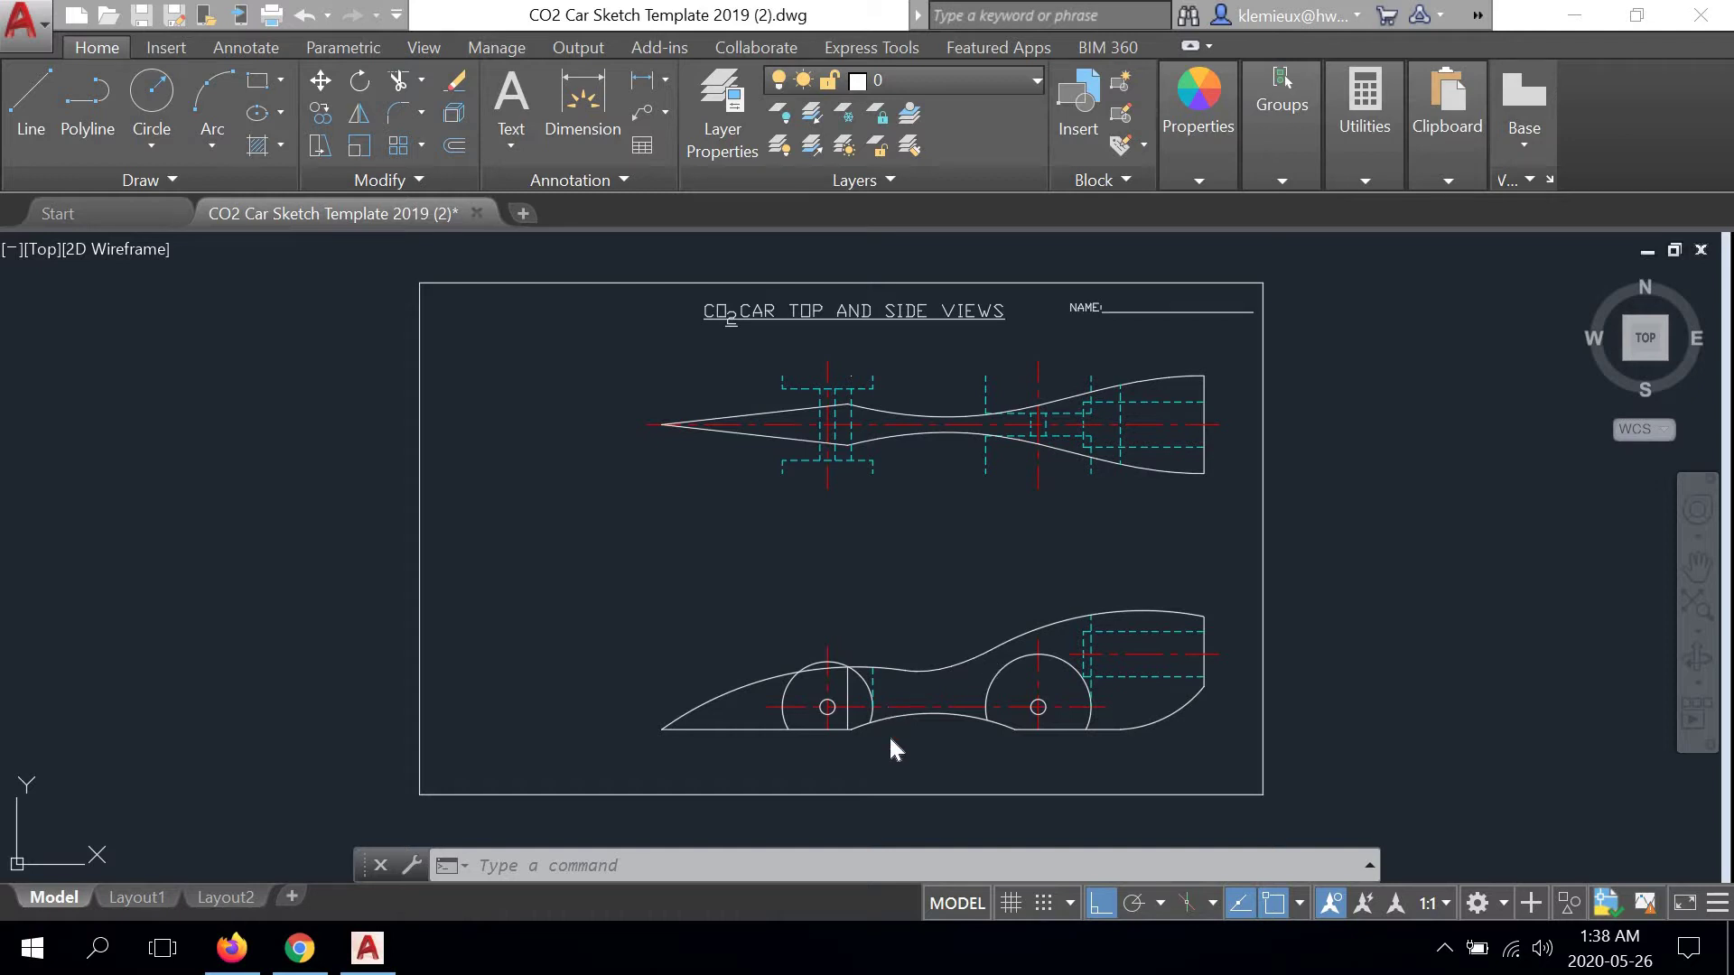
# Examine the top and side views of the CO2 car drawing, including the wheel cutouts and hidden lines
pyautogui.scroll(2, 892, 739)
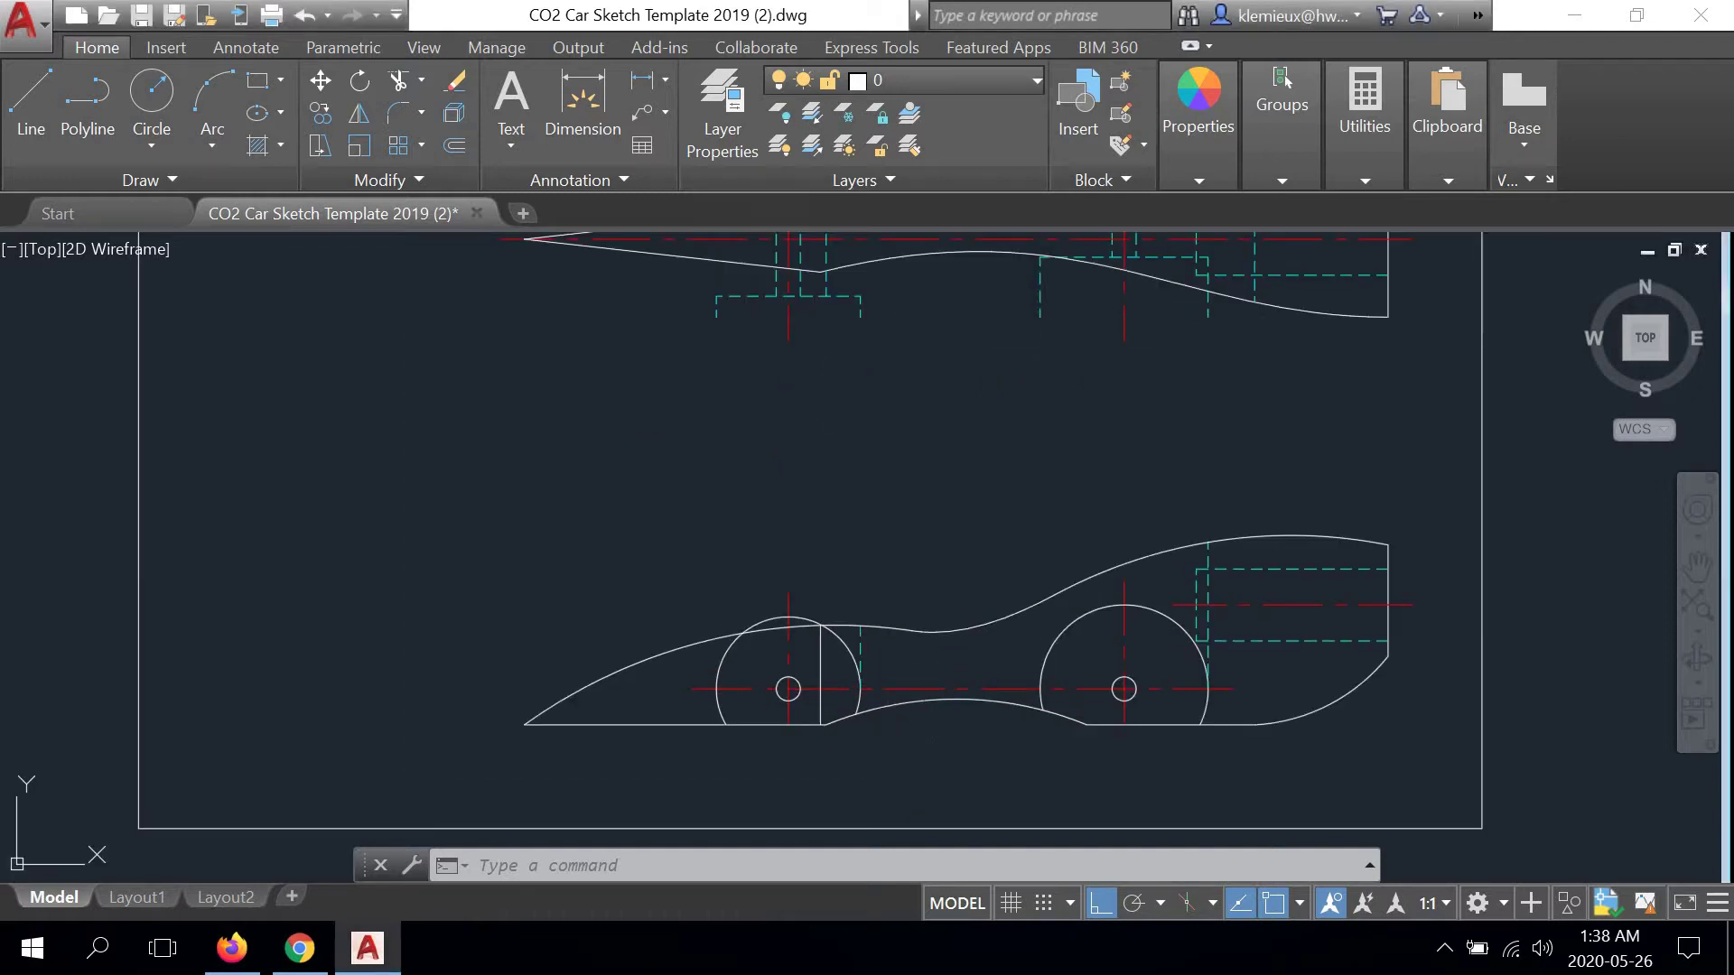
pyautogui.scroll(-2, 827, 560)
pyautogui.scroll(2, 921, 384)
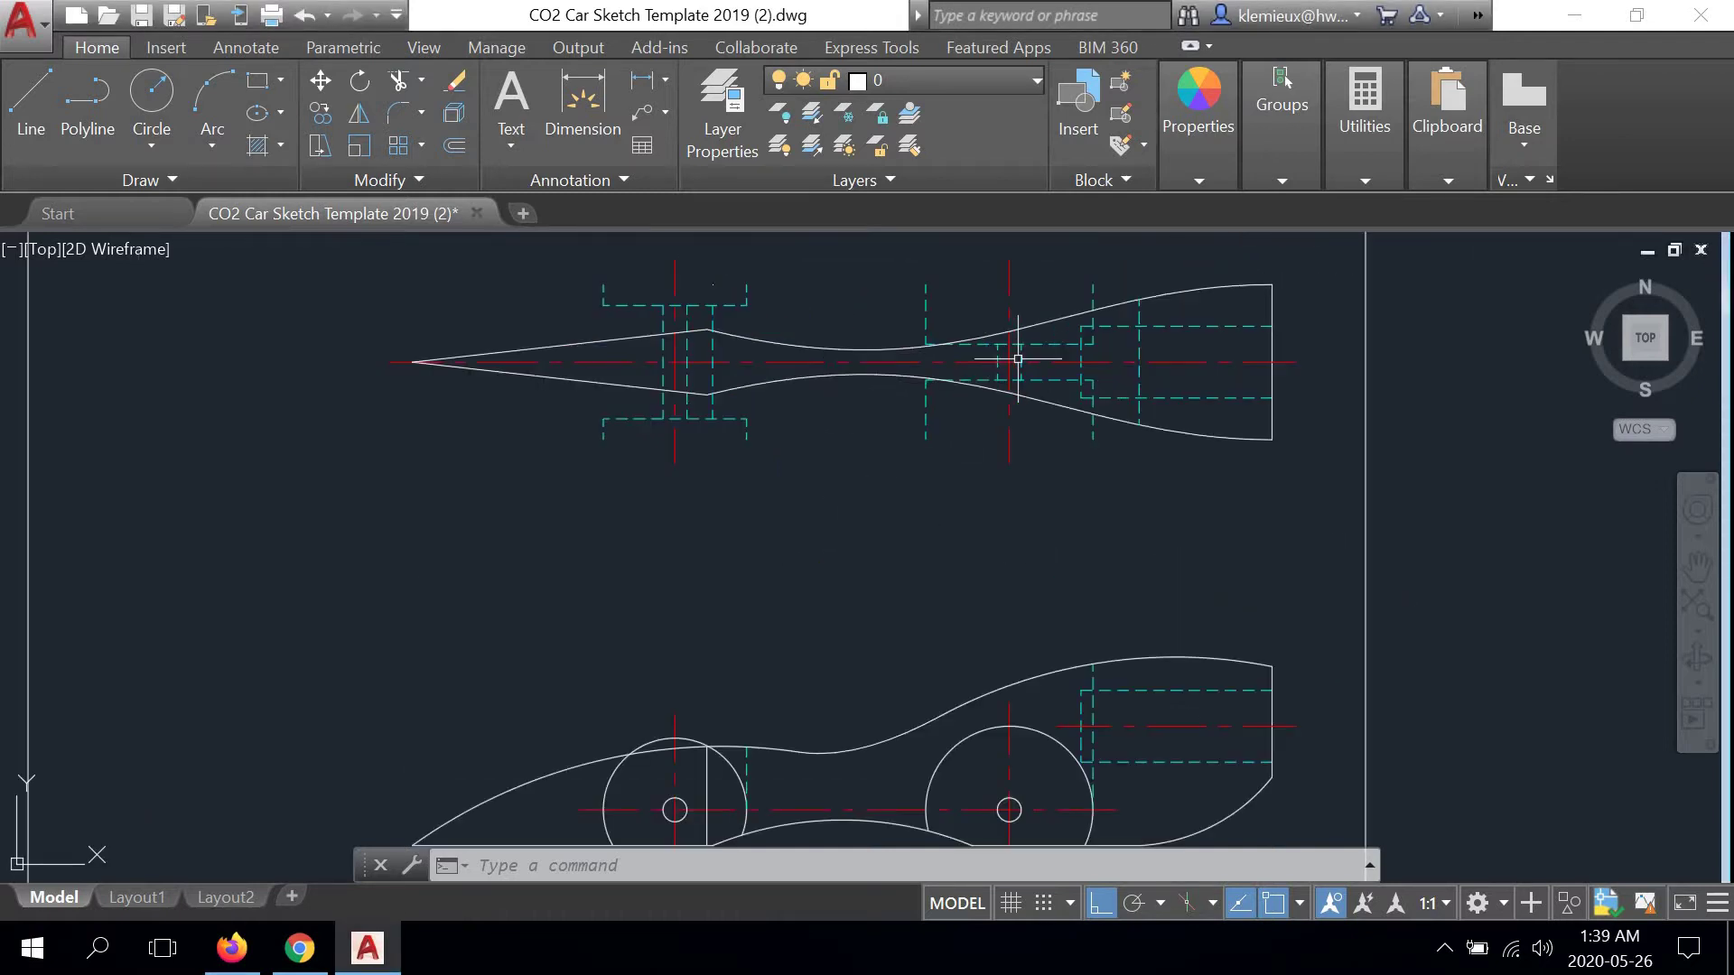
pyautogui.scroll(-2, 829, 395)
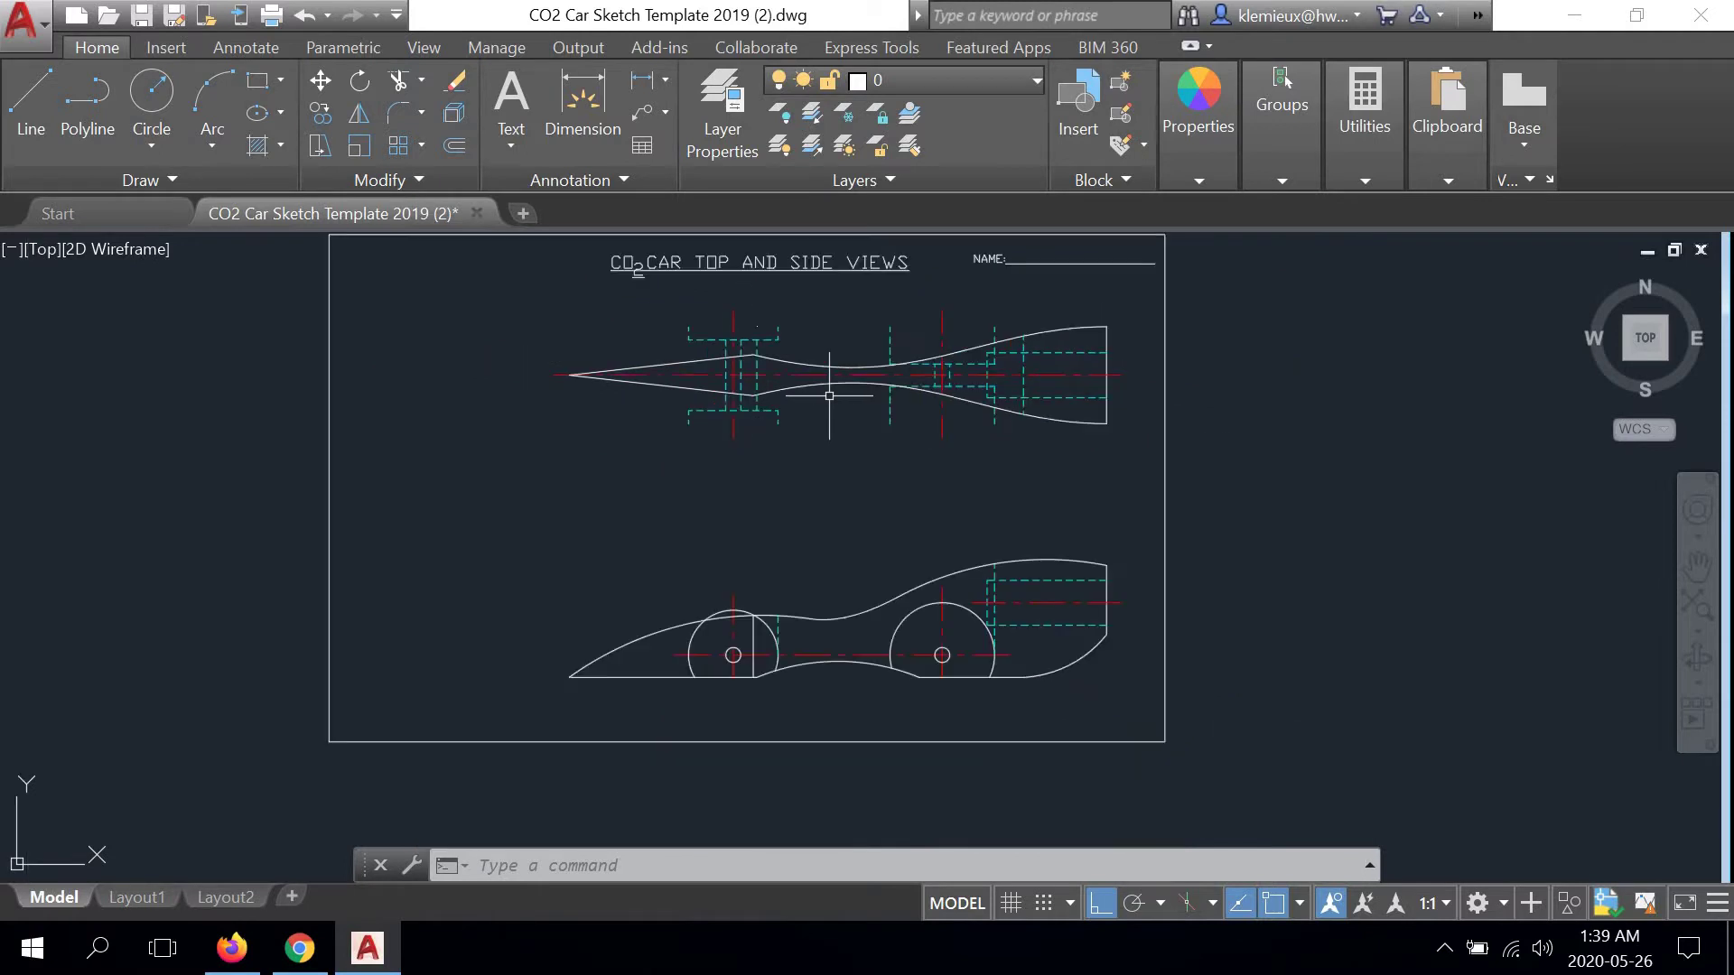
pyautogui.scroll(2, 836, 456)
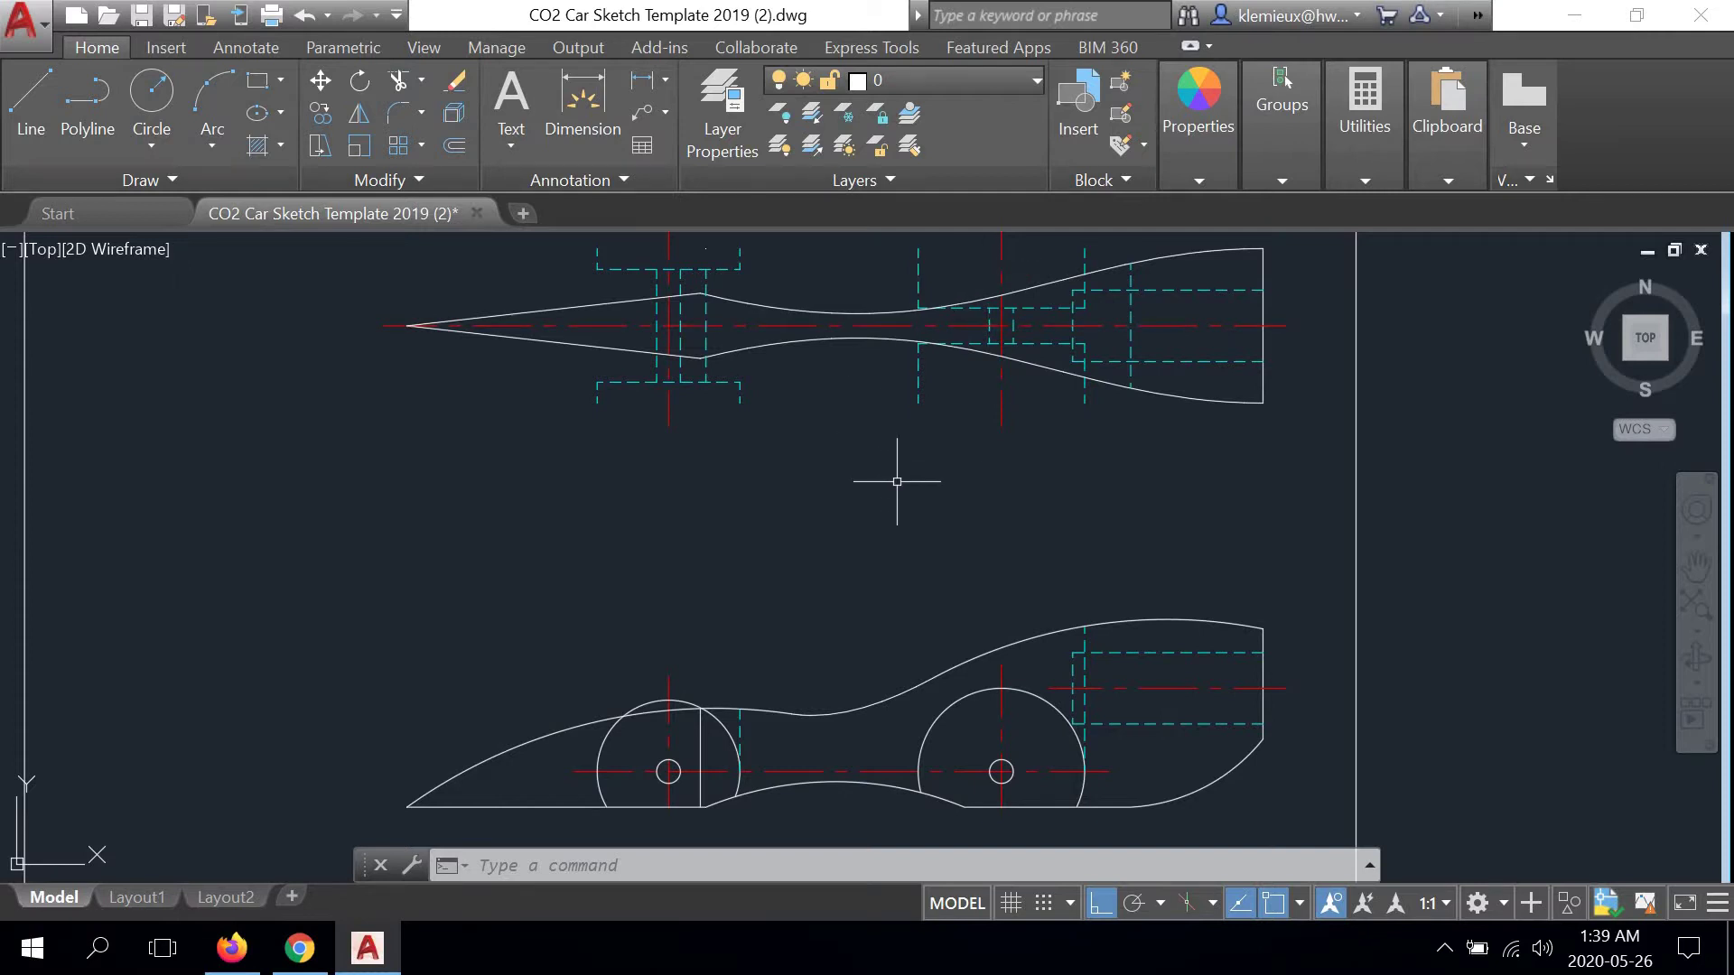
pyautogui.scroll(-2, 901, 493)
pyautogui.scroll(3, 901, 356)
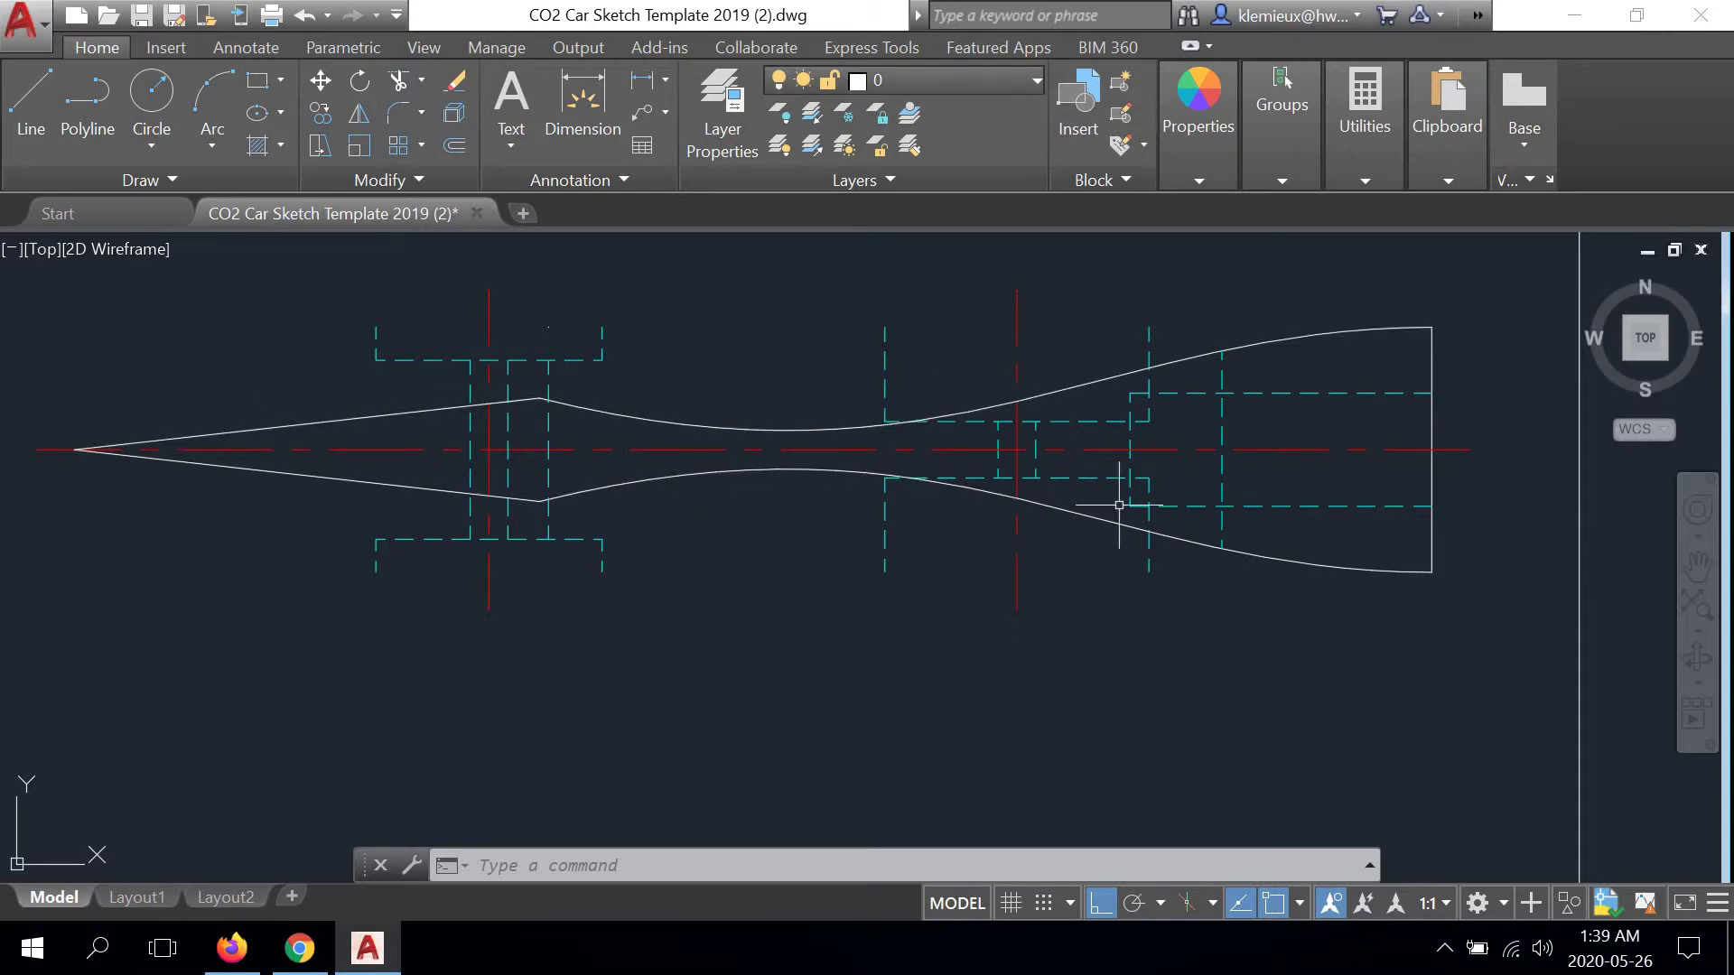
pyautogui.scroll(-2, 1102, 483)
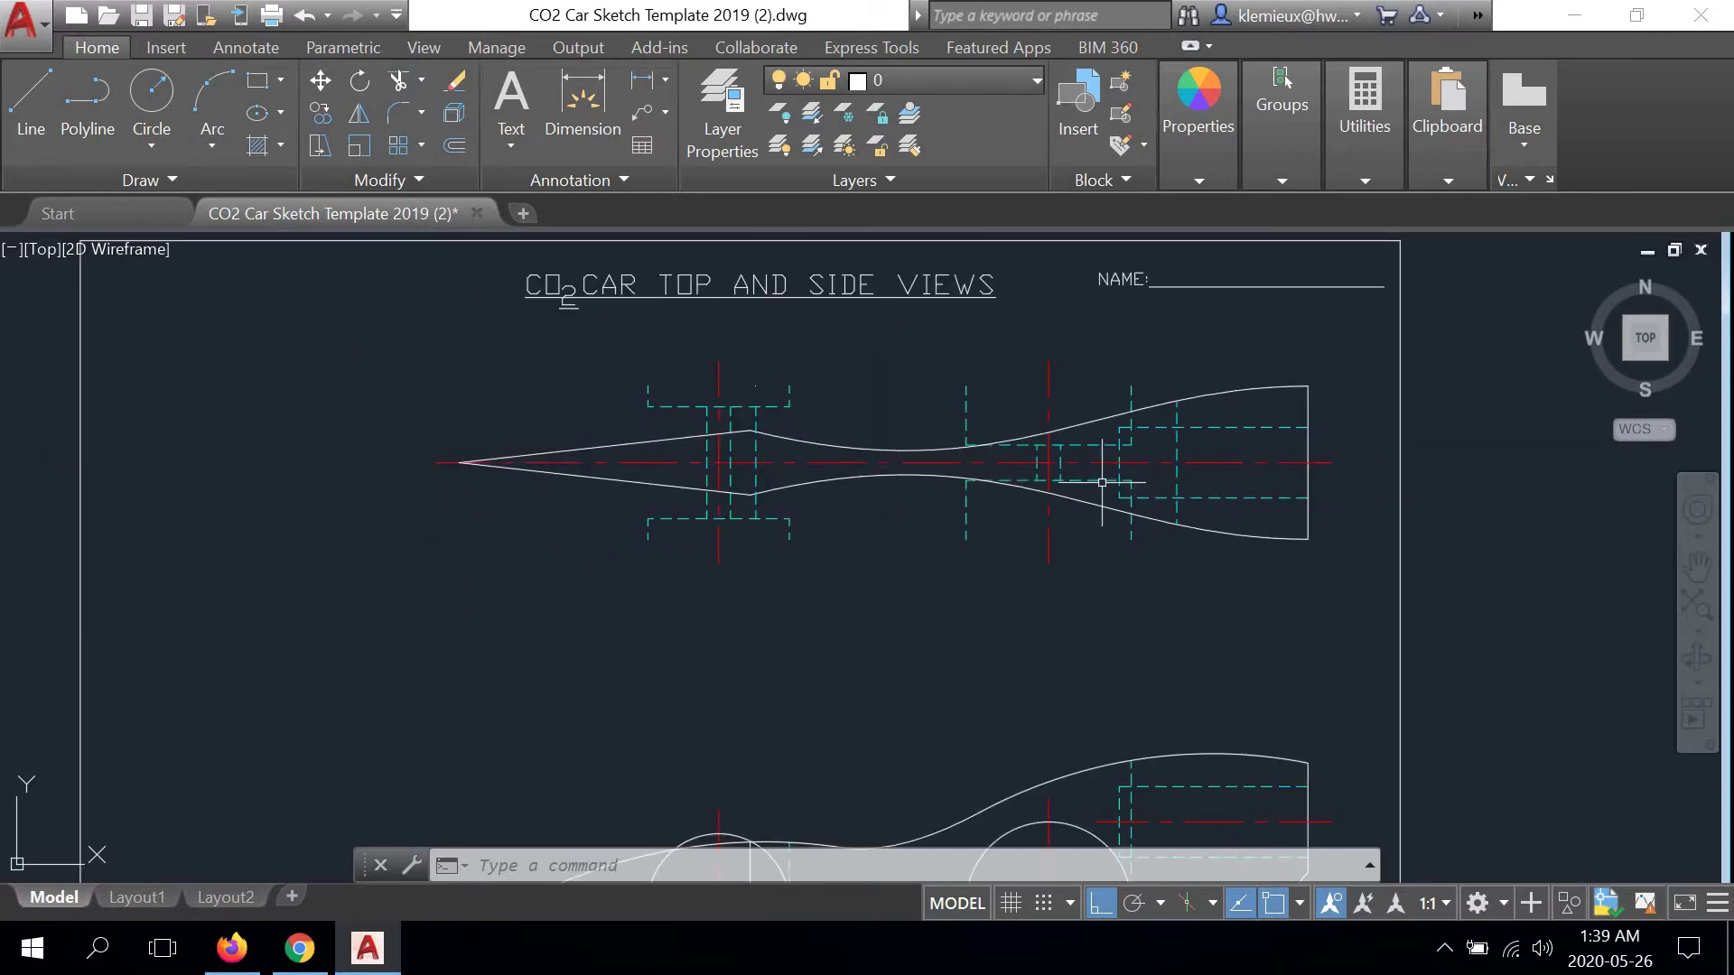
pyautogui.scroll(2, 1102, 482)
pyautogui.scroll(-2, 1102, 482)
# Erase the stray dot above the front wheel cutout in the top view
pyautogui.scroll(4, 697, 400)
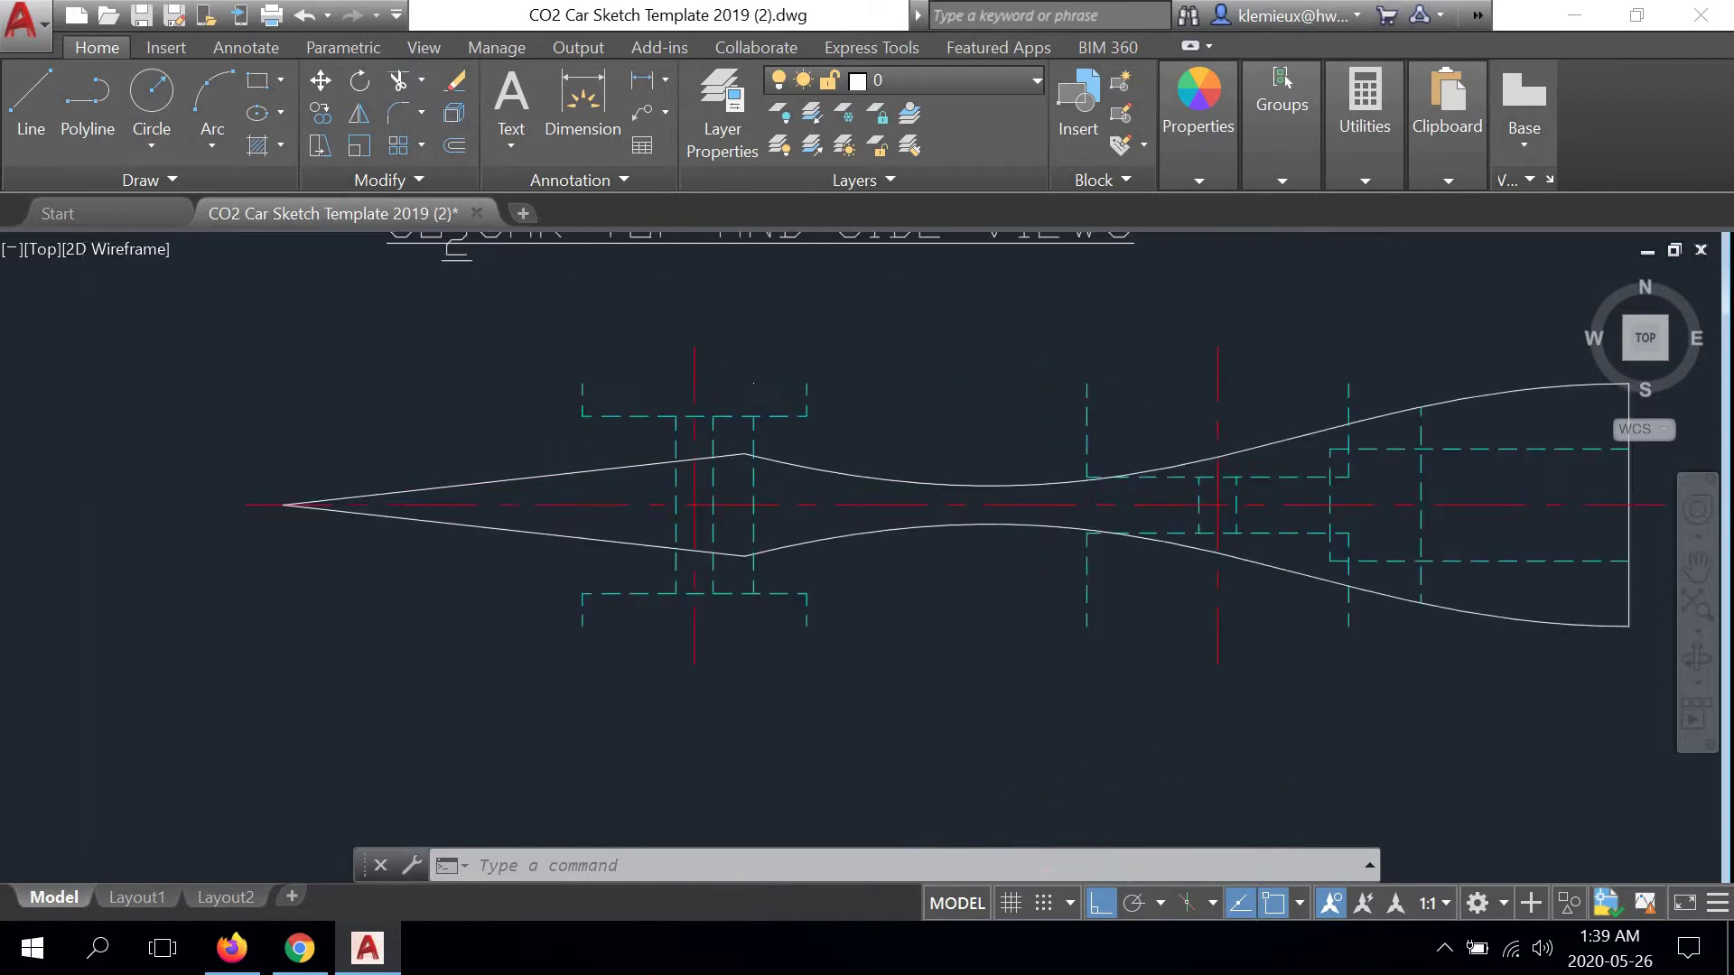
pyautogui.click(757, 374)
pyautogui.click(708, 387)
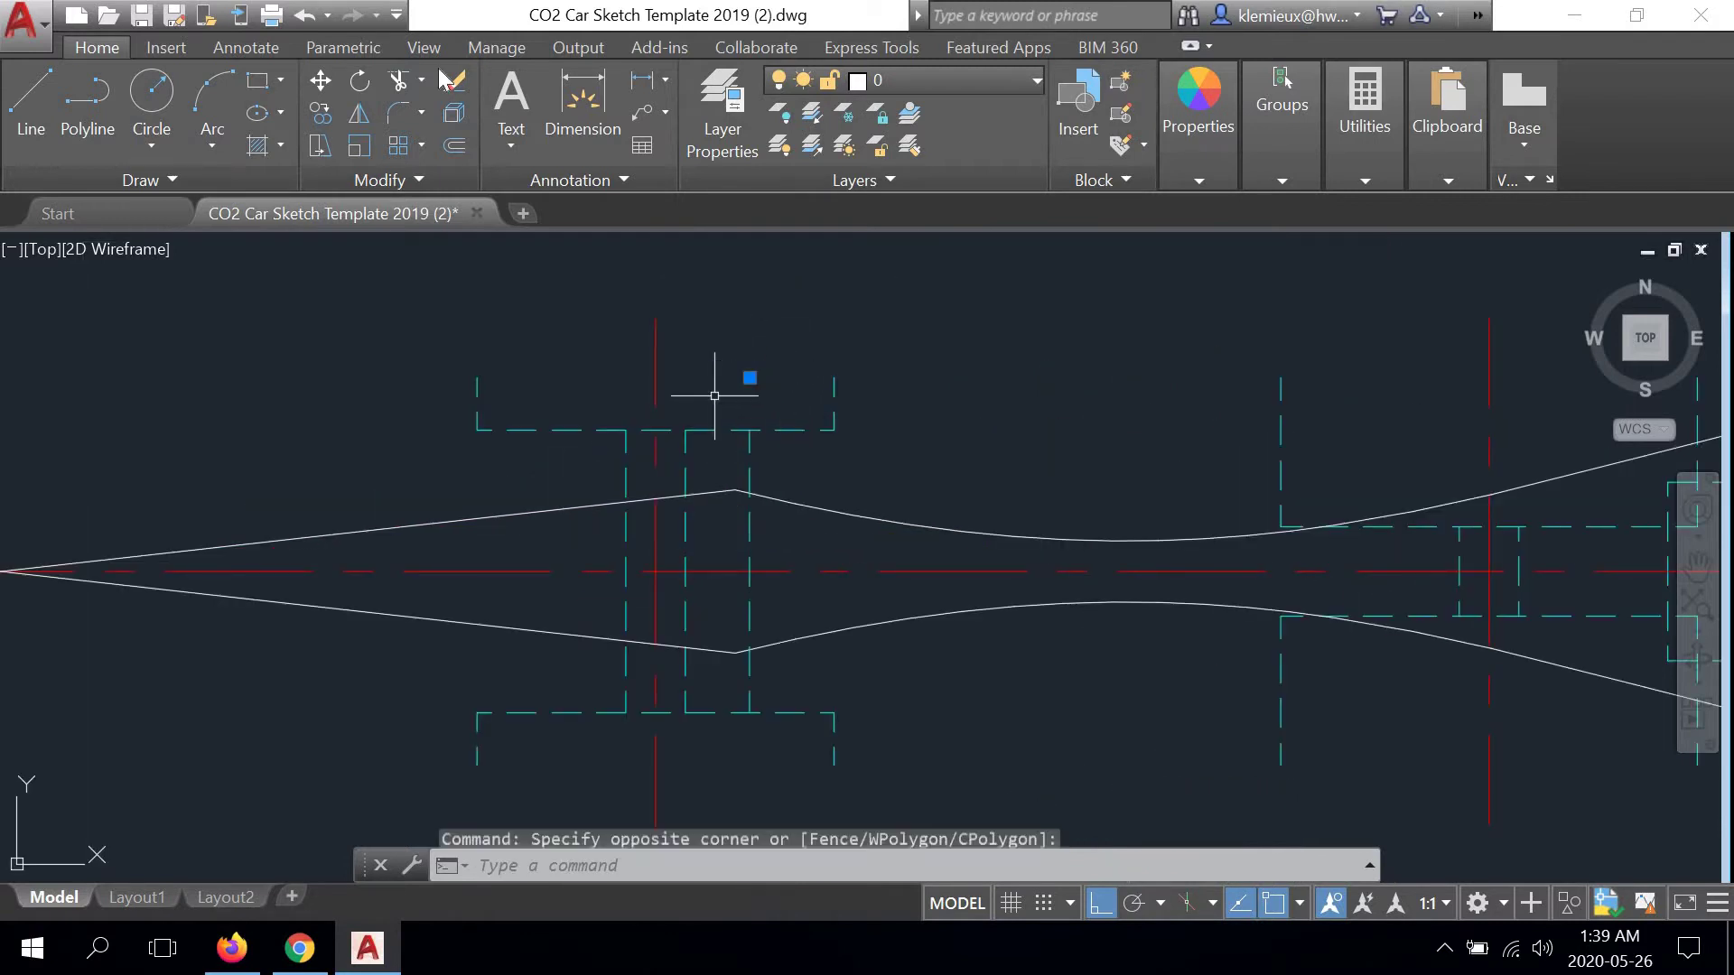
pyautogui.click(454, 81)
pyautogui.scroll(-3, 867, 383)
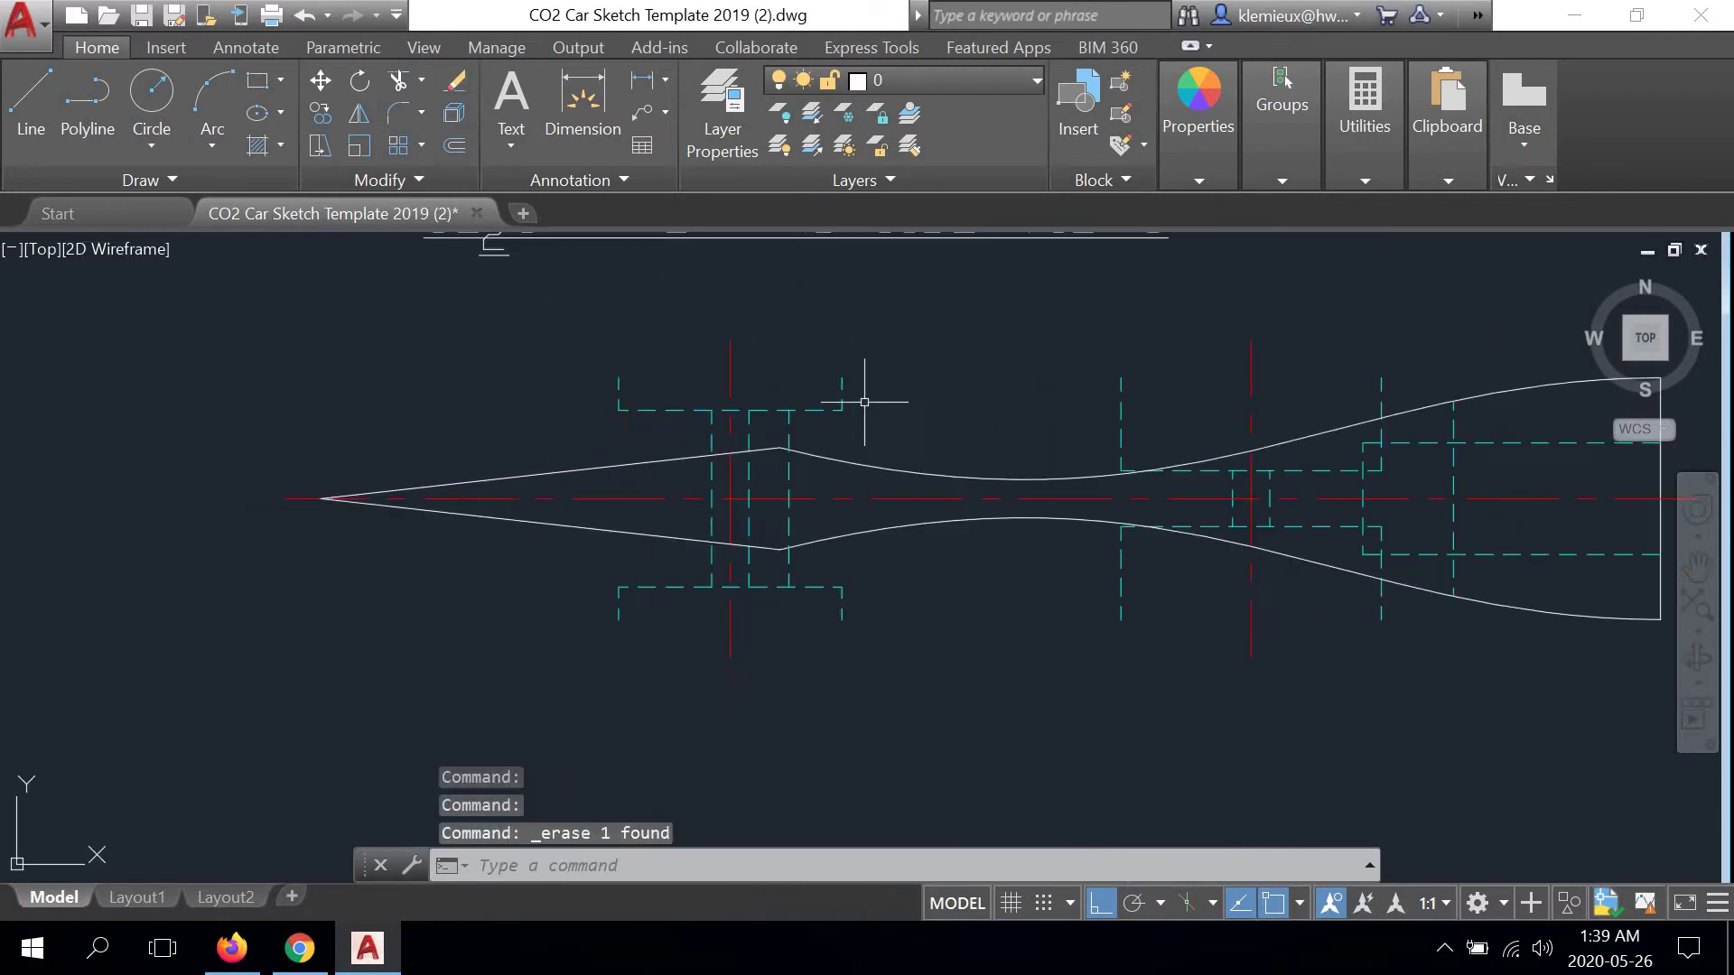
# Erase the two vertical hidden lines at the front edge of the rear wheel cutouts in the top view
pyautogui.moveTo(1133, 634)
pyautogui.mouseDown(button='middle')
pyautogui.moveTo(790, 543)
pyautogui.moveTo(875, 496)
pyautogui.moveTo(870, 591)
pyautogui.mouseUp(button='middle')
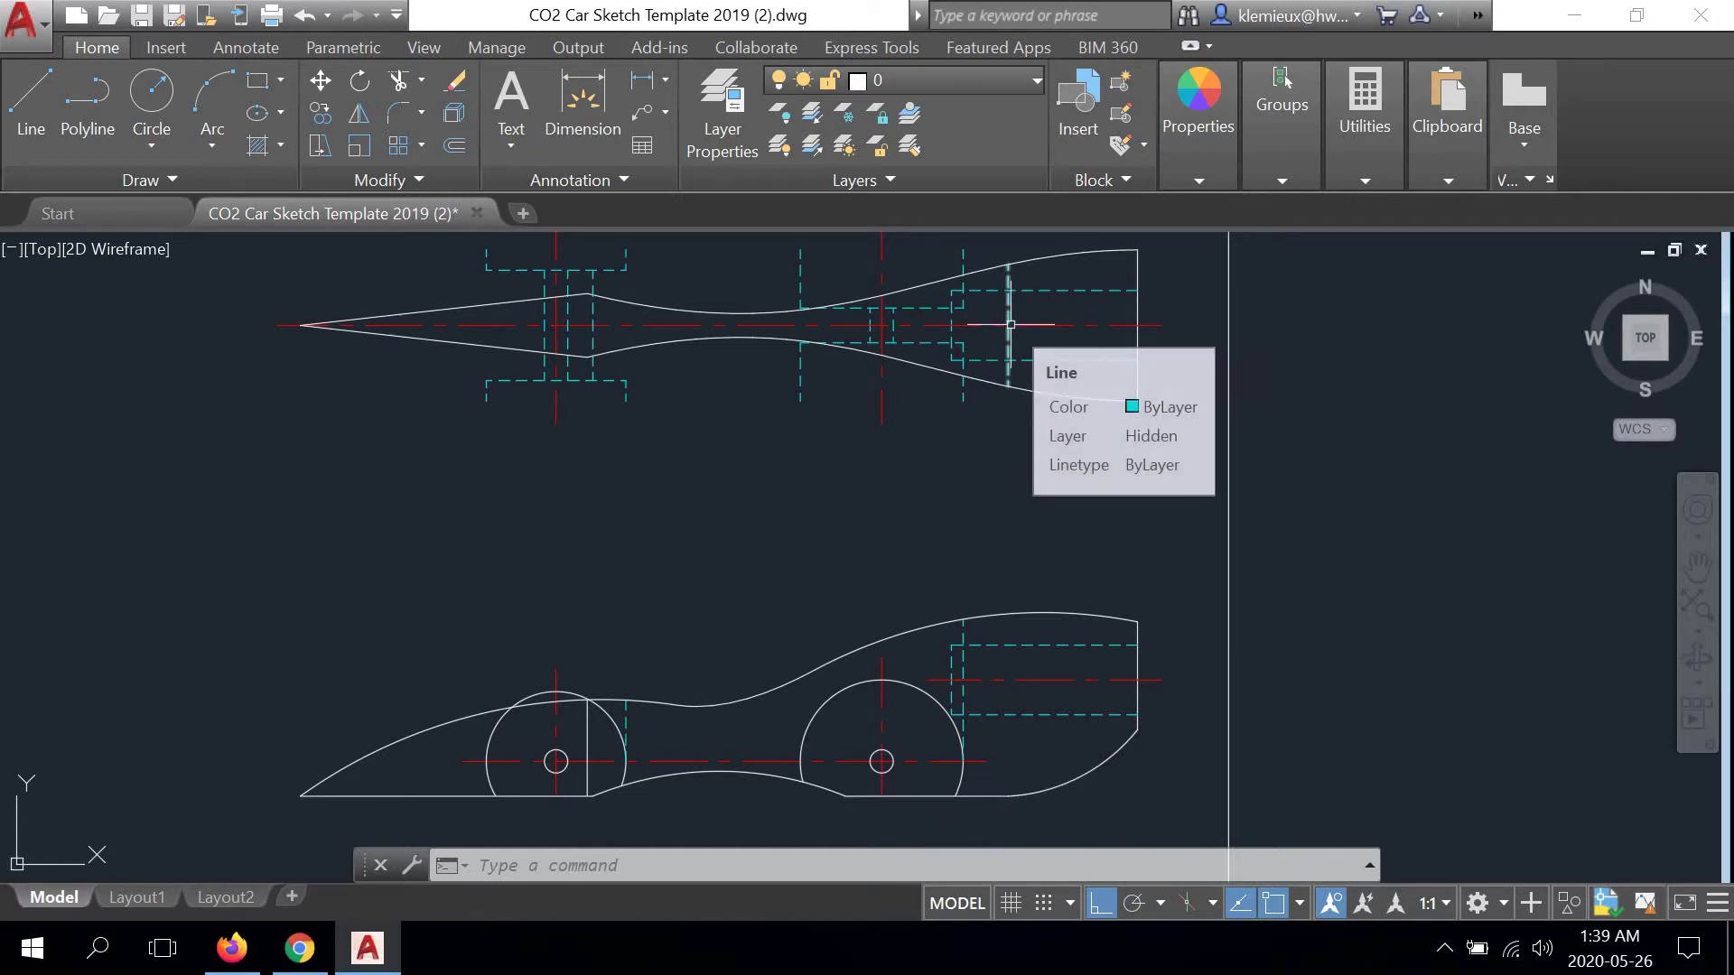
pyautogui.moveTo(1008, 324)
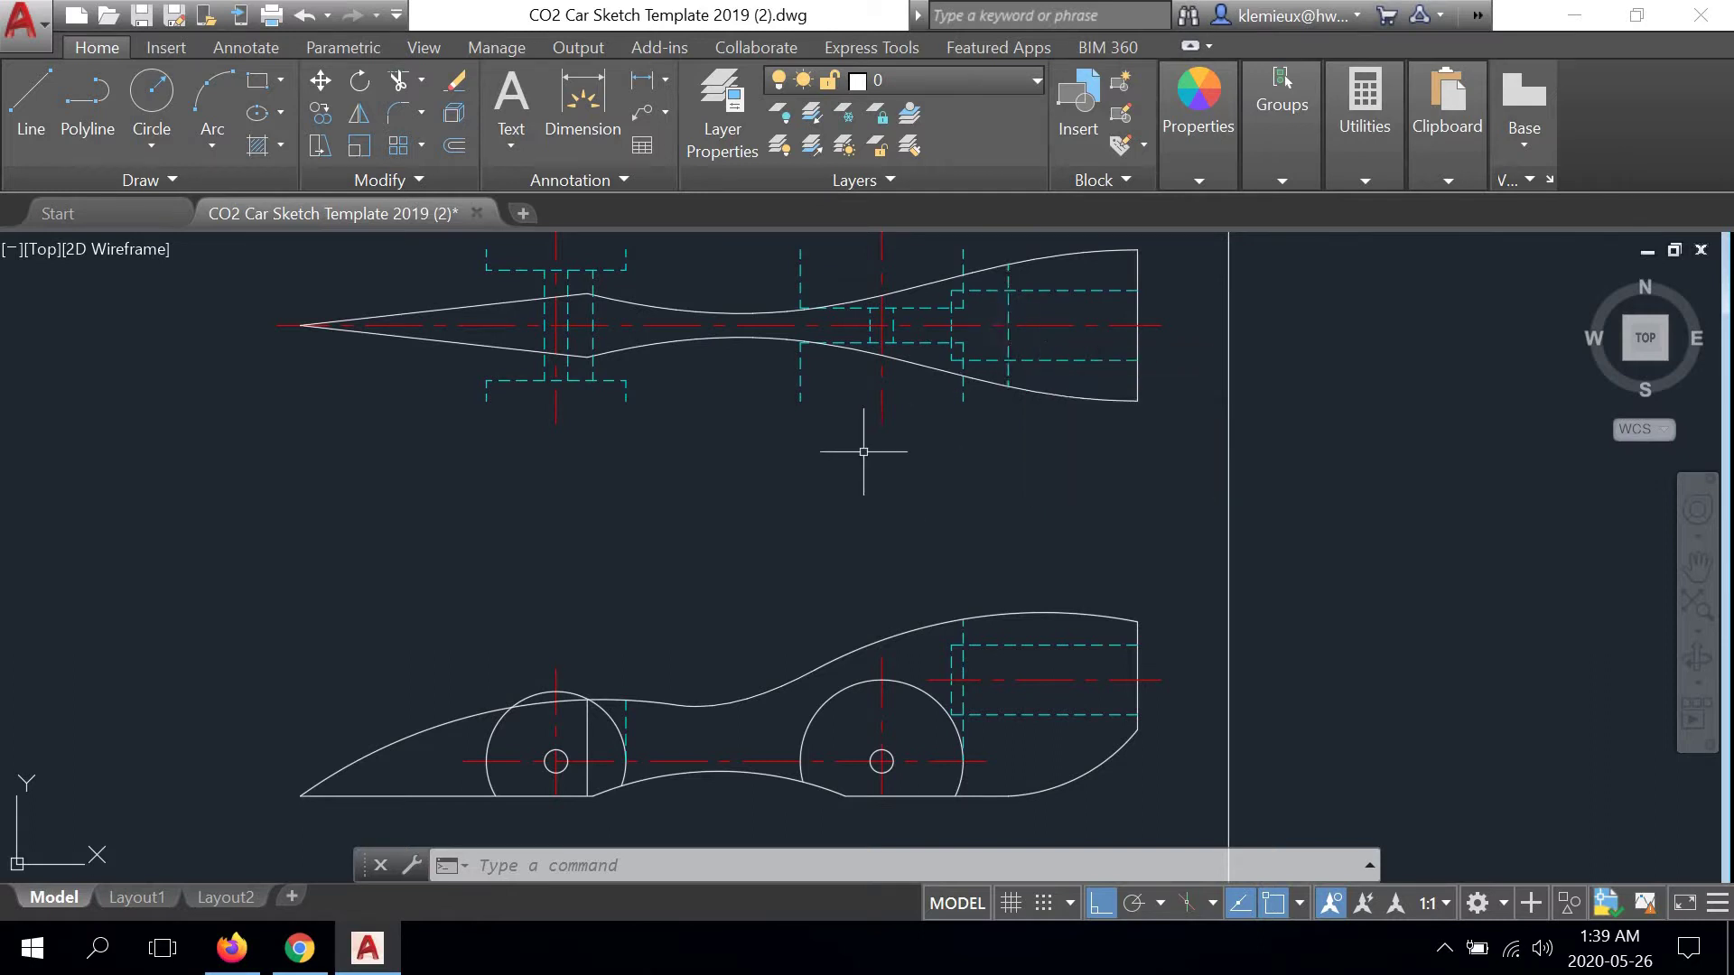
pyautogui.moveTo(863, 451); pyautogui.dragTo(885, 510, button='middle')
pyautogui.scroll(2, 883, 354)
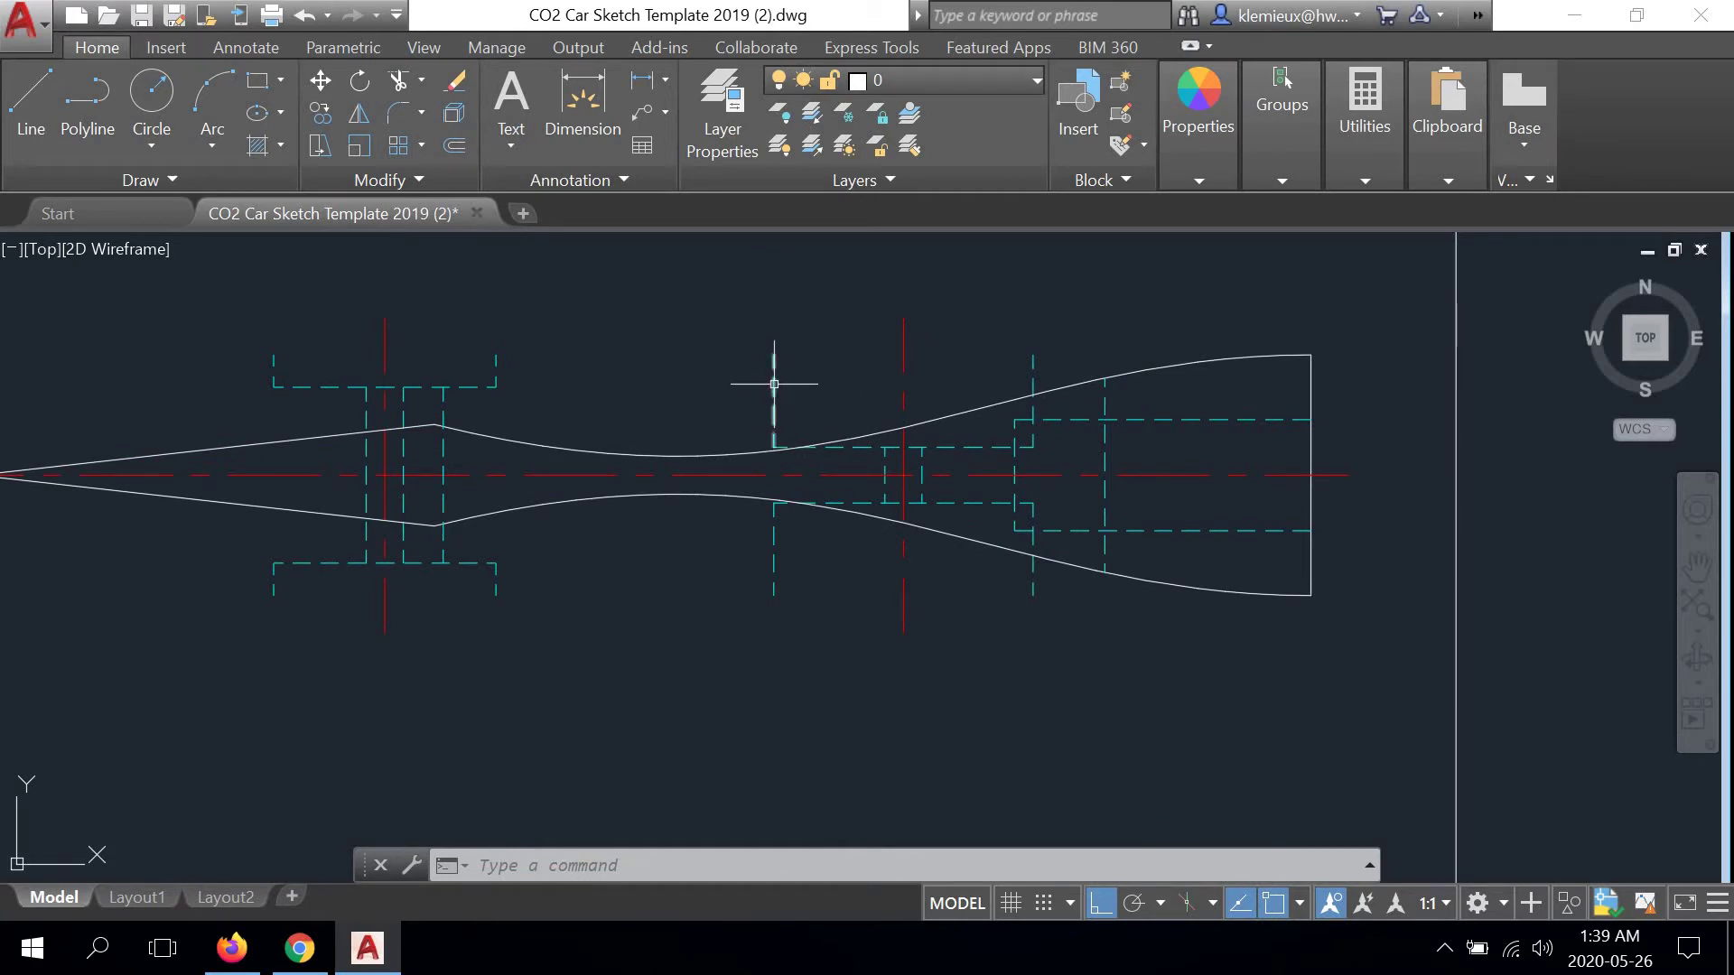
pyautogui.scroll(2, 774, 398)
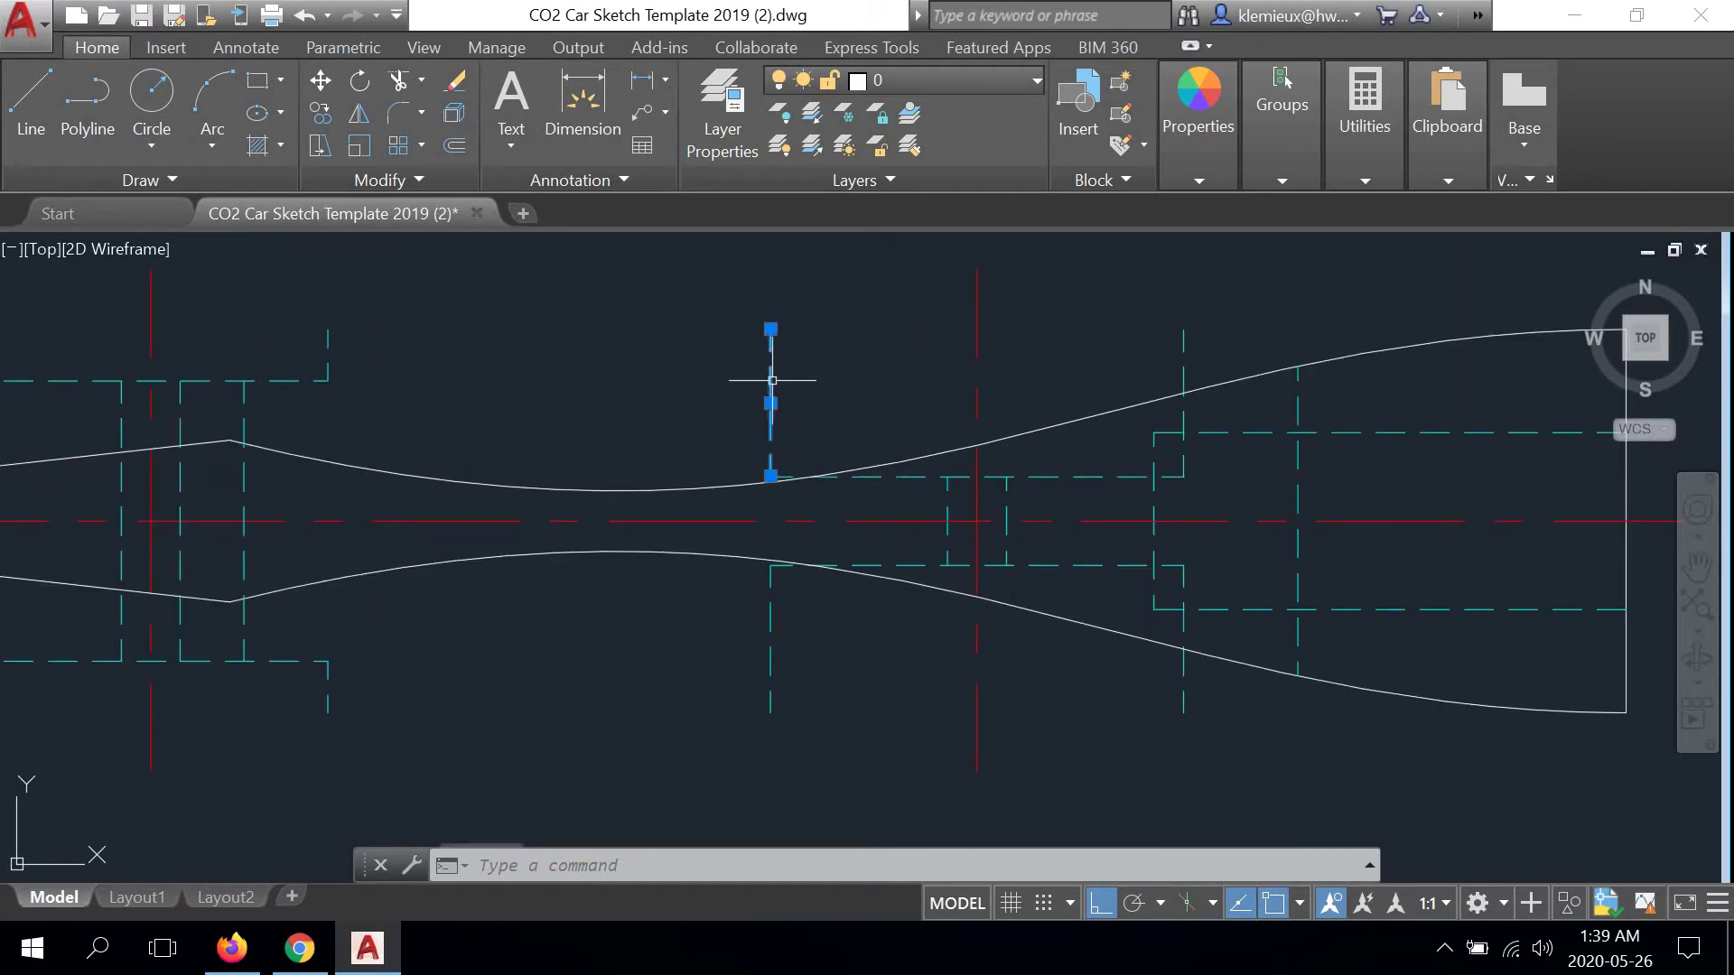
pyautogui.click(773, 582)
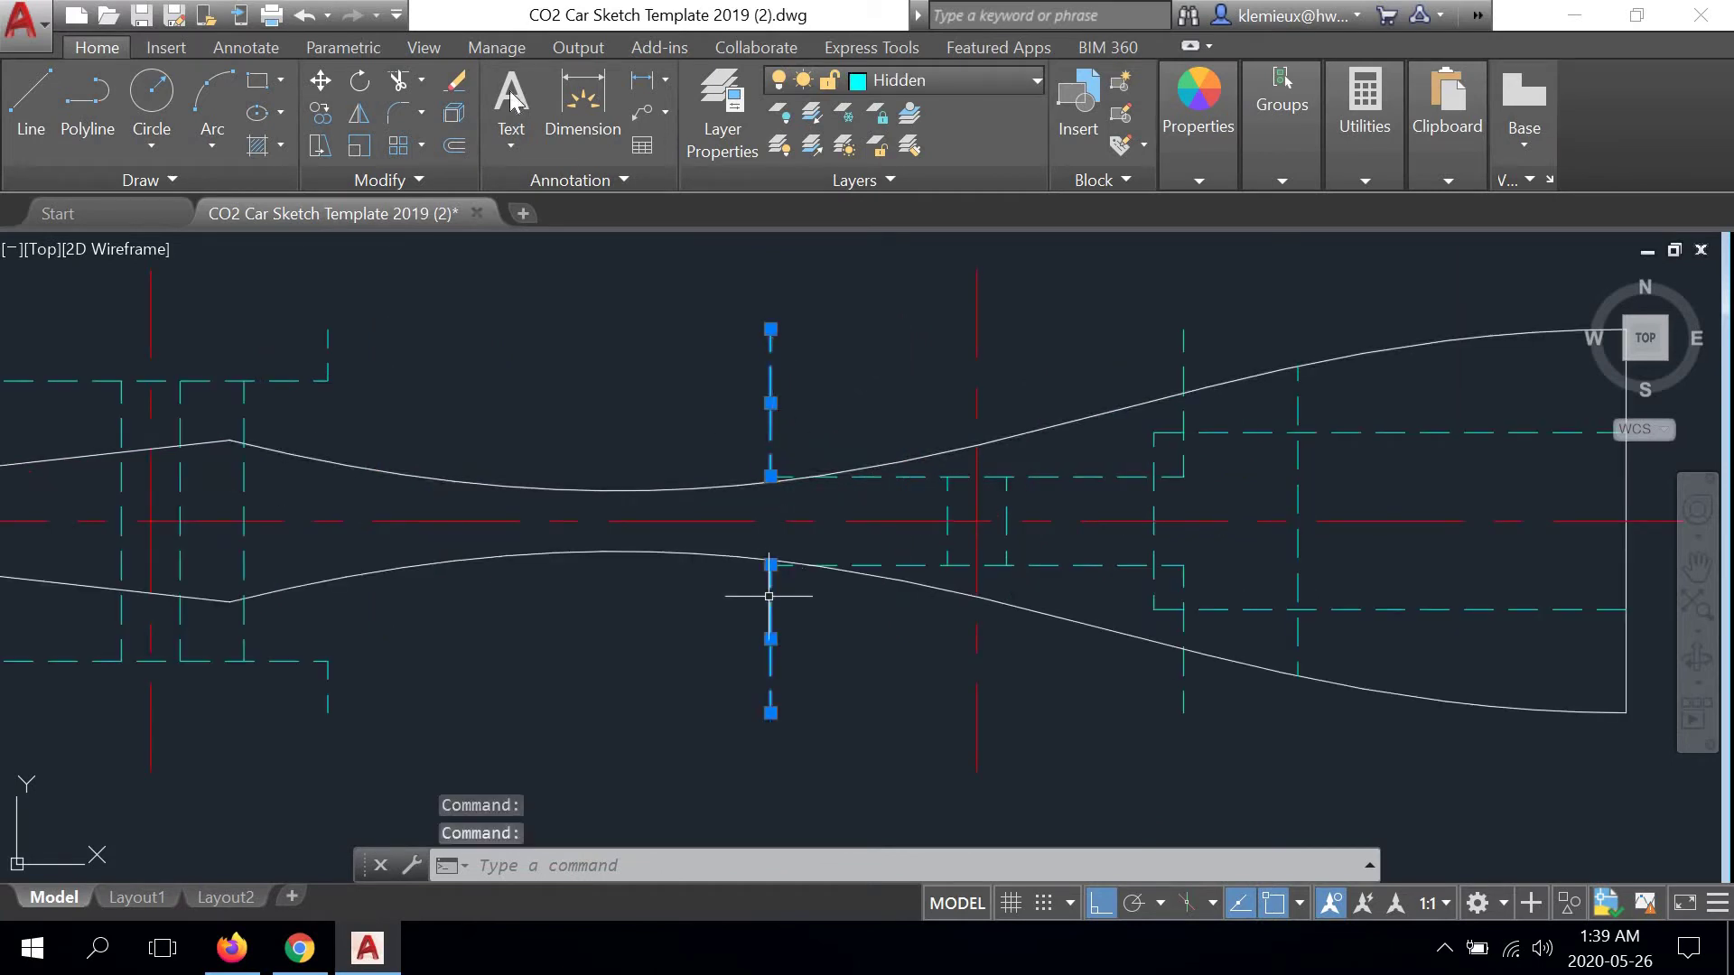
pyautogui.click(454, 83)
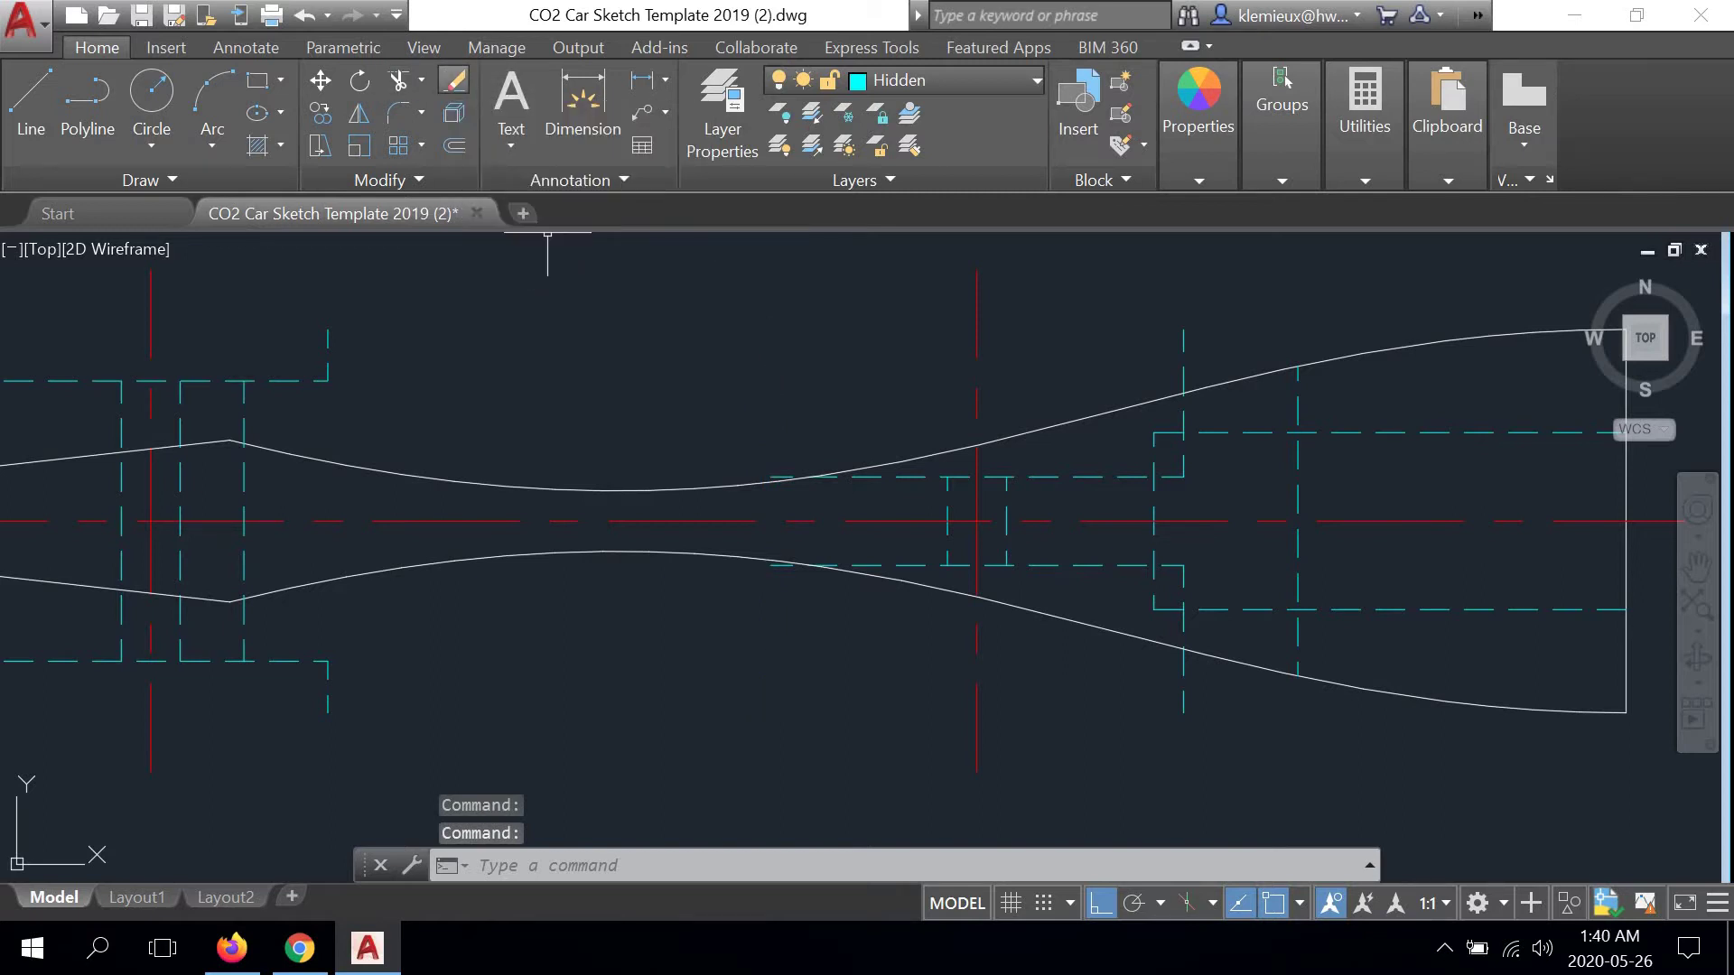
# Trim the front ends of the rear wheel cutouts' horizontal hidden lines back to the two body curves in the top view
pyautogui.scroll(2, 795, 510)
pyautogui.scroll(2, 815, 519)
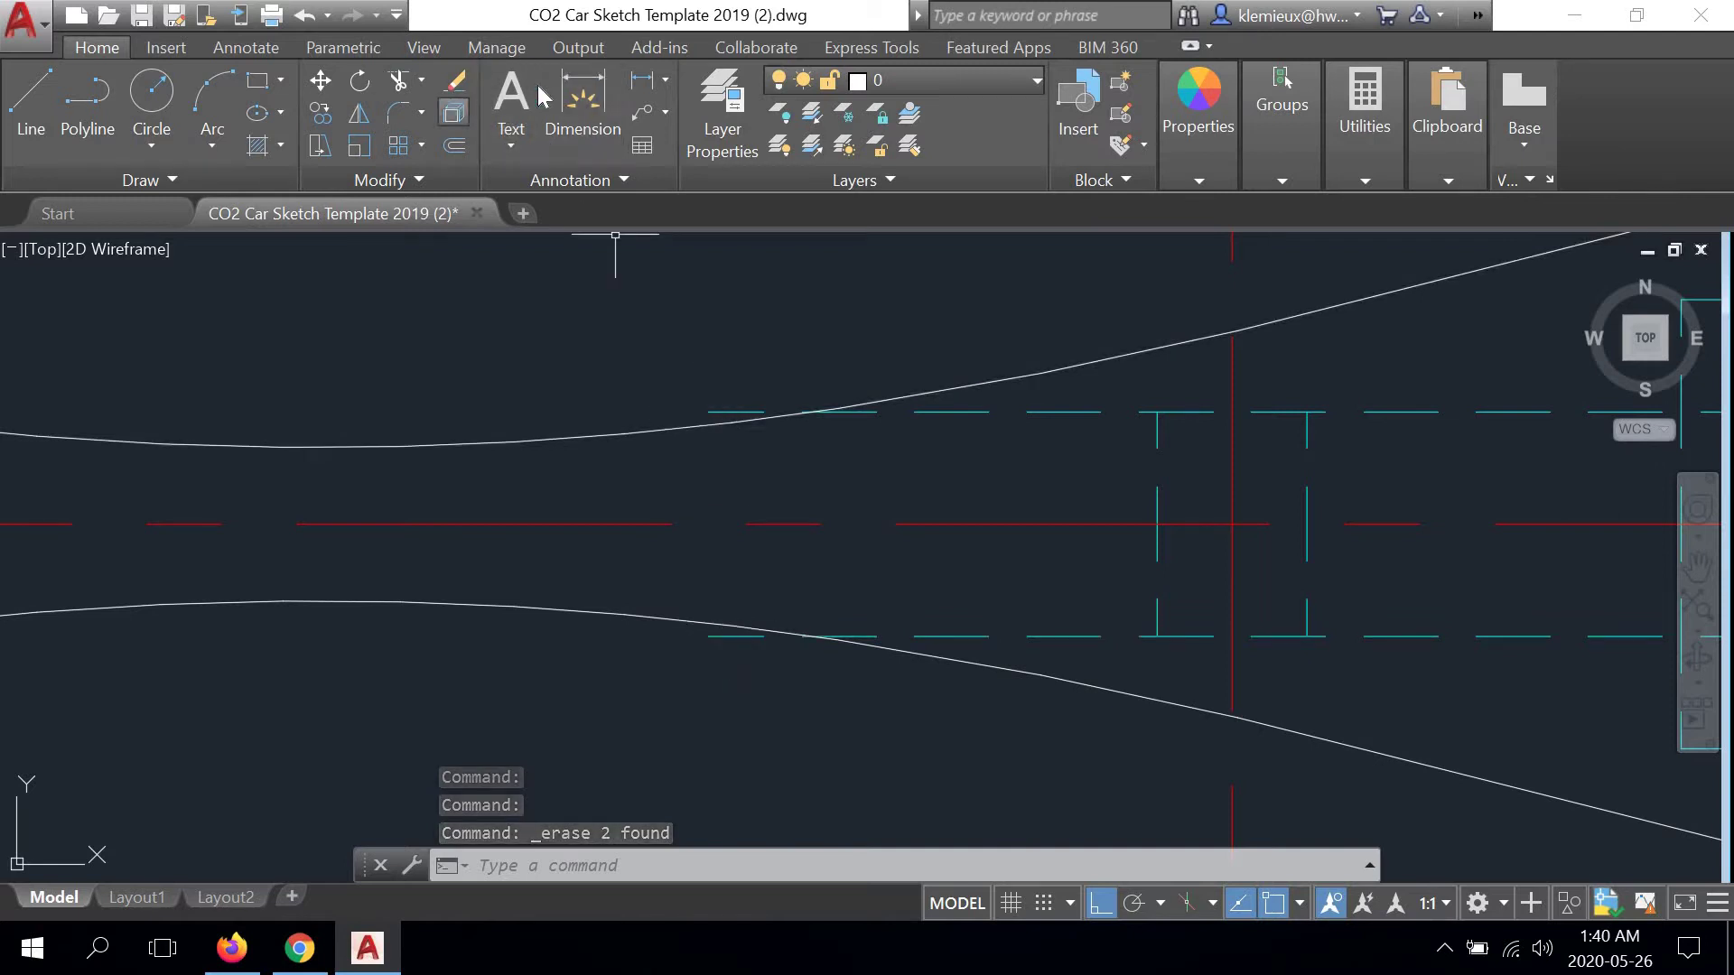
pyautogui.click(398, 82)
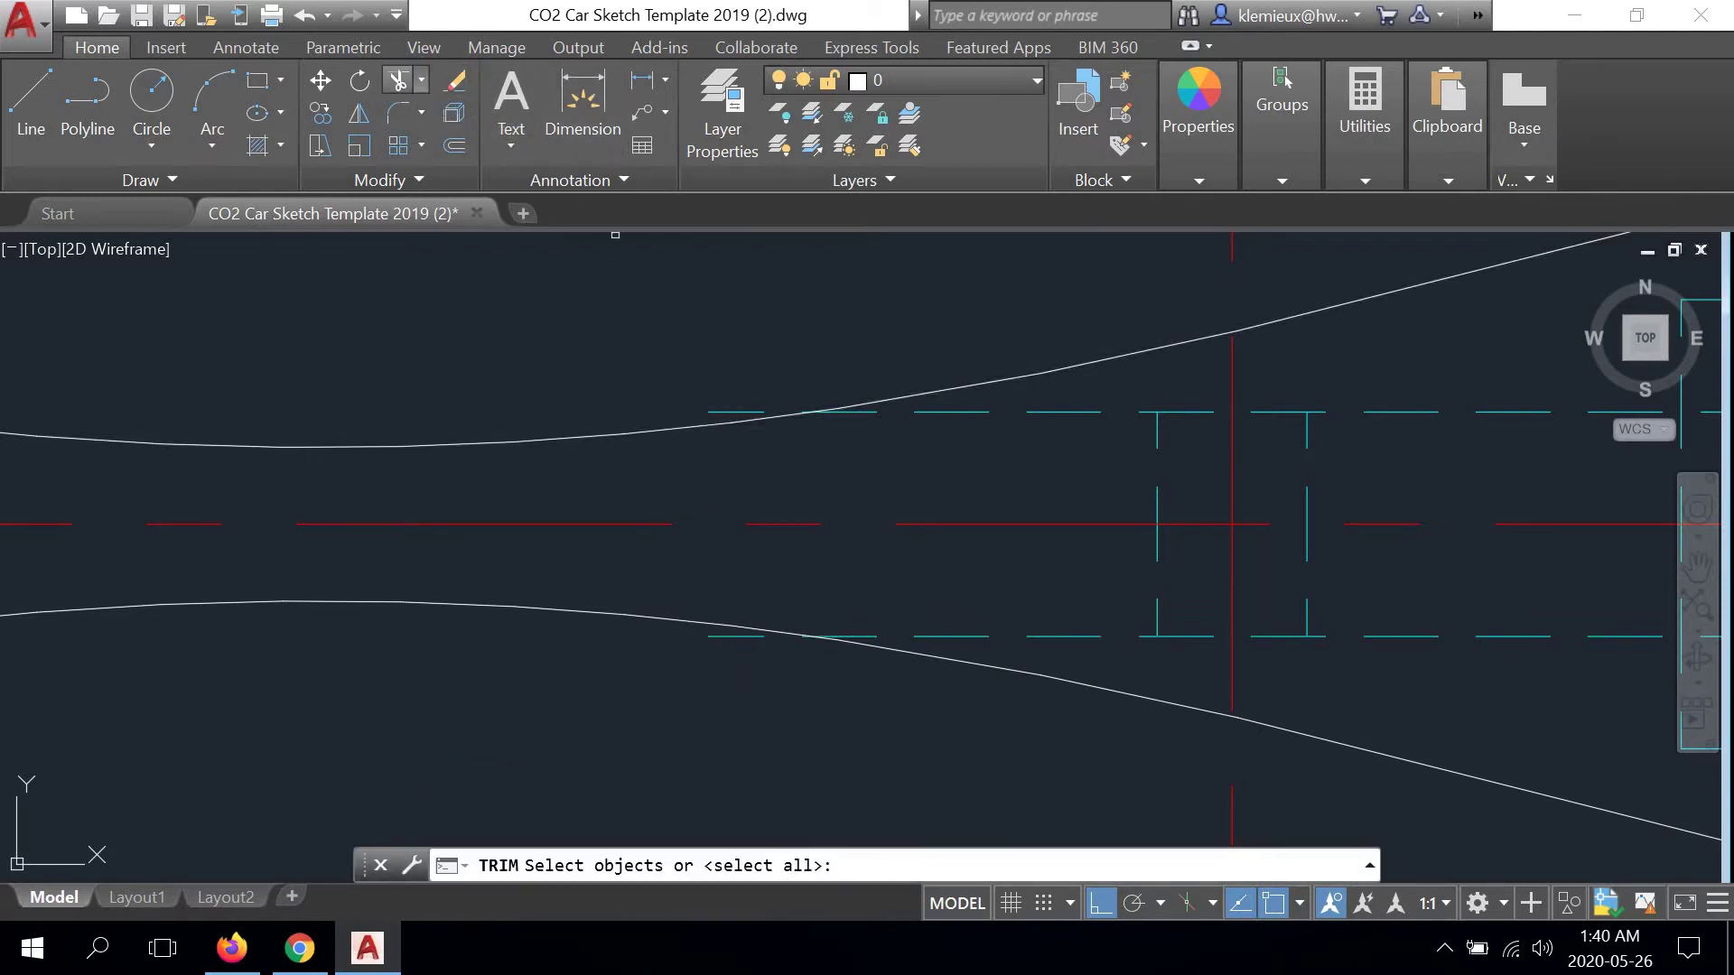
pyautogui.click(879, 398)
pyautogui.click(892, 648)
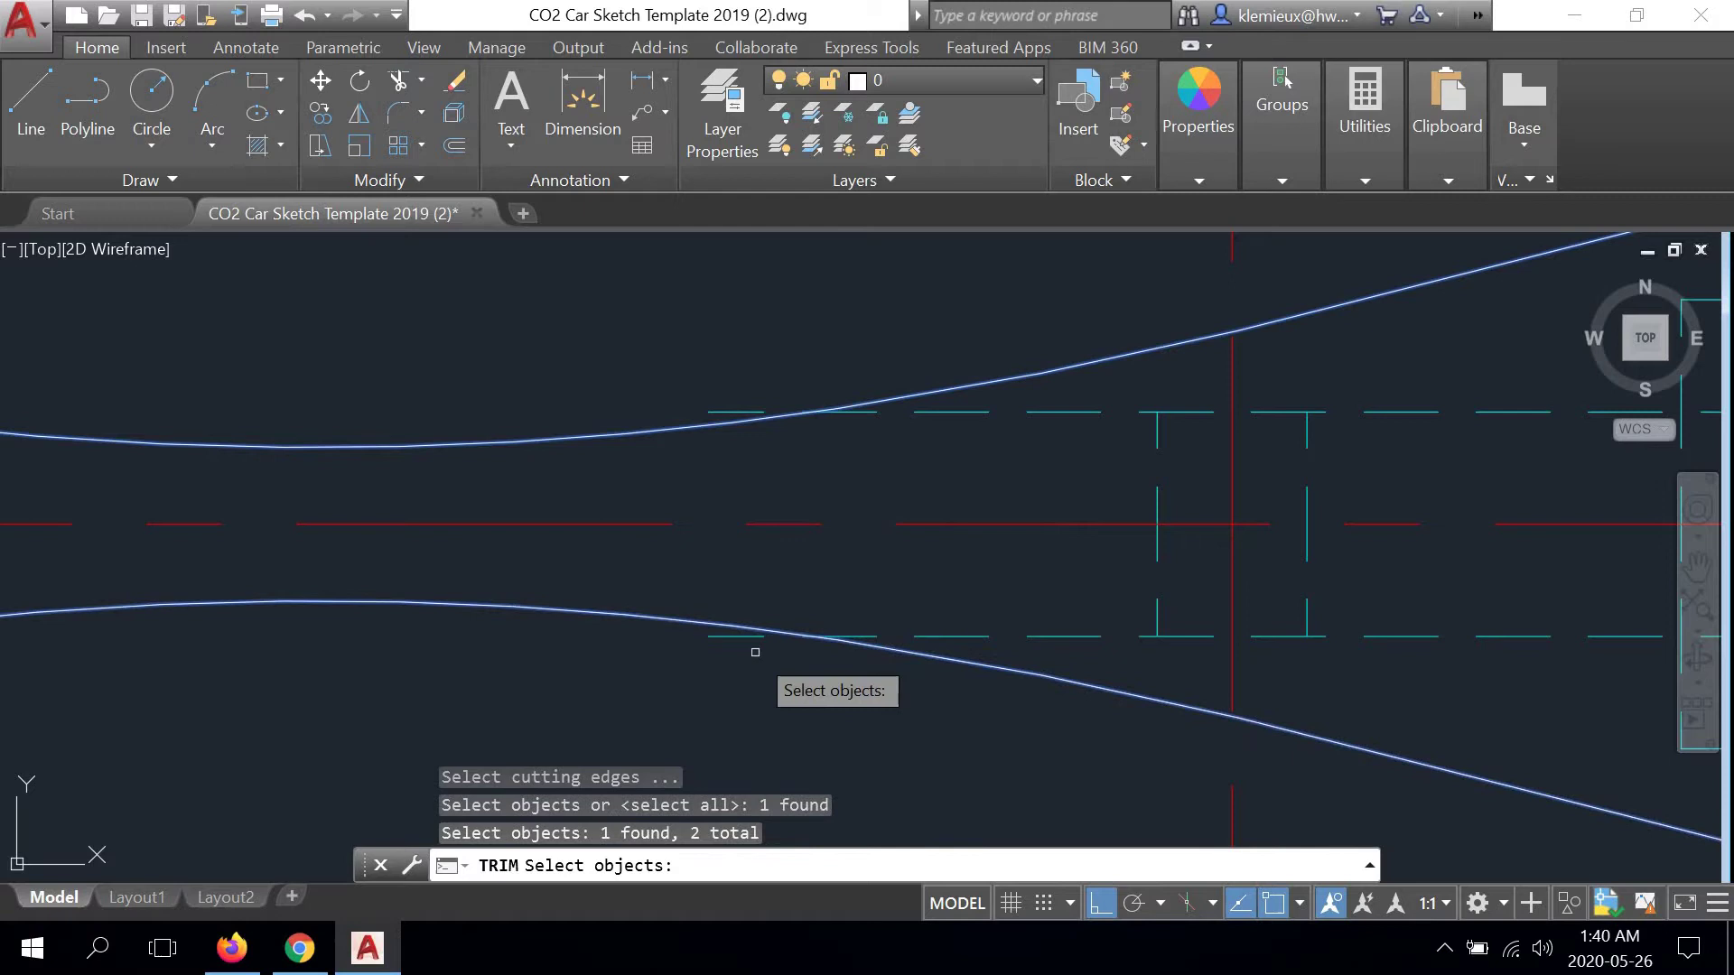
pyautogui.press('Return')
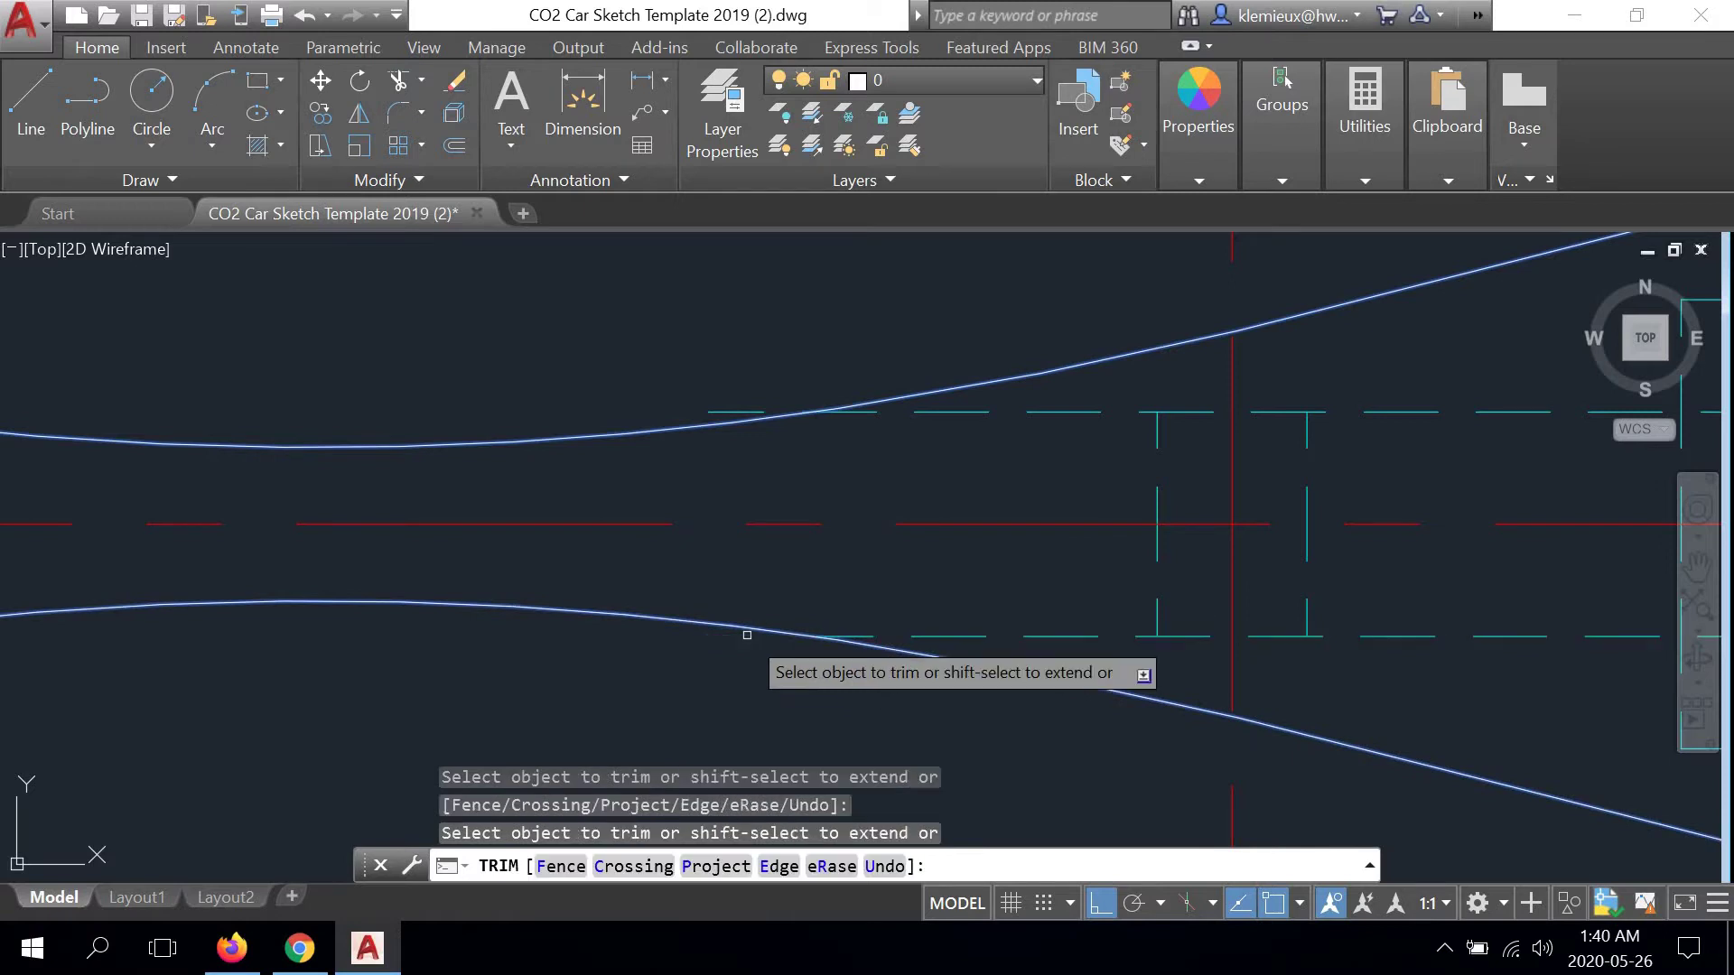
pyautogui.rightClick(753, 390)
pyautogui.click(804, 403)
pyautogui.scroll(-4, 786, 398)
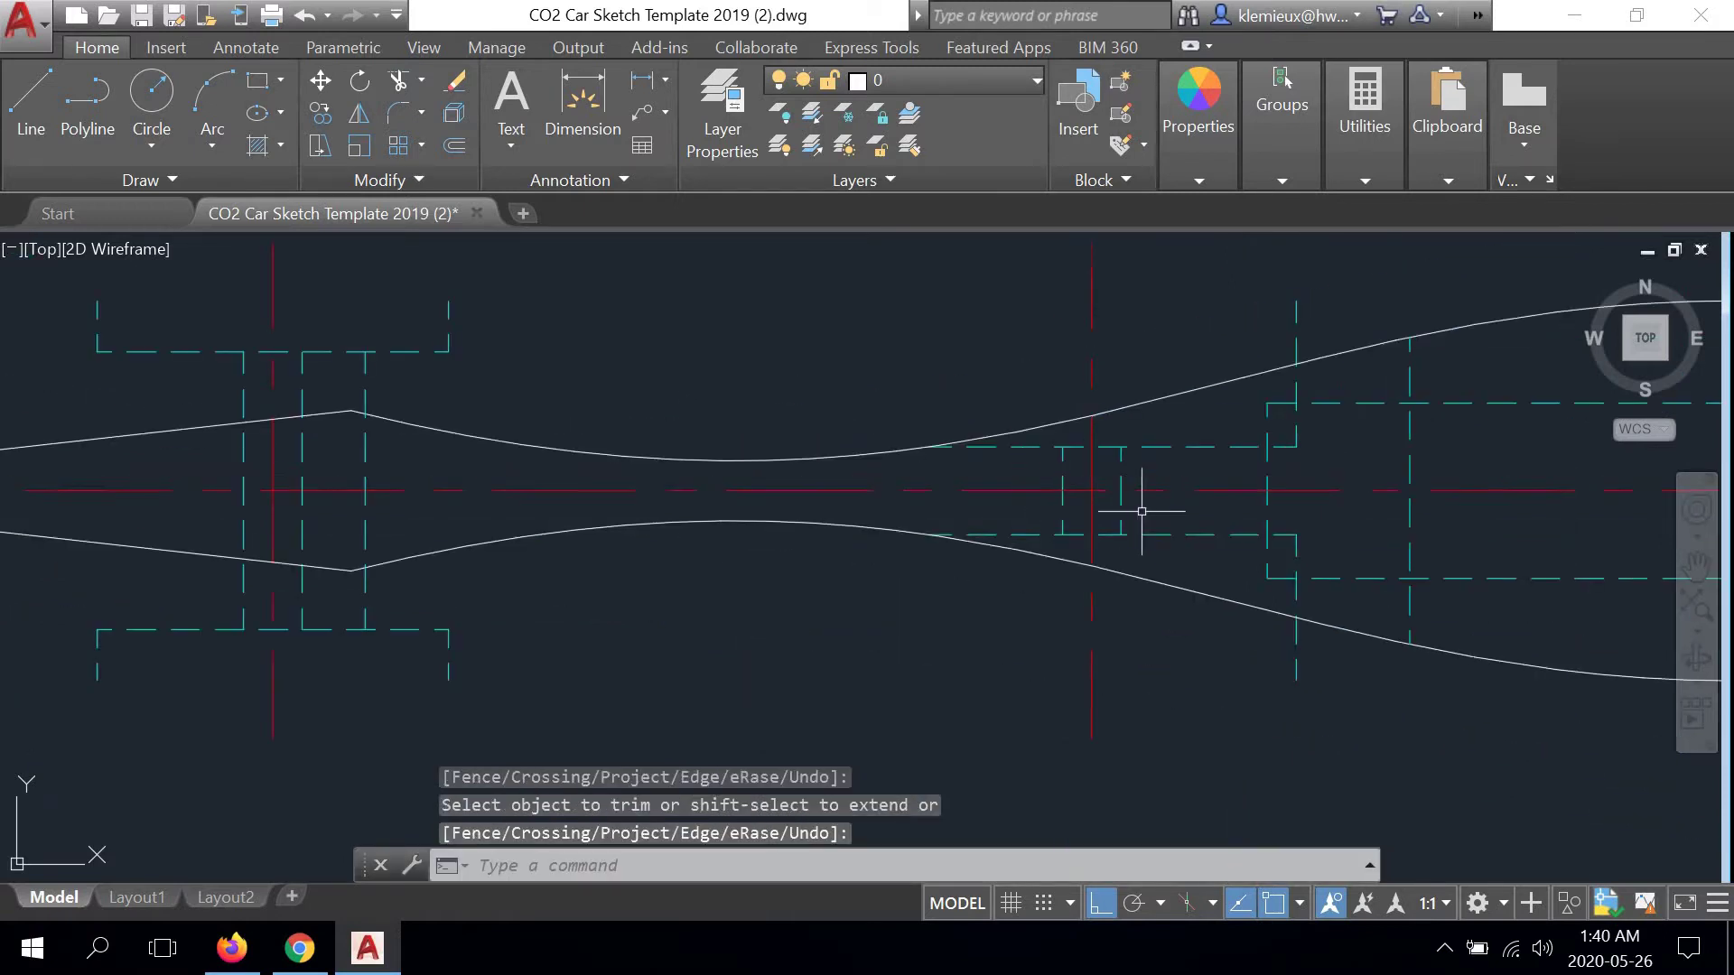
# Trim the rear wheel cutouts' rear vertical hidden lines where they extend outside the upper and lower body curves in the top view
pyautogui.moveTo(1223, 484); pyautogui.dragTo(929, 464, button='middle')
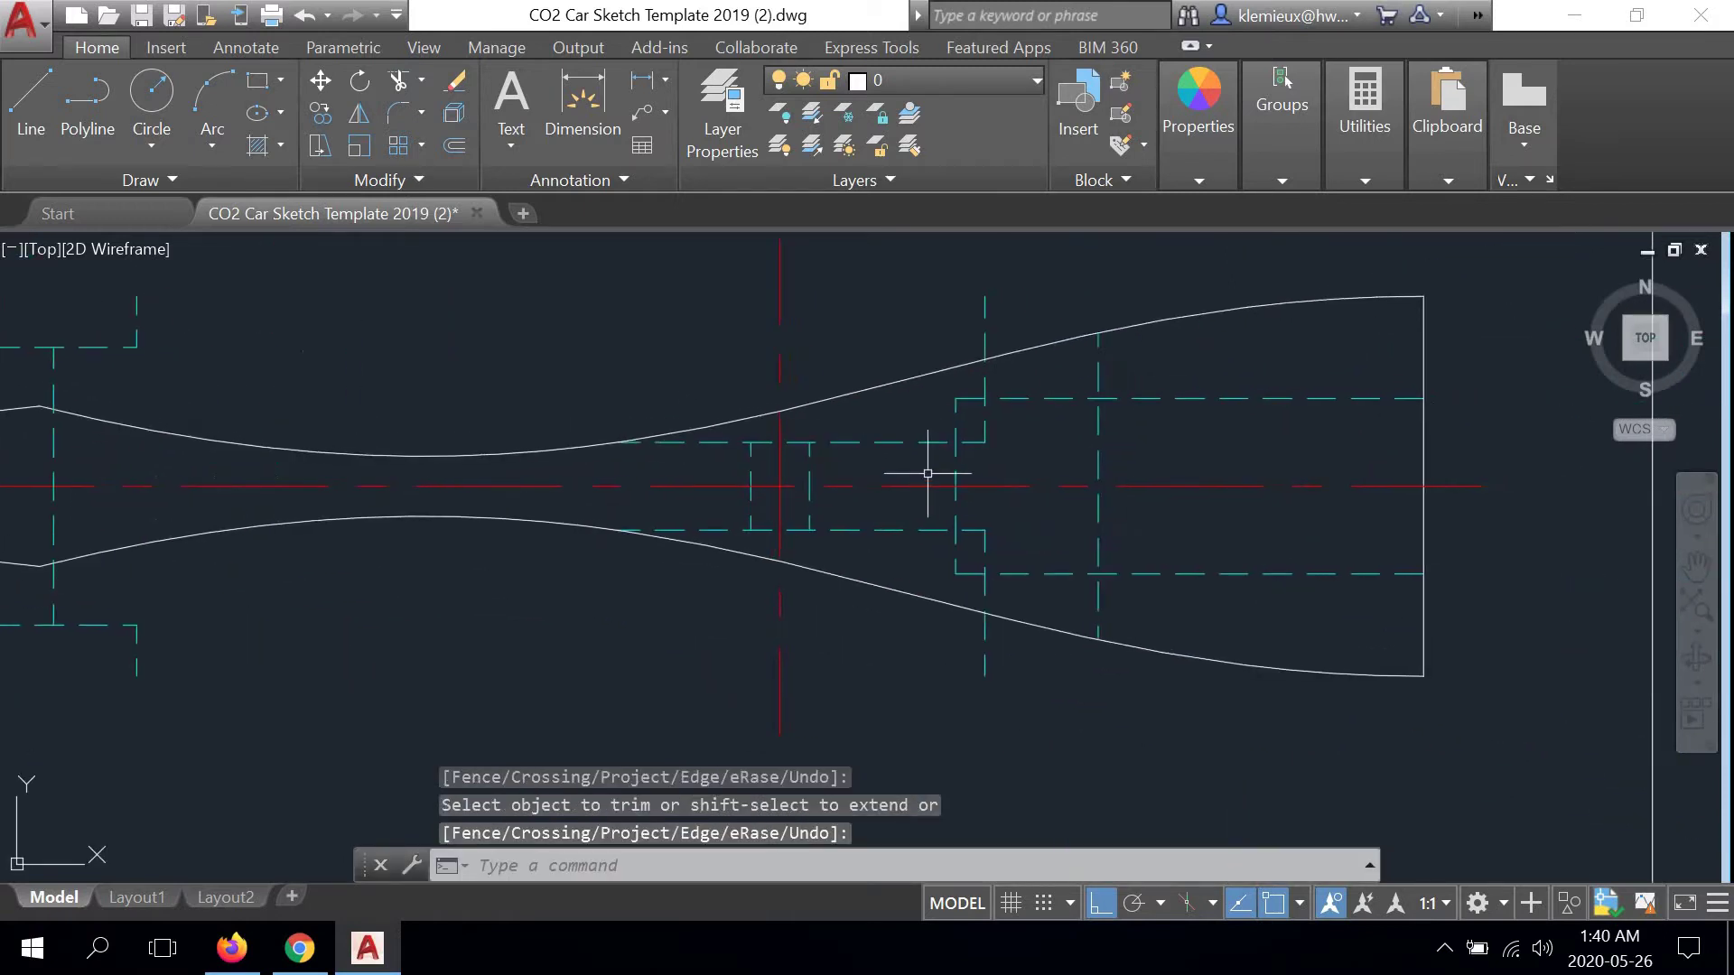
pyautogui.click(398, 83)
pyautogui.click(1047, 340)
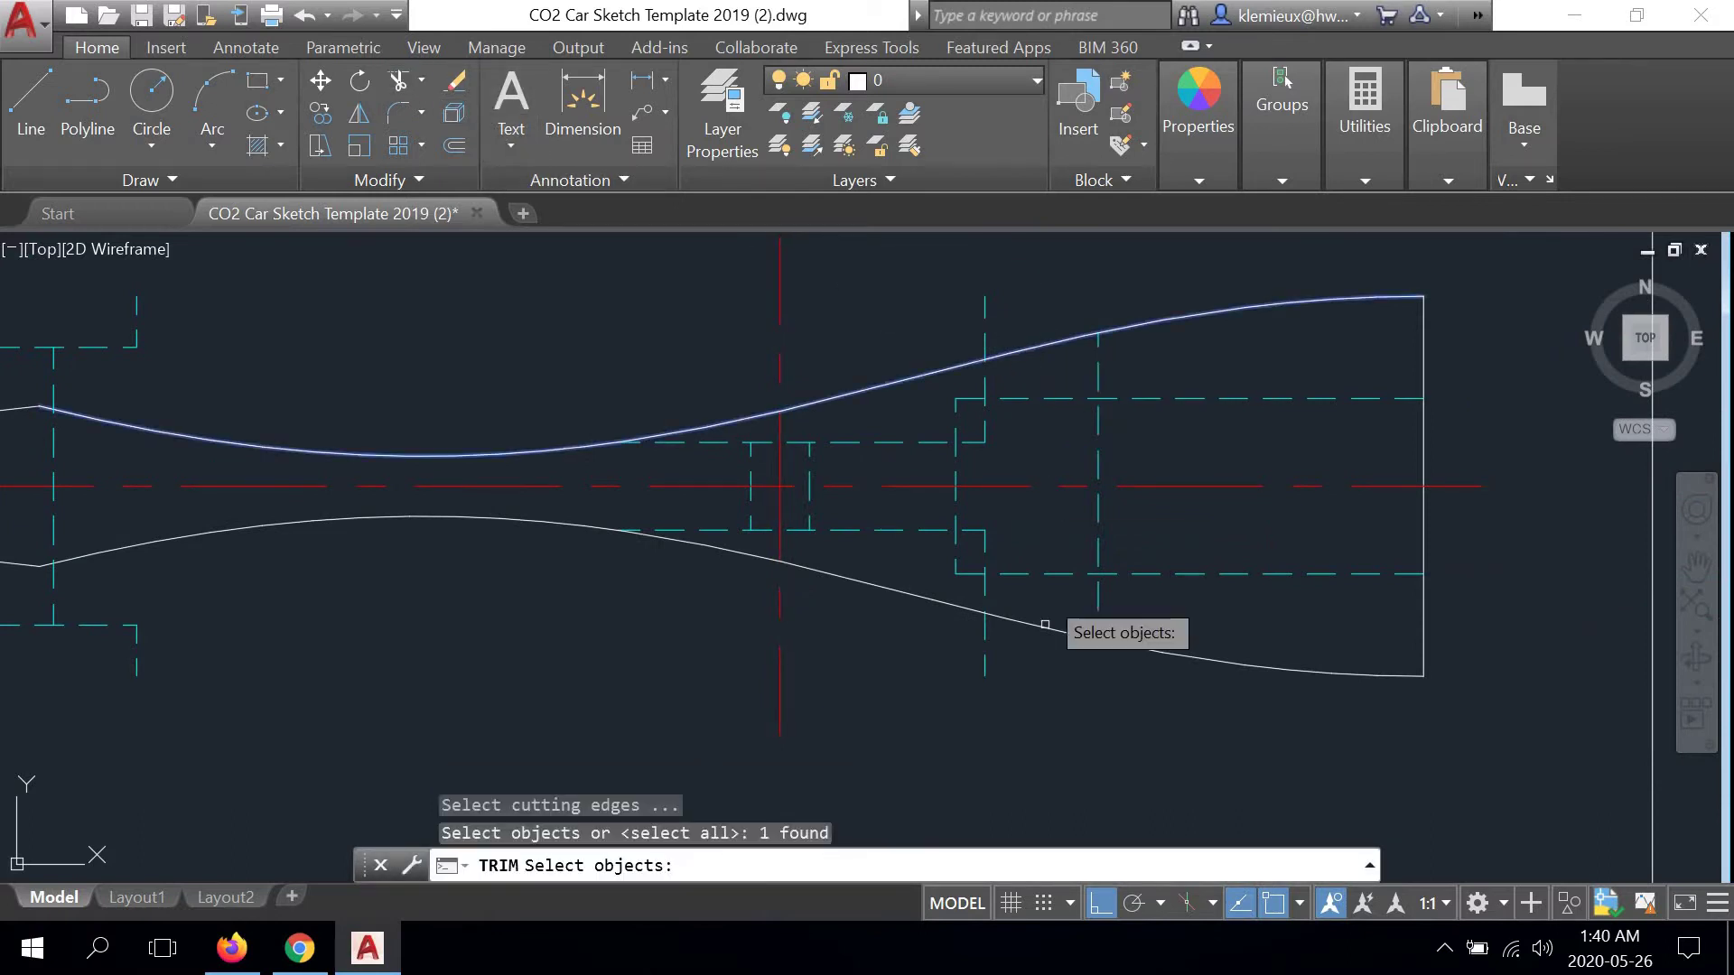
pyautogui.click(1044, 624)
pyautogui.press('Return')
pyautogui.click(985, 621)
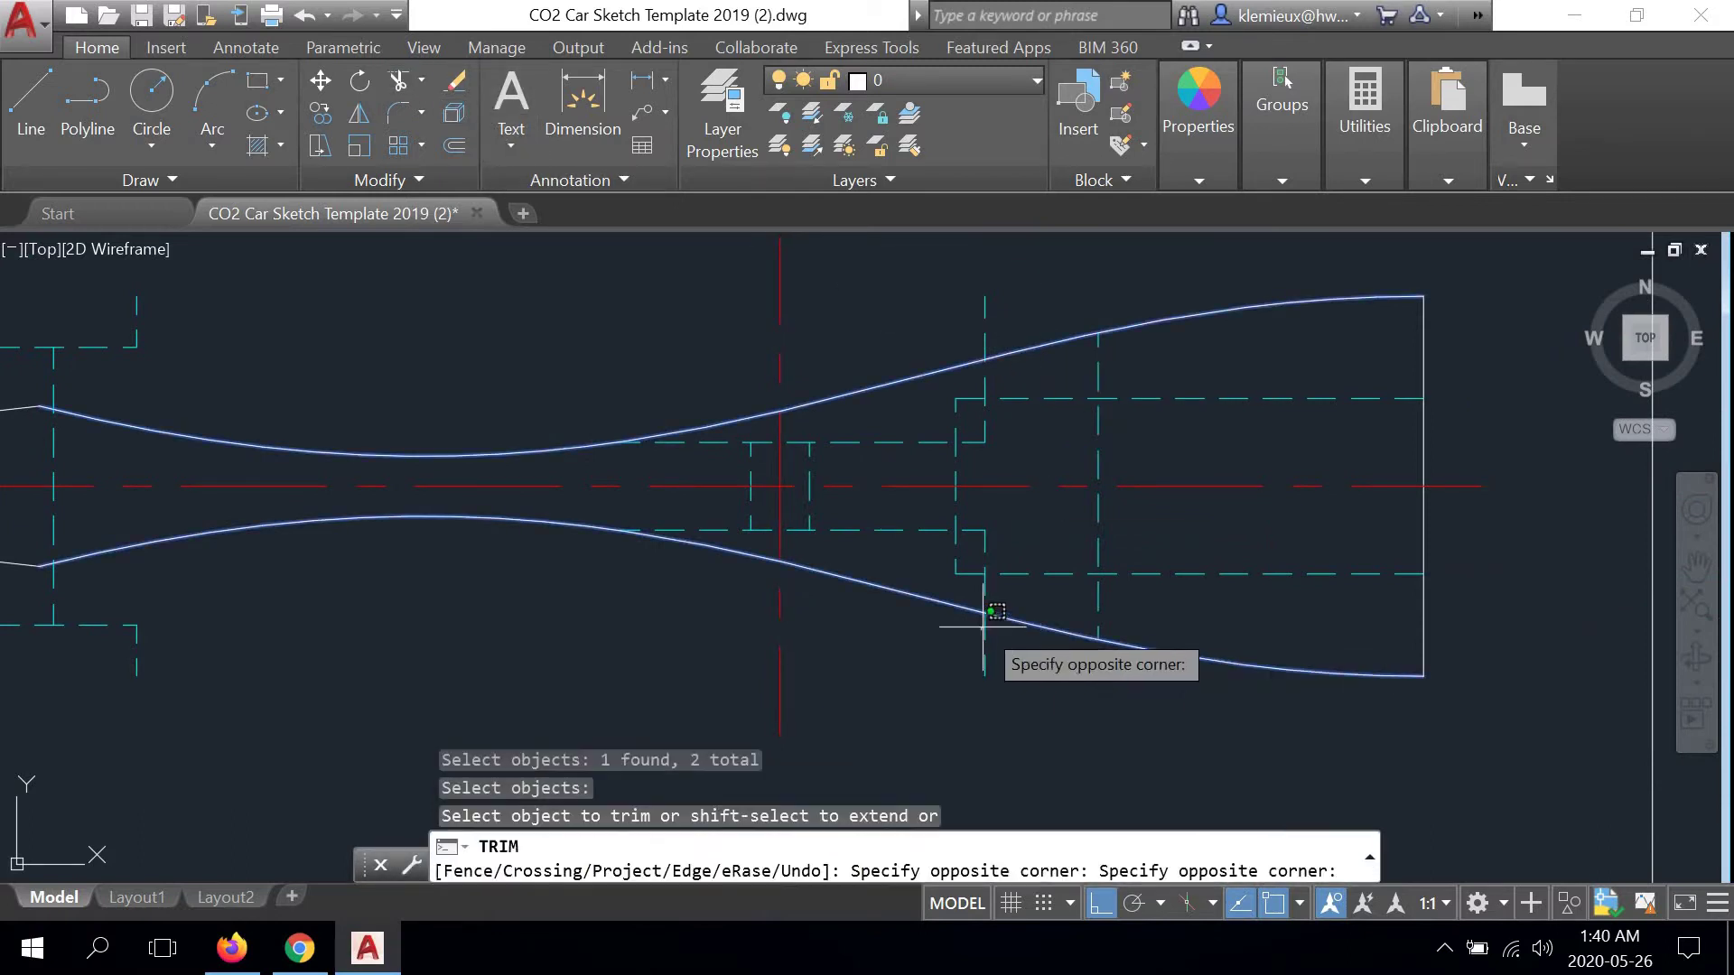
pyautogui.click(984, 623)
pyautogui.click(986, 336)
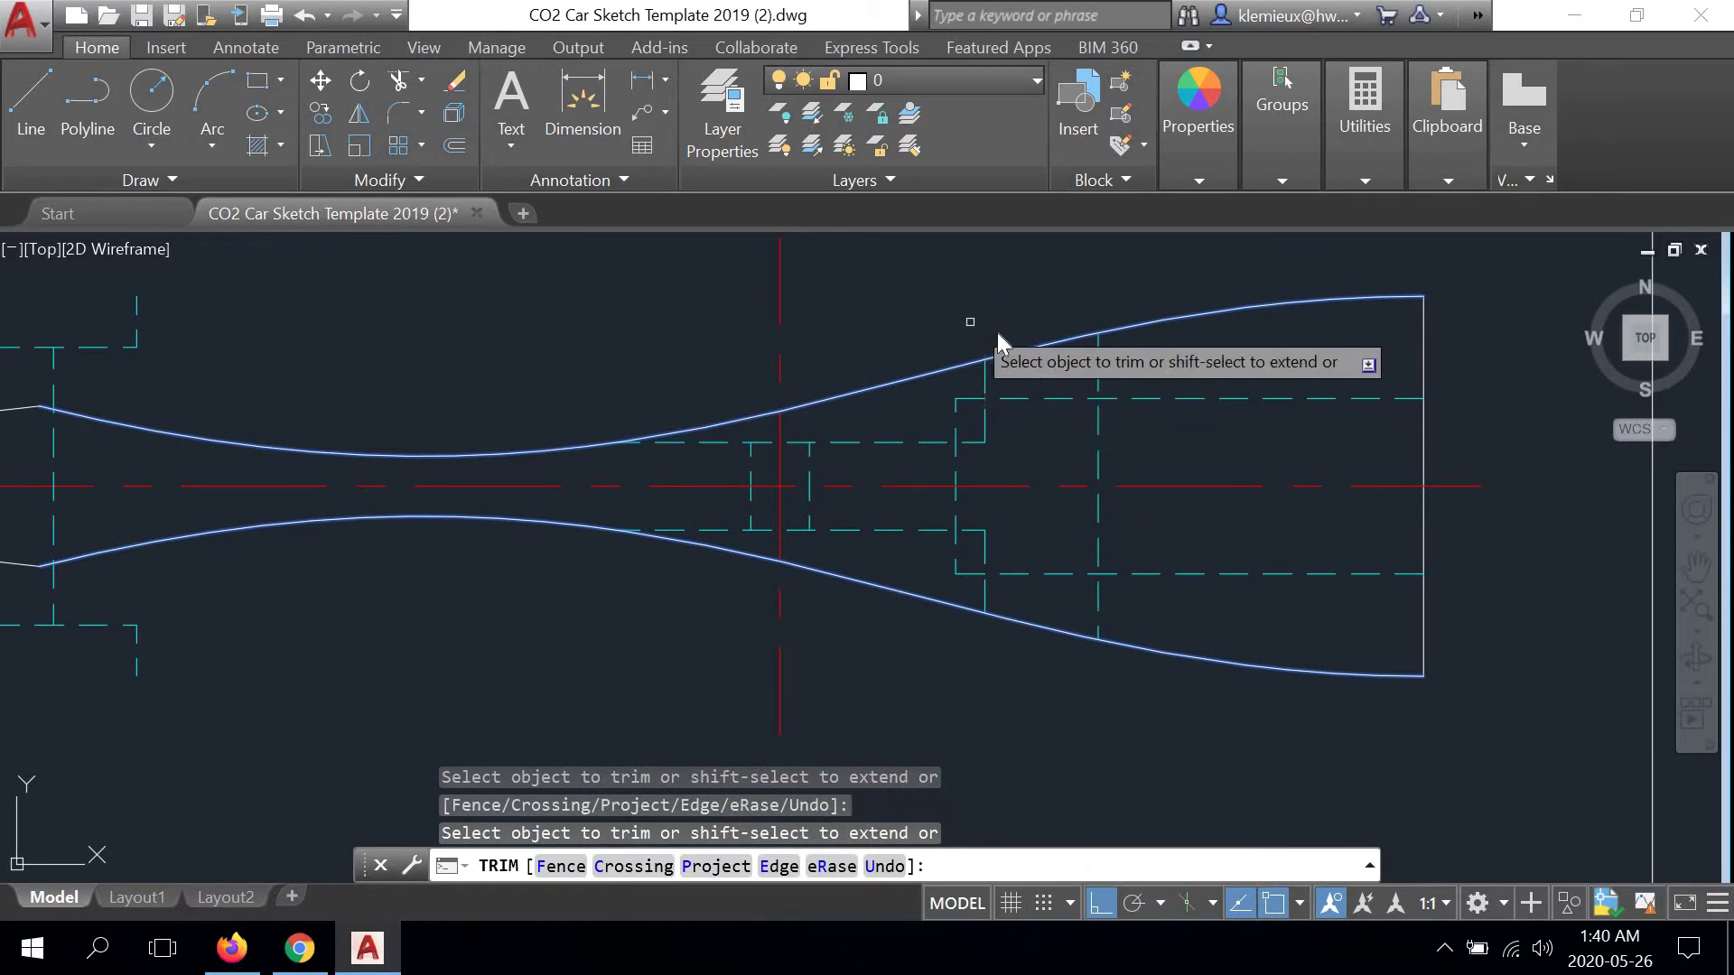
pyautogui.rightClick(968, 321)
pyautogui.click(986, 336)
pyautogui.scroll(-4, 988, 341)
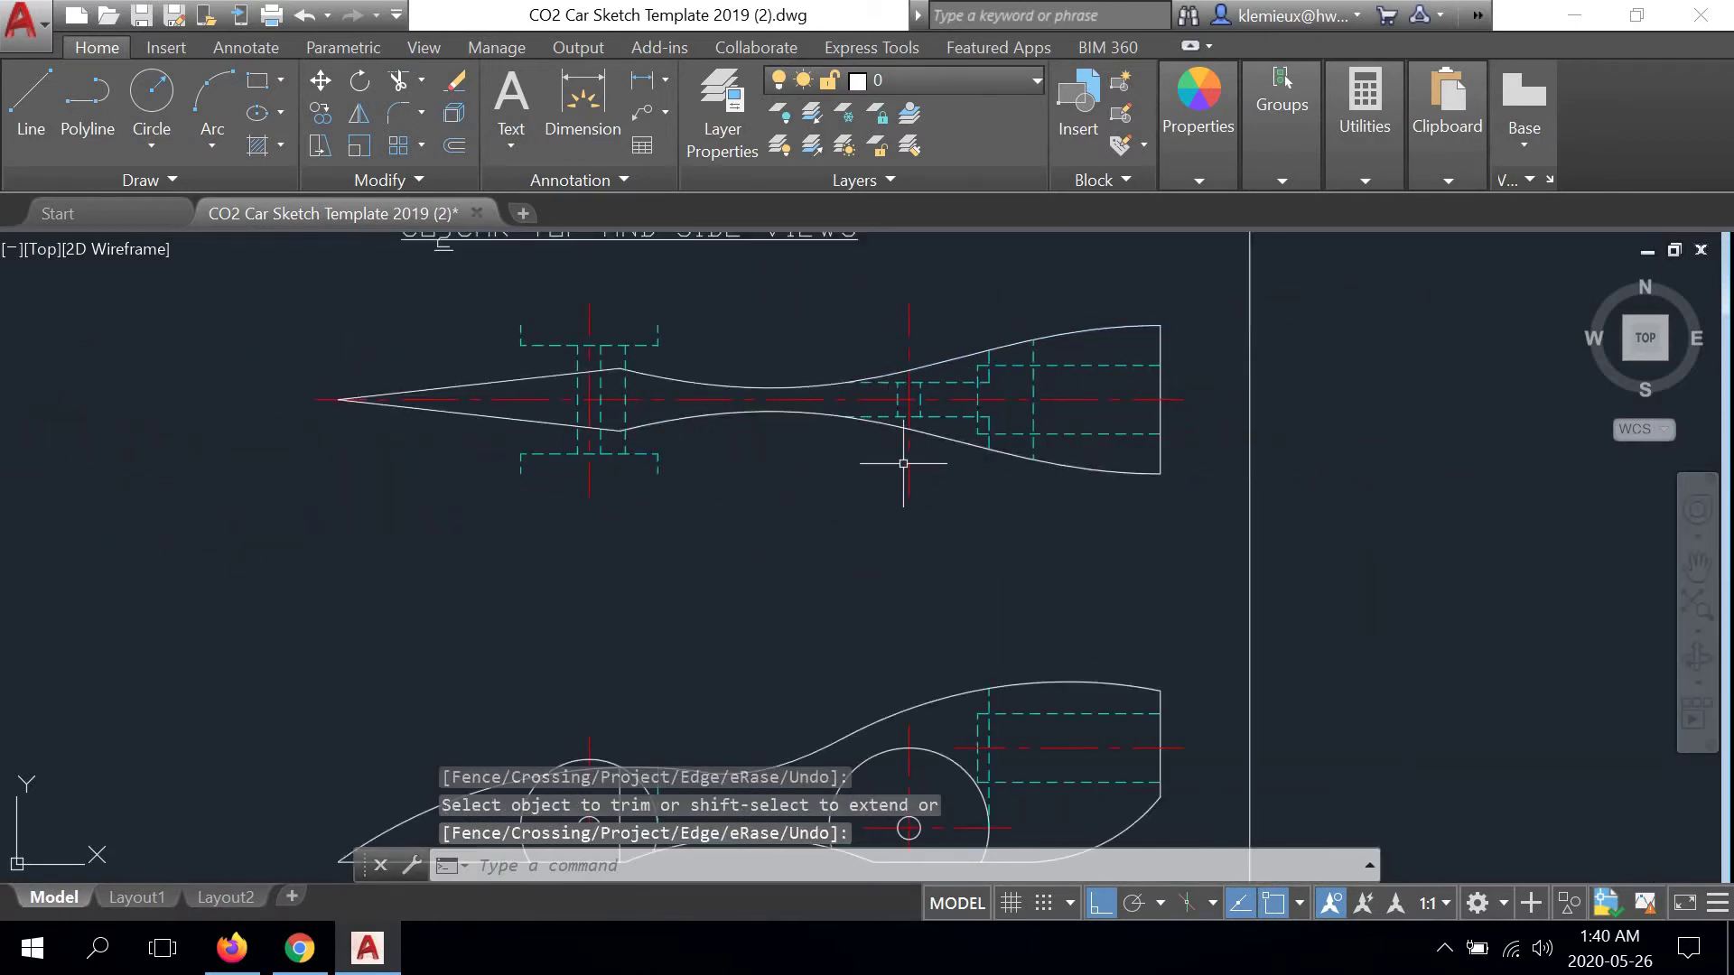
pyautogui.moveTo(903, 463); pyautogui.dragTo(898, 376, button='middle')
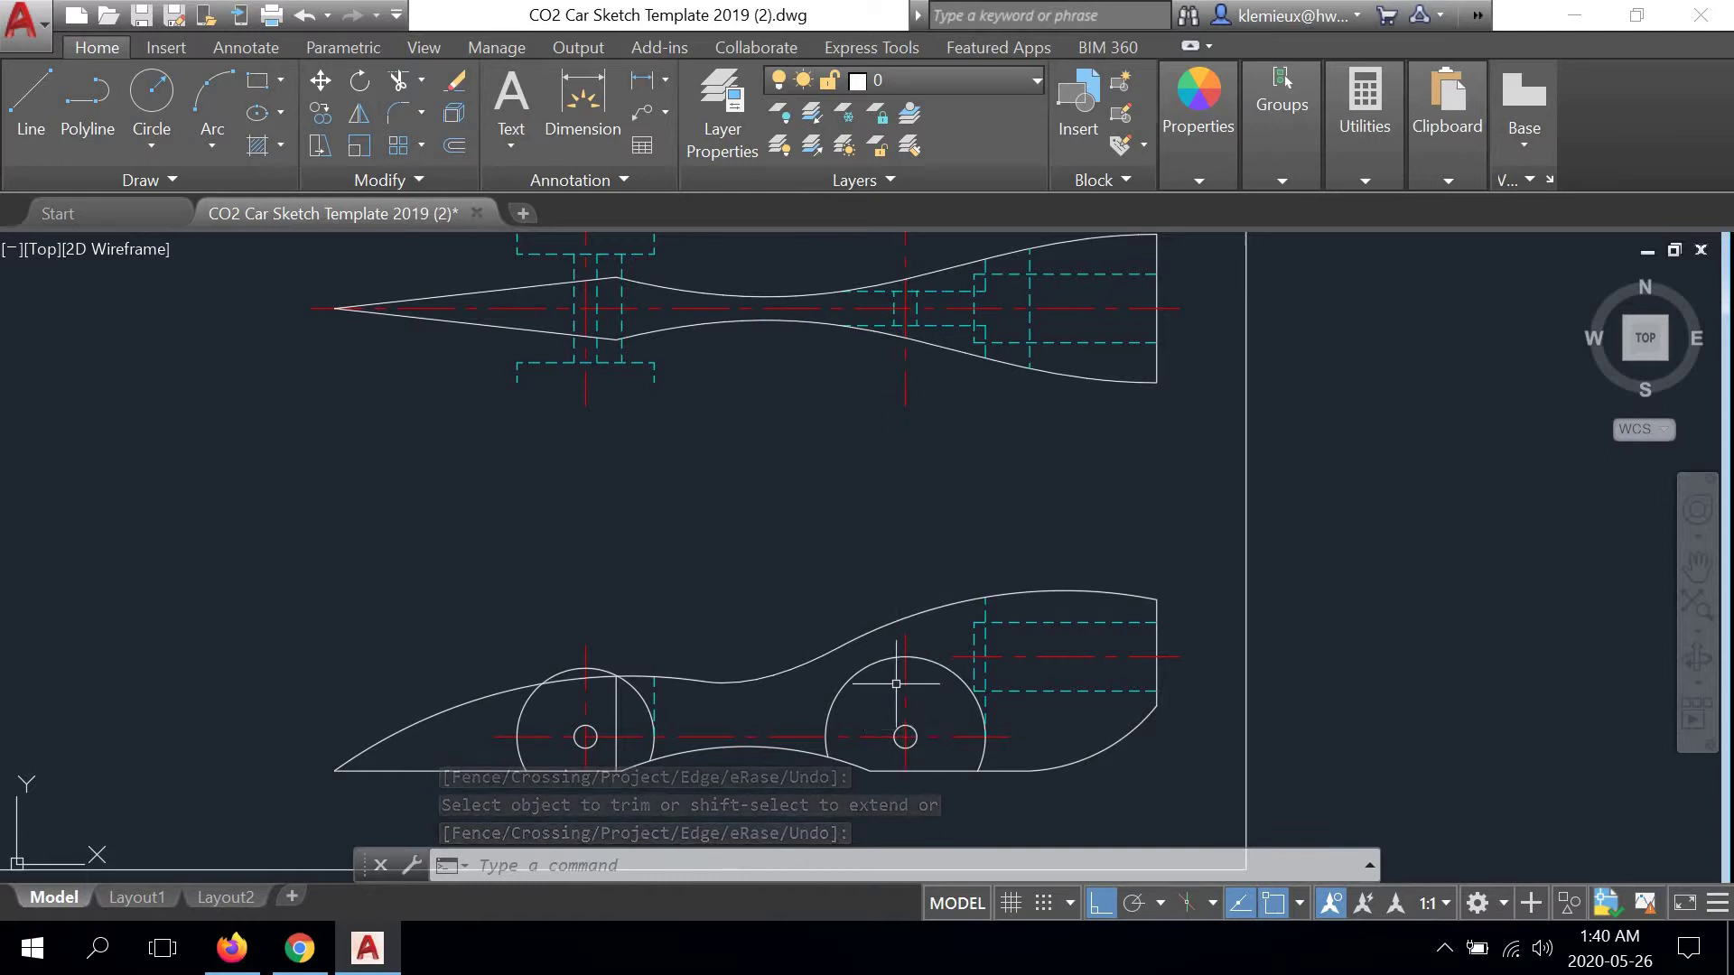
pyautogui.moveTo(840, 354); pyautogui.dragTo(863, 394, button='middle')
pyautogui.click(31, 104)
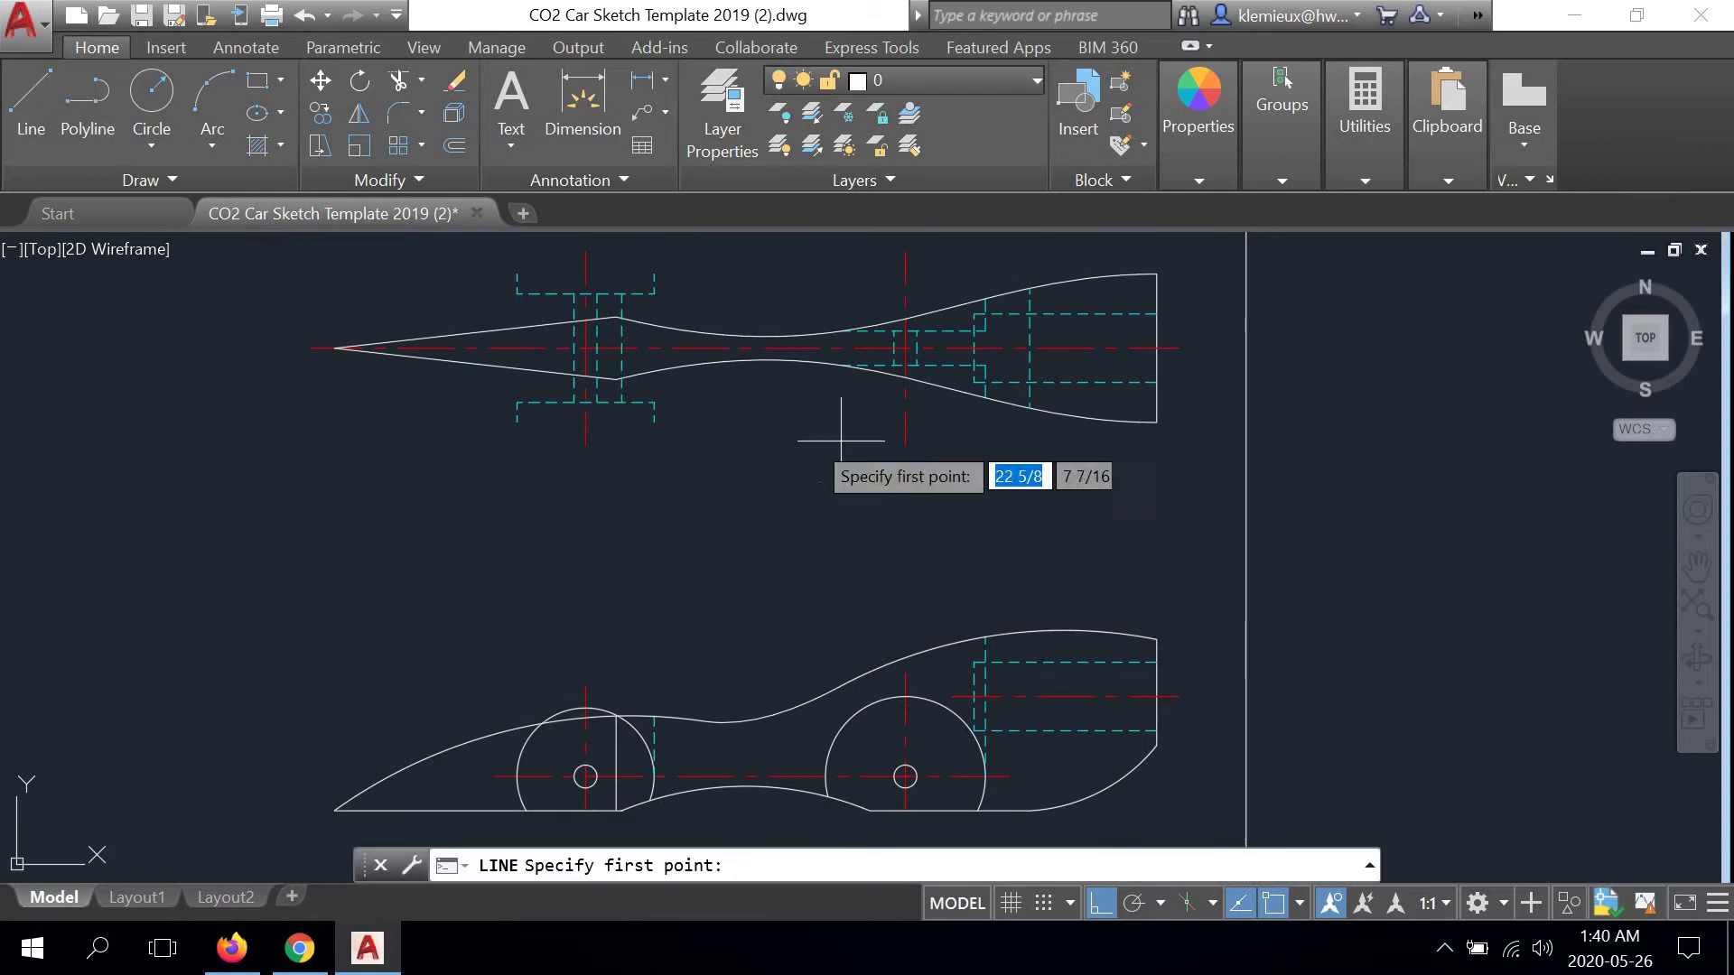
pyautogui.click(985, 397)
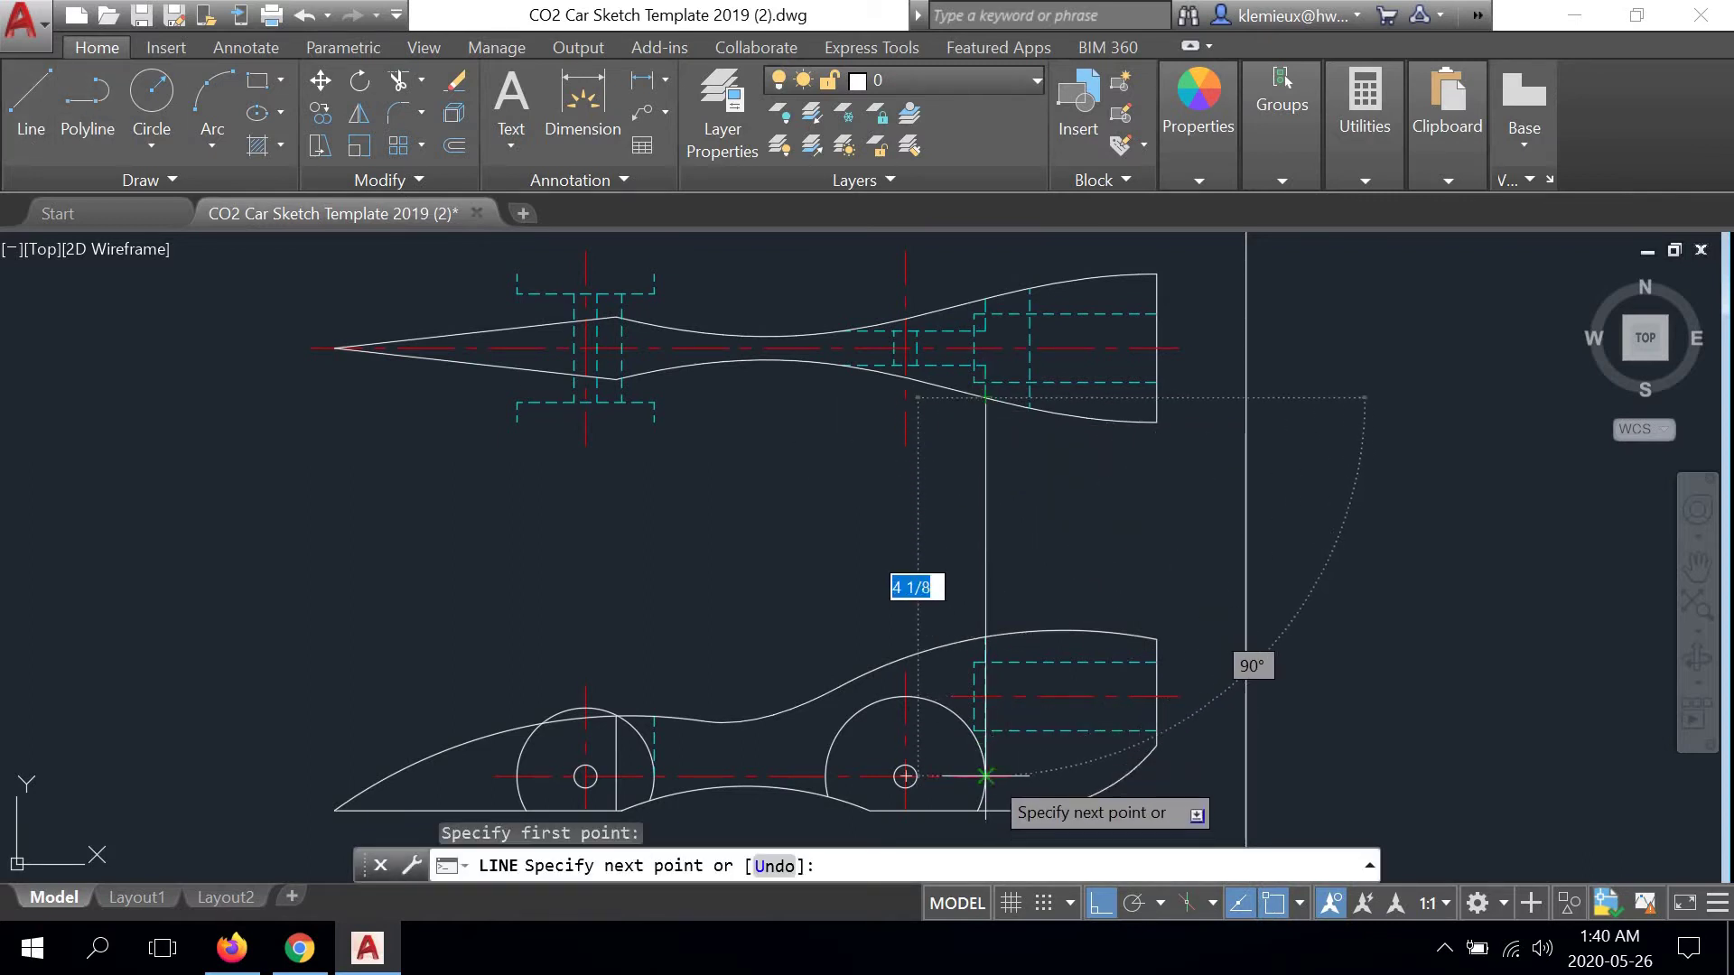
pyautogui.scroll(4, 1003, 700)
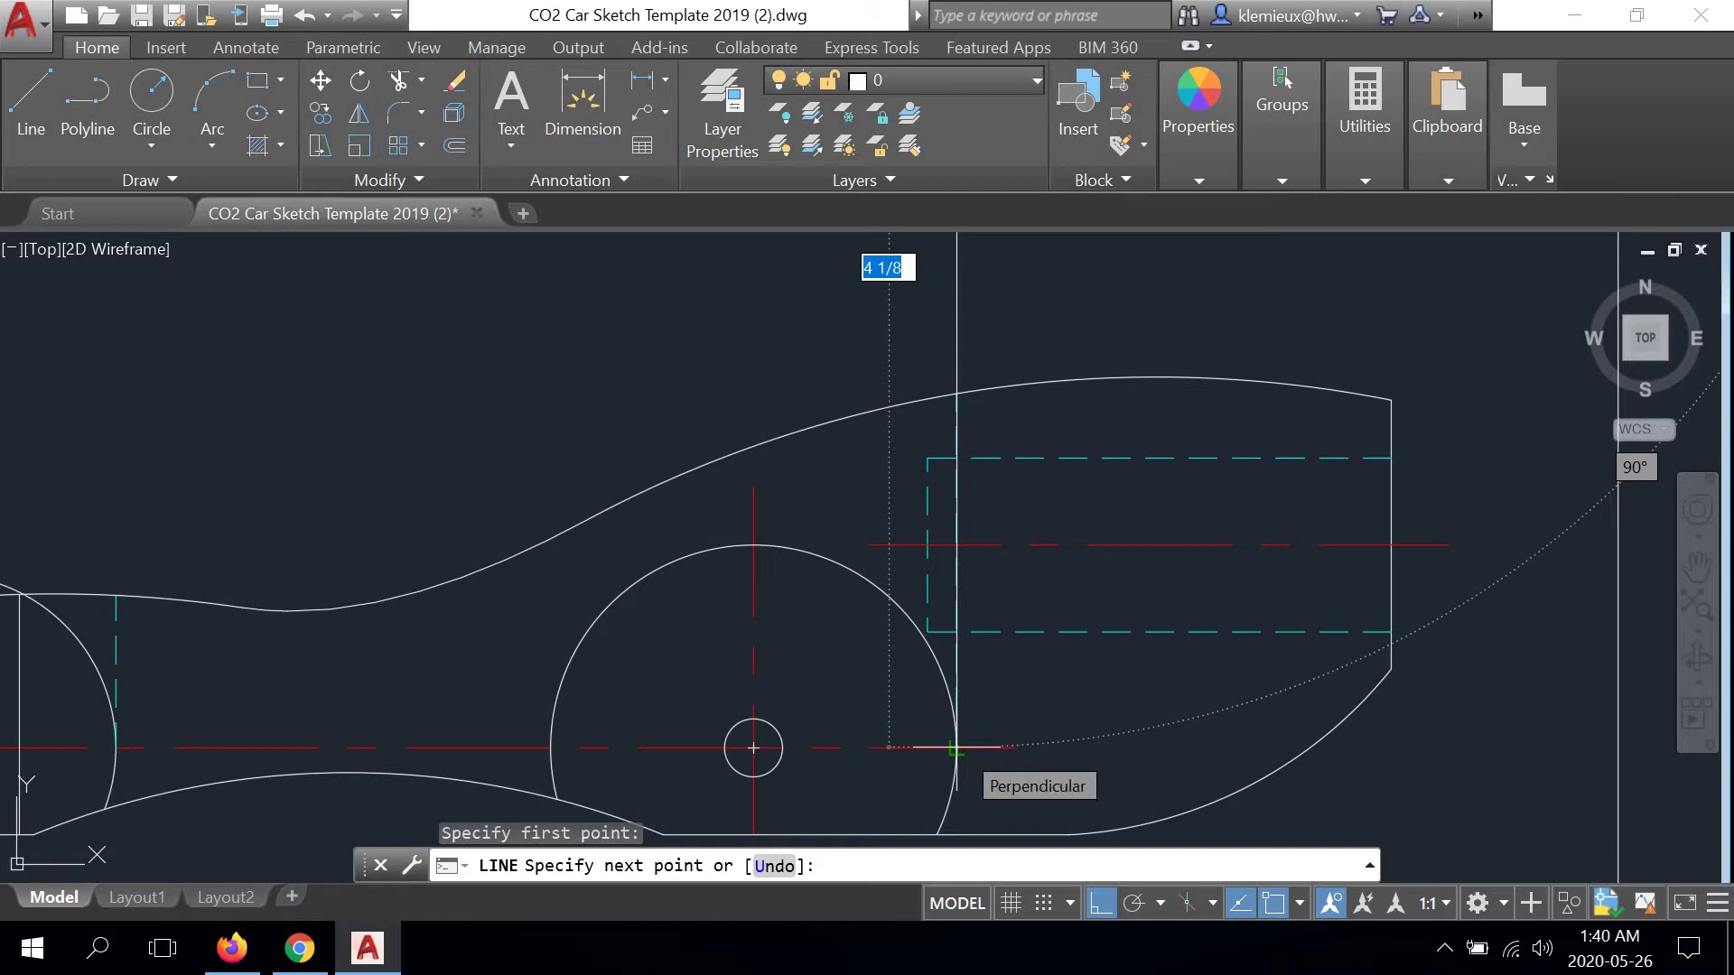
pyautogui.rightClick(1043, 323)
pyautogui.click(1088, 363)
pyautogui.scroll(-4, 1088, 377)
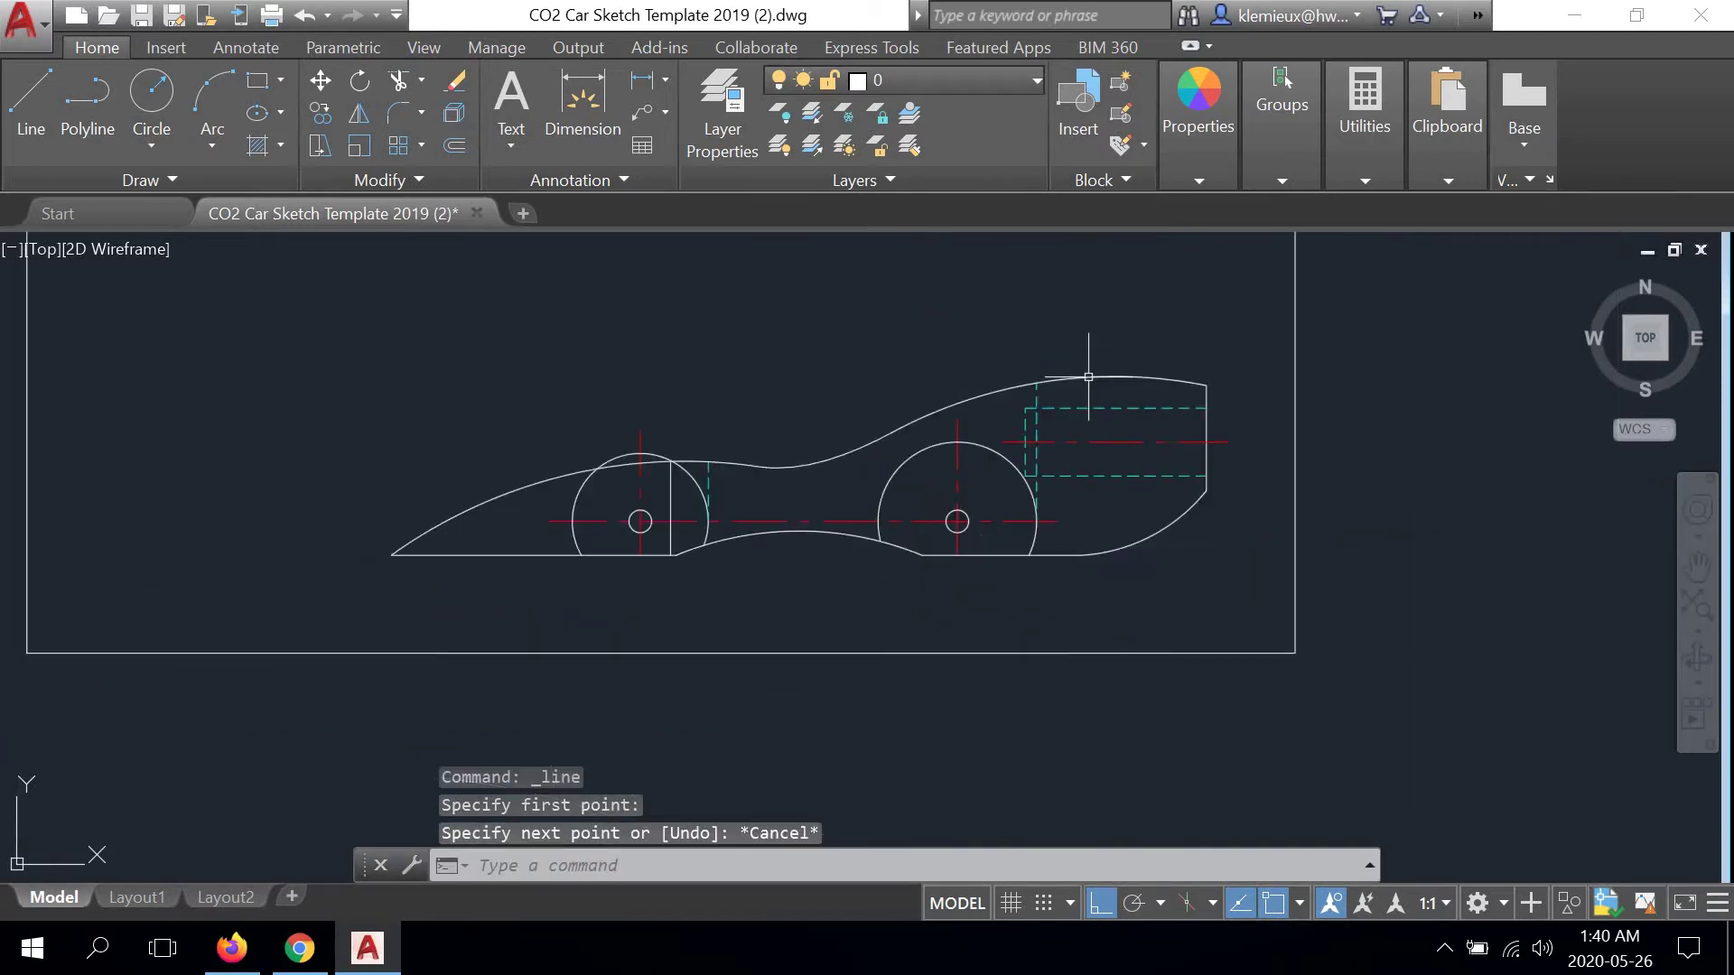
# Draw a vertical projection line from the top view's intersection of lower body curve and rear-cutout hidden line down past the side view's underside
pyautogui.moveTo(912, 433)
pyautogui.mouseDown(button='middle')
pyautogui.moveTo(874, 445)
pyautogui.moveTo(792, 581)
pyautogui.mouseUp(button='middle')
pyautogui.scroll(4, 989, 370)
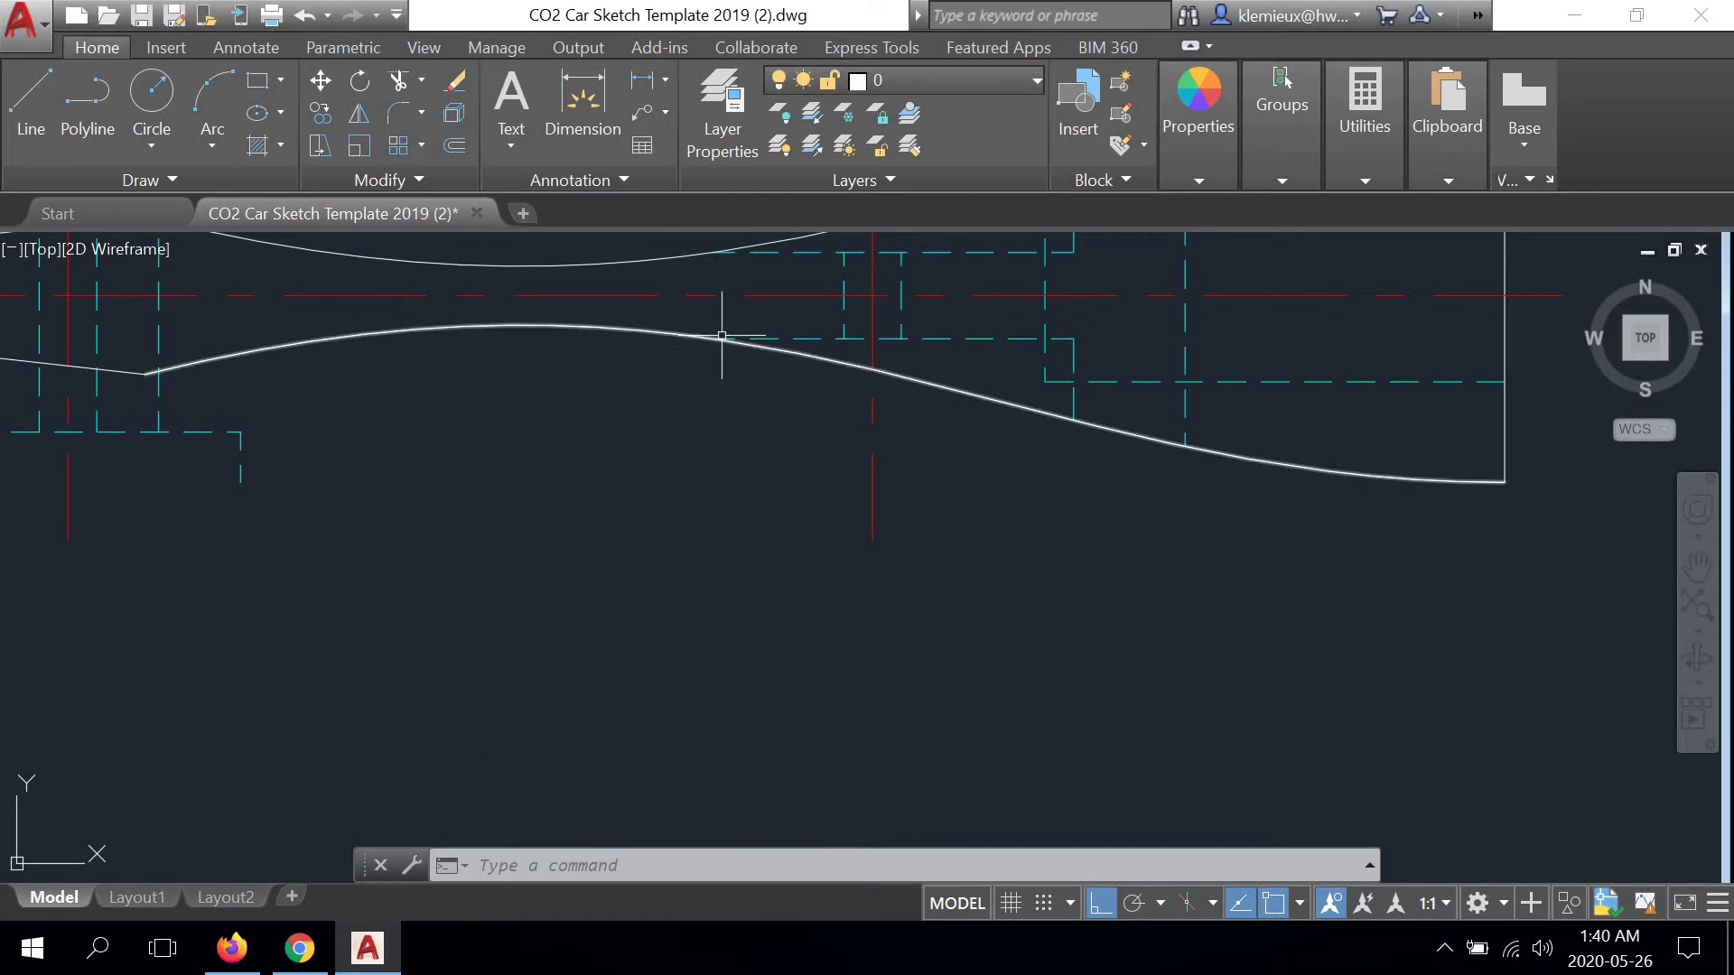
pyautogui.scroll(4, 724, 337)
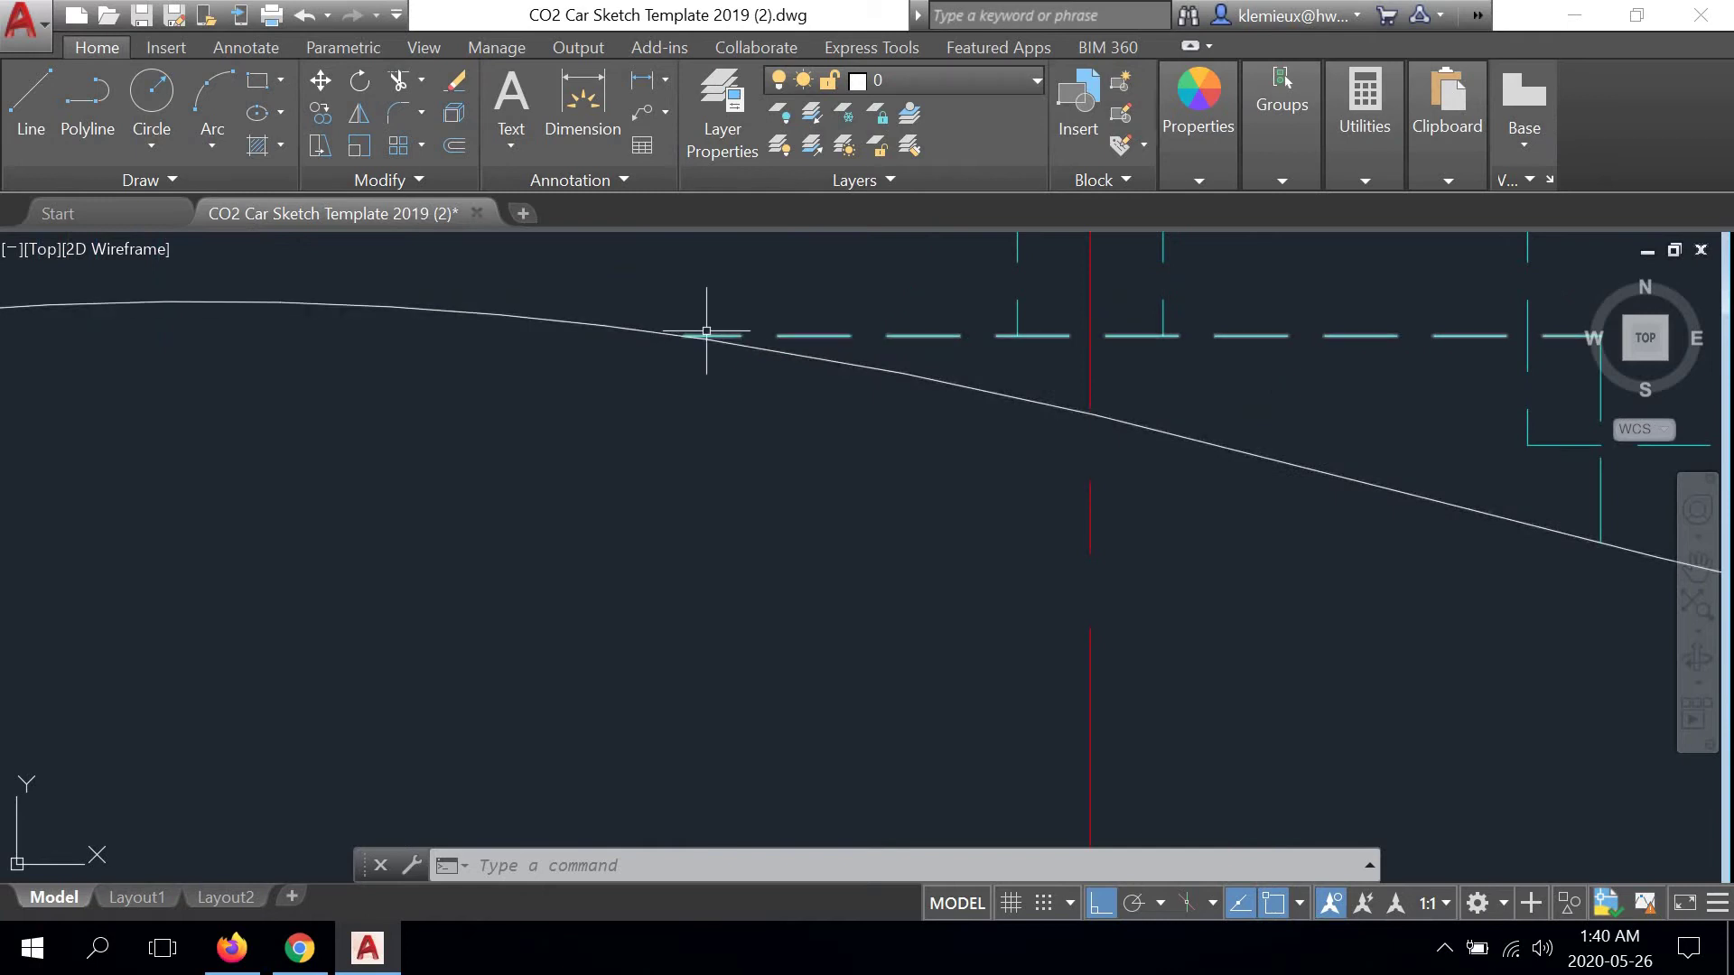
pyautogui.click(30, 101)
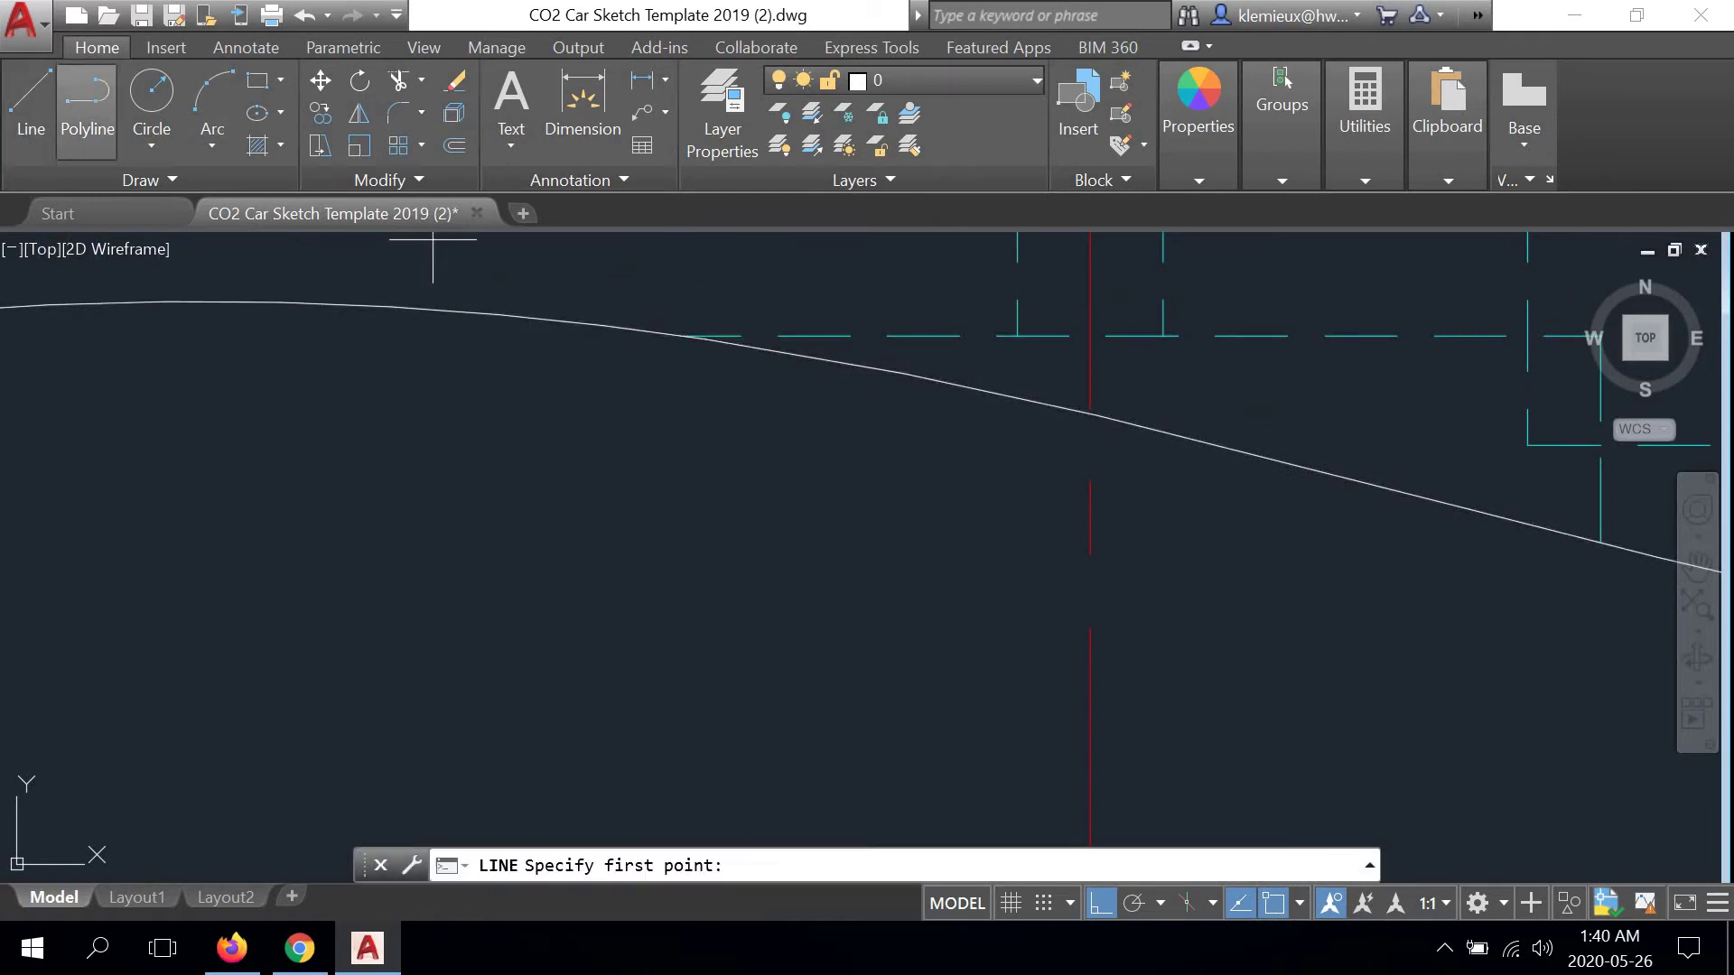
pyautogui.click(683, 335)
pyautogui.scroll(-5, 708, 336)
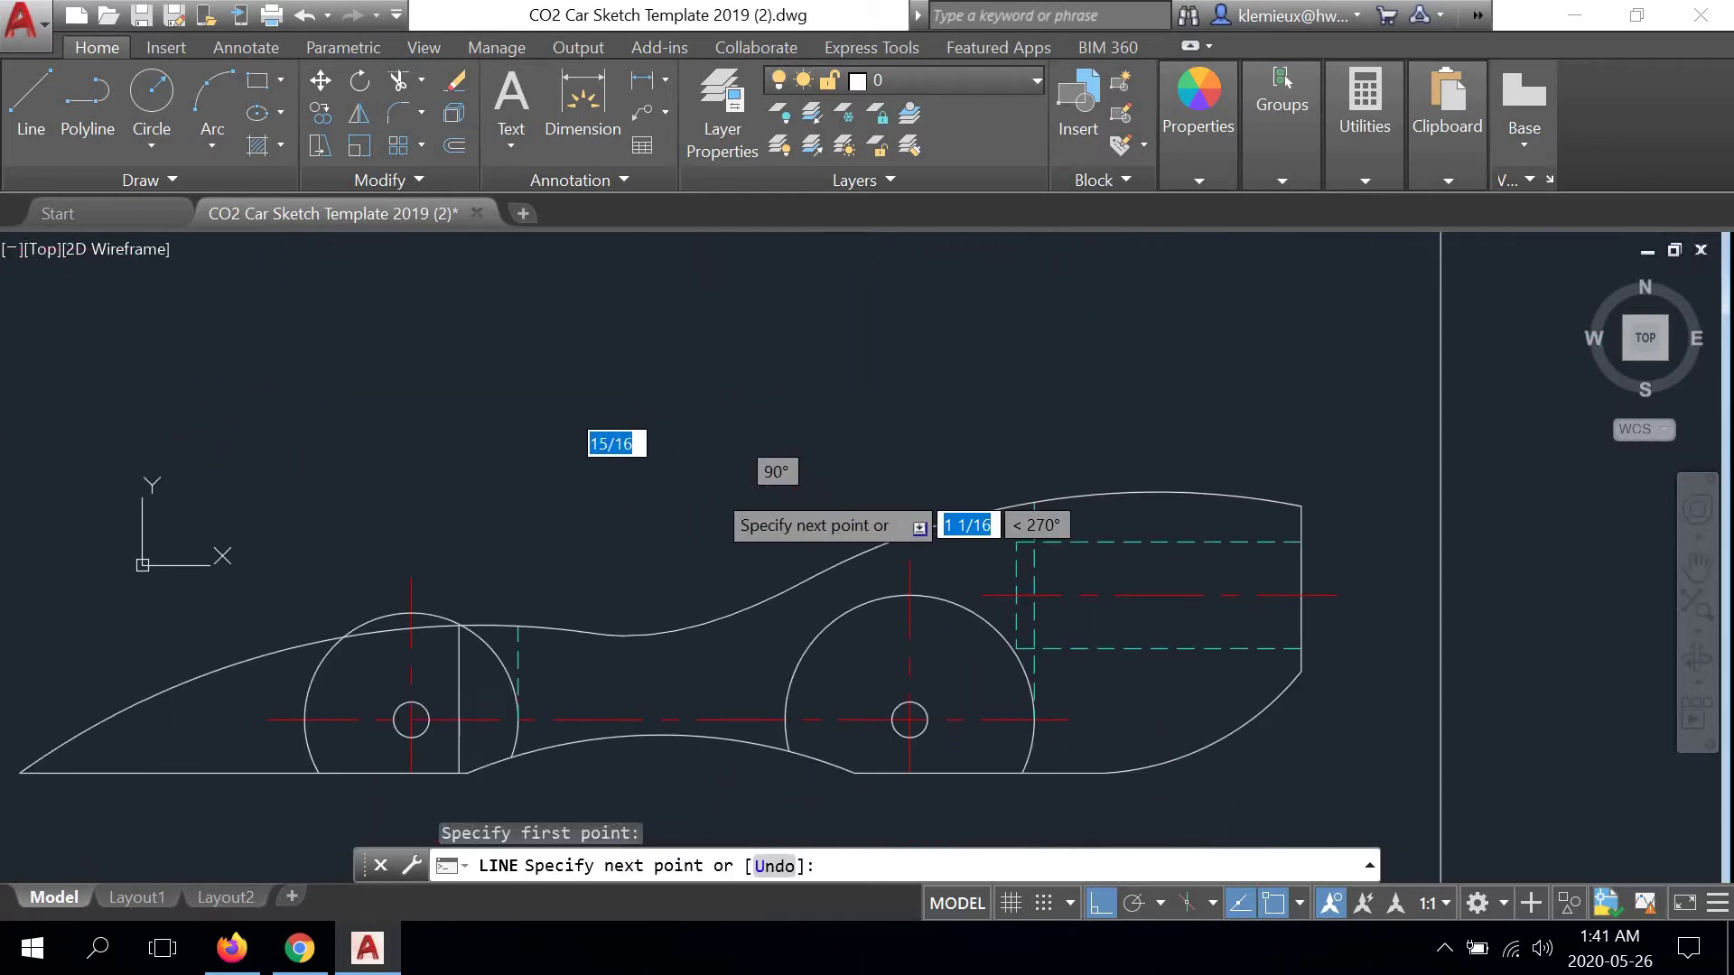
pyautogui.click(805, 813)
pyautogui.rightClick(943, 339)
pyautogui.click(1039, 390)
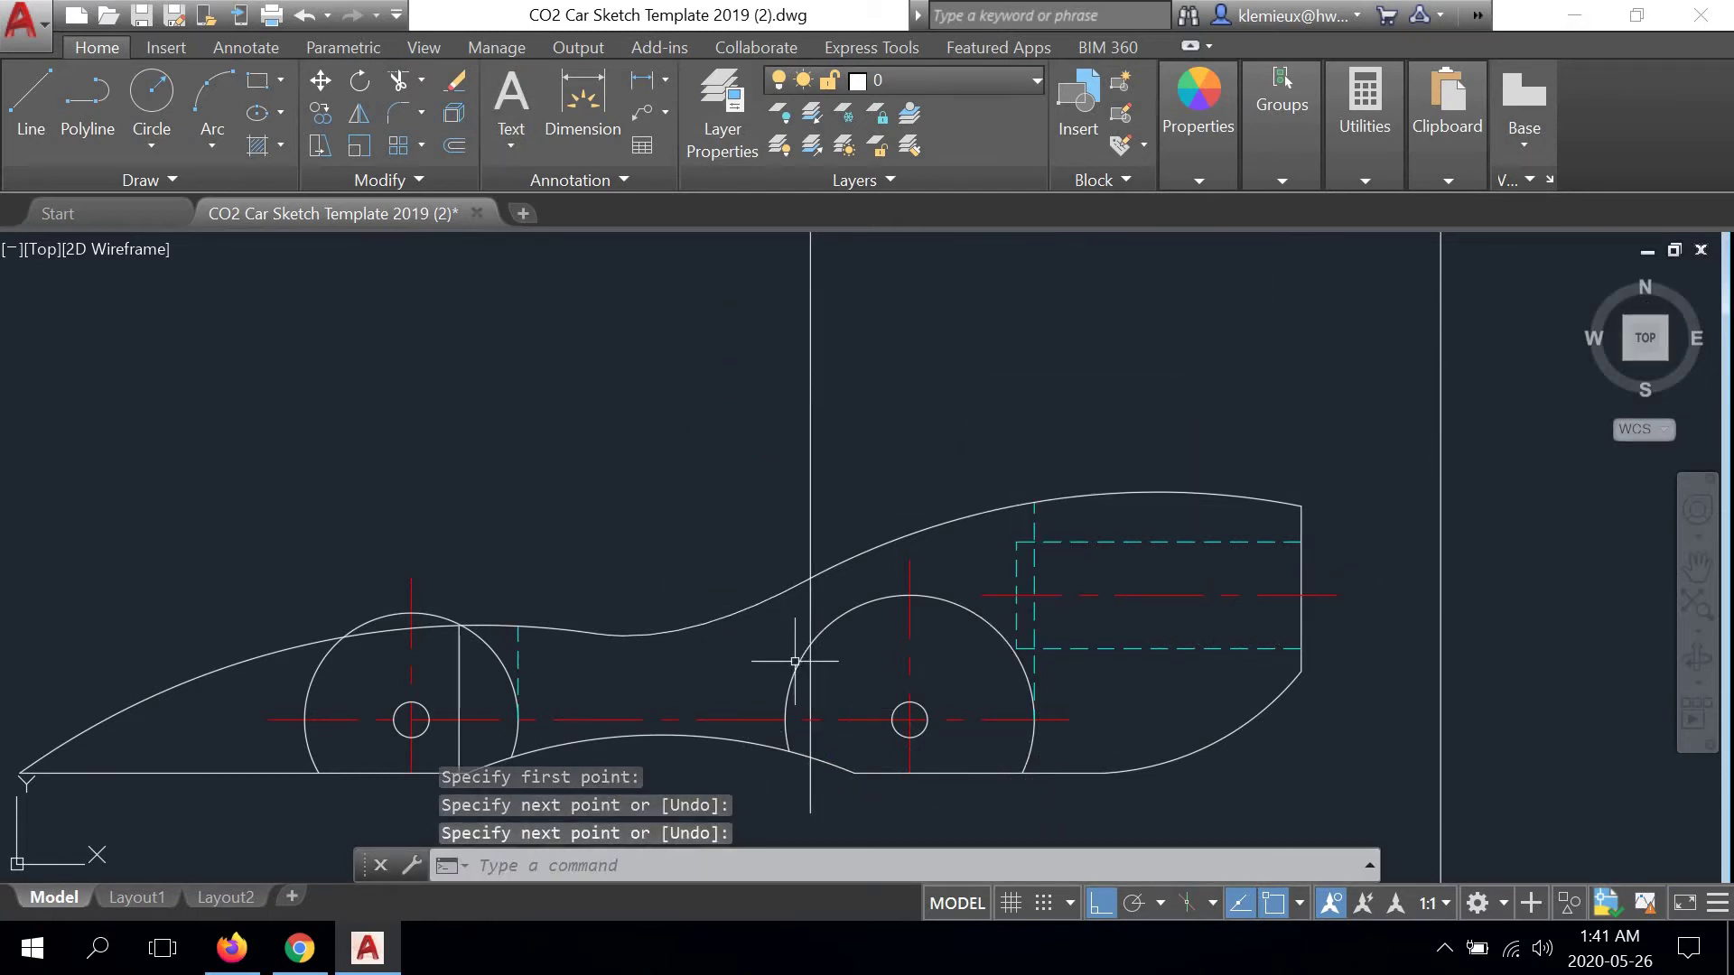
# Trim the front part of the rear wheel arc in the side view back to the vertical projection line
pyautogui.click(399, 80)
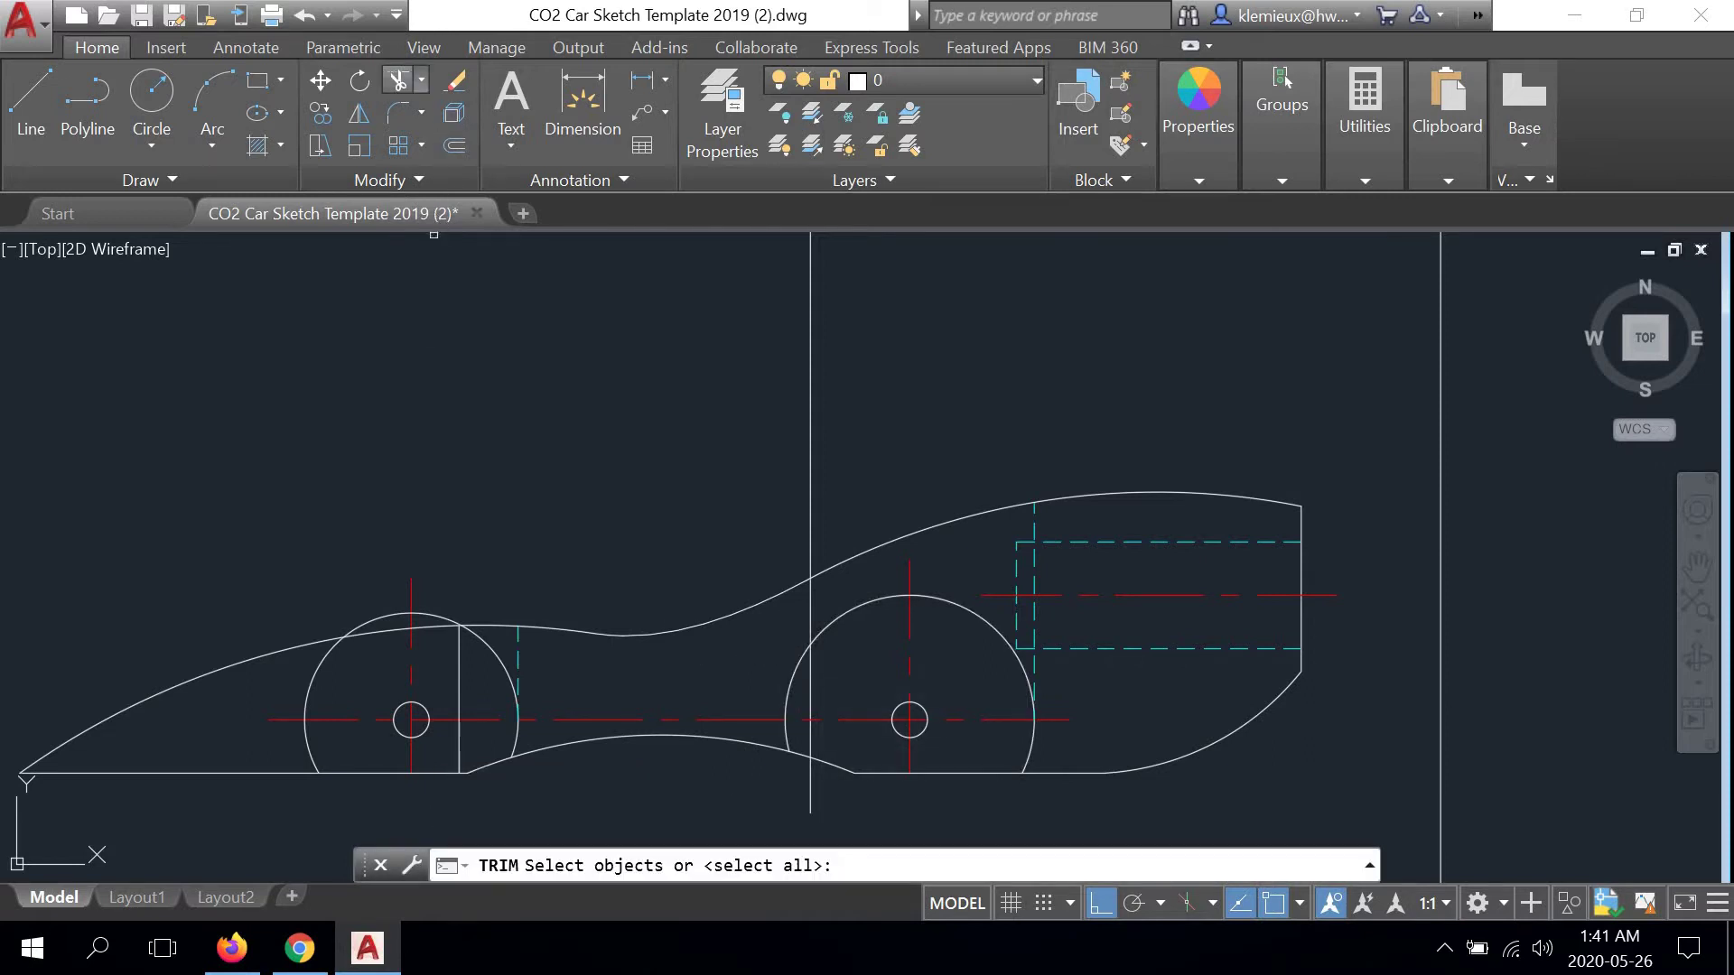
pyautogui.click(810, 621)
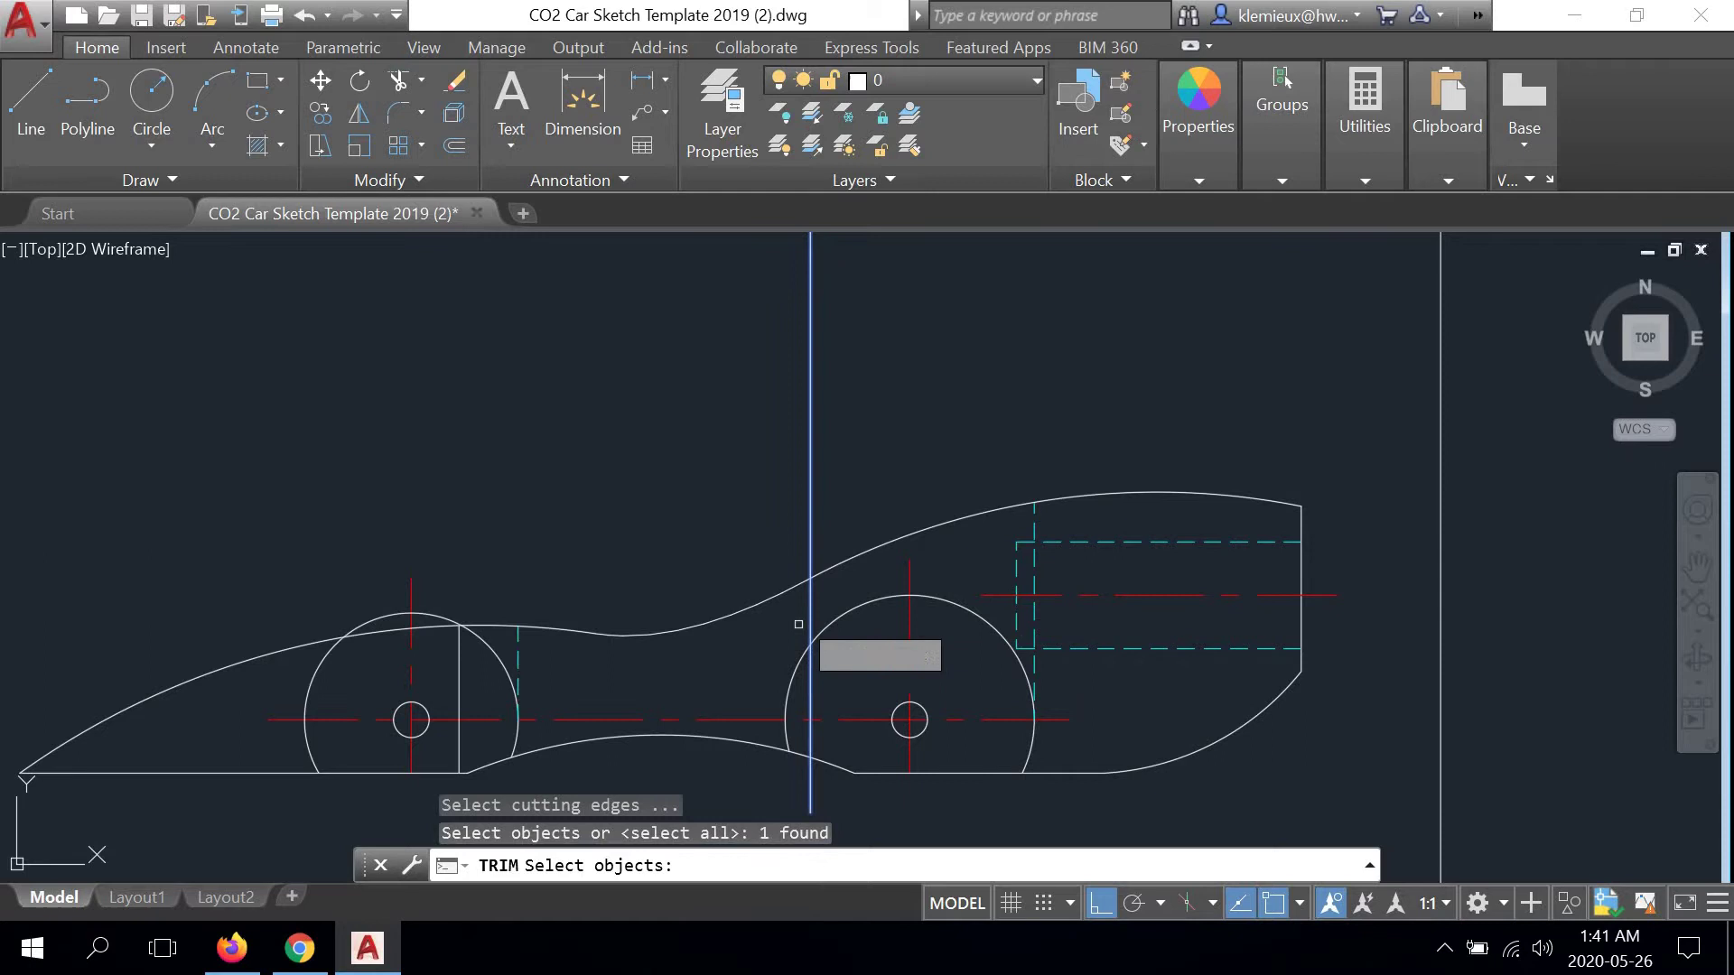
pyautogui.press('Return')
pyautogui.click(800, 652)
pyautogui.rightClick(753, 559)
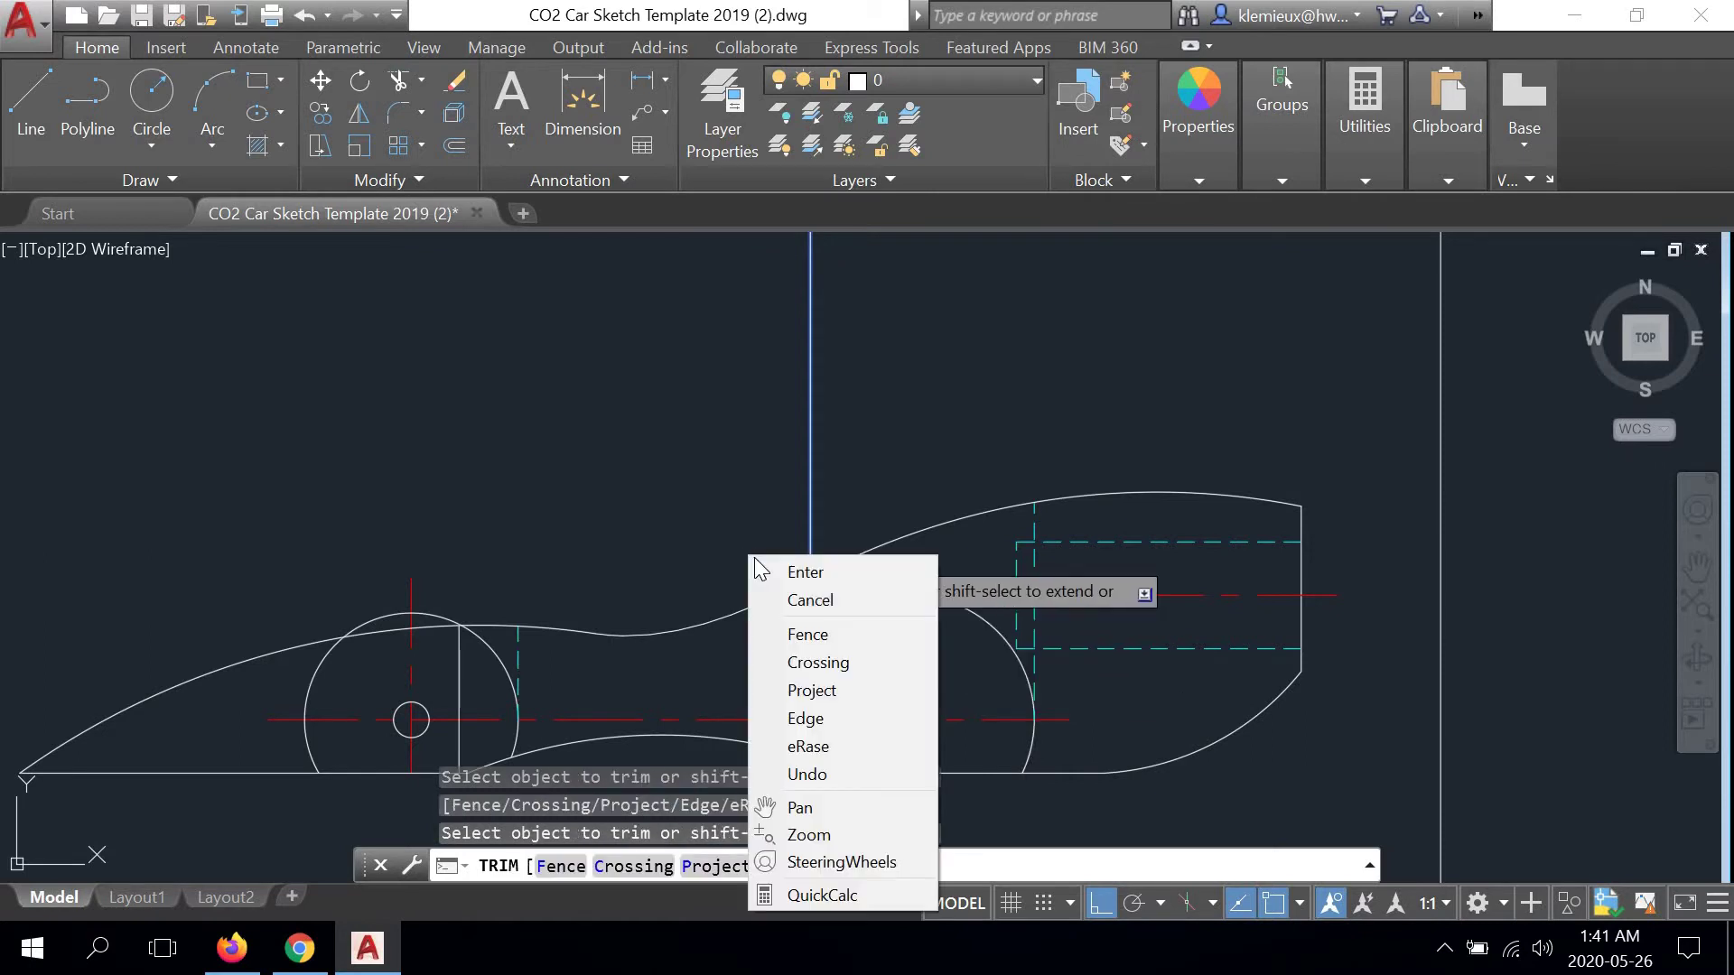
pyautogui.click(786, 569)
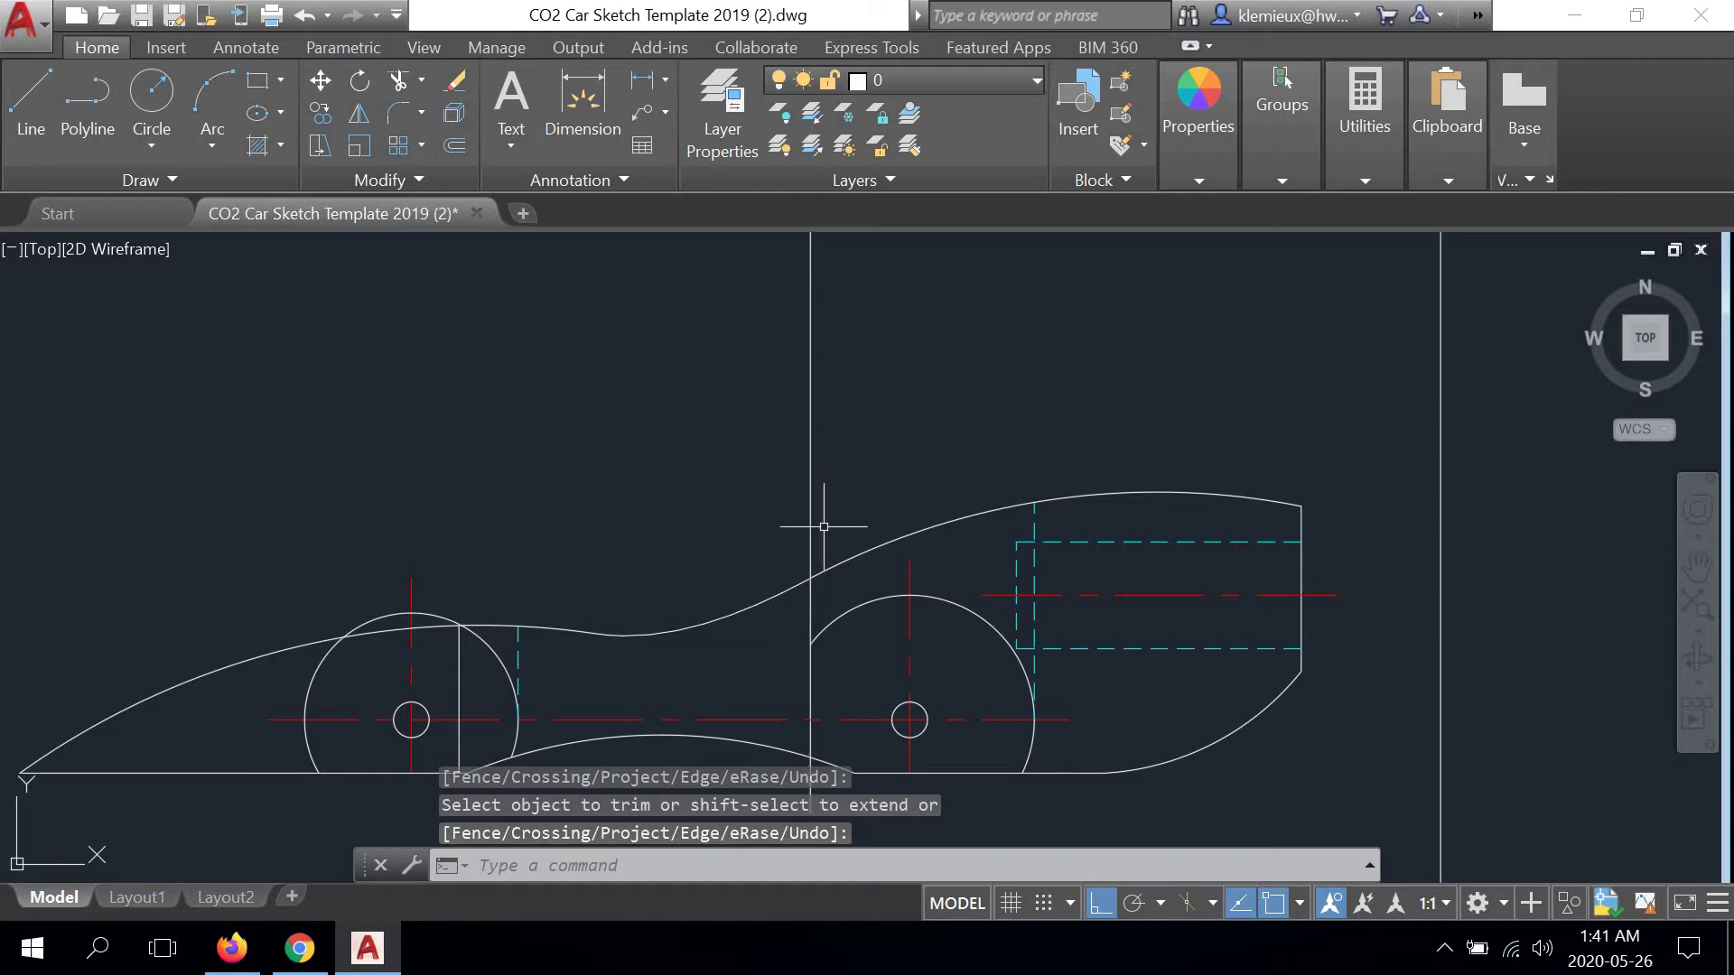
# Trim the vertical projection line above the rear wheel arc, using the arc as cutting edge
pyautogui.scroll(-2, 858, 573)
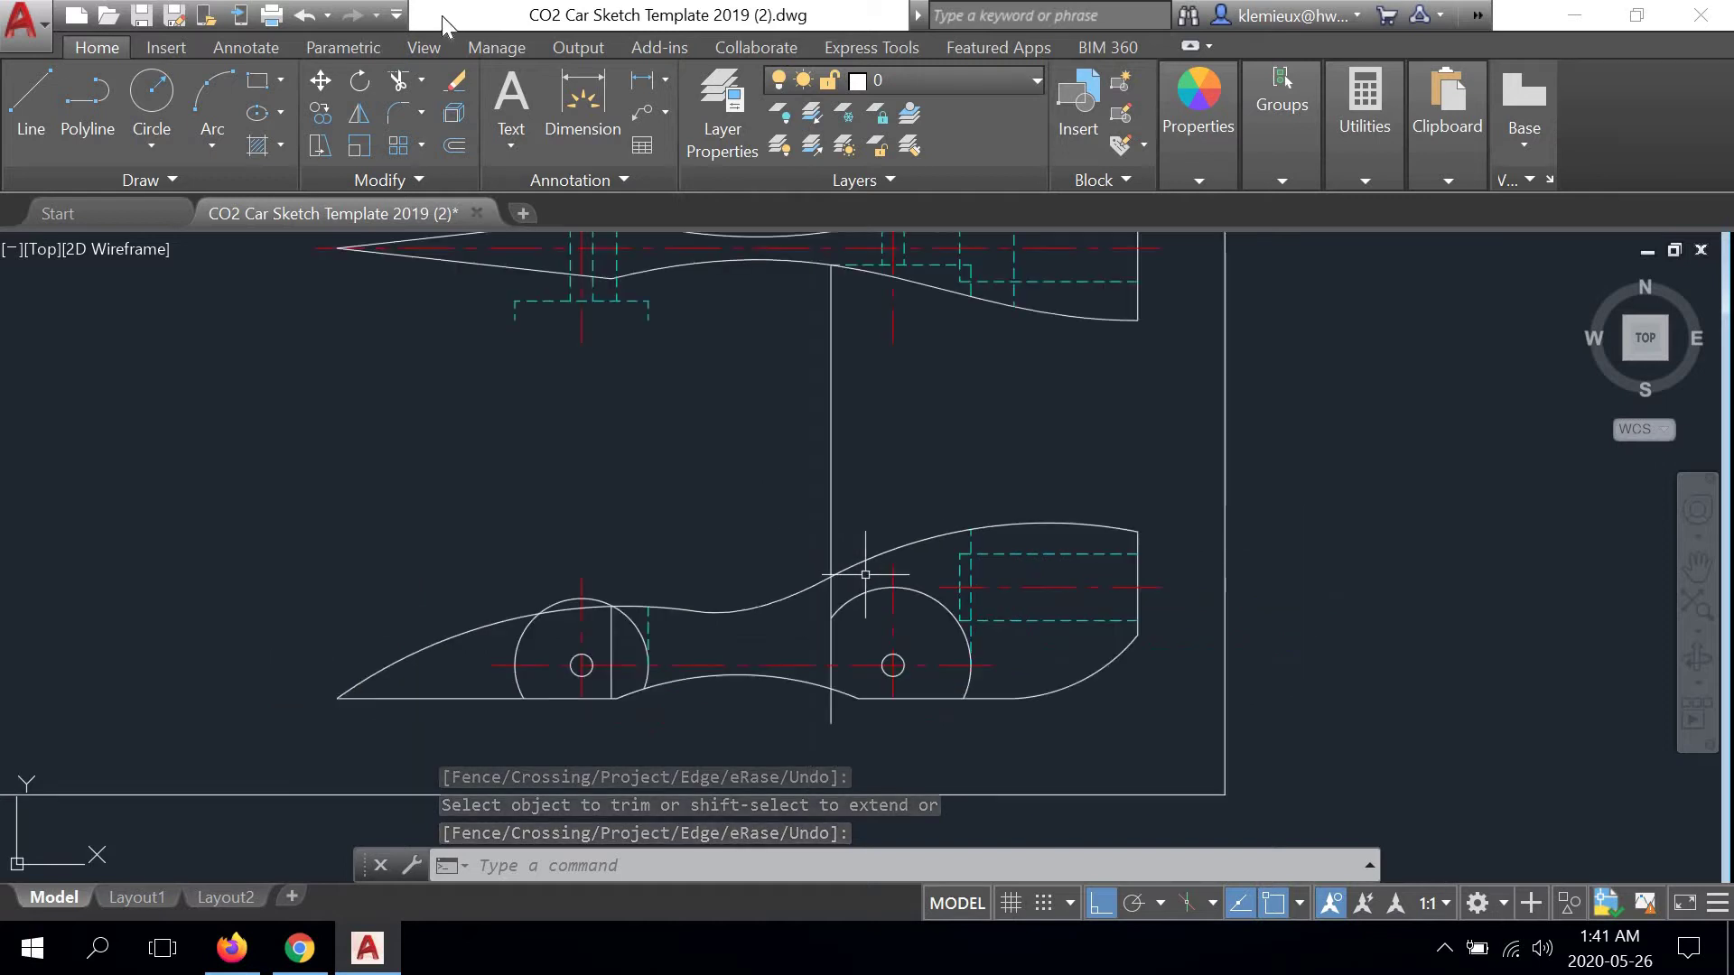
pyautogui.click(402, 80)
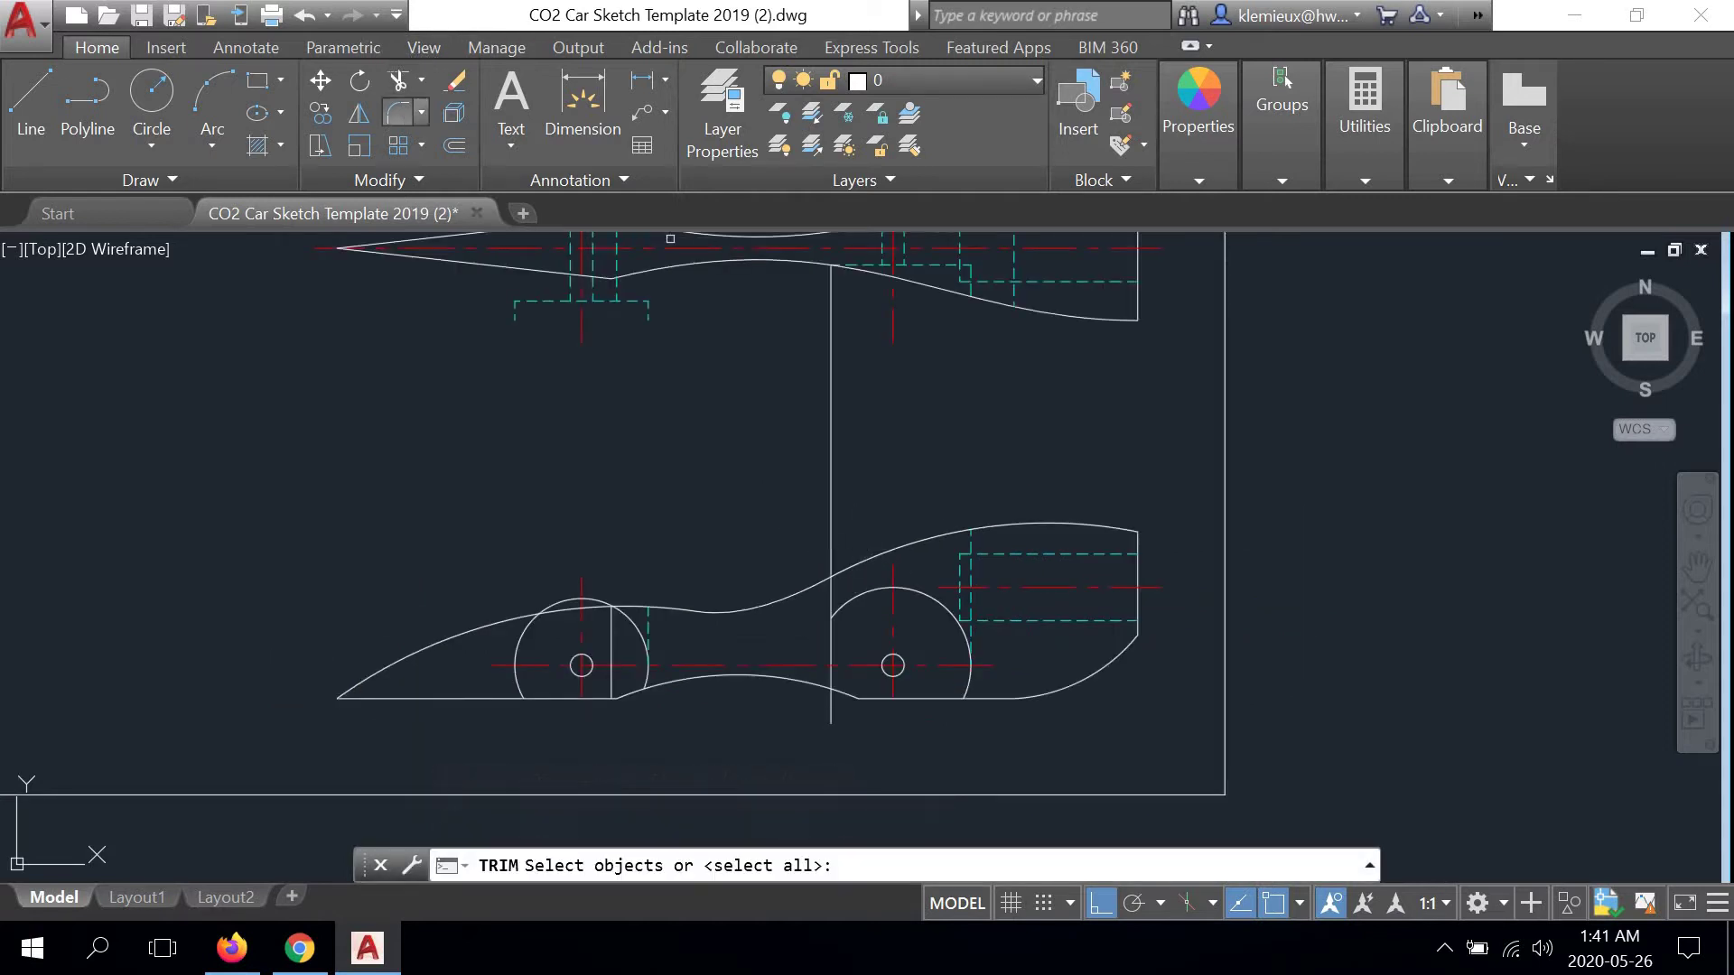
pyautogui.click(832, 600)
pyautogui.rightClick(824, 469)
pyautogui.rightClick(811, 462)
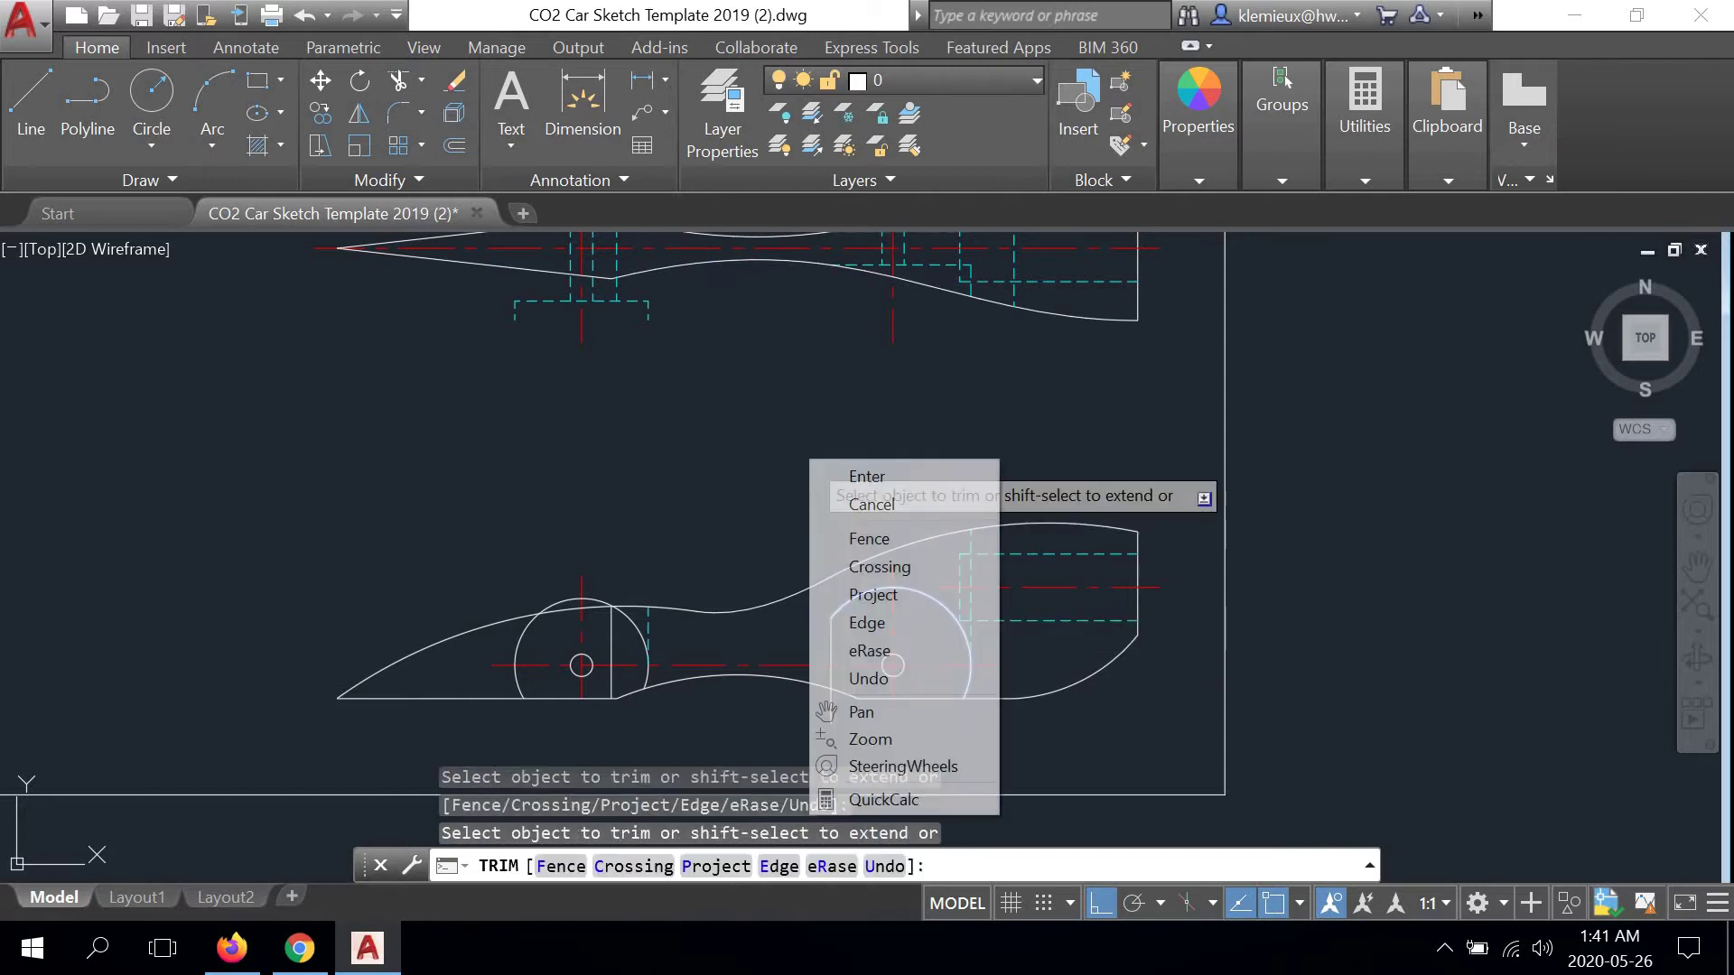
pyautogui.click(867, 476)
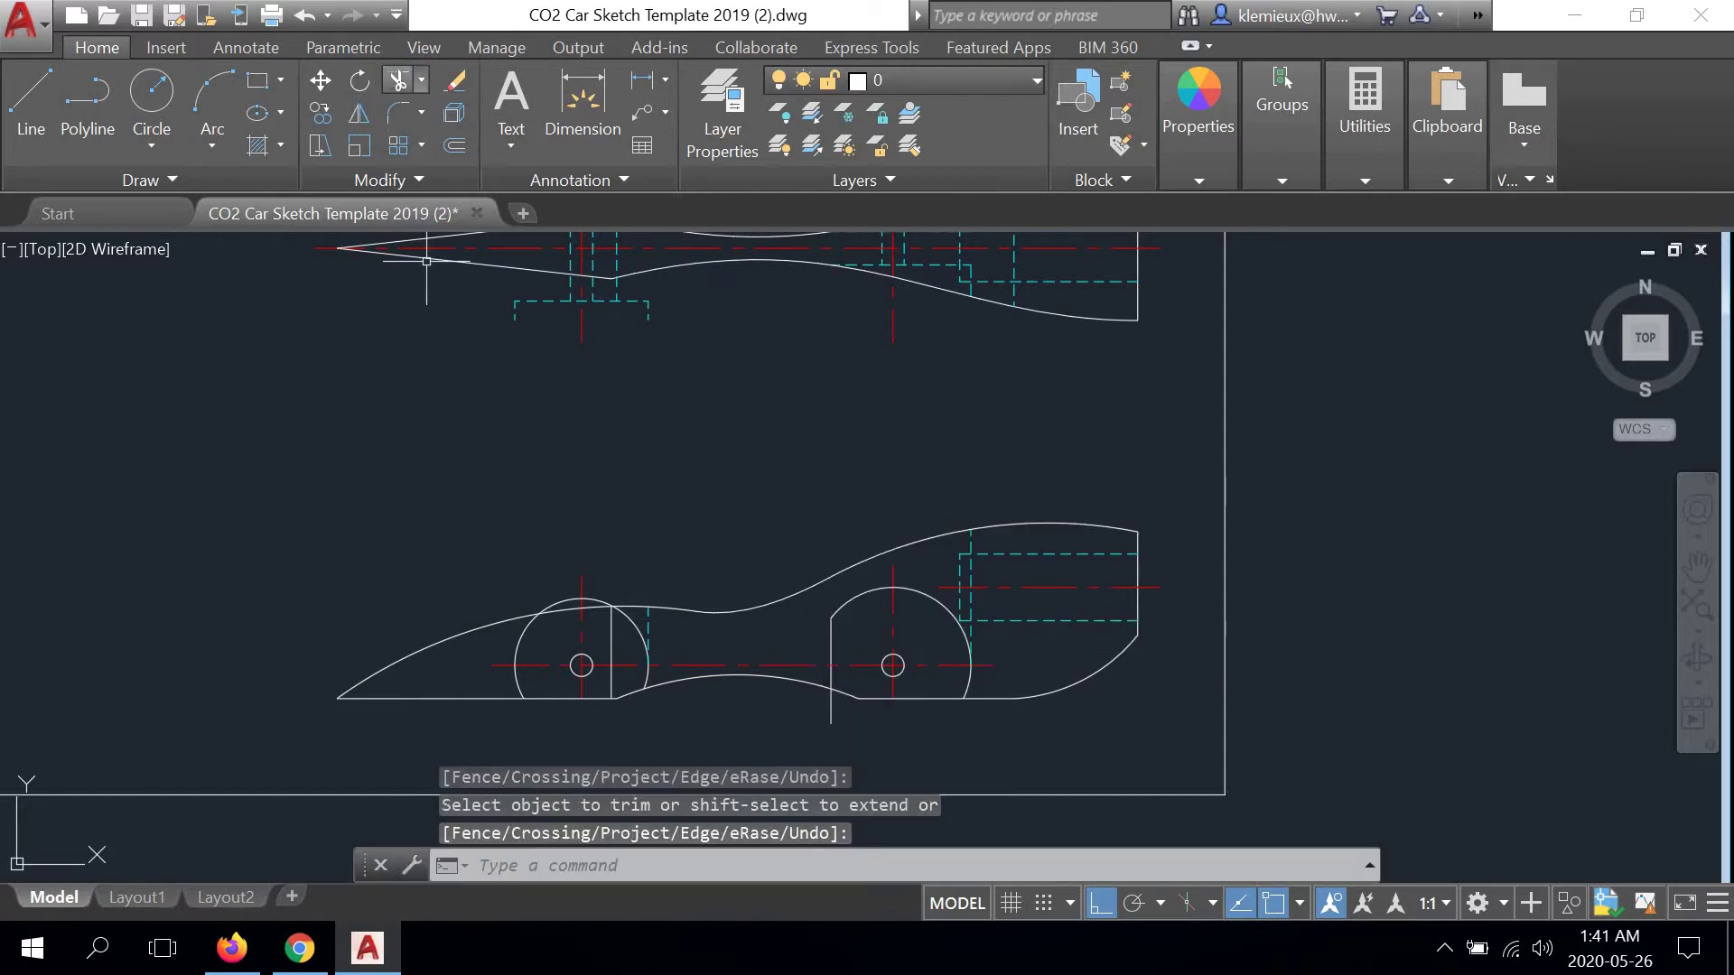
# Trim the vertical line's end that extends below the curved underside of the side view
pyautogui.click(834, 697)
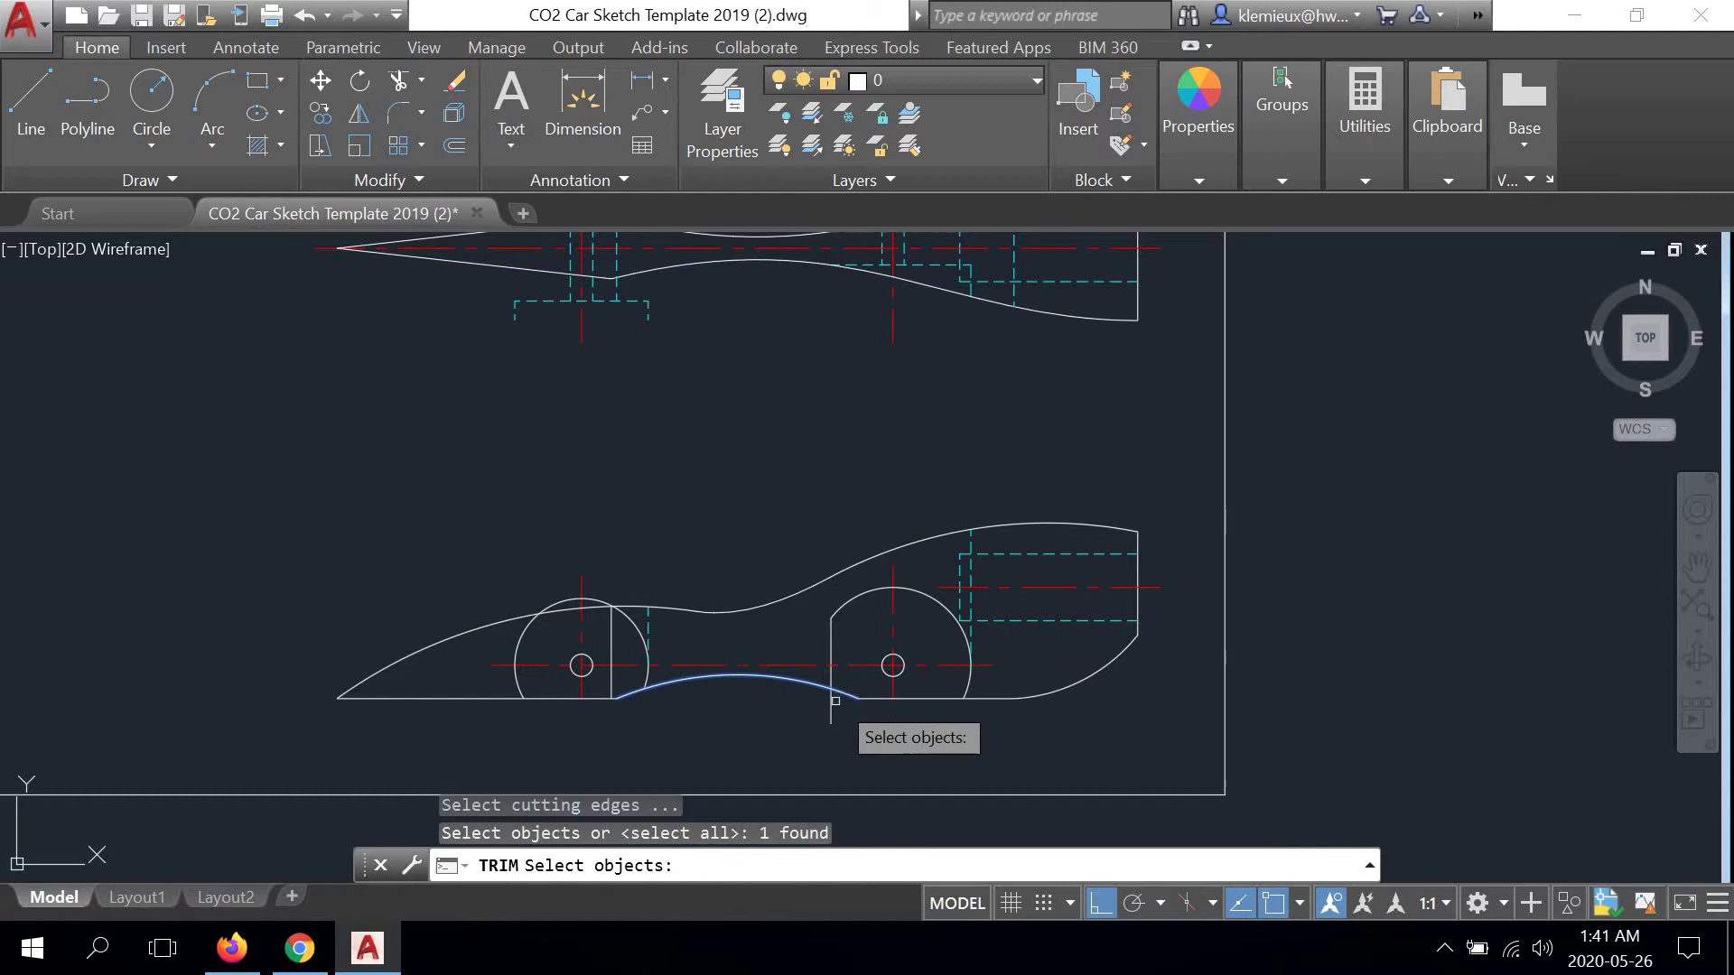
pyautogui.rightClick(834, 701)
pyautogui.rightClick(775, 447)
pyautogui.click(827, 469)
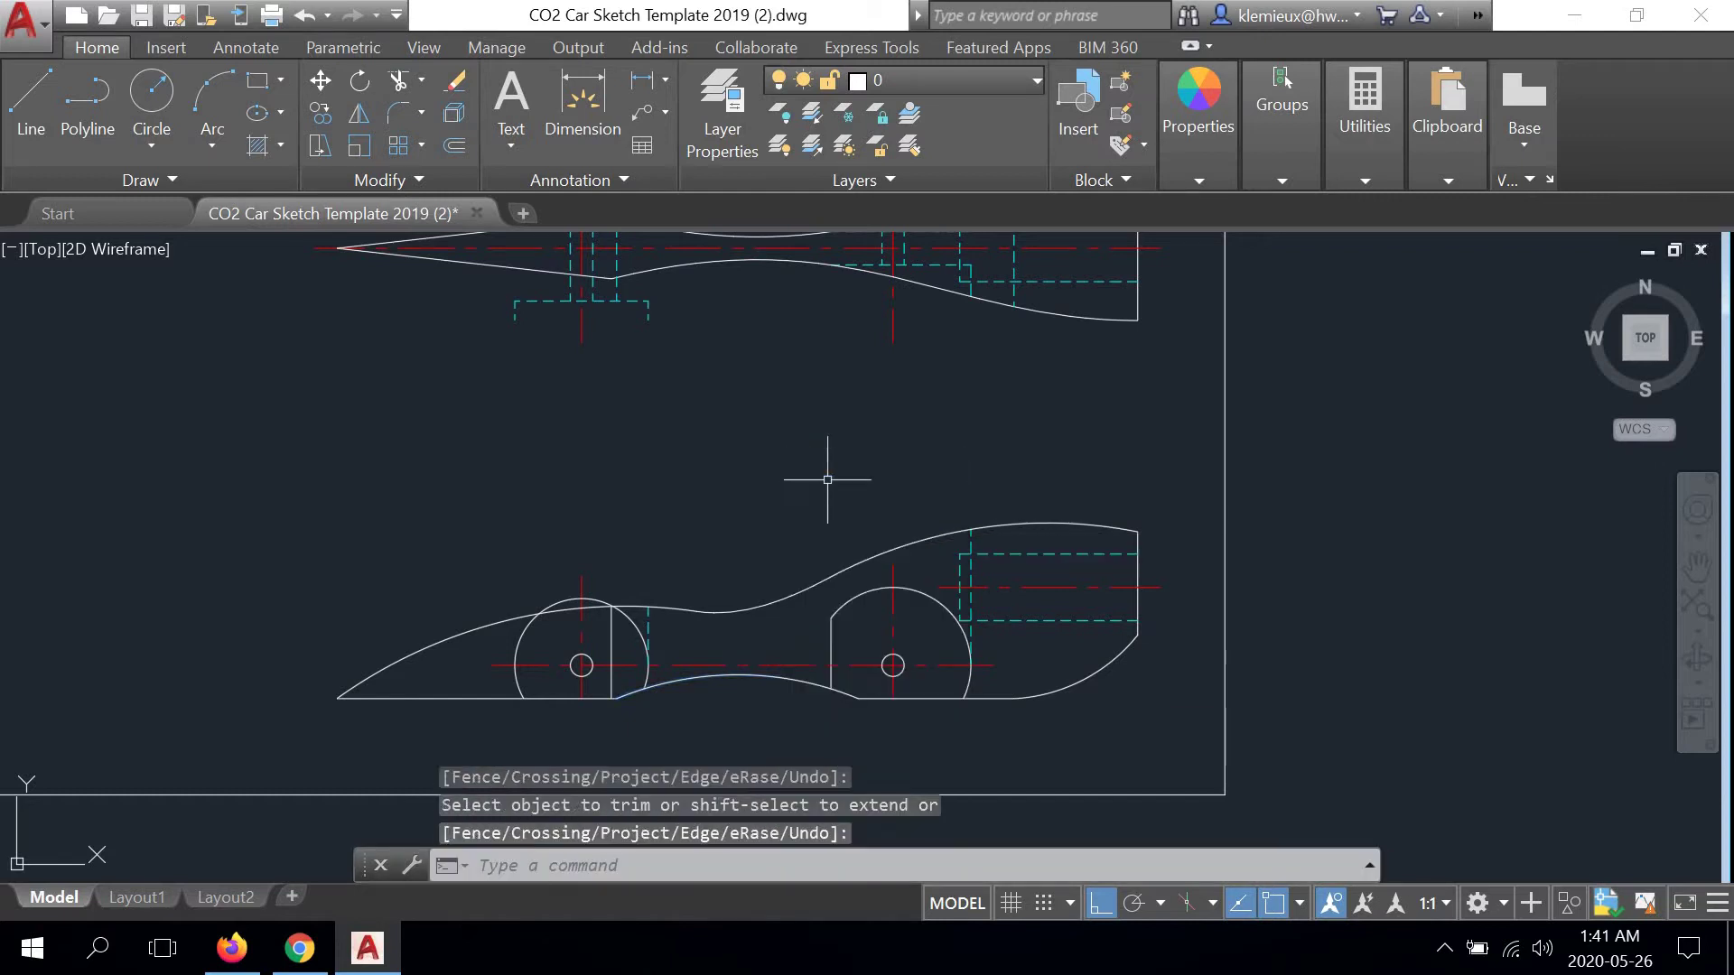
# Erase the vertical line at the front of the rear wheel arc in the side view
pyautogui.scroll(-2, 835, 623)
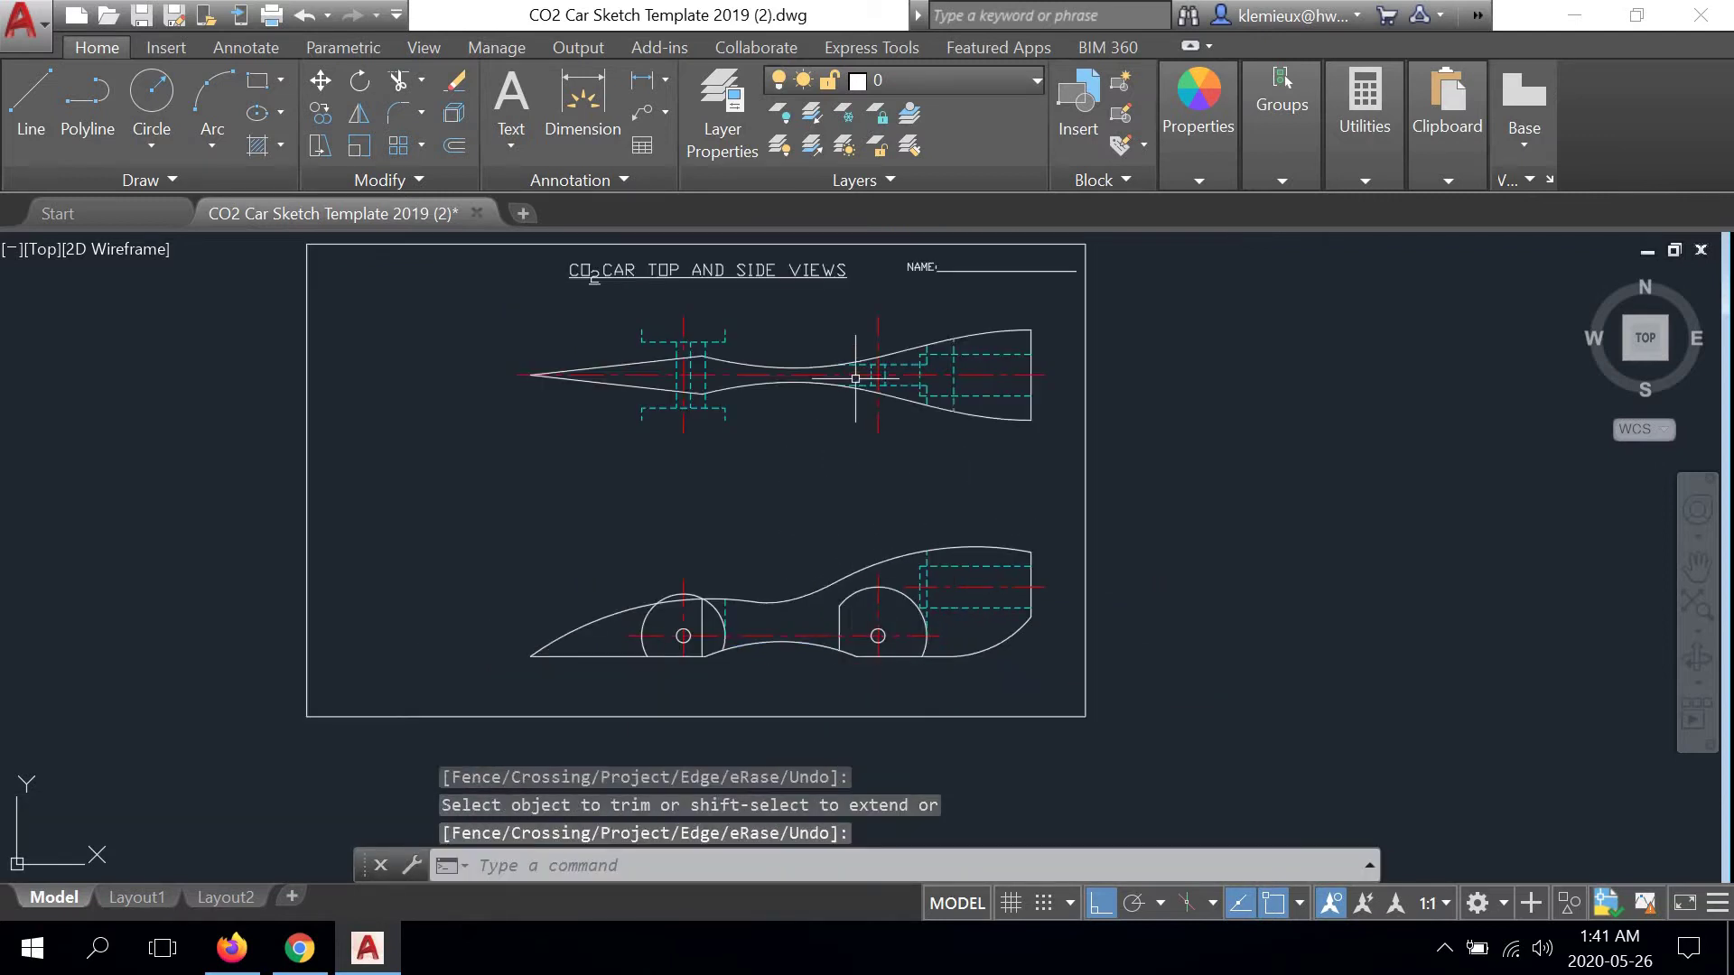
pyautogui.scroll(4, 855, 379)
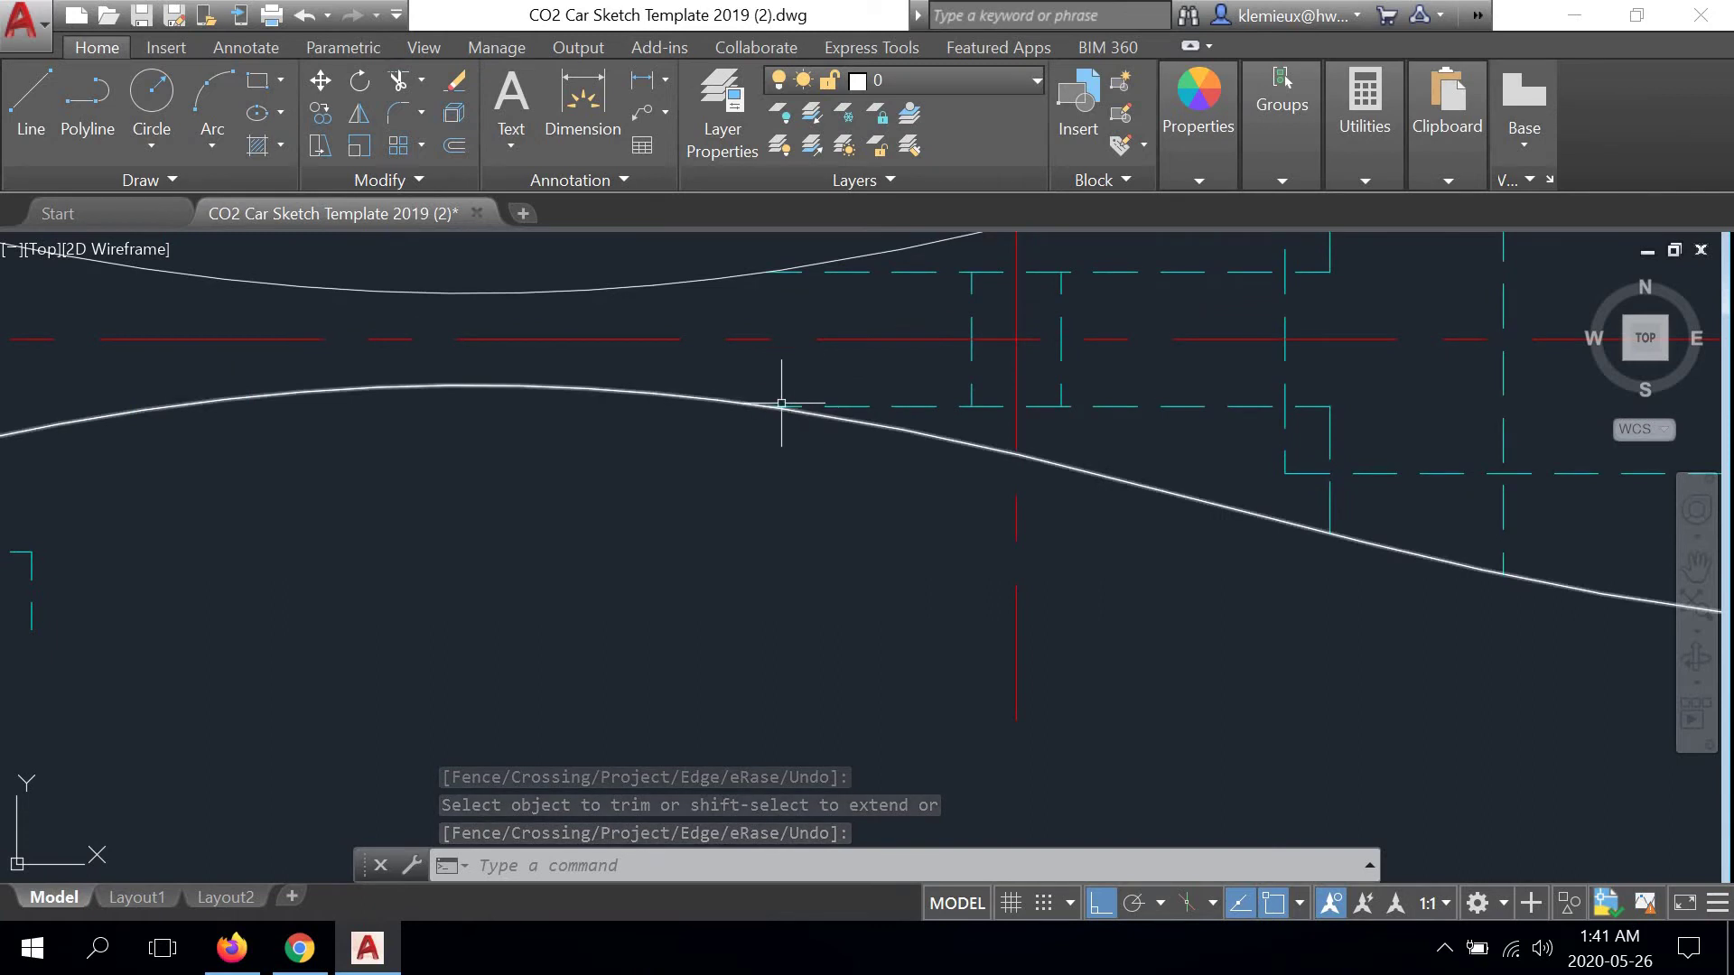
pyautogui.scroll(-3, 727, 398)
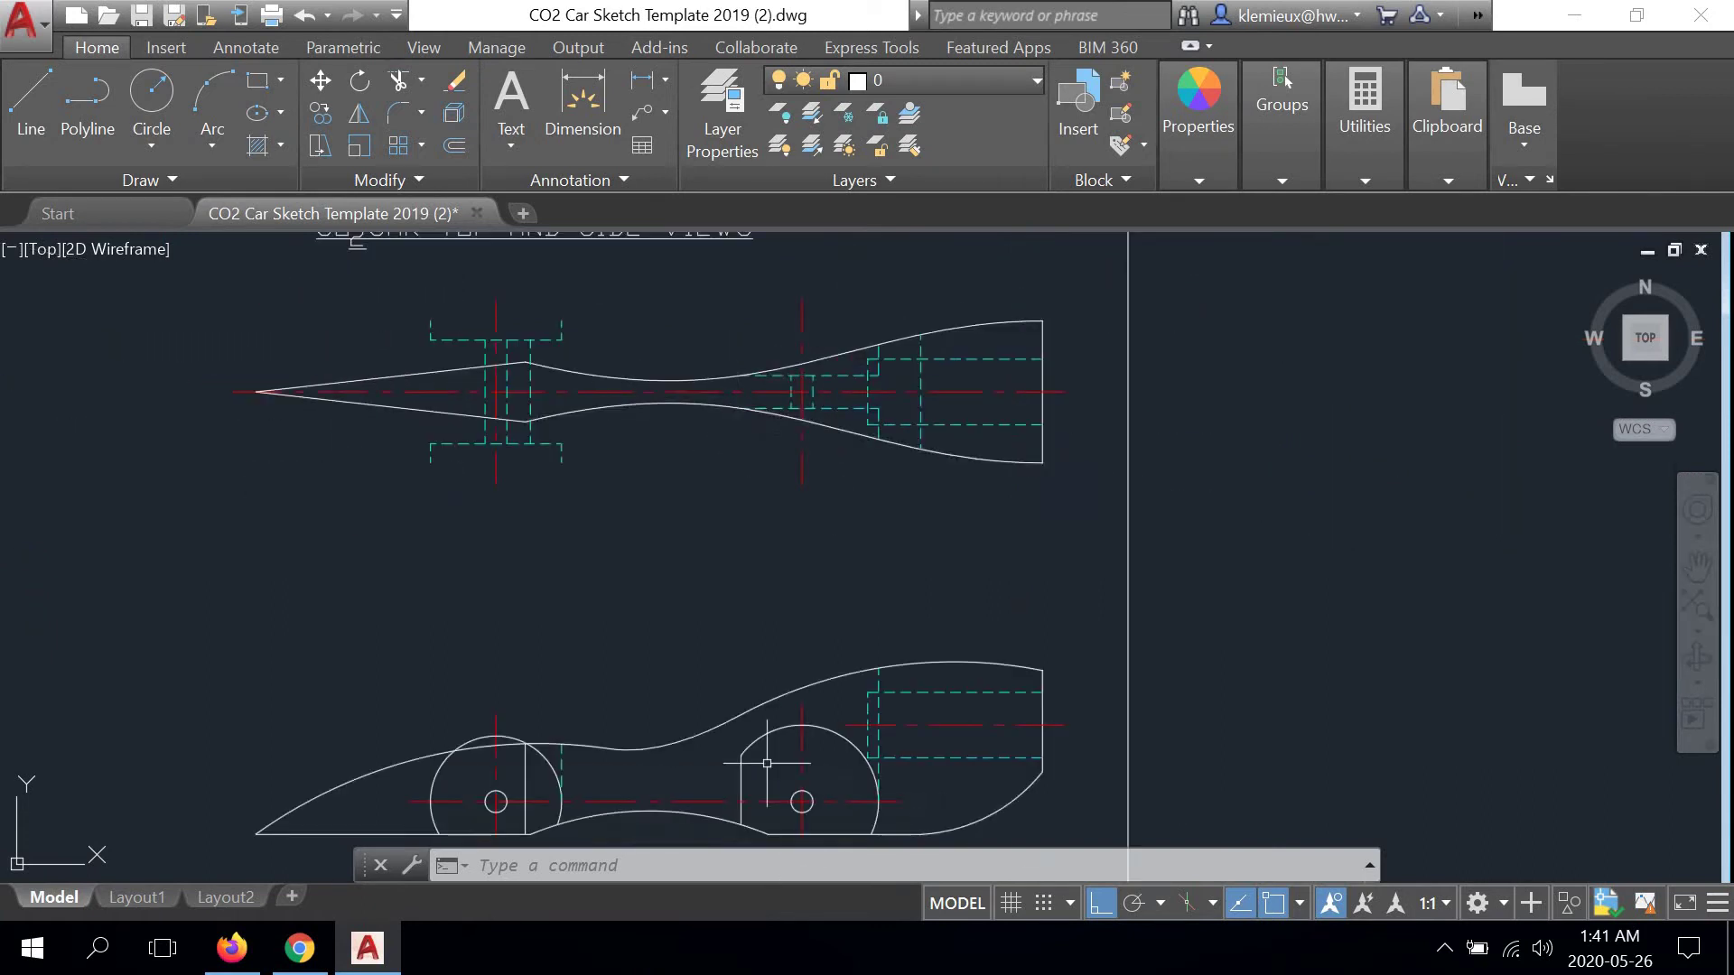
pyautogui.moveTo(767, 763); pyautogui.dragTo(815, 636, button='middle')
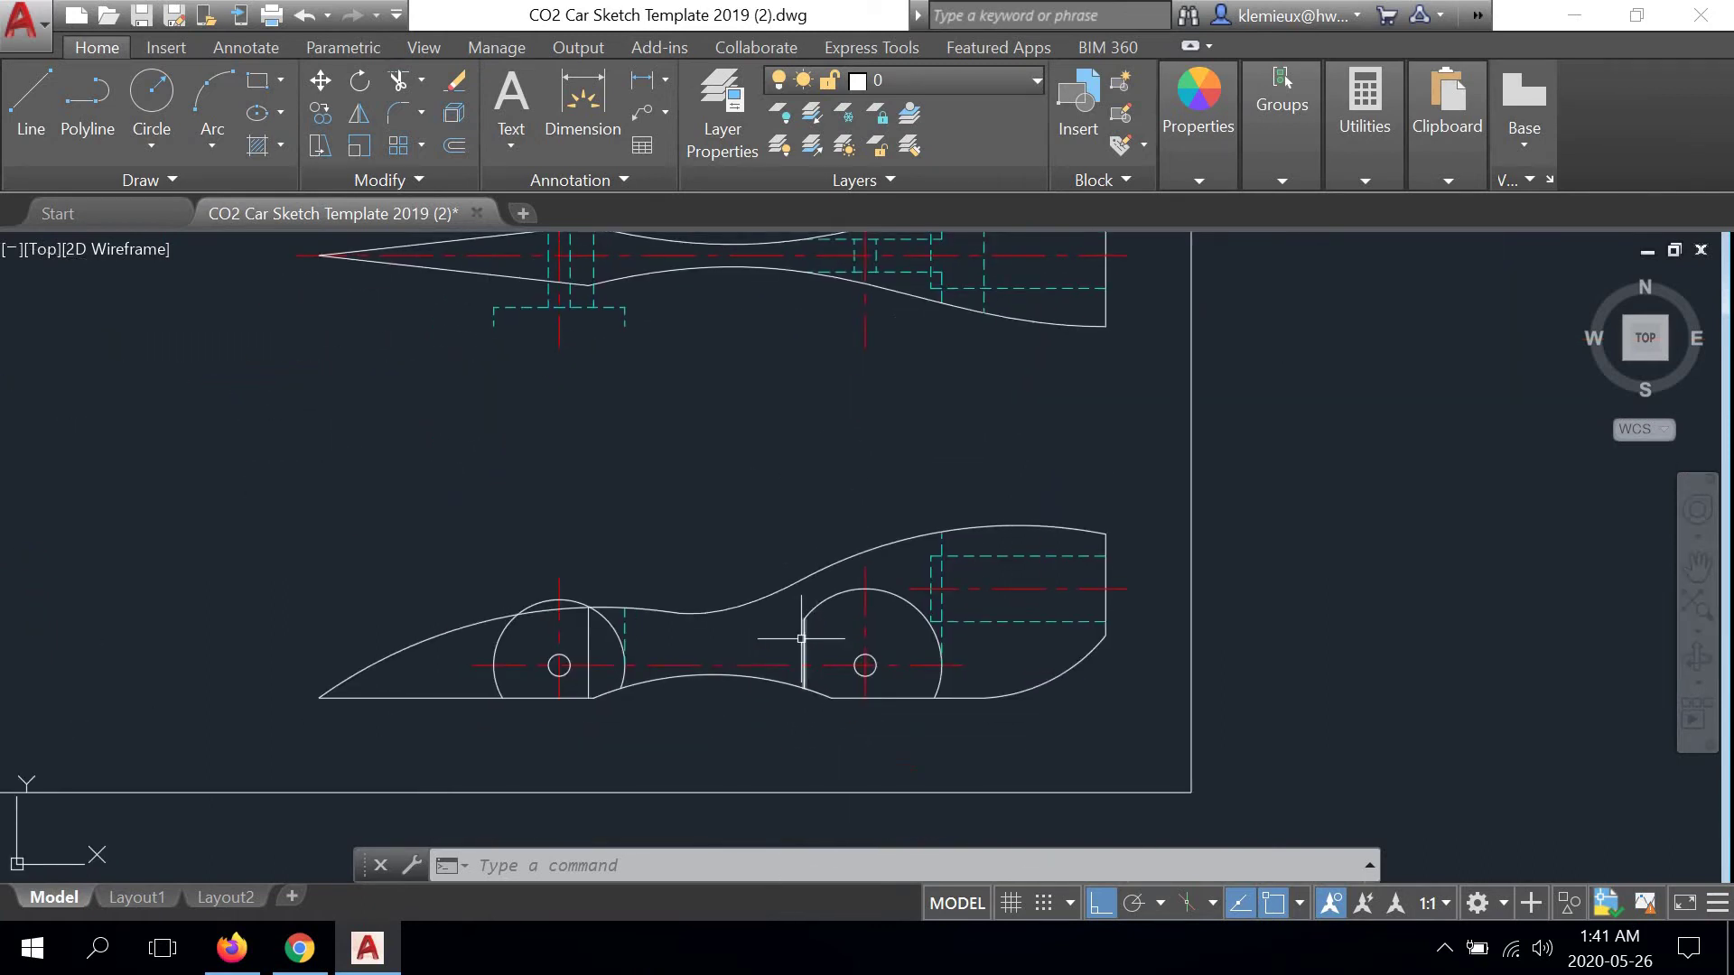
pyautogui.click(802, 639)
pyautogui.click(453, 80)
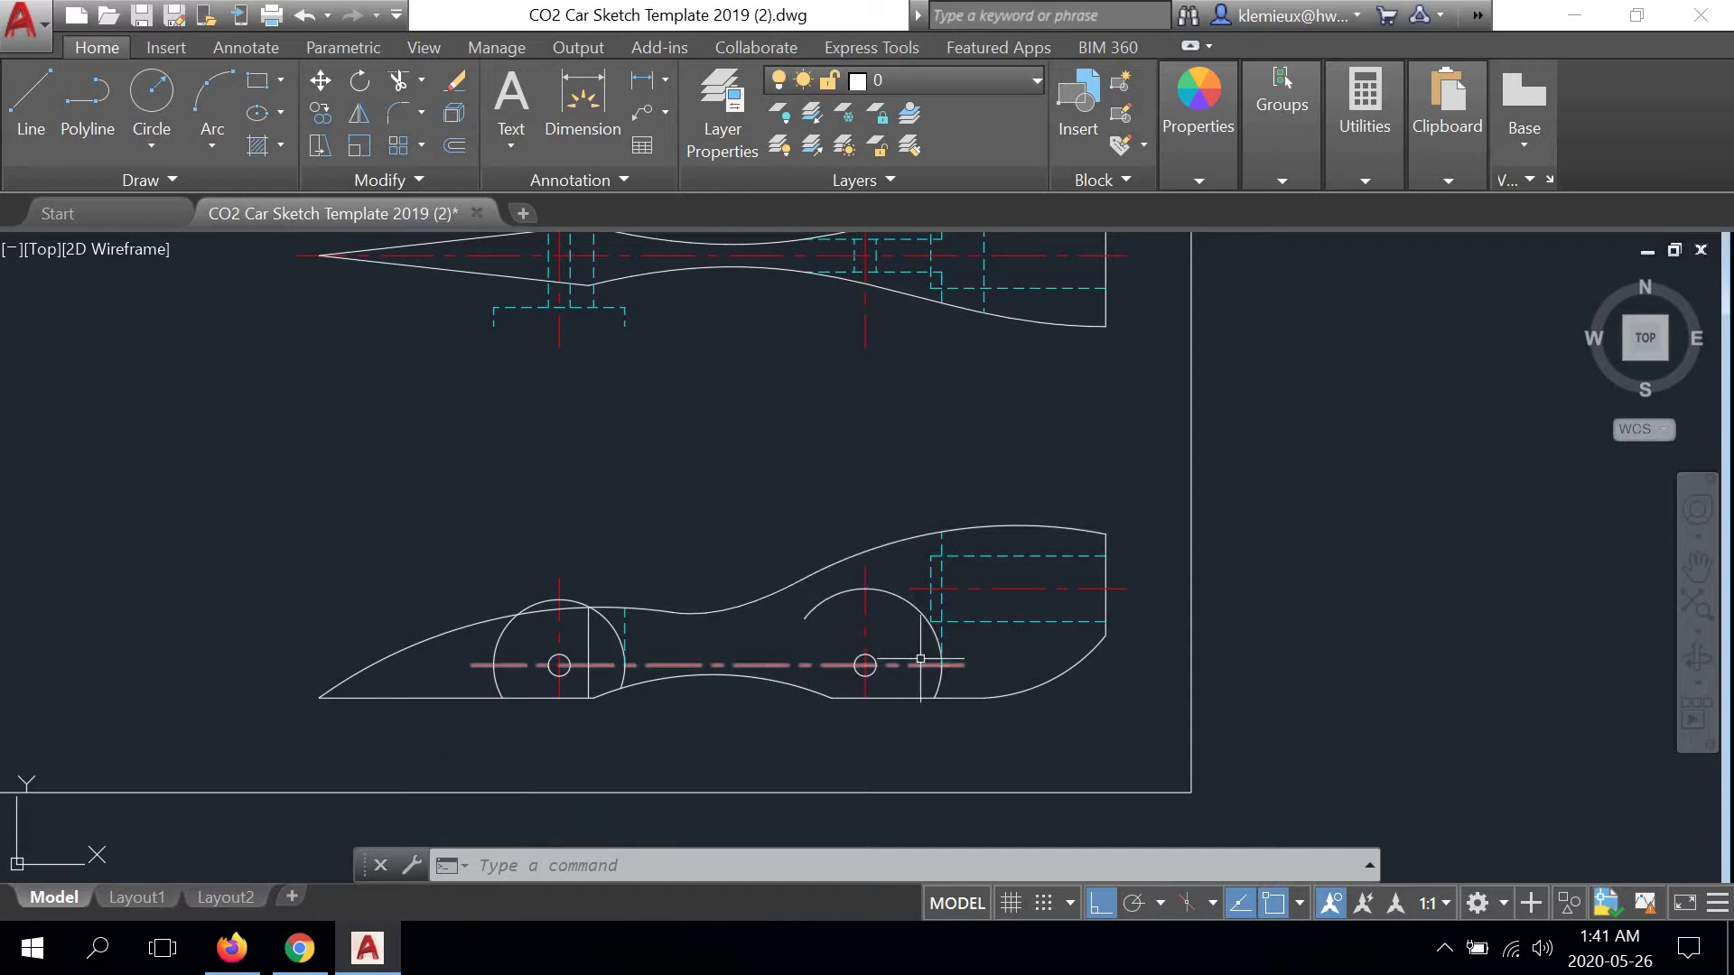
# Check the rear wheel arc's front end against the top view's cutout start with a temporary vertical line, cancelling the line command
pyautogui.click(30, 91)
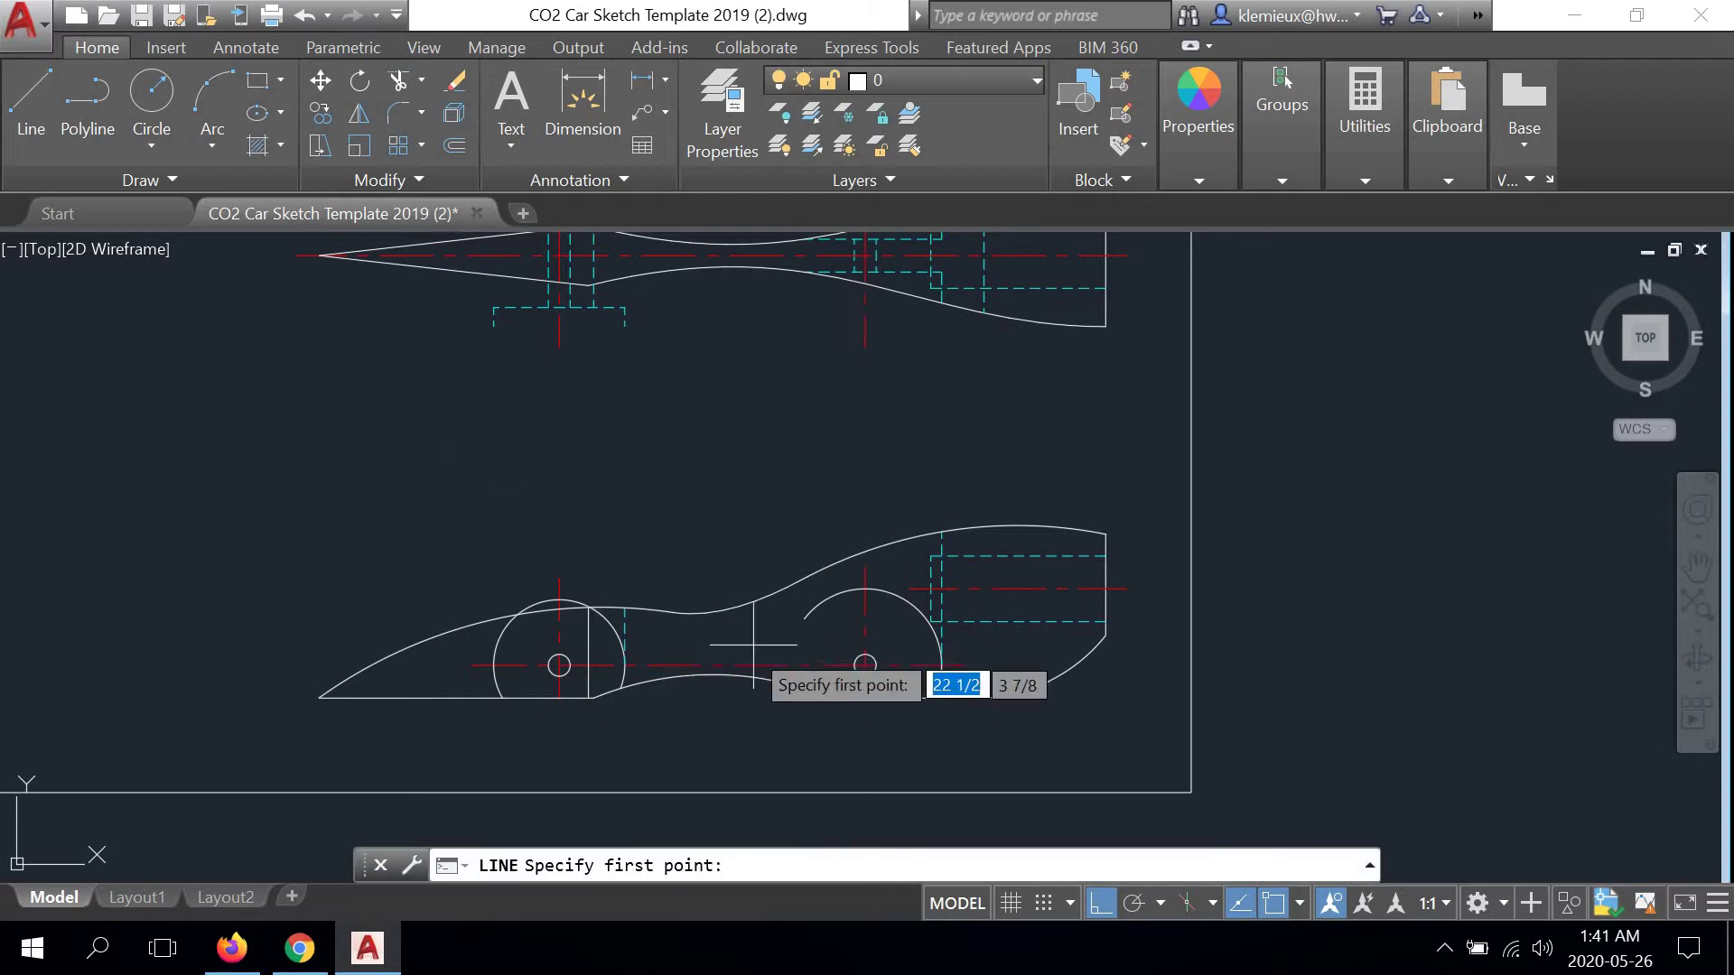
pyautogui.scroll(3, 779, 633)
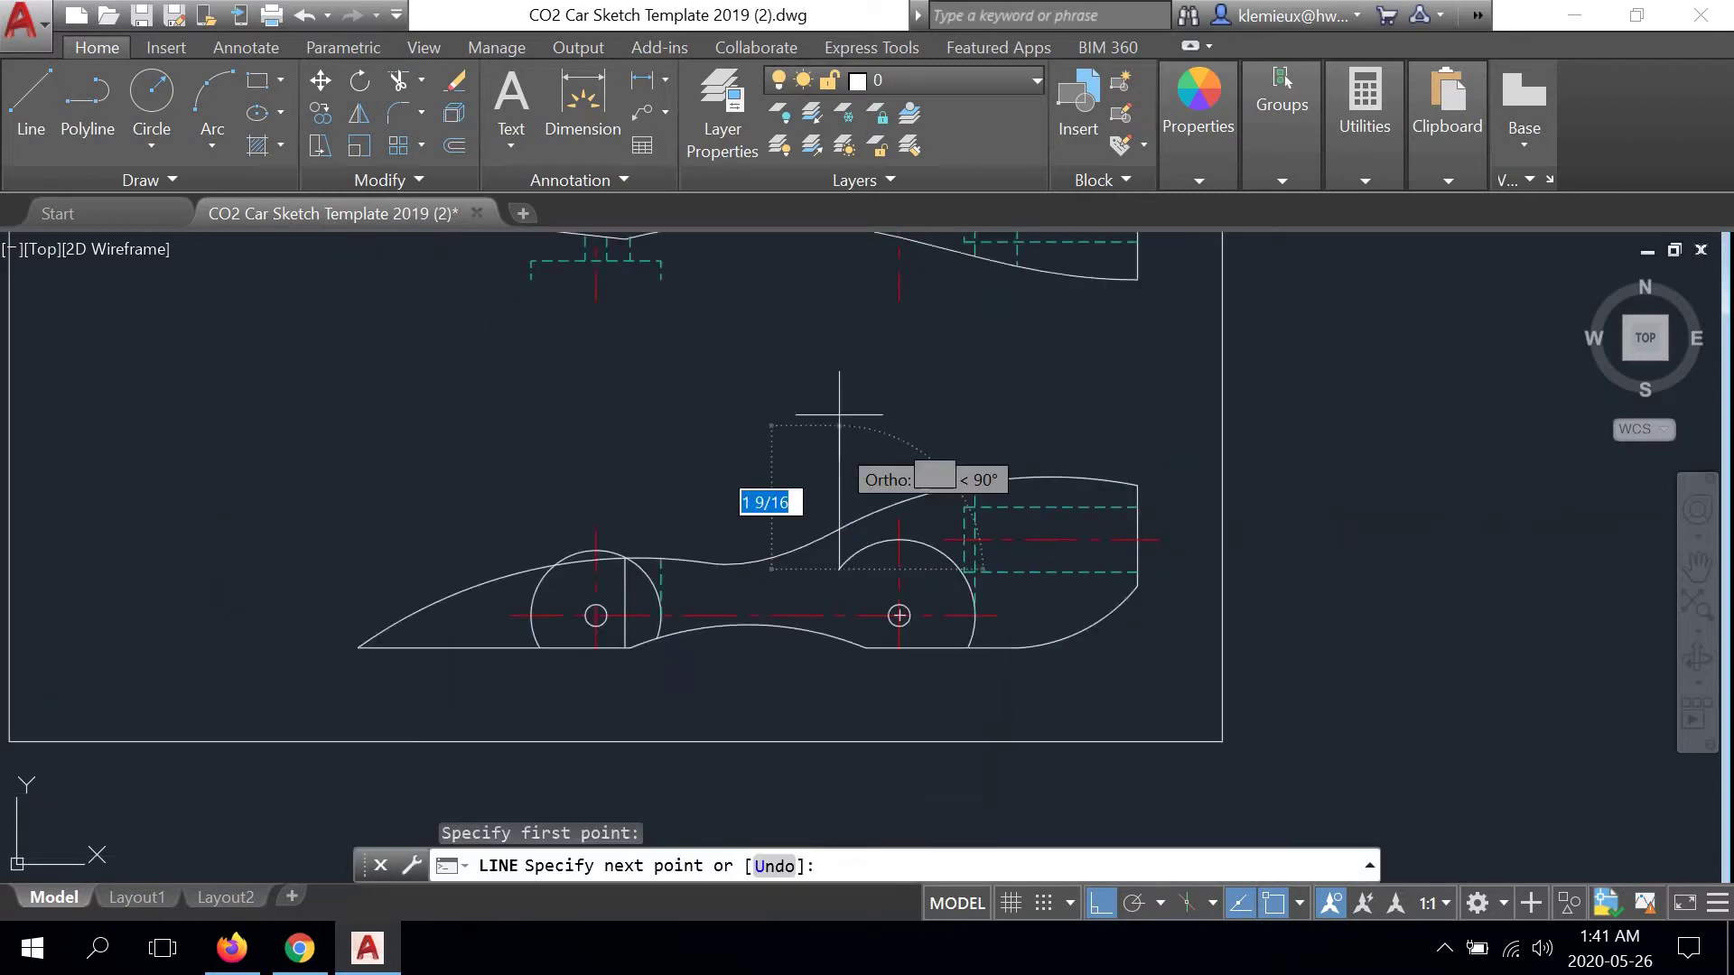
pyautogui.scroll(-3, 839, 415)
pyautogui.scroll(5, 831, 445)
pyautogui.scroll(1, 791, 411)
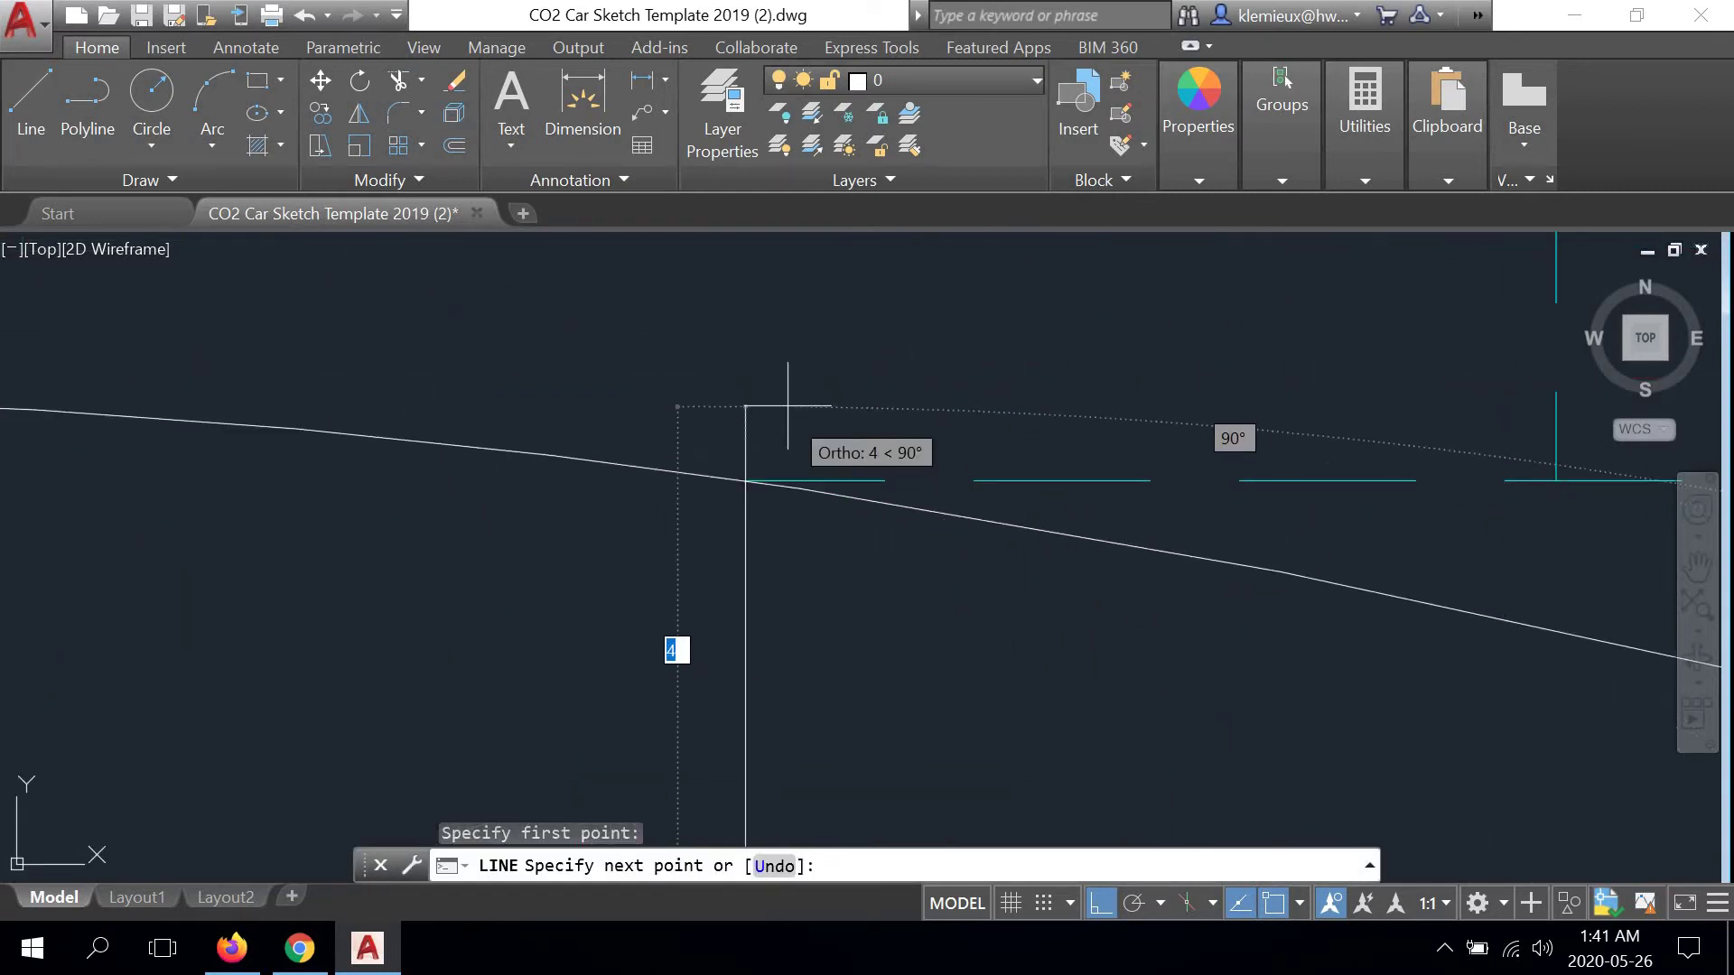
pyautogui.scroll(-2, 788, 406)
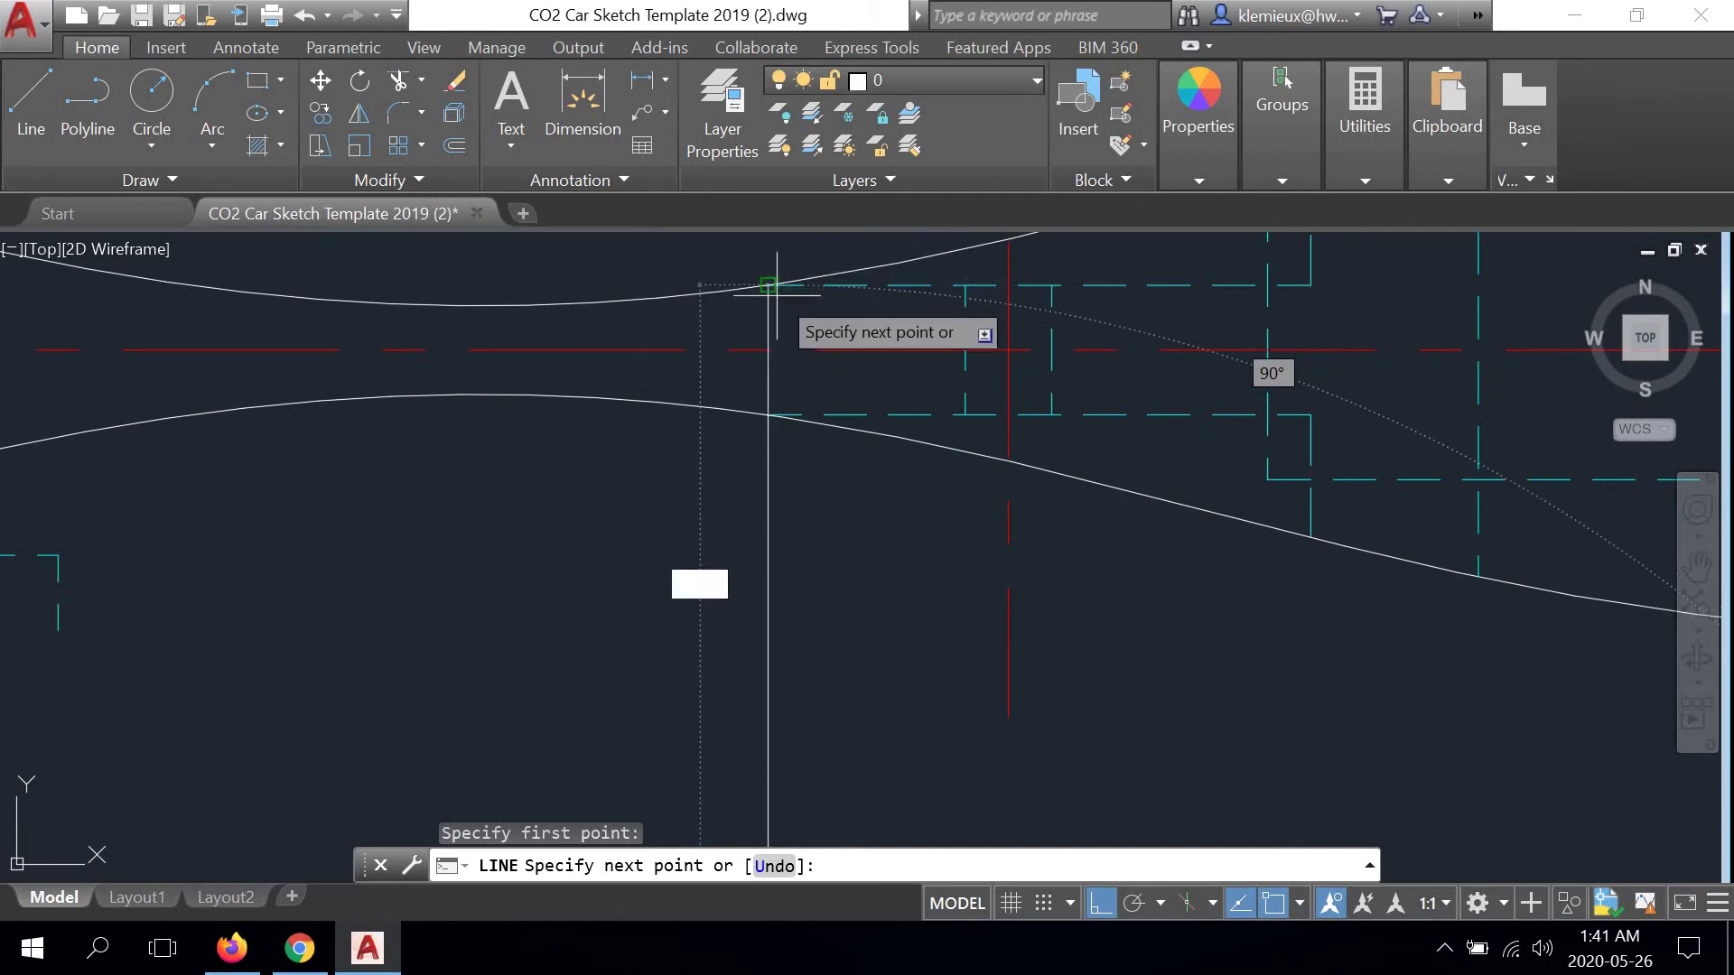
pyautogui.rightClick(782, 547)
pyautogui.click(835, 589)
# Shorten the rear axle's vertical center line in the top view so its ends meet the upper and lower body curves
pyautogui.scroll(-3, 859, 617)
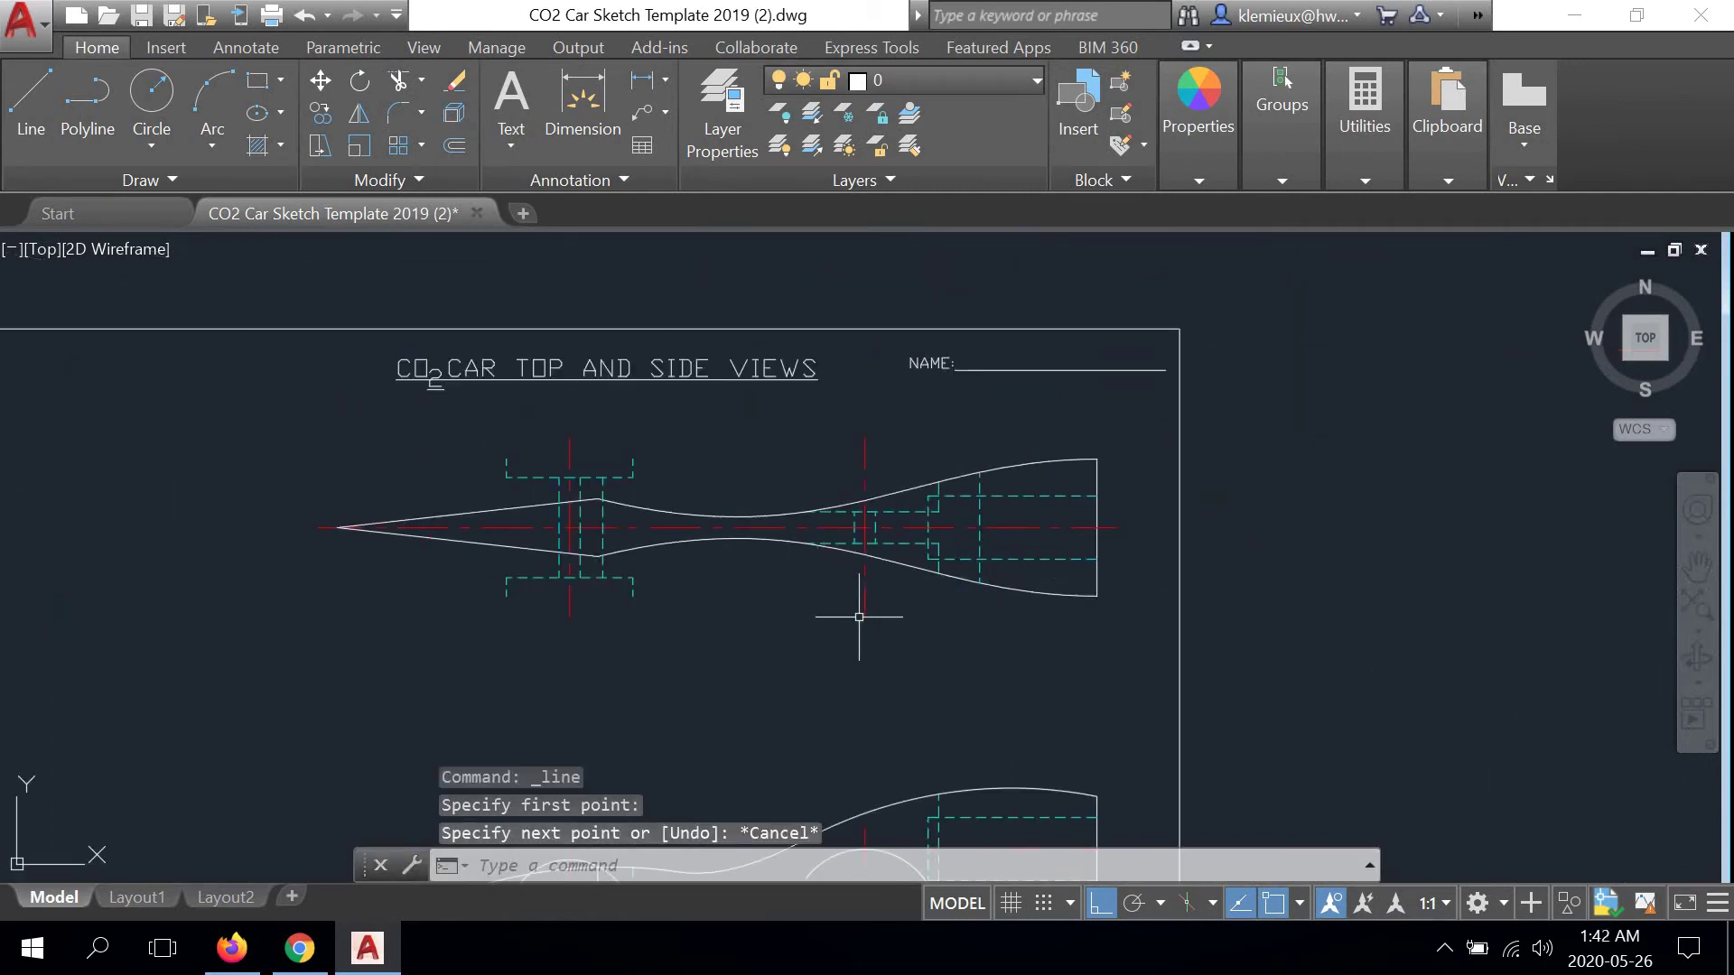
pyautogui.moveTo(859, 616)
pyautogui.mouseDown(button='middle')
pyautogui.moveTo(937, 462)
pyautogui.moveTo(956, 576)
pyautogui.mouseUp(button='middle')
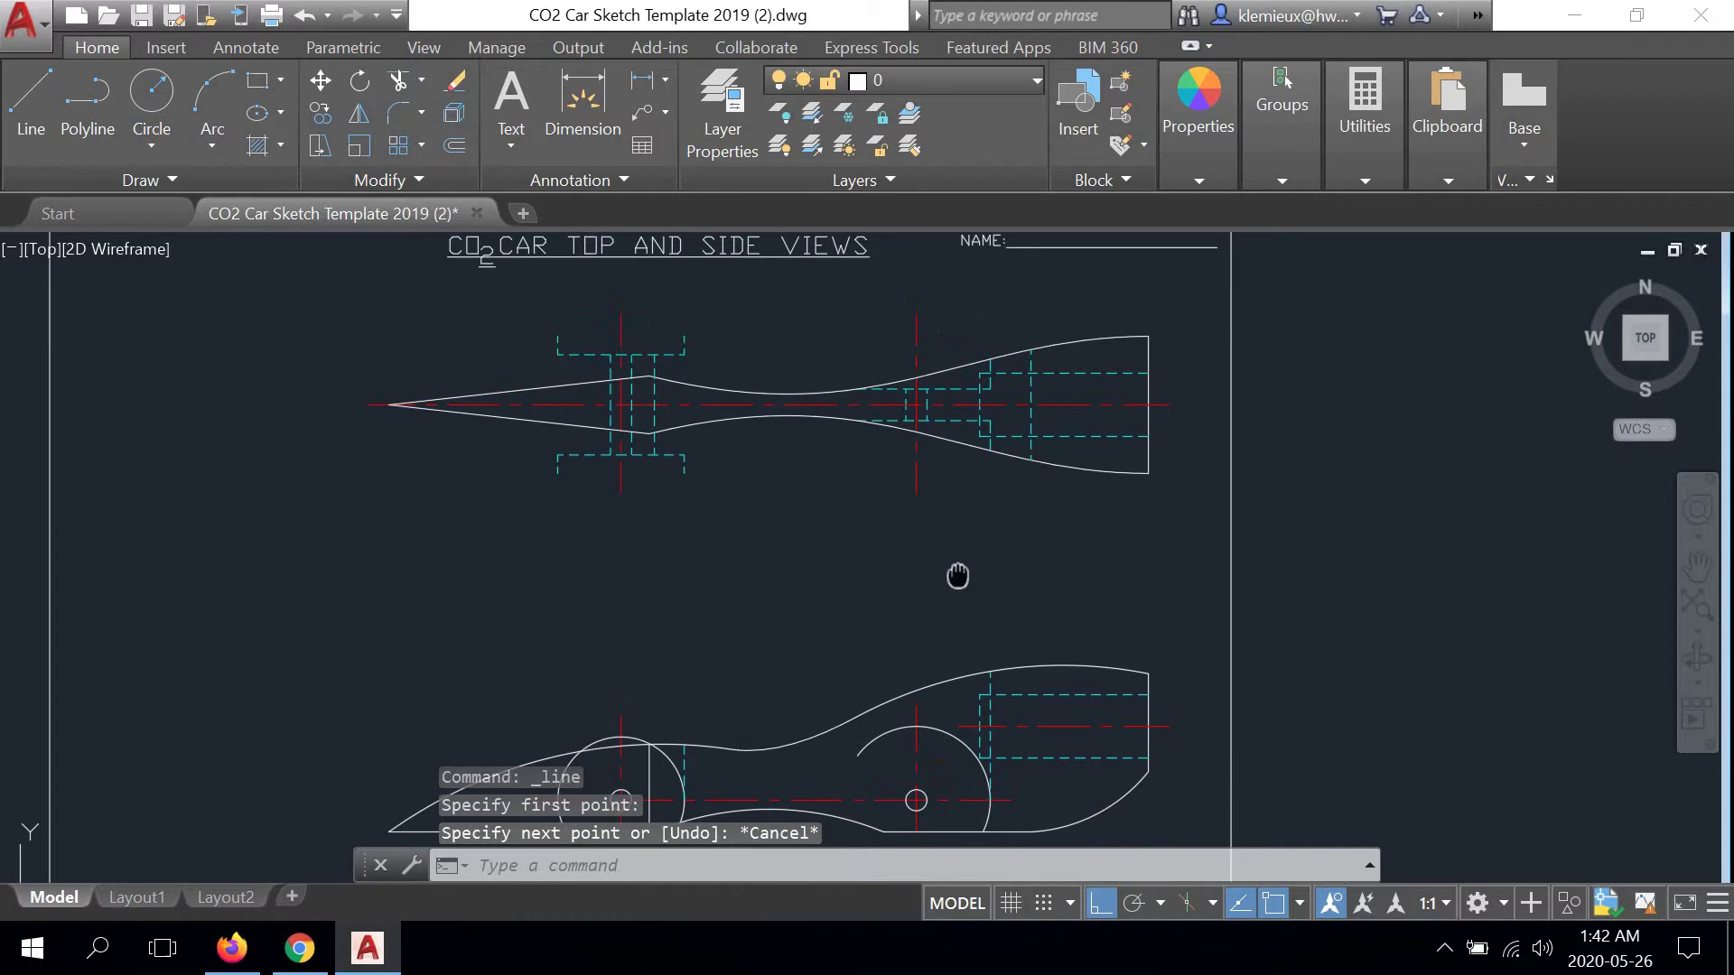
pyautogui.scroll(4, 929, 372)
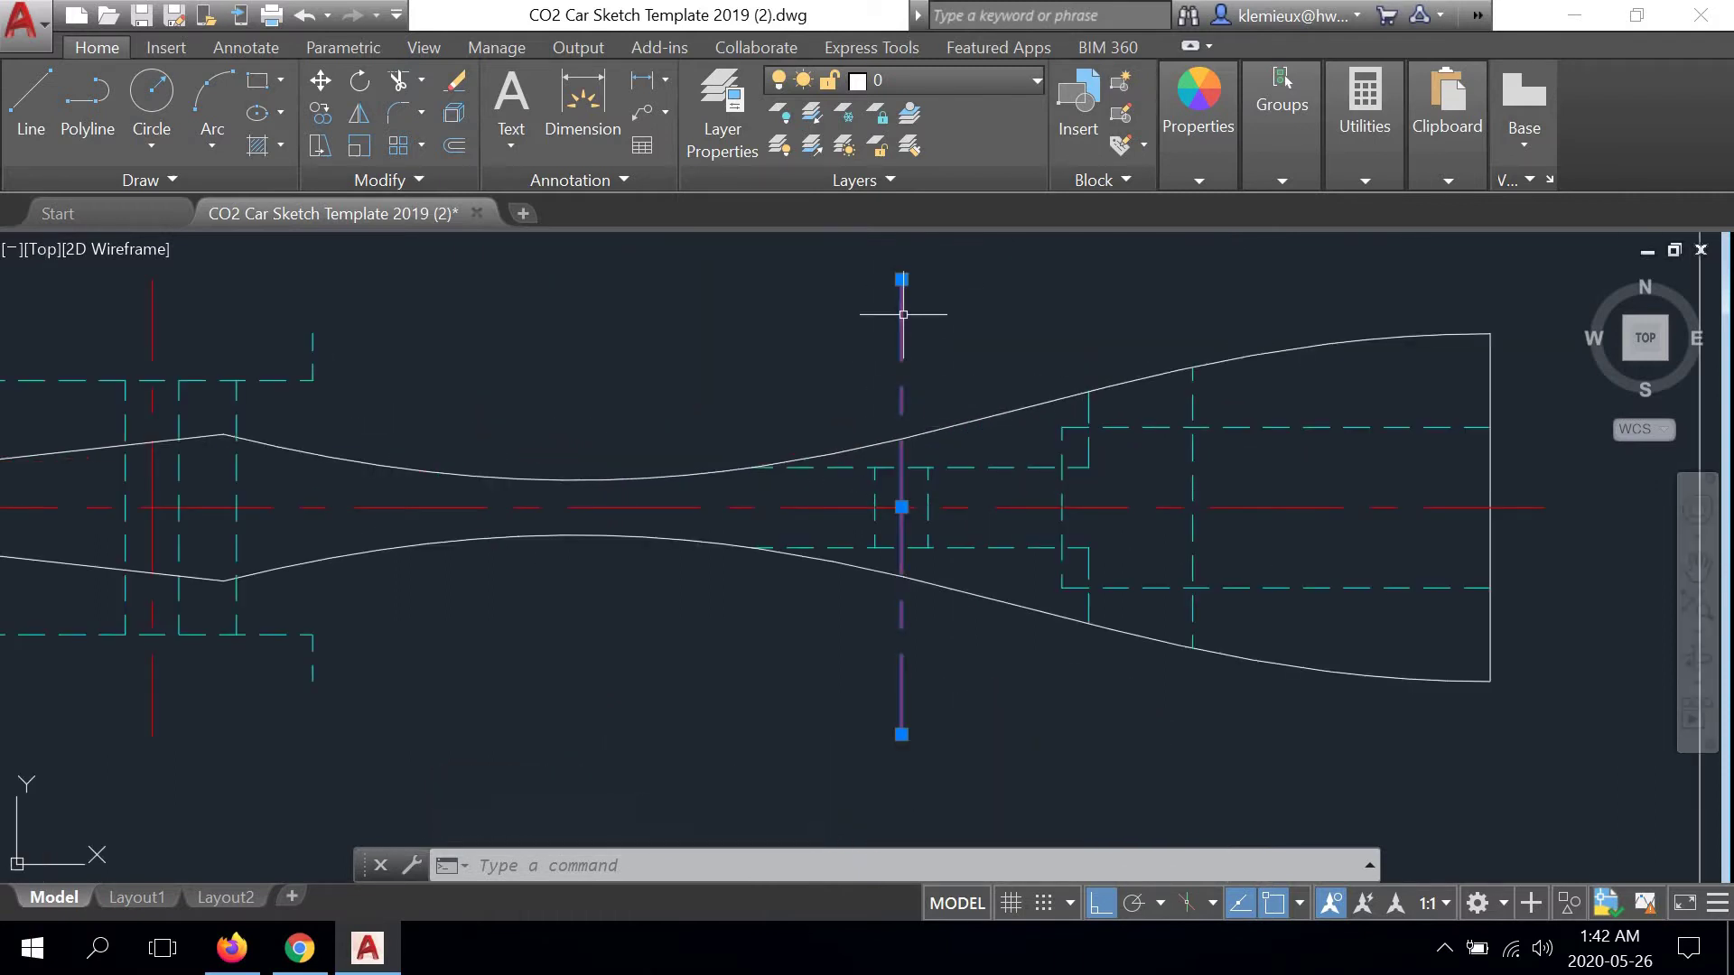
pyautogui.click(902, 279)
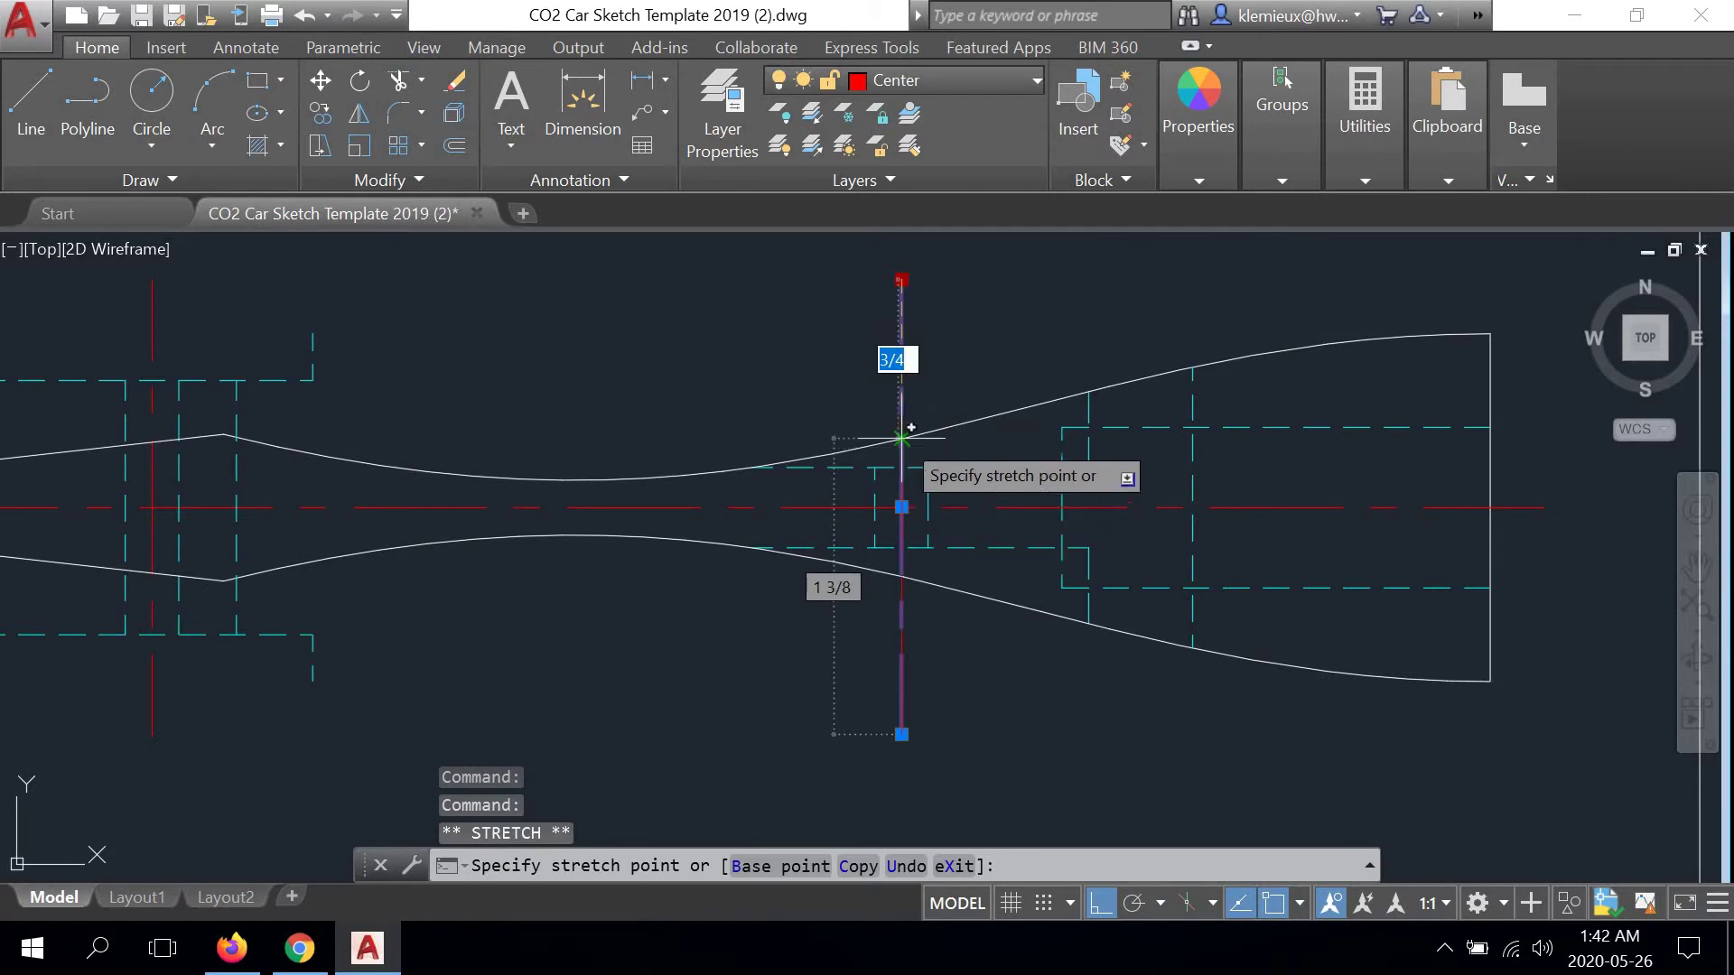
pyautogui.click(912, 470)
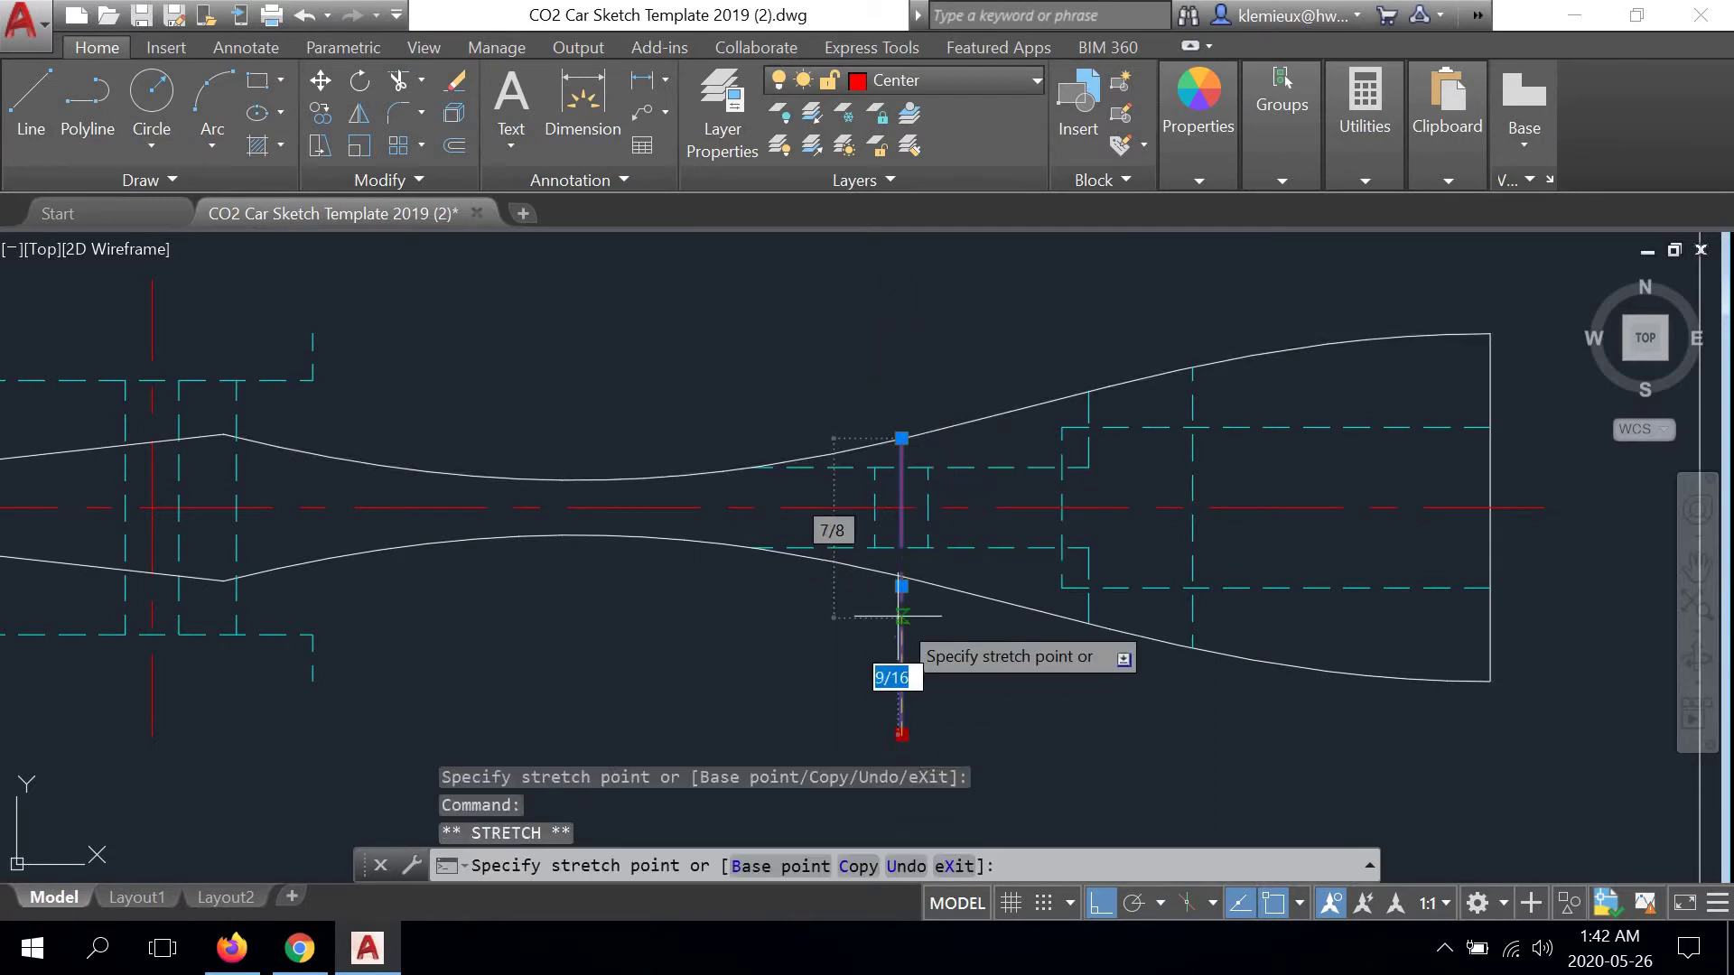
pyautogui.click(901, 577)
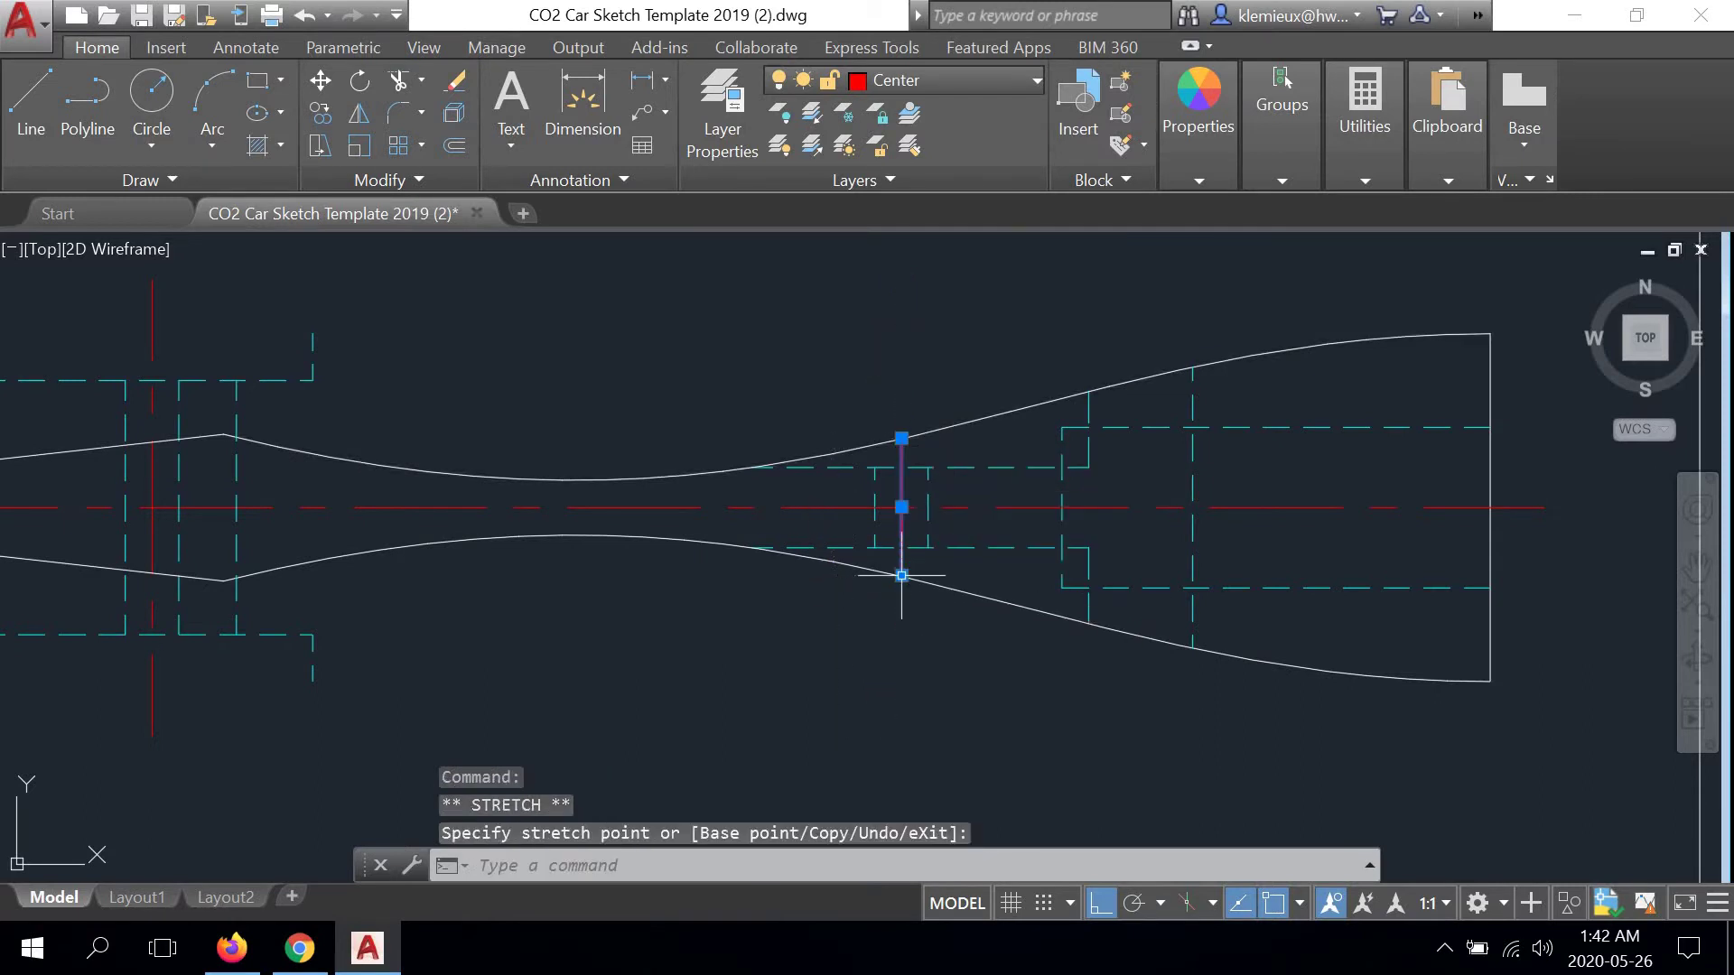
# Extend both ends of the rear axle's center line in the top view 1/4 beyond the body curves
pyautogui.click(901, 438)
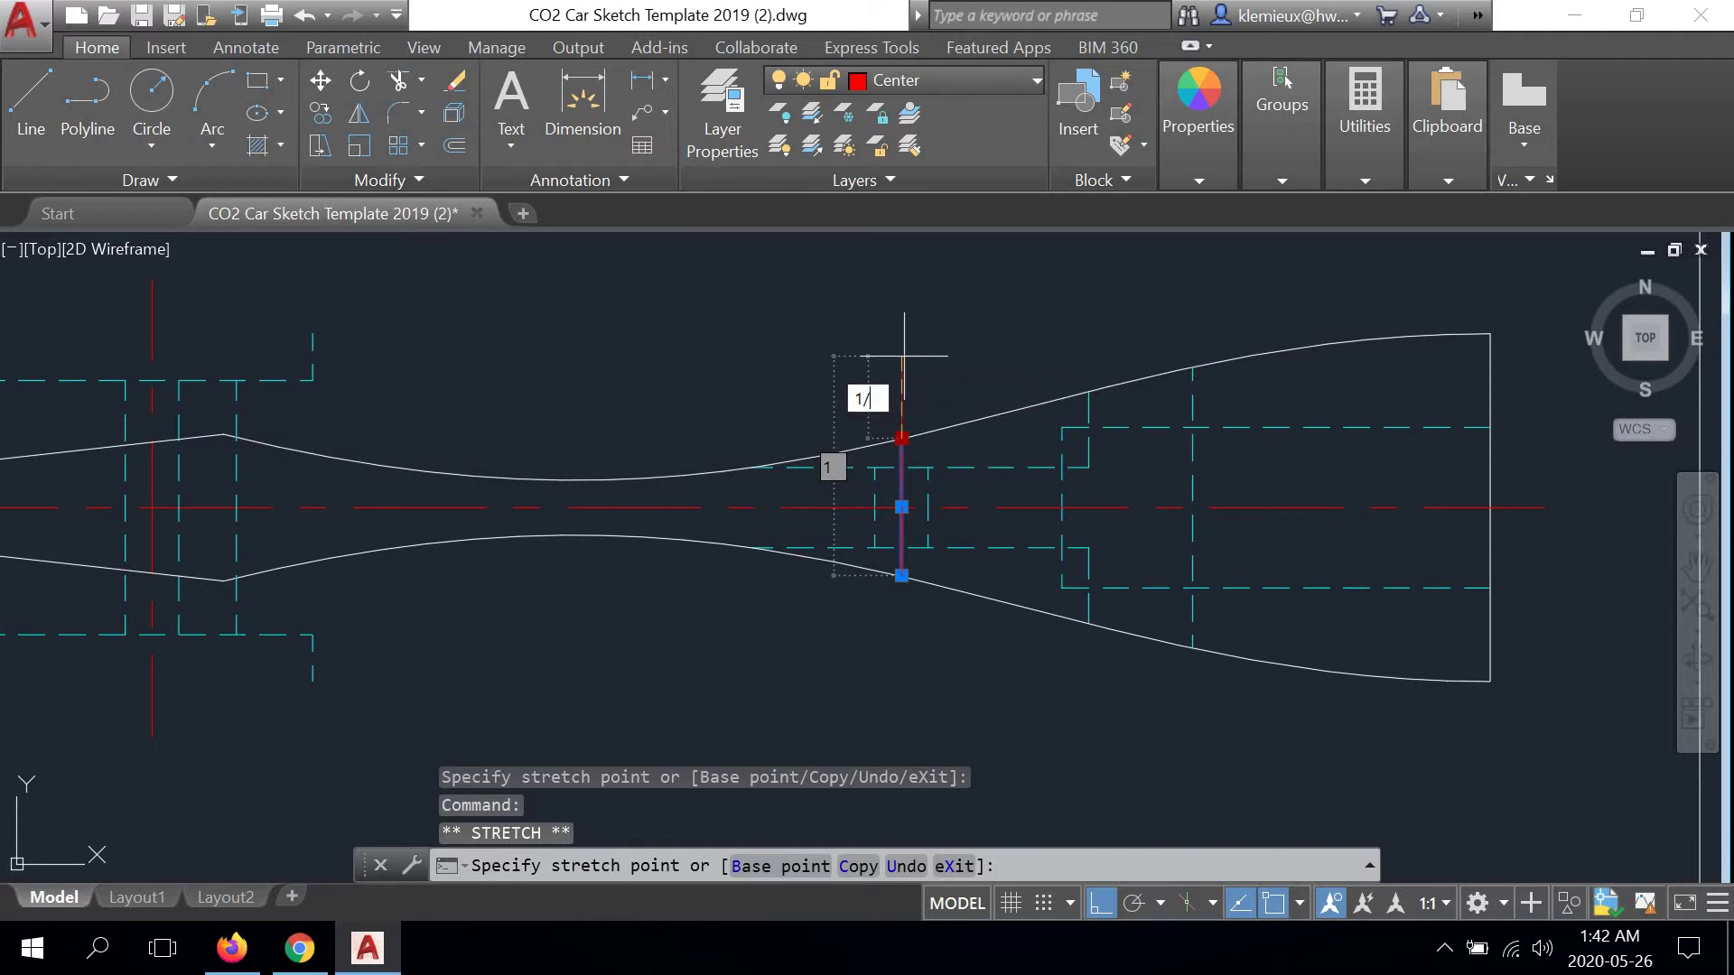
pyautogui.press('Return')
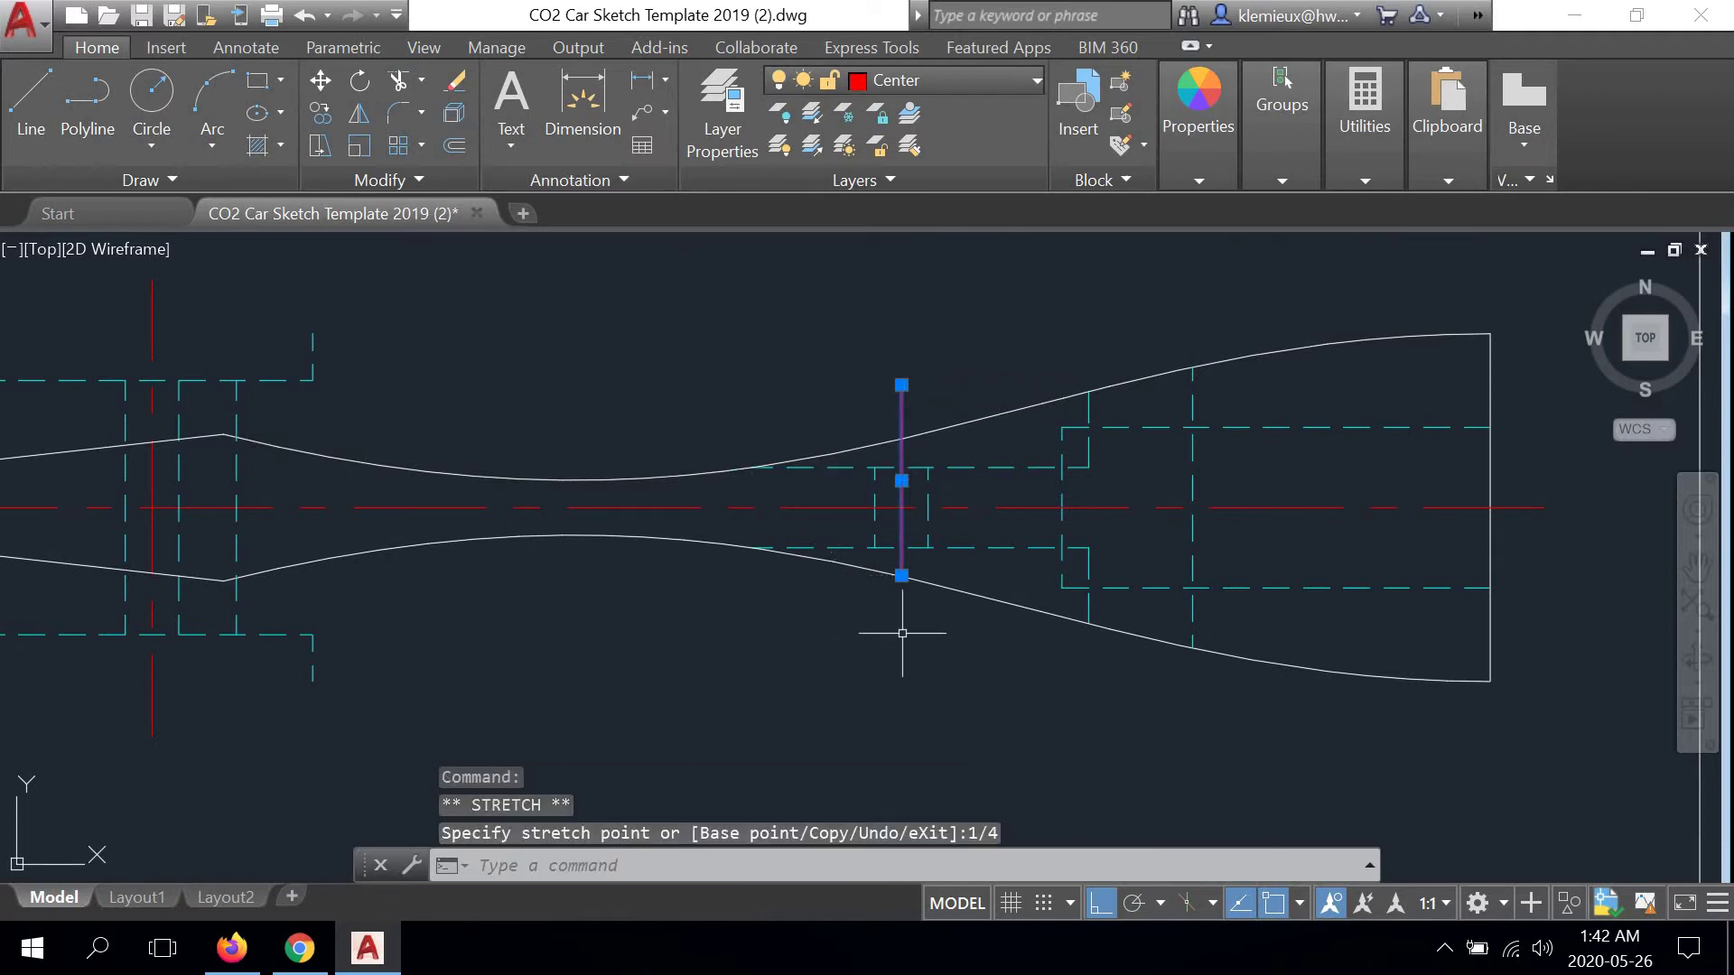
pyautogui.click(902, 576)
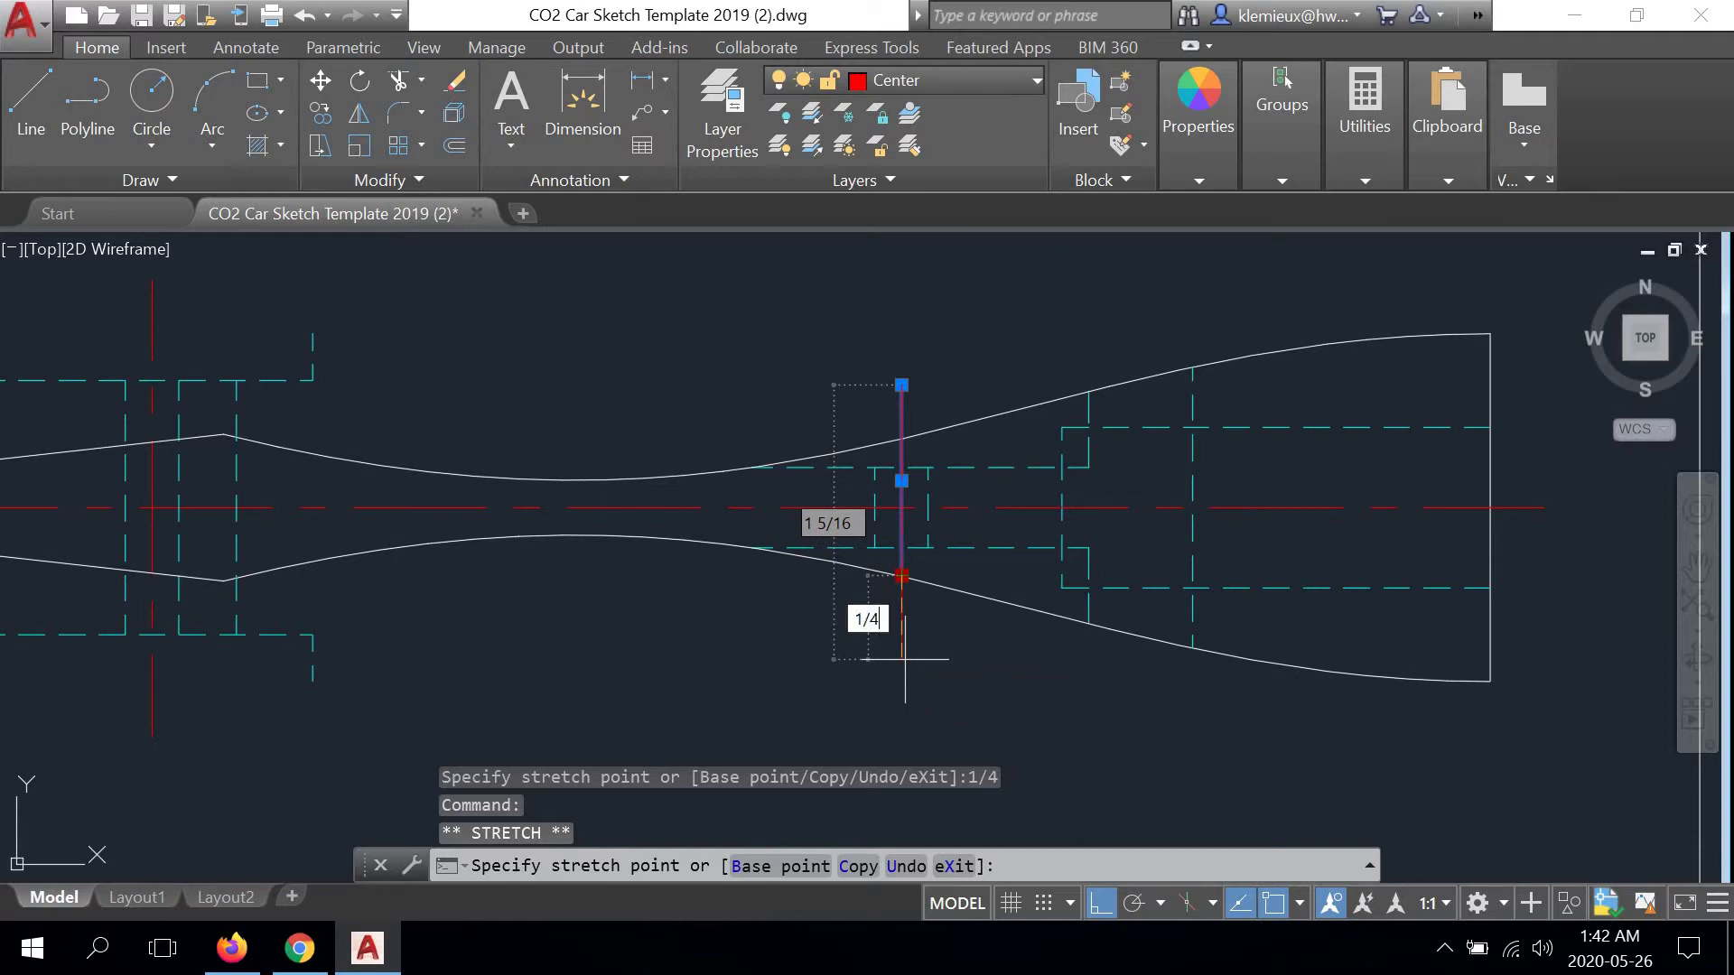
pyautogui.write('1/4')
pyautogui.press('Return')
# Project a temporary vertical line up from the rear wheel arc's front end to compare the views, and cancel it
pyautogui.scroll(-3, 853, 615)
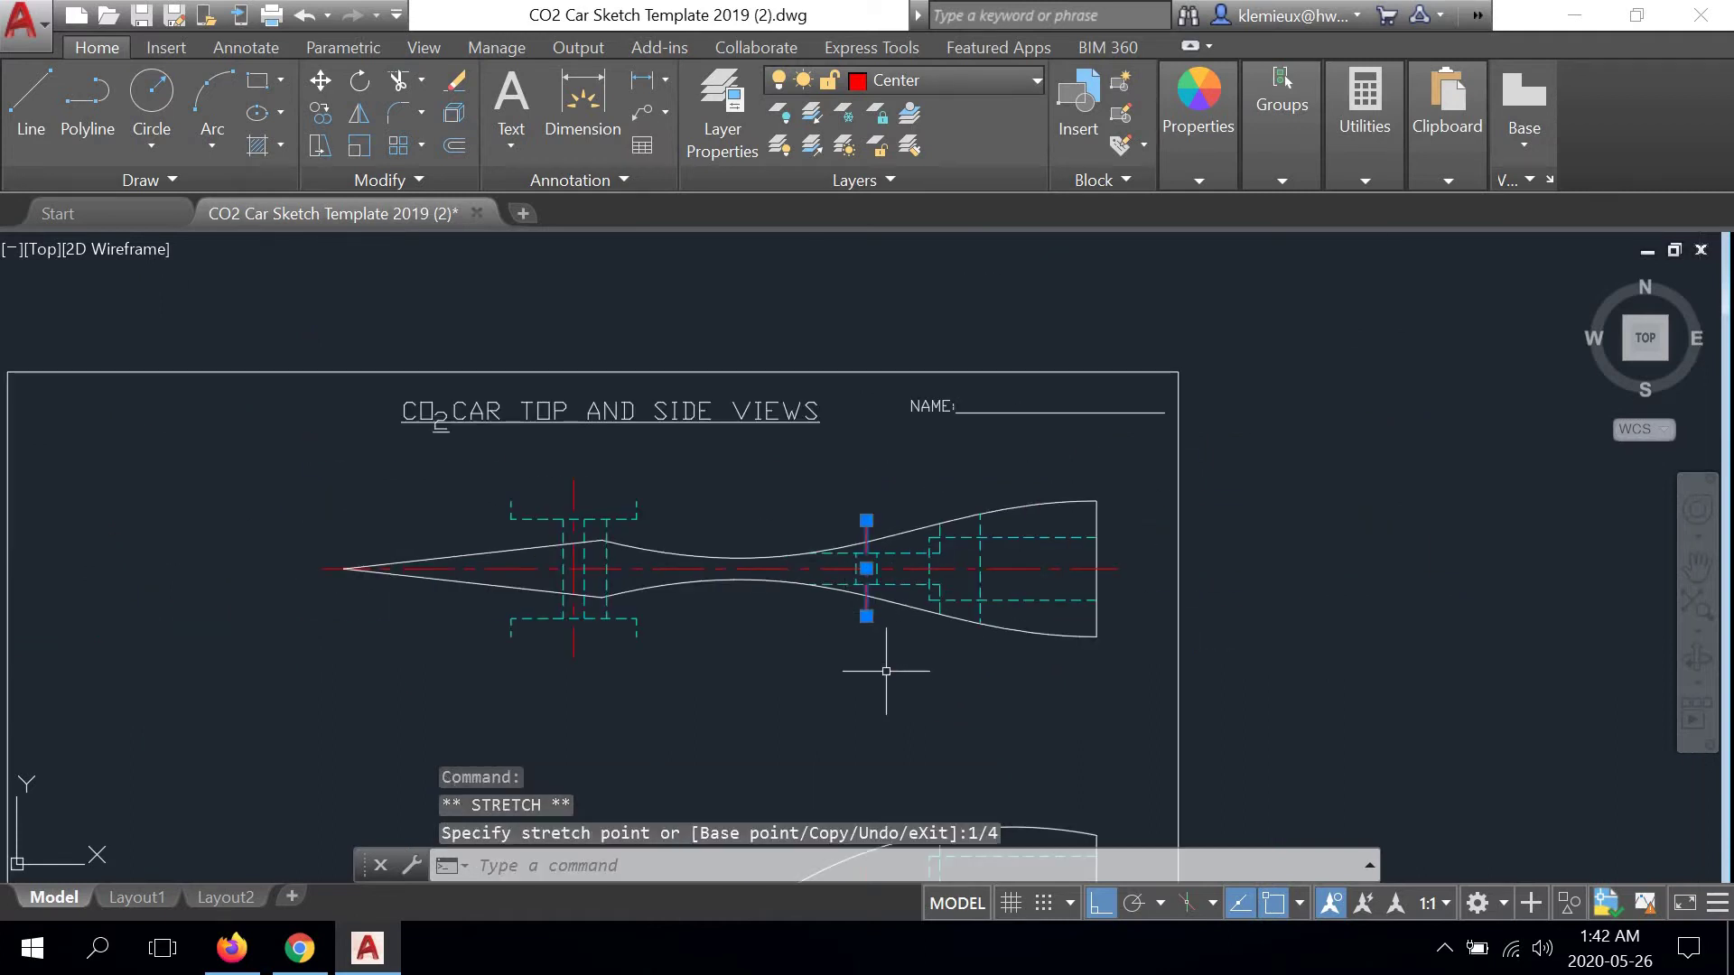
pyautogui.write('l')
pyautogui.press('Return')
pyautogui.click(931, 708)
pyautogui.rightClick(932, 412)
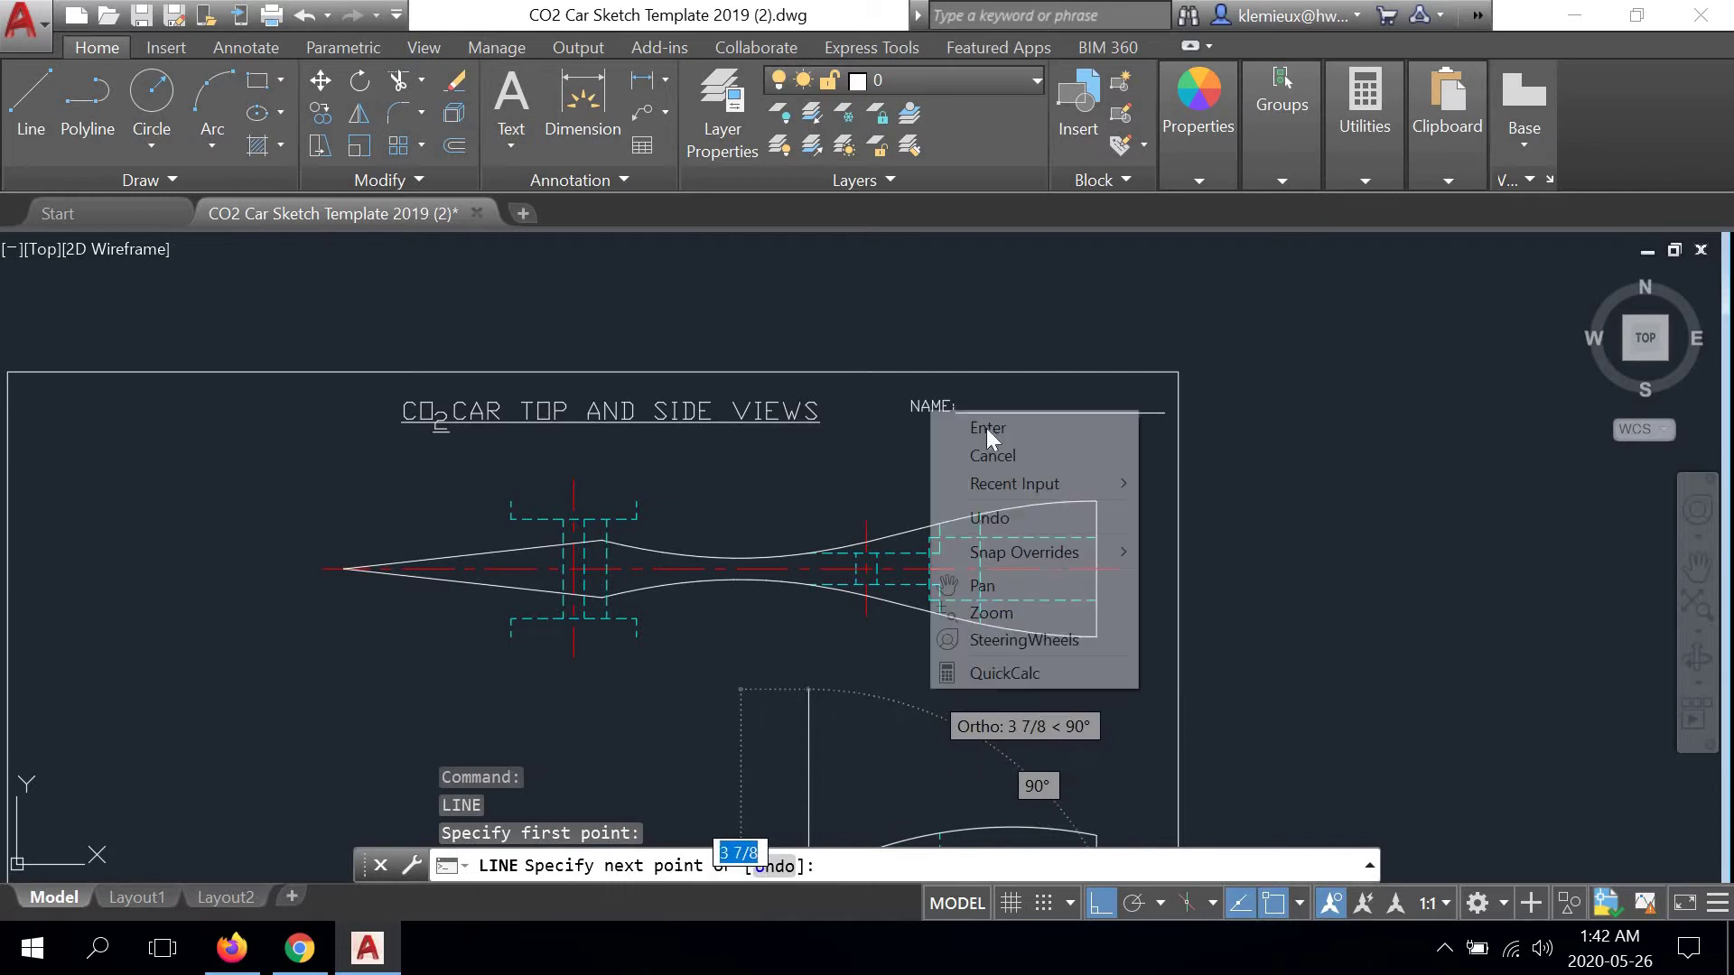
pyautogui.click(991, 455)
# Copy the complete drawing, including border, title and both car views, horizontally to the left of the original
pyautogui.scroll(-2, 961, 478)
pyautogui.moveTo(945, 589)
pyautogui.mouseDown(button='middle')
pyautogui.moveTo(1080, 439)
pyautogui.moveTo(936, 488)
pyautogui.moveTo(975, 481)
pyautogui.mouseUp(button='middle')
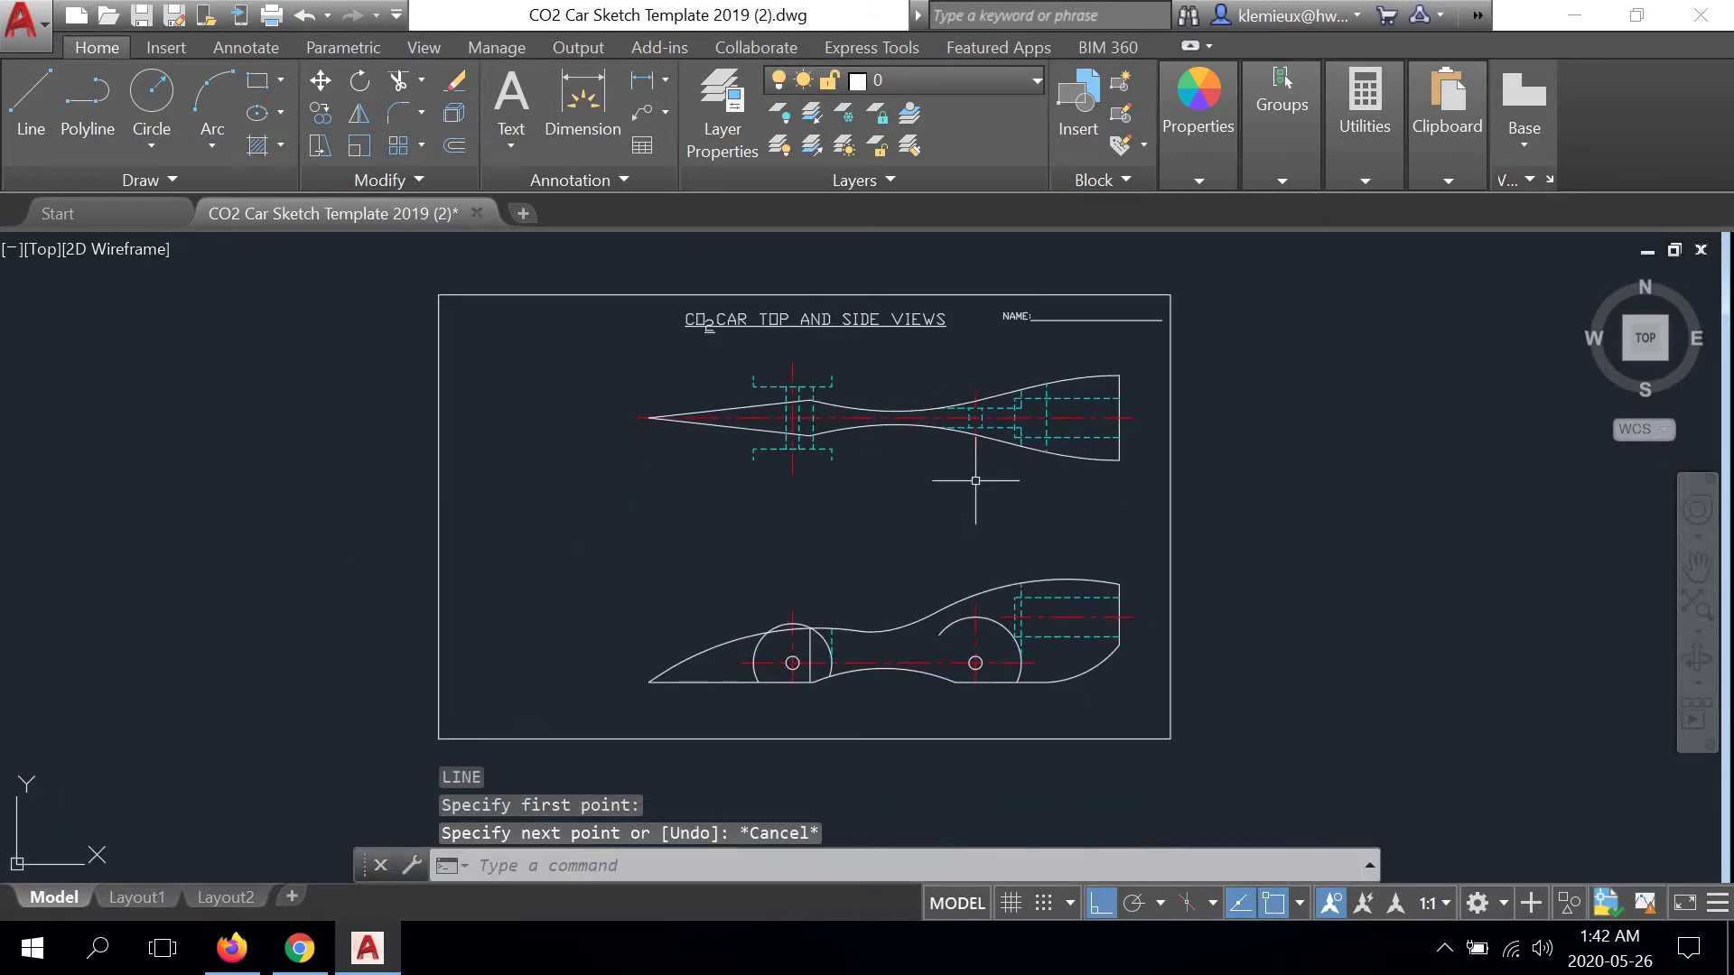
pyautogui.click(1230, 266)
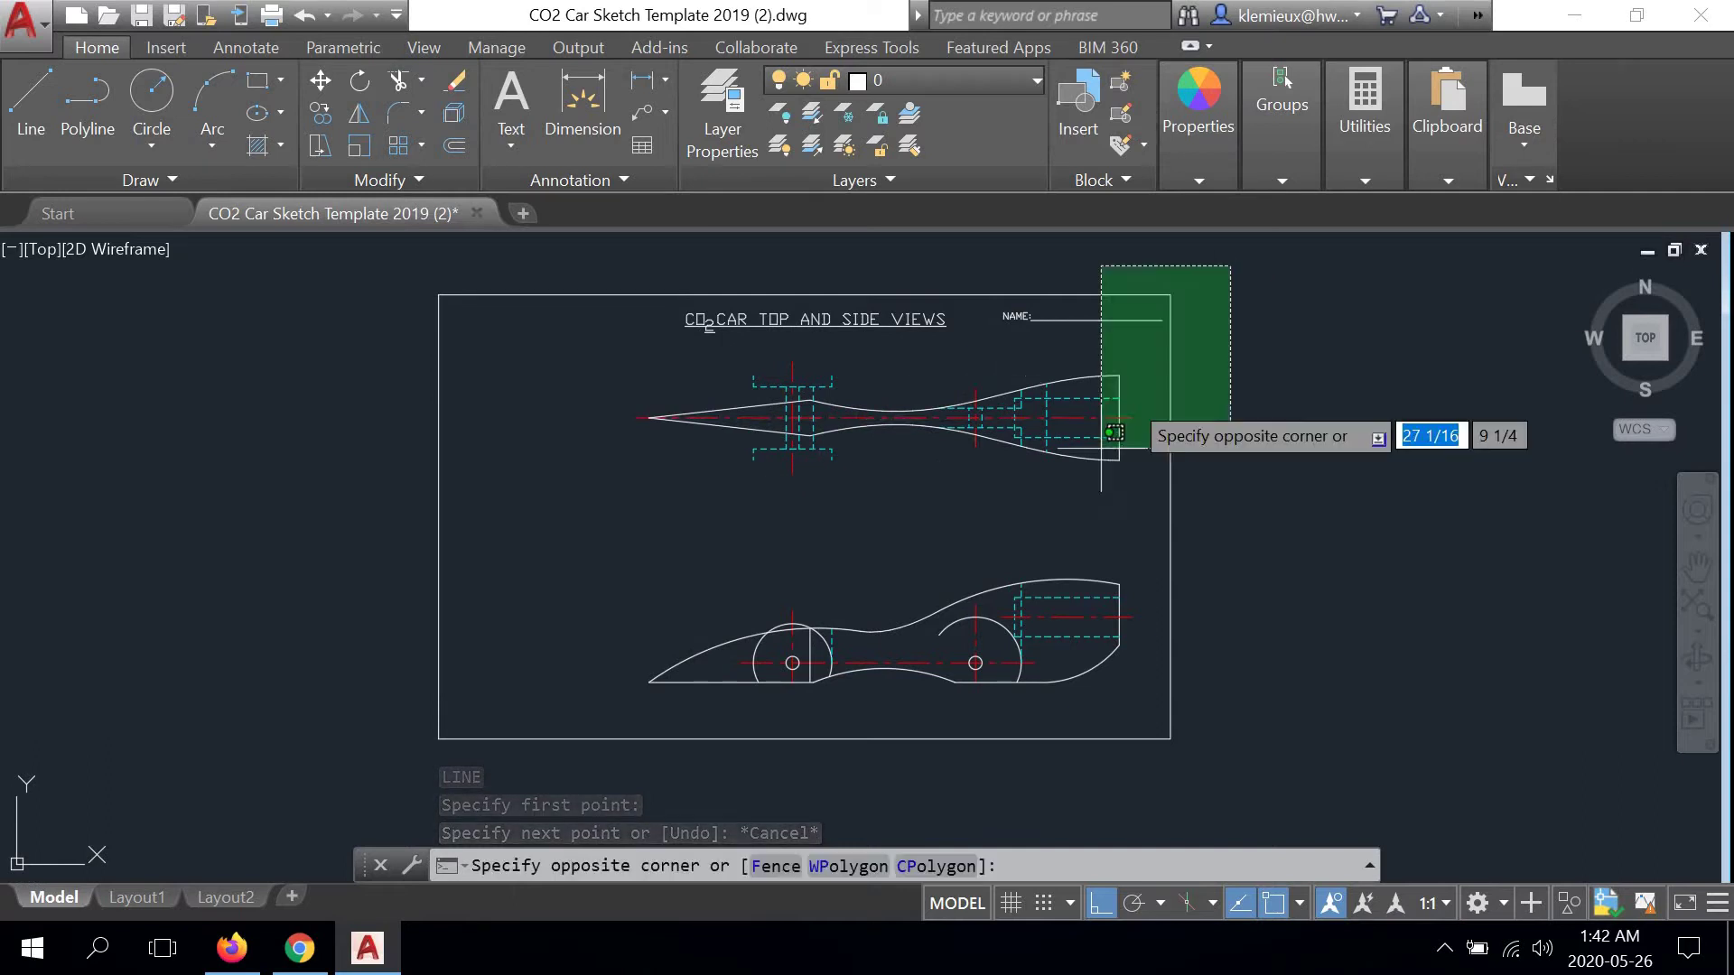
pyautogui.click(371, 765)
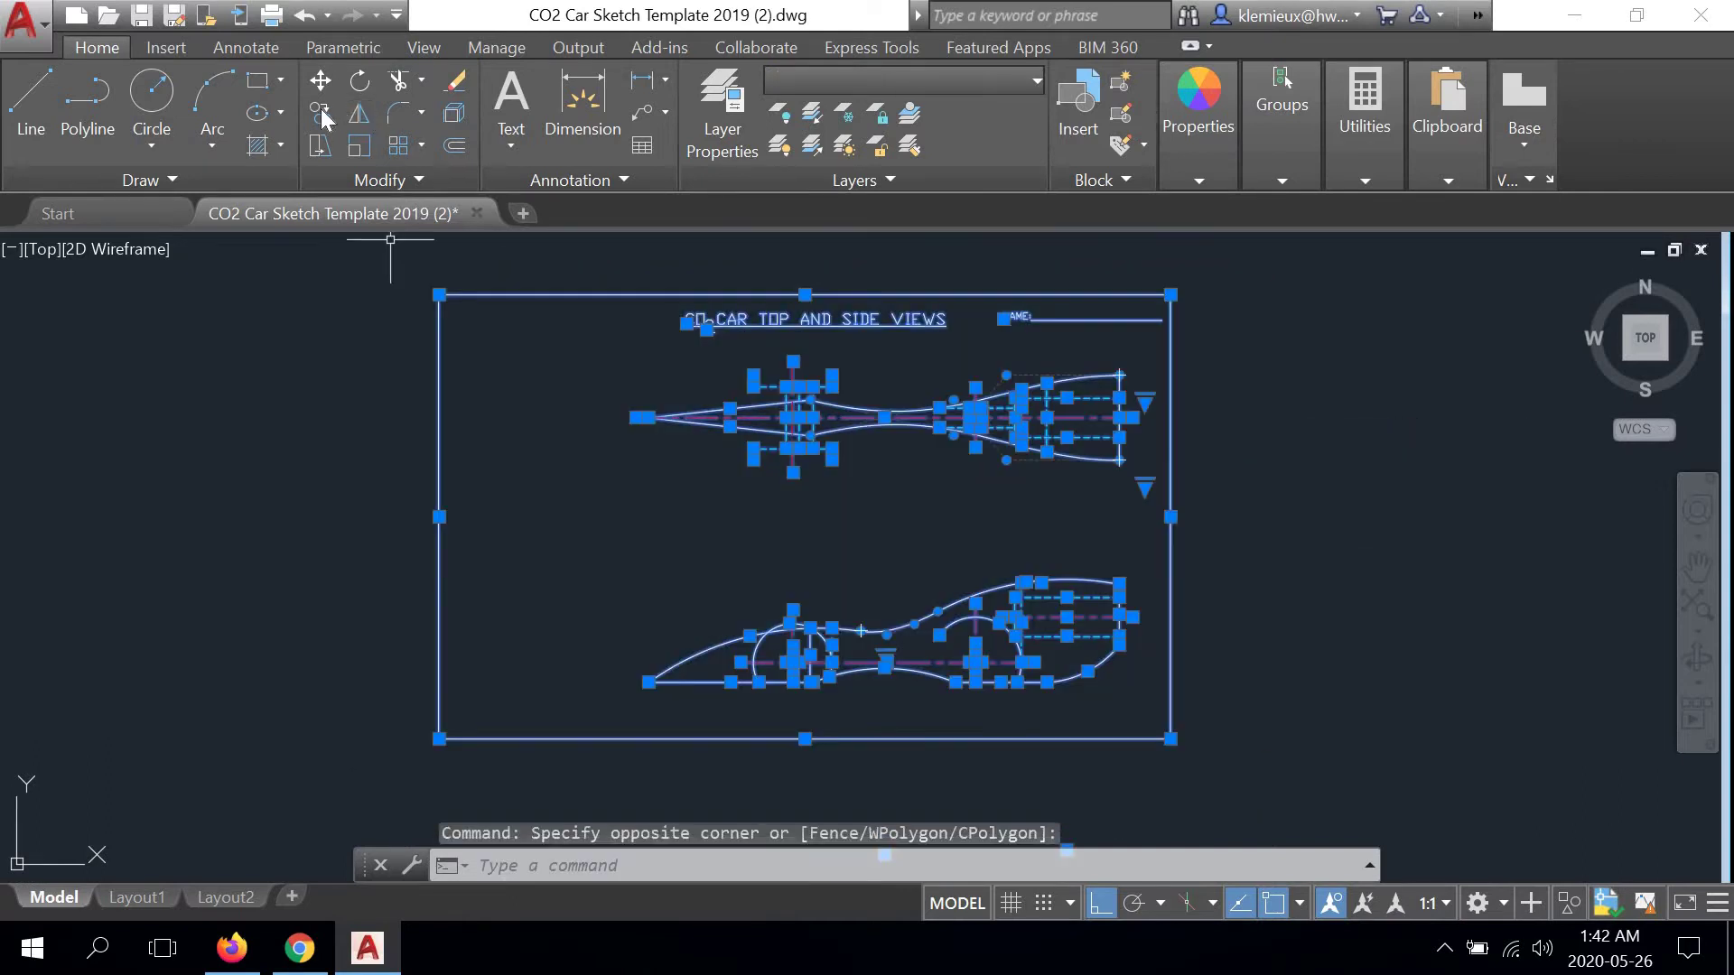
pyautogui.write('co')
pyautogui.press('Return')
pyautogui.click(921, 542)
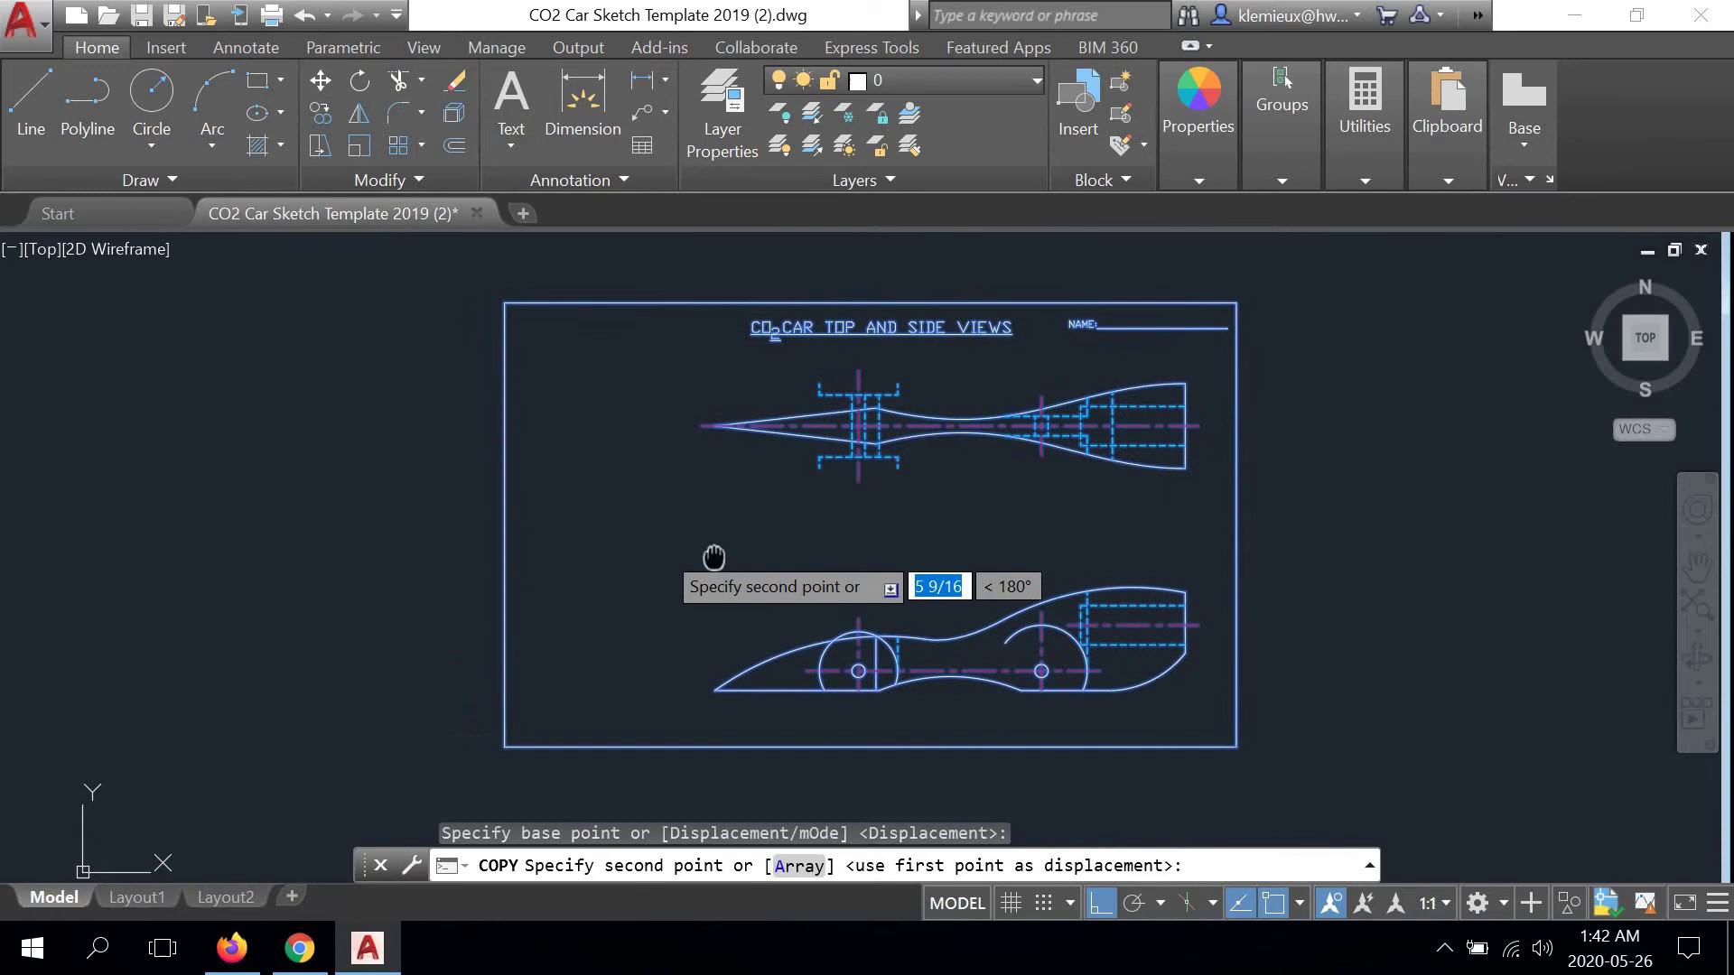
pyautogui.moveTo(708, 551); pyautogui.dragTo(1109, 521, button='middle')
pyautogui.click(520, 499)
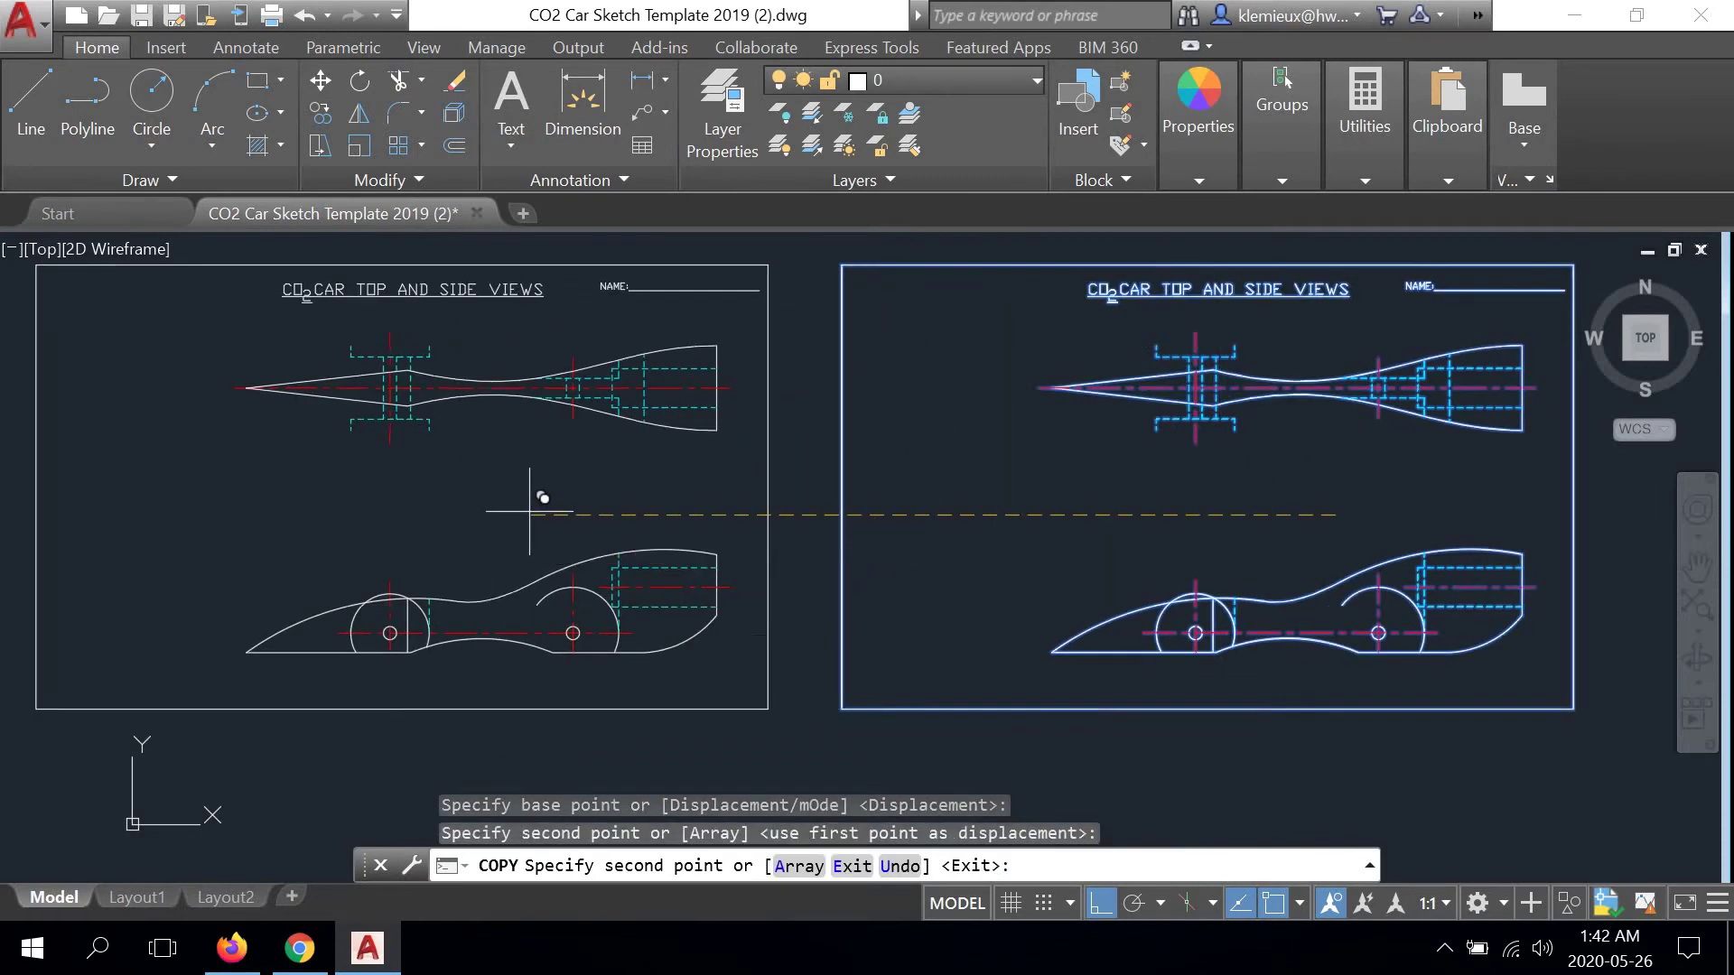
# Draw a vertical projection line from the rear end of the side view's underside arch up past the top view's upper body curve
pyautogui.rightClick(812, 507)
pyautogui.click(881, 549)
pyautogui.moveTo(958, 545); pyautogui.dragTo(782, 457, button='middle')
pyautogui.scroll(2, 783, 352)
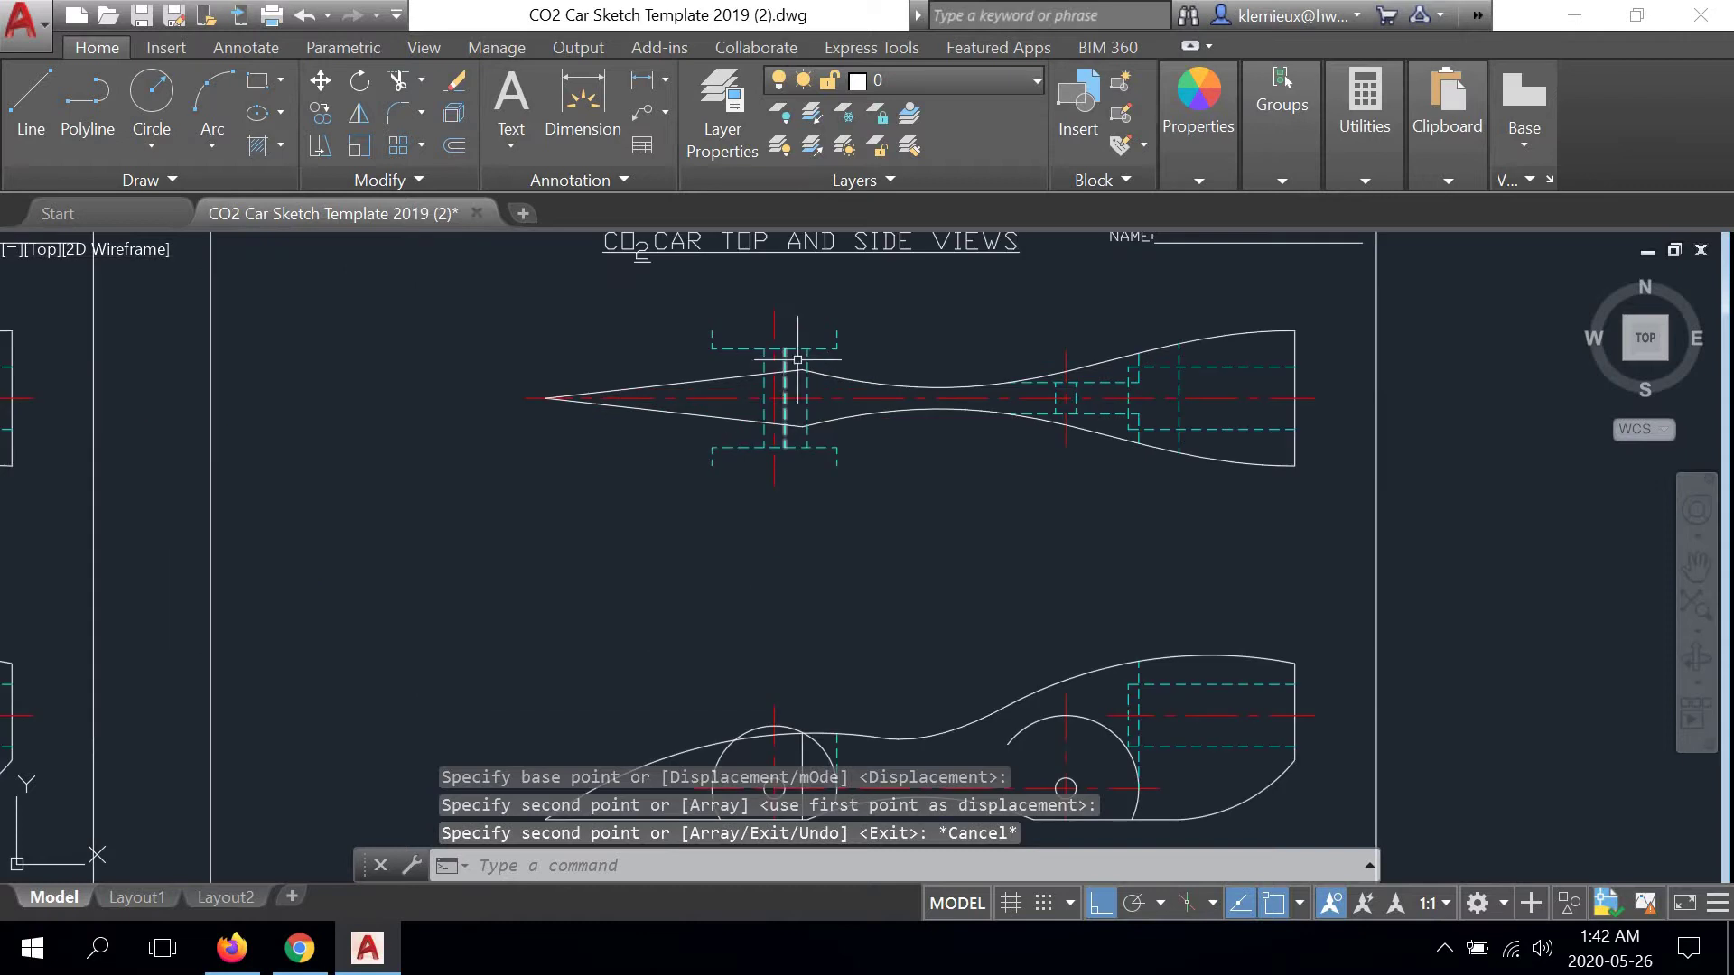
pyautogui.moveTo(908, 462)
pyautogui.mouseDown(button='middle')
pyautogui.moveTo(888, 372)
pyautogui.moveTo(794, 371)
pyautogui.mouseUp(button='middle')
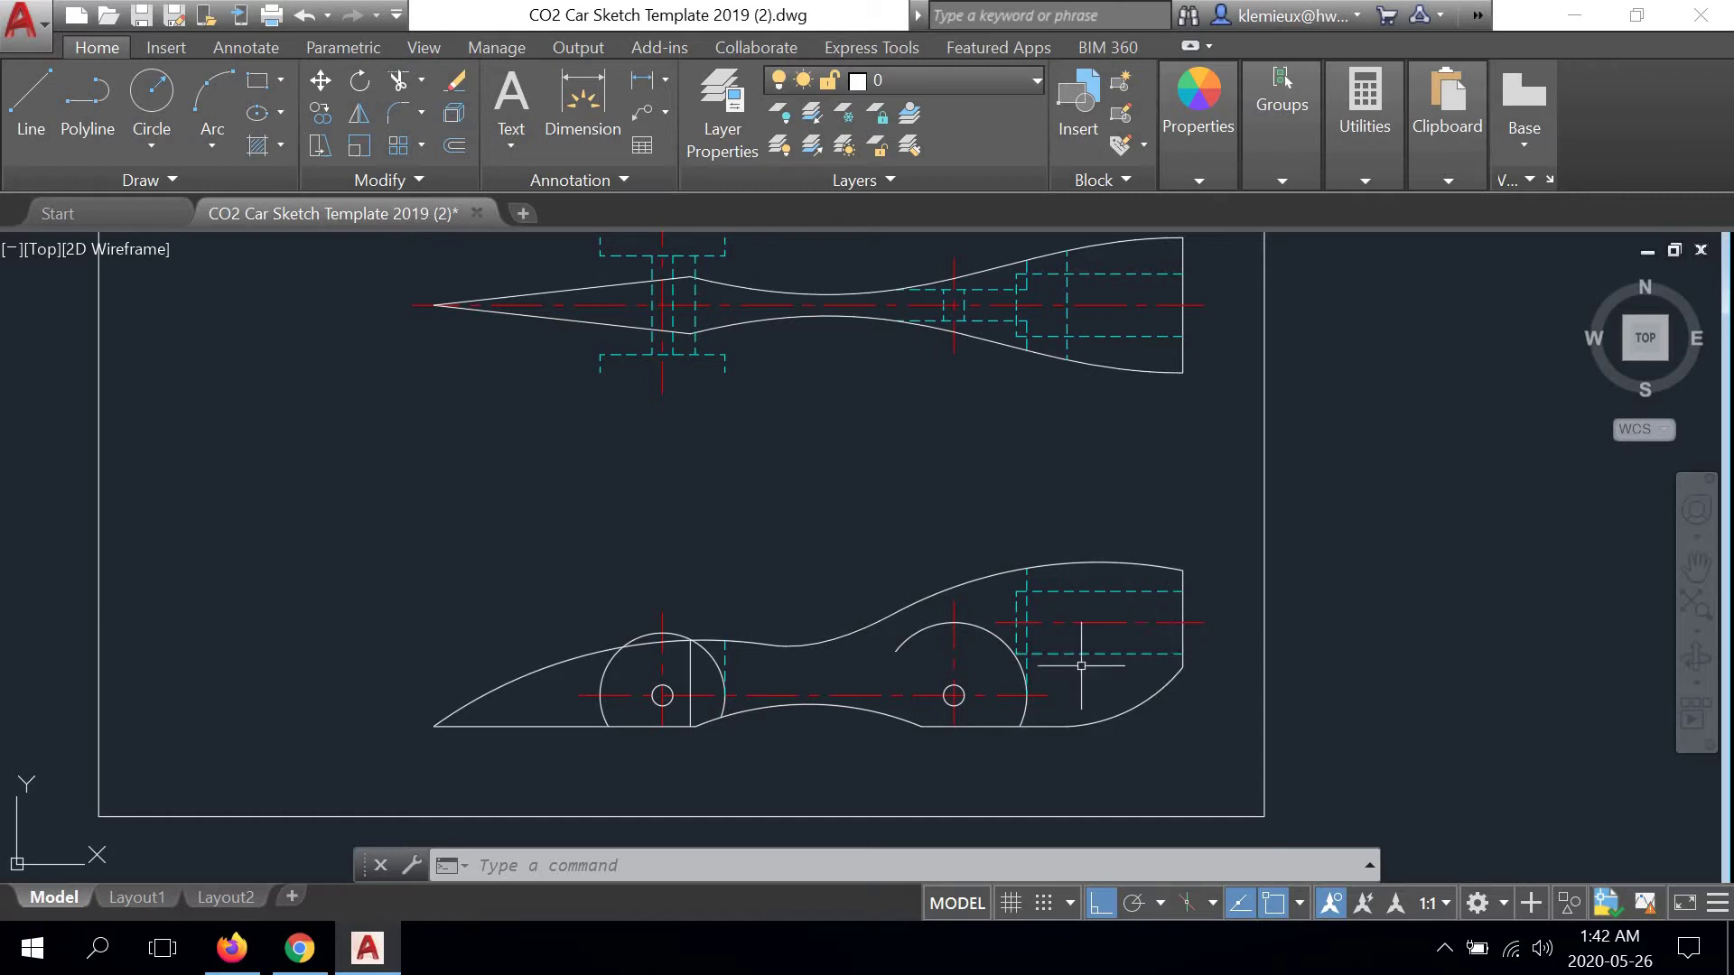
pyautogui.scroll(4, 924, 762)
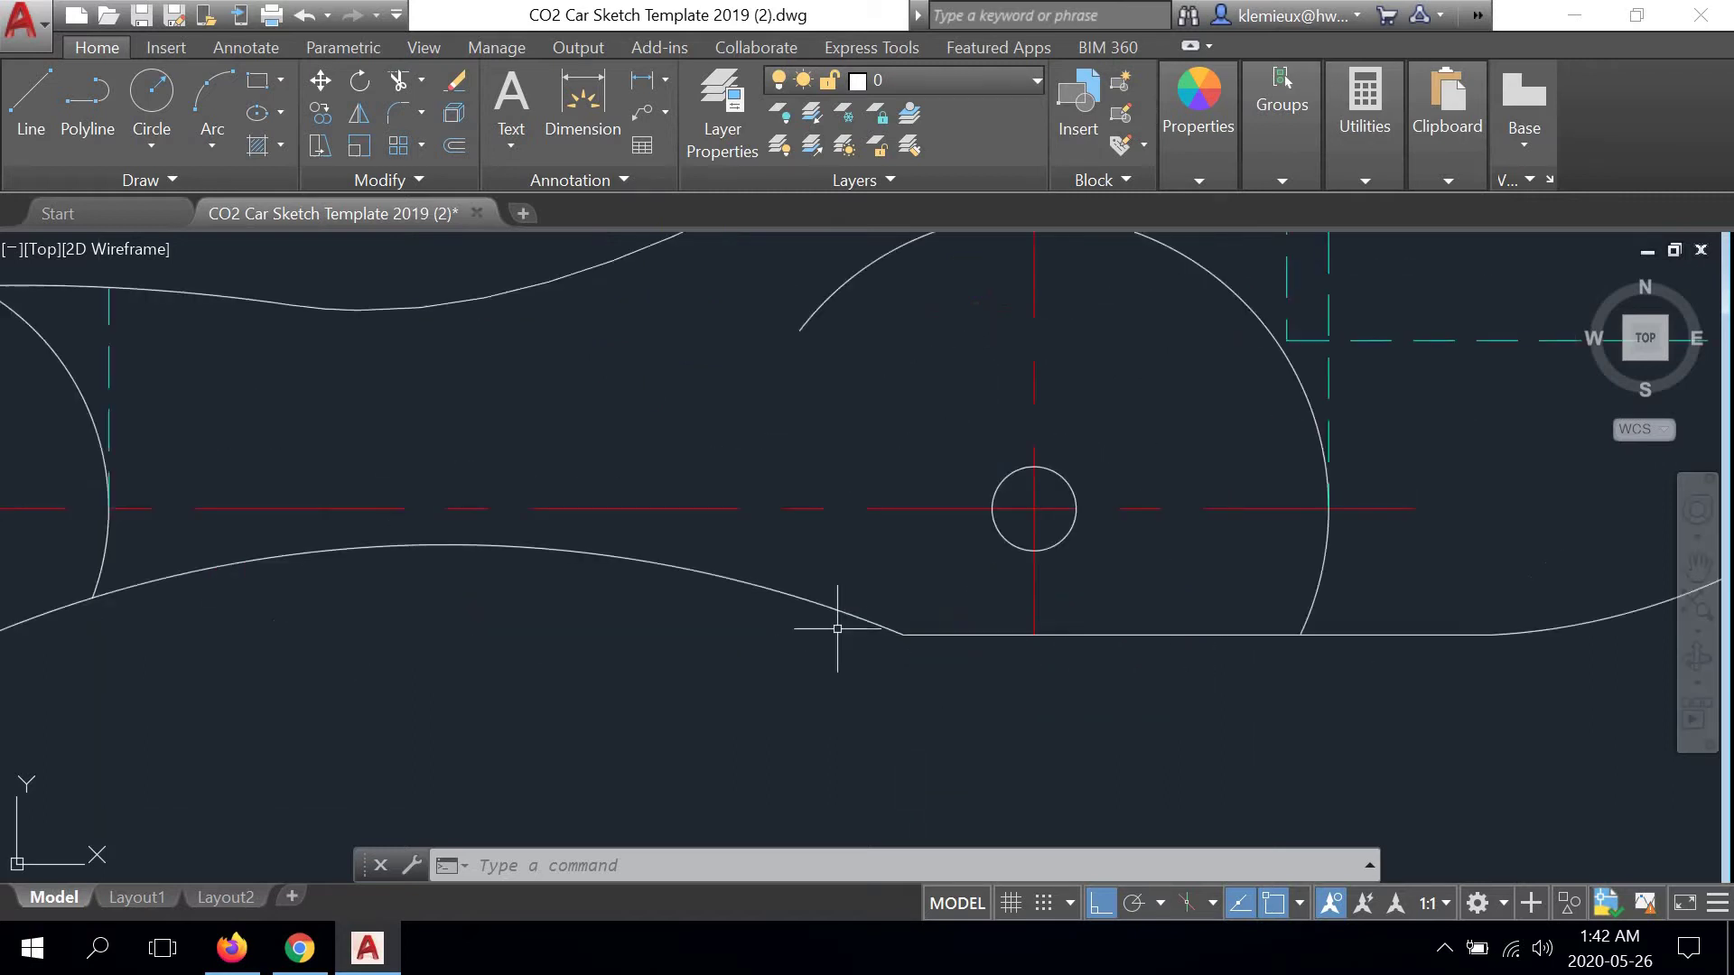
pyautogui.scroll(-2, 766, 601)
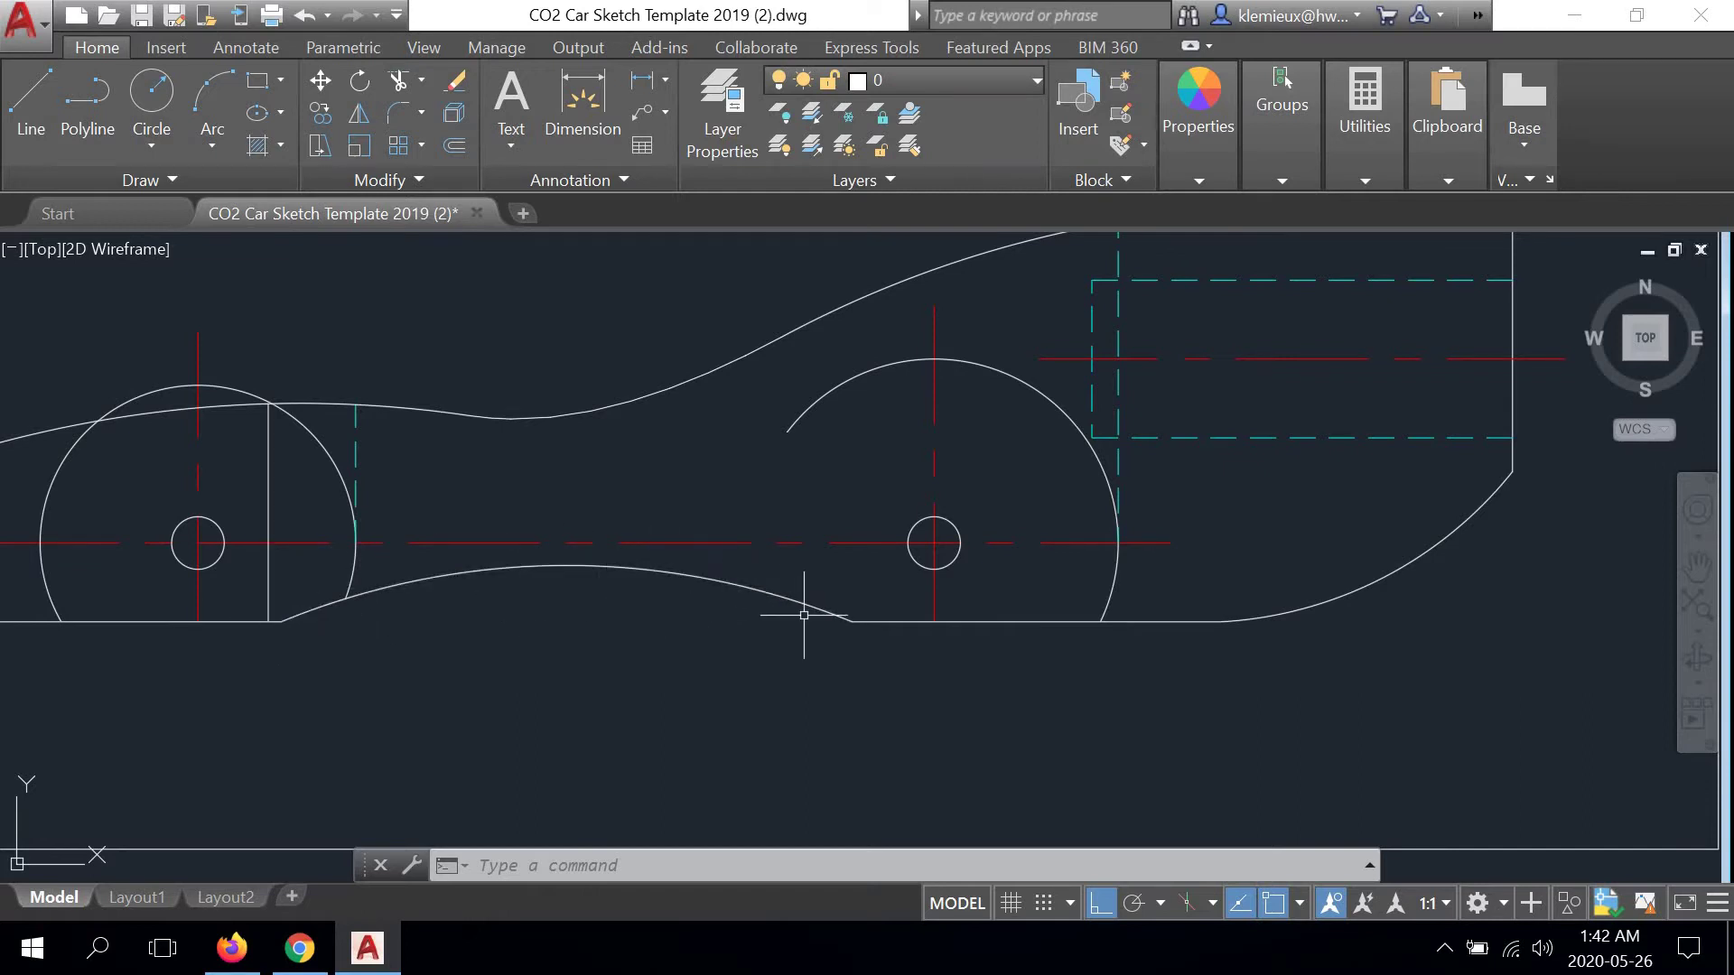
pyautogui.click(26, 83)
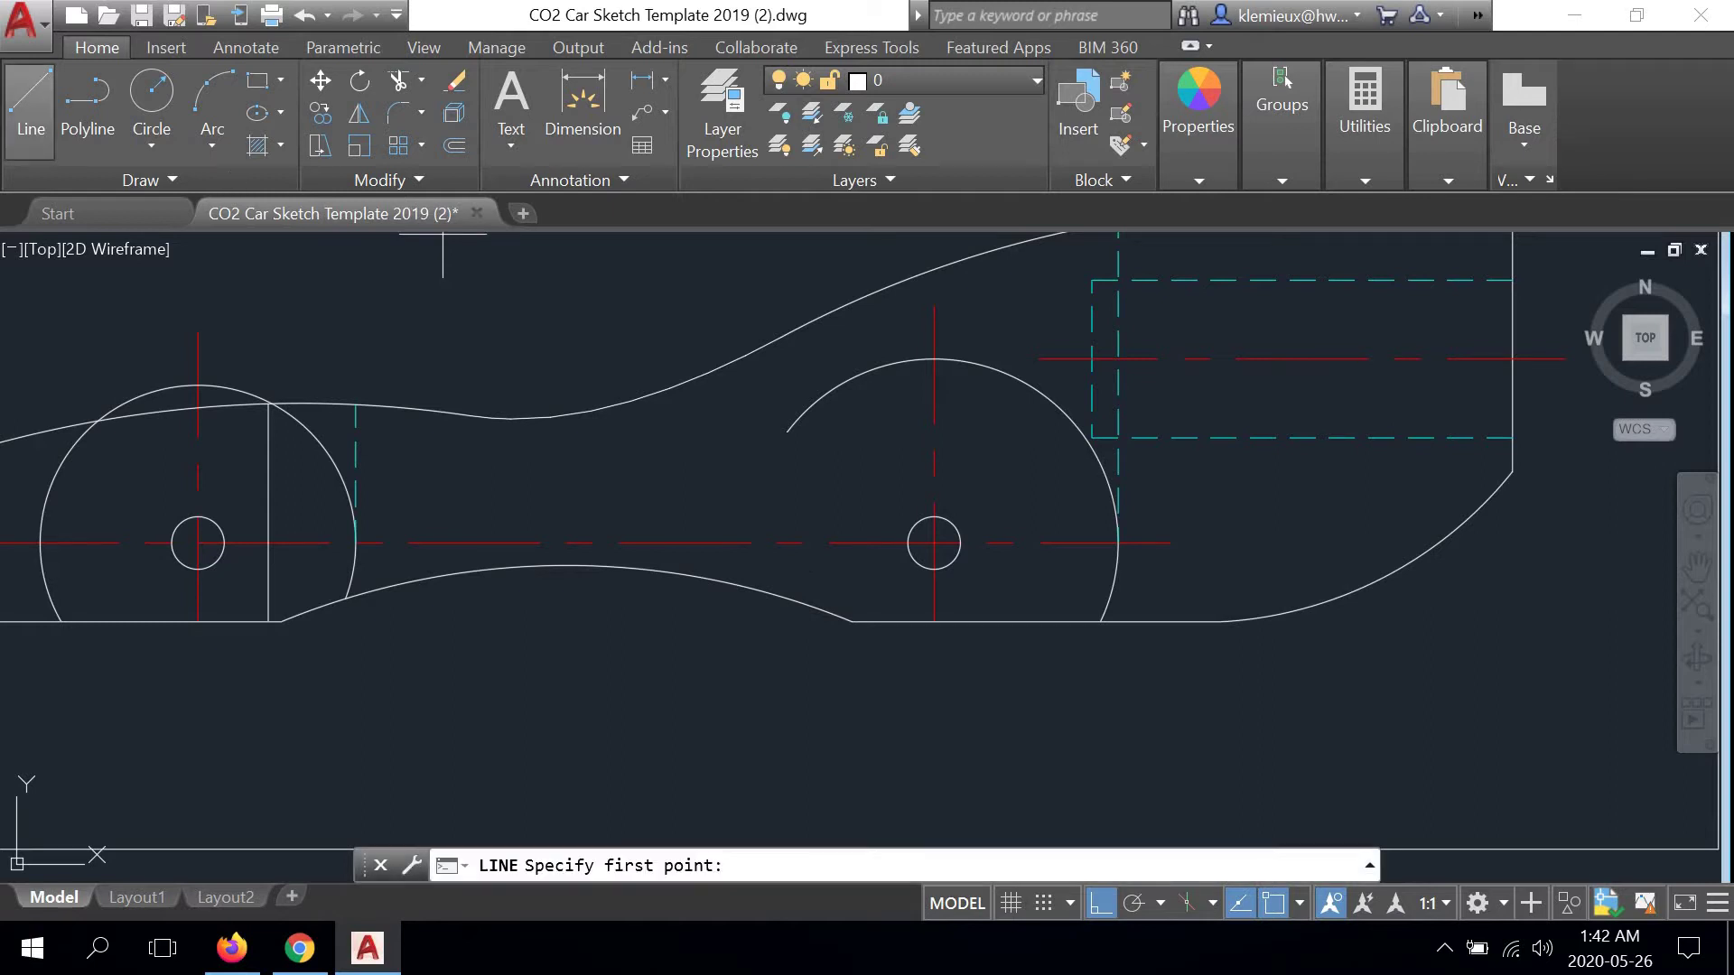
pyautogui.click(853, 621)
pyautogui.scroll(-5, 849, 616)
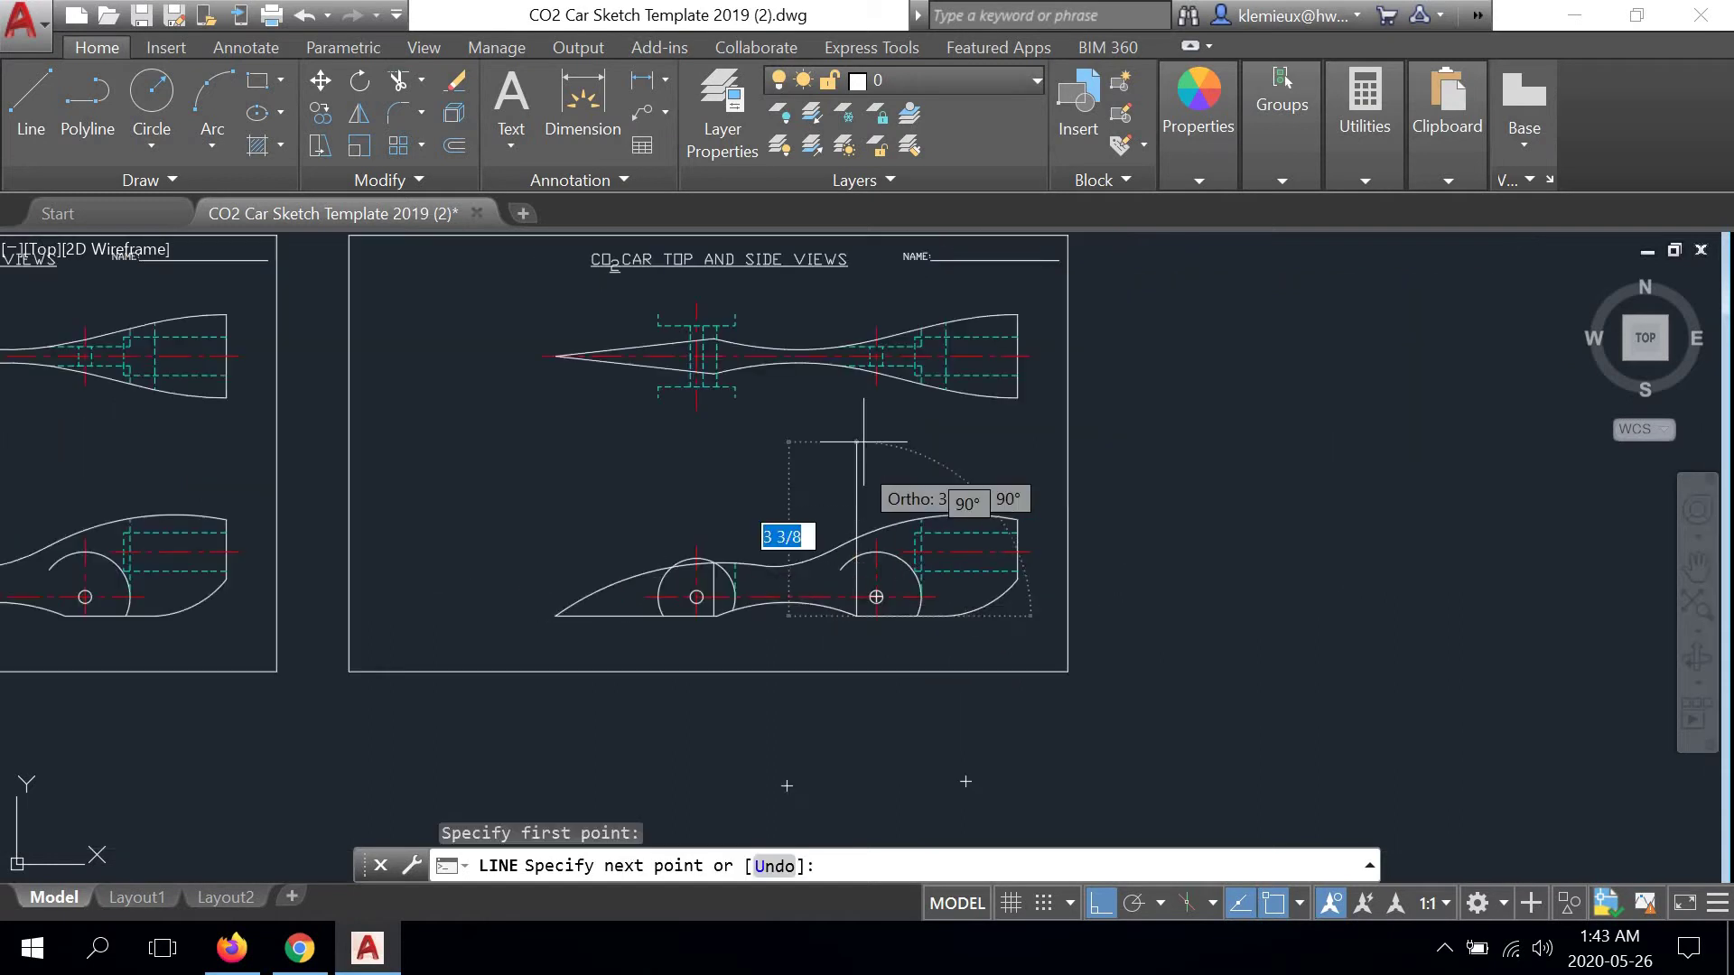
pyautogui.scroll(5, 866, 343)
pyautogui.click(826, 305)
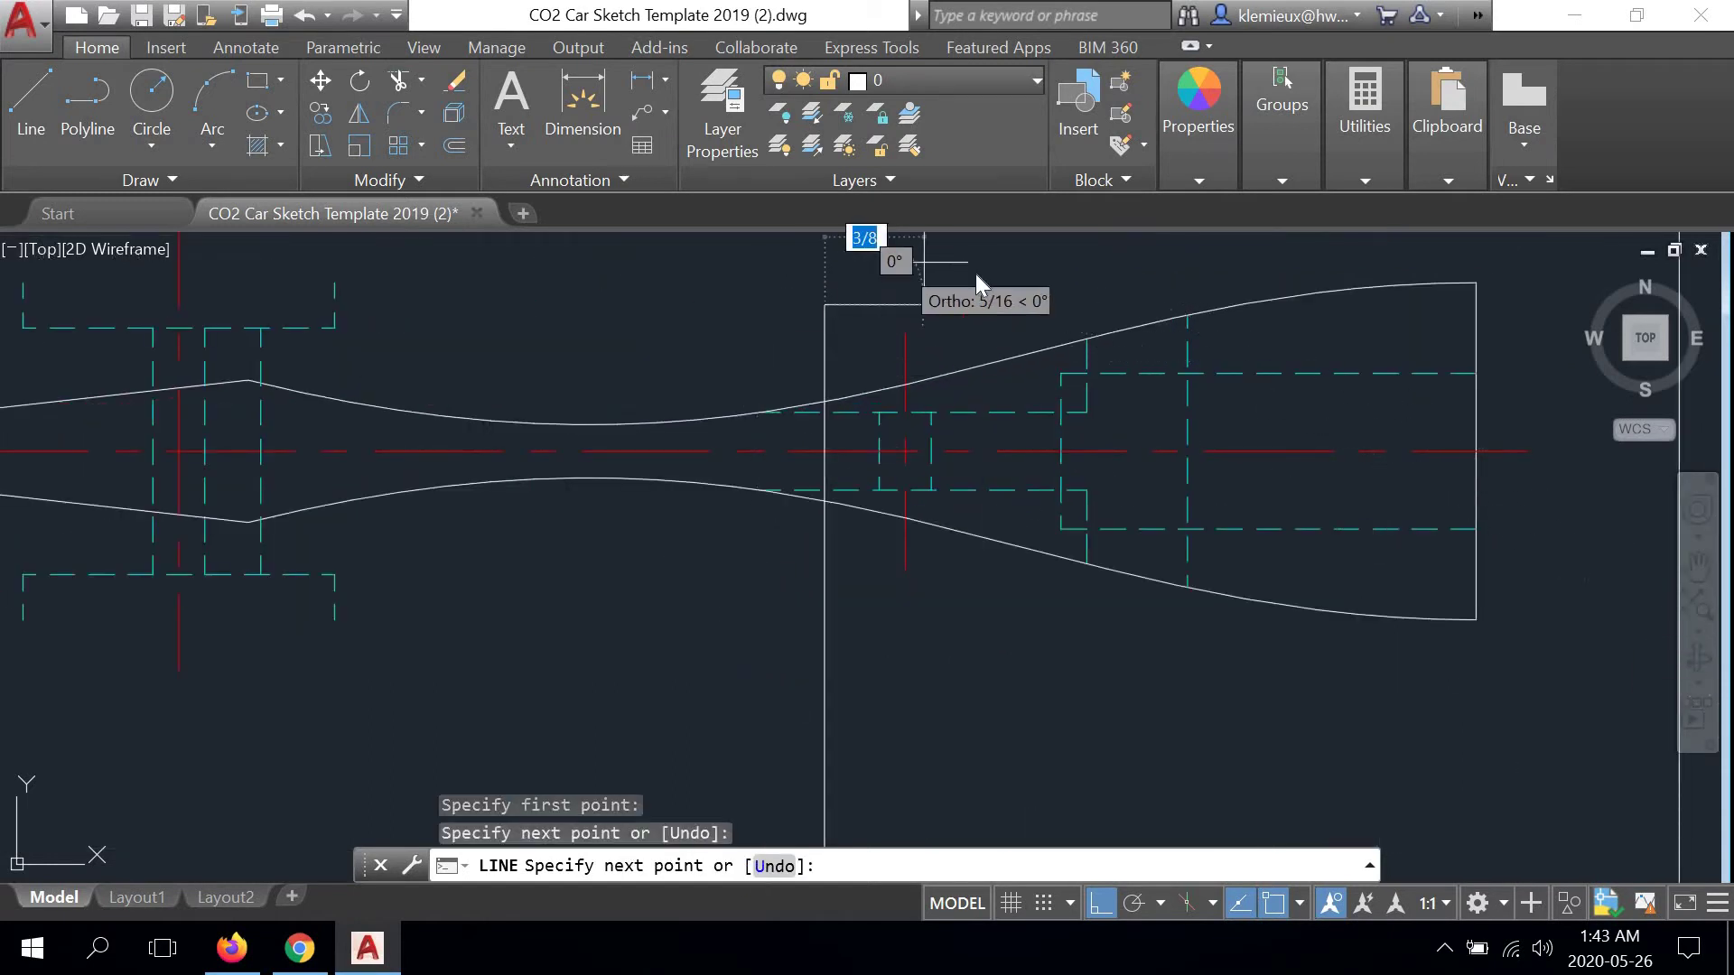
pyautogui.rightClick(950, 264)
pyautogui.click(1009, 279)
# Trim the new projection line in the top view so it spans only between the upper and lower body curves
pyautogui.scroll(-3, 993, 298)
pyautogui.scroll(1, 837, 631)
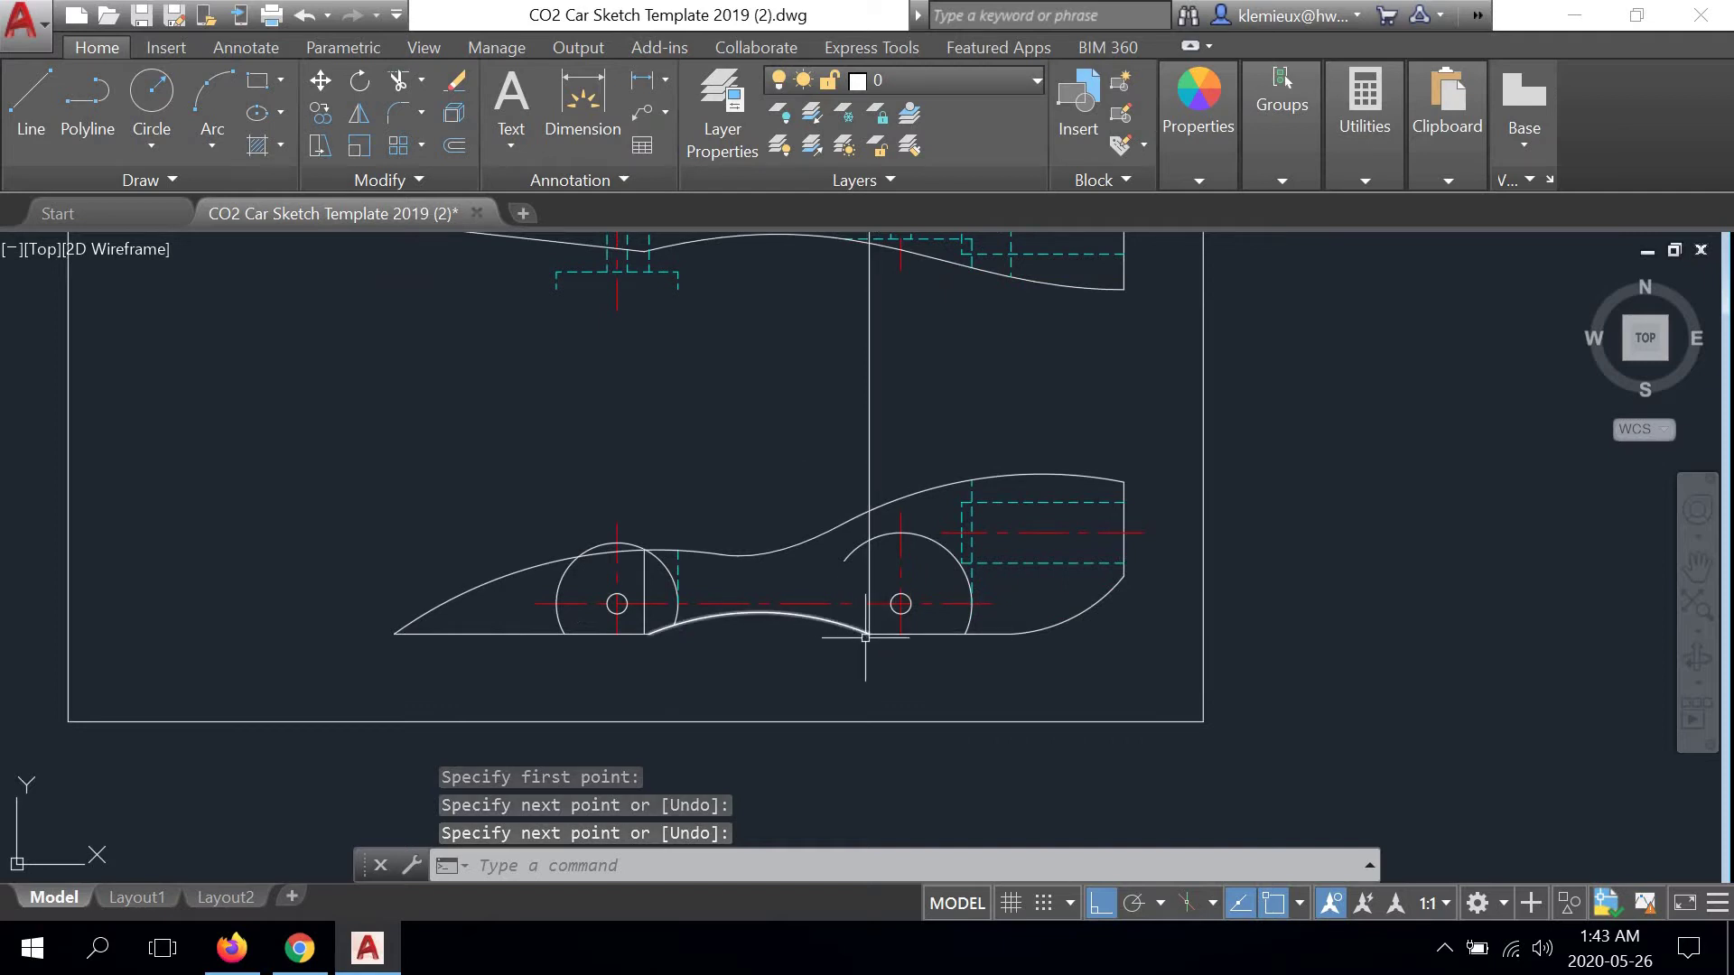
pyautogui.scroll(4, 865, 637)
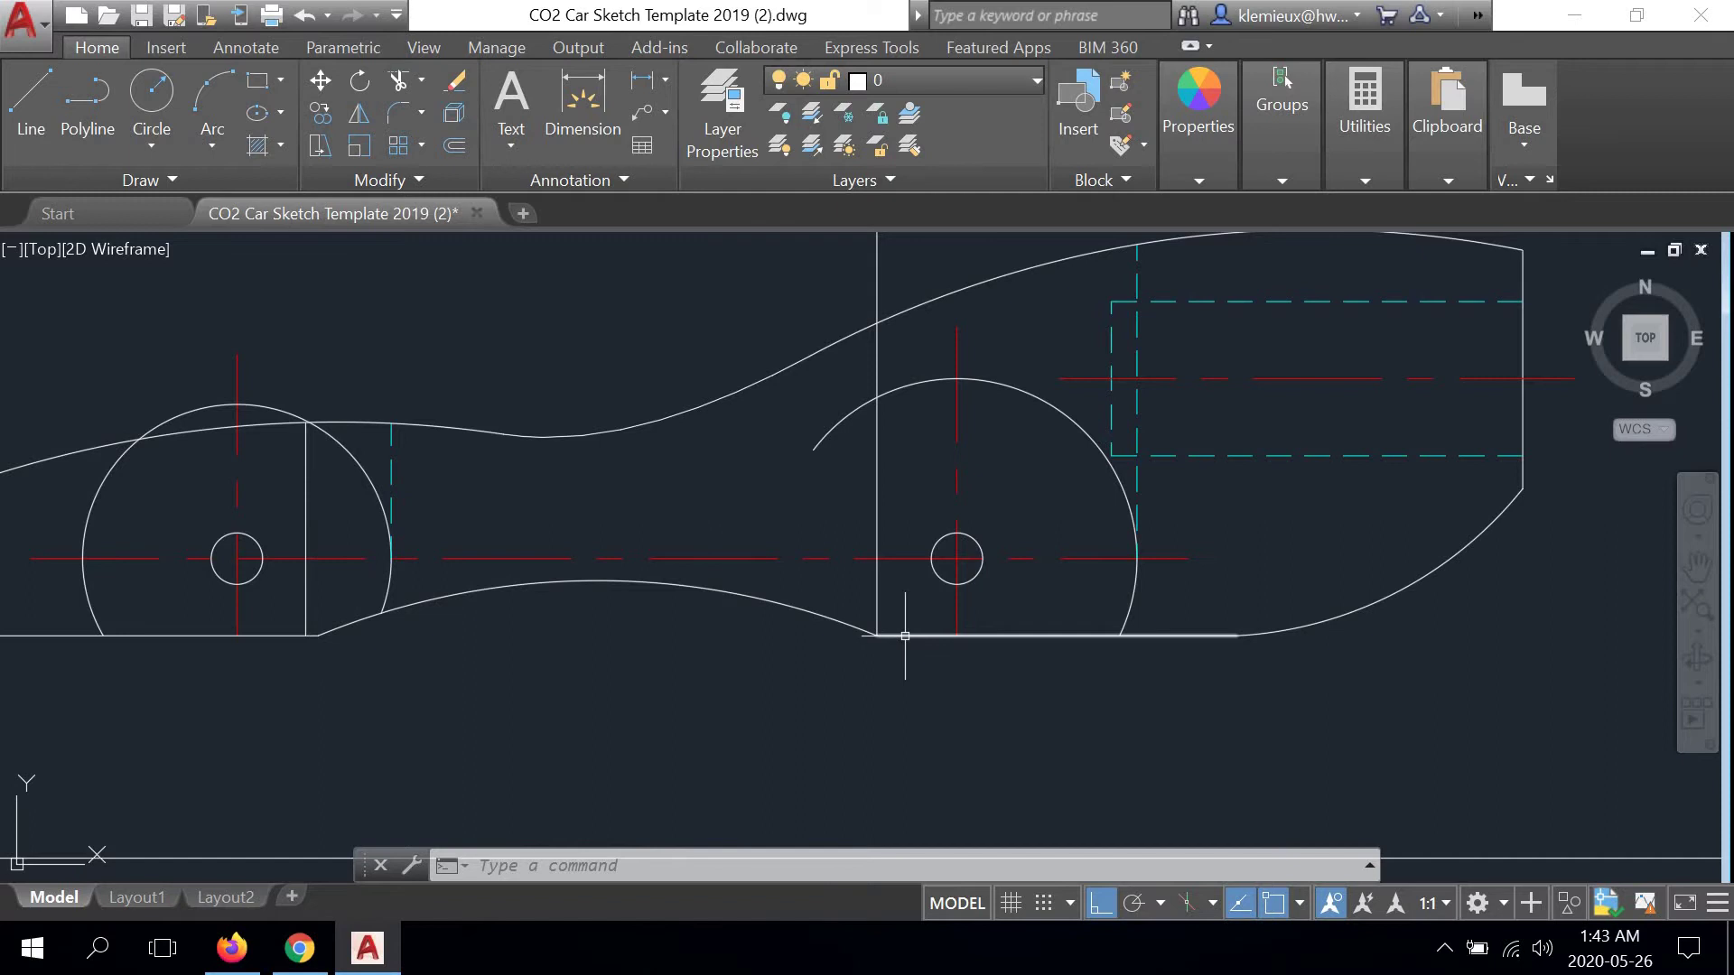
pyautogui.scroll(-5, 904, 636)
pyautogui.scroll(4, 908, 377)
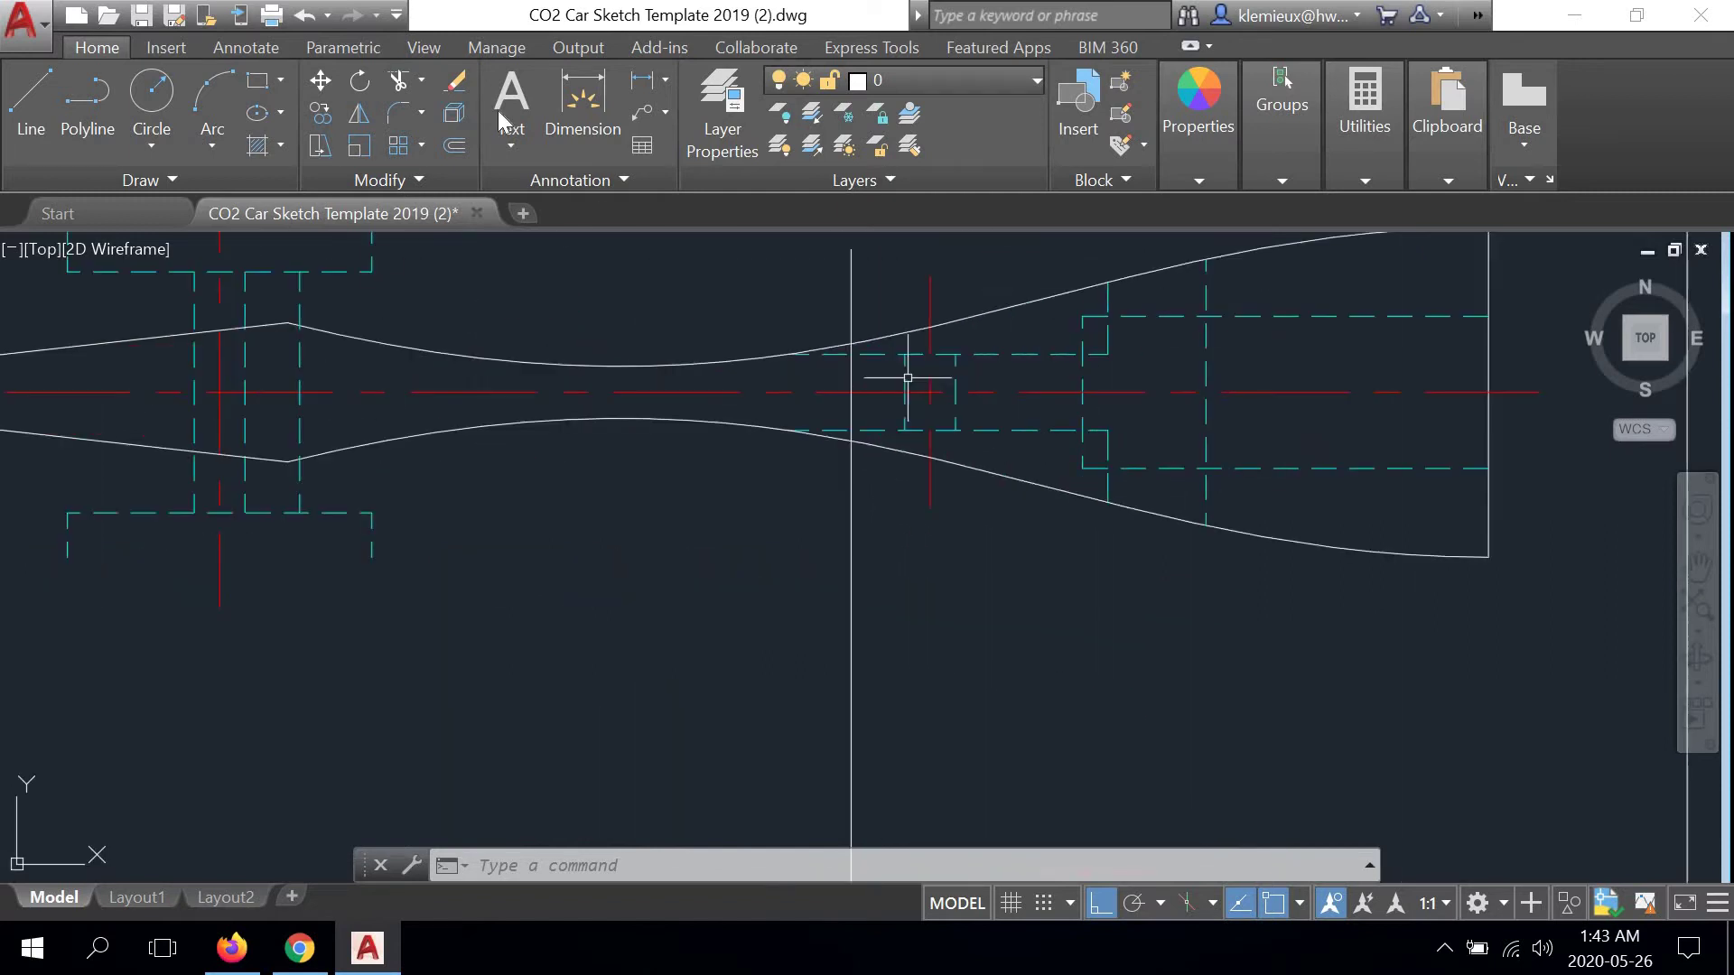
pyautogui.click(399, 83)
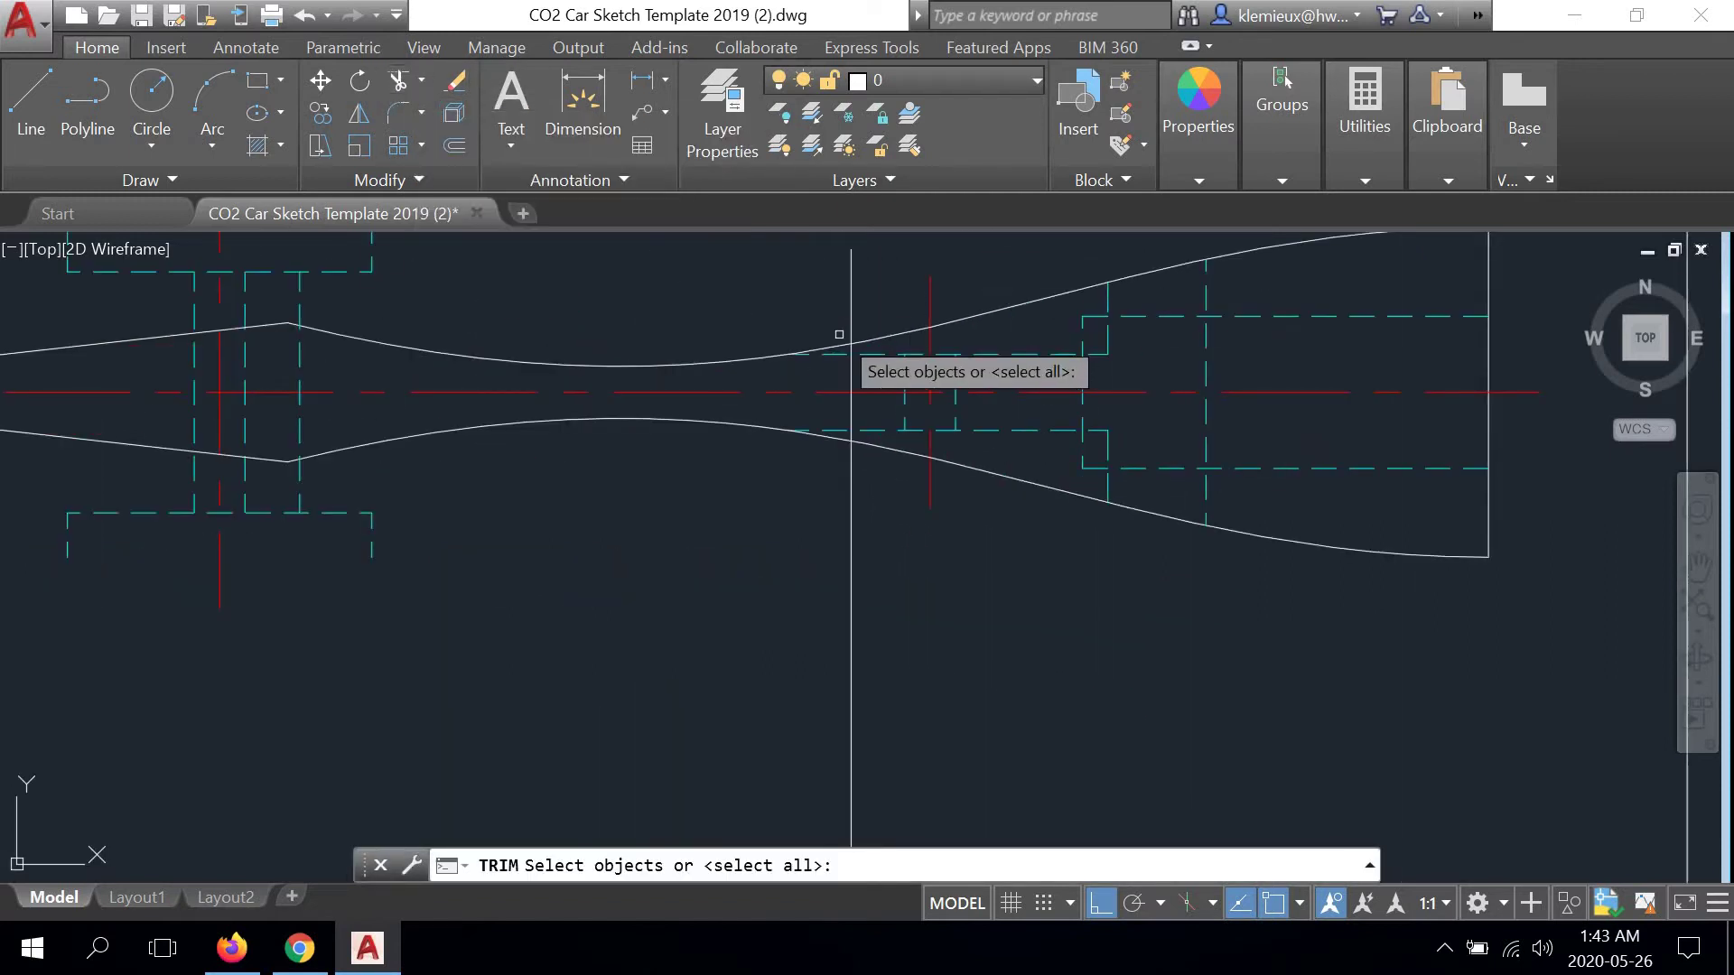
pyautogui.click(886, 339)
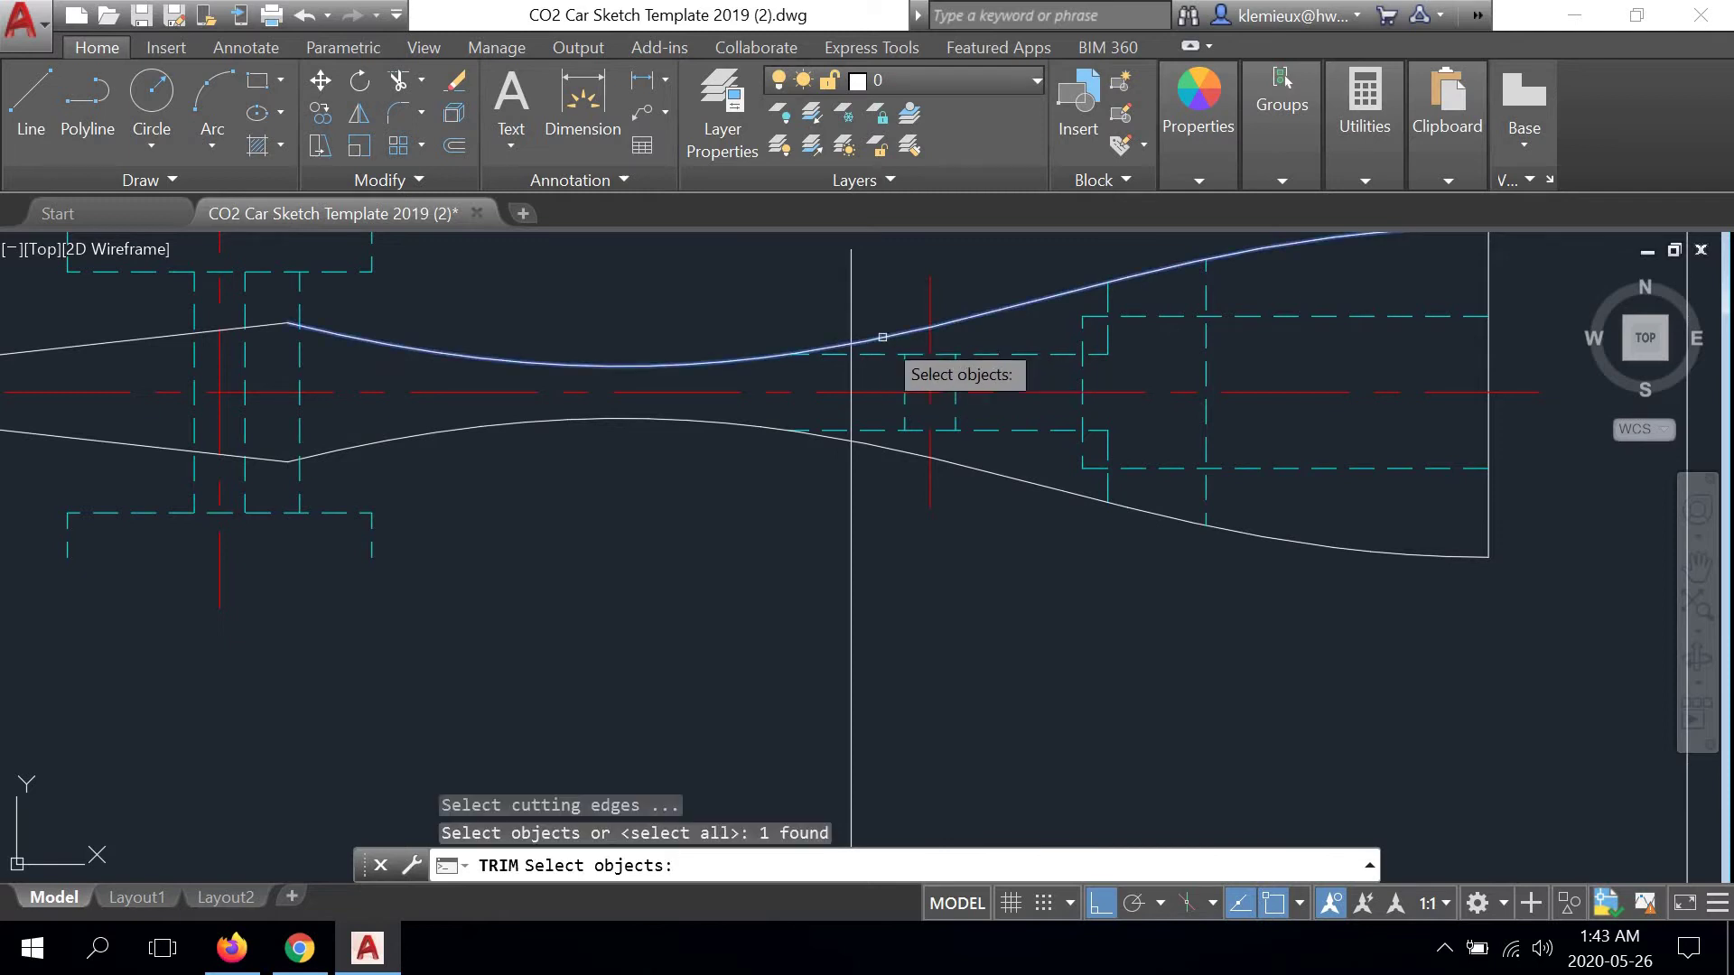
pyautogui.click(871, 445)
pyautogui.press('Return')
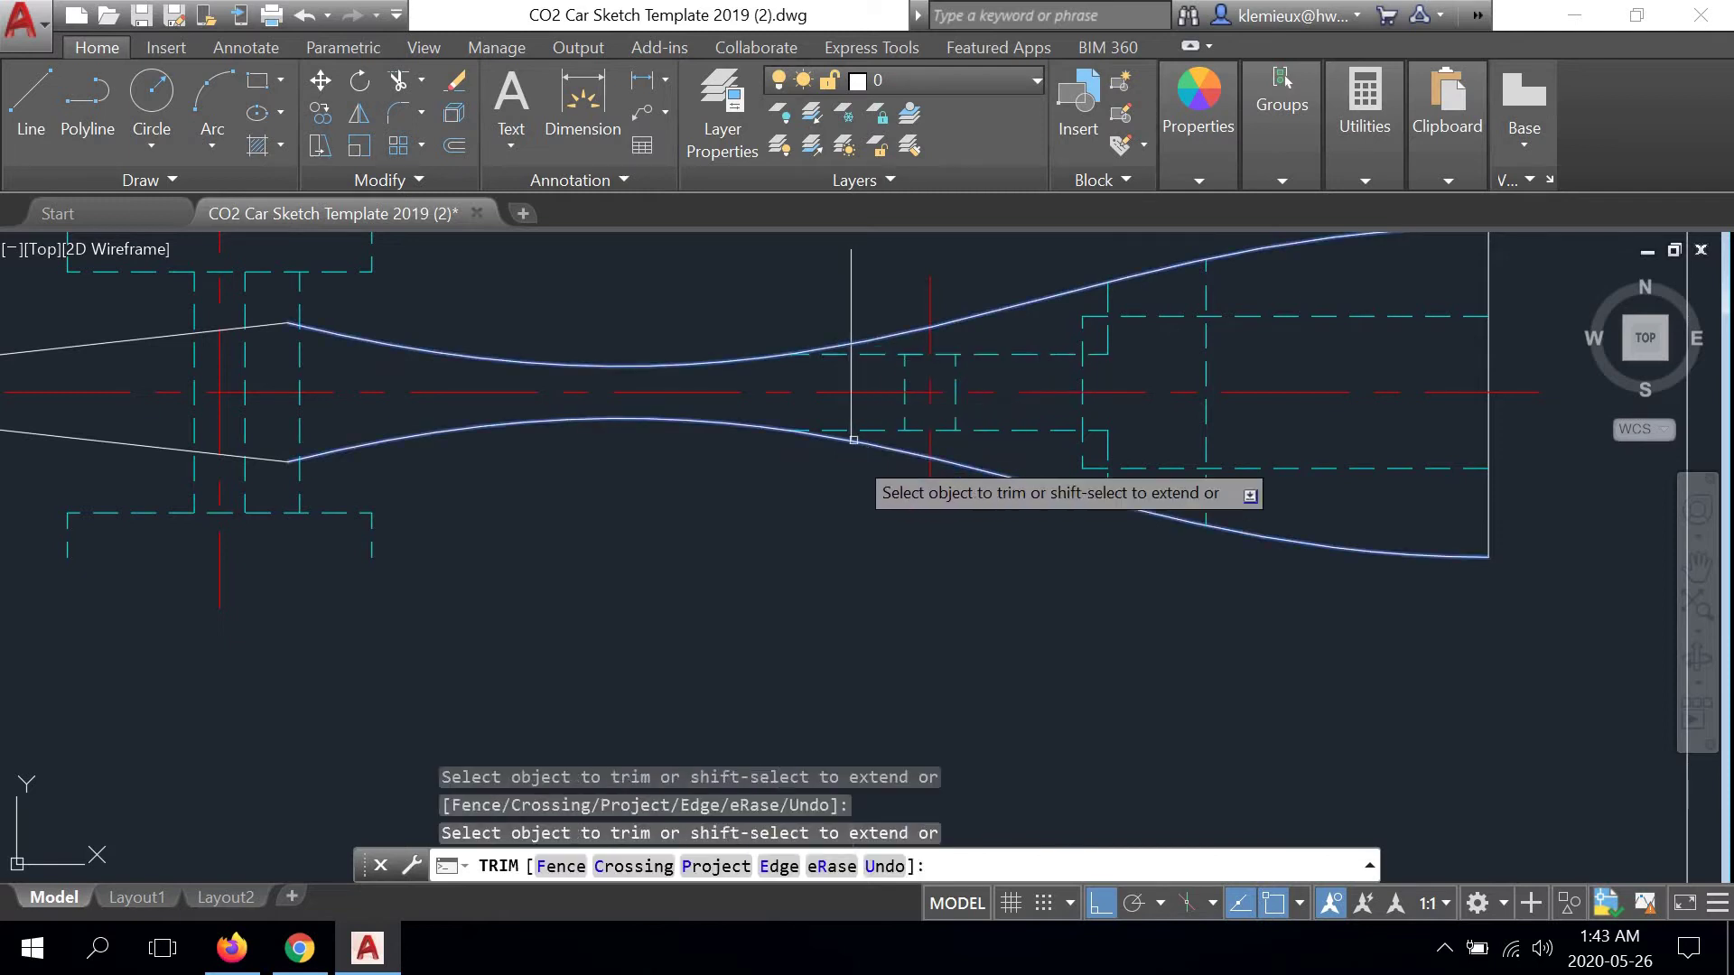
pyautogui.click(851, 287)
pyautogui.click(826, 289)
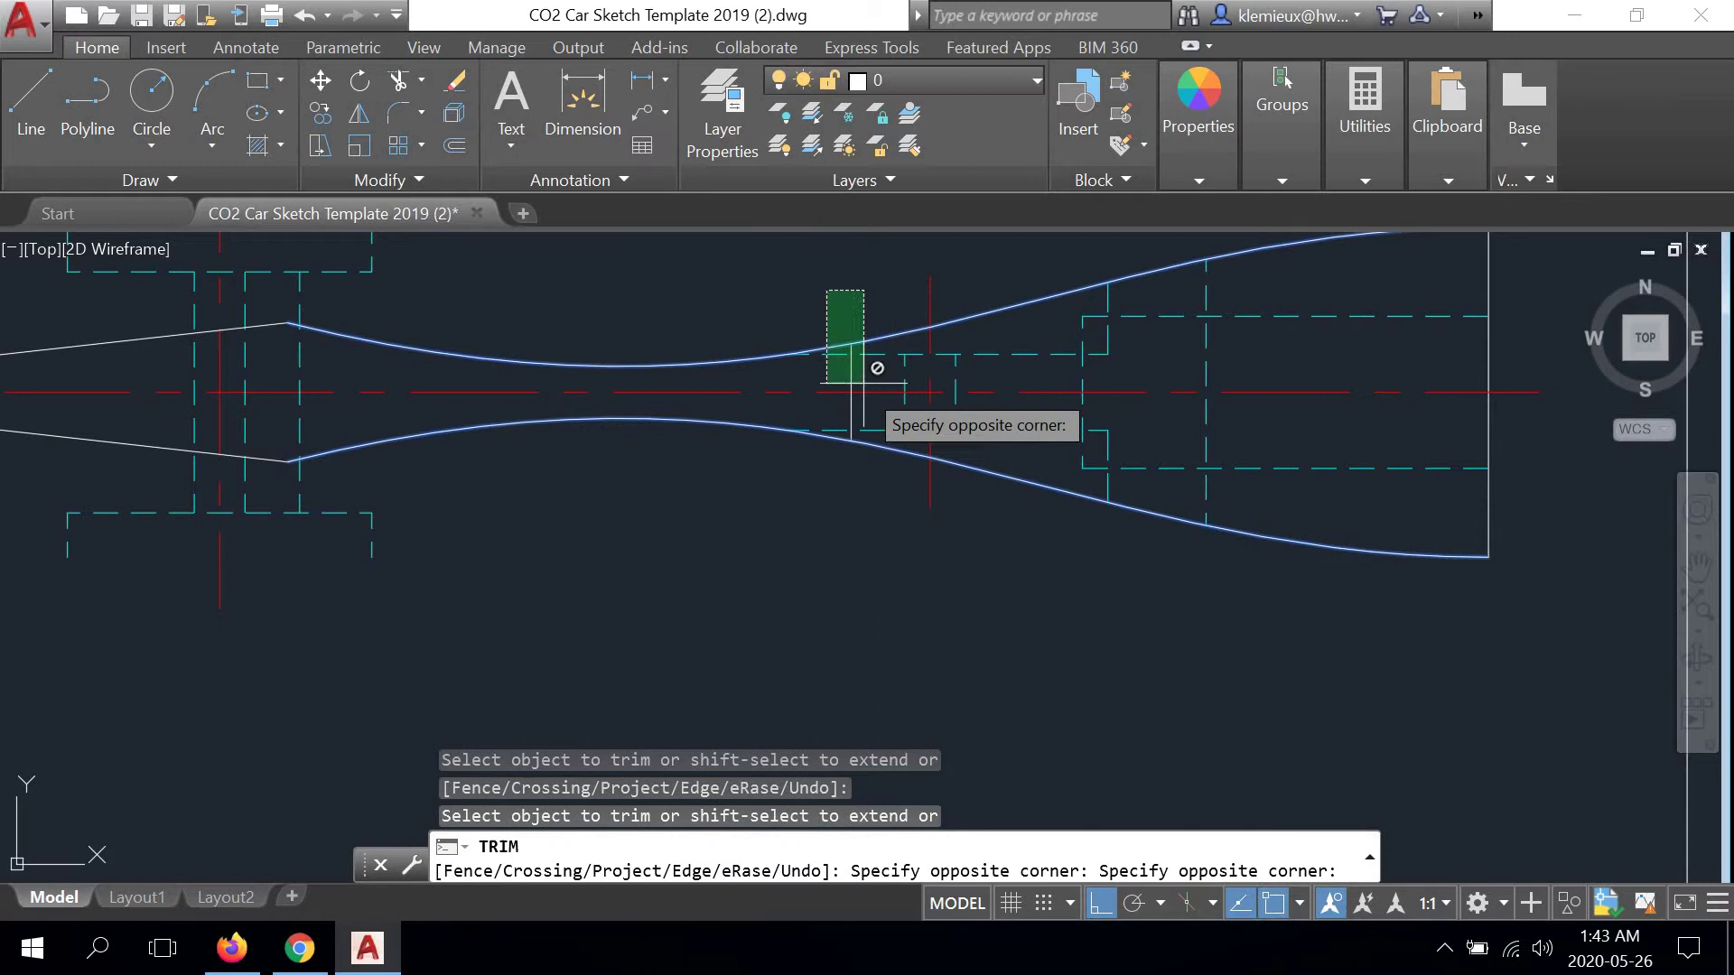
pyautogui.click(853, 278)
pyautogui.rightClick(858, 318)
pyautogui.click(862, 333)
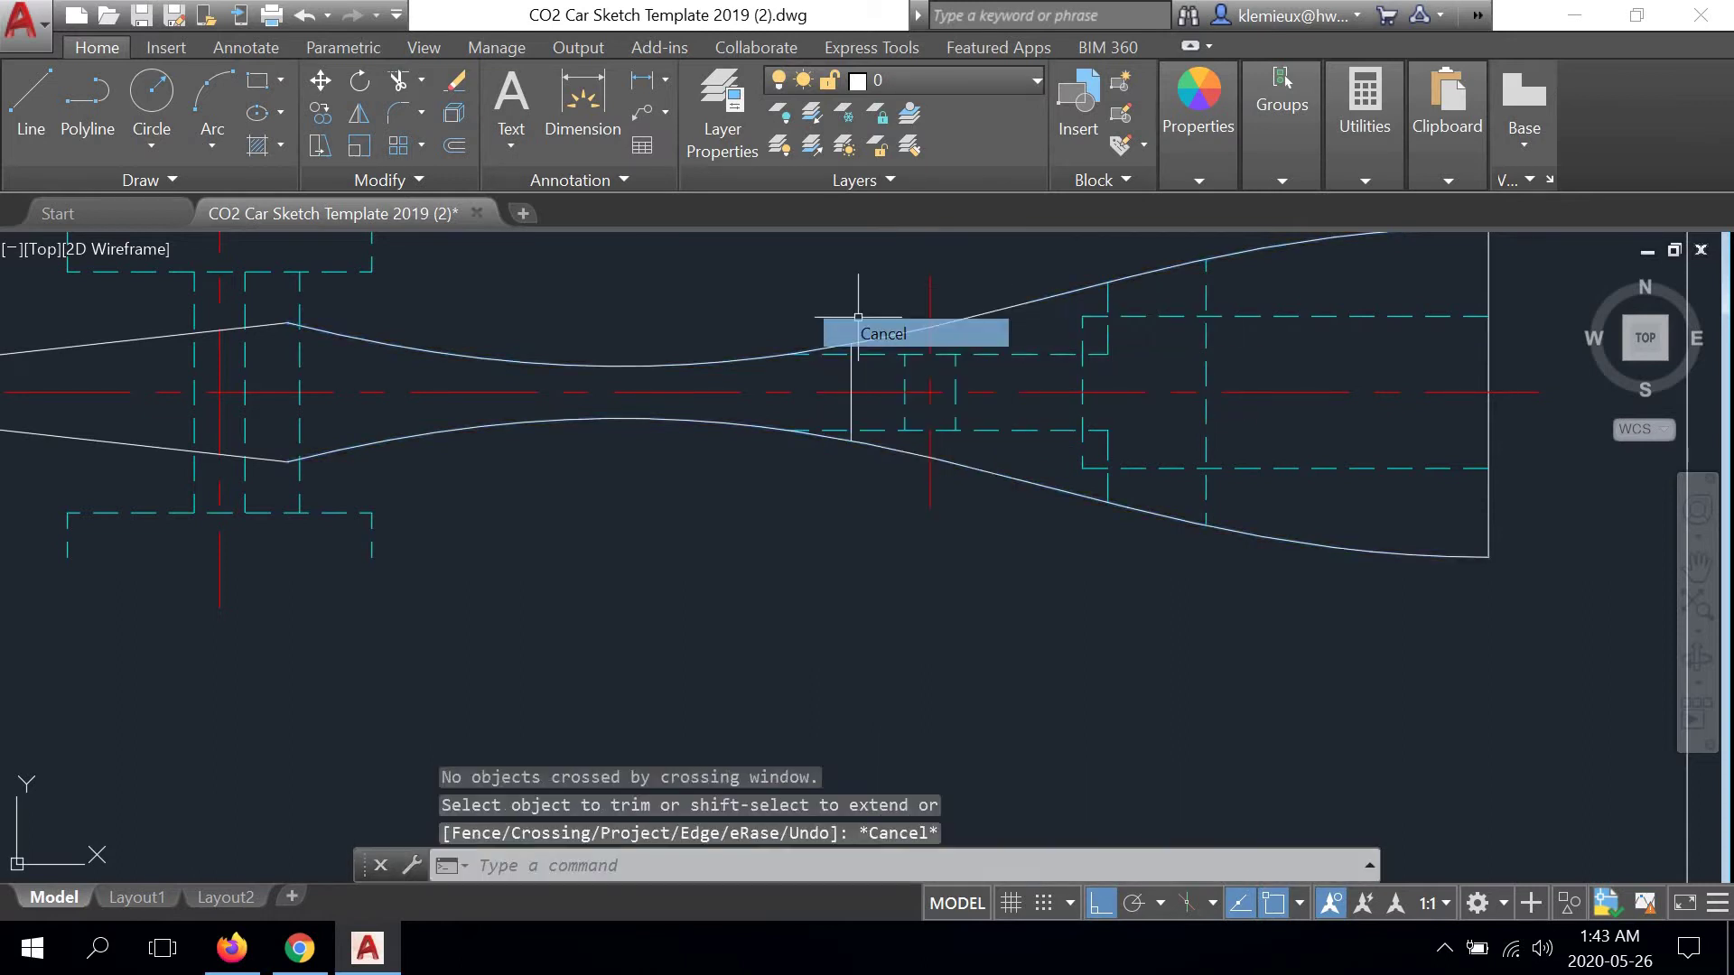
# Put the trimmed vertical line ahead of the top view's rear axle on the Hidden layer
pyautogui.click(851, 379)
pyautogui.click(959, 83)
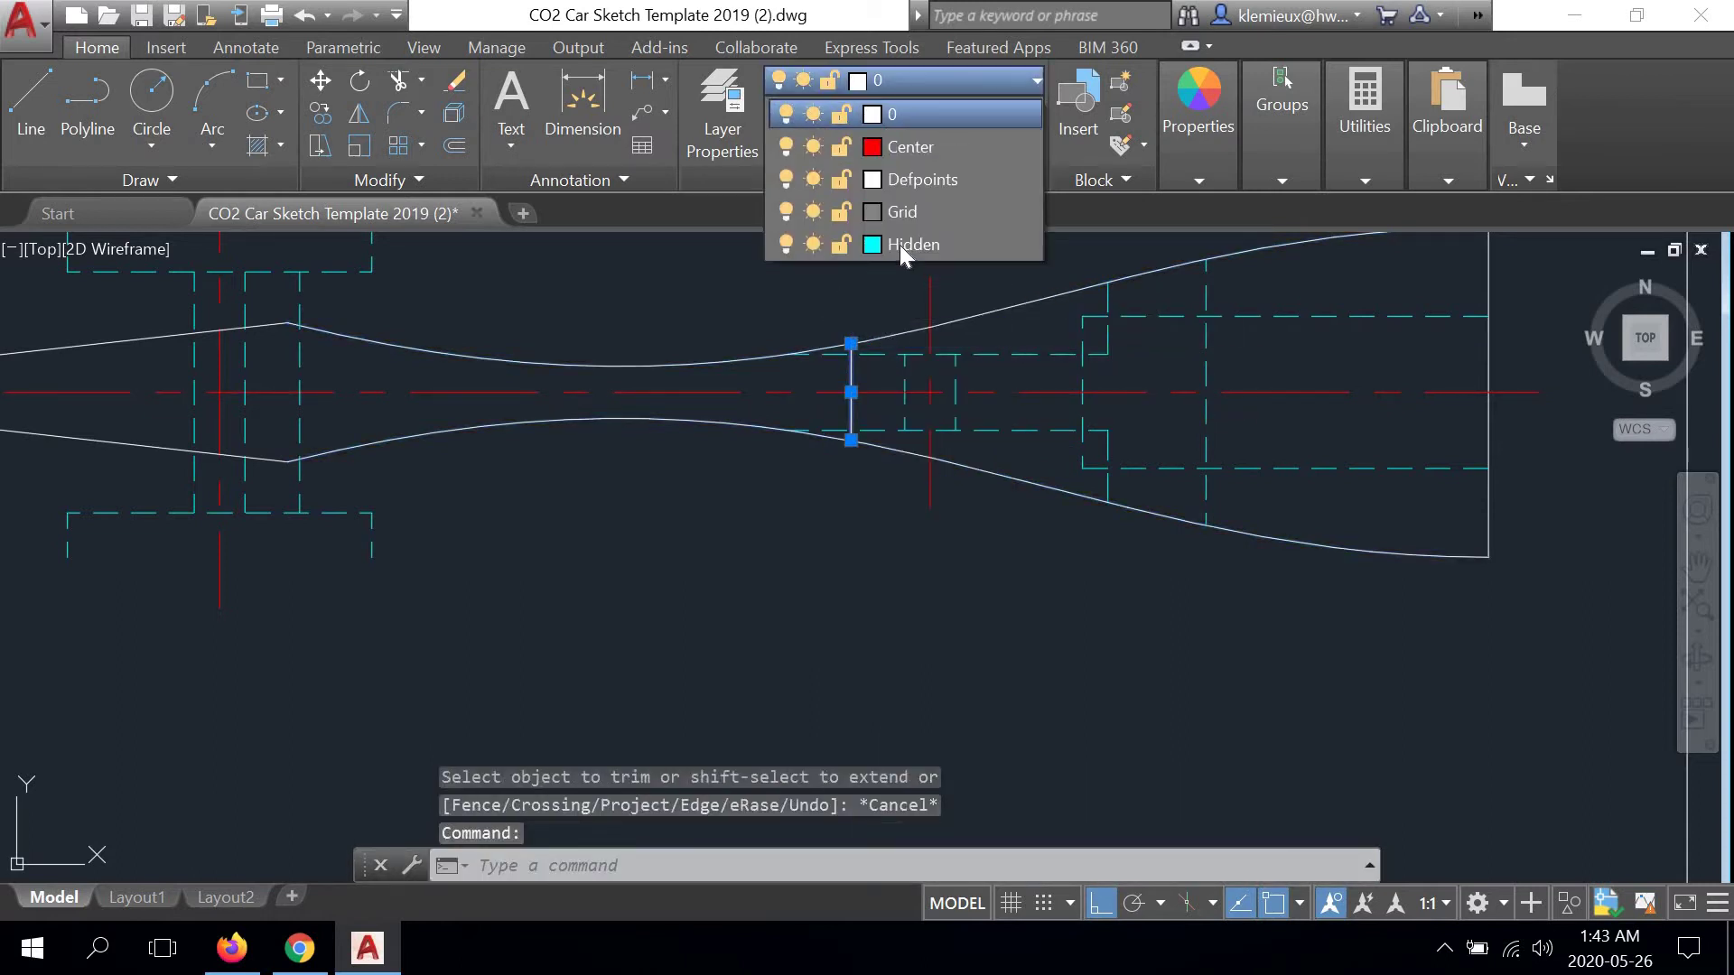
pyautogui.click(900, 244)
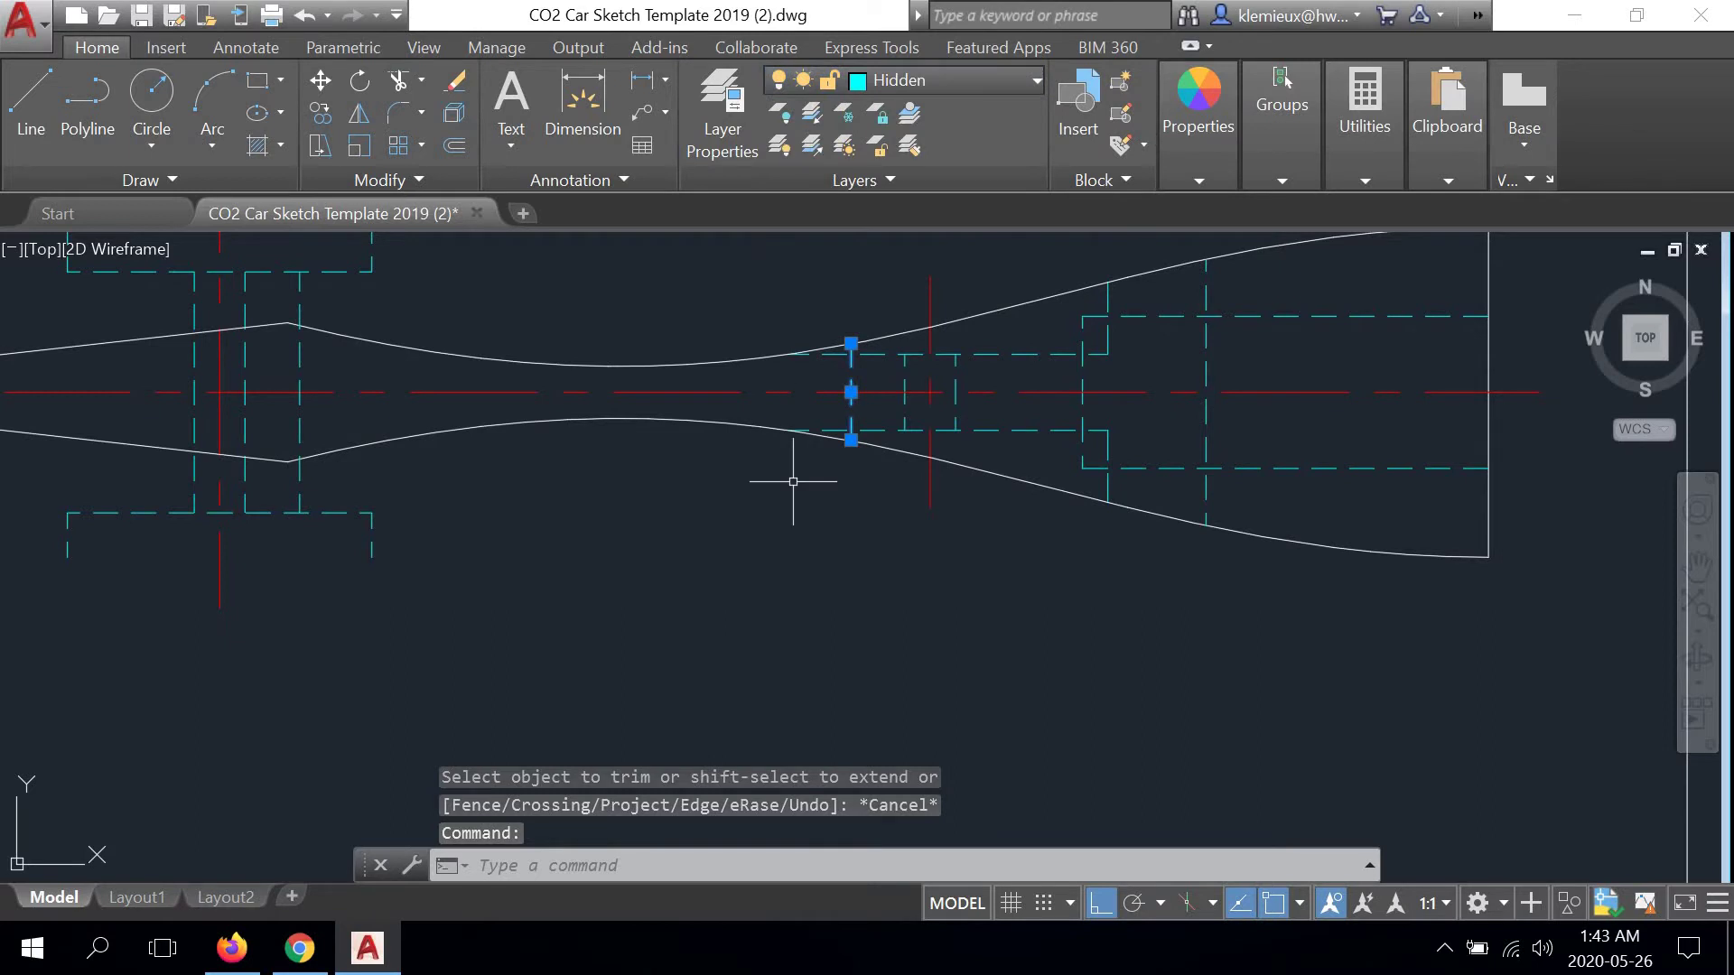
pyautogui.press('space')
pyautogui.rightClick(793, 485)
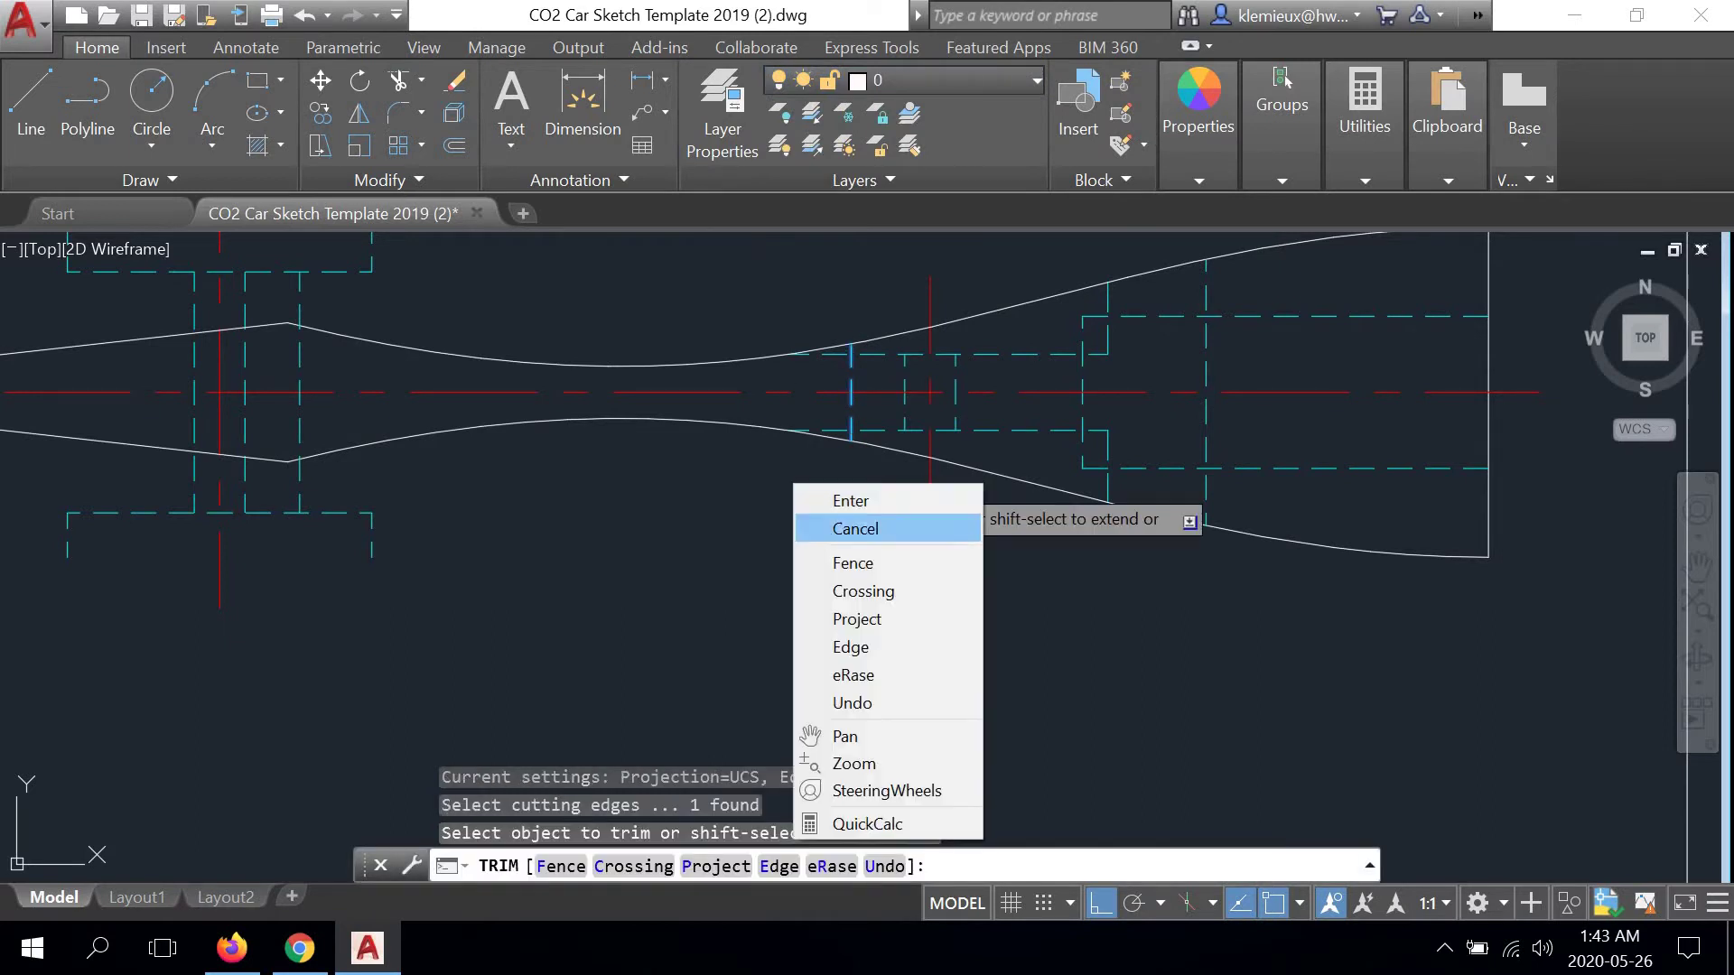
pyautogui.click(817, 525)
pyautogui.scroll(-2, 817, 522)
pyautogui.scroll(3, 846, 421)
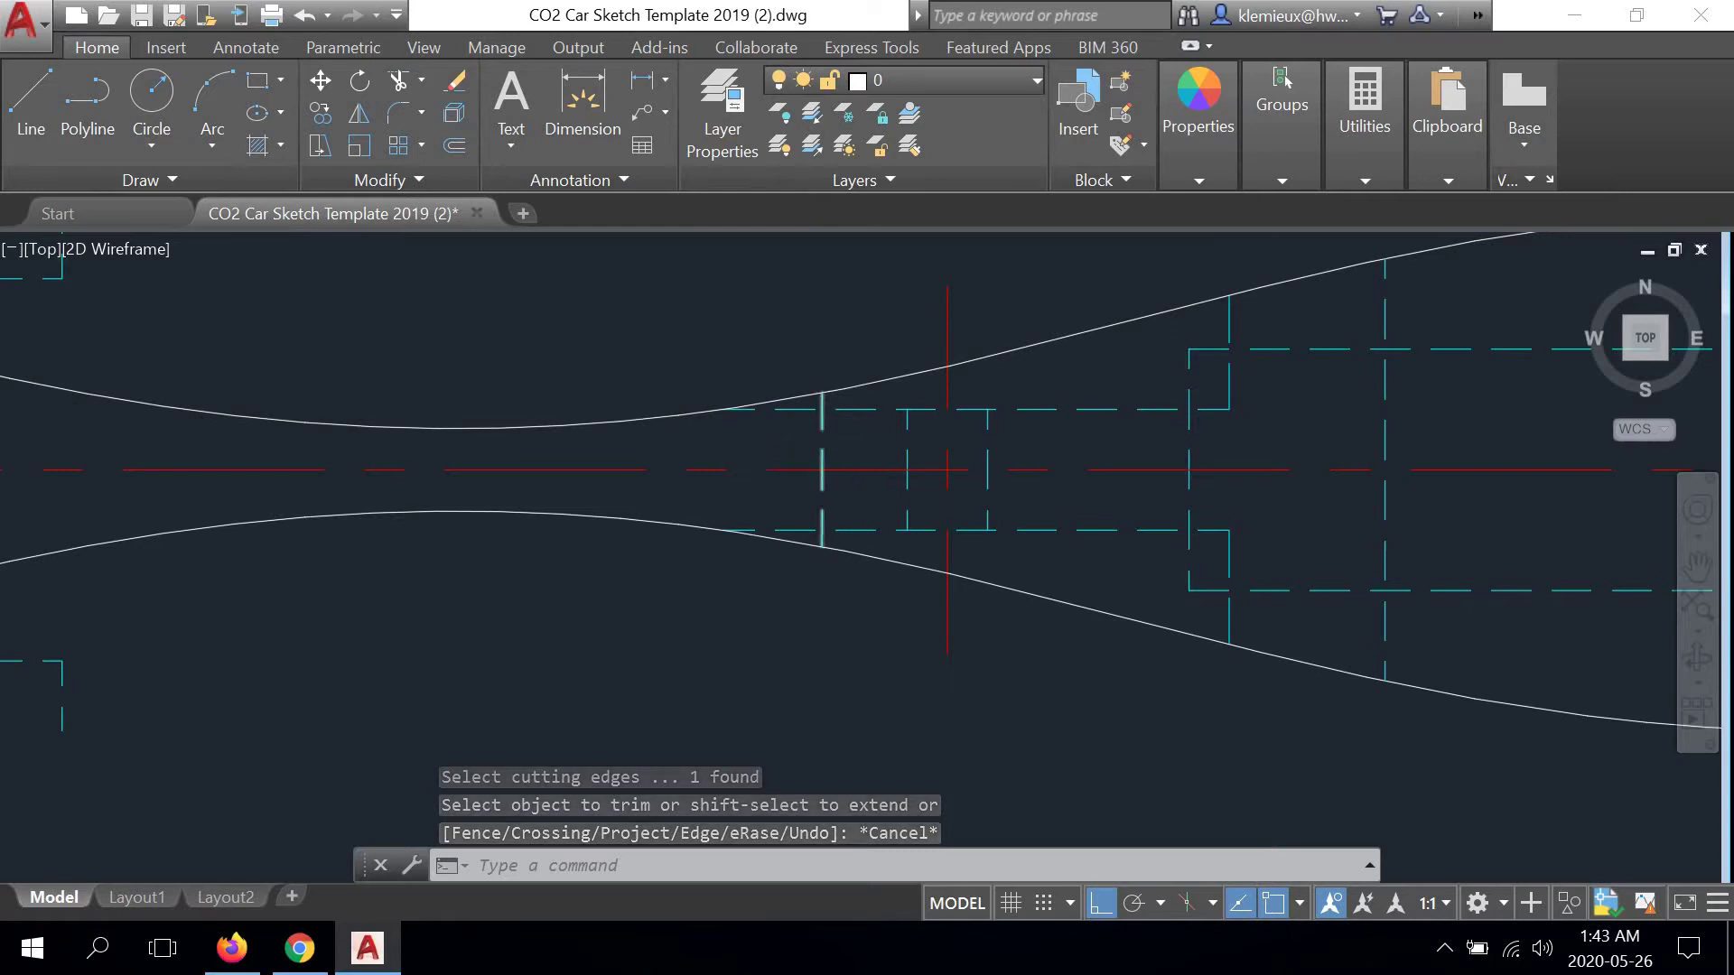
# Check the new hidden line's alignment with a temporary vertical line from the underside arch's rear end, and cancel the line
pyautogui.scroll(-5, 822, 397)
pyautogui.moveTo(855, 515); pyautogui.dragTo(826, 440, button='middle')
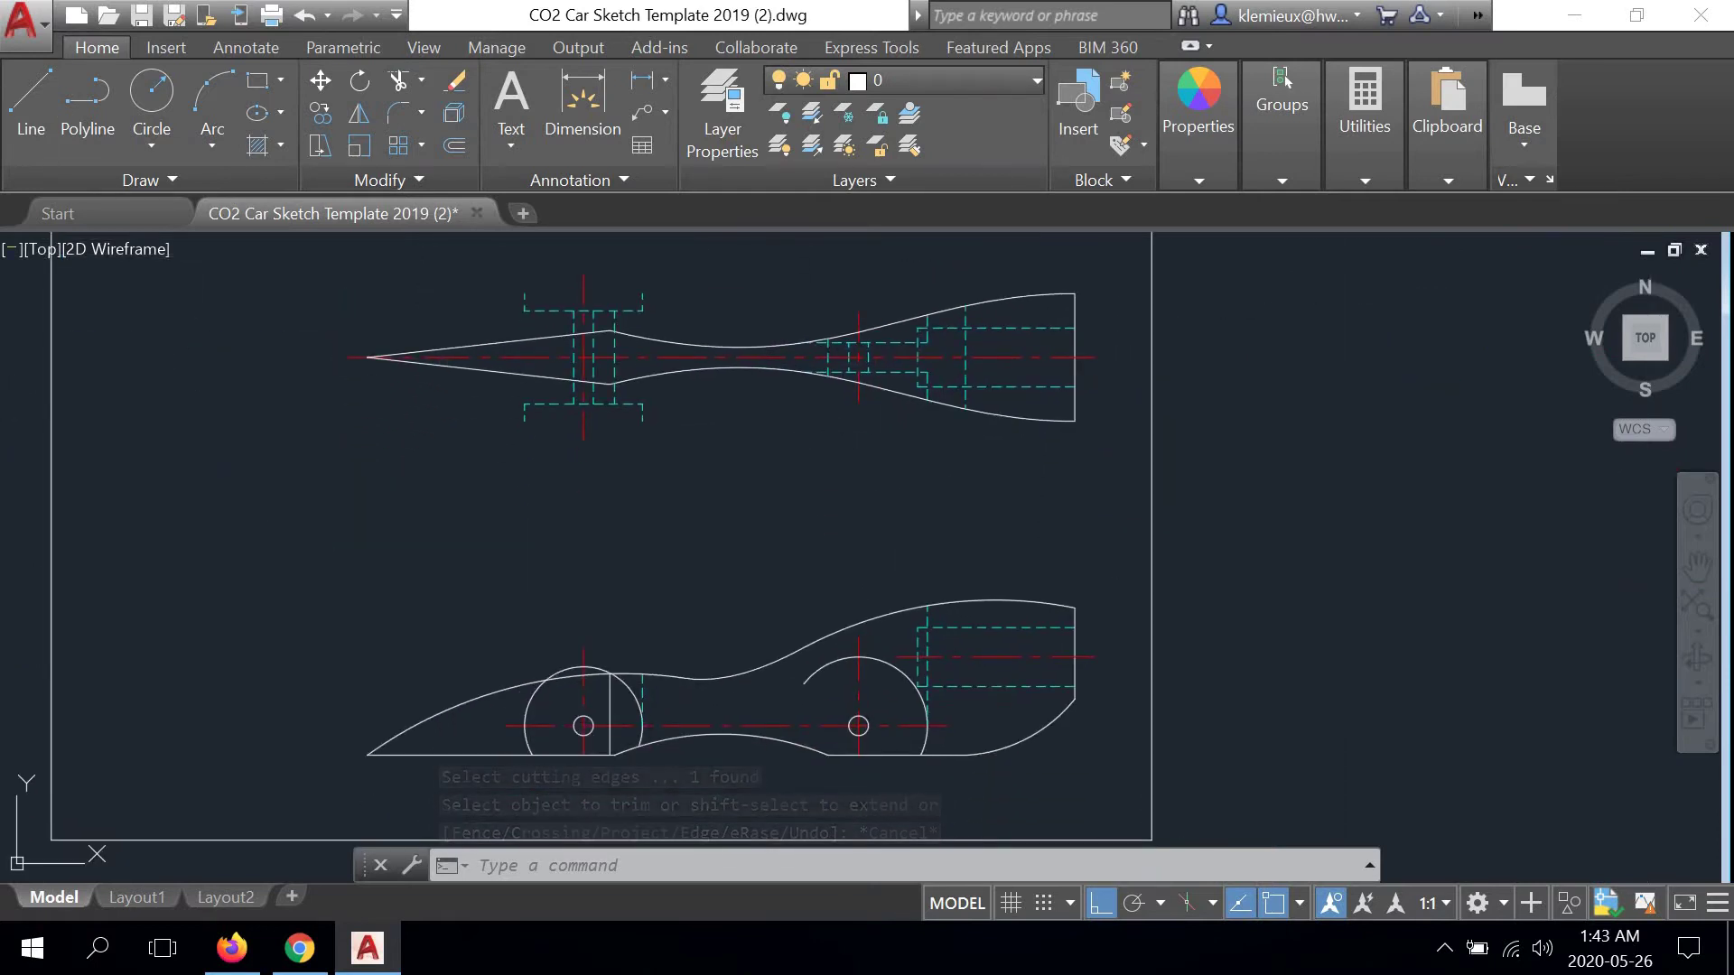
pyautogui.click(828, 755)
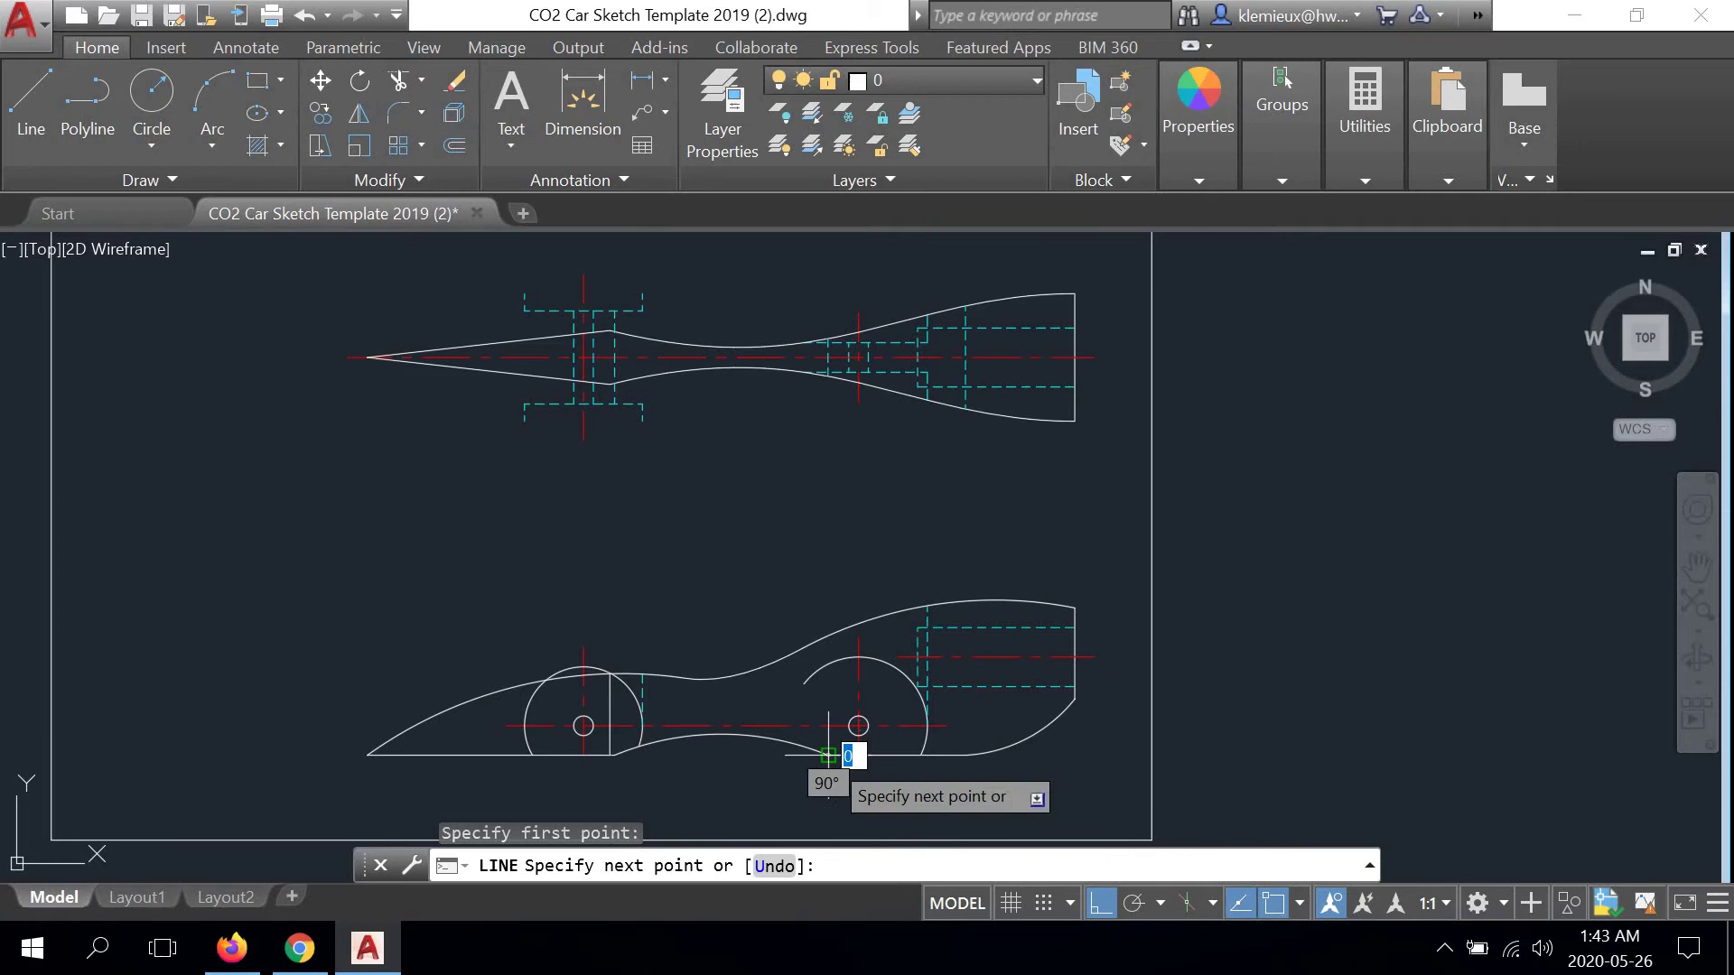
pyautogui.scroll(5, 836, 289)
pyautogui.scroll(-2, 903, 307)
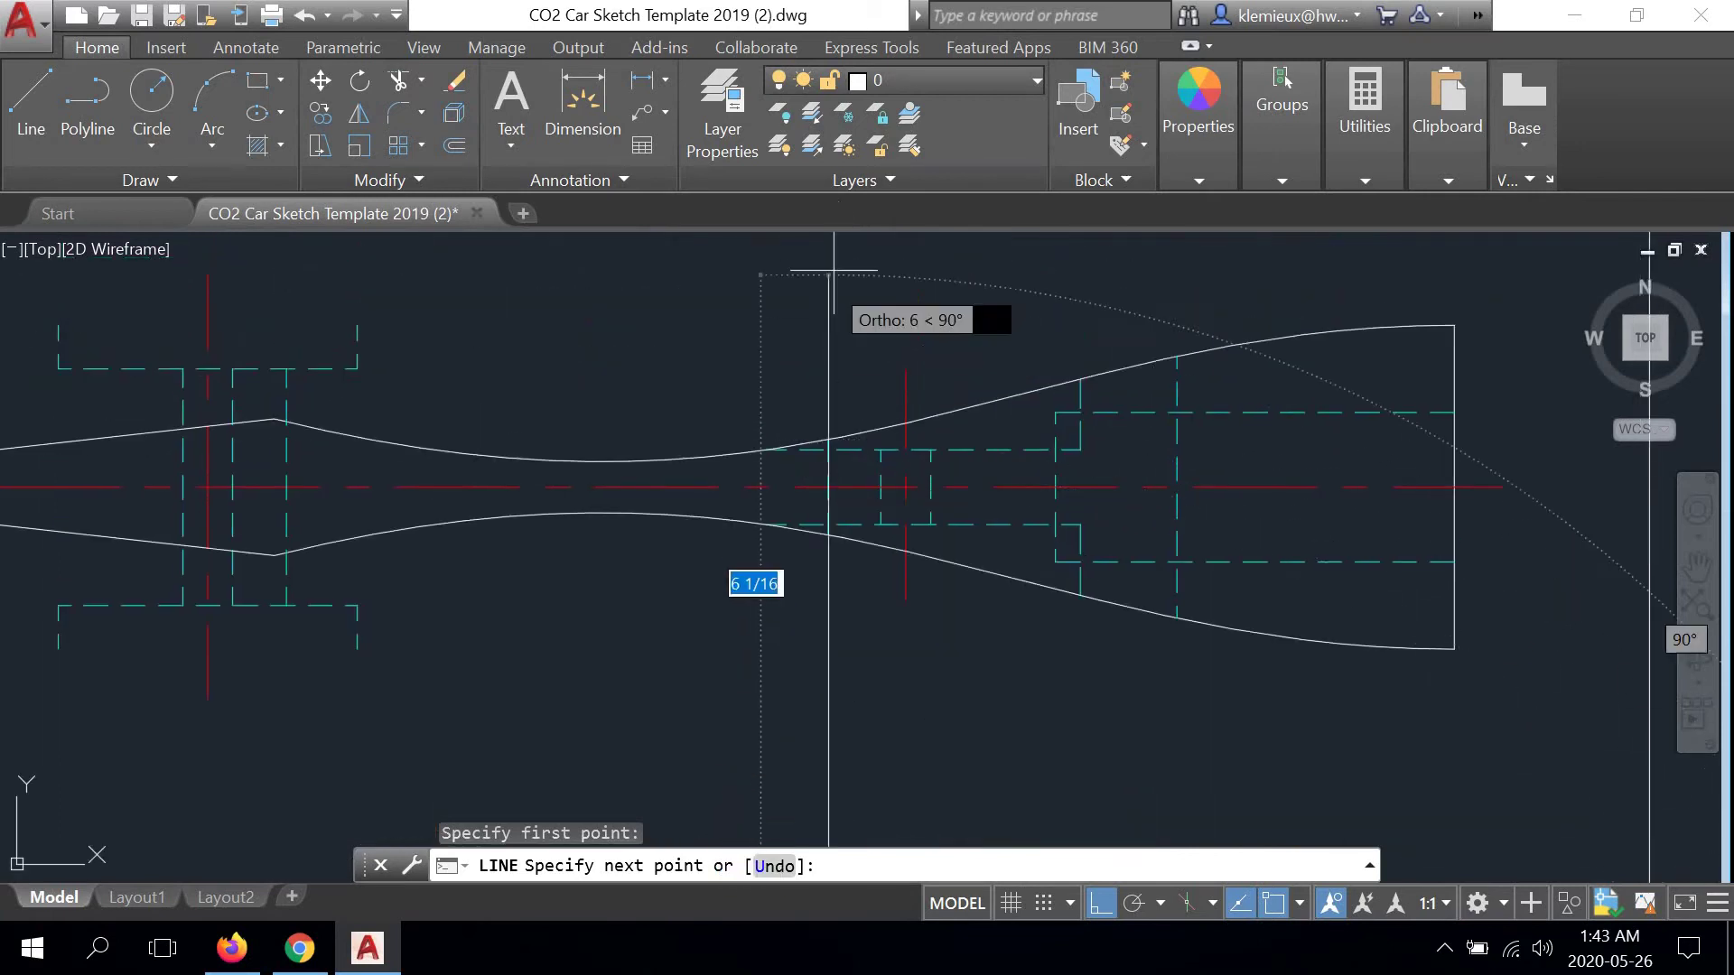
pyautogui.rightClick(932, 316)
pyautogui.click(929, 310)
pyautogui.scroll(-4, 813, 523)
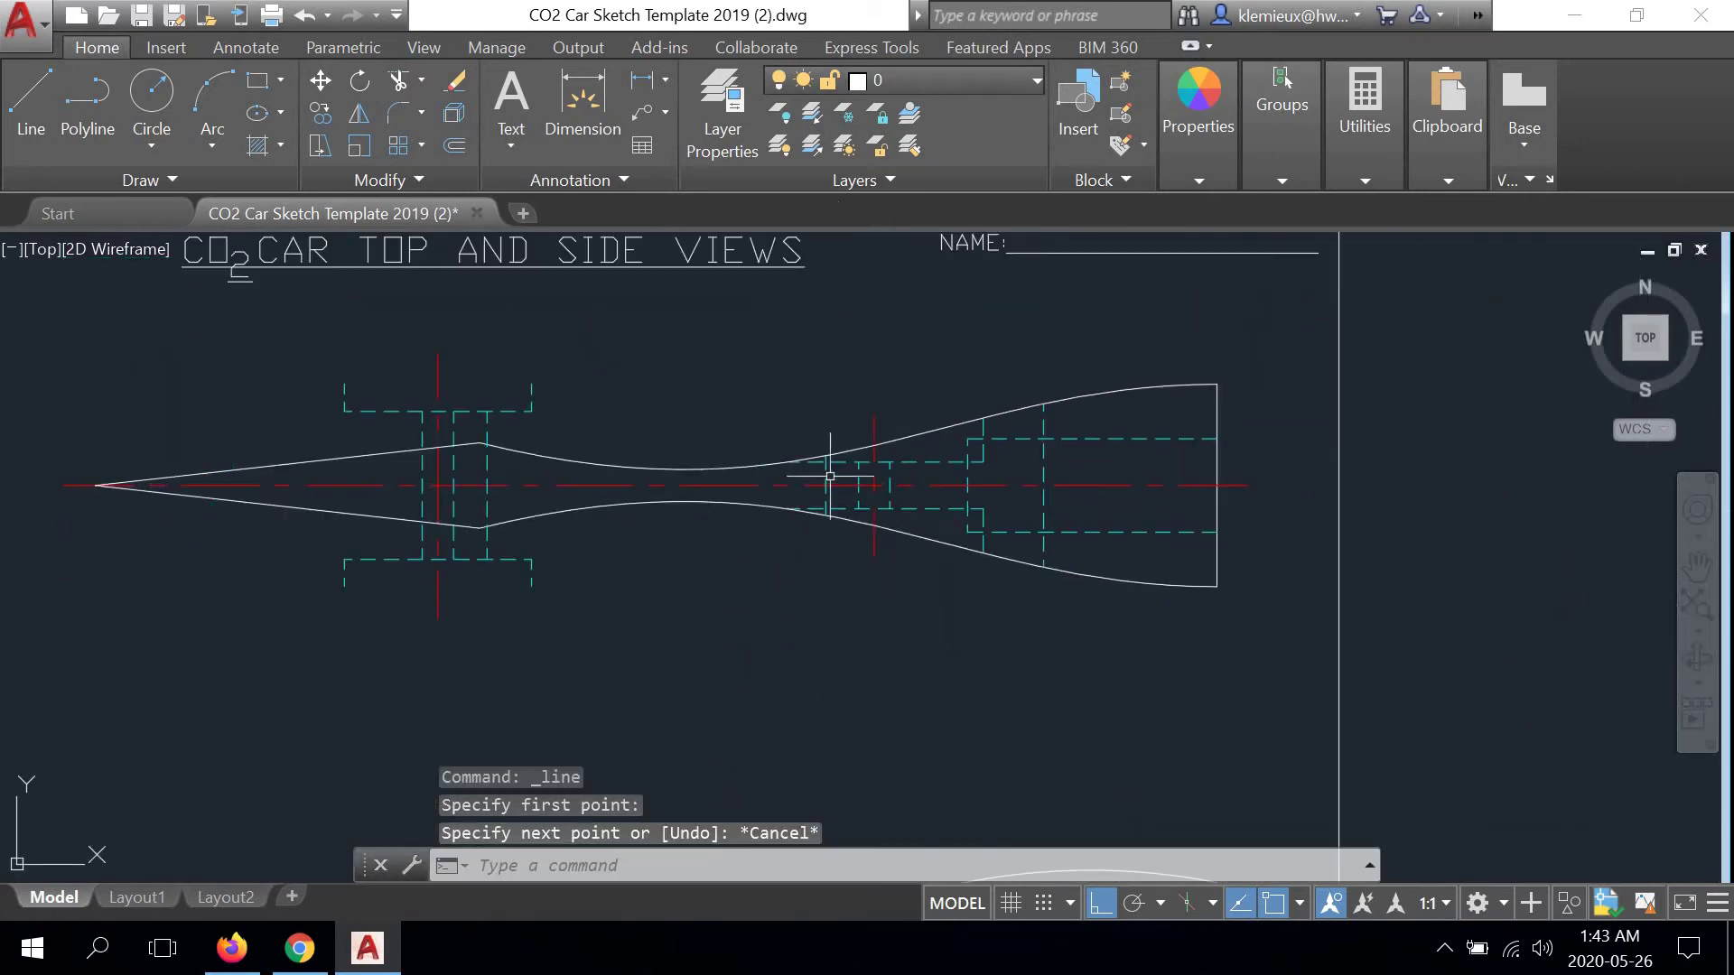
# Project a temporary vertical line up from the upper end of the front wheel's hidden edge to compare the views, and cancel it
pyautogui.moveTo(787, 498)
pyautogui.mouseDown(button='middle')
pyautogui.moveTo(794, 530)
pyautogui.moveTo(859, 442)
pyautogui.moveTo(914, 457)
pyautogui.mouseUp(button='middle')
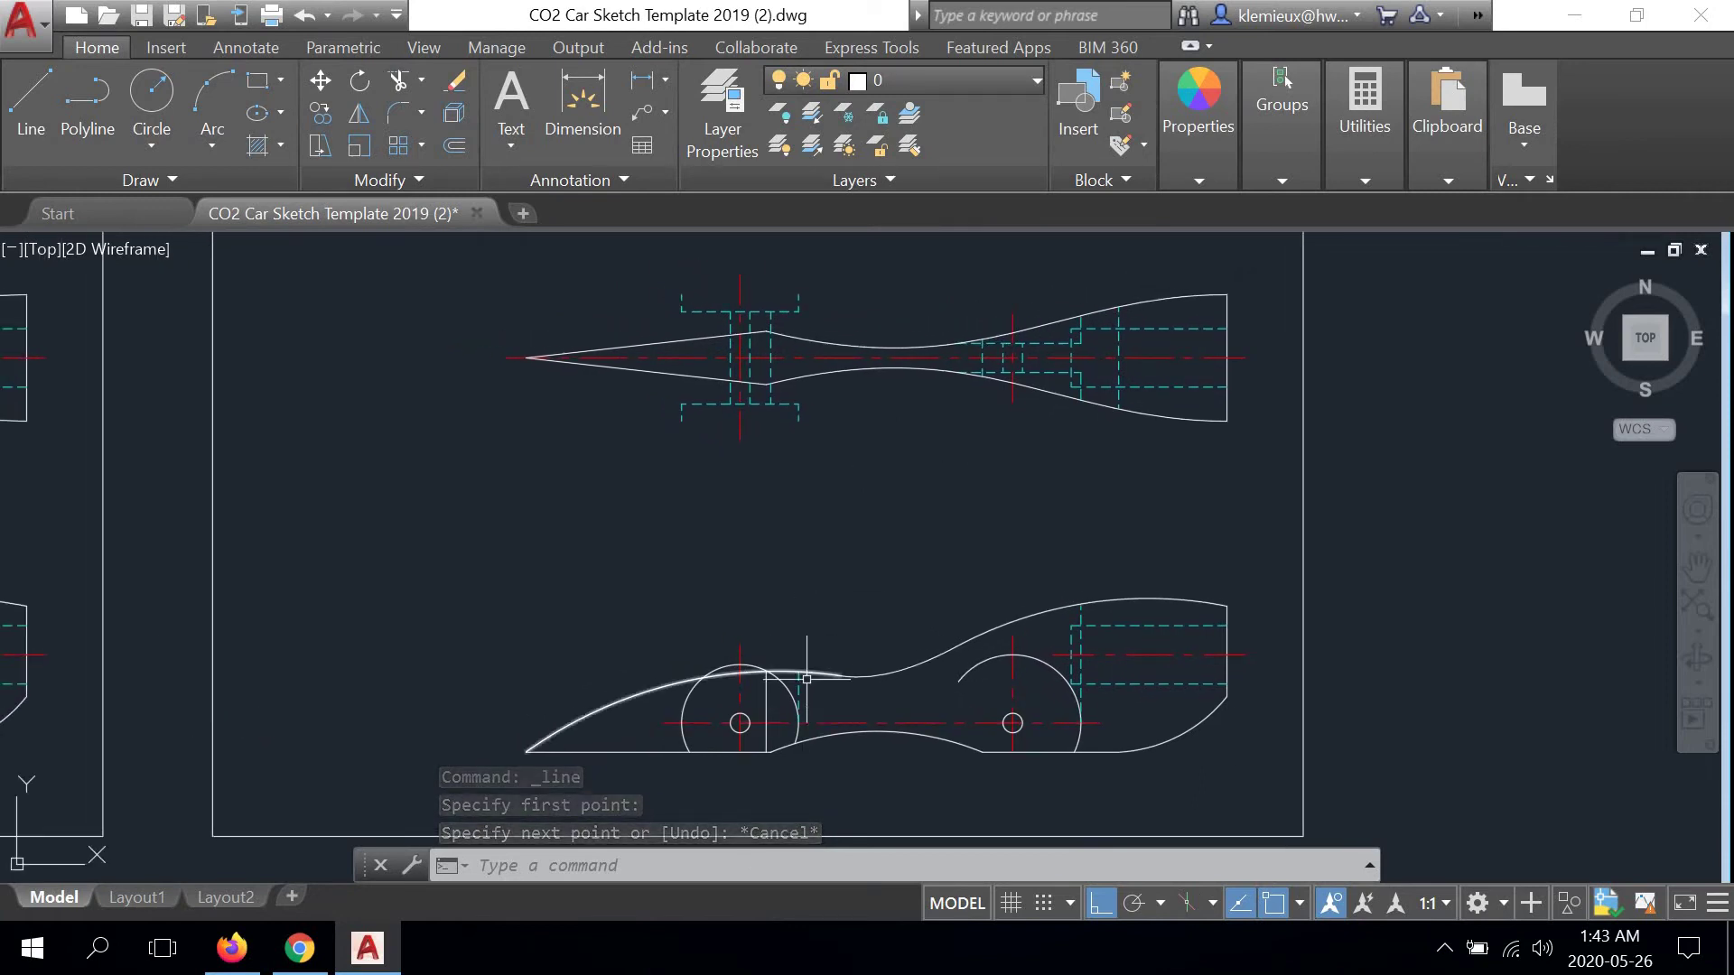
pyautogui.scroll(2, 817, 707)
pyautogui.moveTo(697, 675); pyautogui.dragTo(668, 607, button='middle')
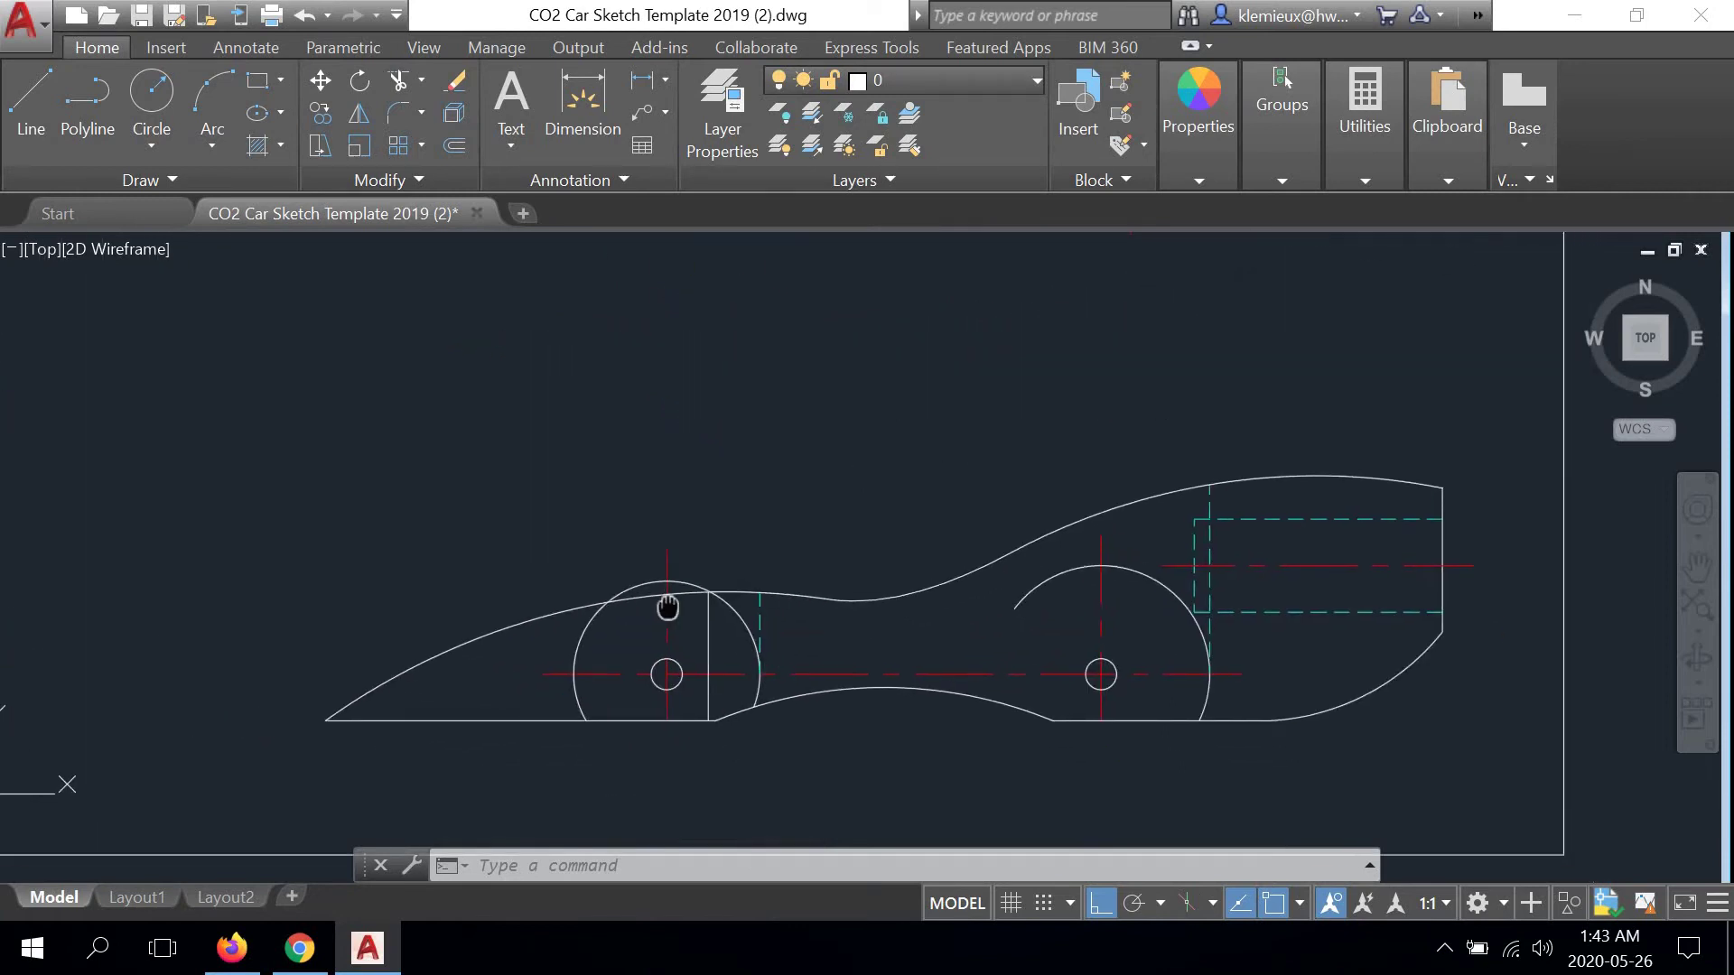
pyautogui.scroll(-2, 779, 601)
pyautogui.click(31, 100)
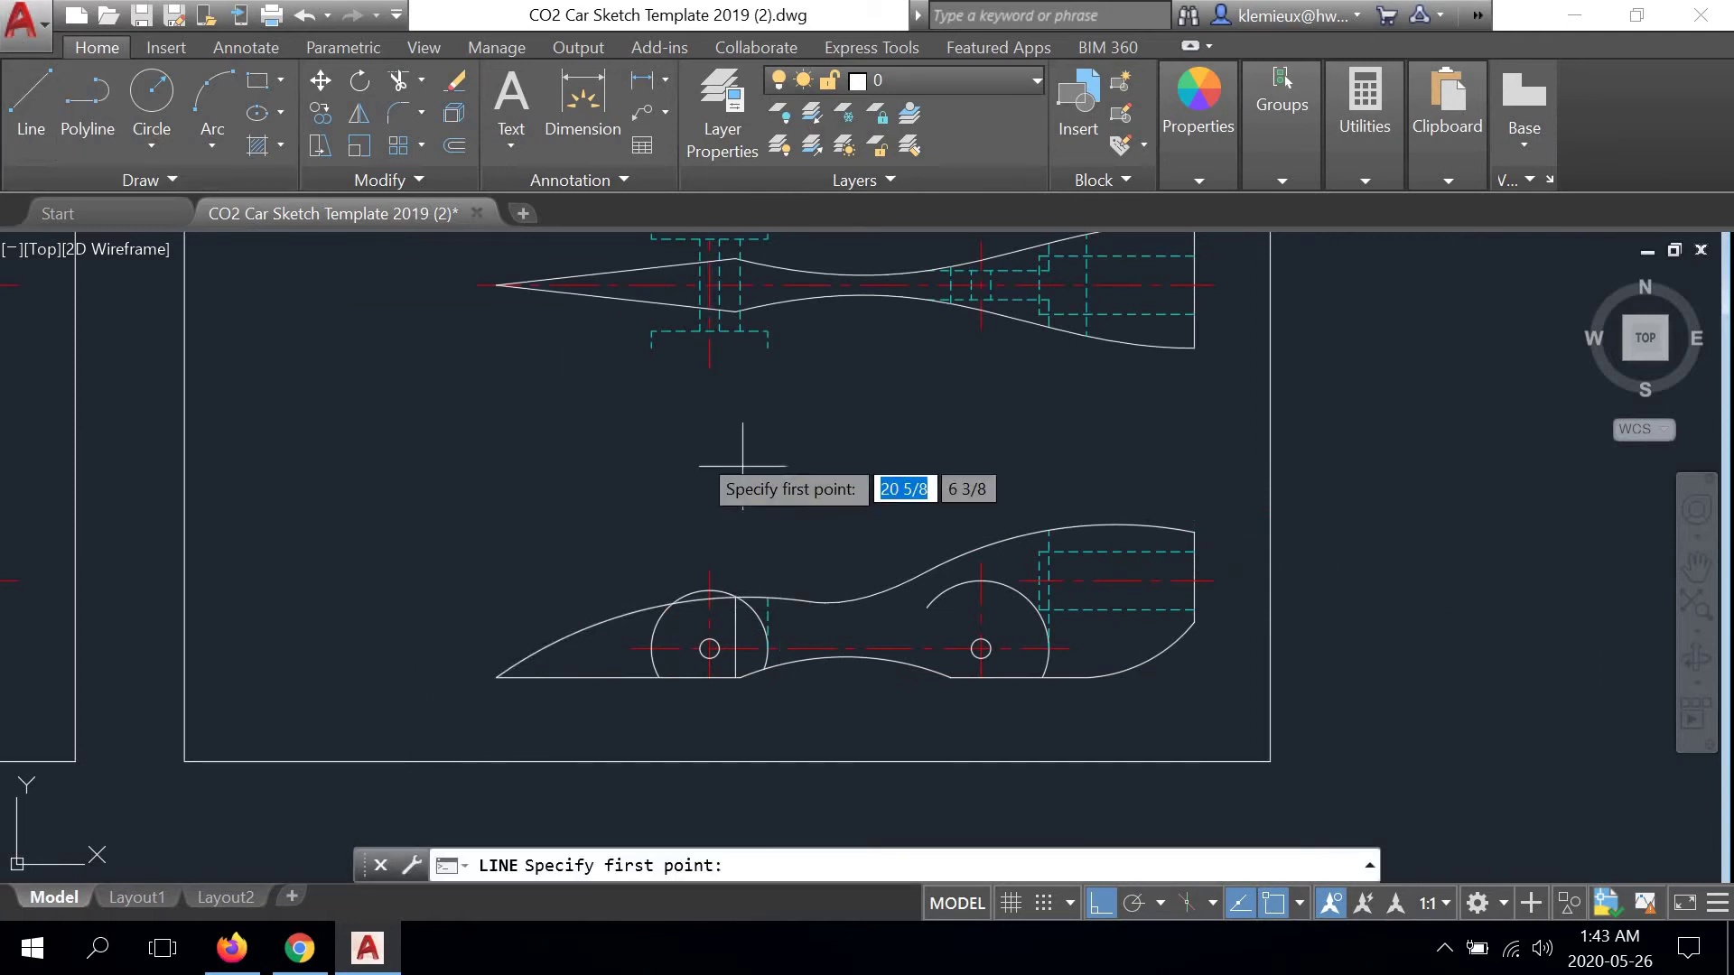
pyautogui.scroll(5, 761, 579)
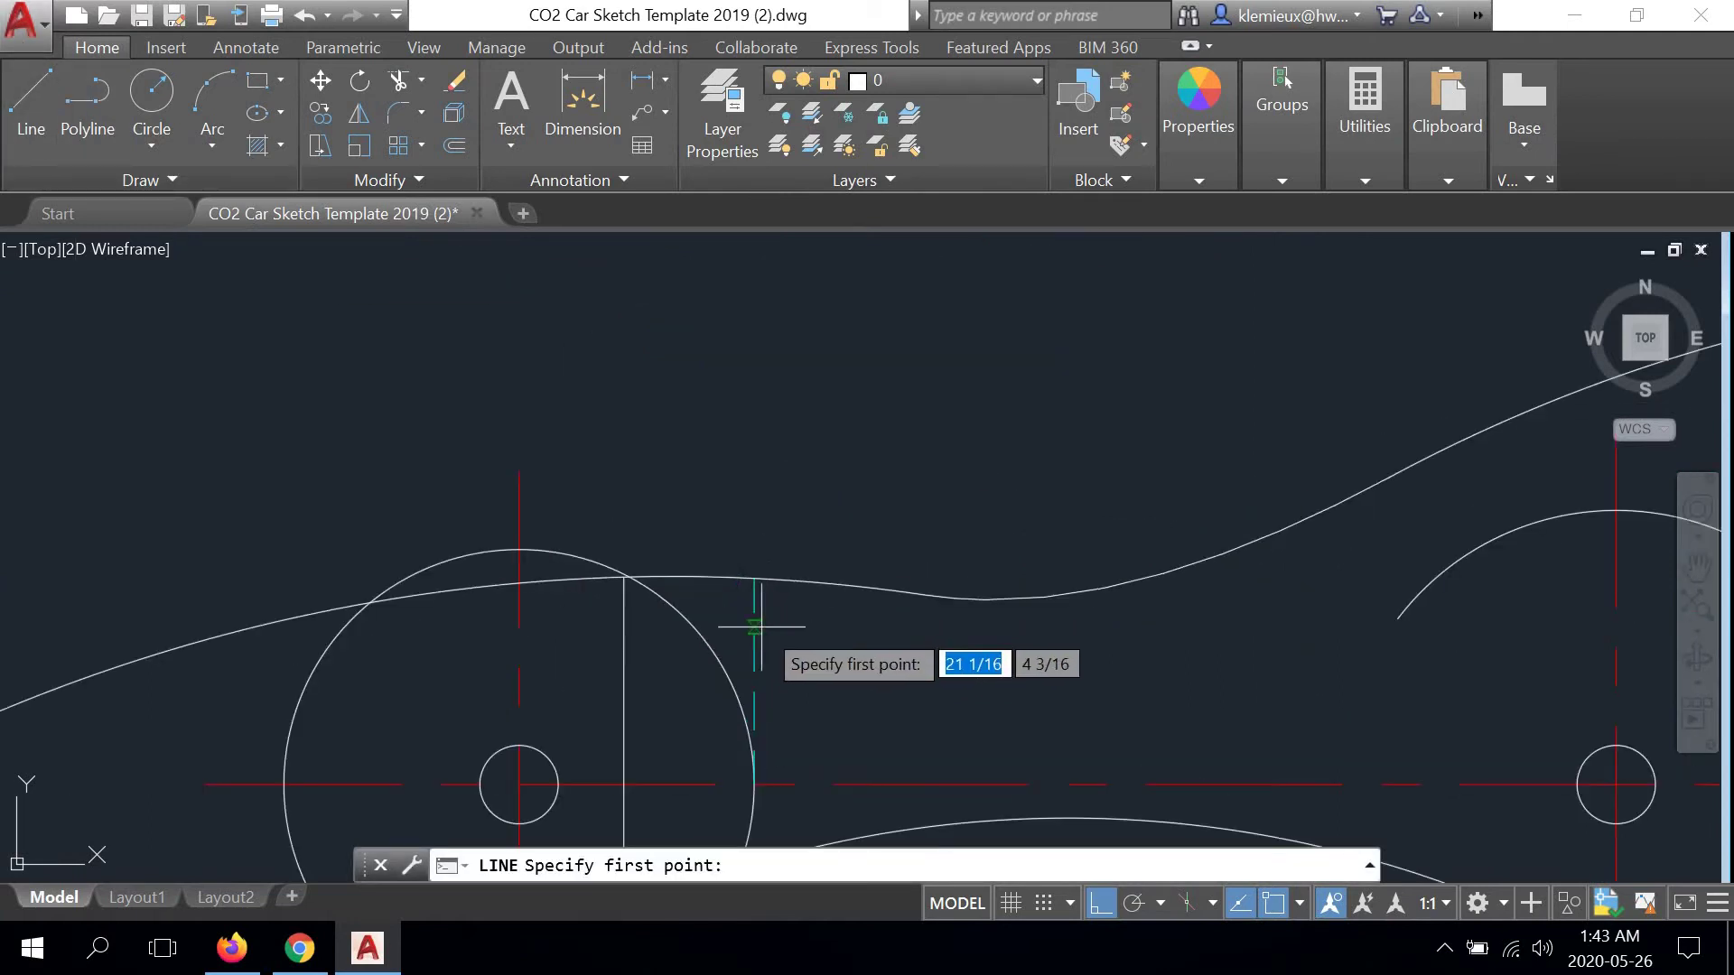
pyautogui.click(754, 578)
pyautogui.scroll(-3, 774, 406)
pyautogui.moveTo(778, 90); pyautogui.dragTo(786, 415, button='middle')
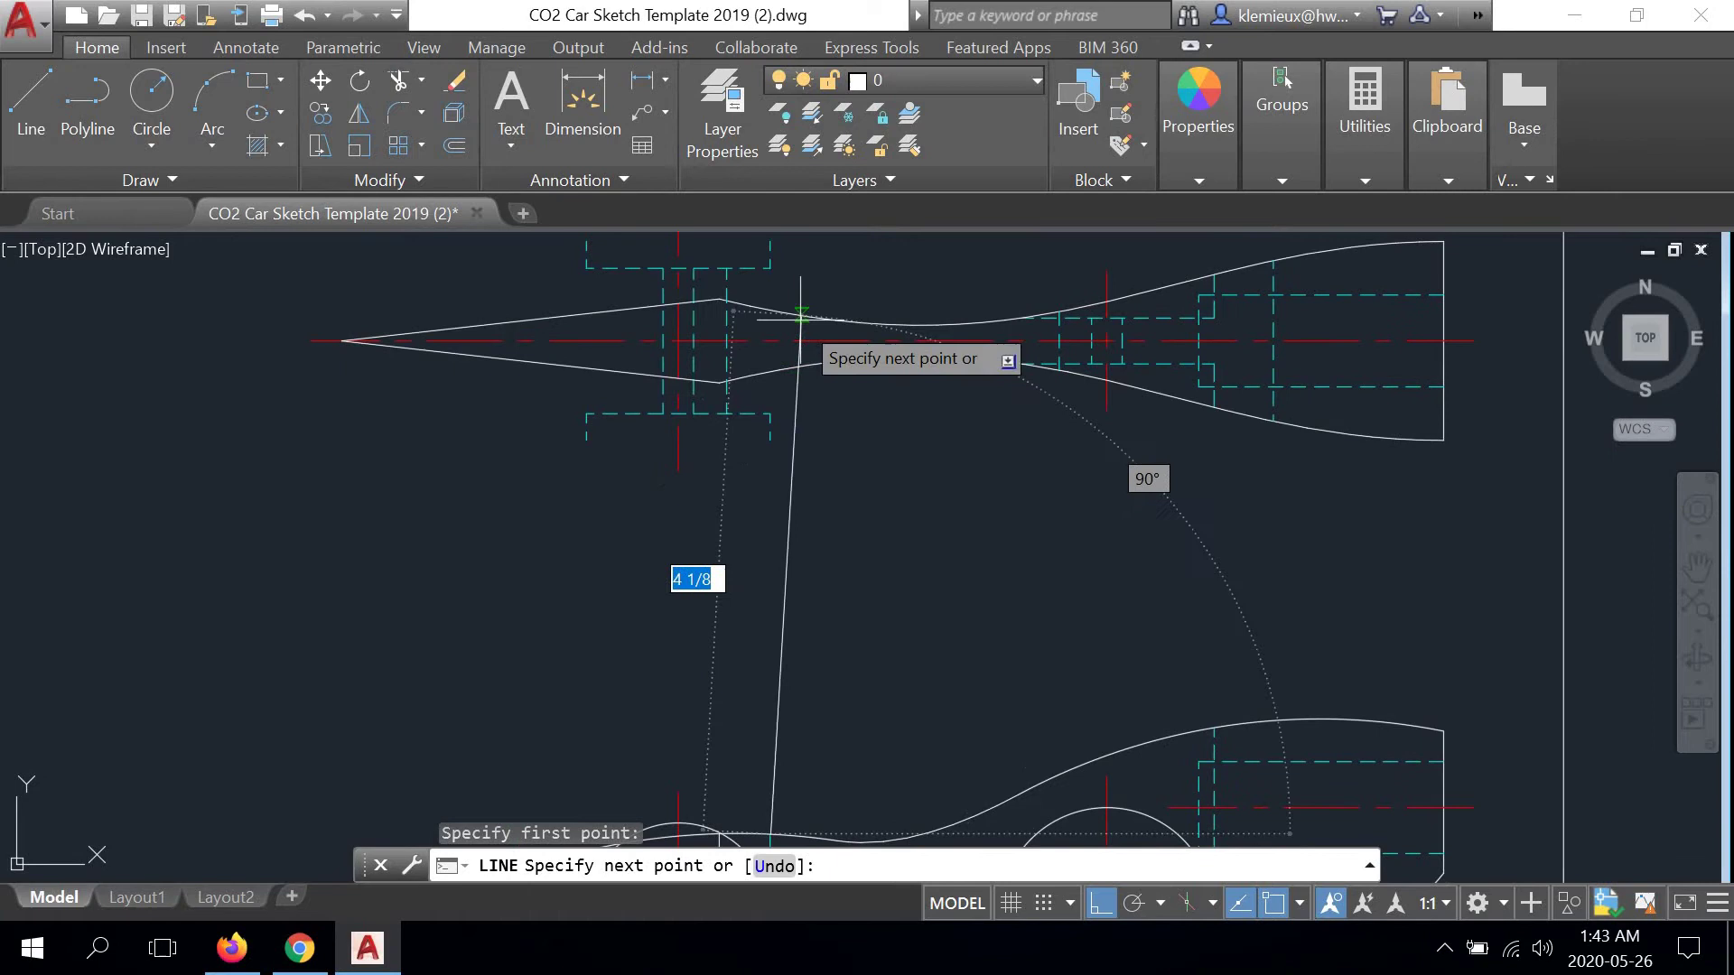
pyautogui.scroll(2, 770, 257)
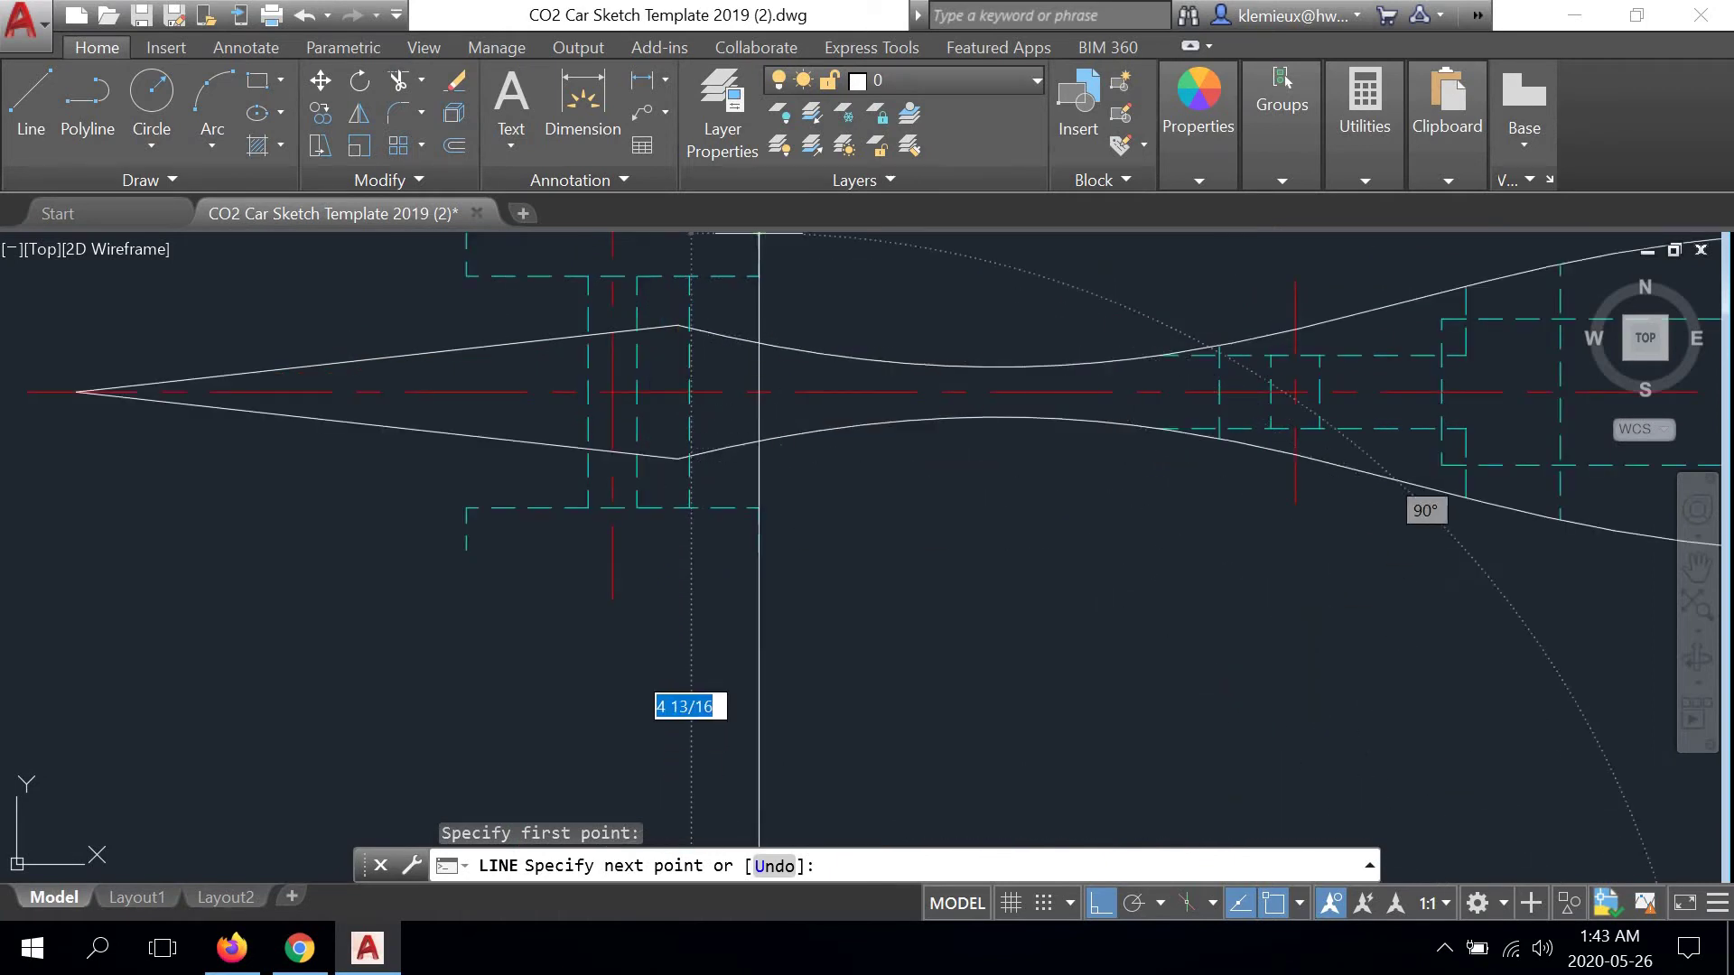
pyautogui.rightClick(859, 555)
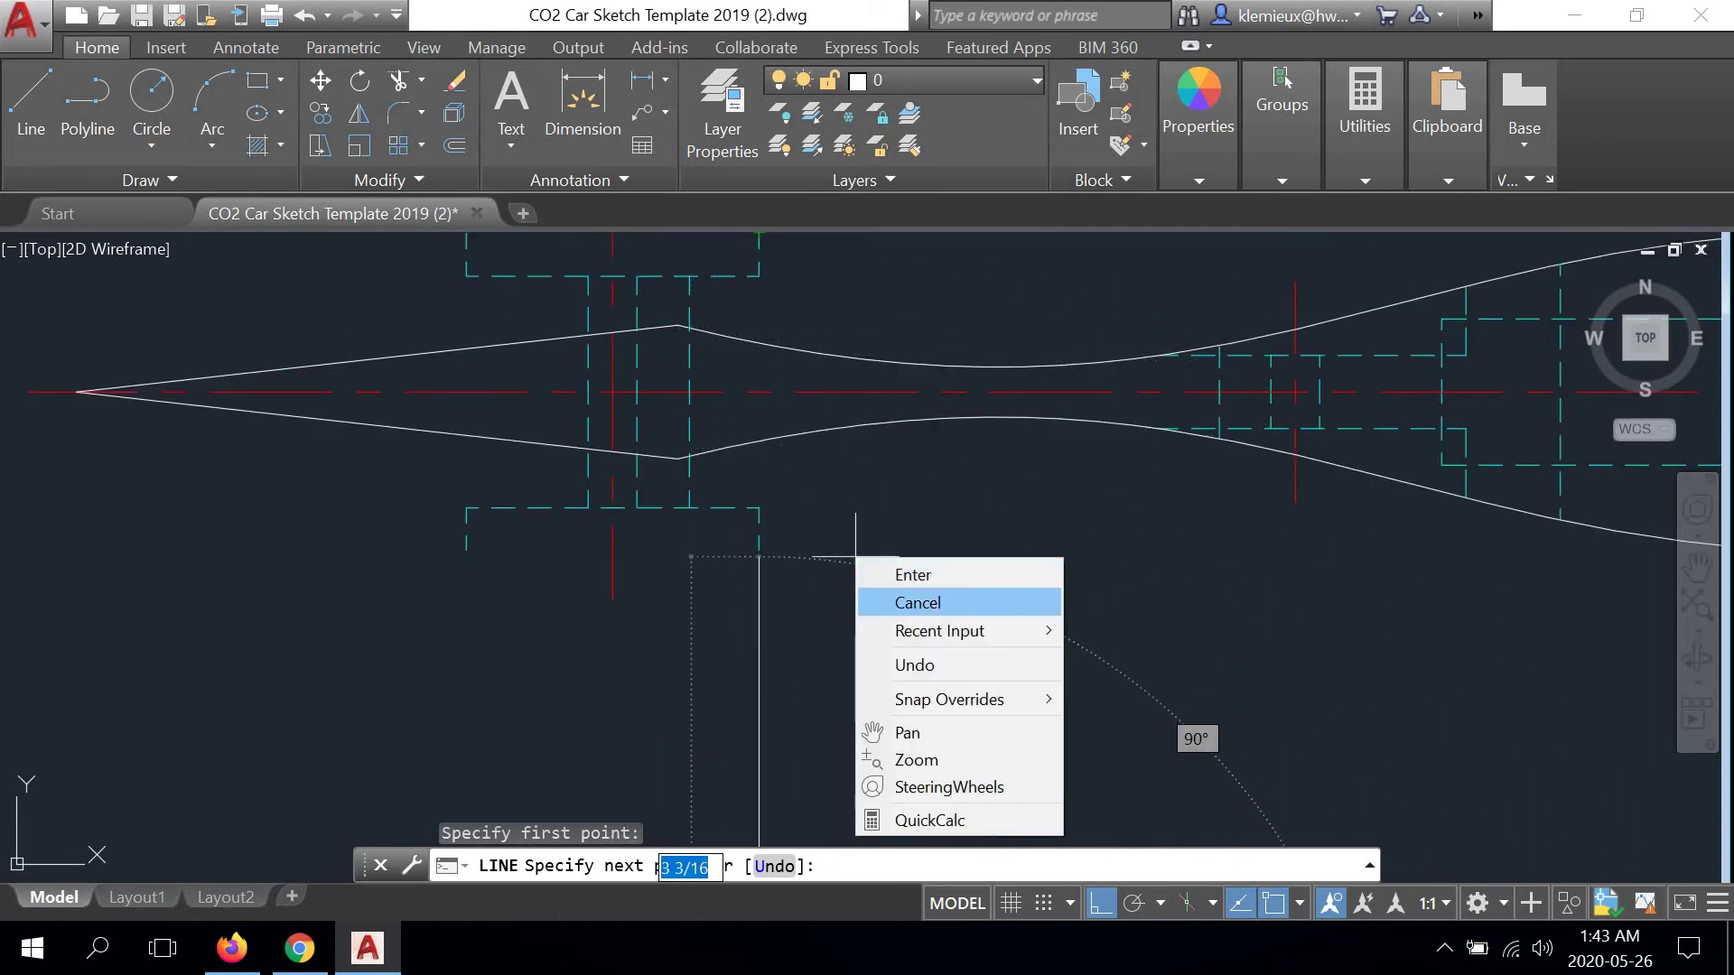
pyautogui.click(903, 608)
# Delete the vertical hidden line at the rear edge of the front wheel in the side view
pyautogui.scroll(-4, 882, 624)
pyautogui.moveTo(883, 624); pyautogui.dragTo(822, 370, button='middle')
pyautogui.scroll(3, 766, 567)
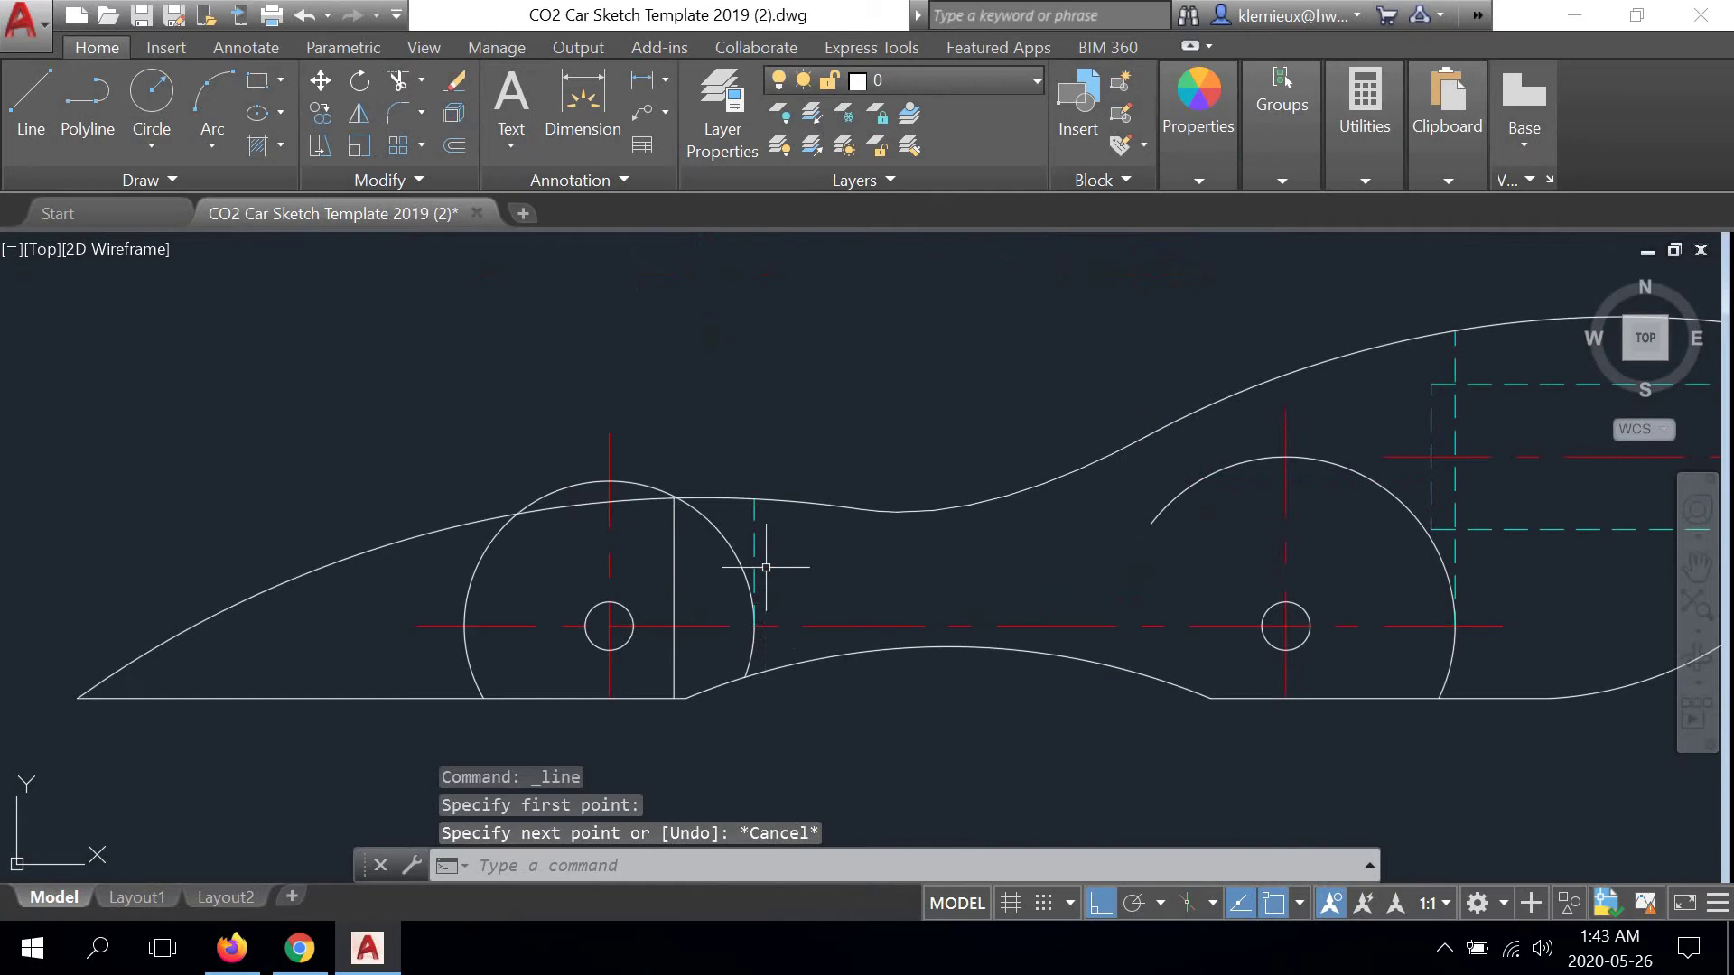
pyautogui.click(753, 519)
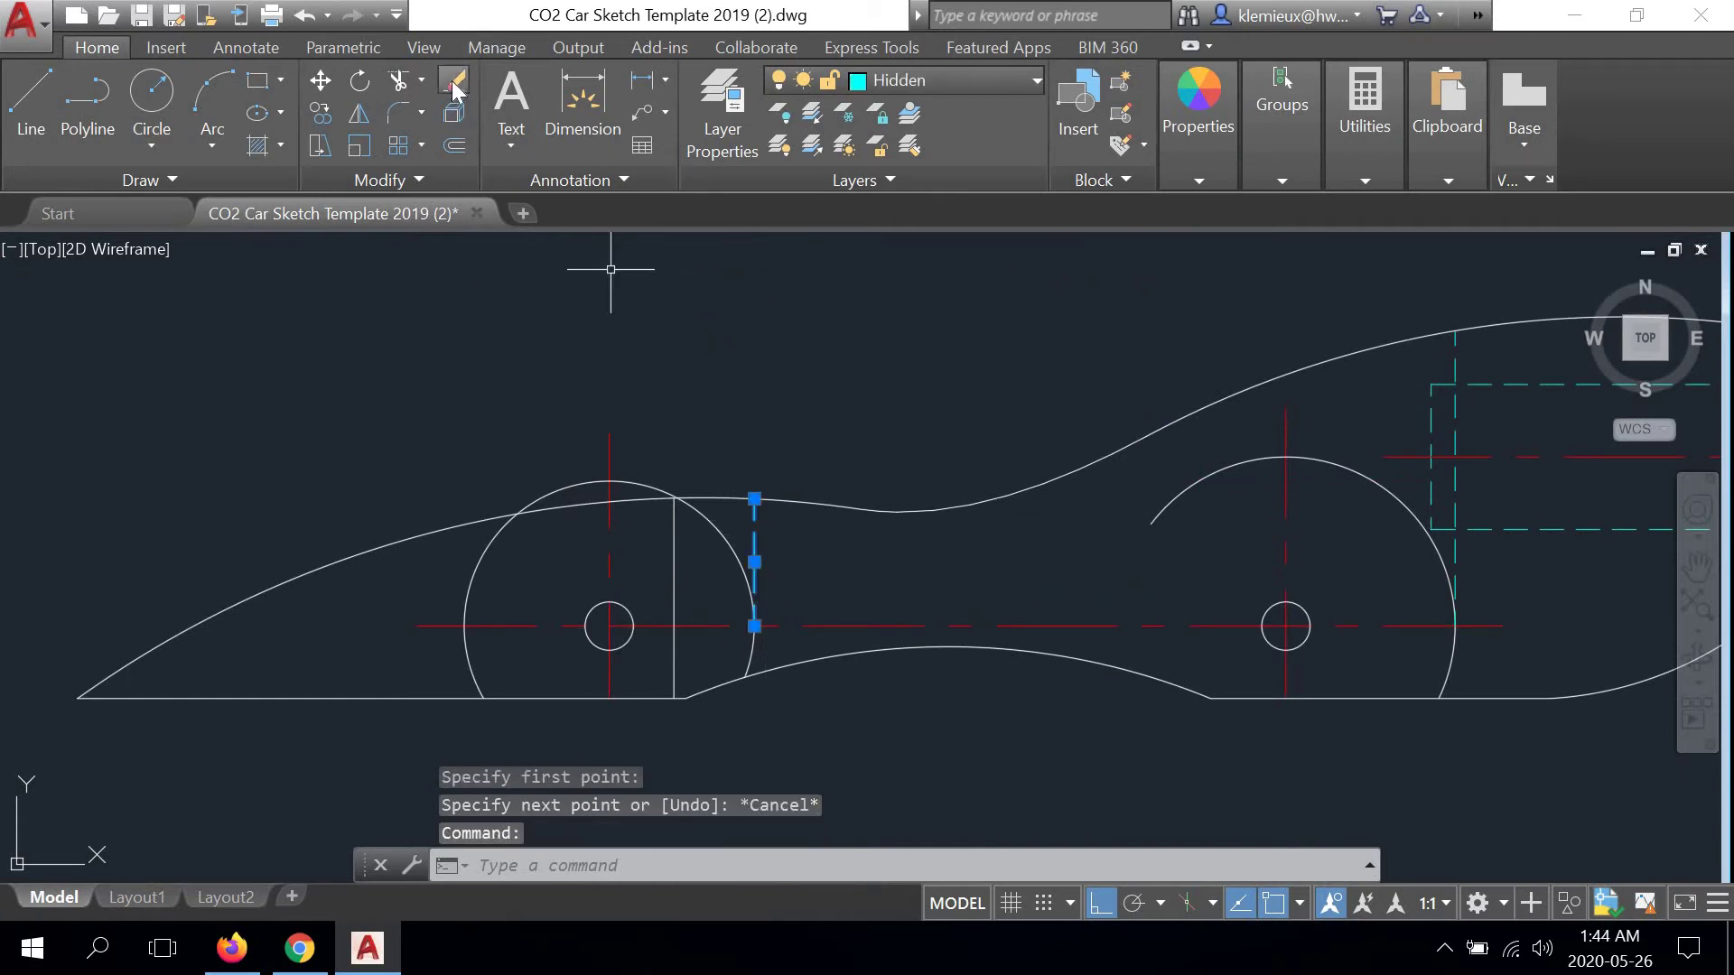
pyautogui.press('Delete')
# Project a temporary vertical line from the upper end of the side view's vertical edge behind the front axle to the top view, and cancel it
pyautogui.scroll(-2, 793, 426)
pyautogui.moveTo(794, 425)
pyautogui.mouseDown(button='middle')
pyautogui.moveTo(790, 658)
pyautogui.moveTo(777, 447)
pyautogui.mouseUp(button='middle')
pyautogui.scroll(2, 712, 617)
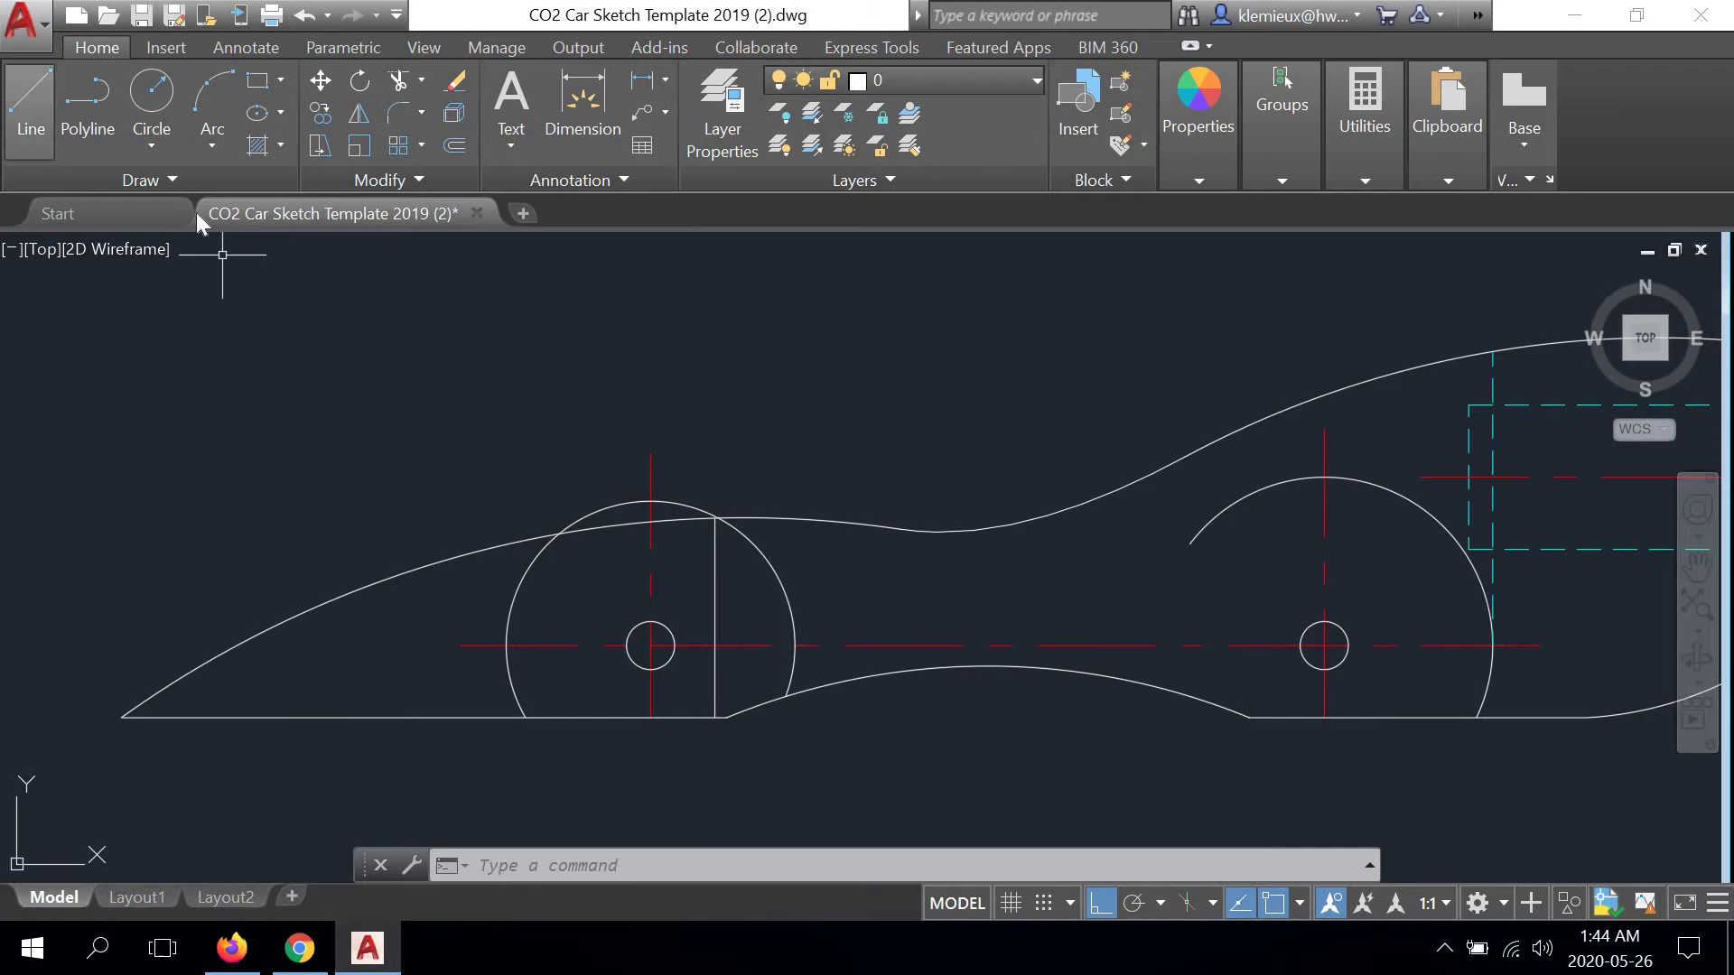
pyautogui.scroll(2, 659, 517)
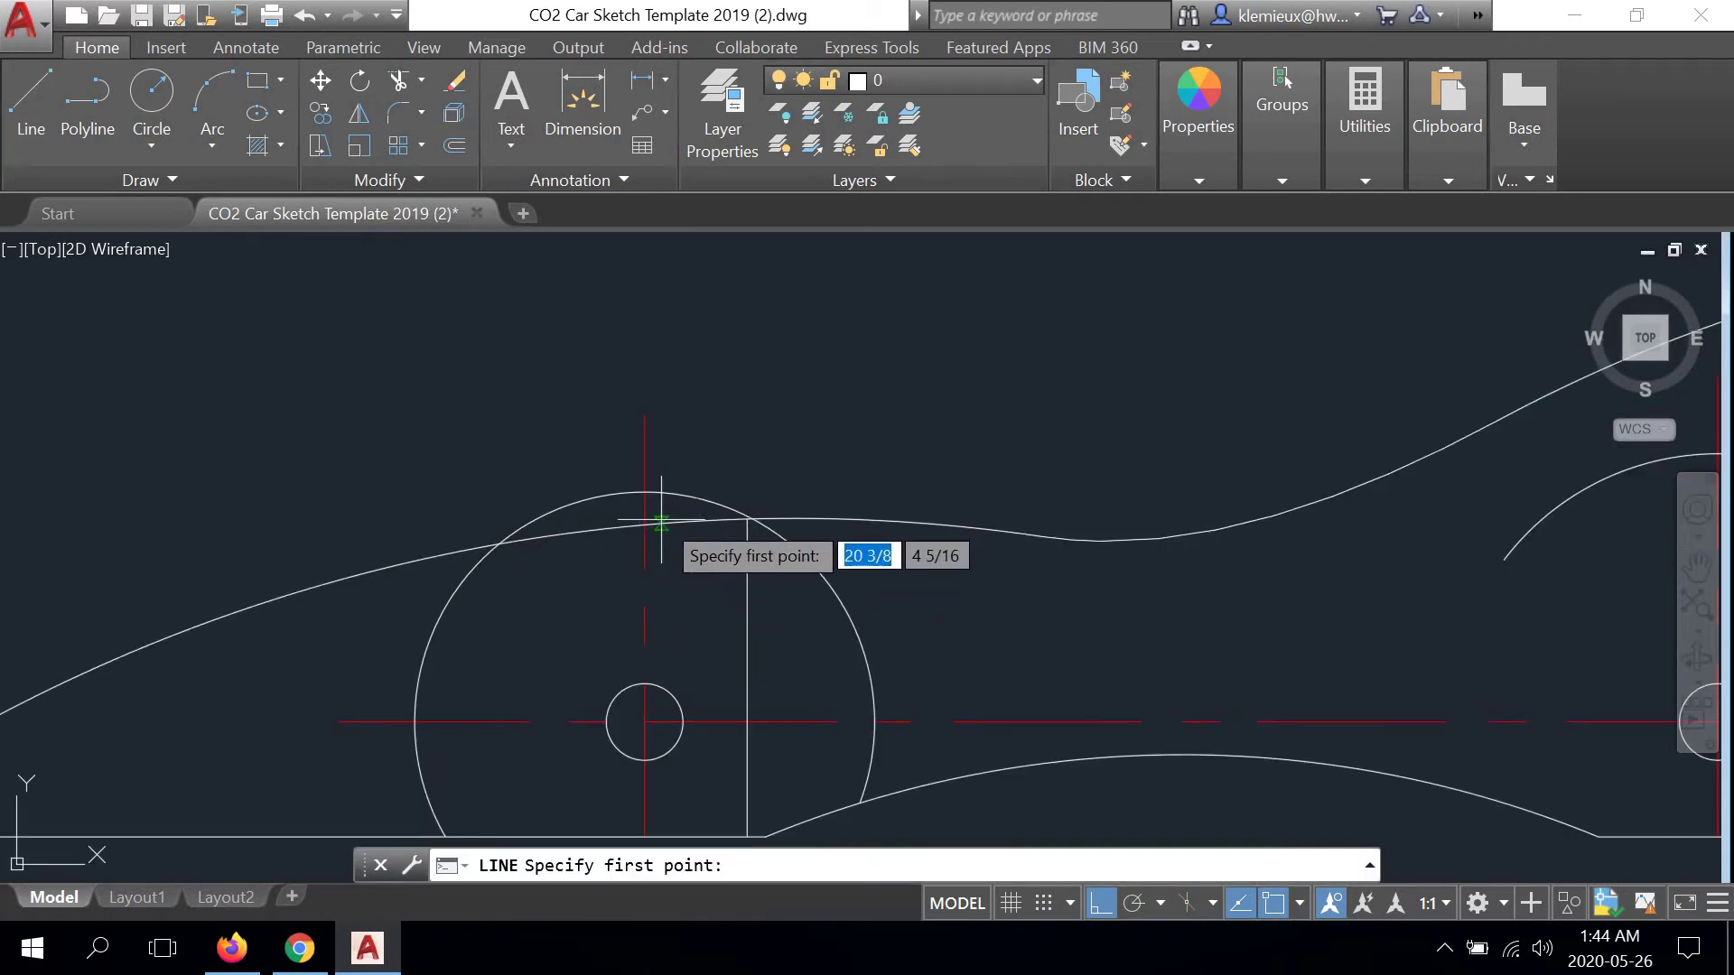
pyautogui.click(747, 518)
pyautogui.scroll(-3, 745, 492)
pyautogui.moveTo(745, 492); pyautogui.dragTo(745, 760, button='middle')
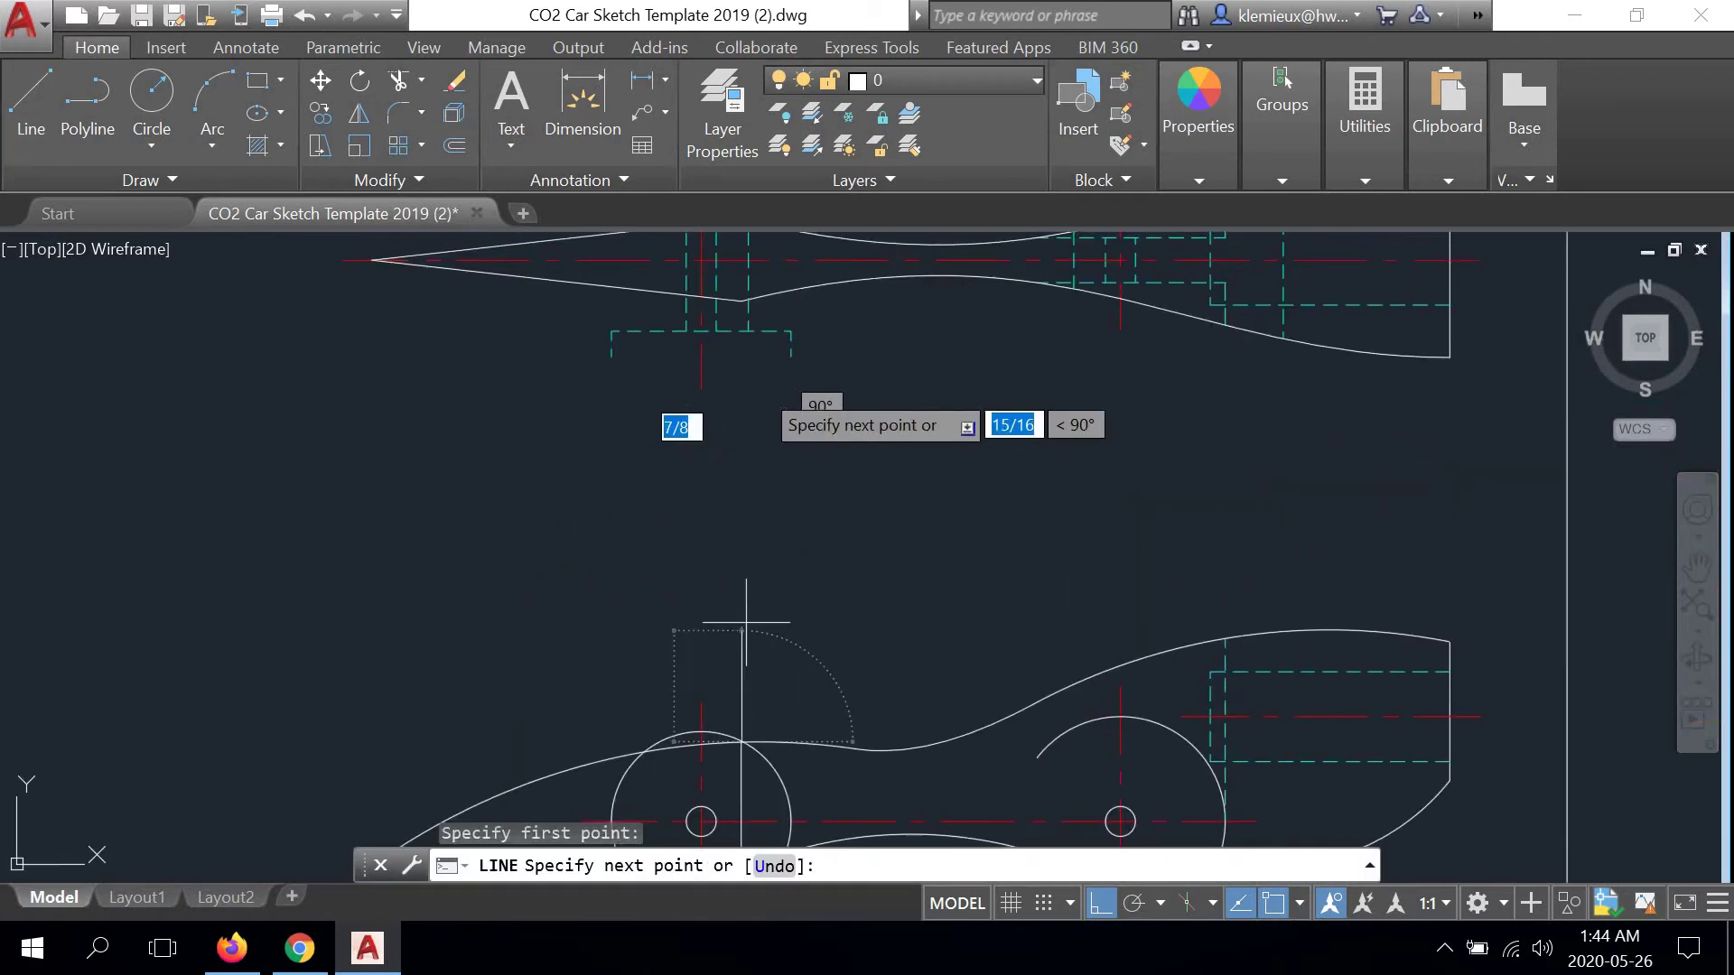
pyautogui.moveTo(749, 330)
pyautogui.mouseDown(button='middle')
pyautogui.moveTo(691, 496)
pyautogui.moveTo(692, 394)
pyautogui.mouseUp(button='middle')
pyautogui.scroll(5, 726, 298)
pyautogui.scroll(-2, 693, 397)
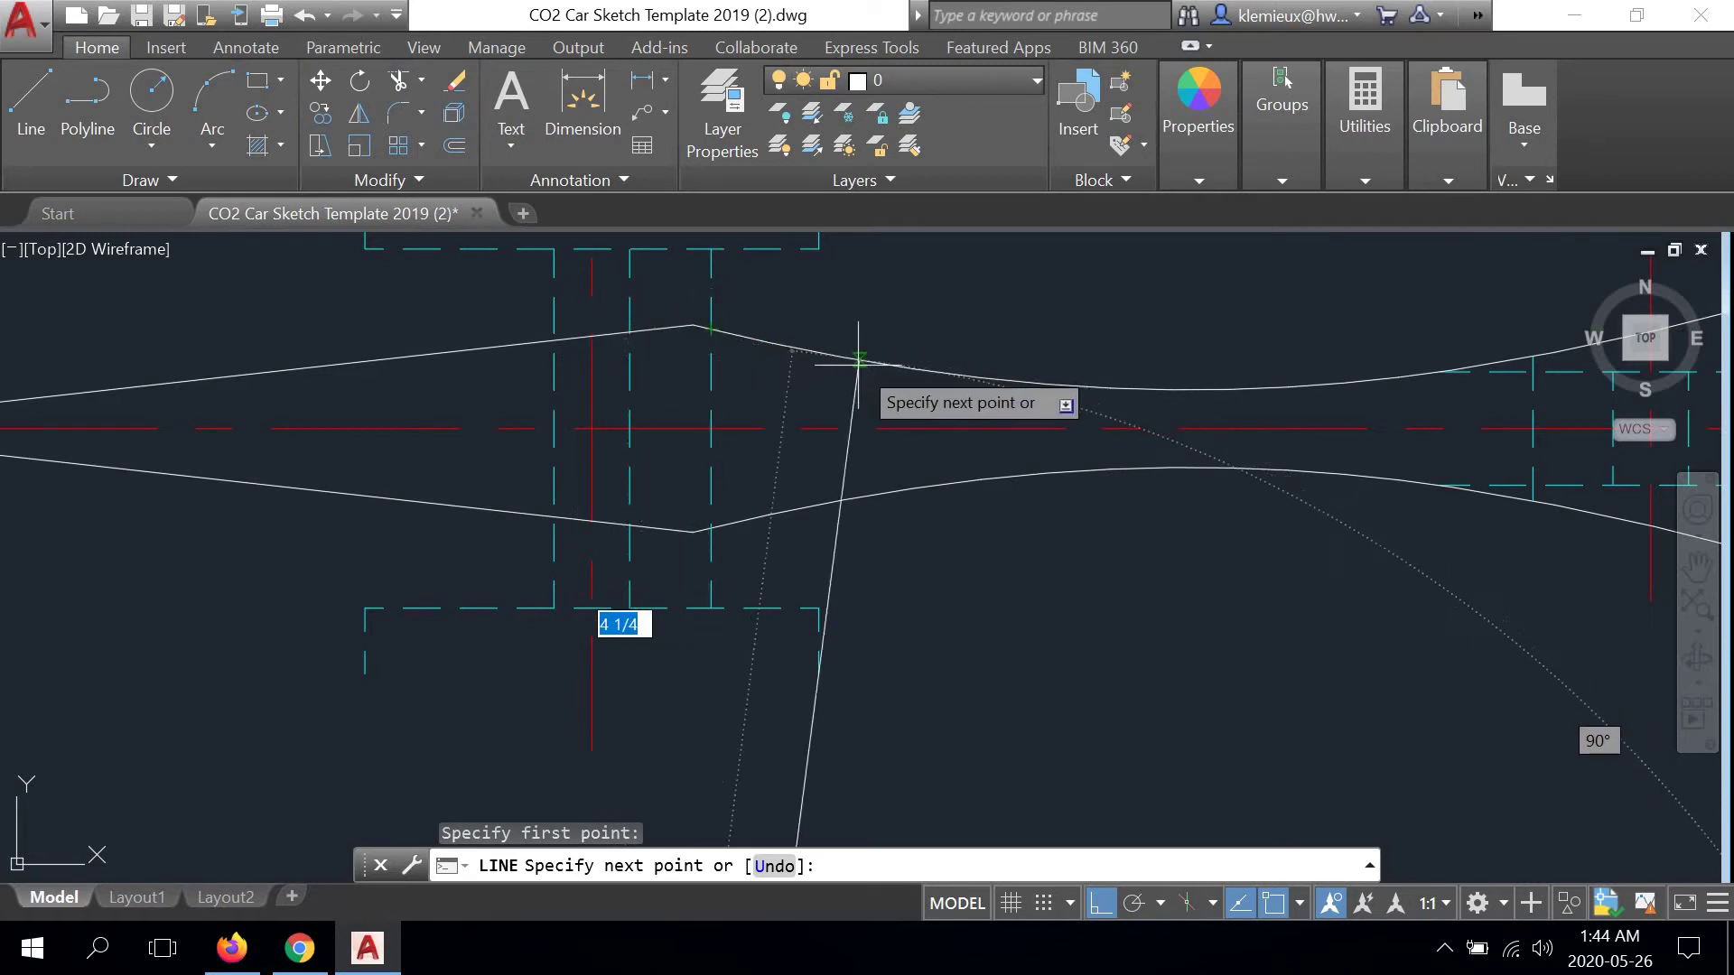
pyautogui.rightClick(793, 359)
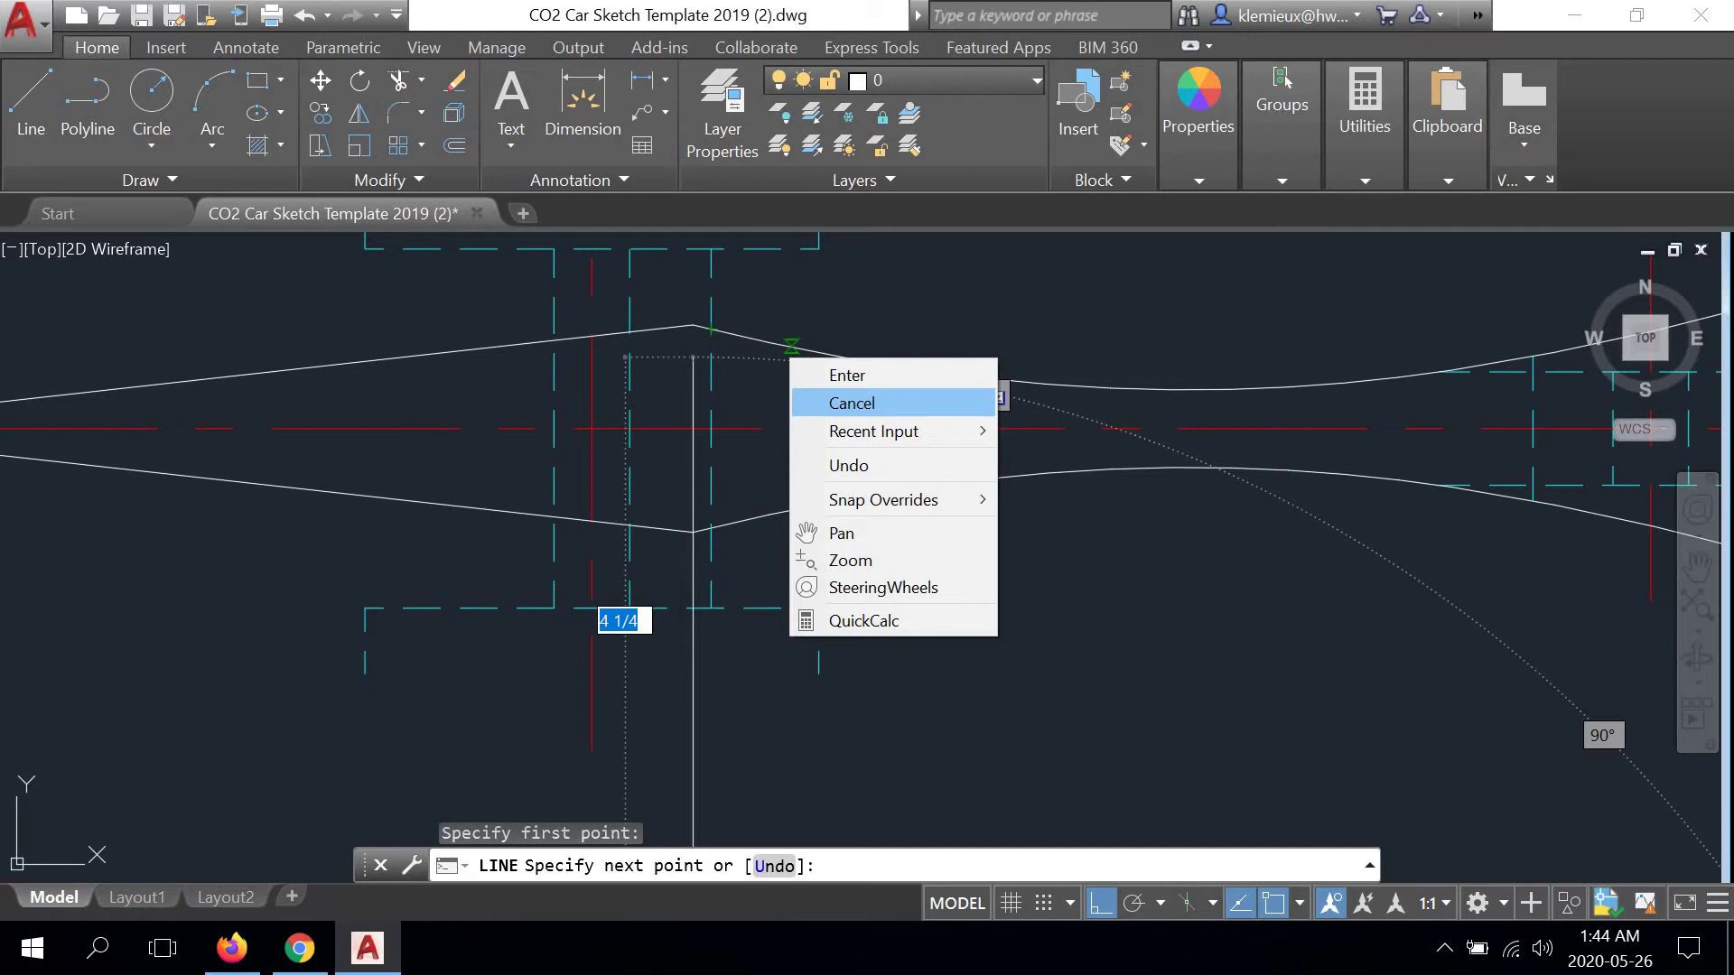
pyautogui.click(829, 403)
# Project a temporary vertical line down from where the top view's rearmost front-axle hidden line meets the lower body outline, compare the views, and cancel it
pyautogui.scroll(-4, 829, 394)
pyautogui.scroll(-2, 775, 349)
pyautogui.scroll(2, 718, 504)
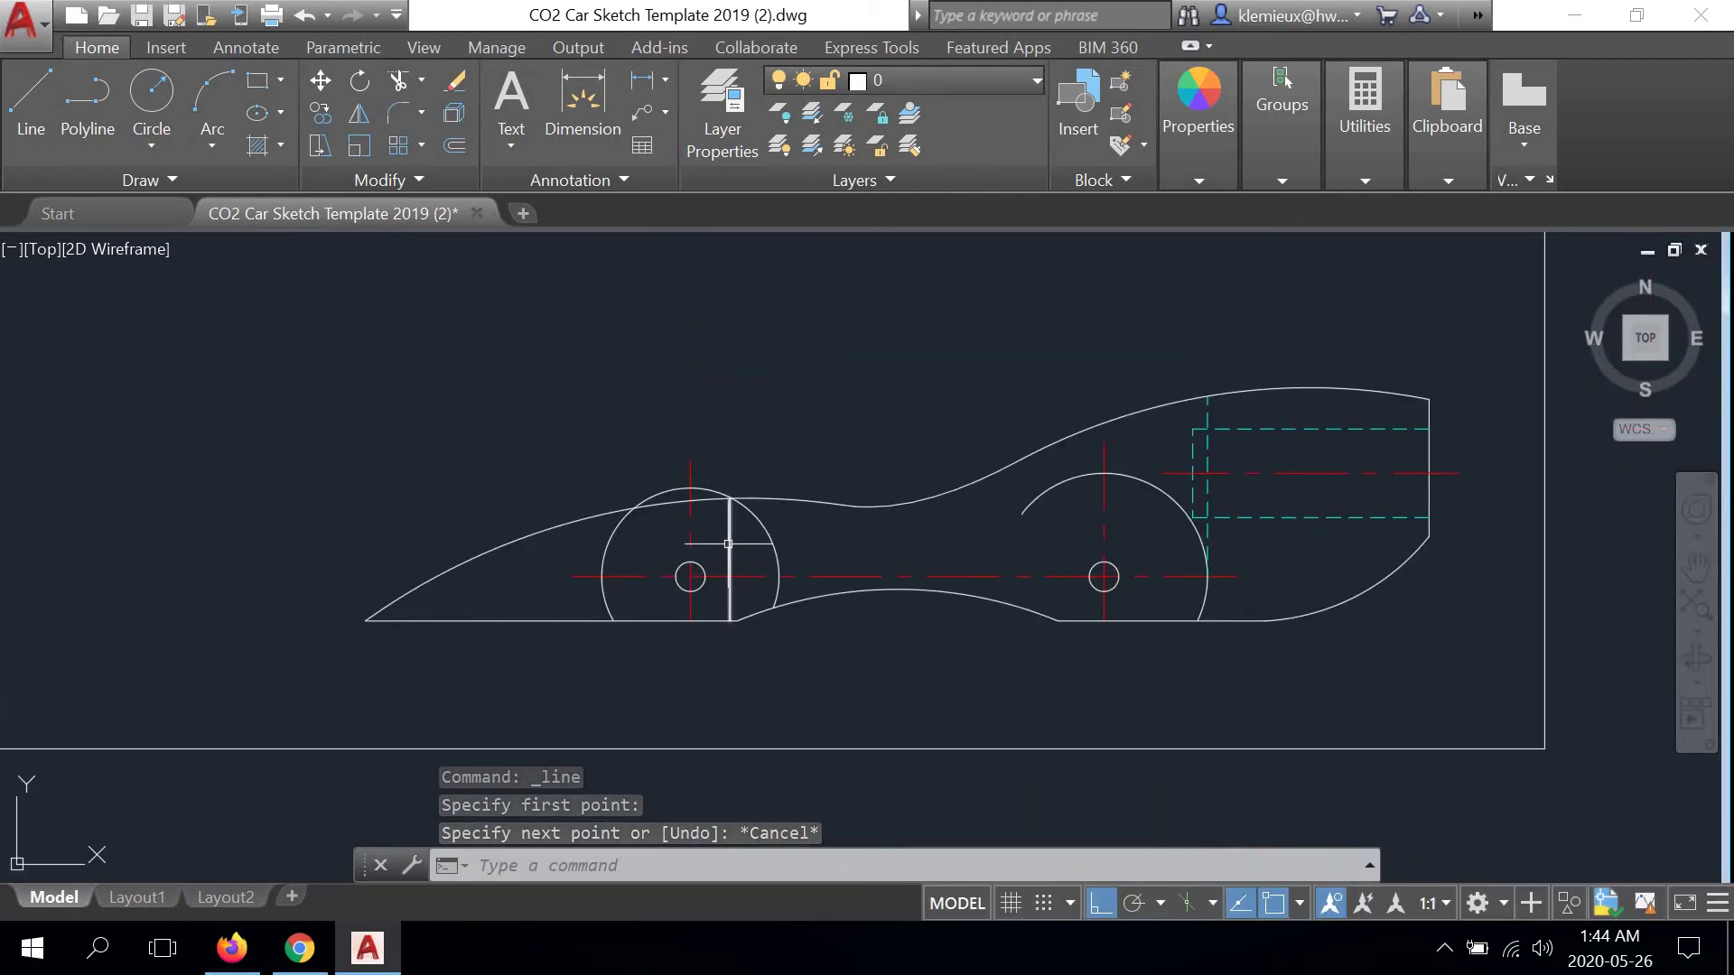
pyautogui.scroll(-4, 725, 528)
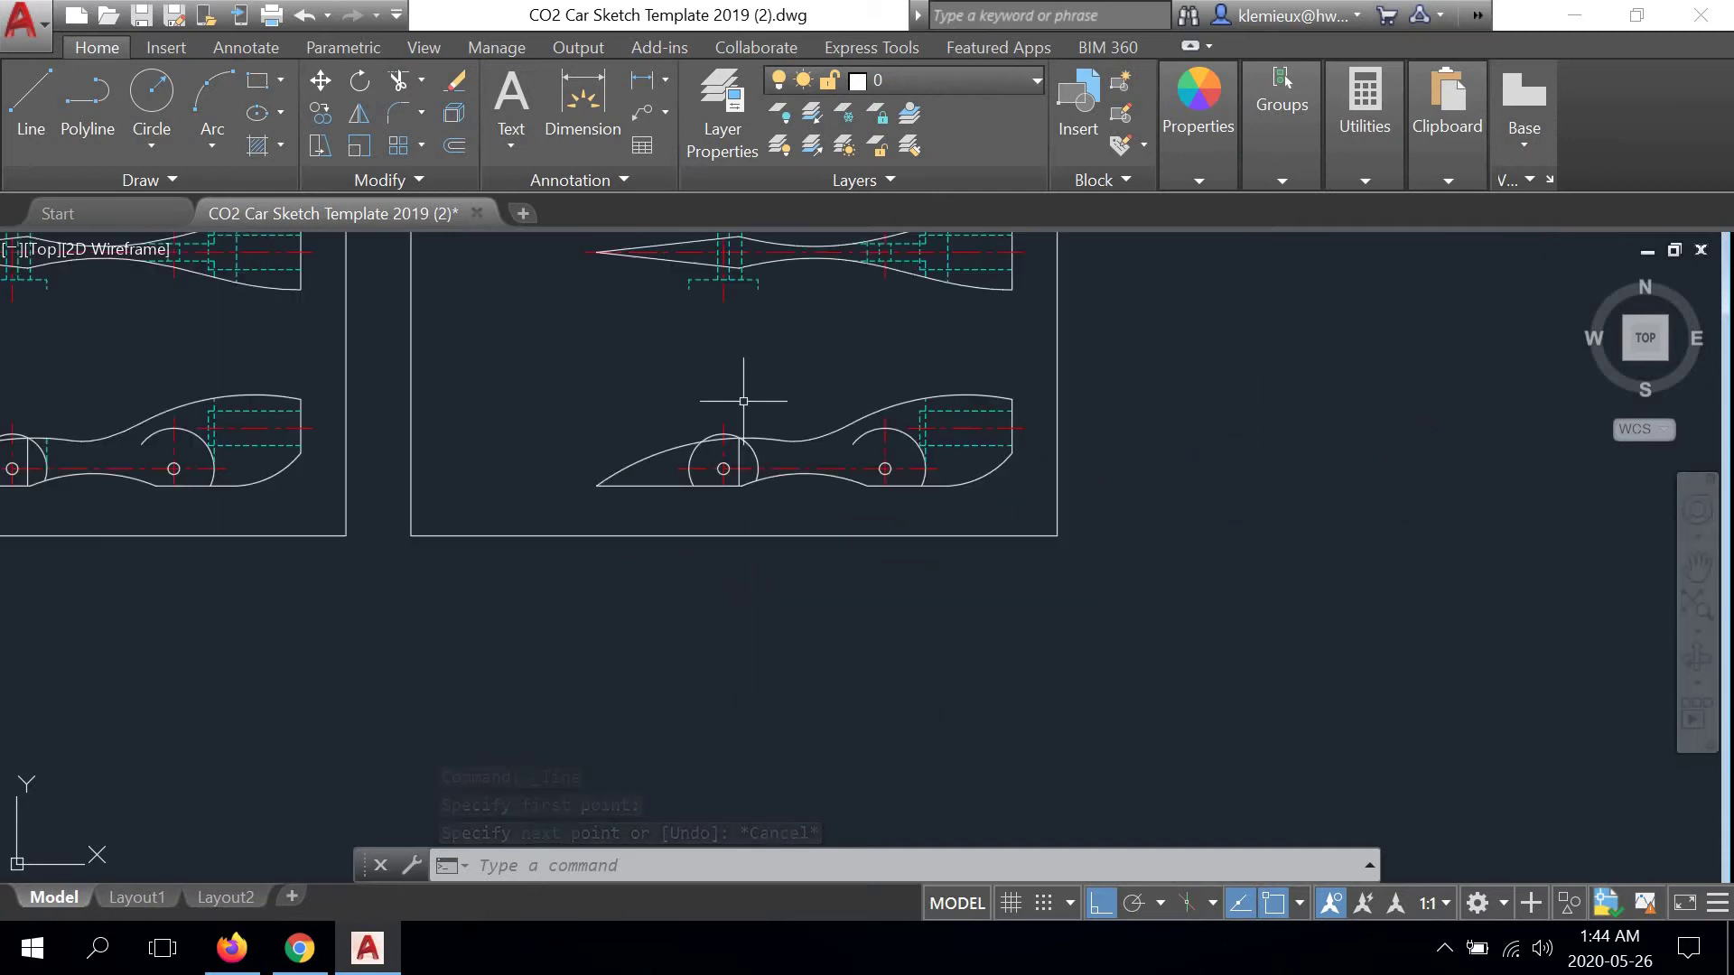
pyautogui.moveTo(737, 390); pyautogui.dragTo(722, 533, button='middle')
pyautogui.scroll(4, 728, 390)
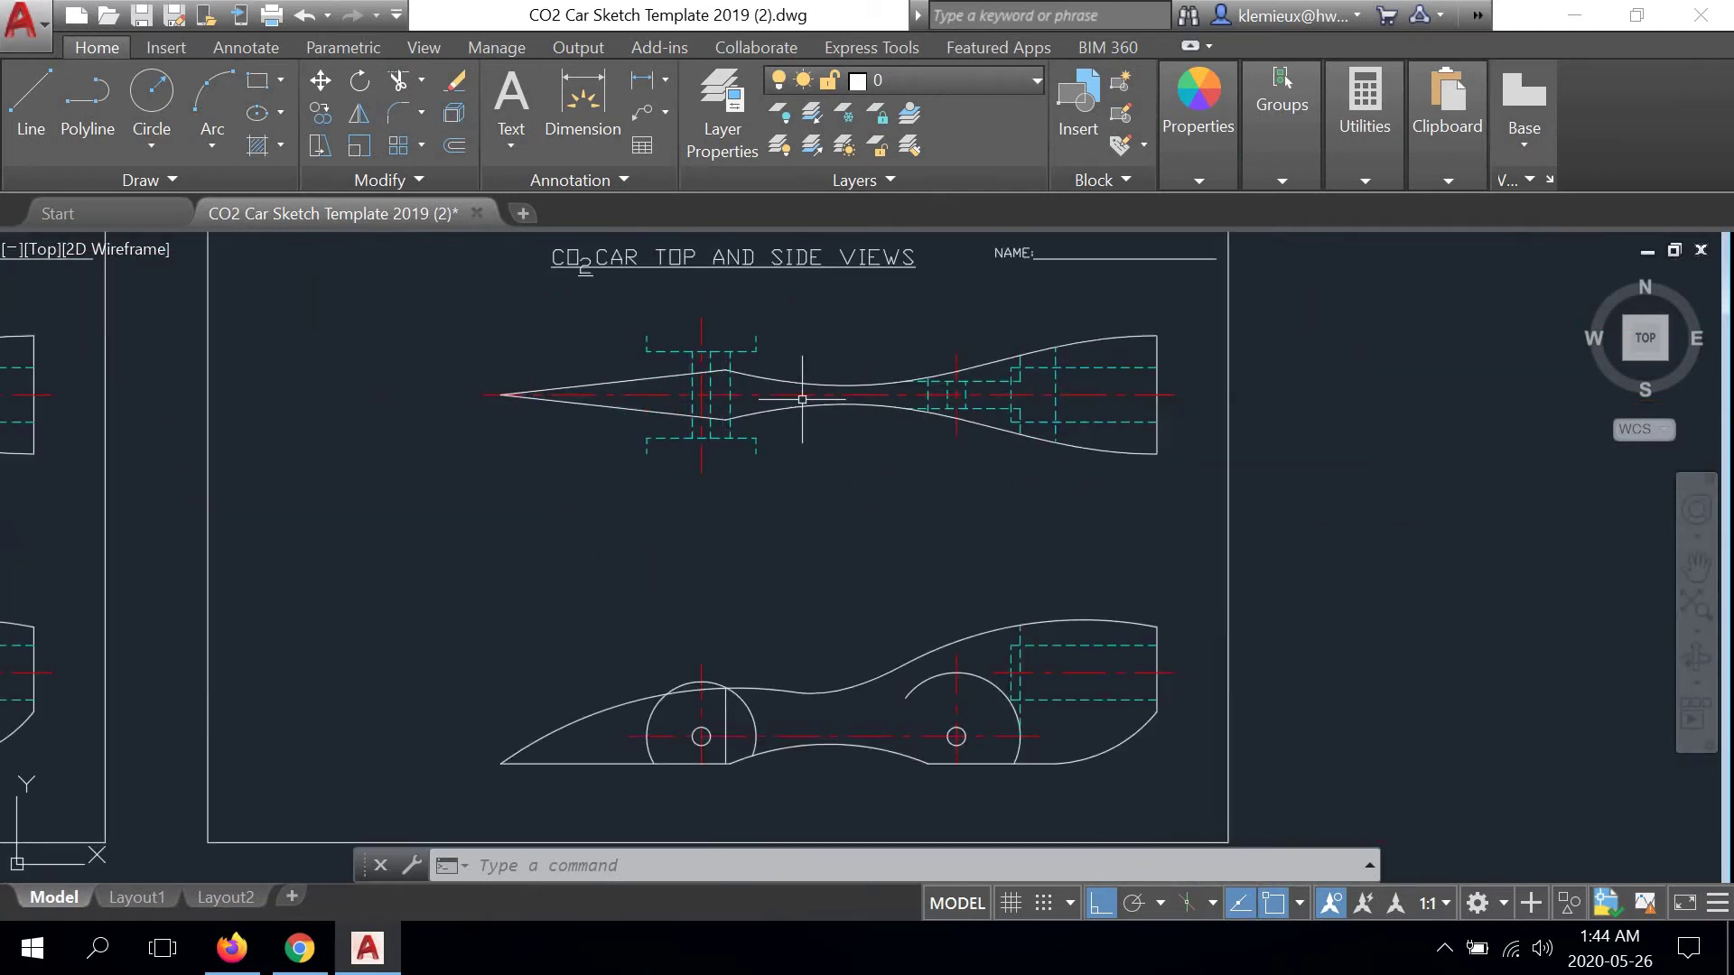
pyautogui.scroll(4, 731, 374)
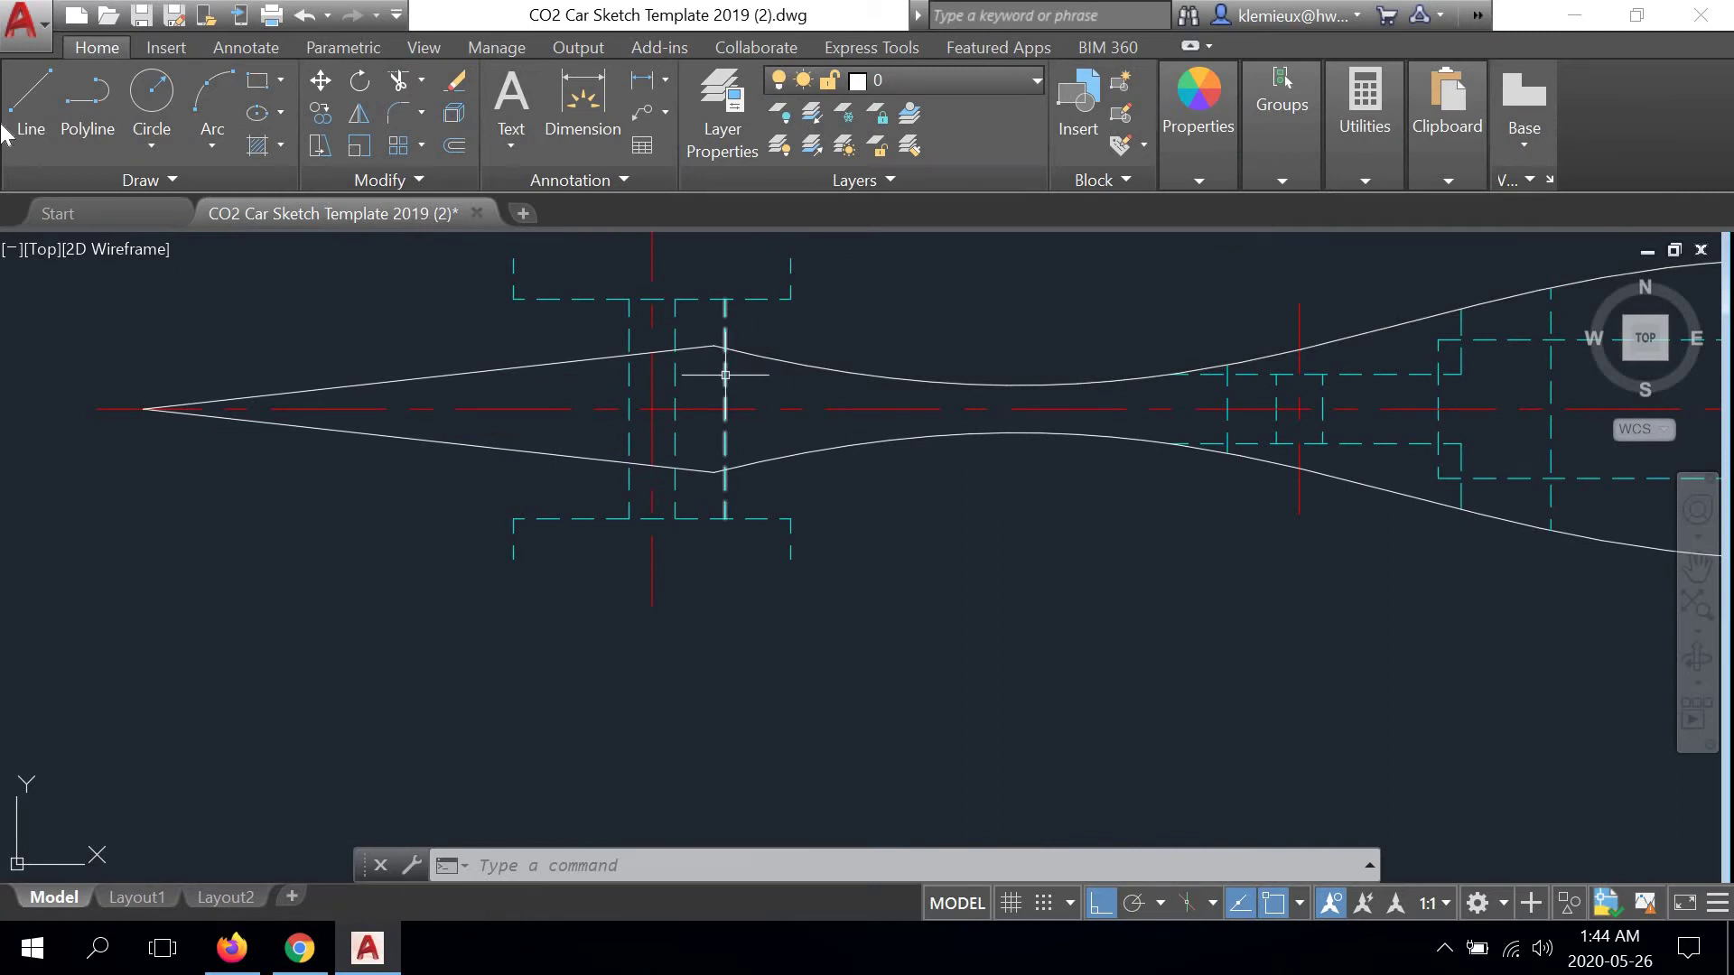
pyautogui.click(30, 99)
pyautogui.scroll(4, 795, 487)
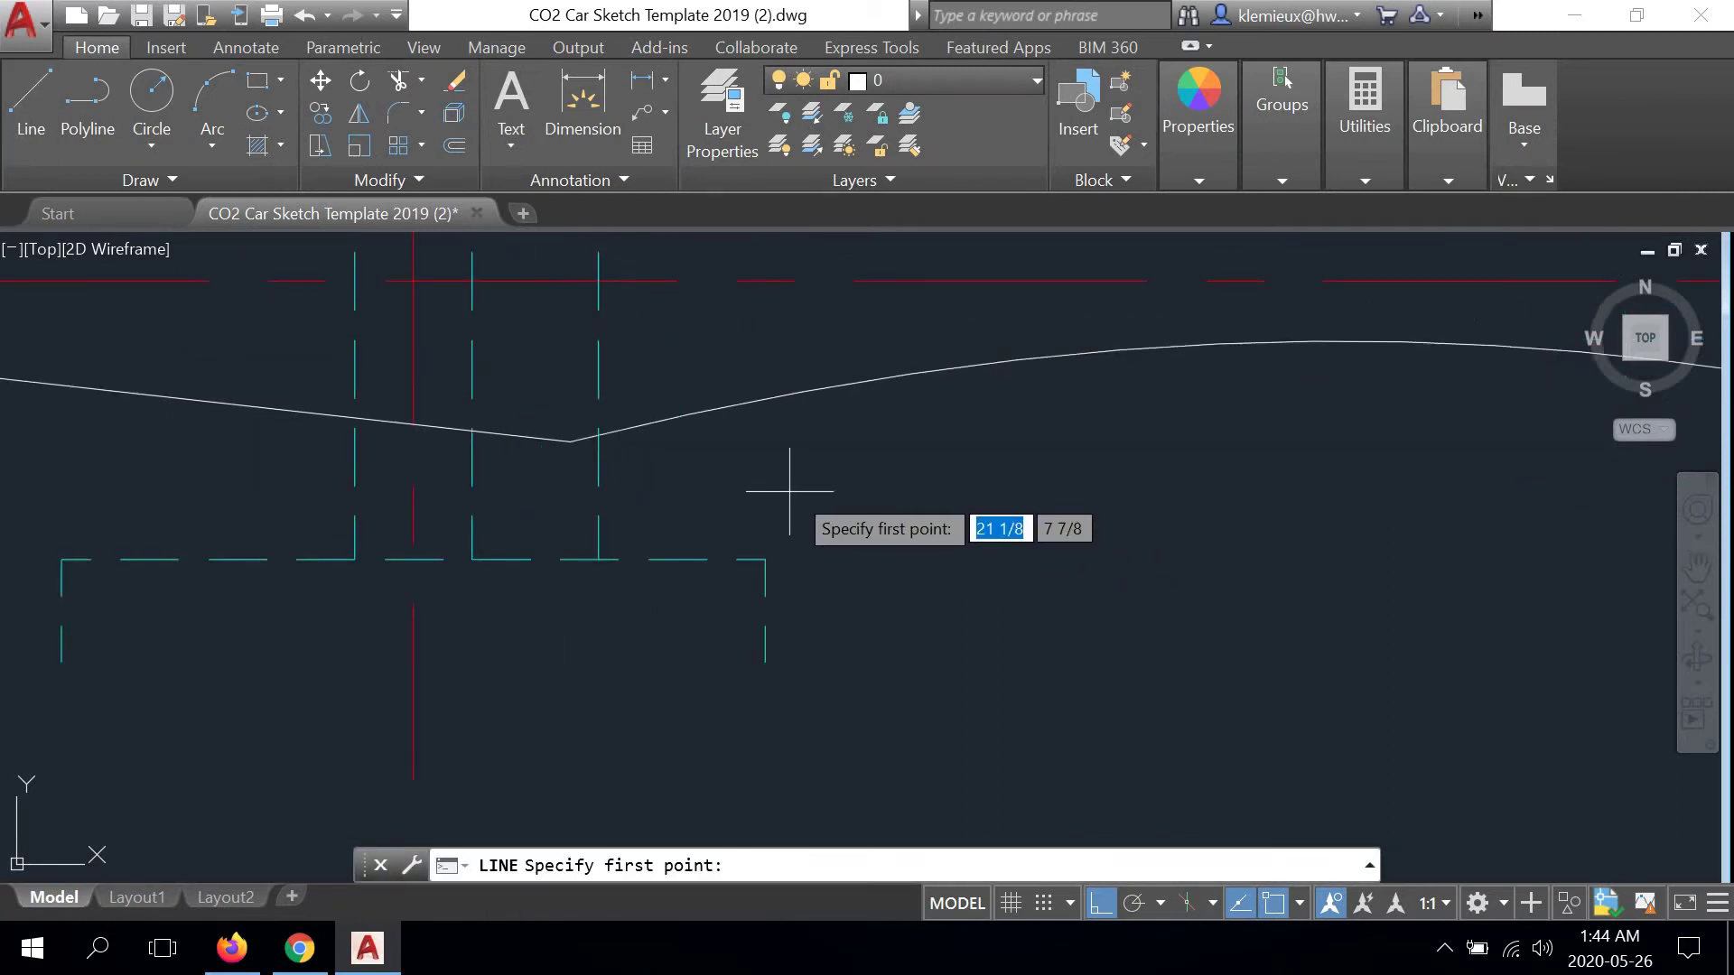
pyautogui.click(599, 436)
pyautogui.scroll(-3, 620, 619)
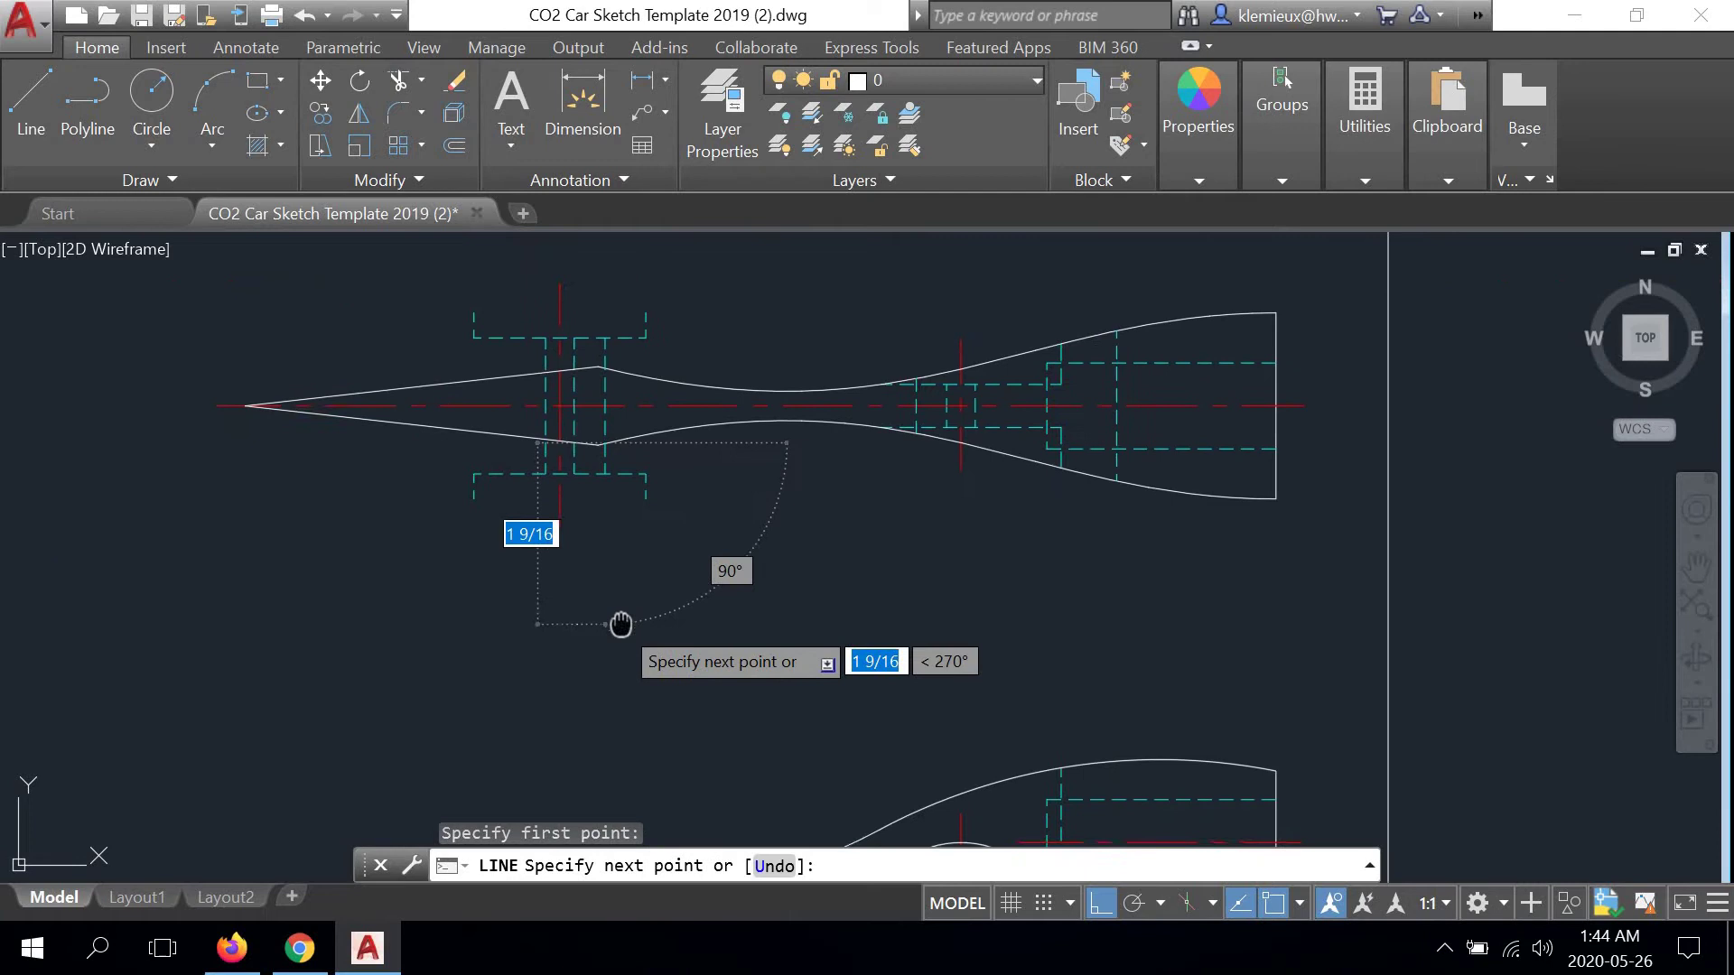
pyautogui.moveTo(619, 619); pyautogui.dragTo(704, 521, button='middle')
pyautogui.scroll(4, 704, 521)
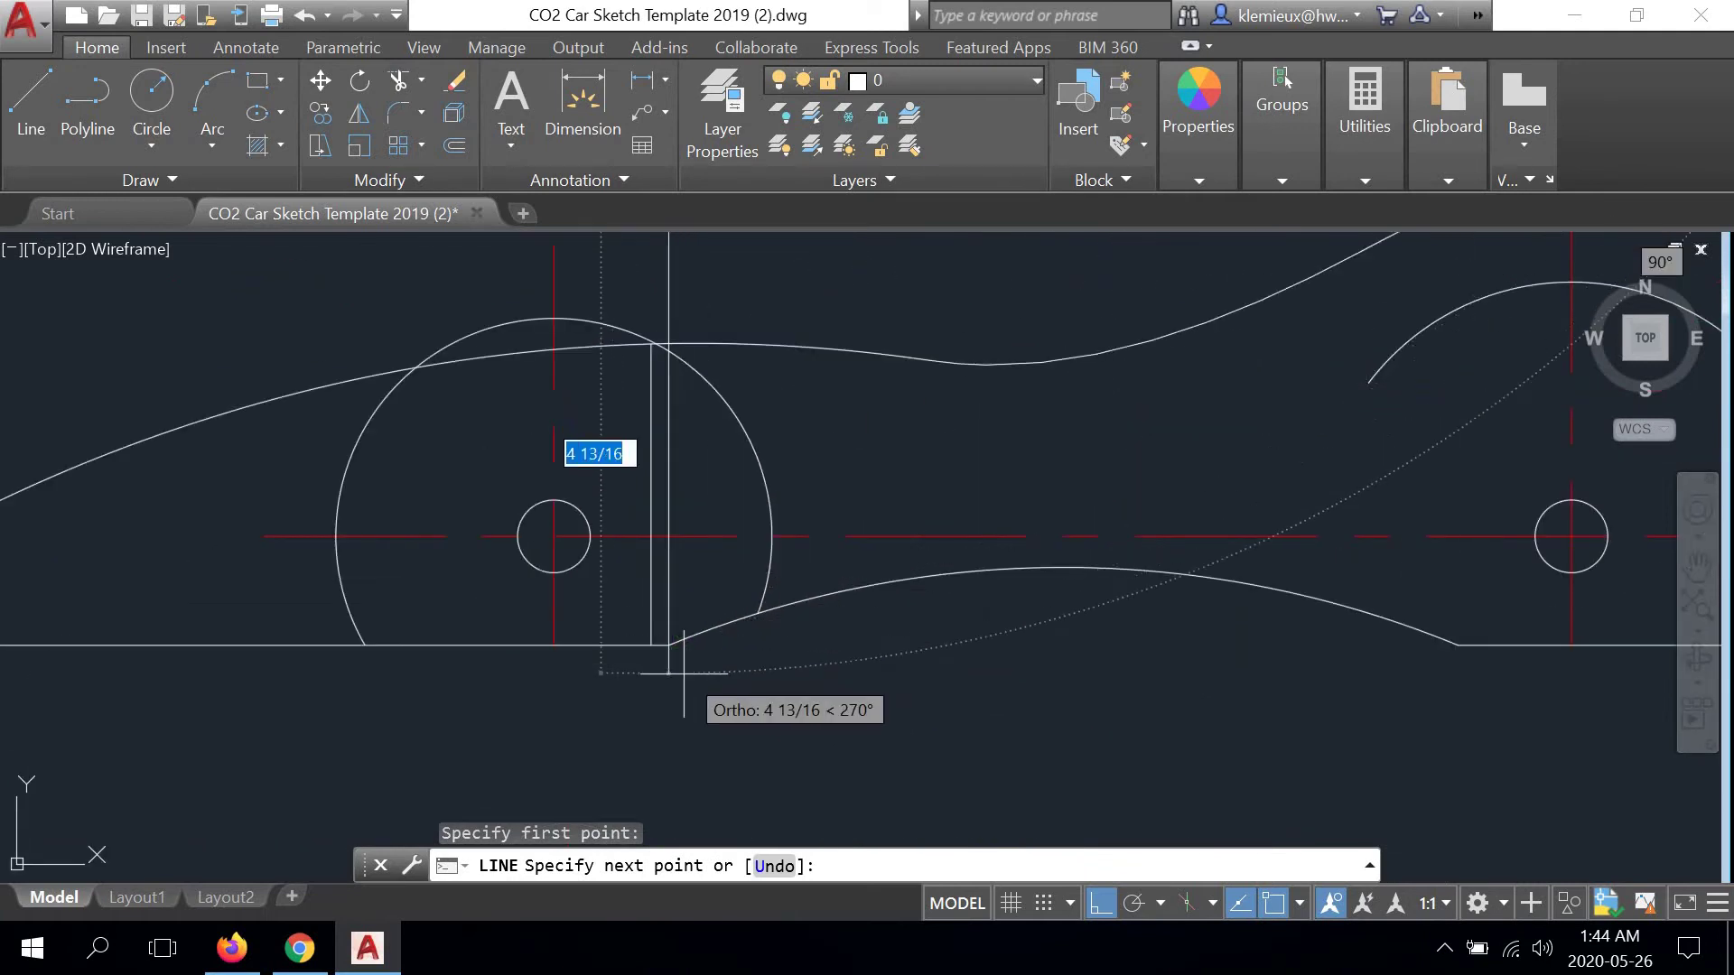
pyautogui.scroll(4, 675, 585)
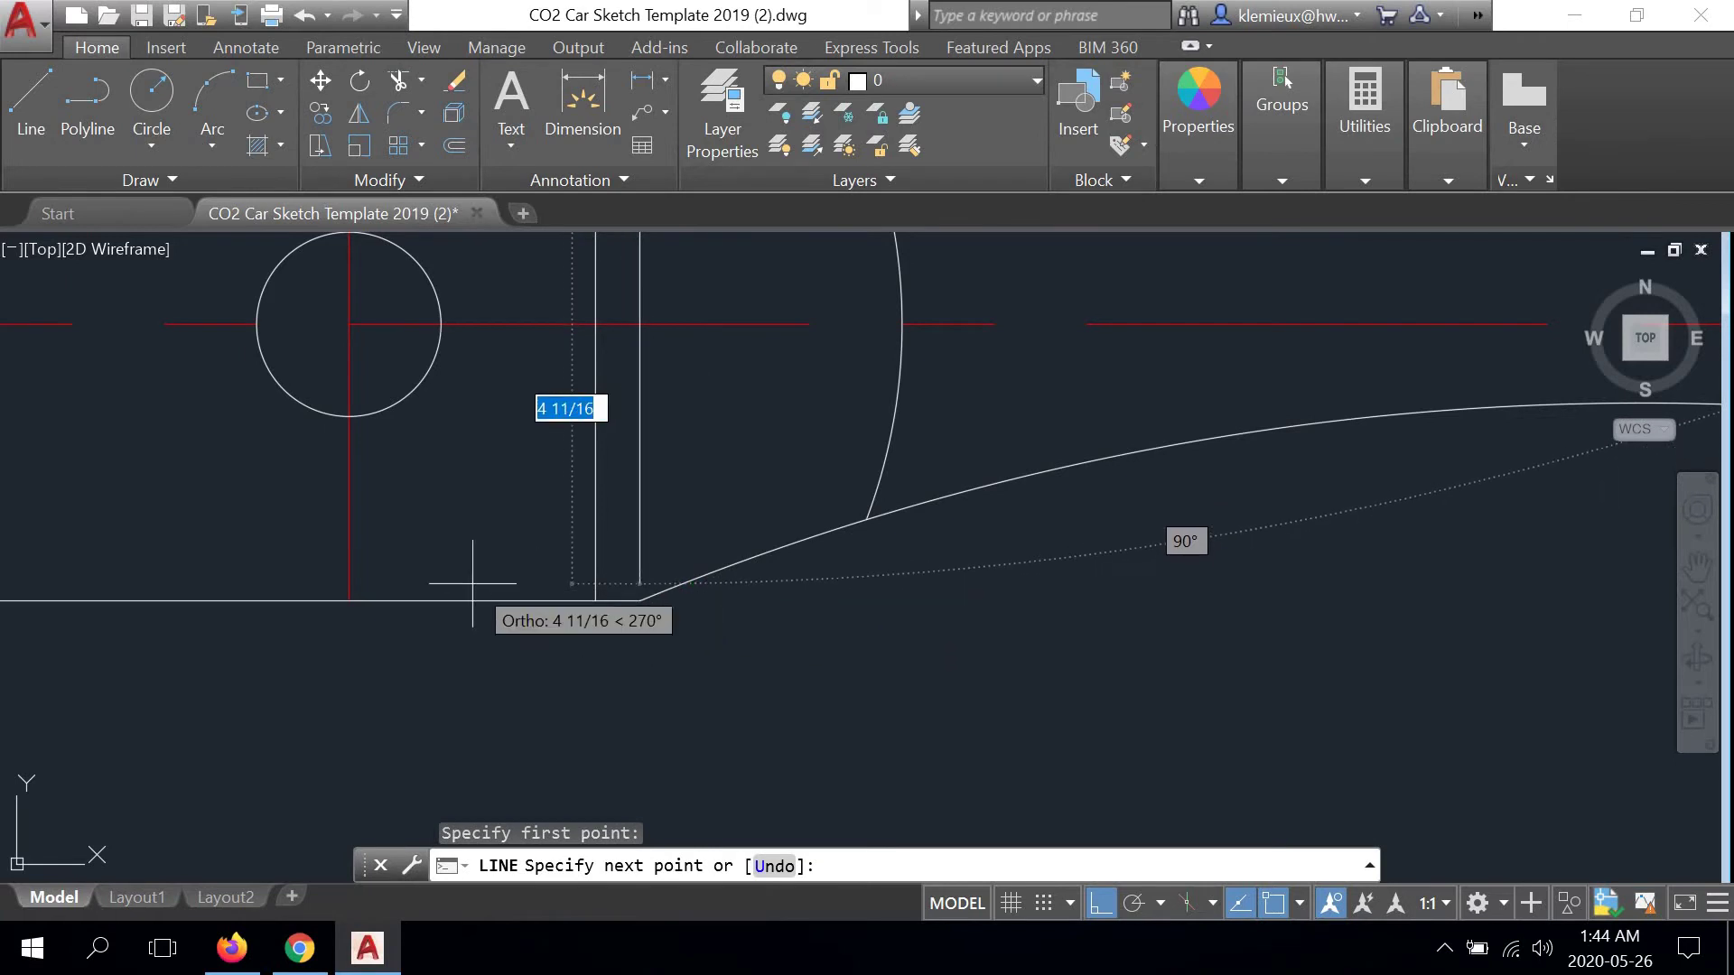
pyautogui.scroll(-2, 425, 596)
pyautogui.moveTo(425, 600); pyautogui.dragTo(549, 633, button='middle')
pyautogui.scroll(-2, 549, 633)
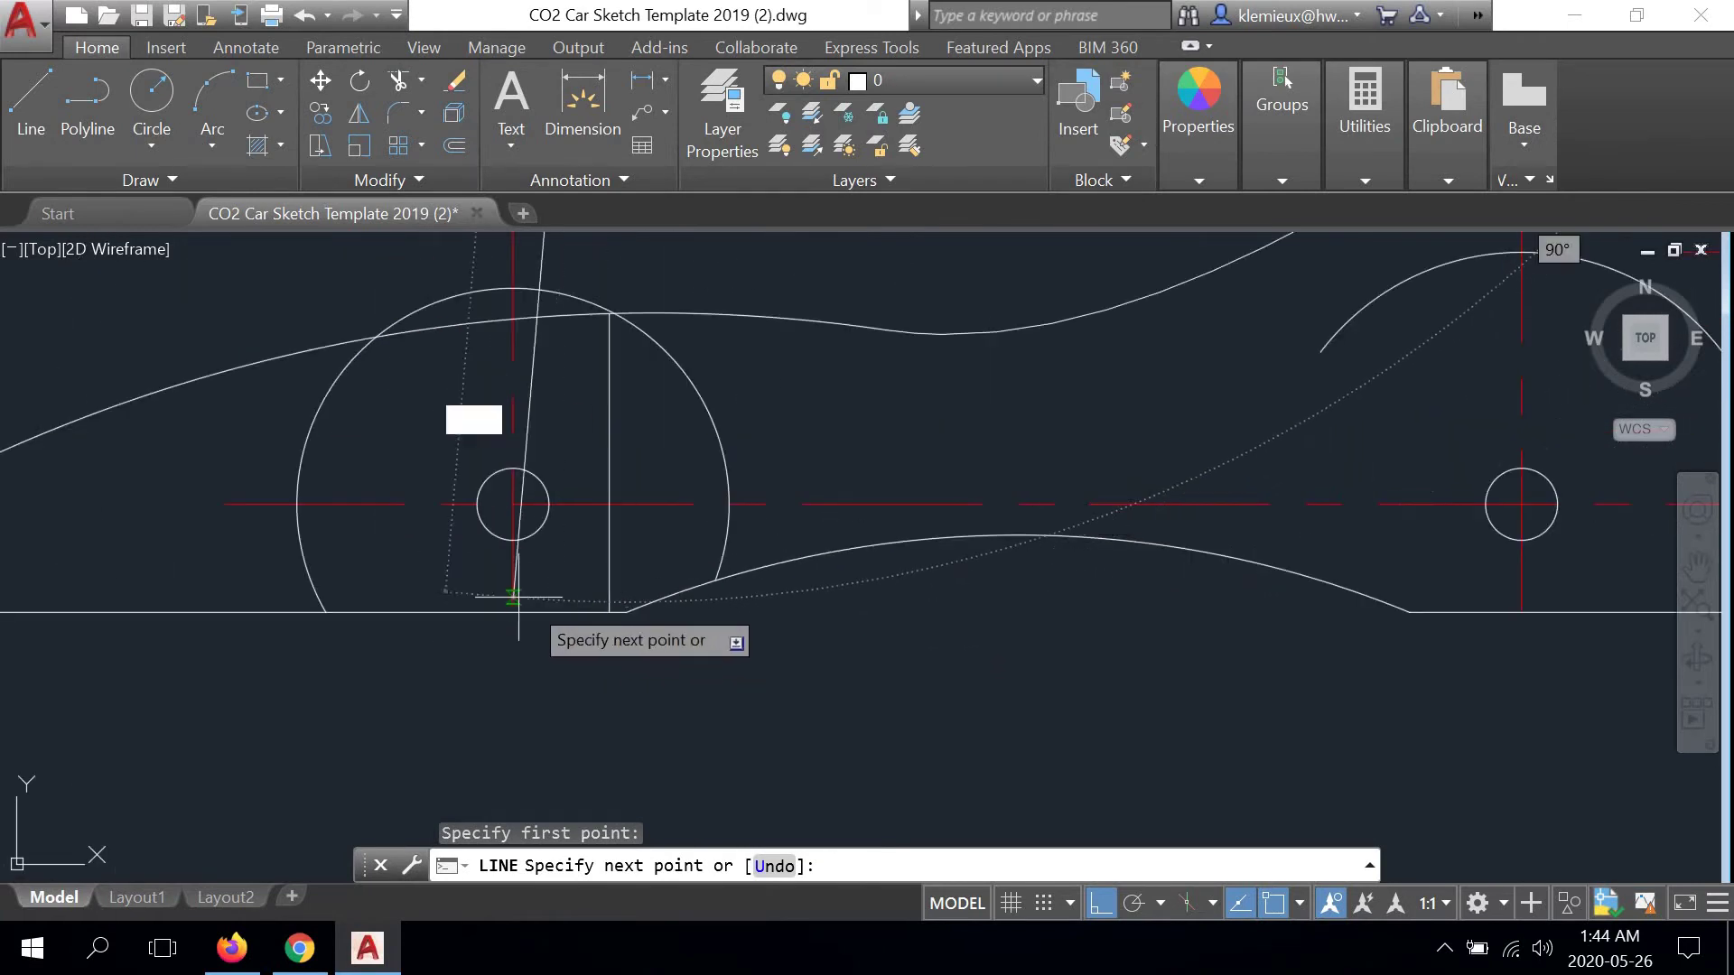
pyautogui.rightClick(768, 375)
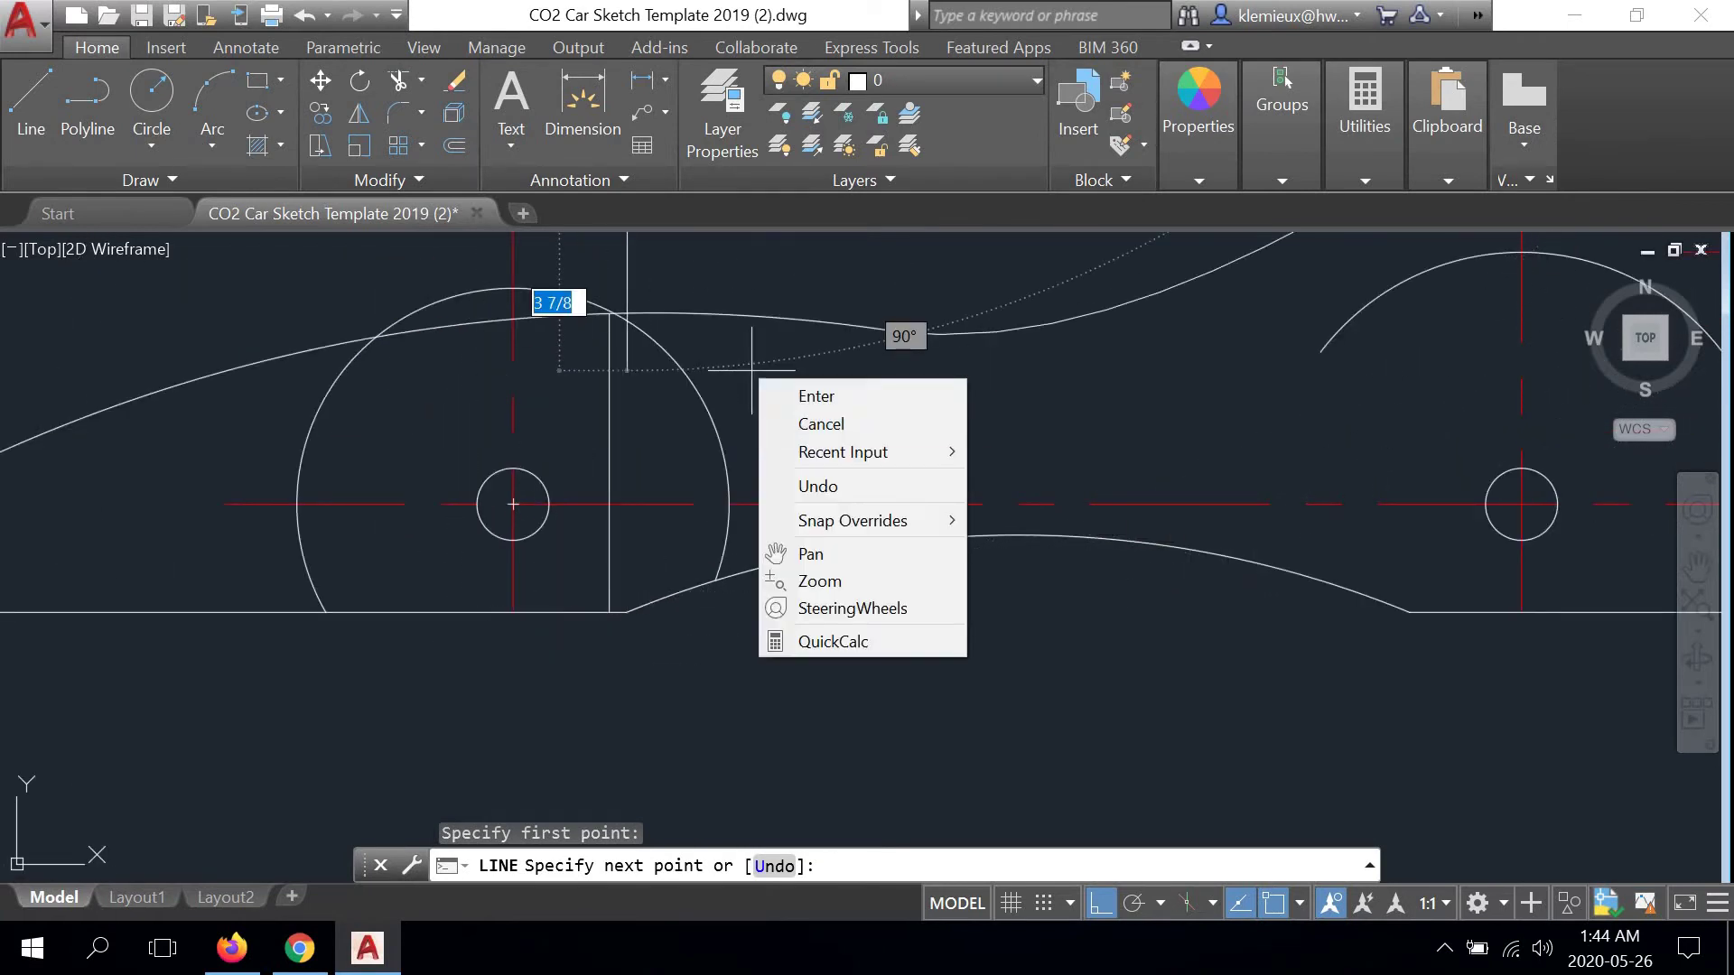
pyautogui.click(797, 422)
# Delete the six hidden lines outlining the front wheels on both sides of the body in the top view
pyautogui.scroll(-5, 774, 376)
pyautogui.scroll(5, 757, 503)
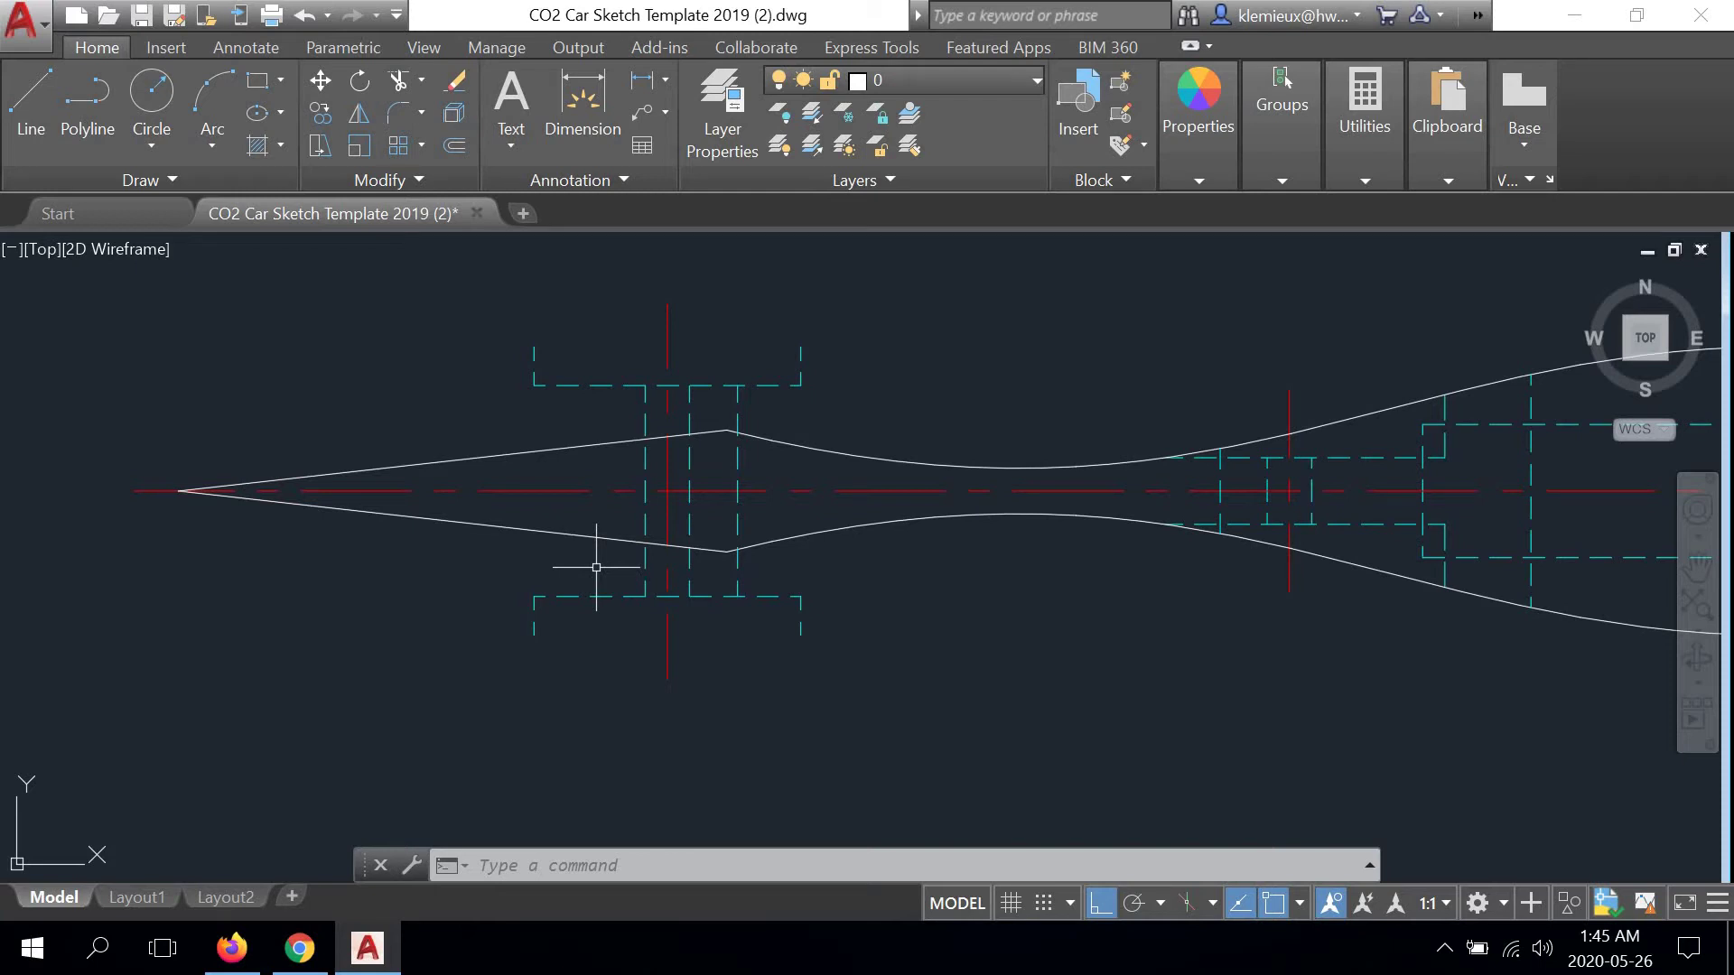
pyautogui.click(830, 323)
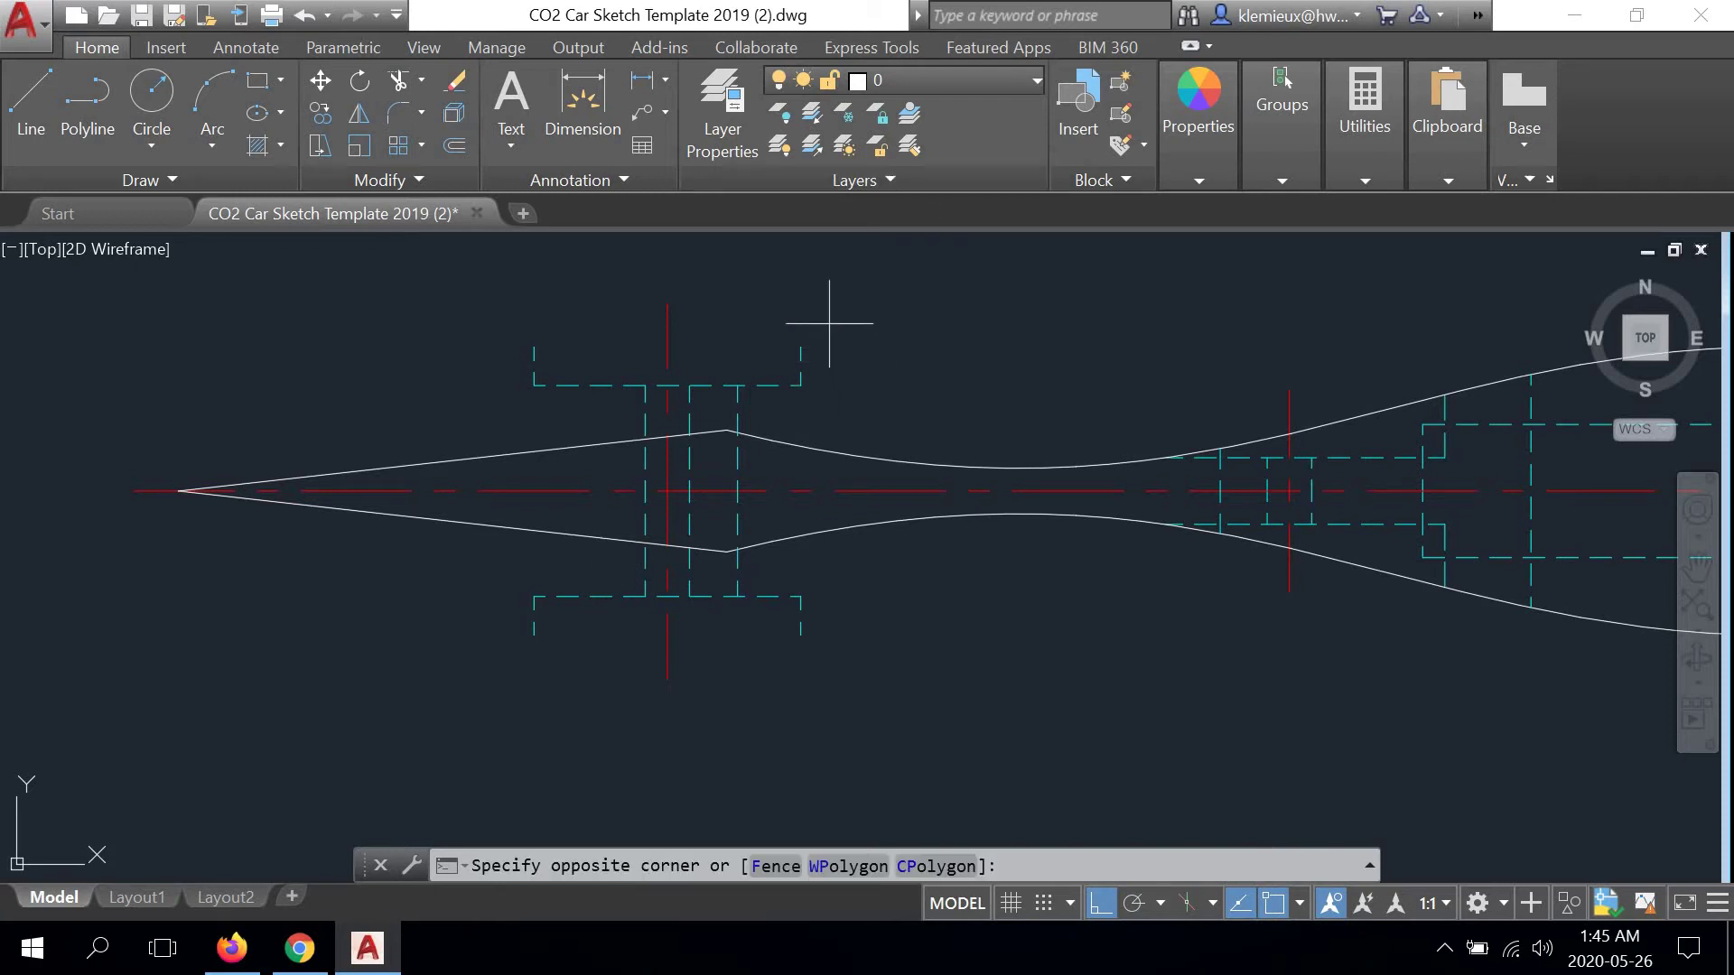
pyautogui.click(782, 392)
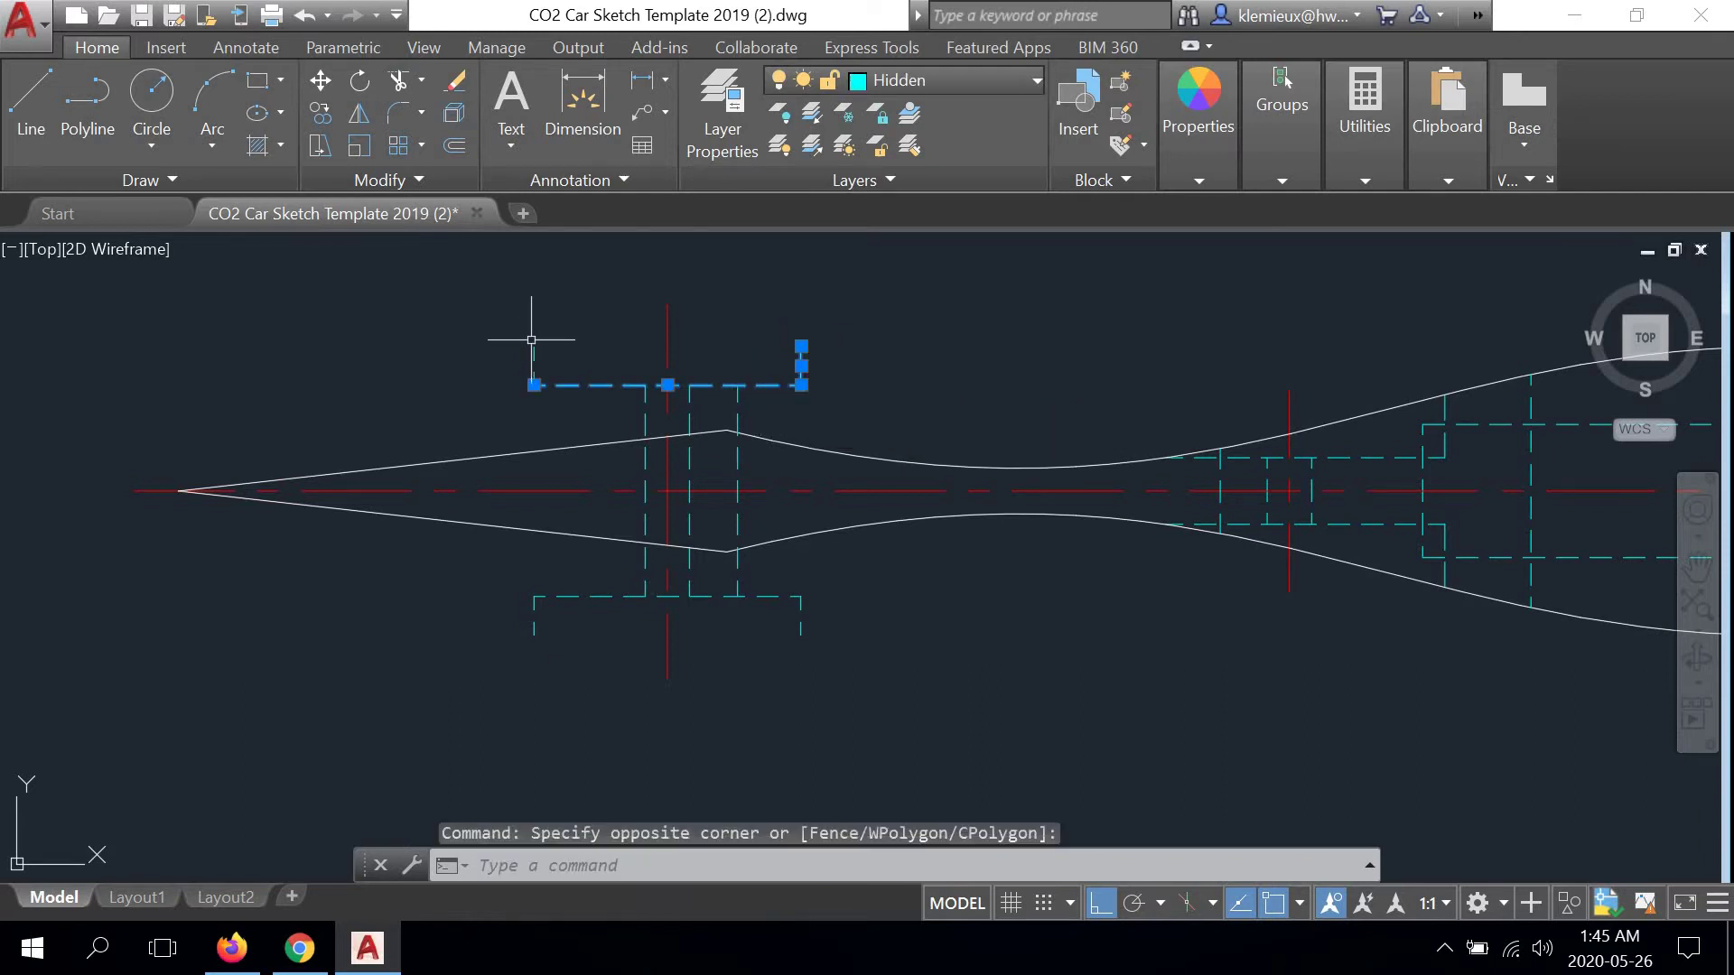
pyautogui.click(758, 578)
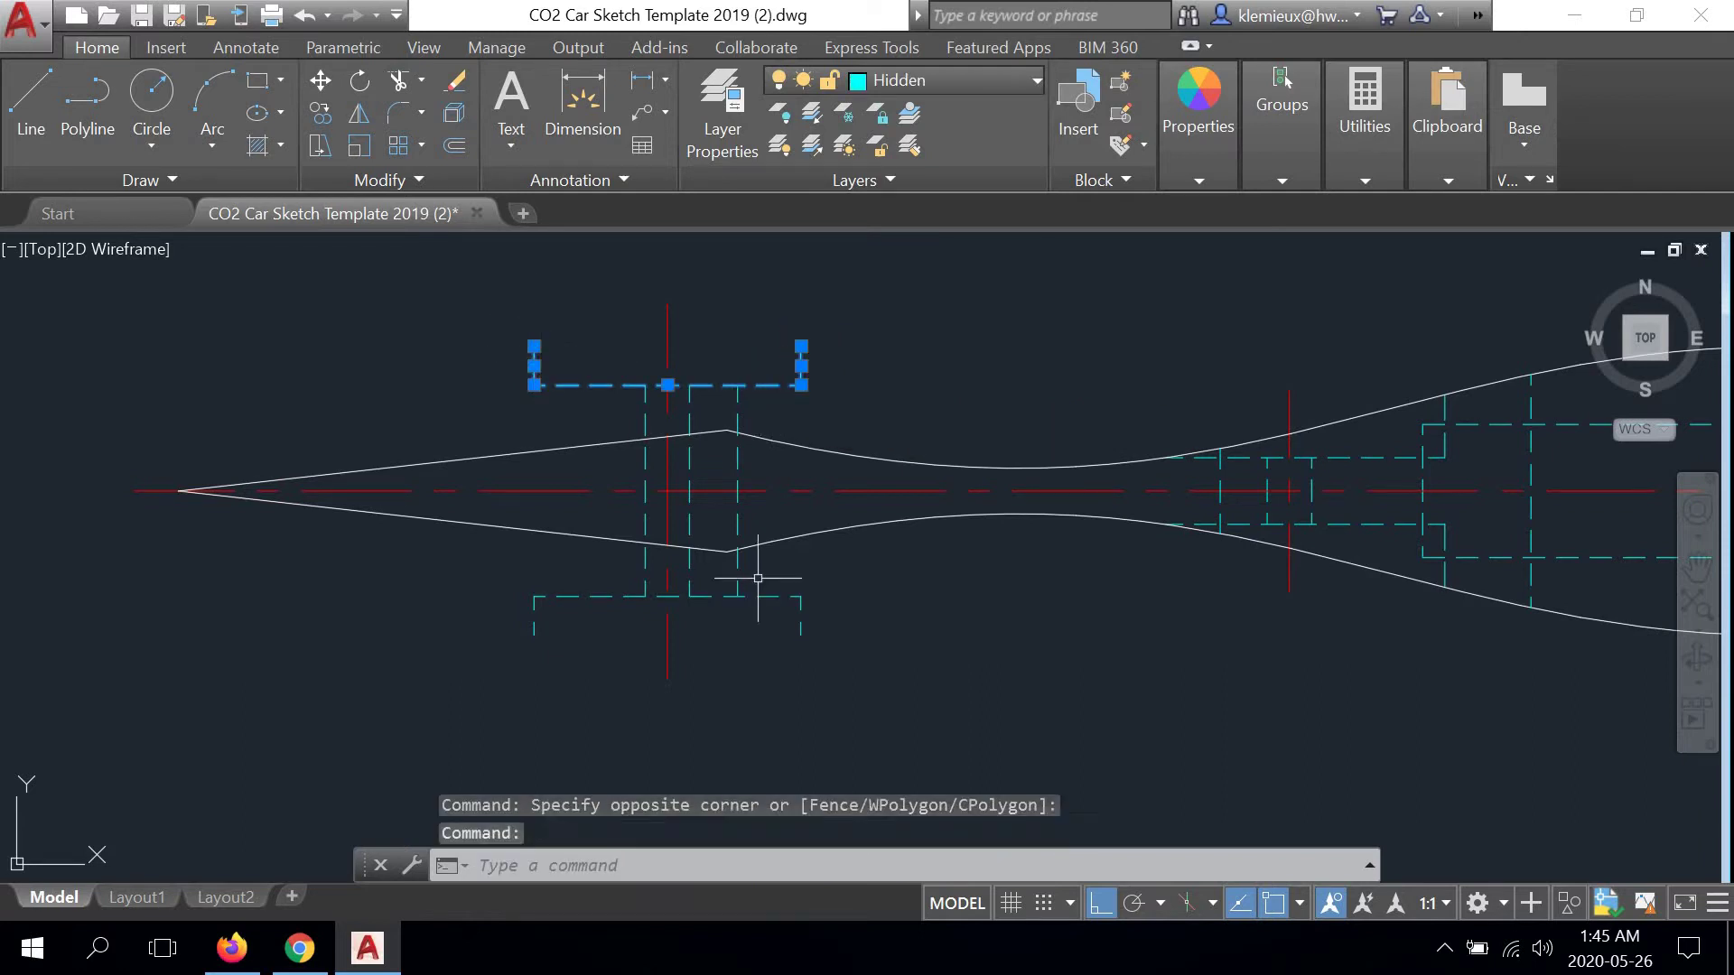
pyautogui.click(782, 652)
pyautogui.click(513, 629)
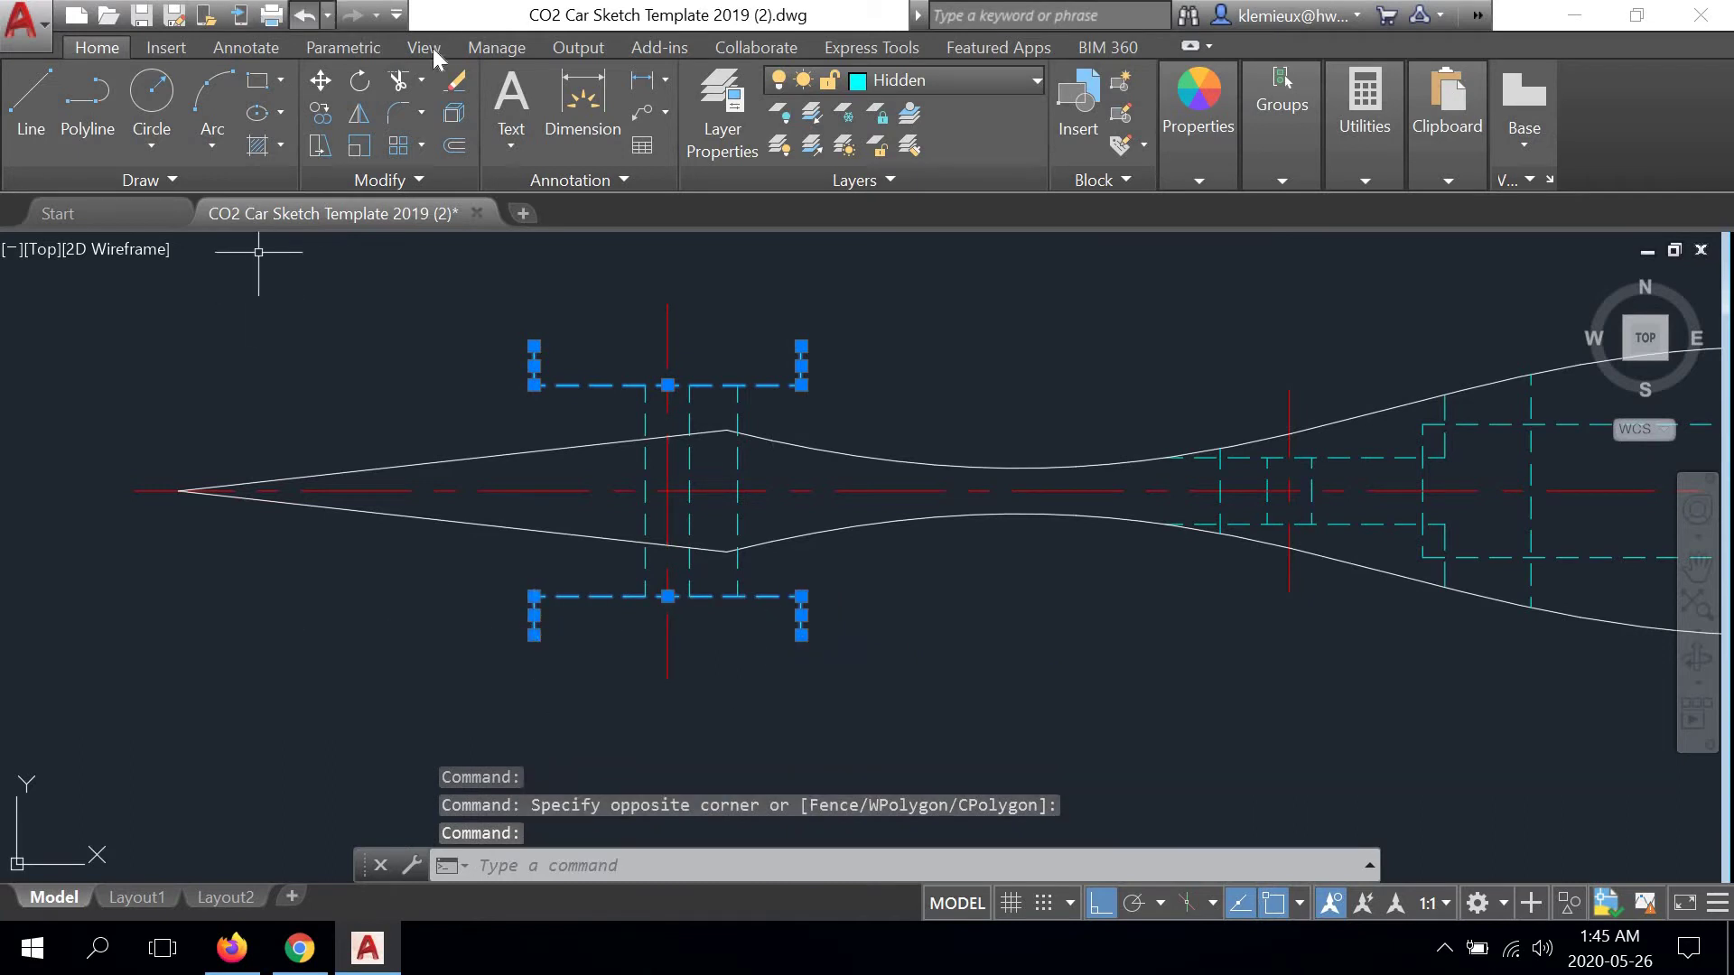
pyautogui.click(453, 79)
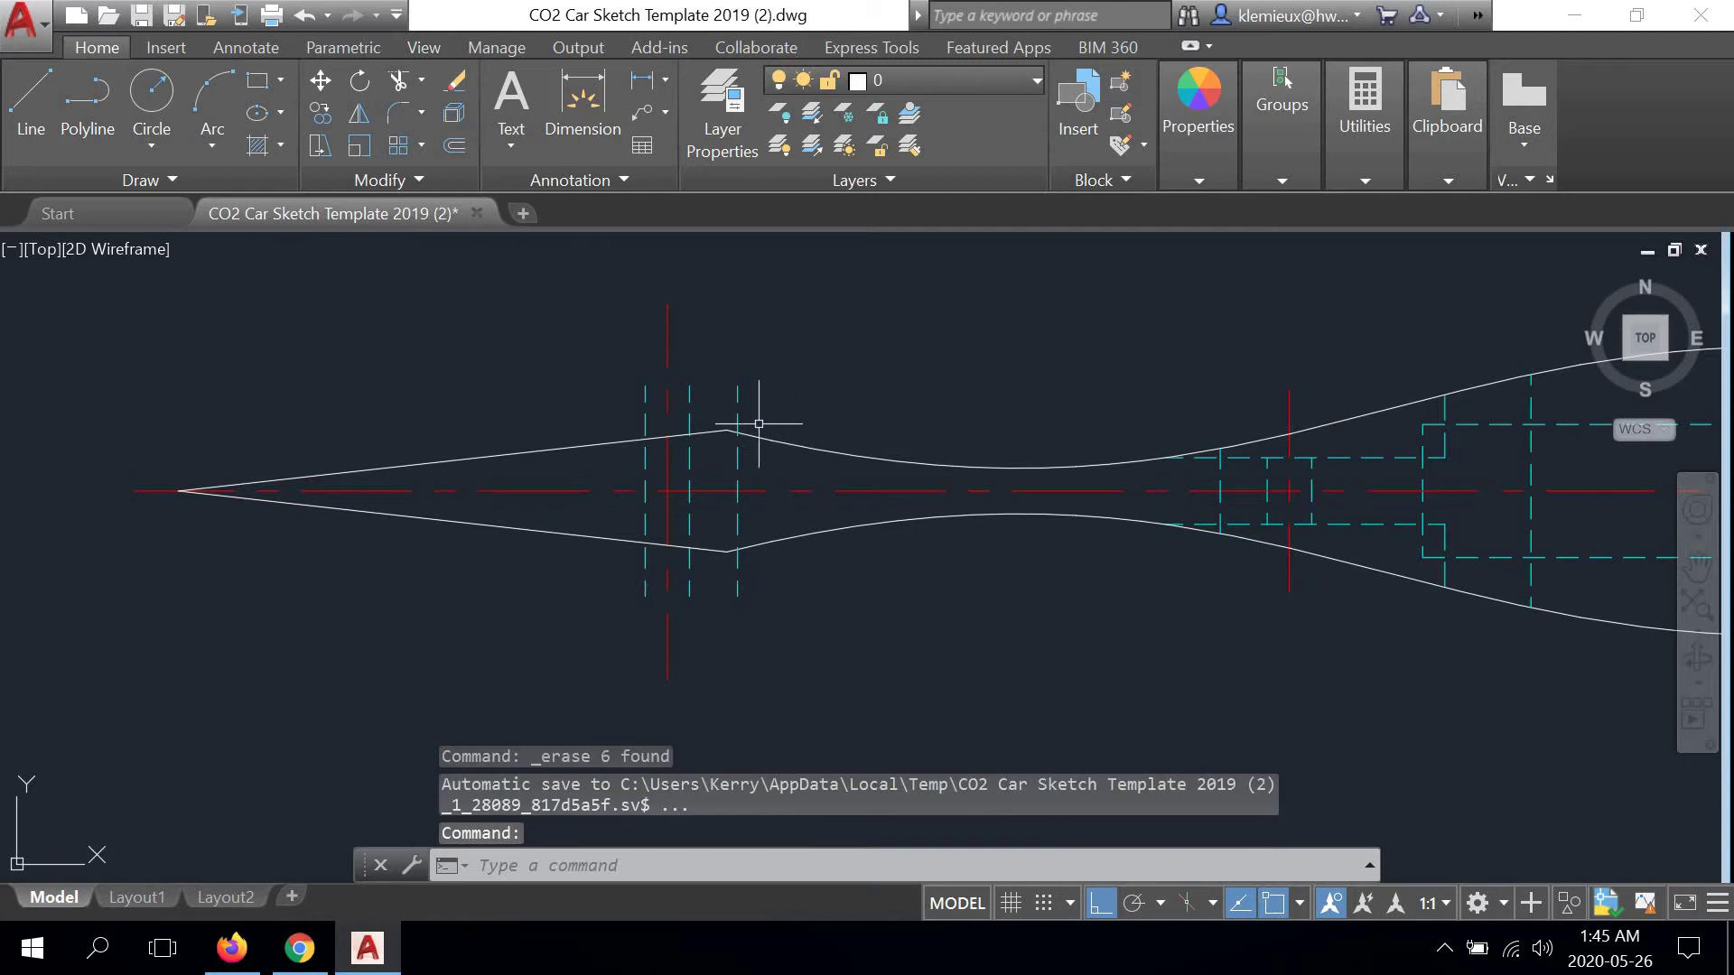
# Trim the three vertical hidden lines at the top view's front axle to the upper and lower body outlines
pyautogui.click(398, 81)
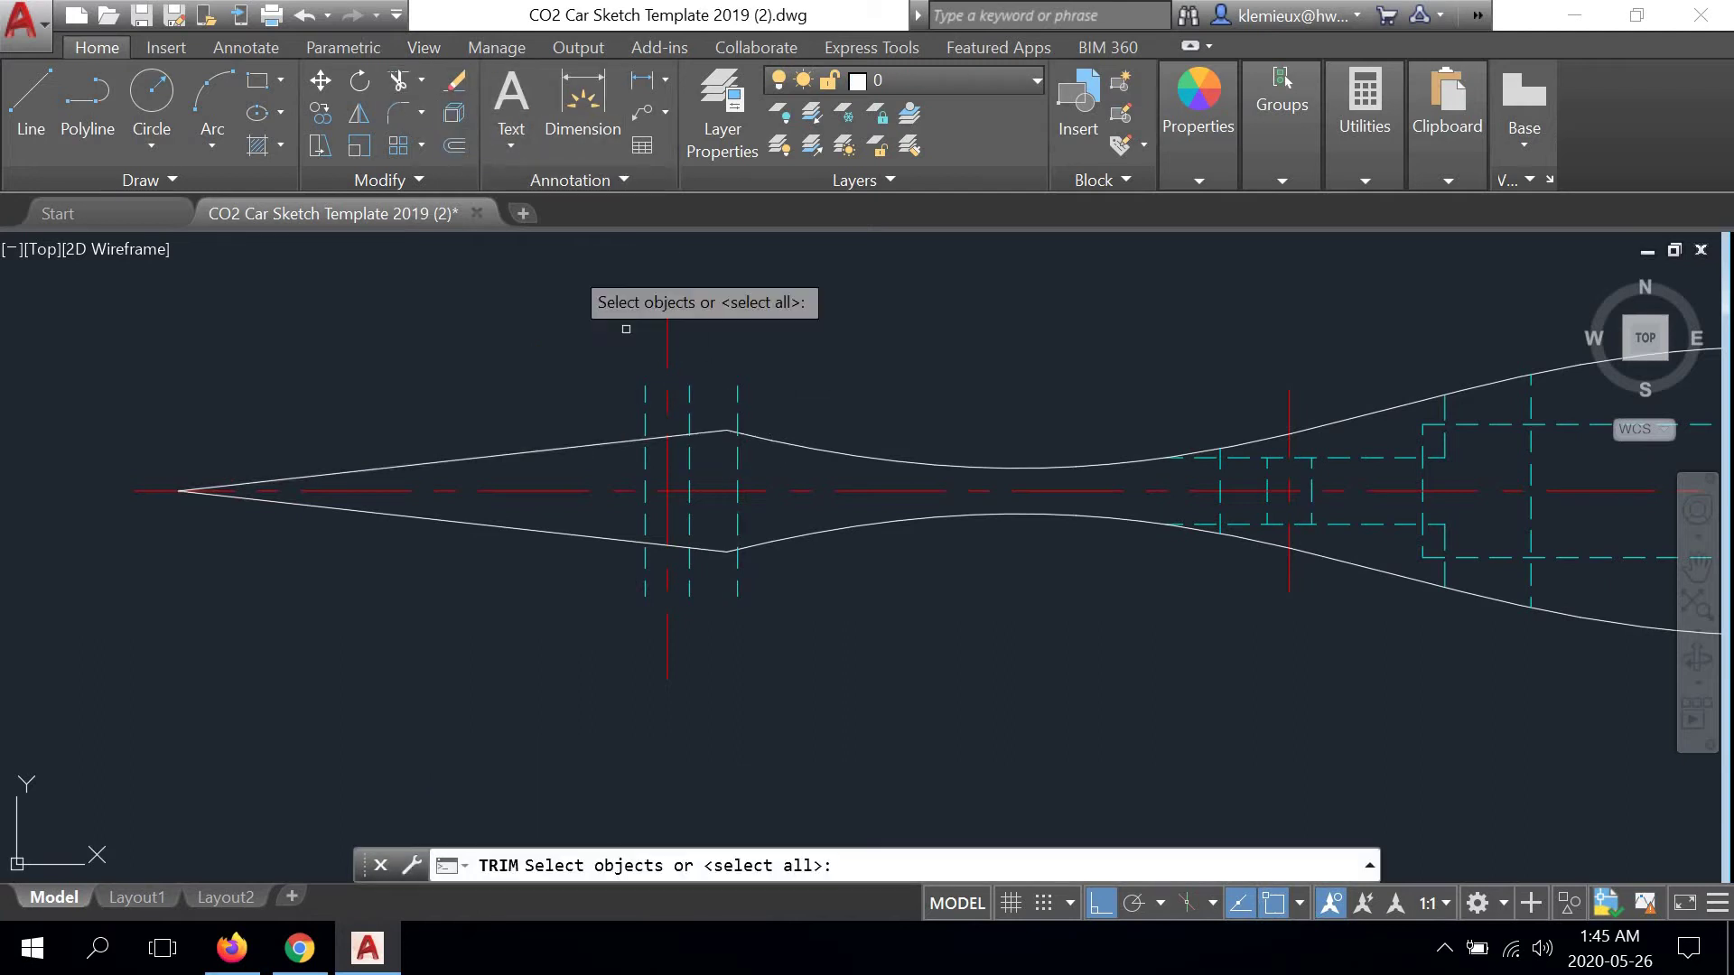
pyautogui.click(717, 432)
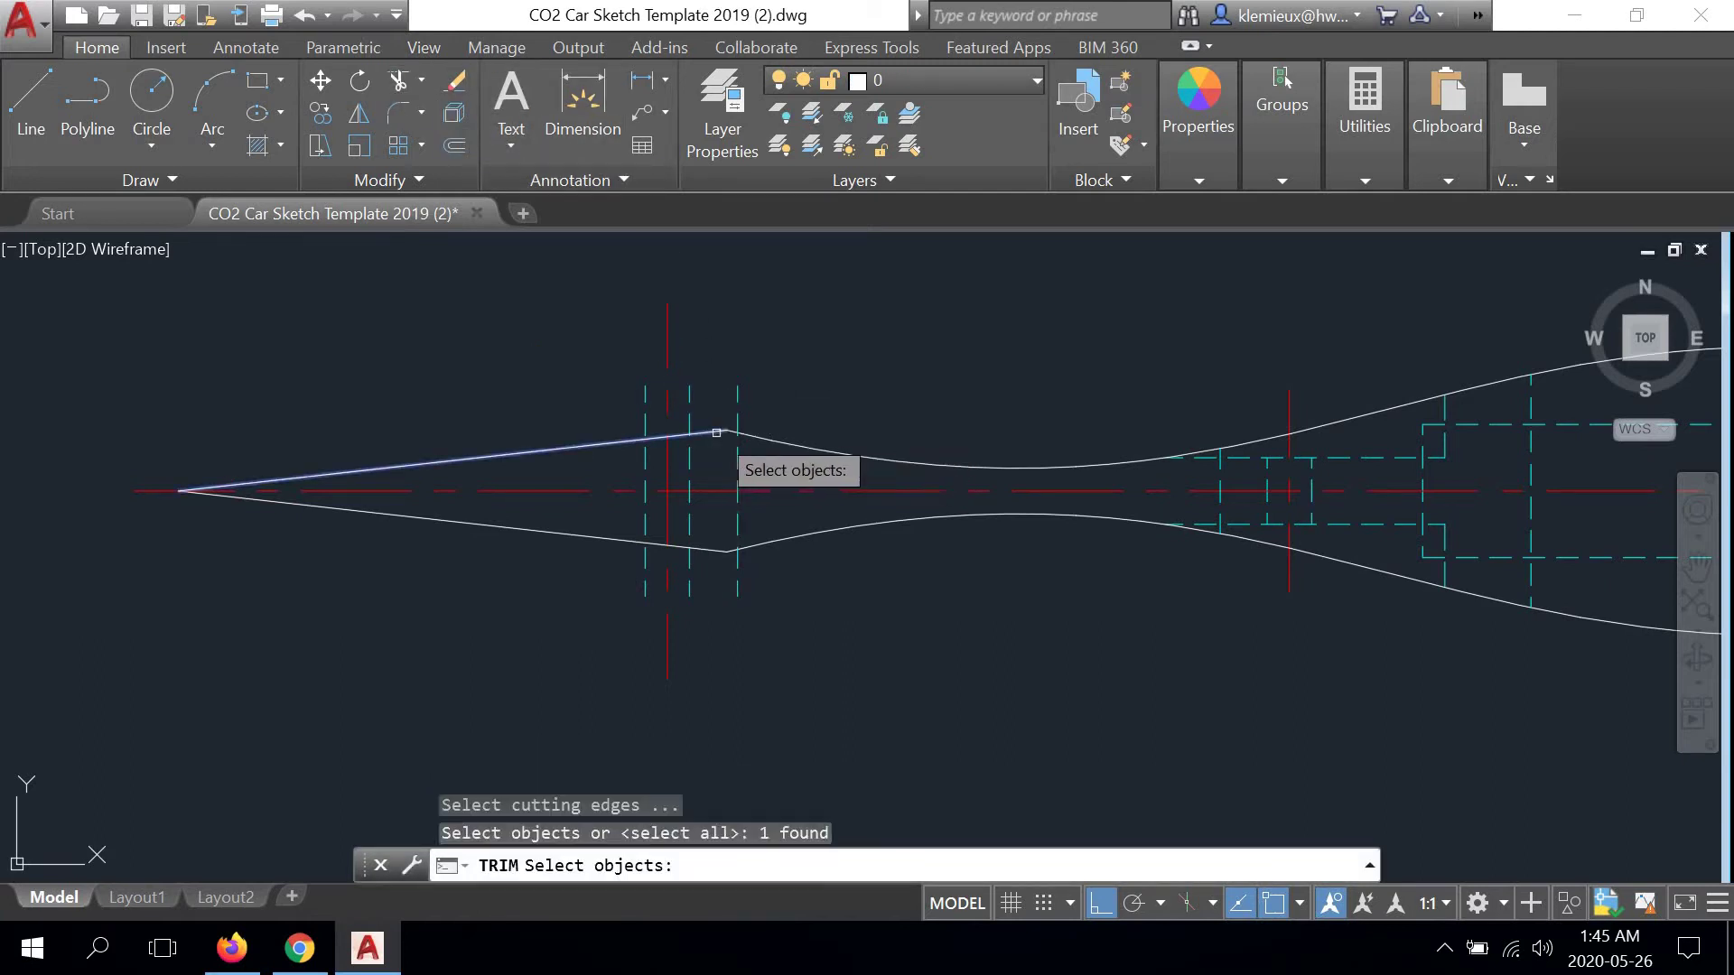
pyautogui.click(761, 435)
pyautogui.click(779, 539)
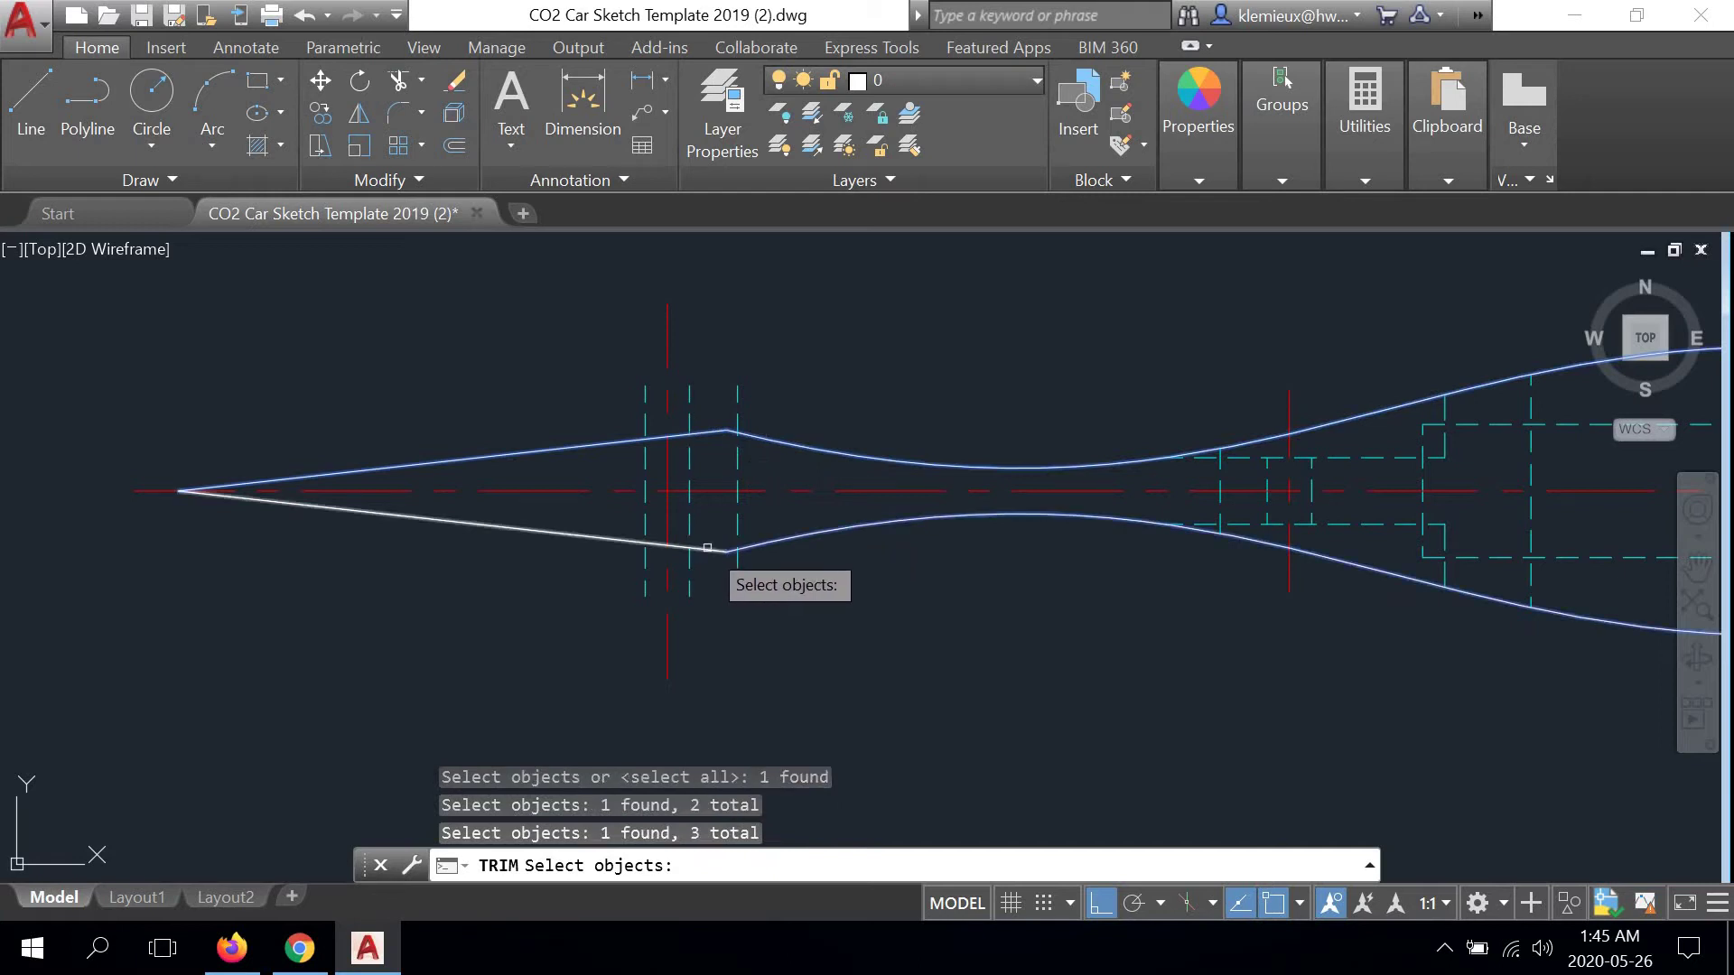
pyautogui.click(707, 547)
pyautogui.press('Return')
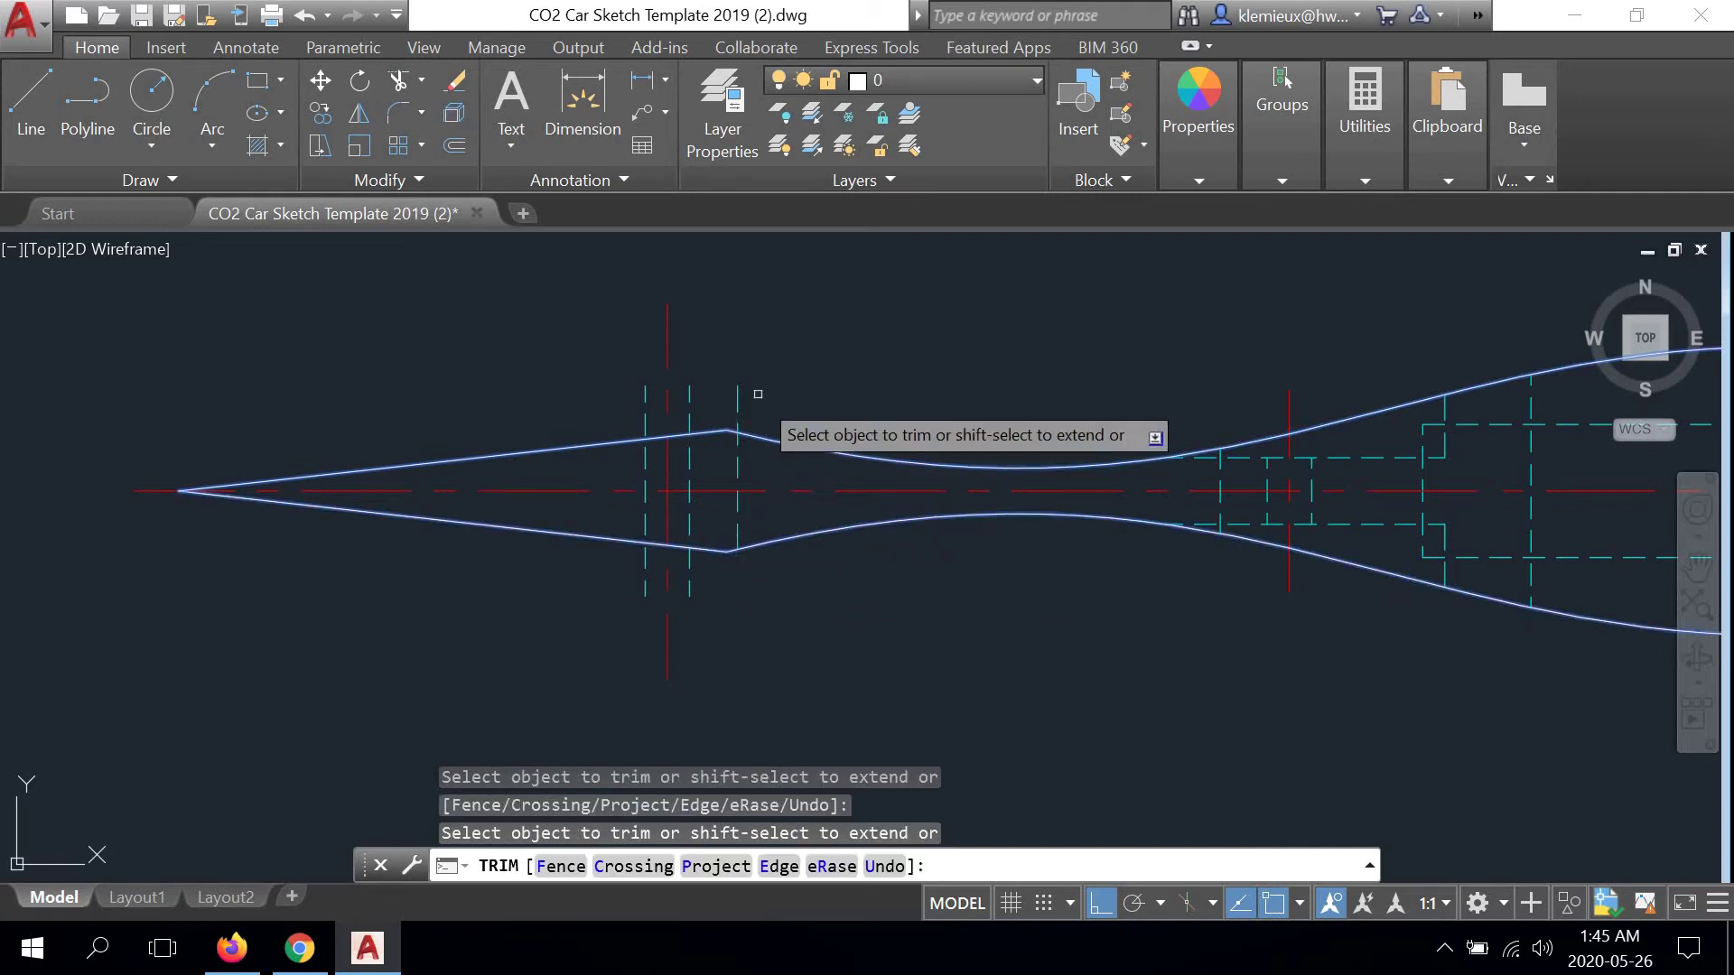
pyautogui.click(737, 391)
pyautogui.click(689, 395)
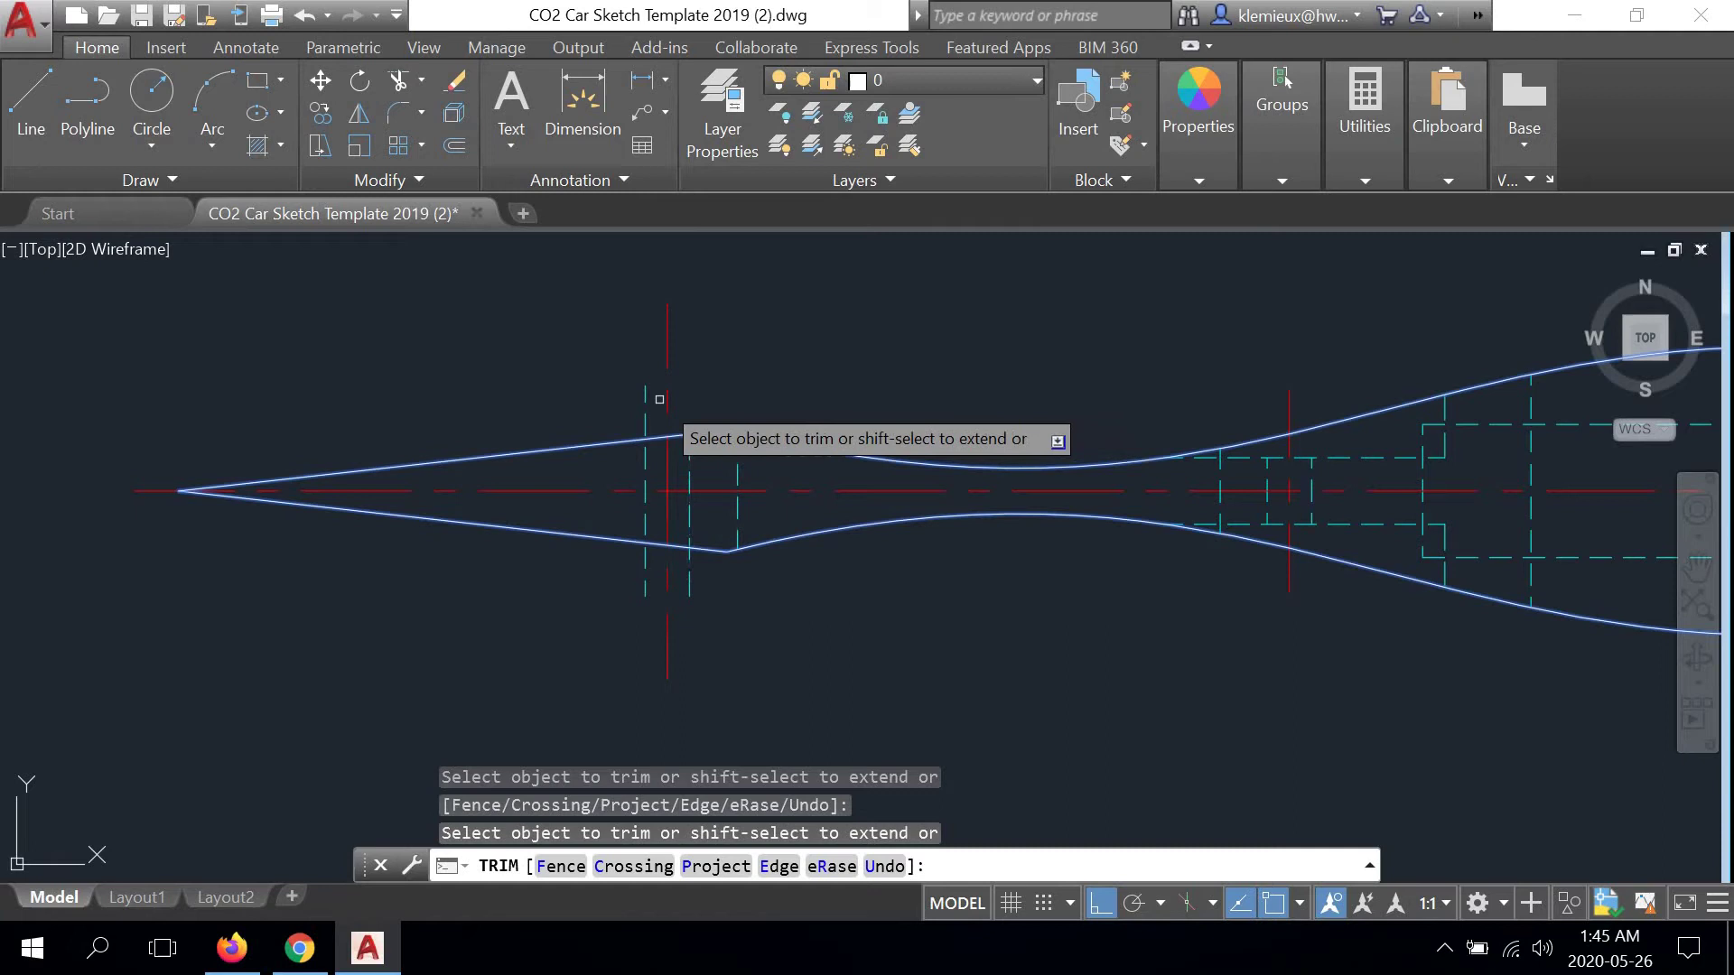
pyautogui.click(646, 399)
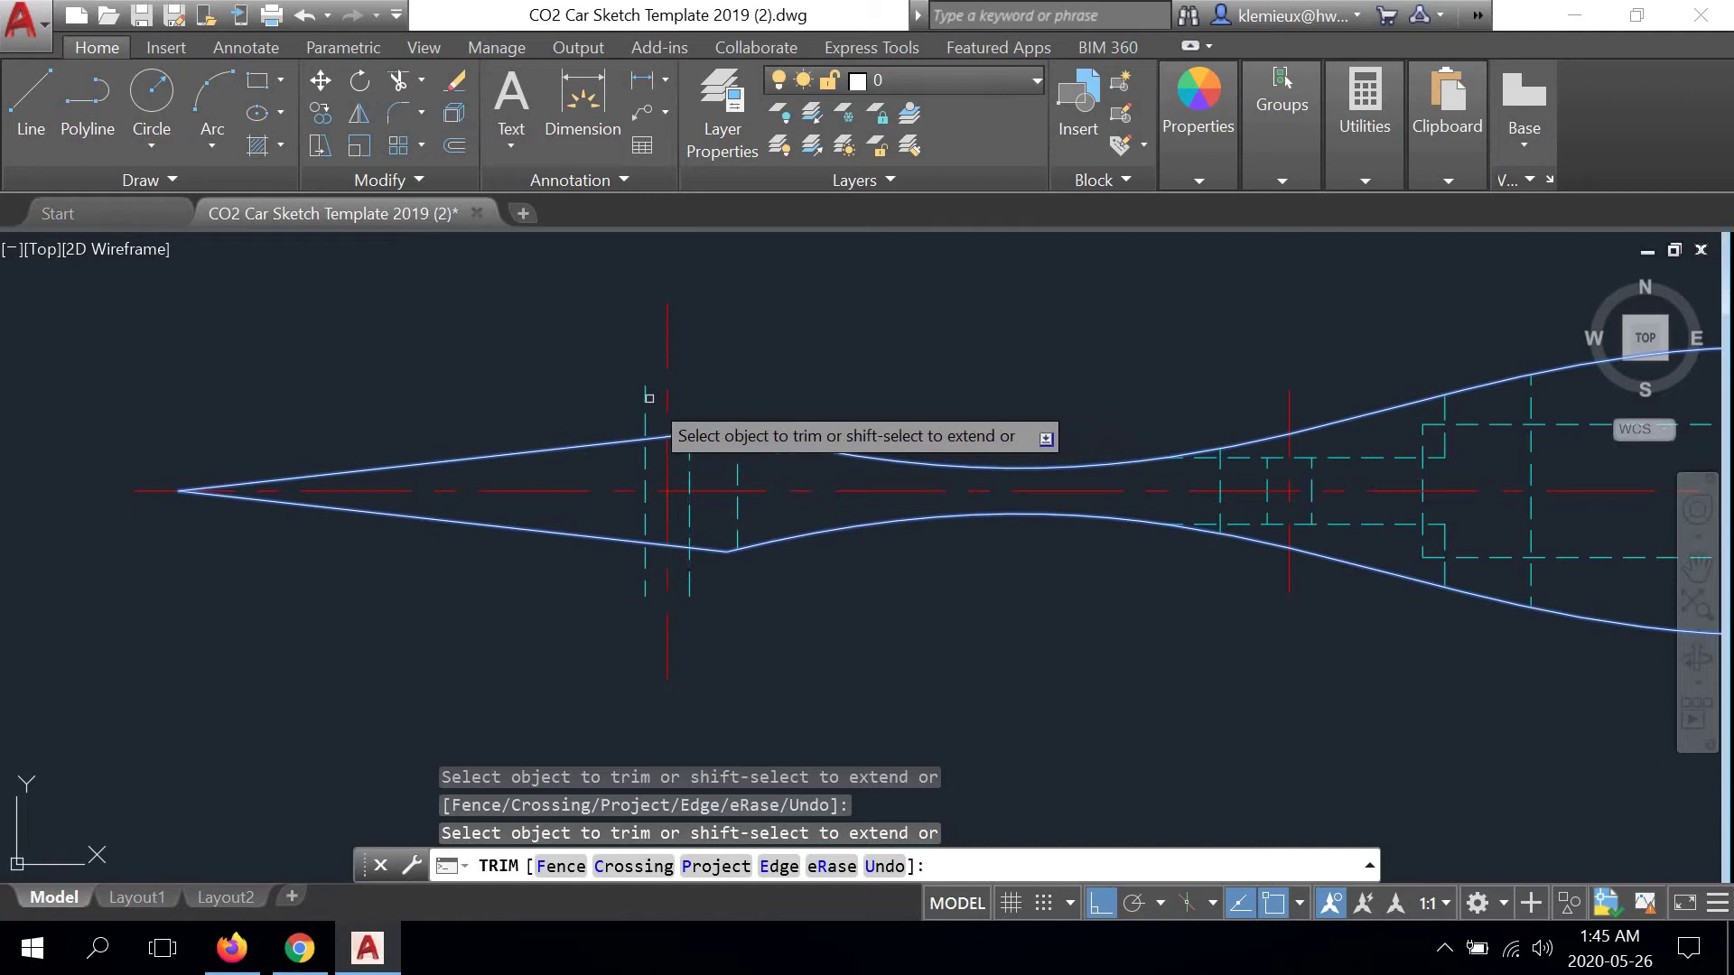
pyautogui.click(641, 565)
pyautogui.click(650, 582)
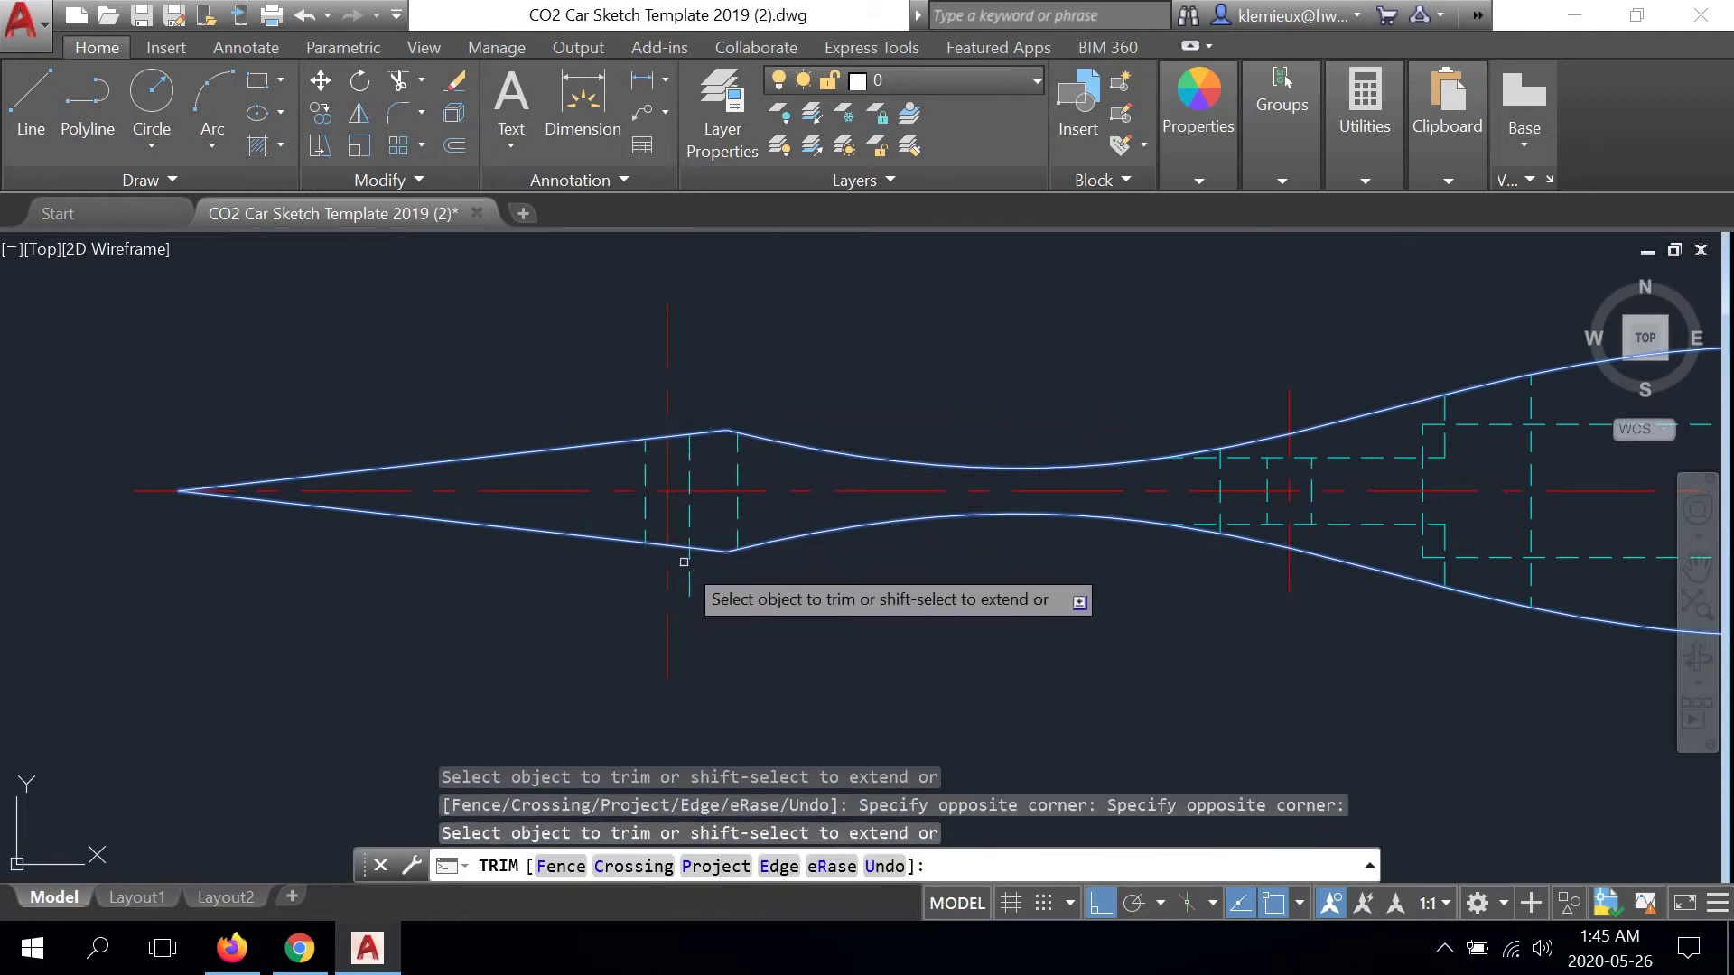
pyautogui.rightClick(894, 376)
pyautogui.click(934, 388)
# Delete the large front wheel arc around the axle hole in the side view
pyautogui.scroll(-4, 813, 434)
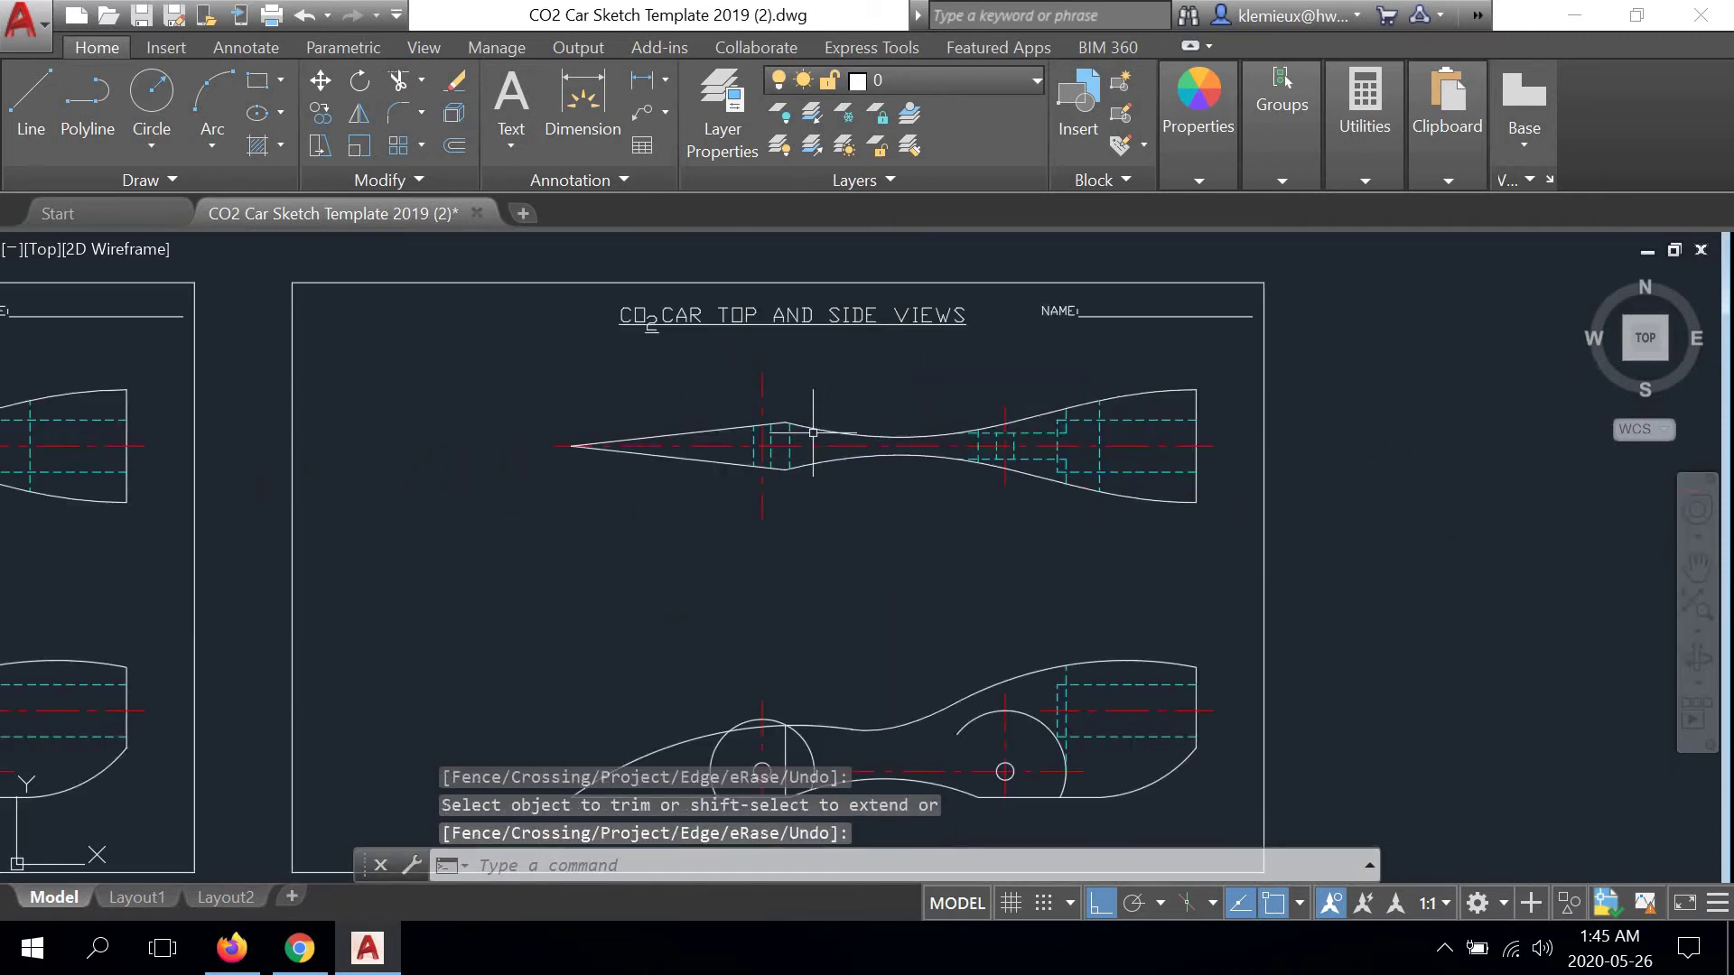
pyautogui.moveTo(774, 559); pyautogui.dragTo(751, 478, button='middle')
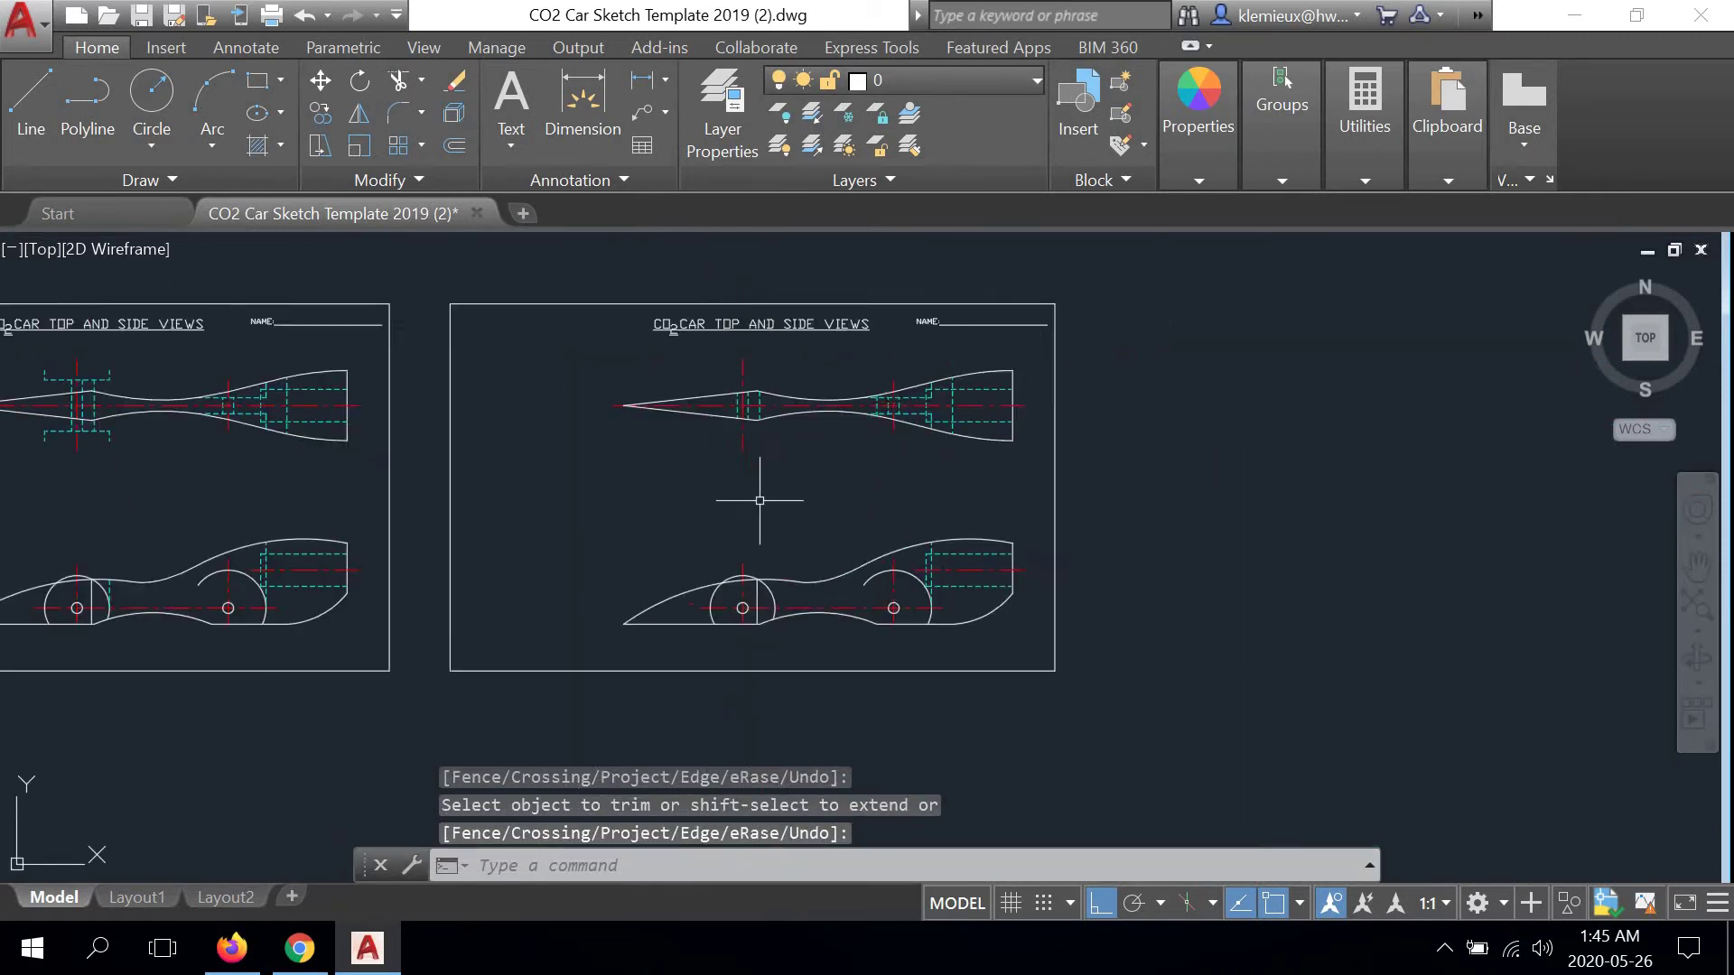
pyautogui.scroll(4, 763, 587)
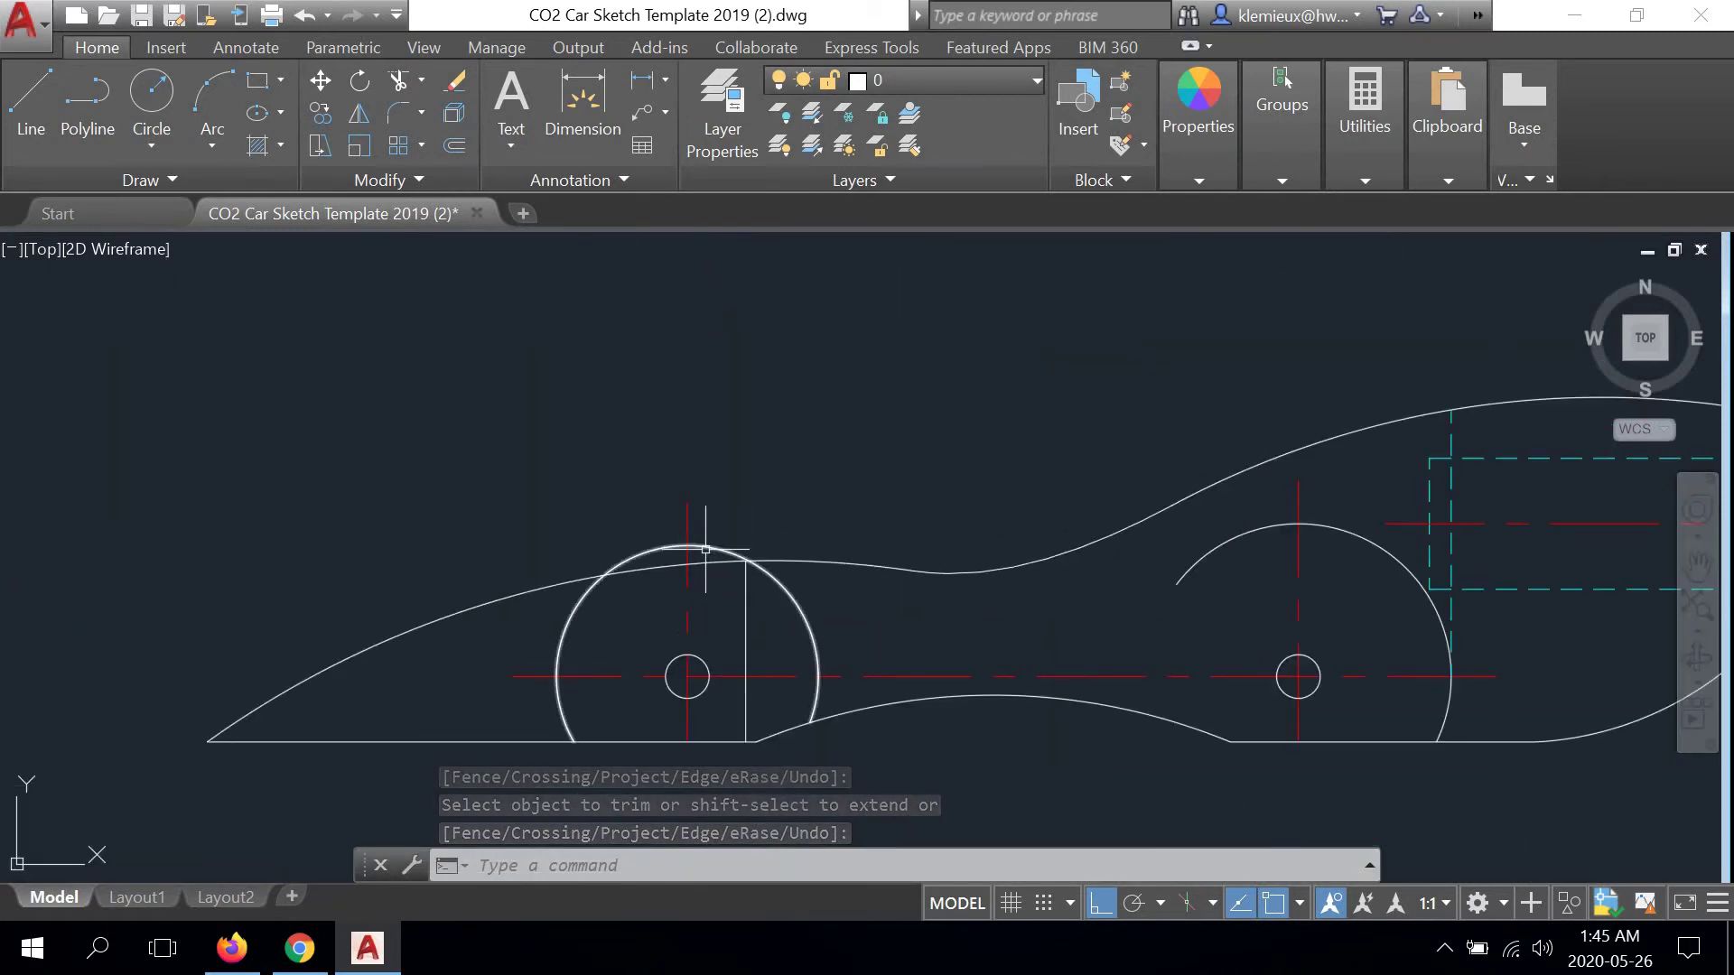
pyautogui.press('Escape')
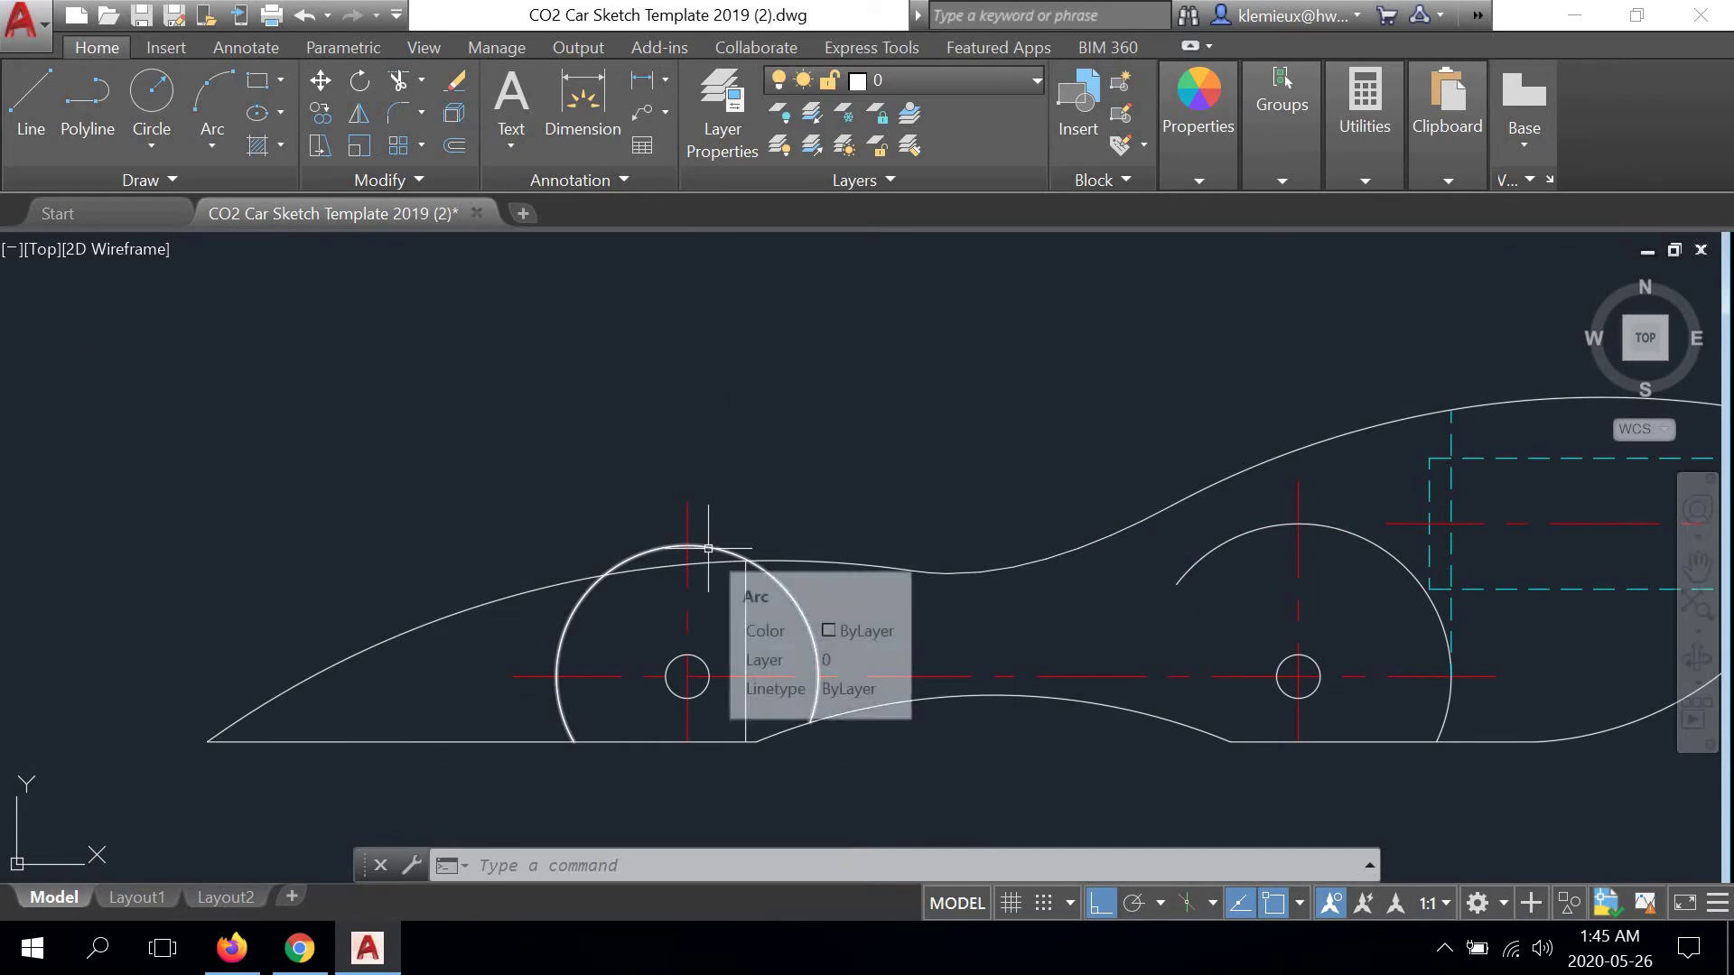
pyautogui.click(731, 555)
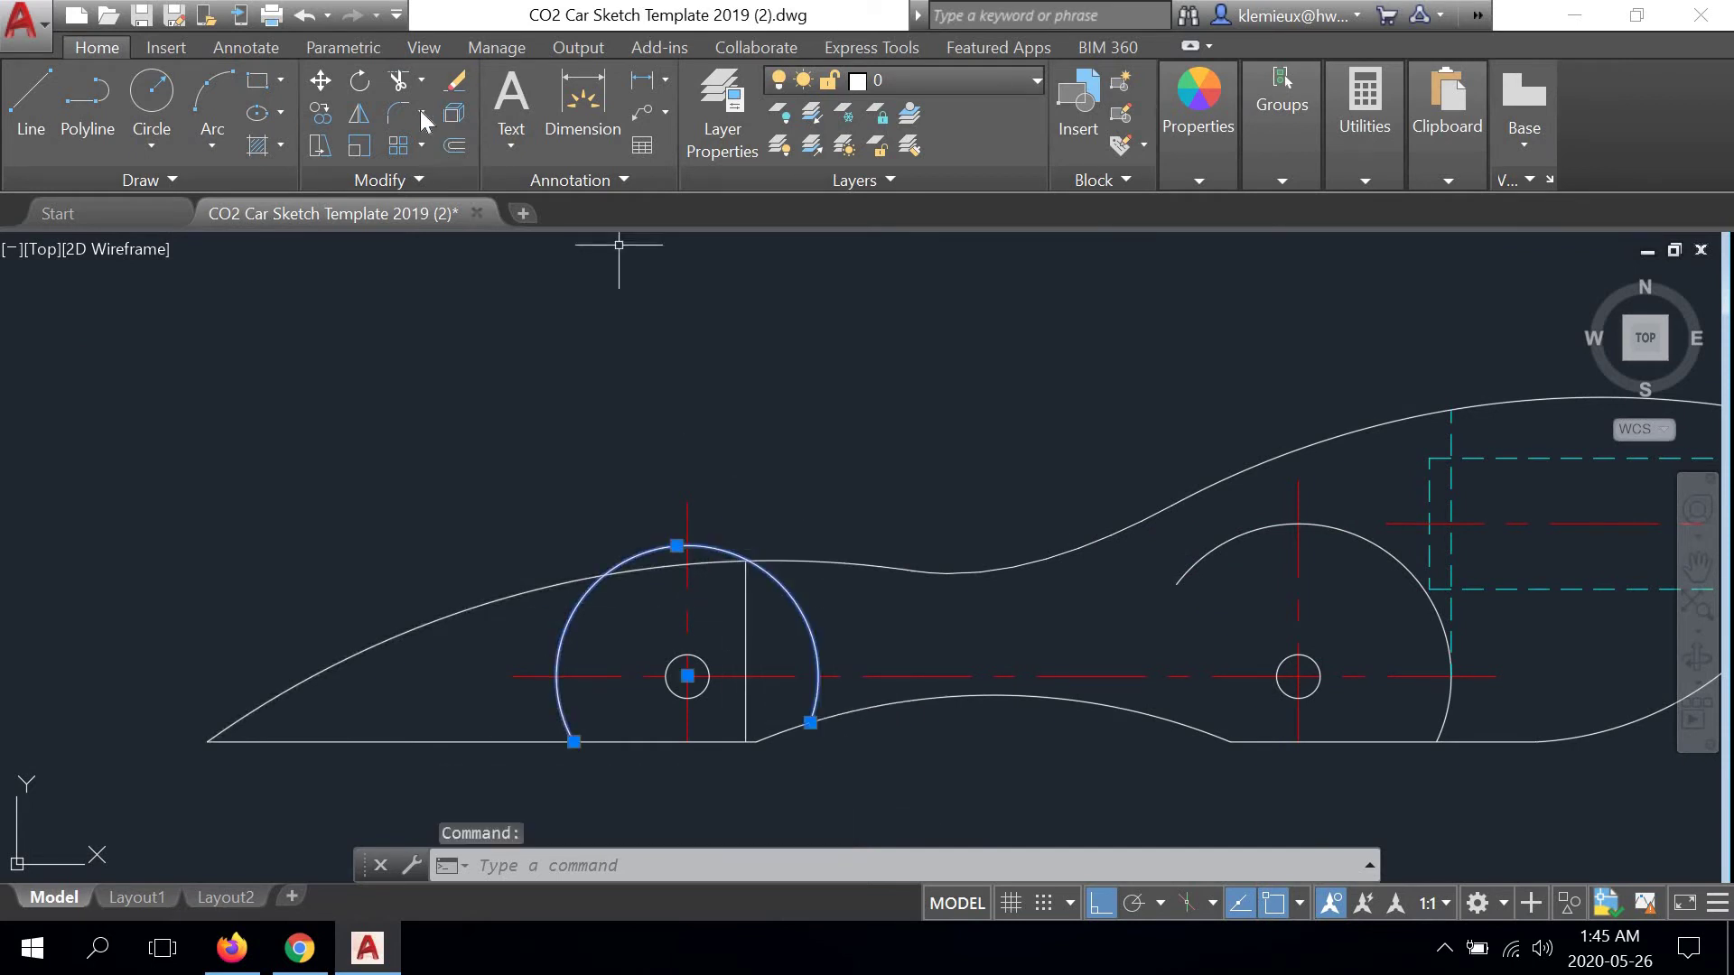
pyautogui.click(454, 80)
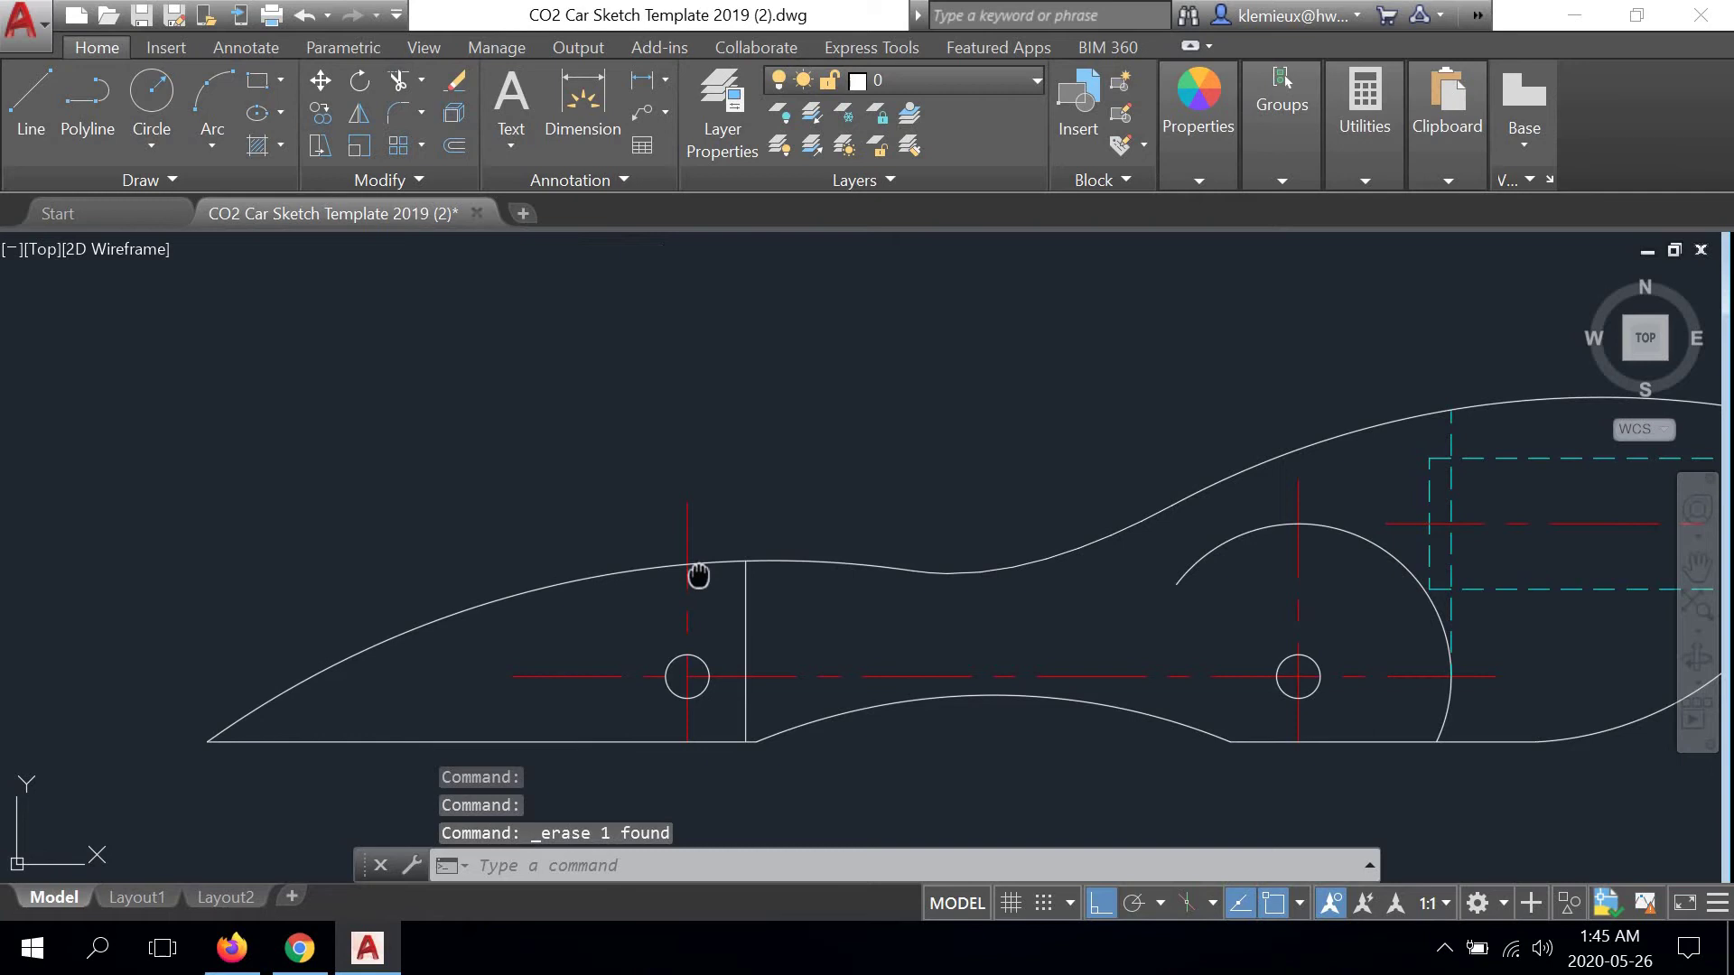
pyautogui.moveTo(696, 573)
pyautogui.mouseDown(button='middle')
pyautogui.moveTo(697, 495)
pyautogui.moveTo(717, 559)
pyautogui.moveTo(717, 486)
pyautogui.mouseUp(button='middle')
pyautogui.scroll(-3, 696, 496)
pyautogui.scroll(2, 717, 560)
pyautogui.scroll(1, 681, 457)
pyautogui.scroll(-4, 725, 569)
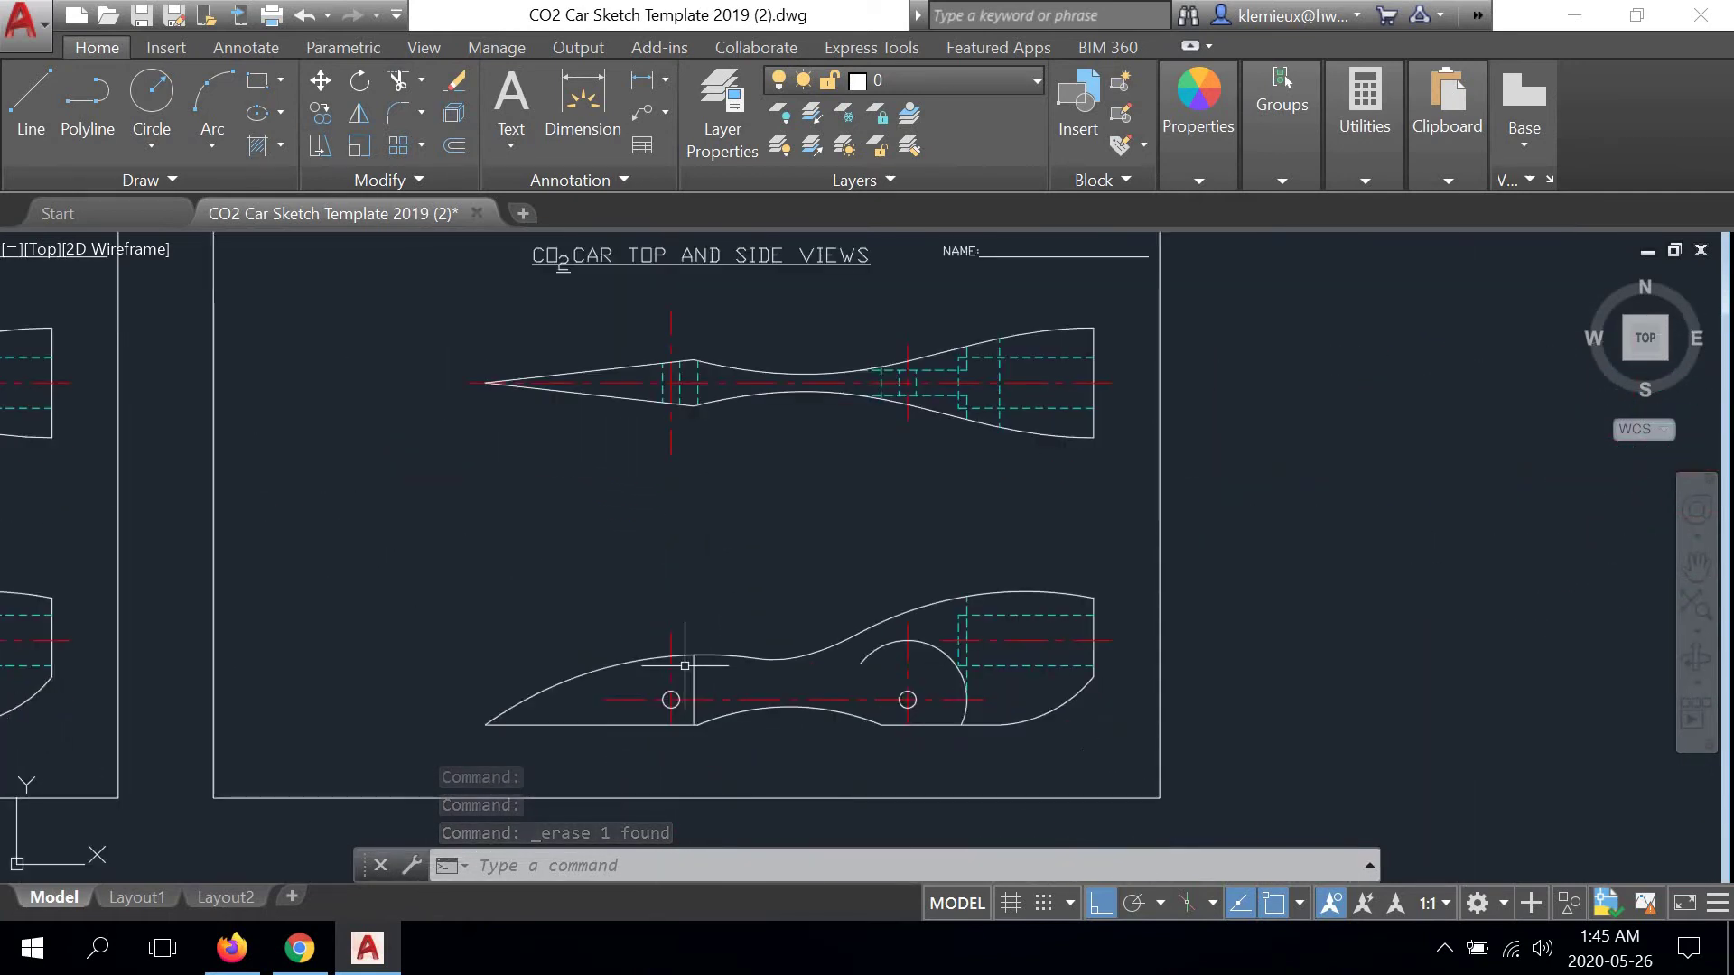
# Shorten the top view's vertical front-axle center line so its ends meet the upper and lower body outlines
pyautogui.scroll(4, 700, 363)
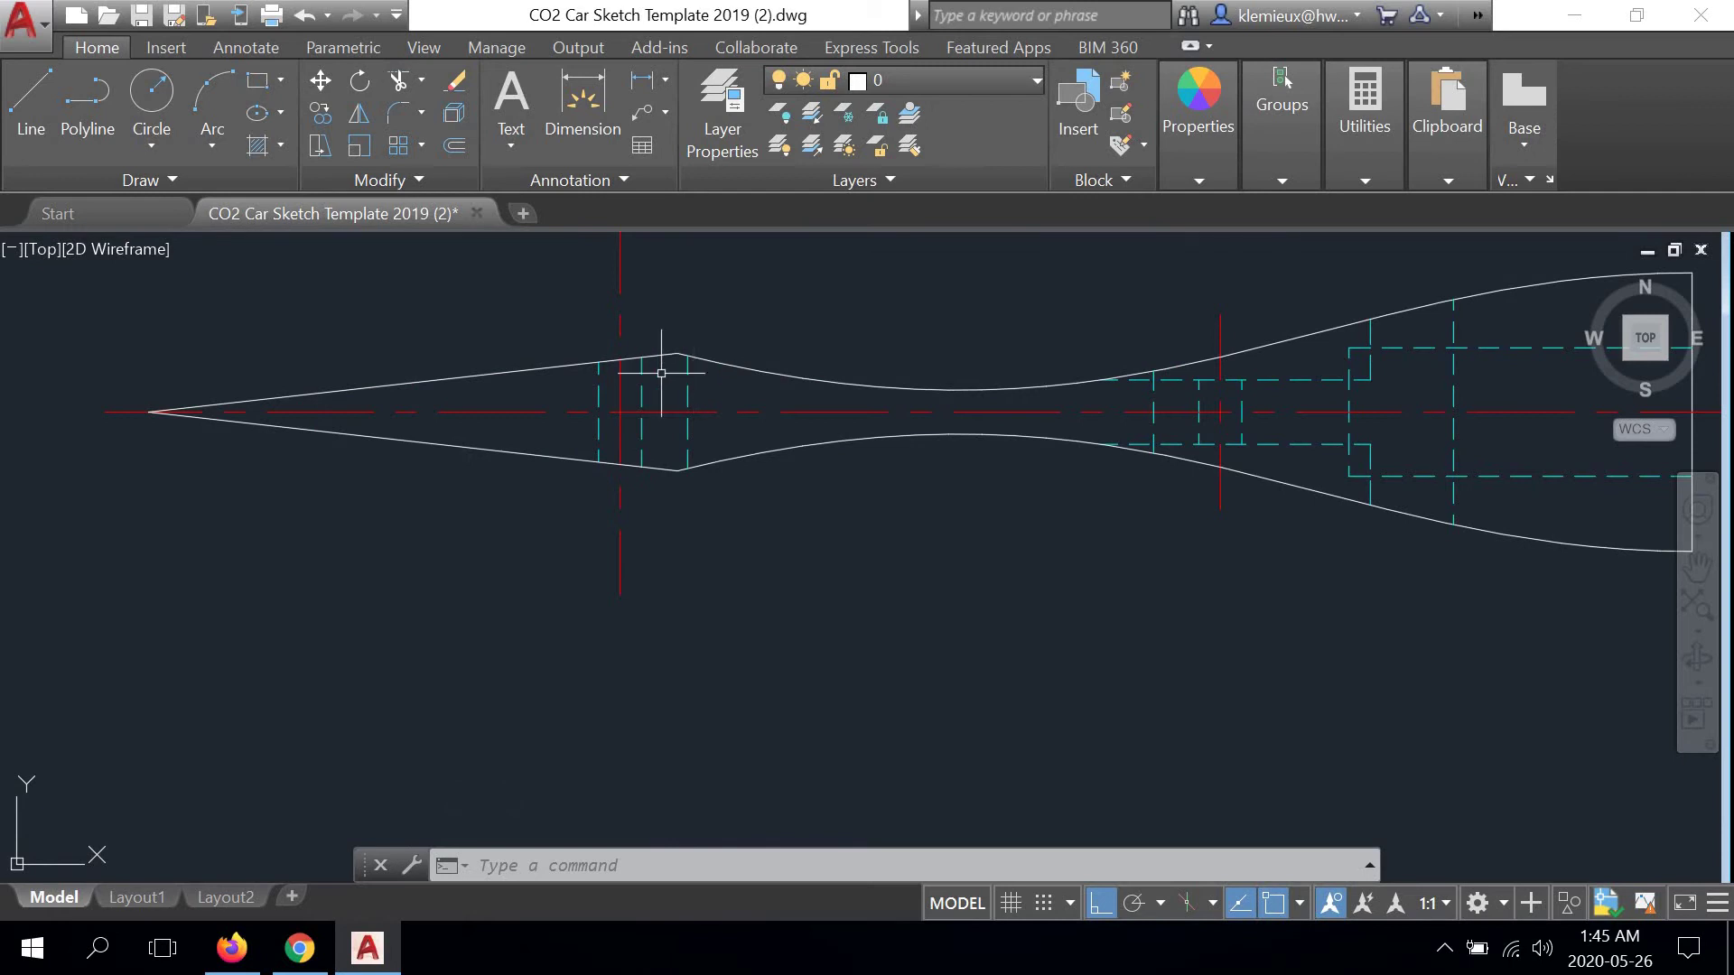
pyautogui.scroll(-4, 684, 379)
pyautogui.moveTo(824, 533); pyautogui.dragTo(919, 481, button='middle')
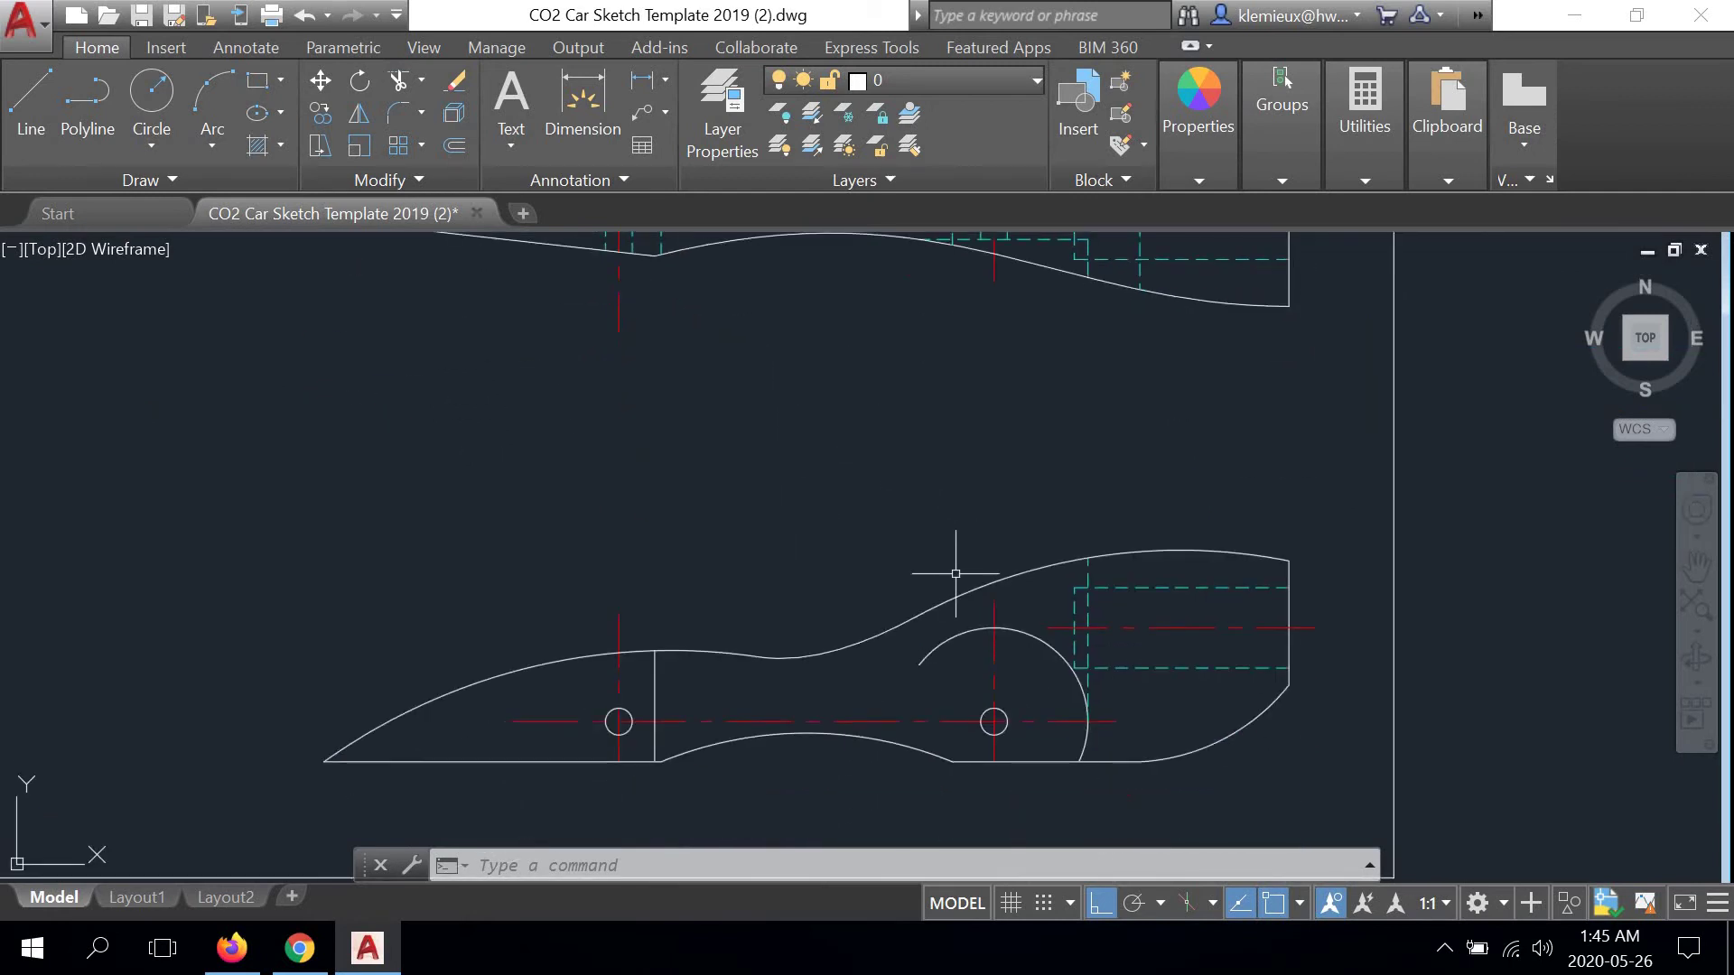
pyautogui.scroll(-2, 998, 666)
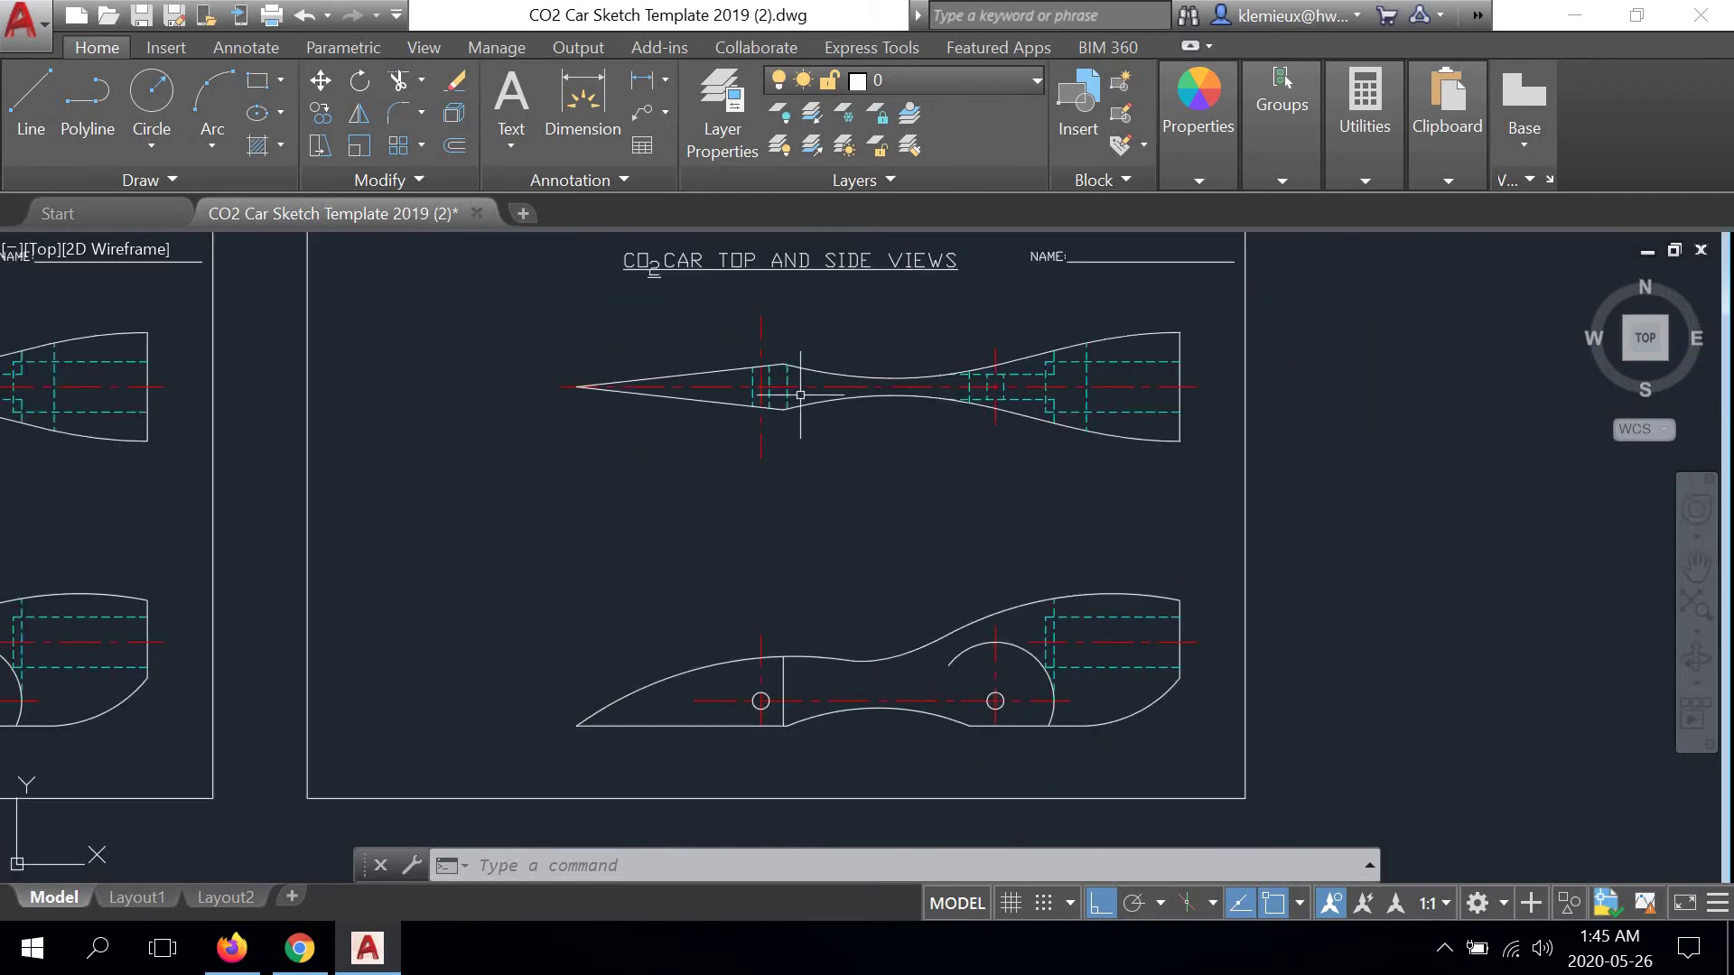
pyautogui.scroll(4, 771, 419)
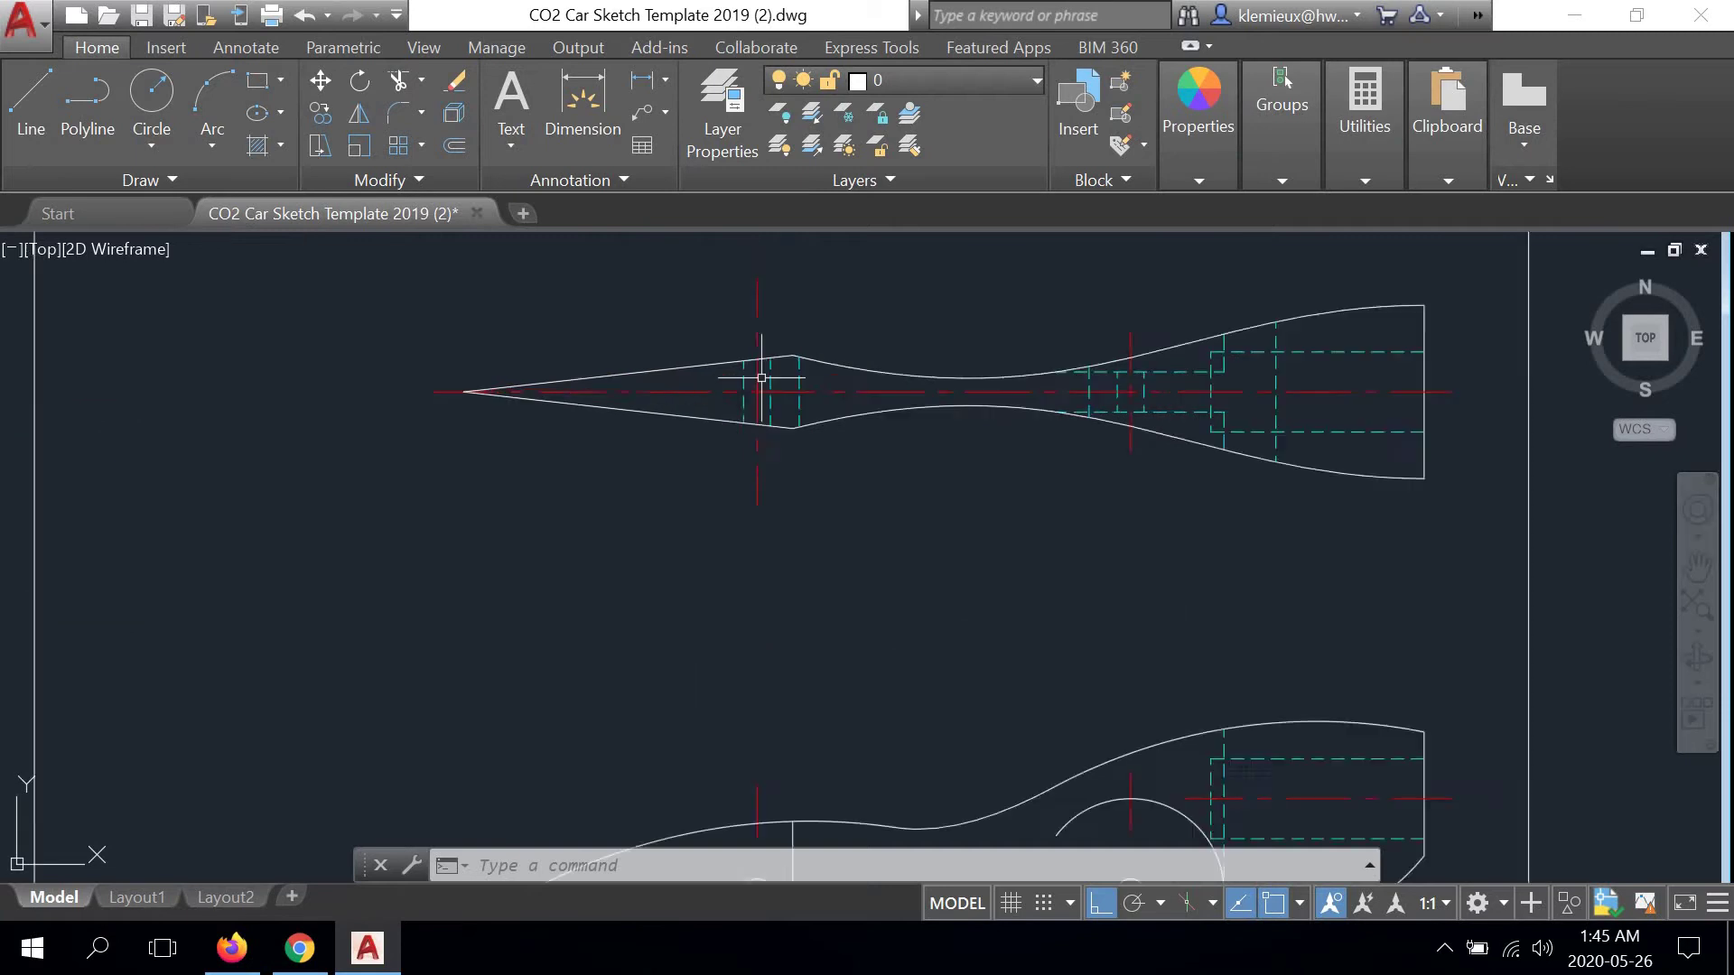
pyautogui.click(745, 321)
pyautogui.click(745, 301)
pyautogui.click(746, 430)
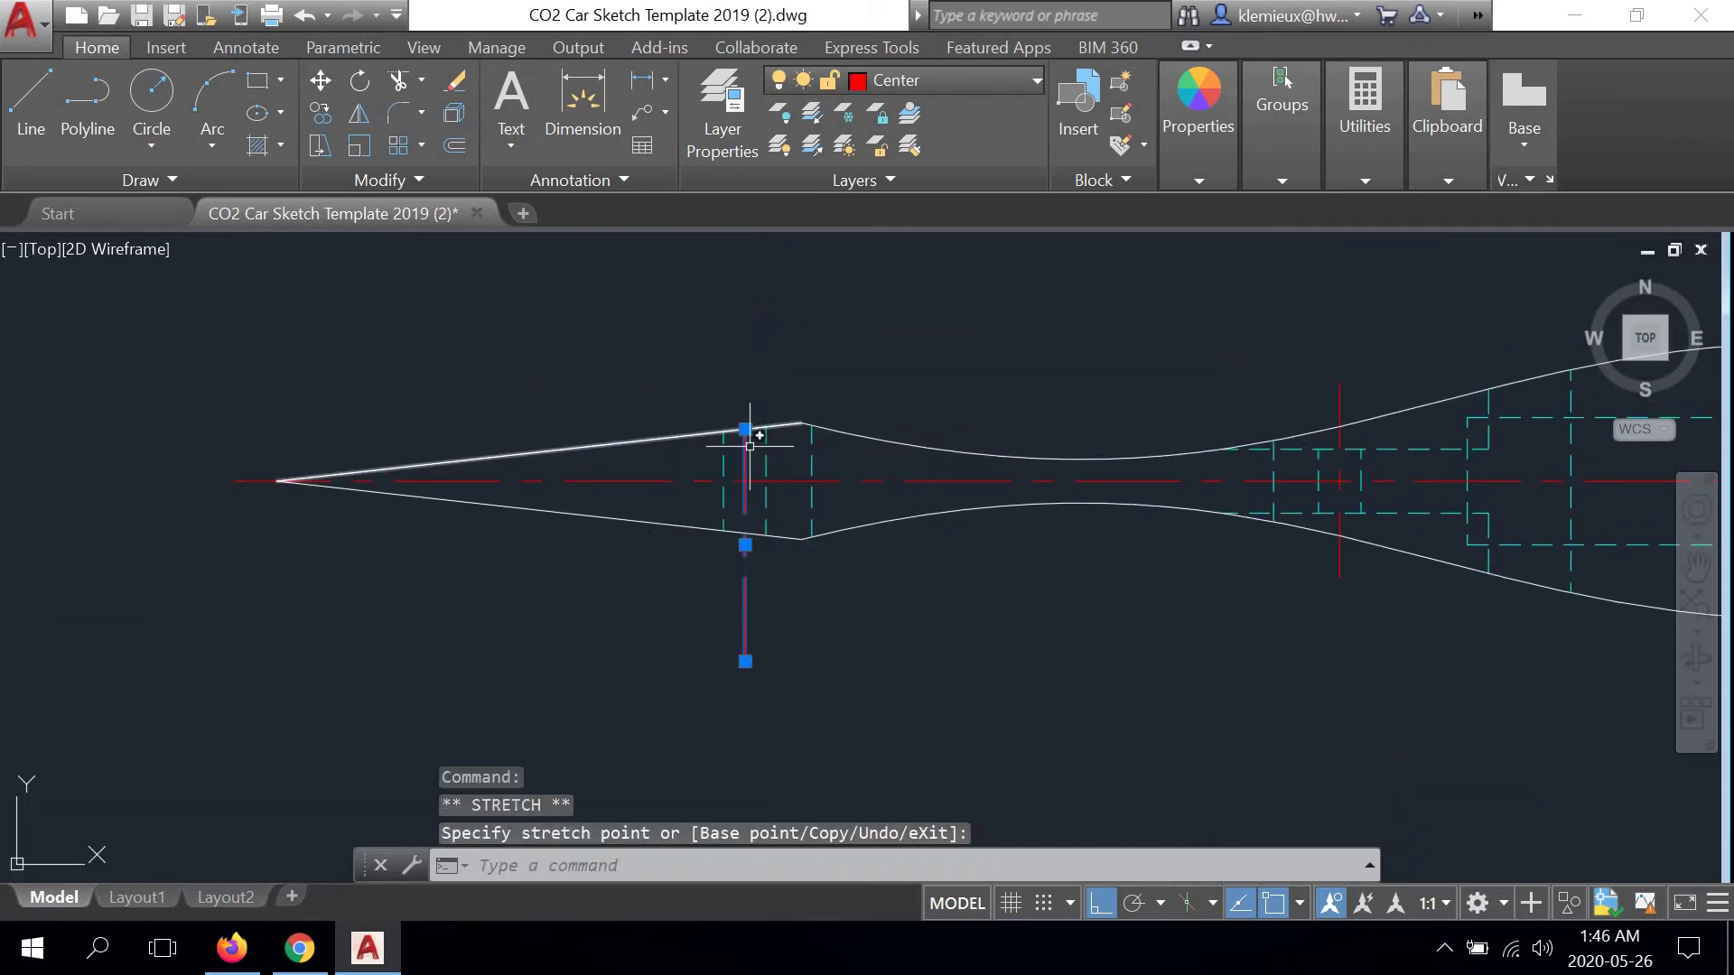
pyautogui.scroll(2, 731, 637)
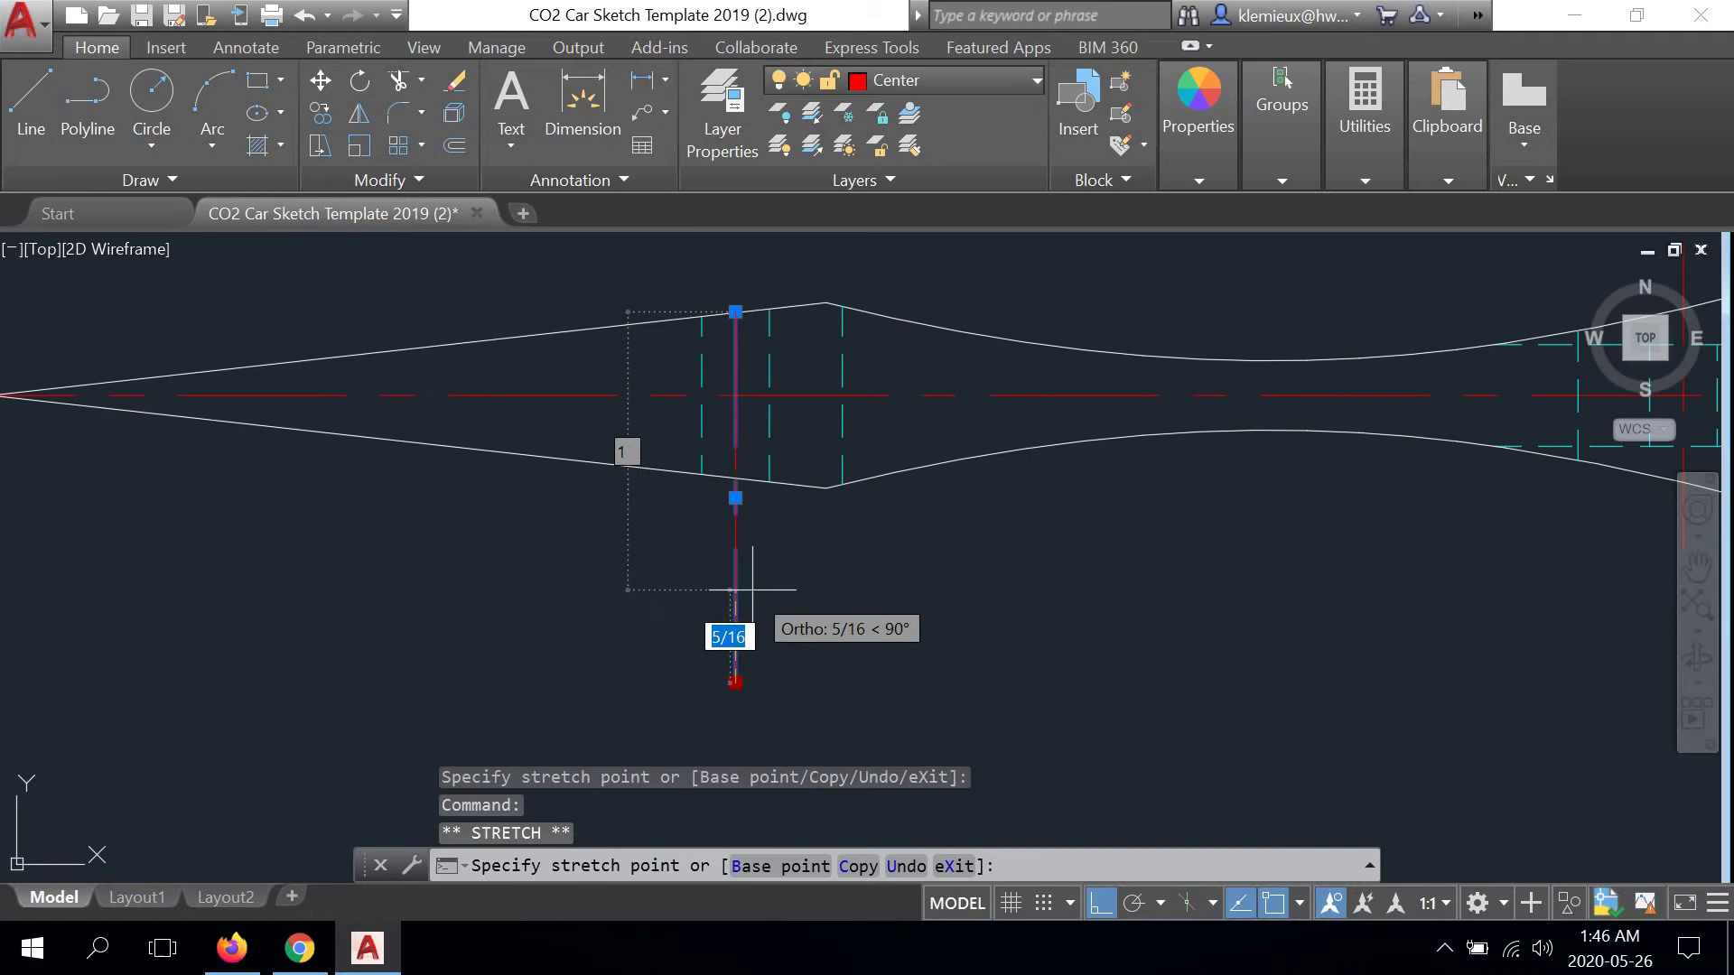
pyautogui.click(736, 472)
# Extend both ends of the top view's vertical front-axle center line 1/4 beyond the body outlines
pyautogui.moveTo(770, 335); pyautogui.dragTo(771, 615, button='middle')
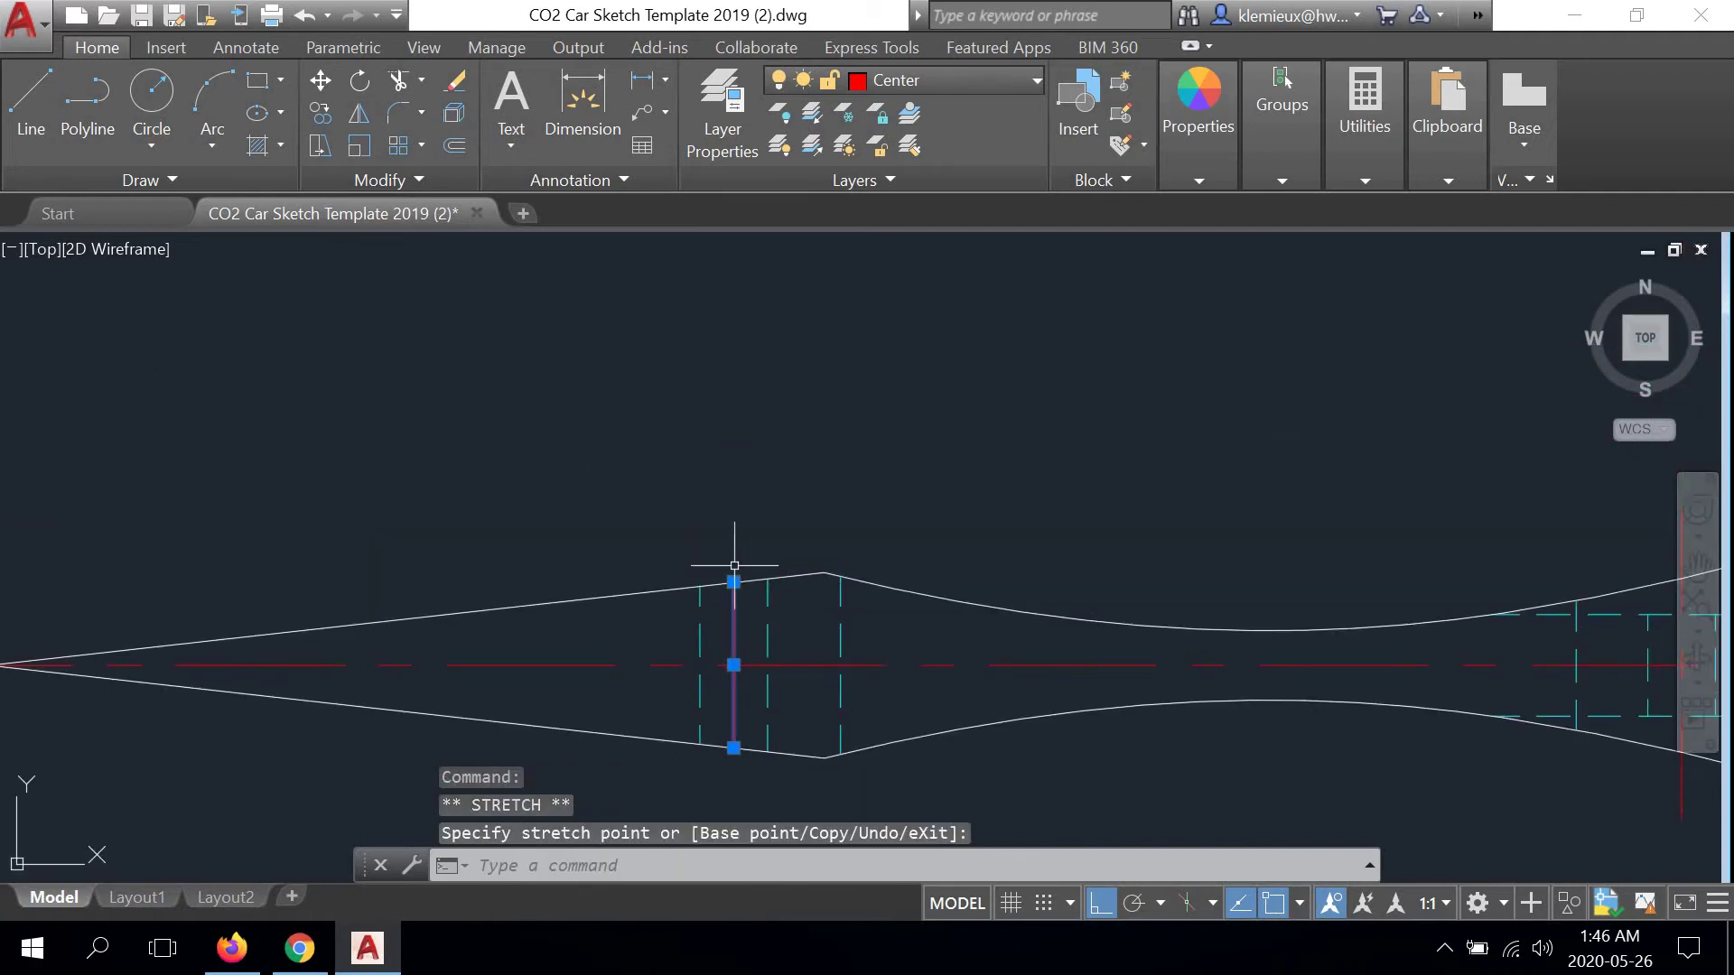
pyautogui.click(733, 582)
pyautogui.write('1/4')
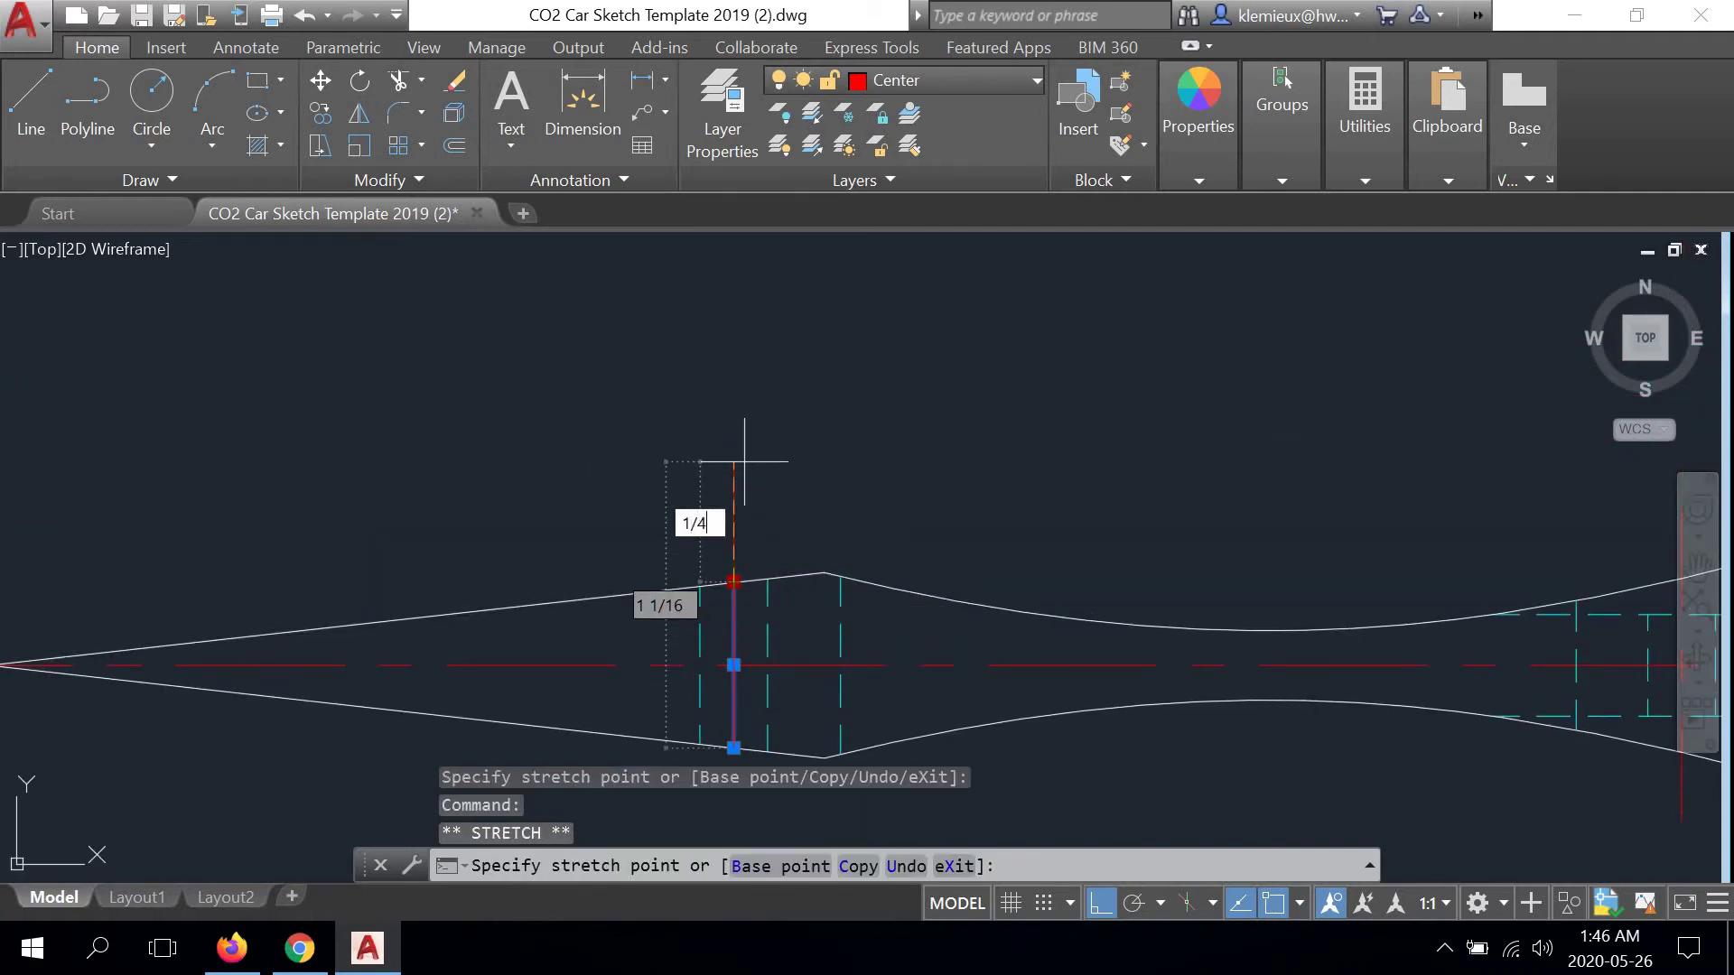
pyautogui.press('Return')
pyautogui.moveTo(775, 583); pyautogui.dragTo(778, 383, button='middle')
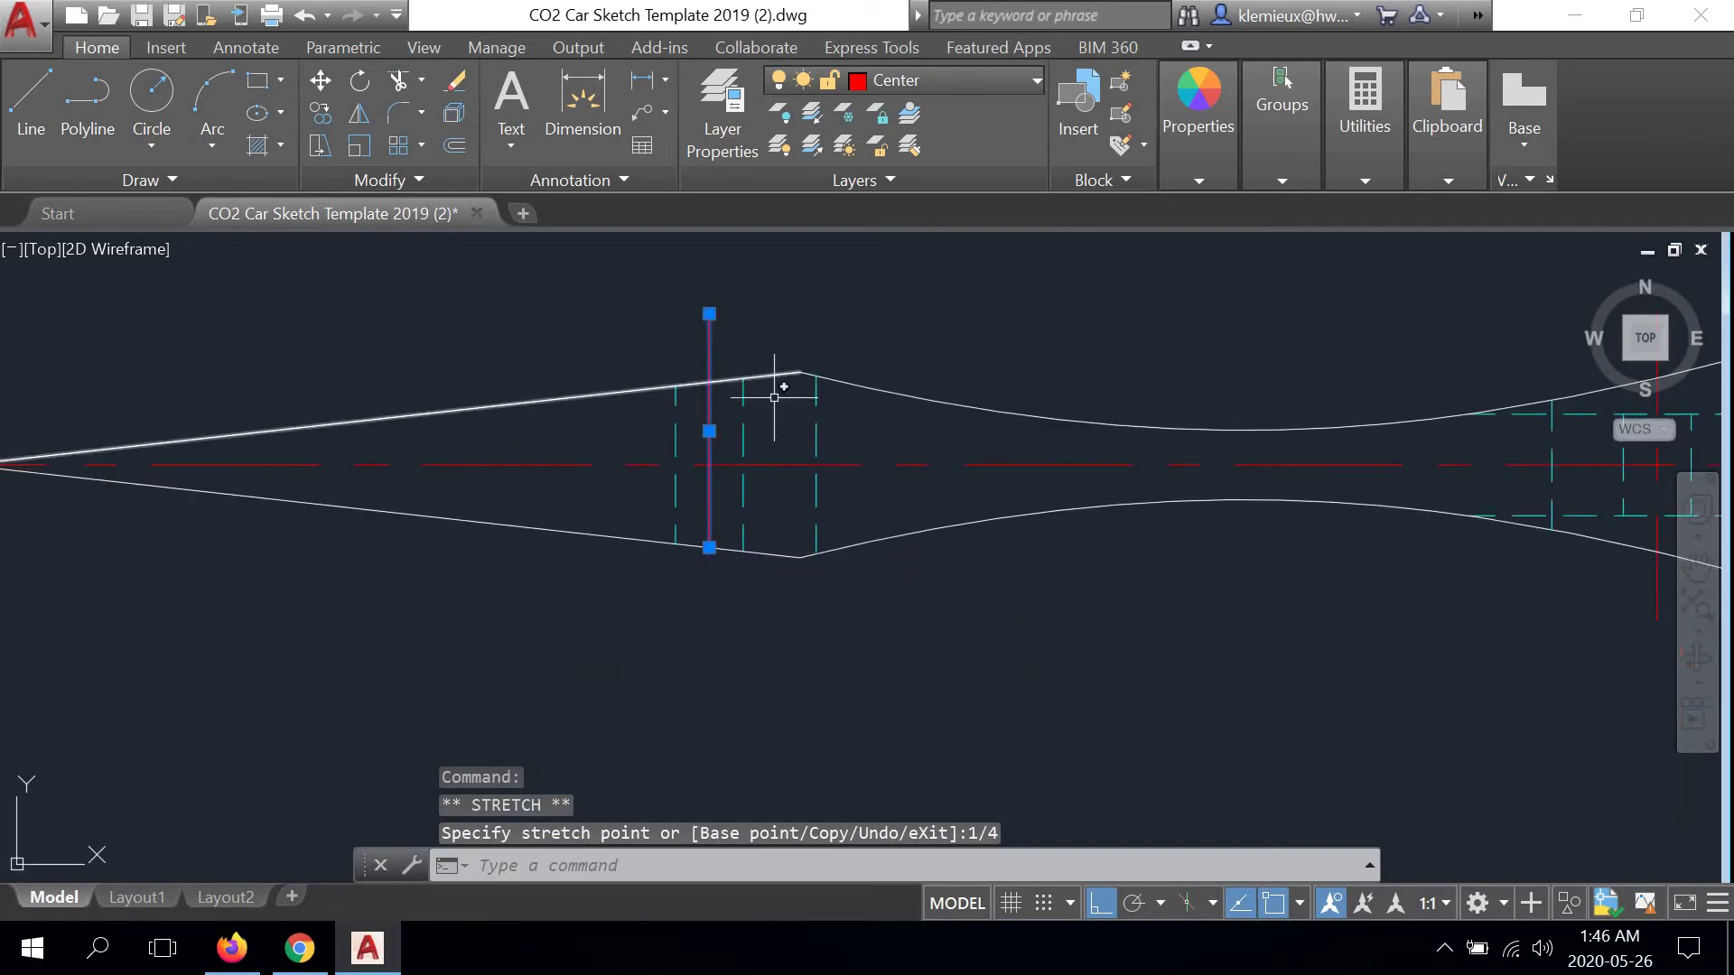
pyautogui.click(708, 547)
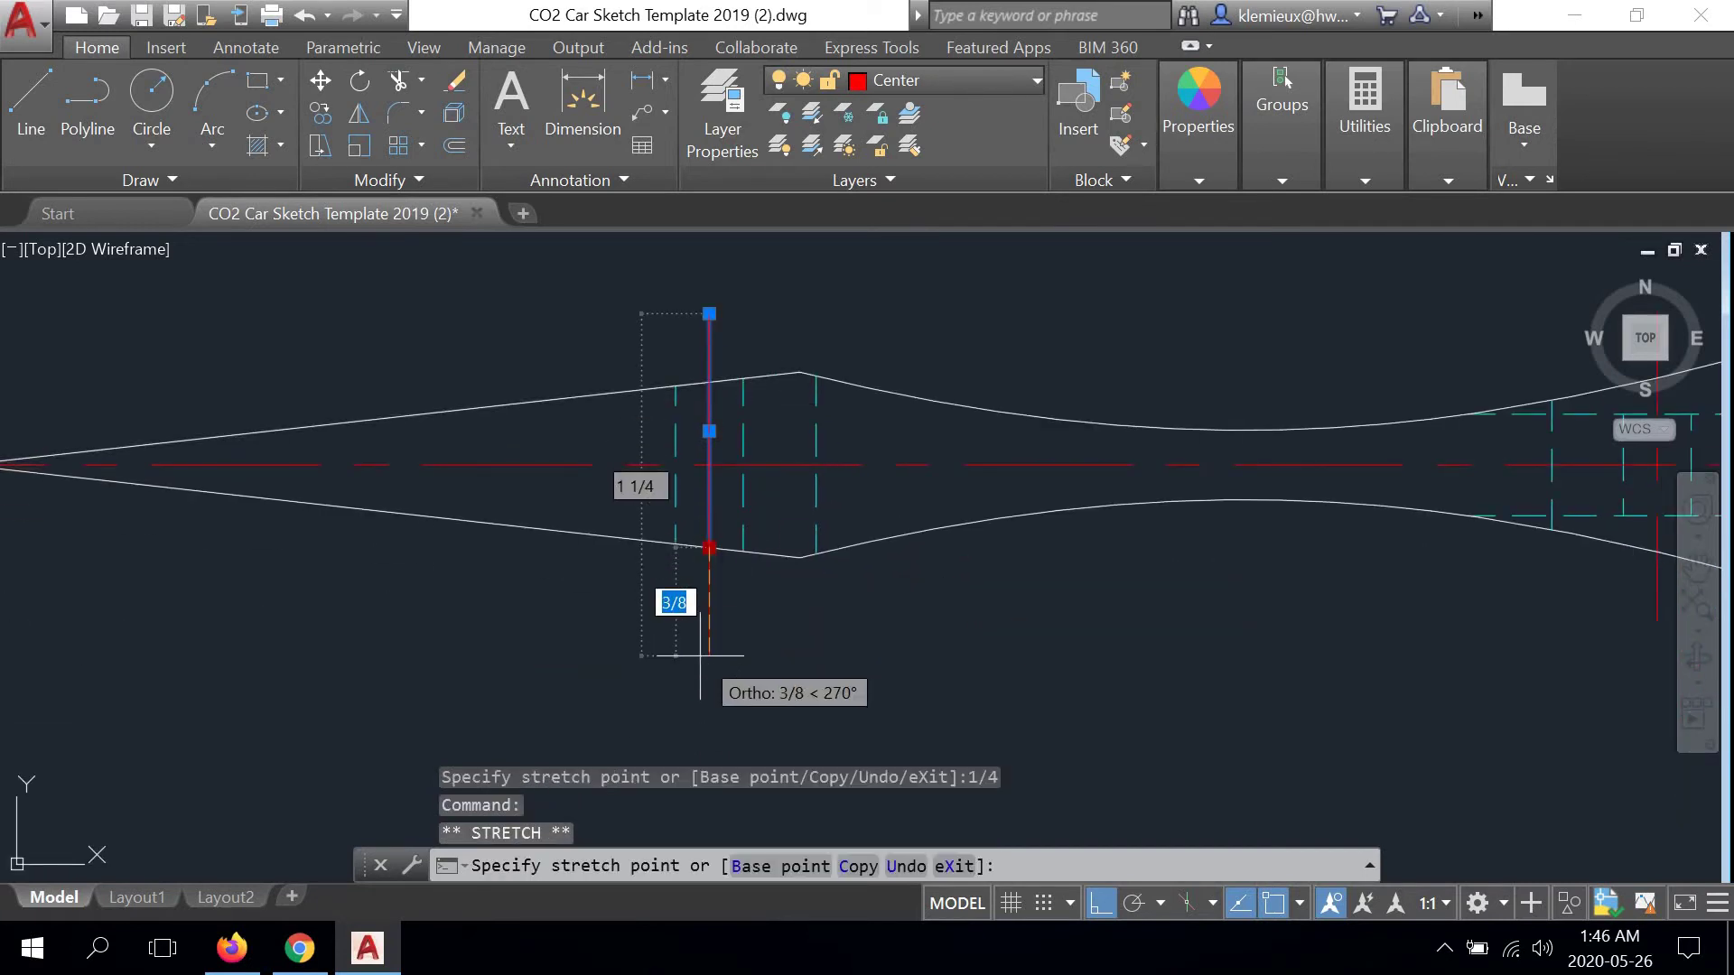
pyautogui.write('1/4')
pyautogui.press('Return')
# Shorten the side view's vertical front-axle center line to the top of the axle hole and extend it 1/4 upward
pyautogui.scroll(-3, 840, 527)
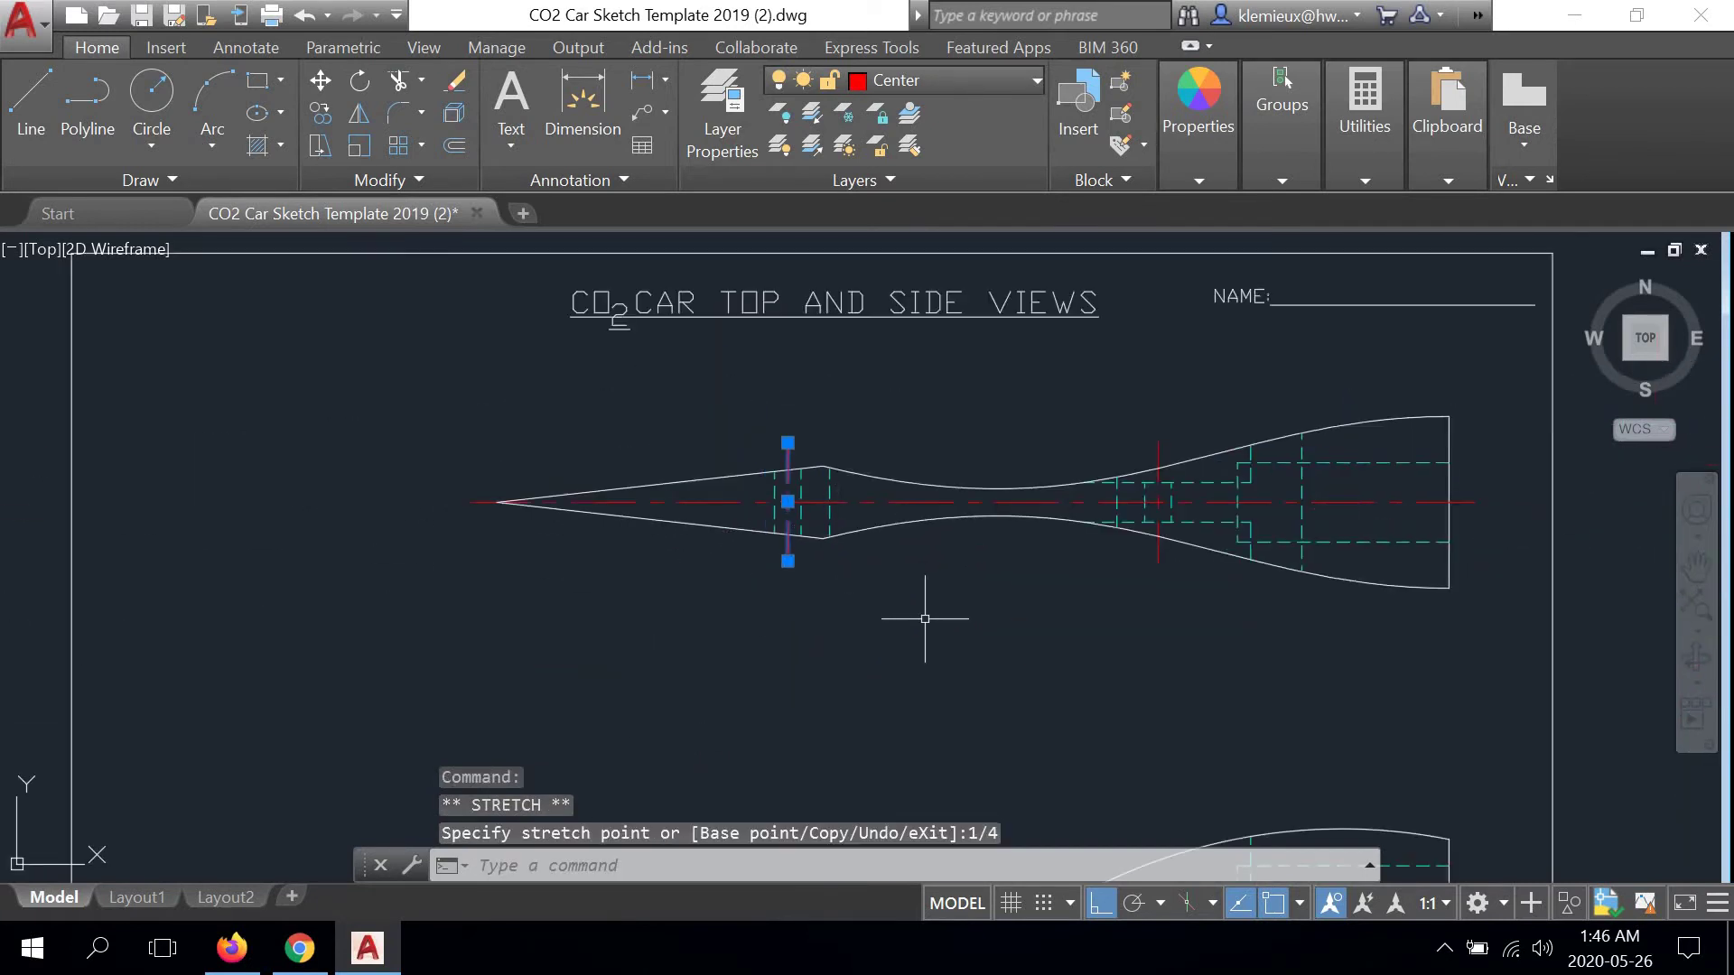
pyautogui.scroll(1, 883, 573)
pyautogui.moveTo(883, 572)
pyautogui.mouseDown(button='middle')
pyautogui.moveTo(801, 539)
pyautogui.moveTo(774, 460)
pyautogui.mouseUp(button='middle')
pyautogui.scroll(-2, 739, 479)
pyautogui.scroll(3, 708, 577)
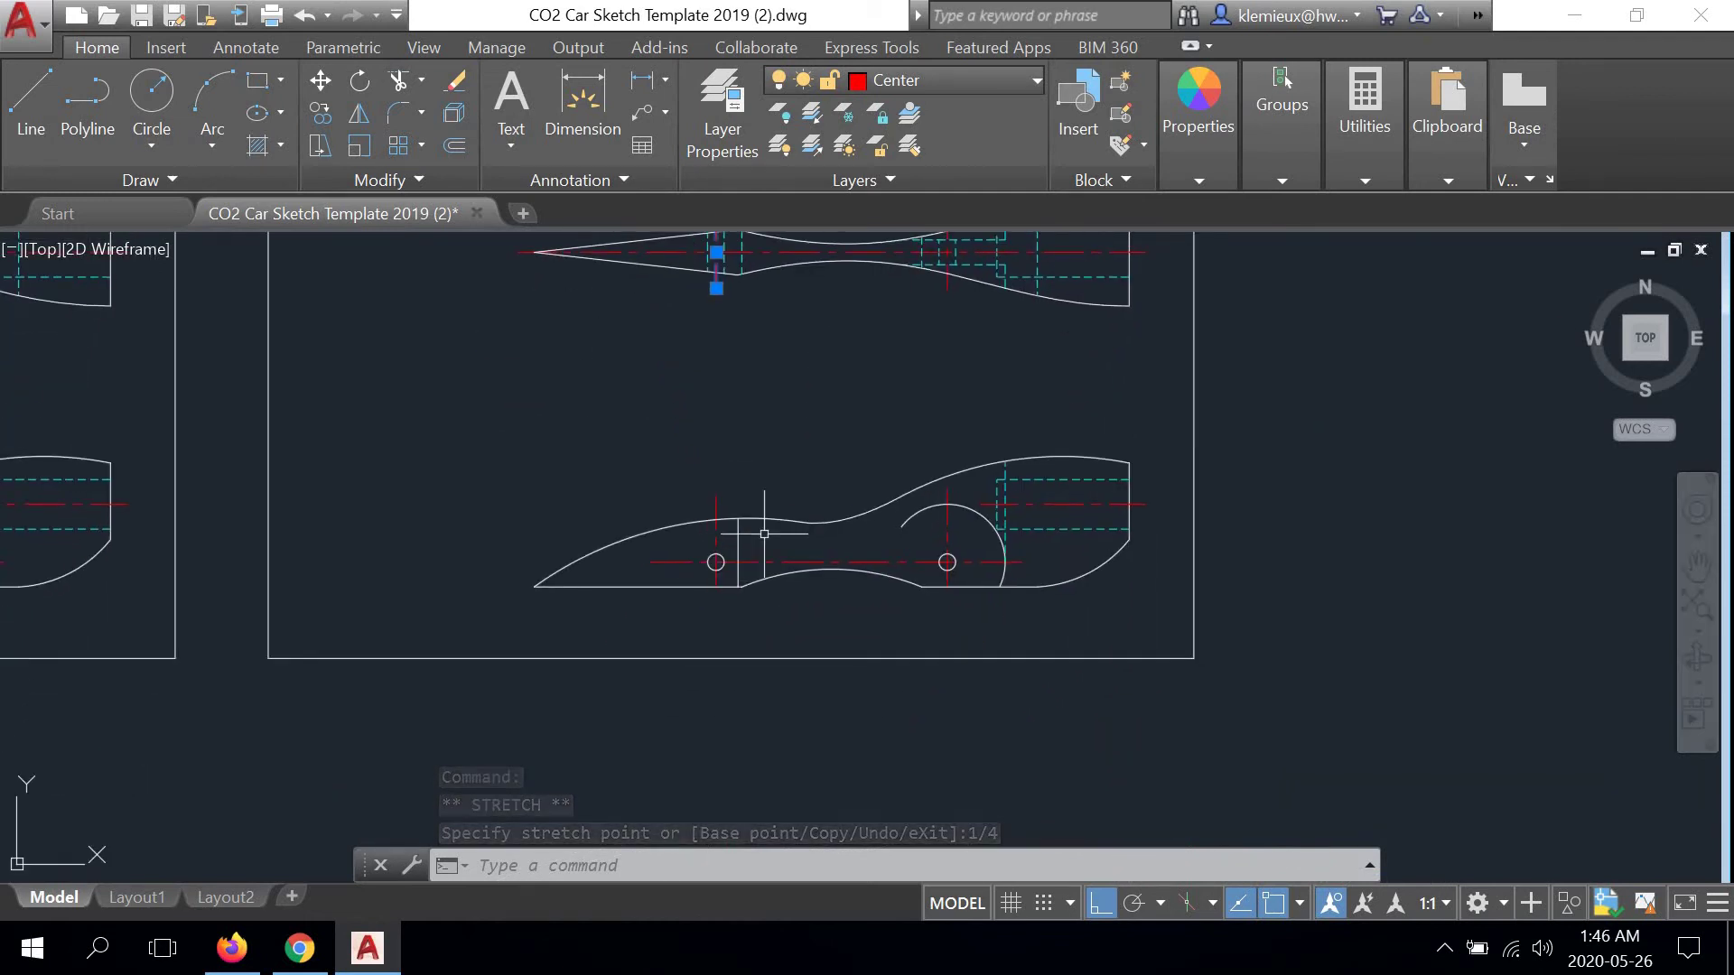
pyautogui.scroll(4, 710, 569)
pyautogui.moveTo(714, 518); pyautogui.dragTo(719, 494, button='middle')
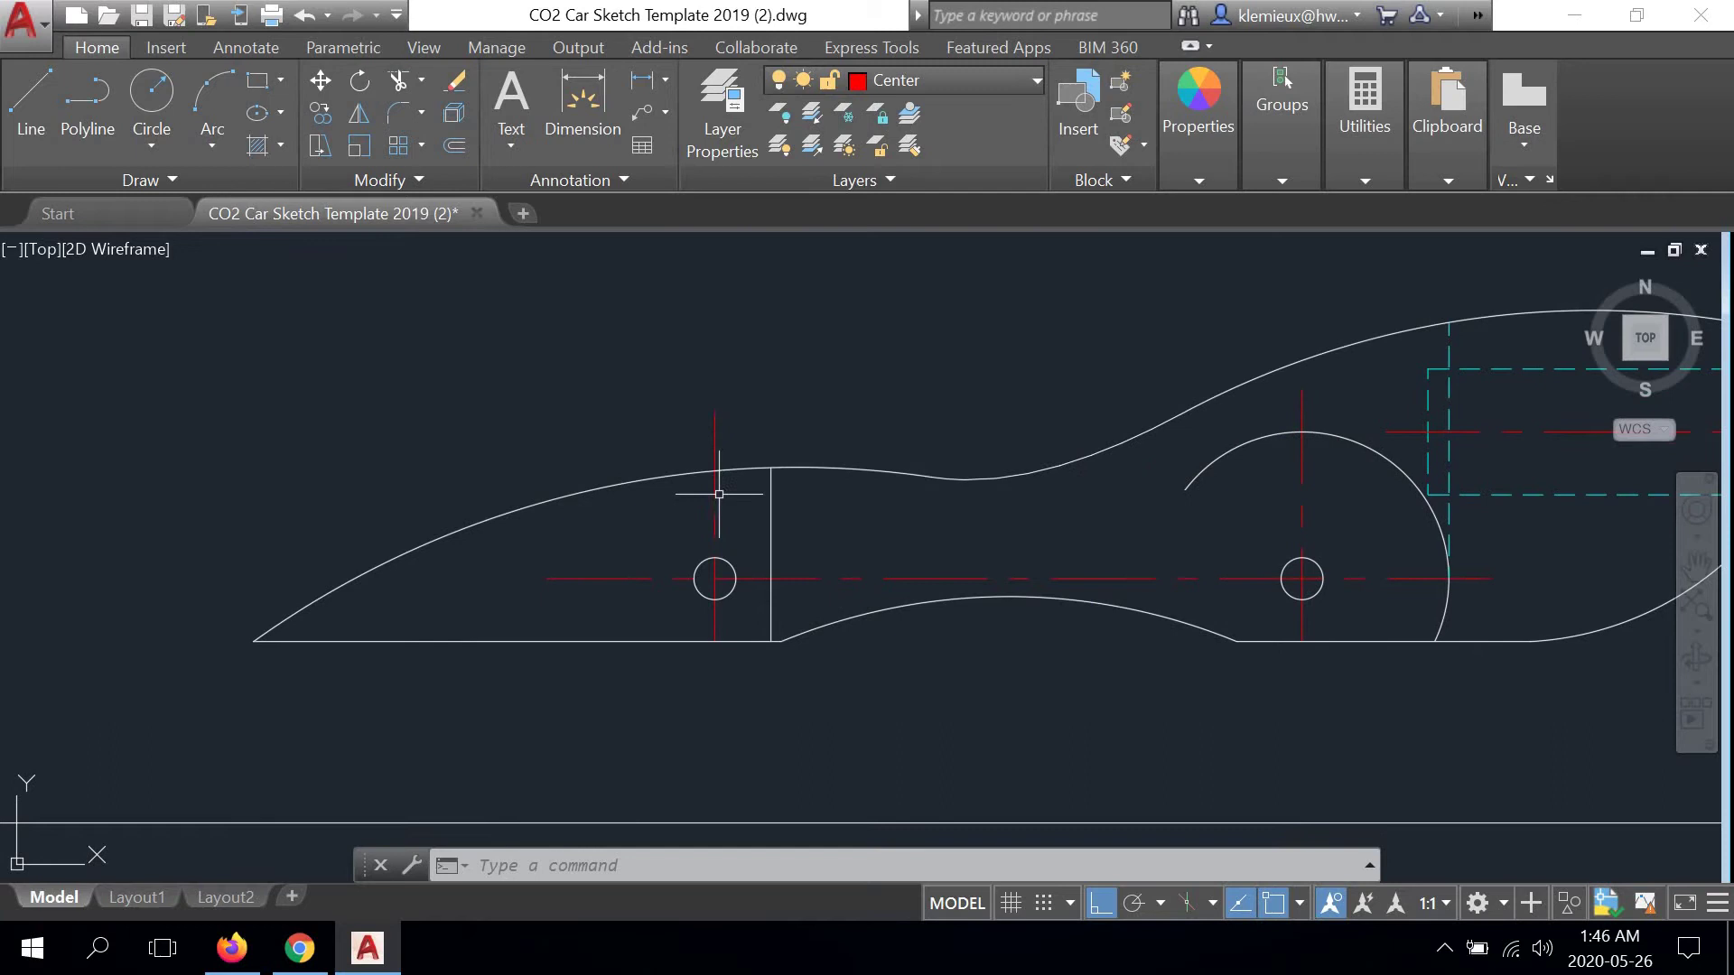
pyautogui.click(713, 437)
pyautogui.click(714, 410)
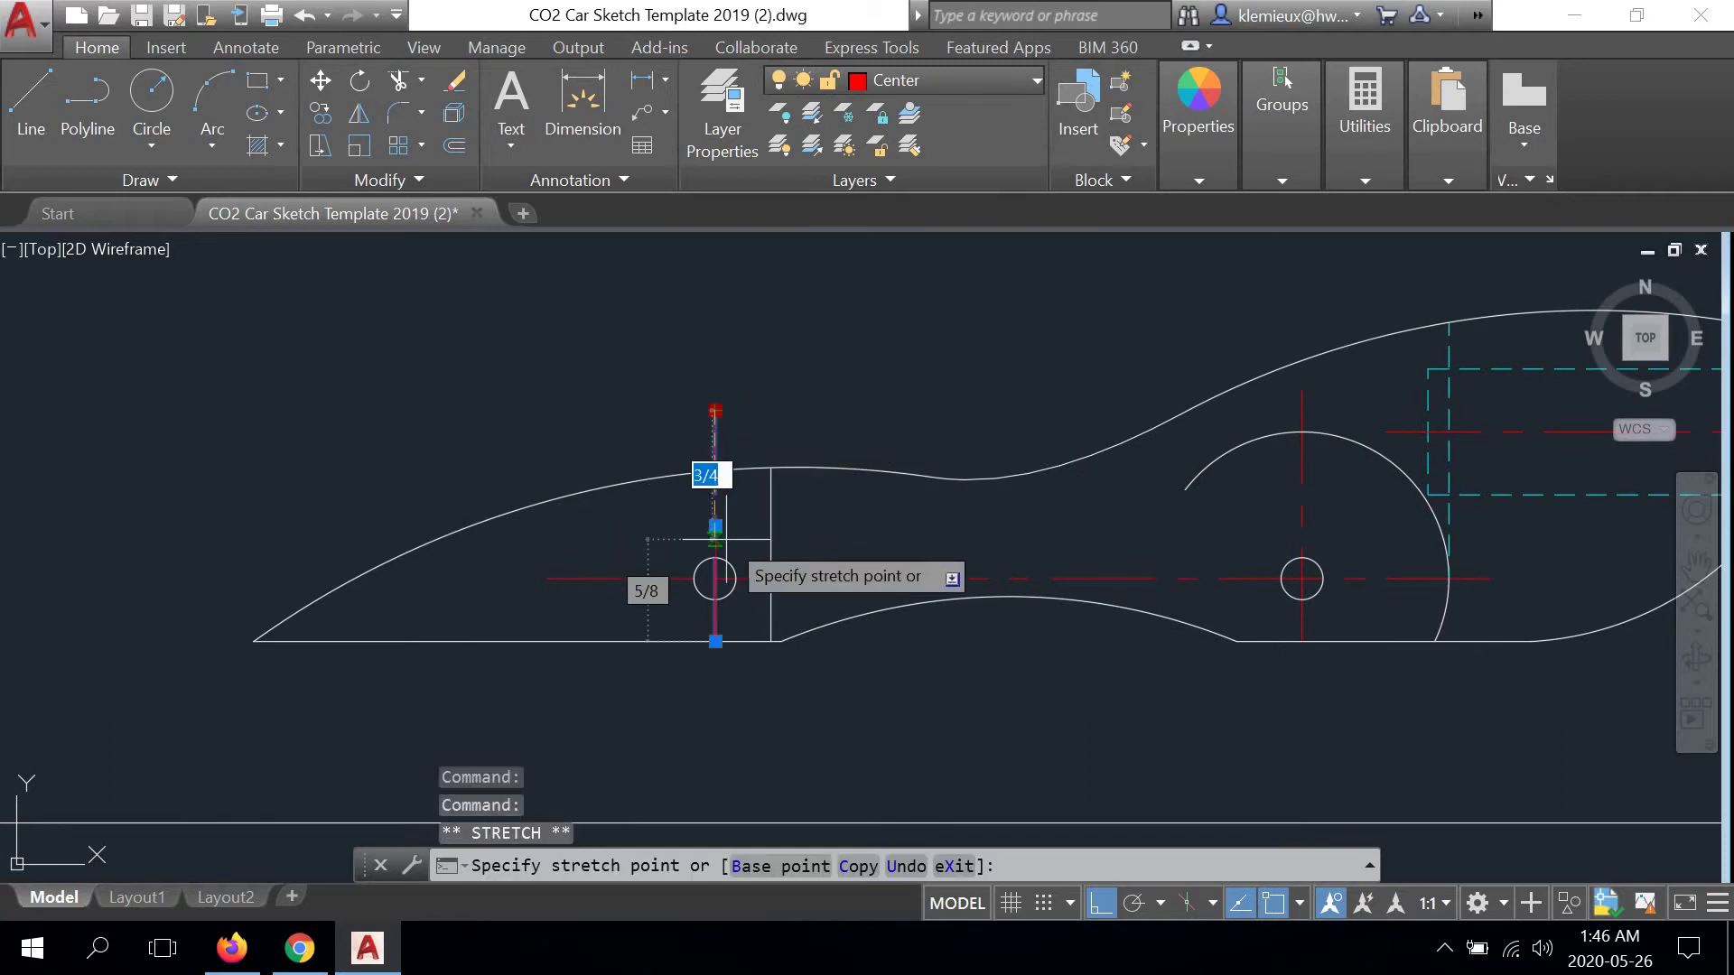
pyautogui.click(727, 551)
pyautogui.click(715, 557)
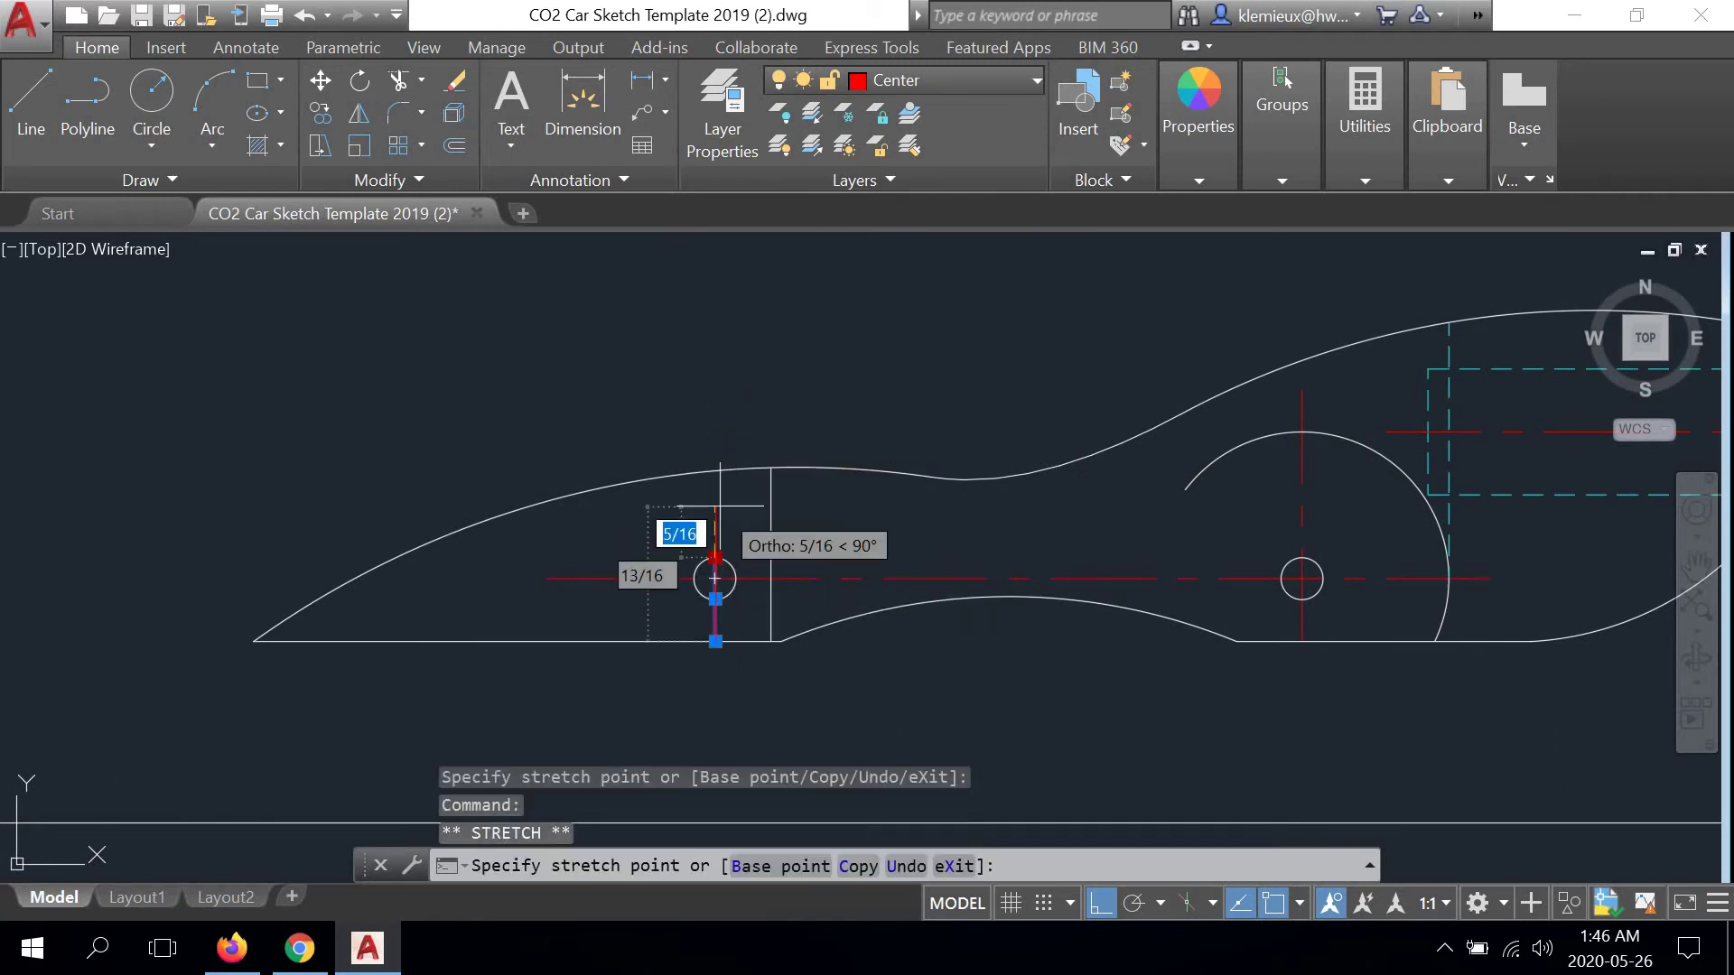
pyautogui.write('1/4')
pyautogui.press('Return')
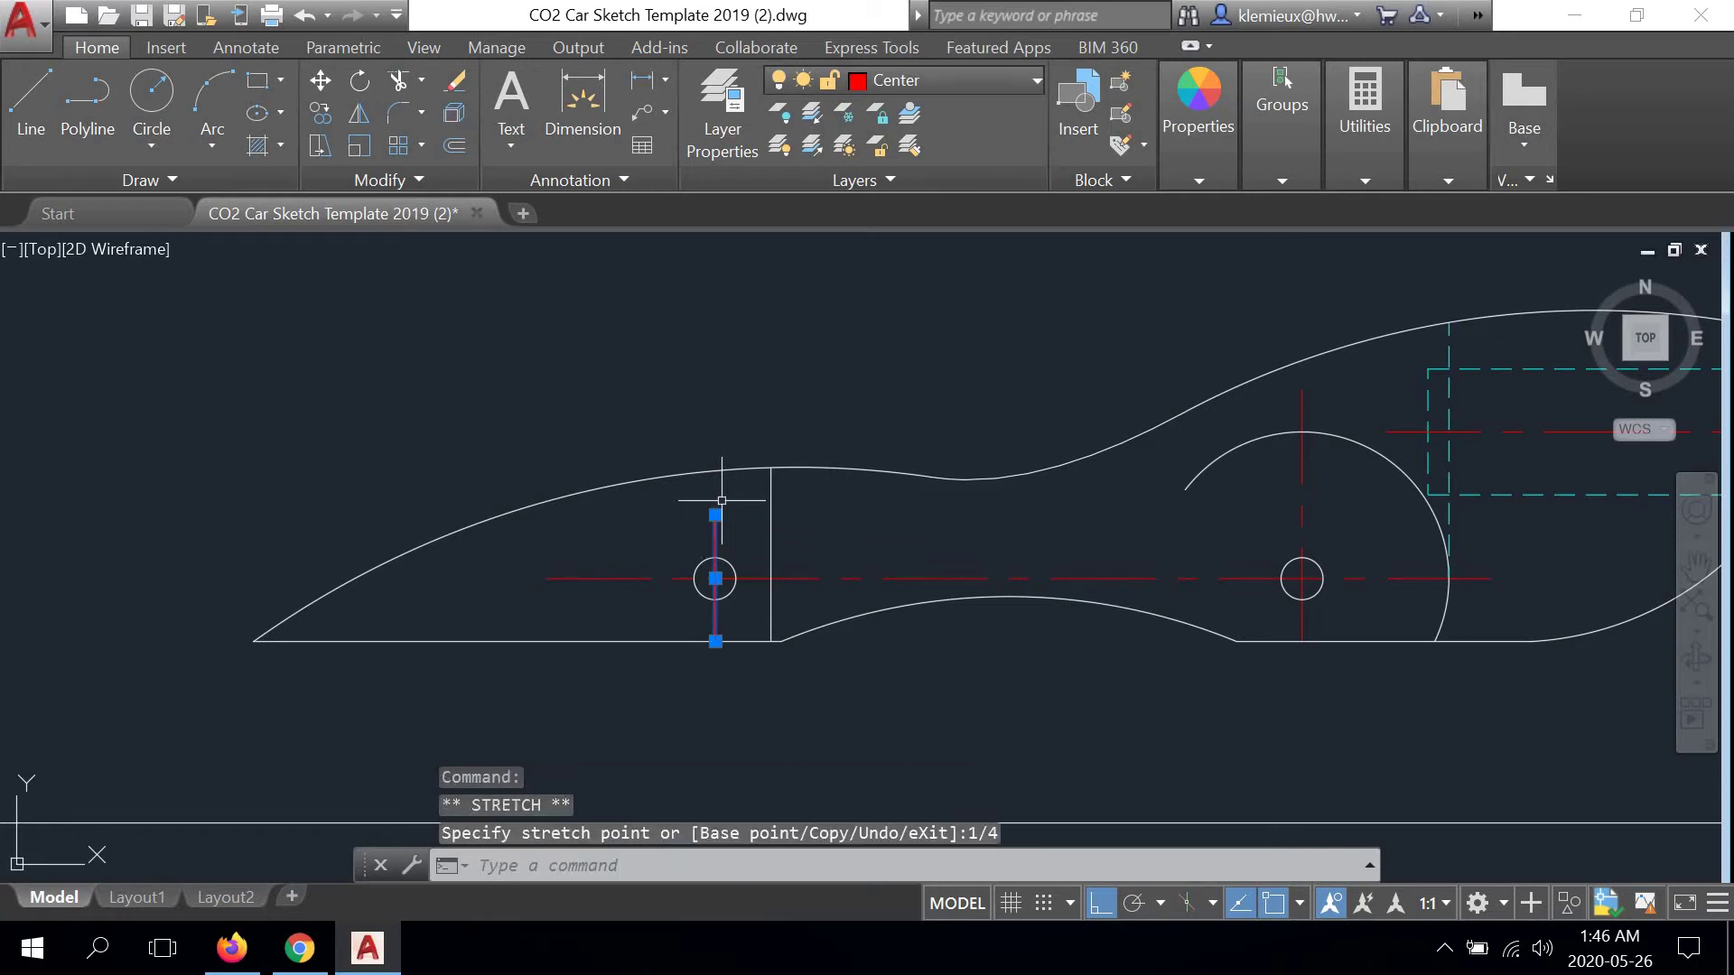
# Shorten the front end of the side view's horizontal axle center line to the front hole's edge and extend it 1/4 forward
pyautogui.click(577, 582)
pyautogui.click(553, 579)
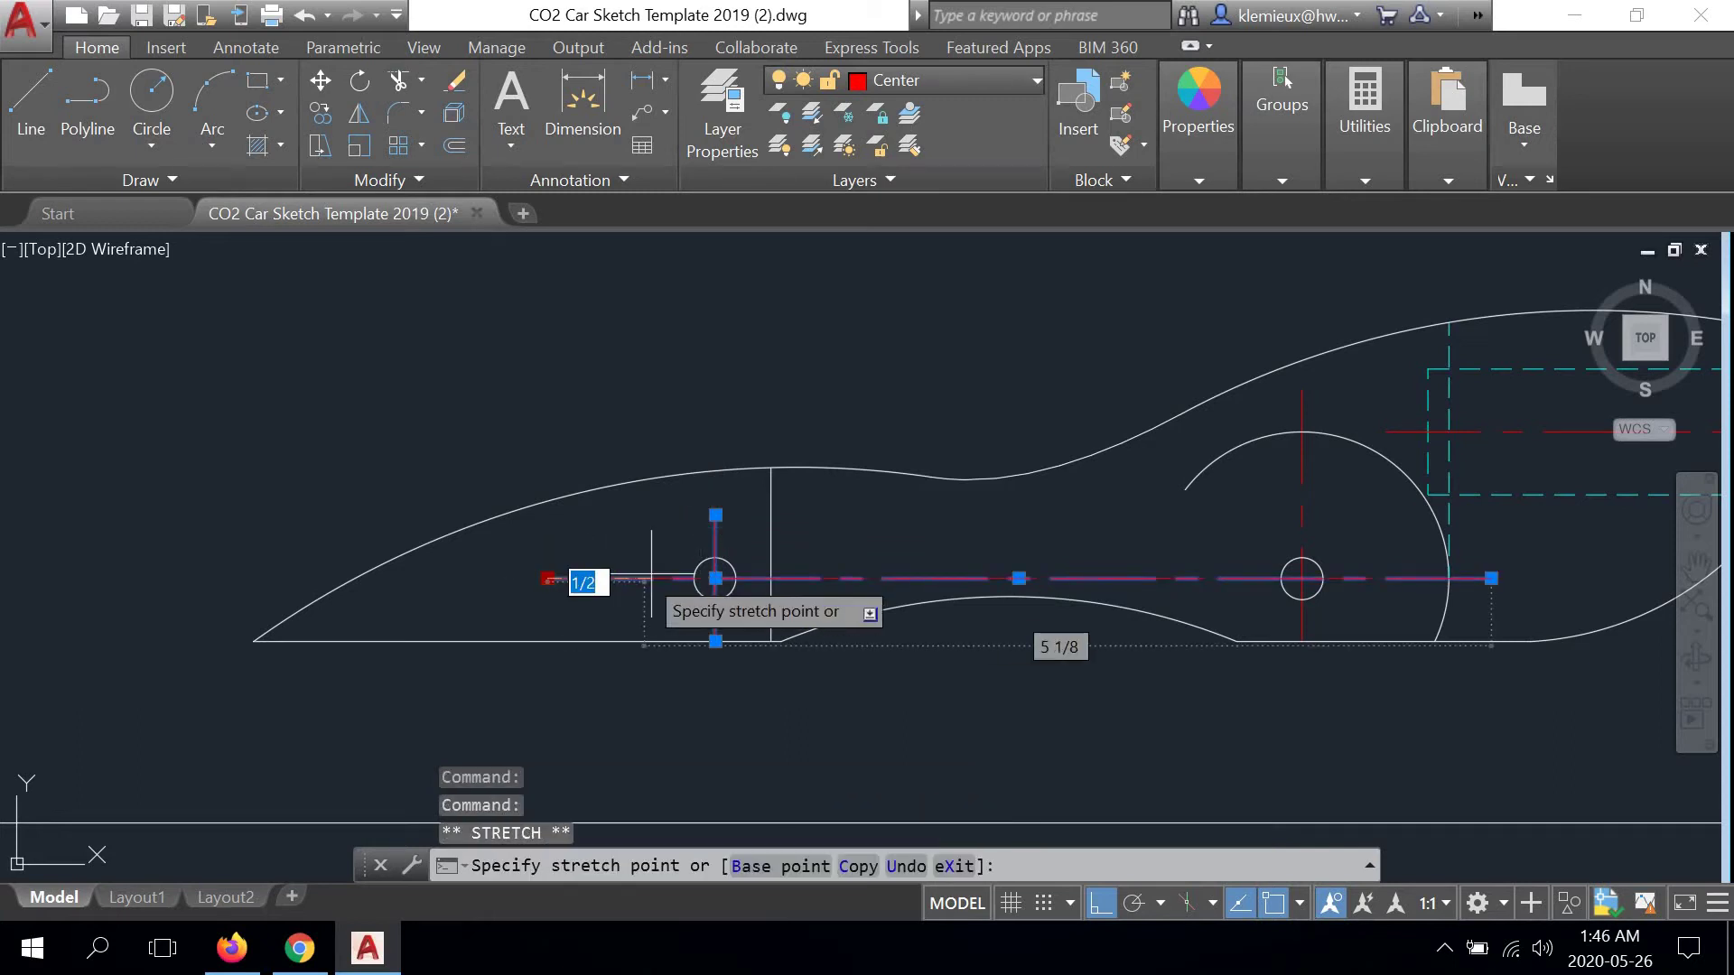
pyautogui.click(692, 578)
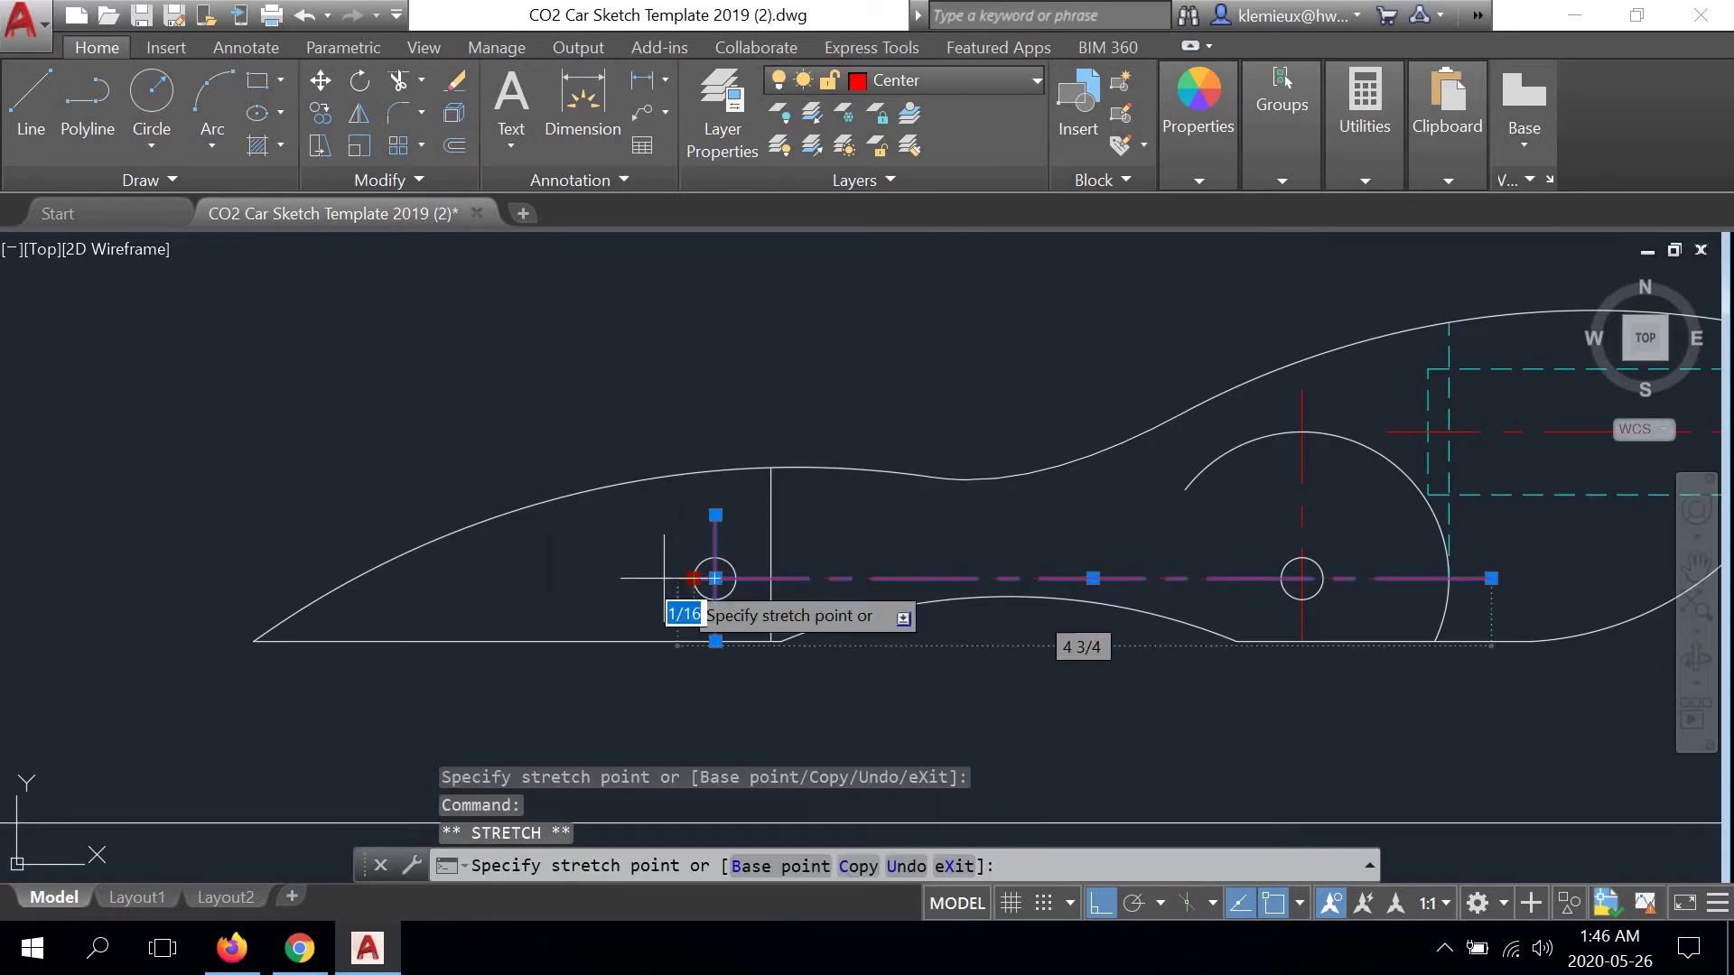
pyautogui.write('1/')
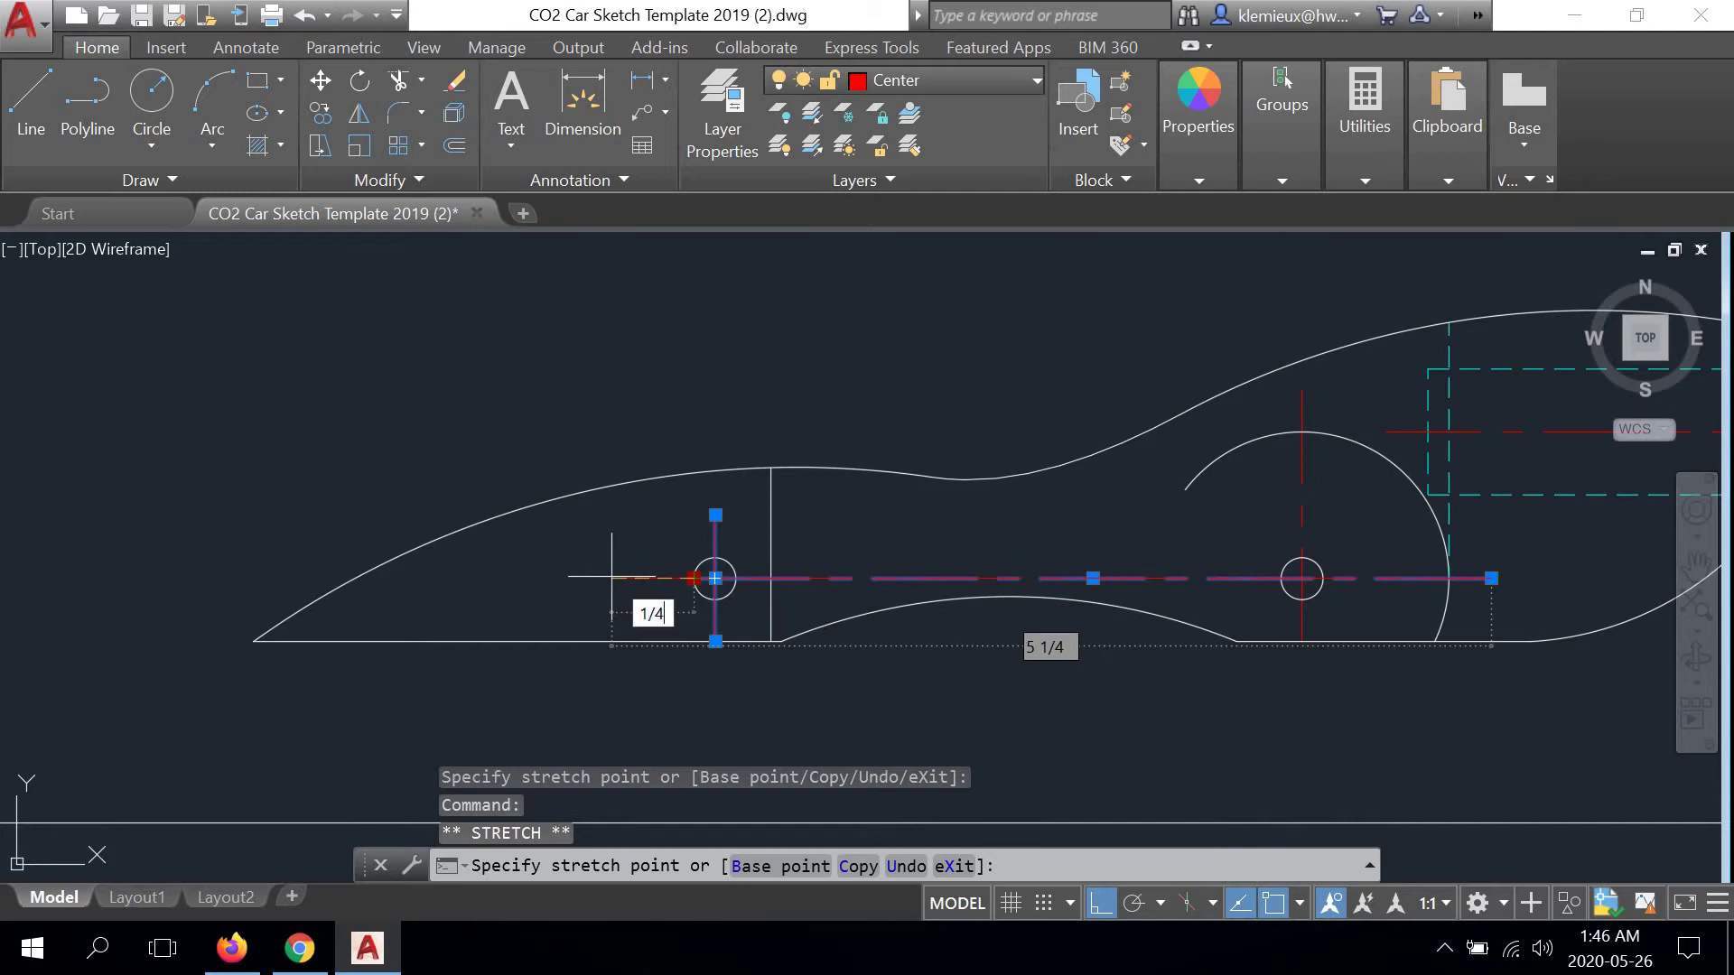
pyautogui.press('Return')
# Erase the selected front-axle center lines in both views and undo the erasure
pyautogui.scroll(-2, 794, 713)
pyautogui.moveTo(793, 716); pyautogui.dragTo(626, 549, button='middle')
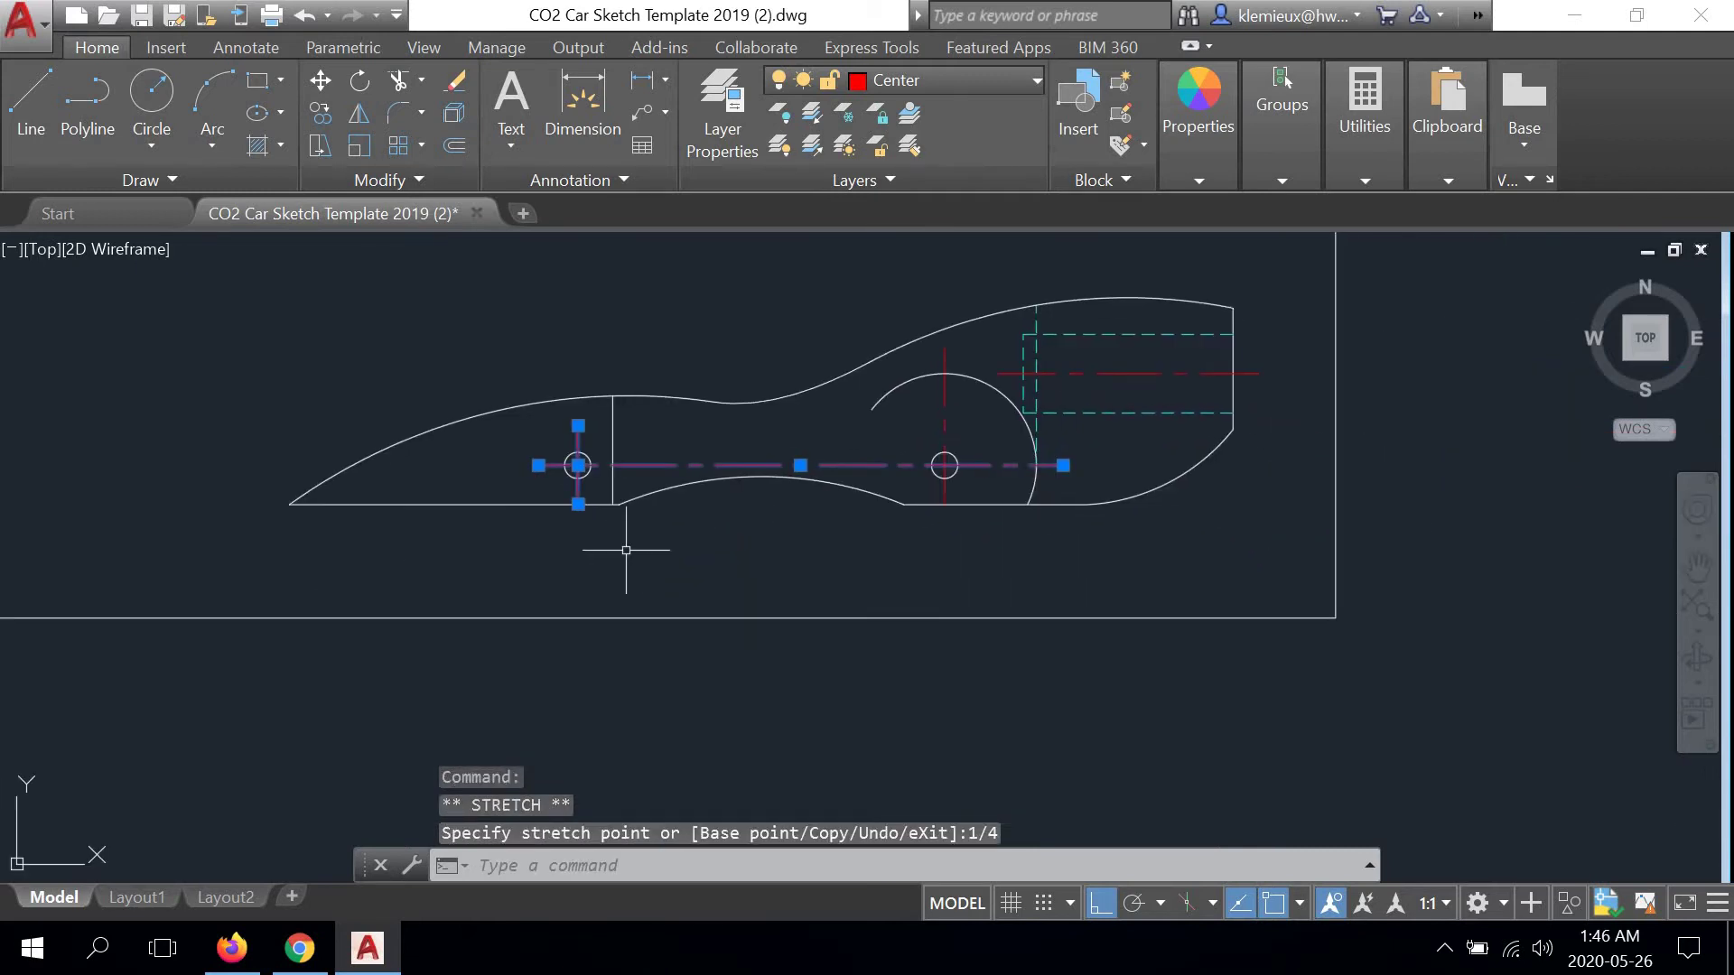
pyautogui.press('Delete')
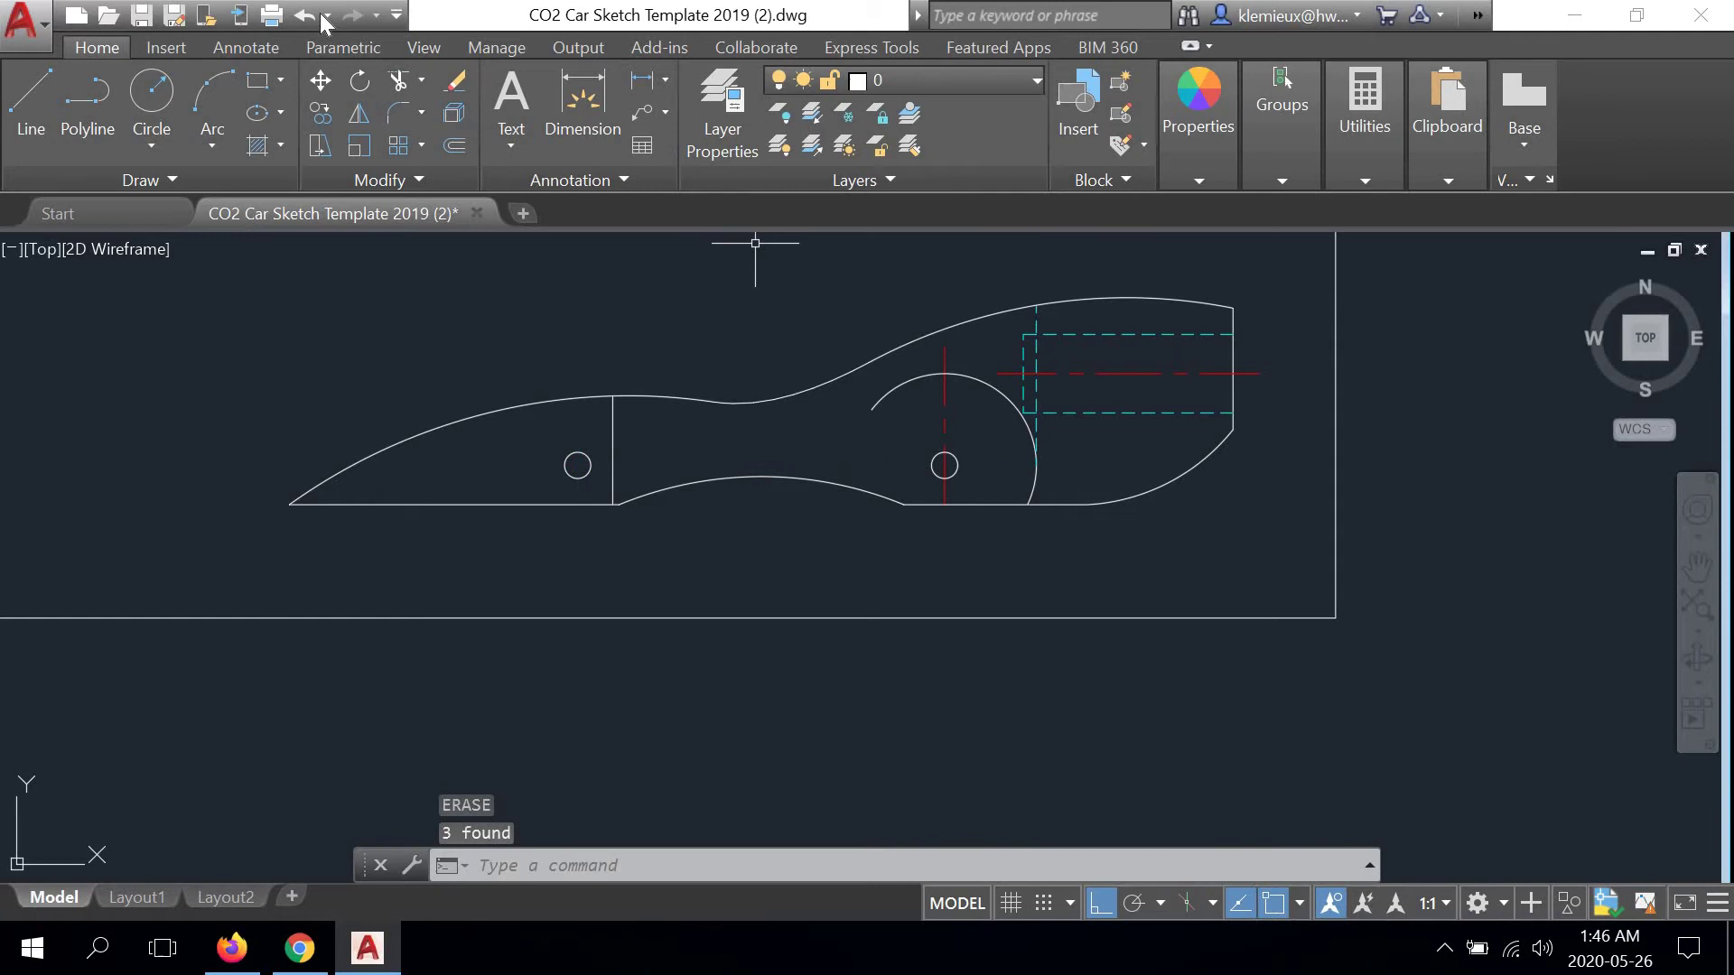
pyautogui.scroll(-3, 837, 514)
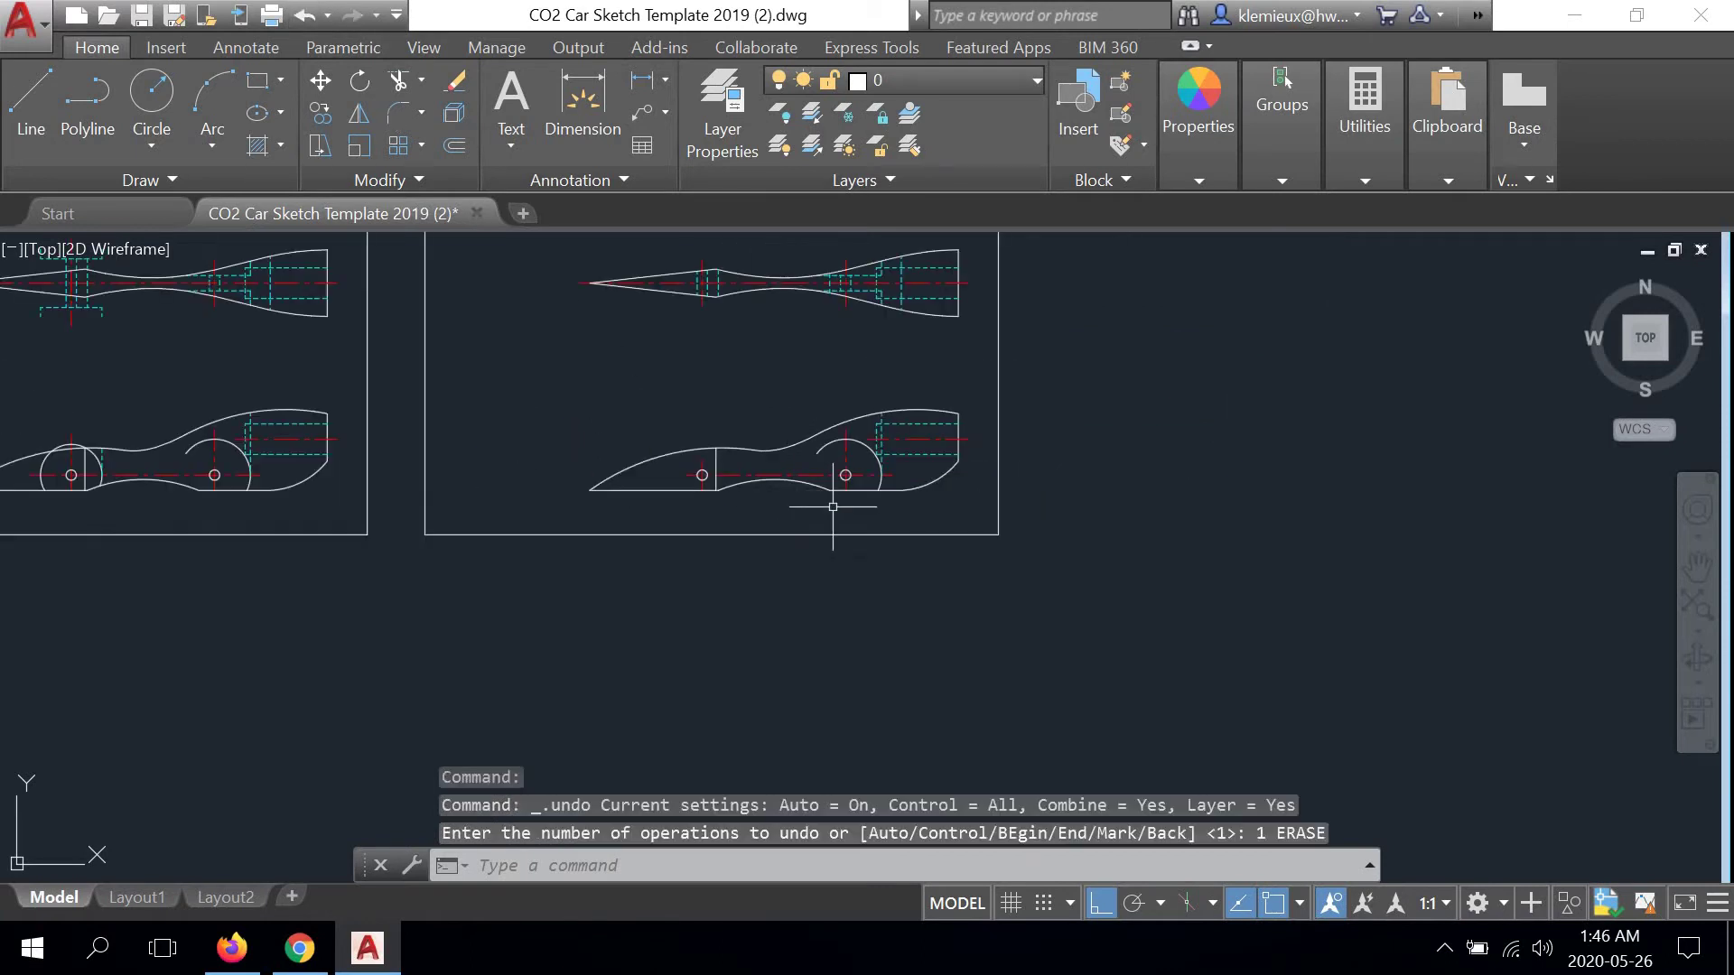
pyautogui.moveTo(837, 515); pyautogui.dragTo(884, 573, button='middle')
pyautogui.scroll(2, 840, 515)
pyautogui.moveTo(835, 436); pyautogui.dragTo(824, 484, button='middle')
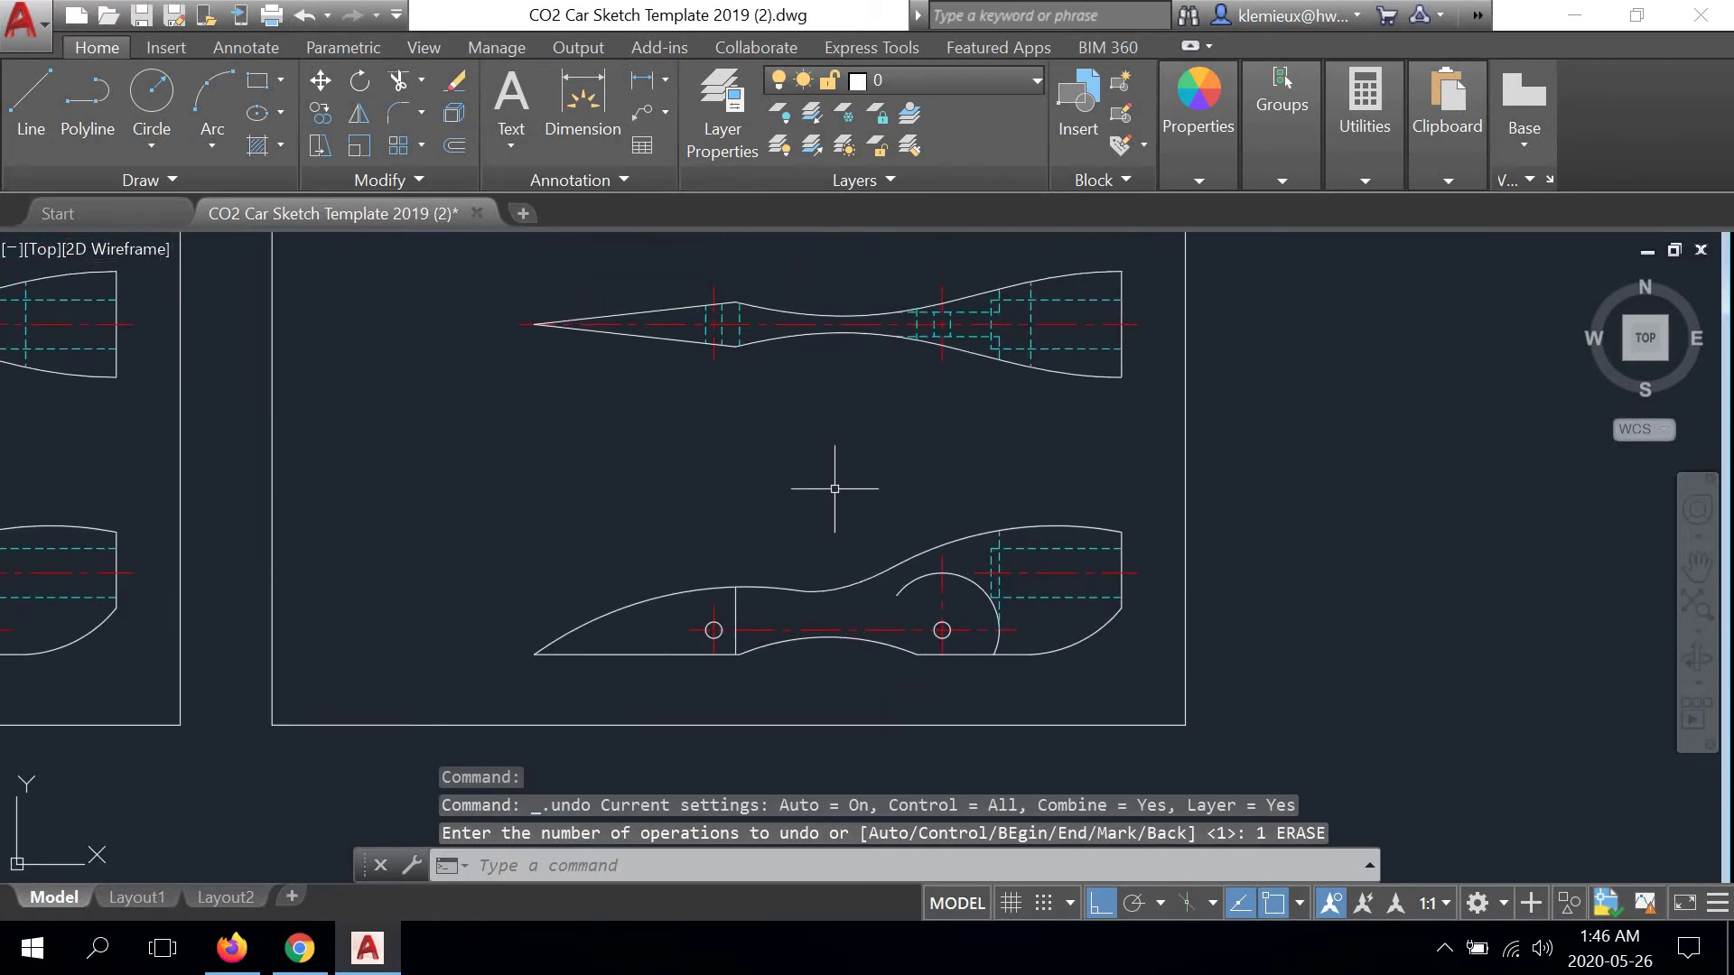
pyautogui.moveTo(902, 387); pyautogui.dragTo(892, 468, button='middle')
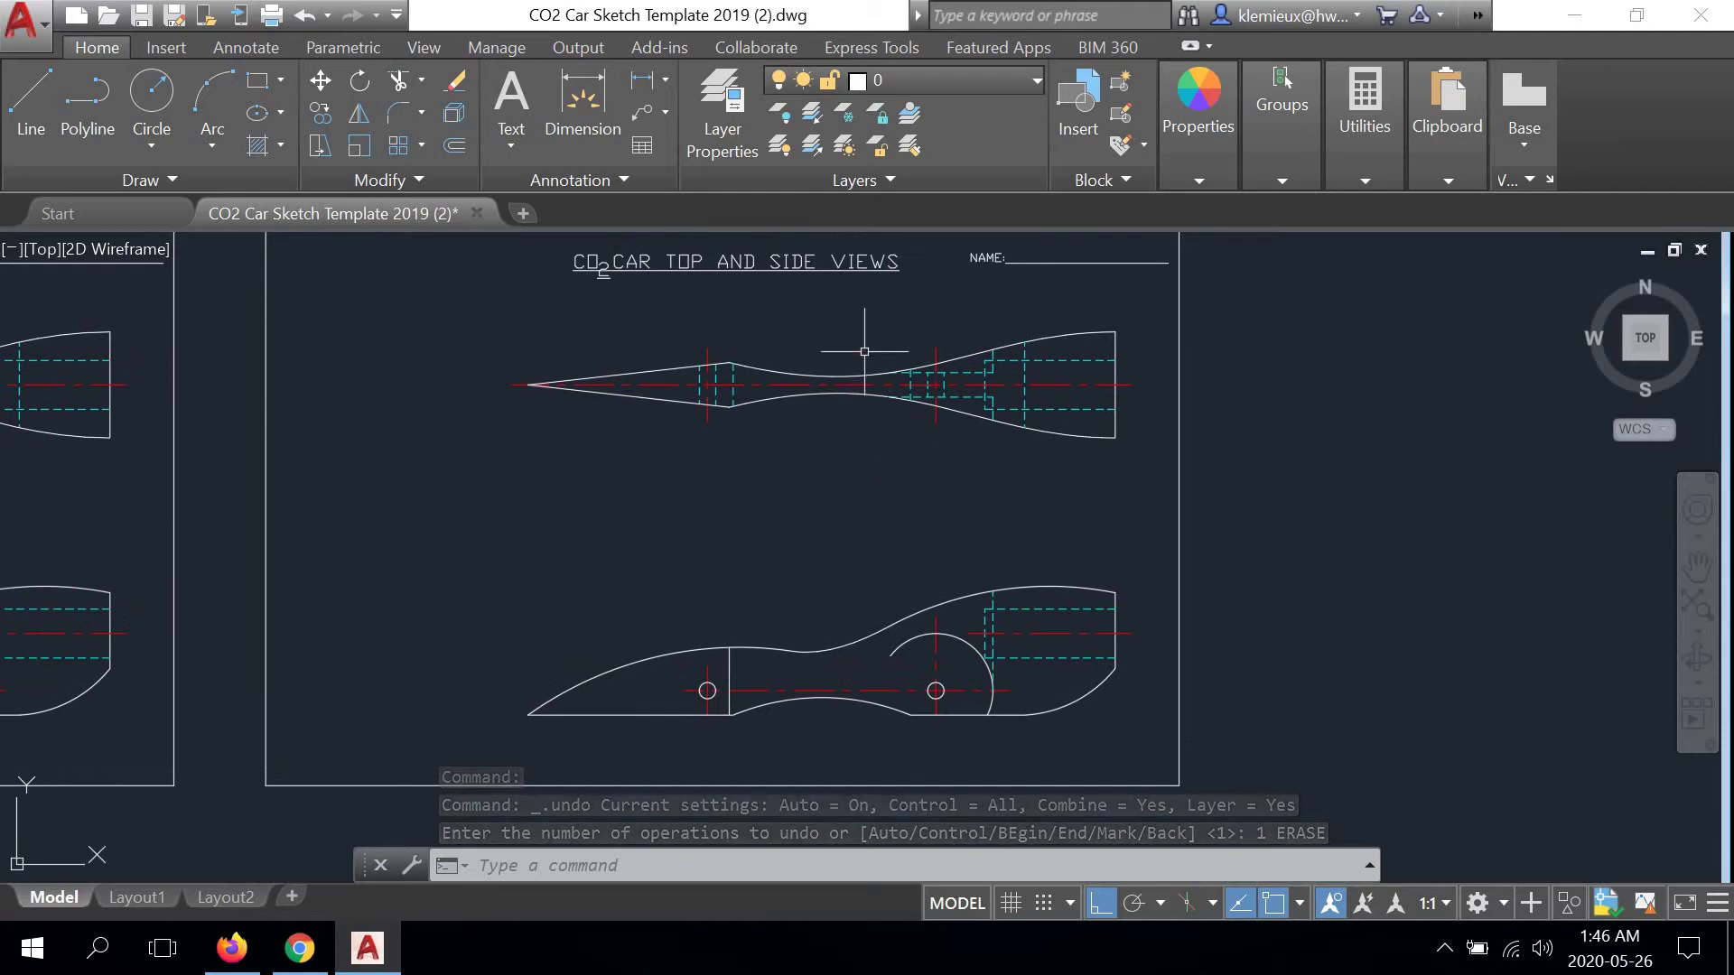
pyautogui.click(1376, 170)
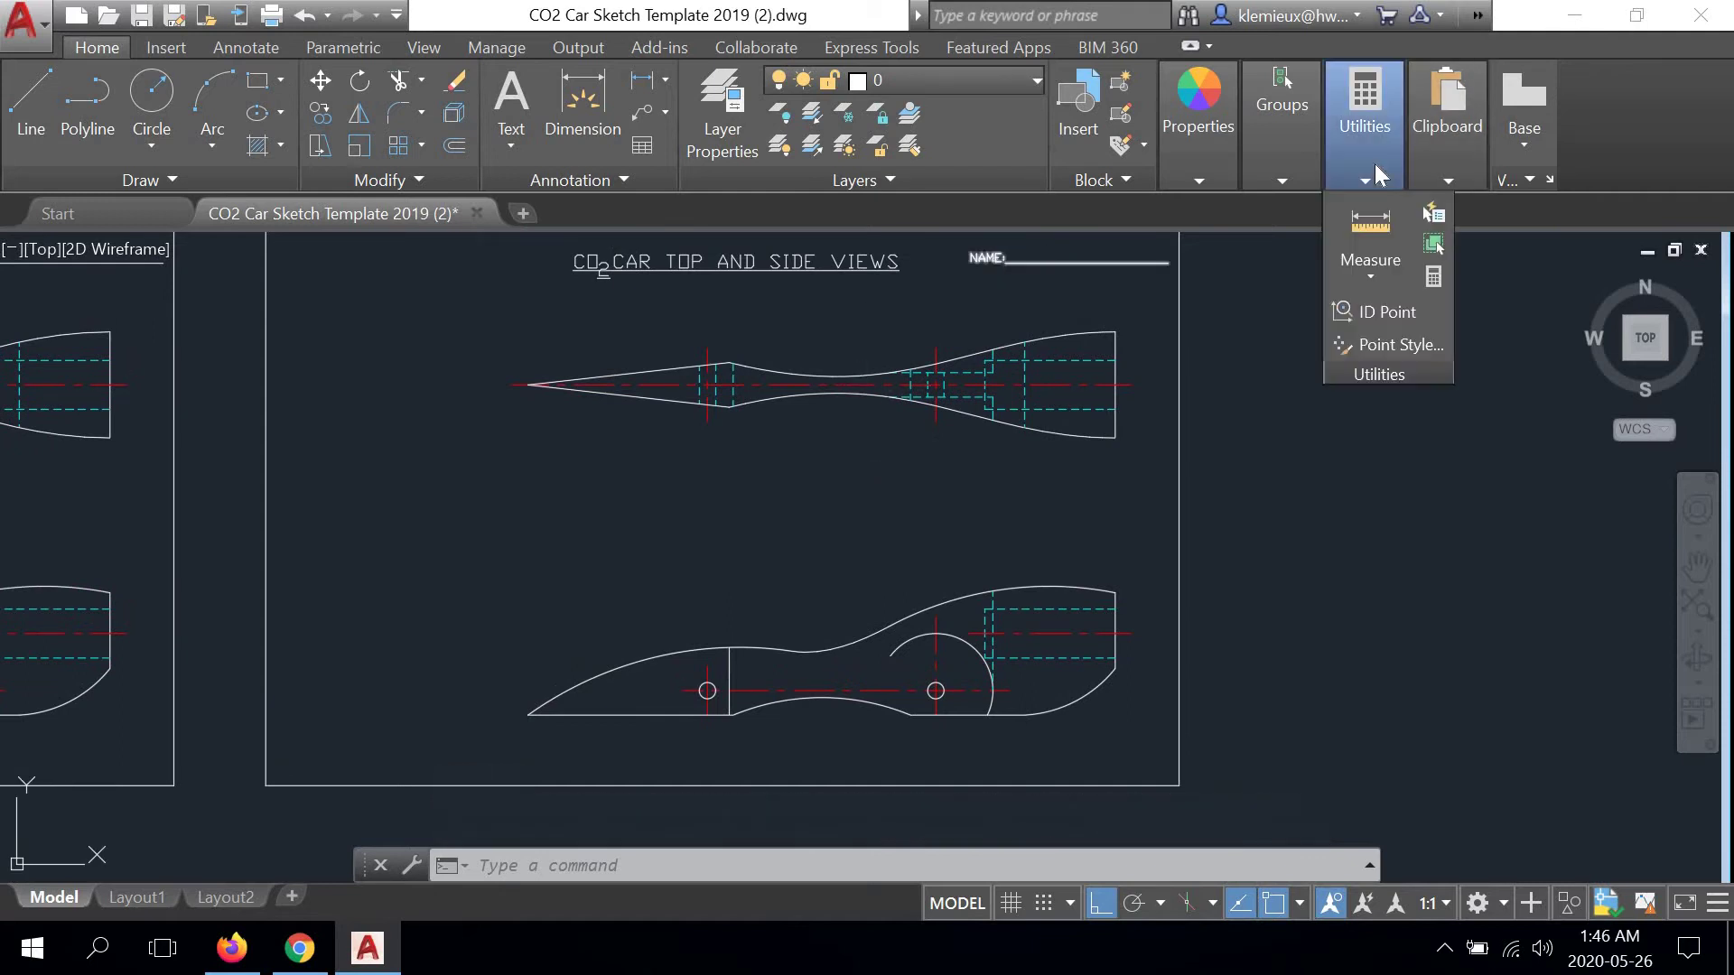
pyautogui.click(1363, 226)
pyautogui.scroll(3, 515, 377)
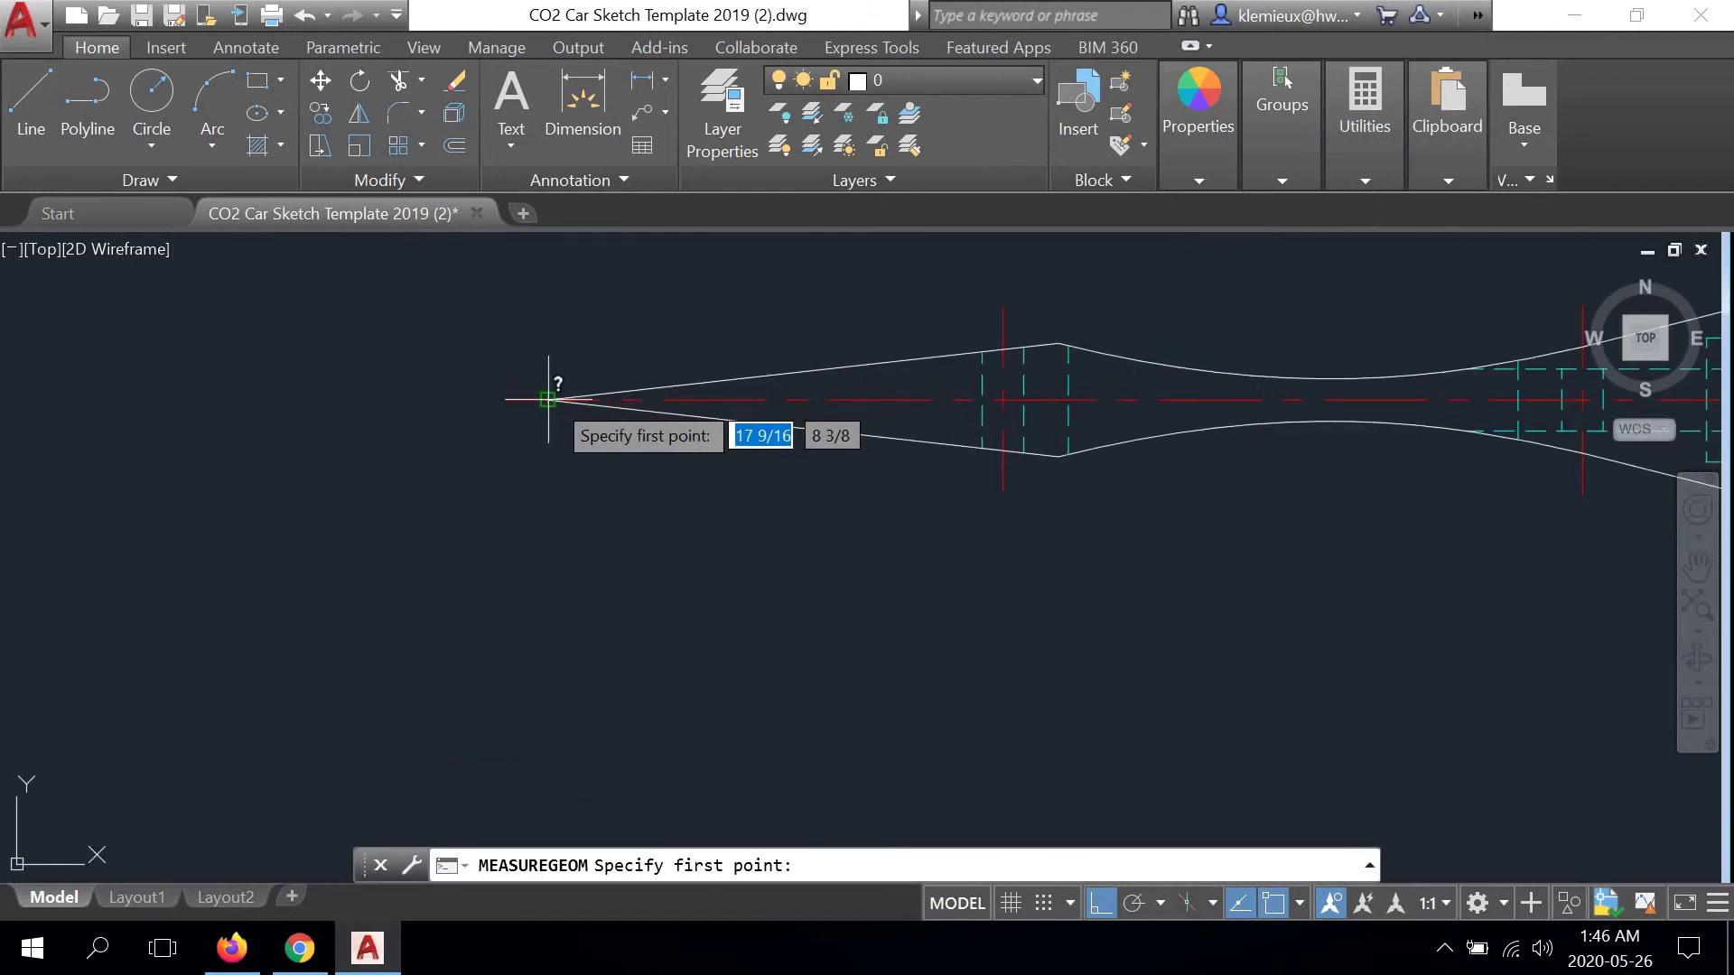
pyautogui.click(547, 400)
pyautogui.scroll(-3, 547, 399)
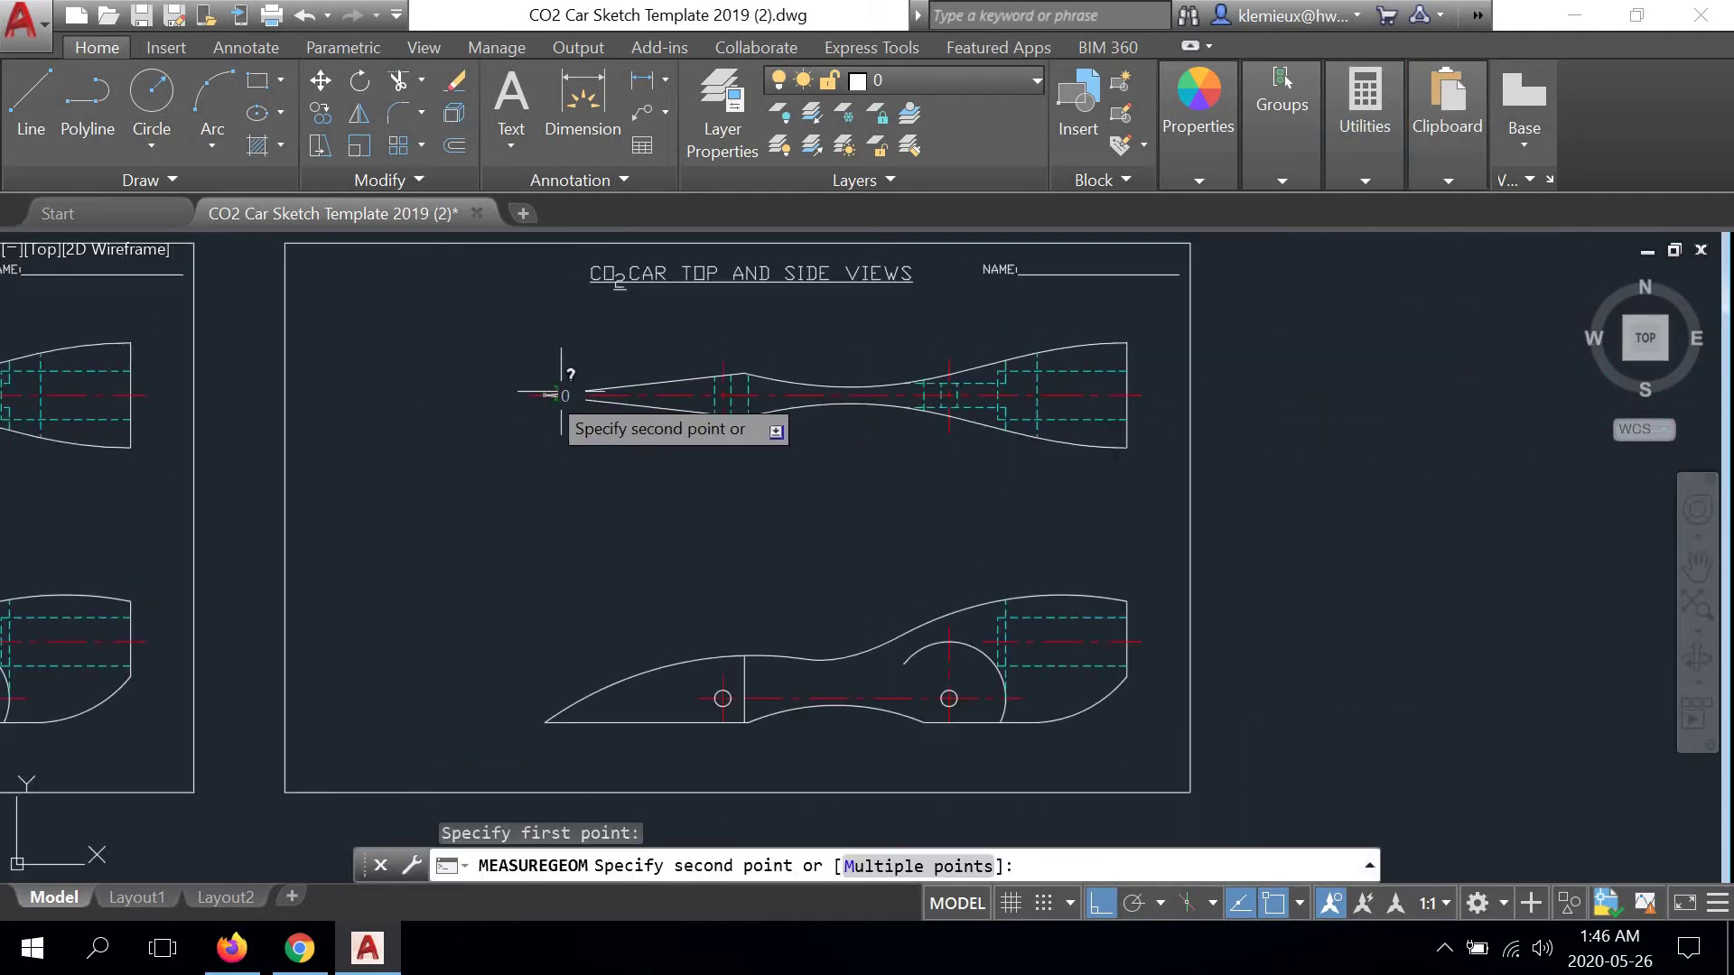
pyautogui.rightClick(1256, 370)
pyautogui.click(1301, 406)
# Measure the distance from the side view's nose tip to the lower corner of the body's rear edge
pyautogui.moveTo(1049, 488); pyautogui.dragTo(1056, 398, button='middle')
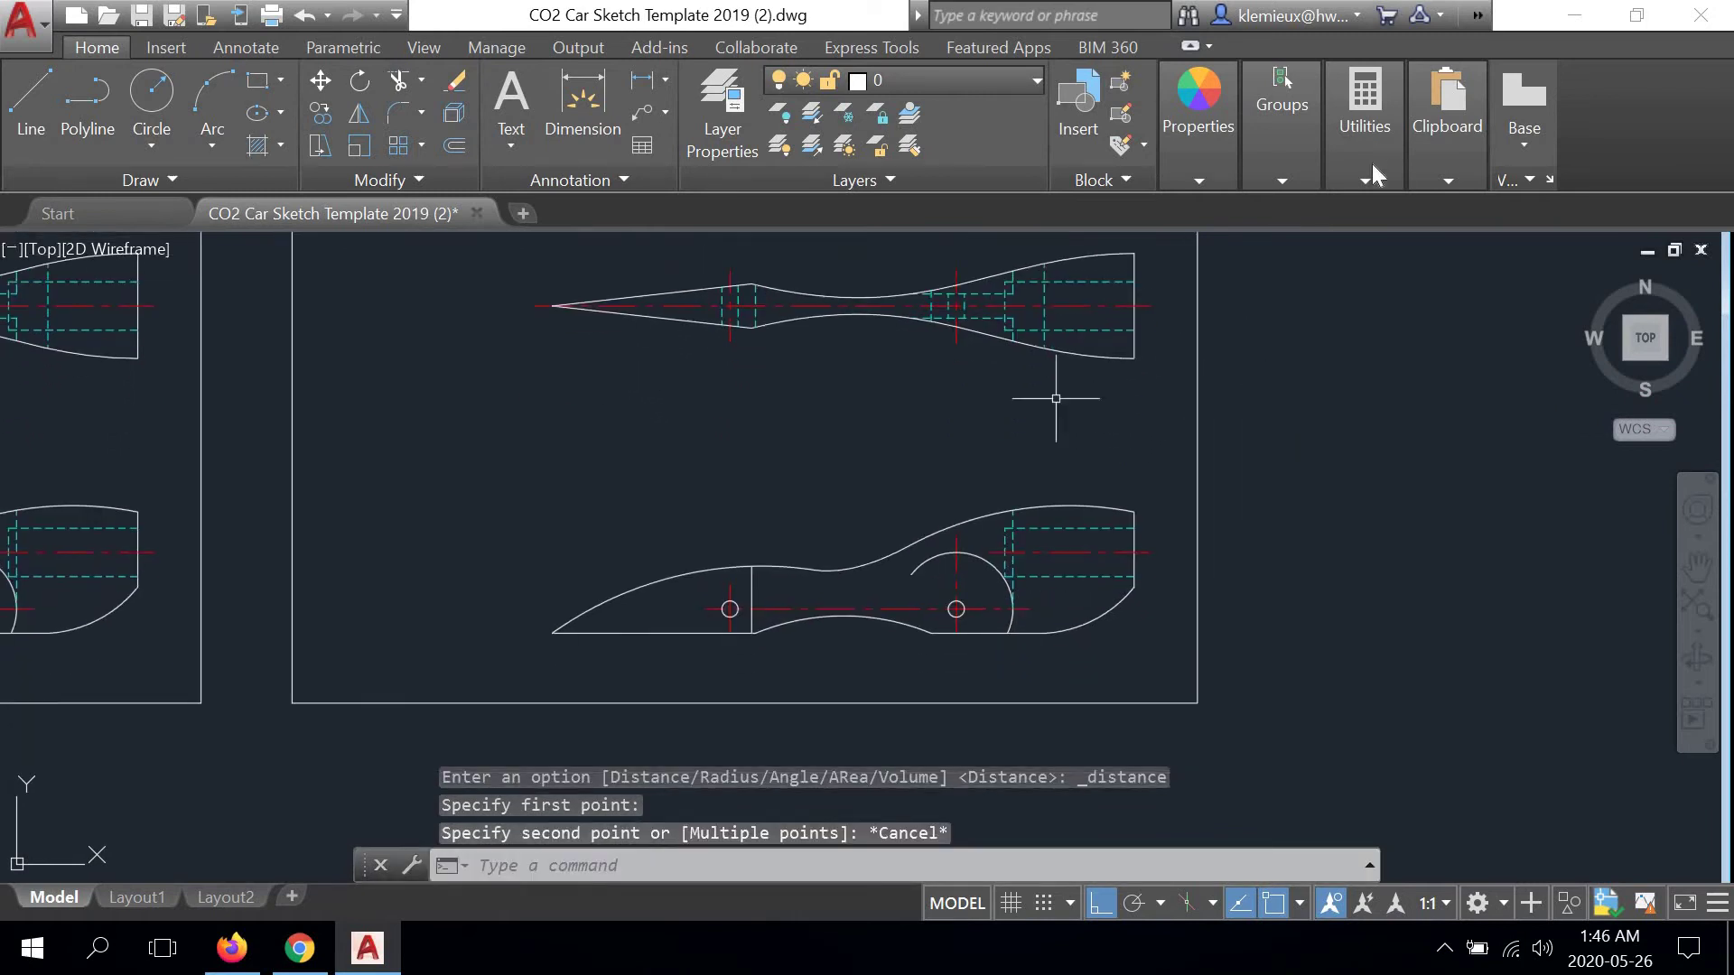
pyautogui.click(1366, 180)
pyautogui.click(1367, 221)
pyautogui.scroll(3, 628, 614)
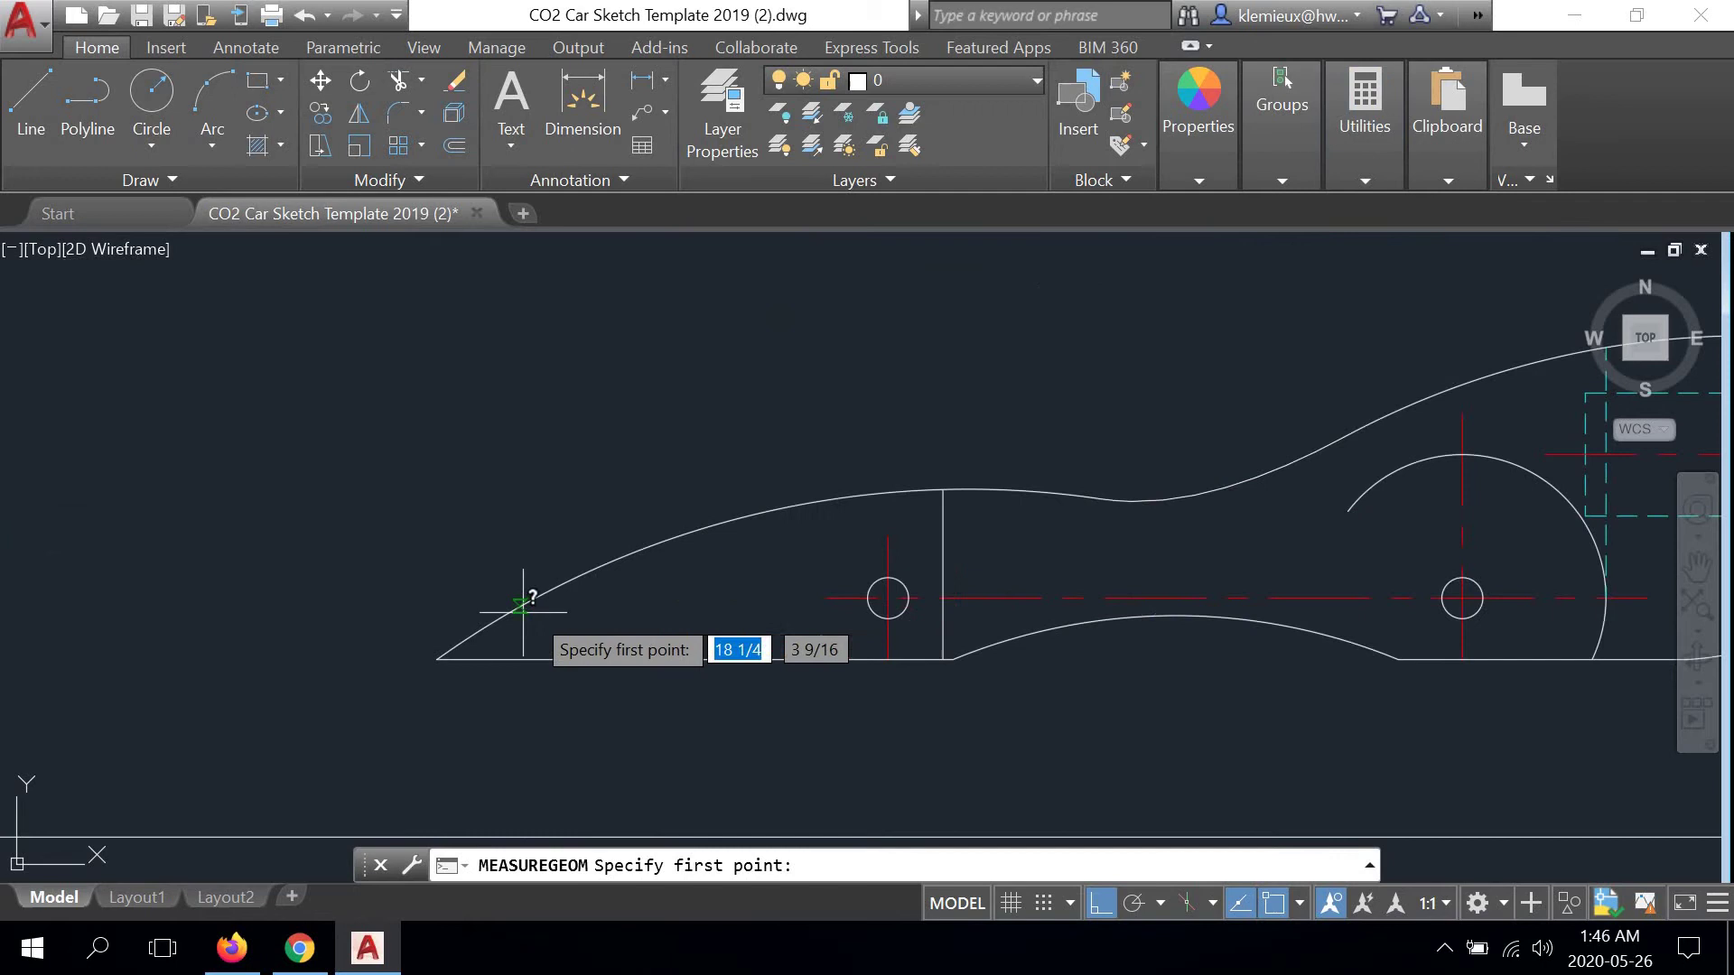
pyautogui.click(441, 657)
pyautogui.scroll(-4, 443, 654)
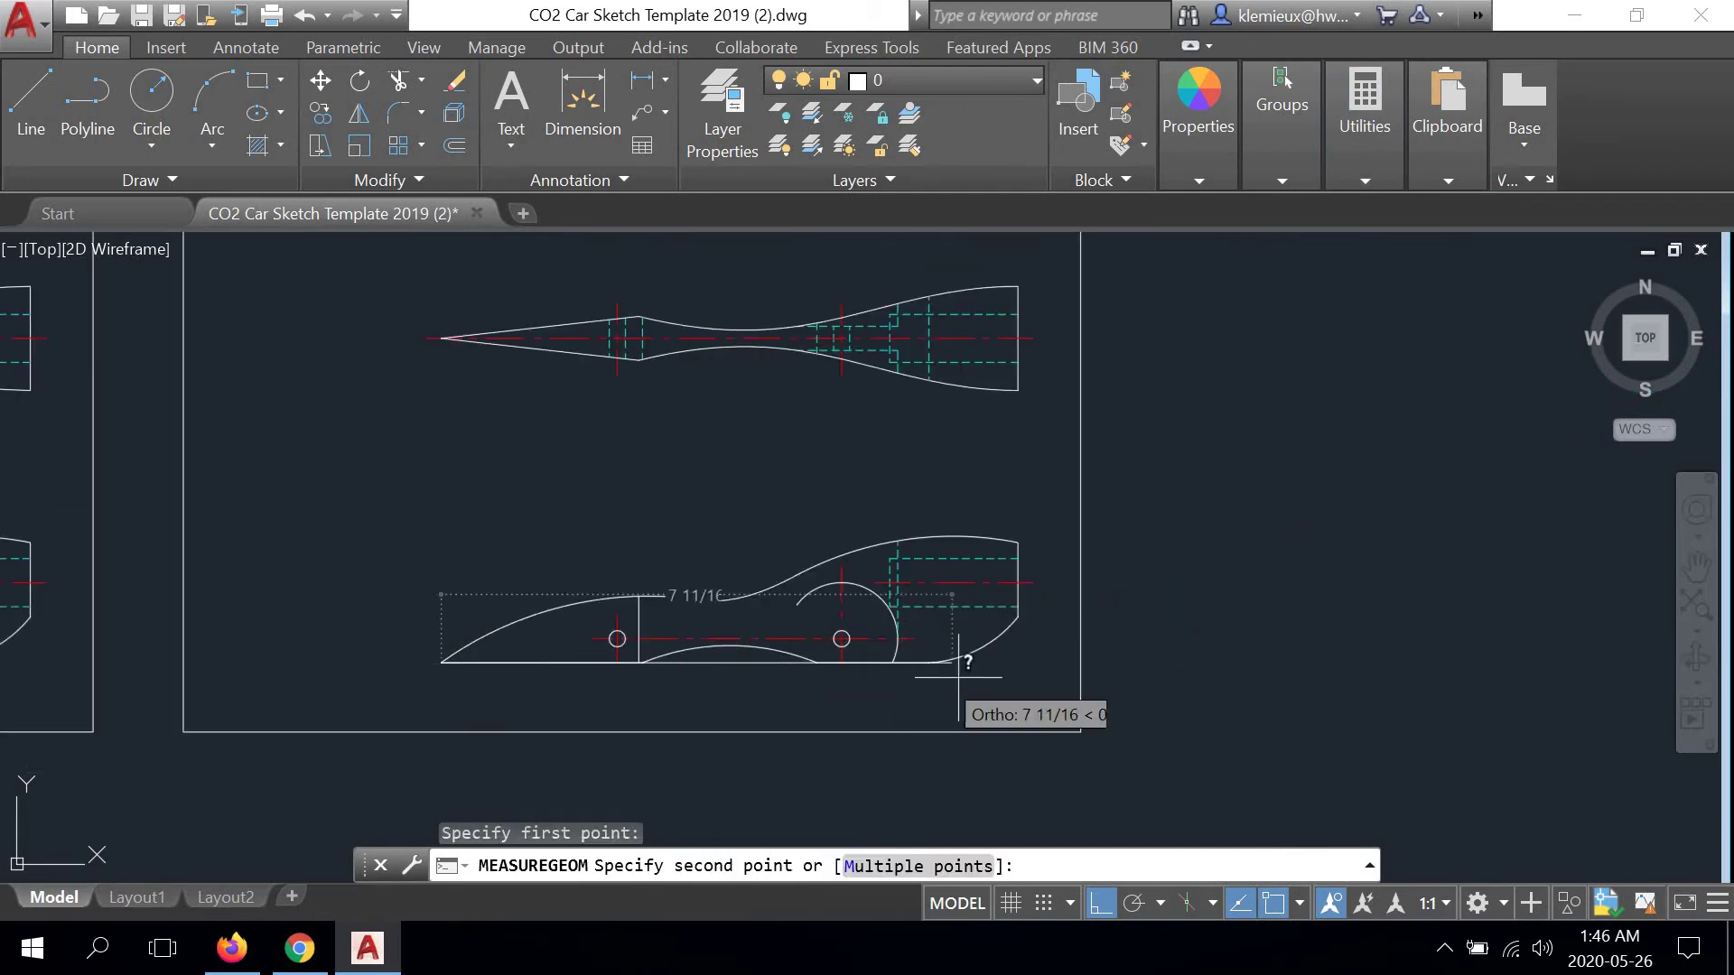
pyautogui.click(1019, 617)
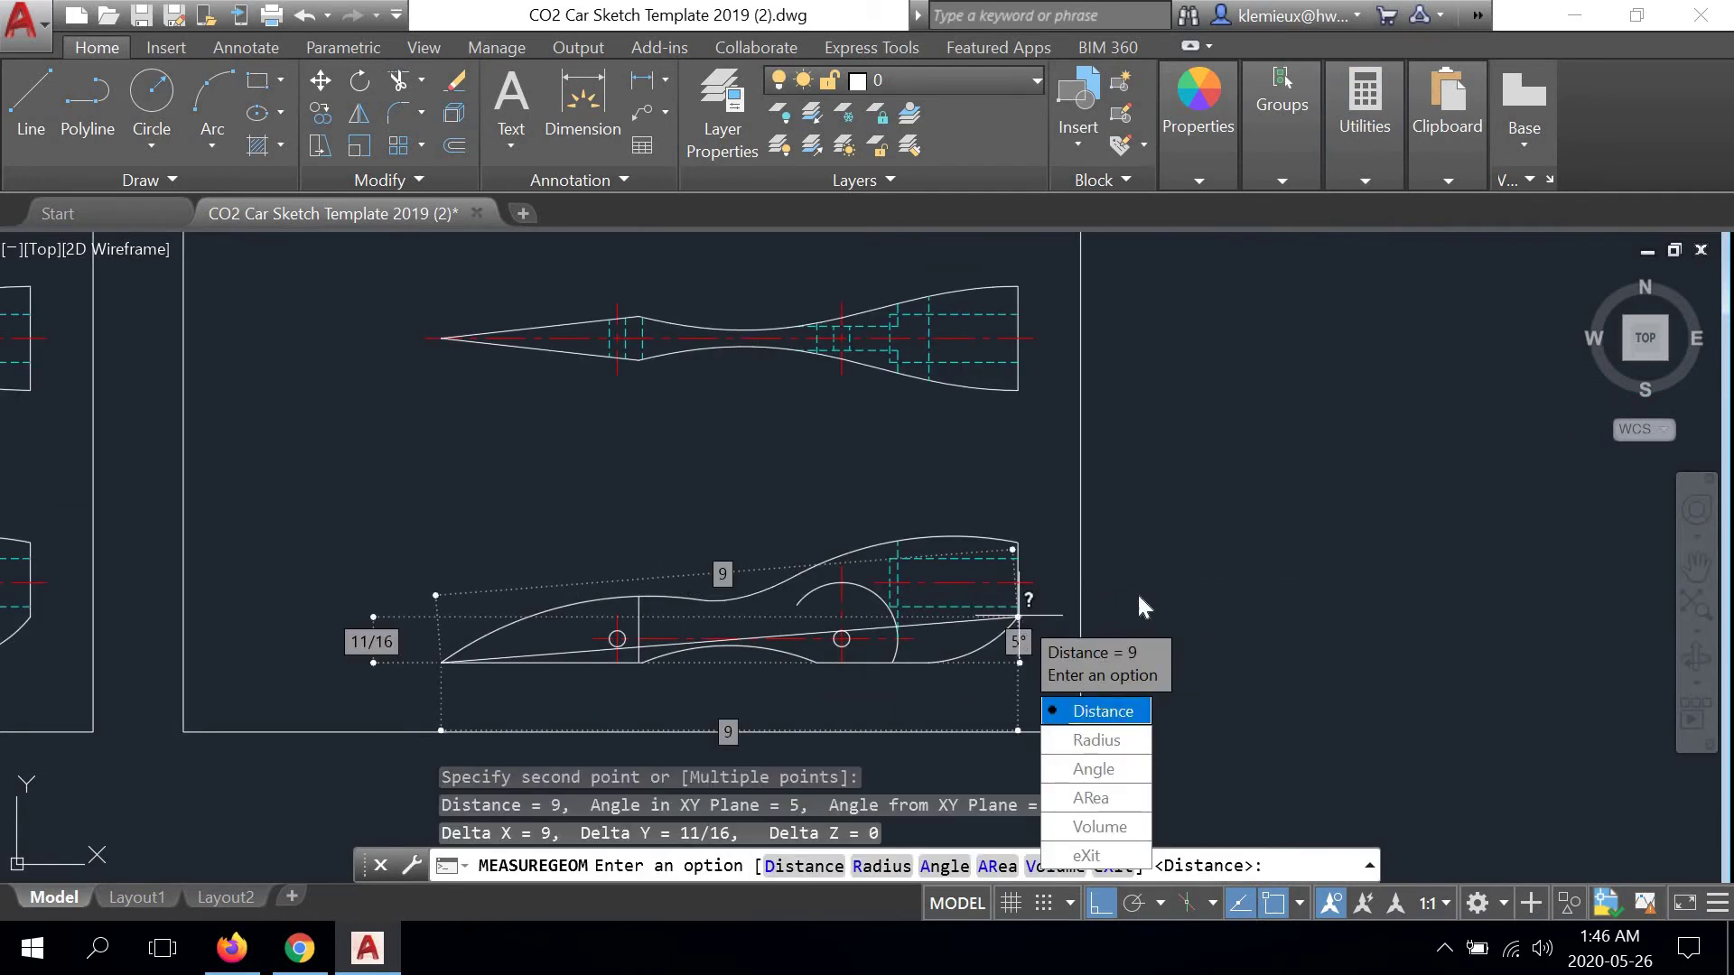
pyautogui.rightClick(1182, 535)
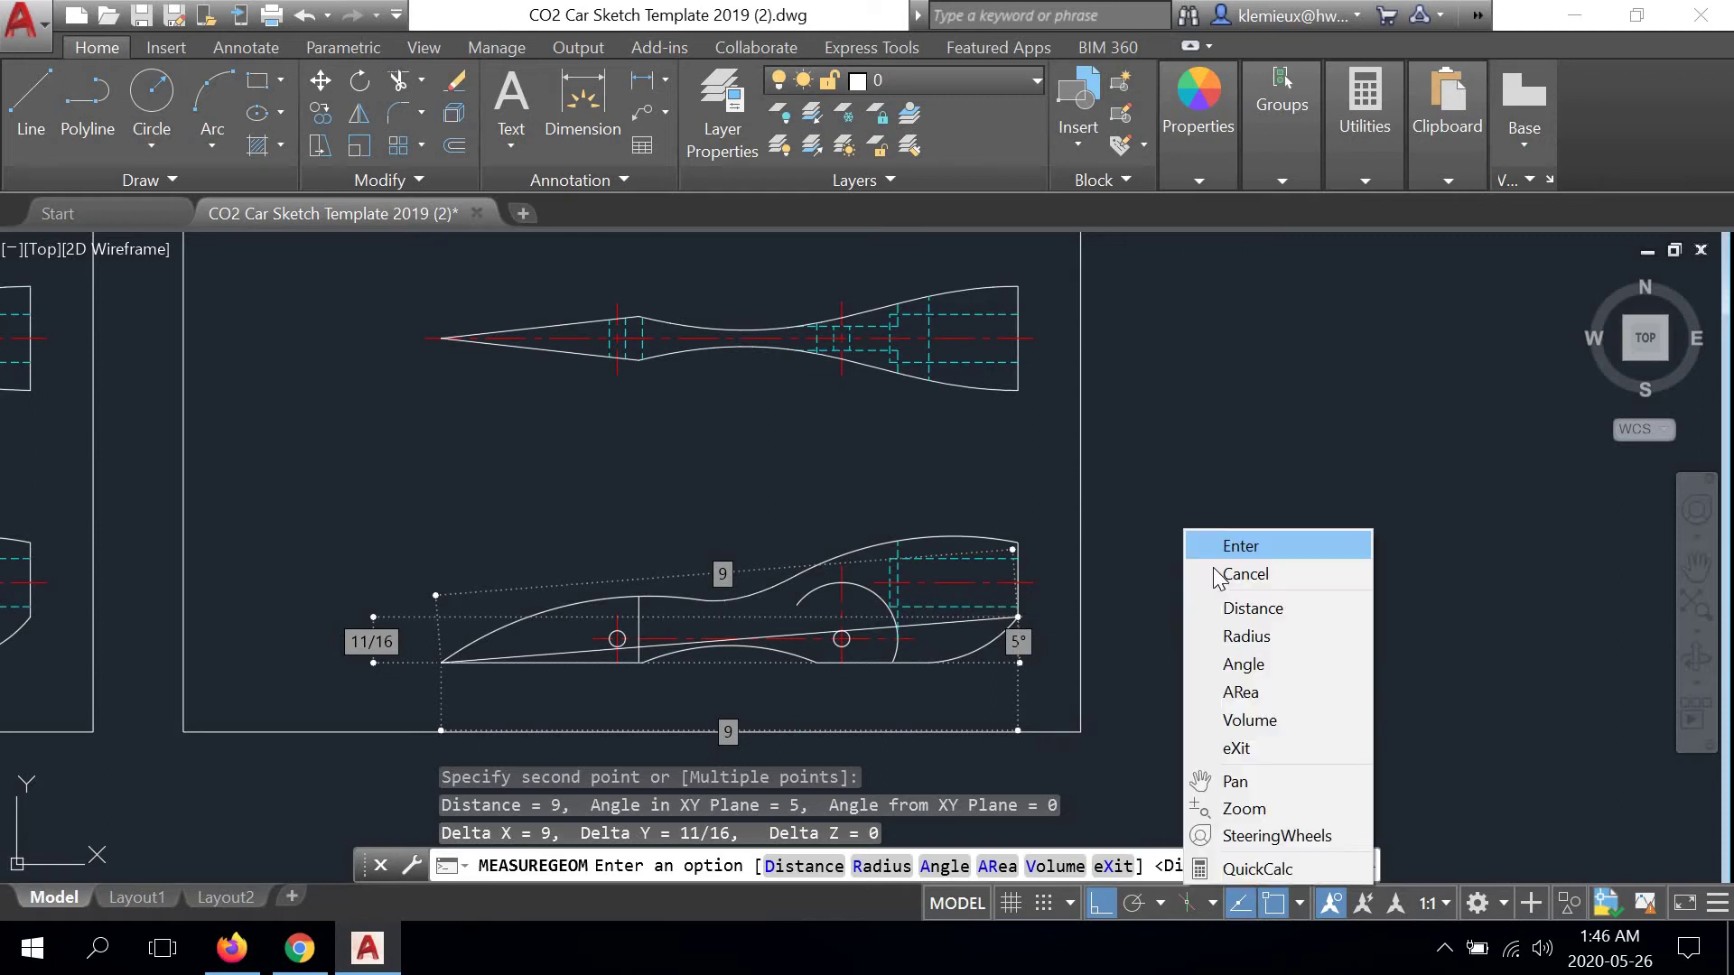
pyautogui.click(1205, 567)
pyautogui.scroll(2, 877, 572)
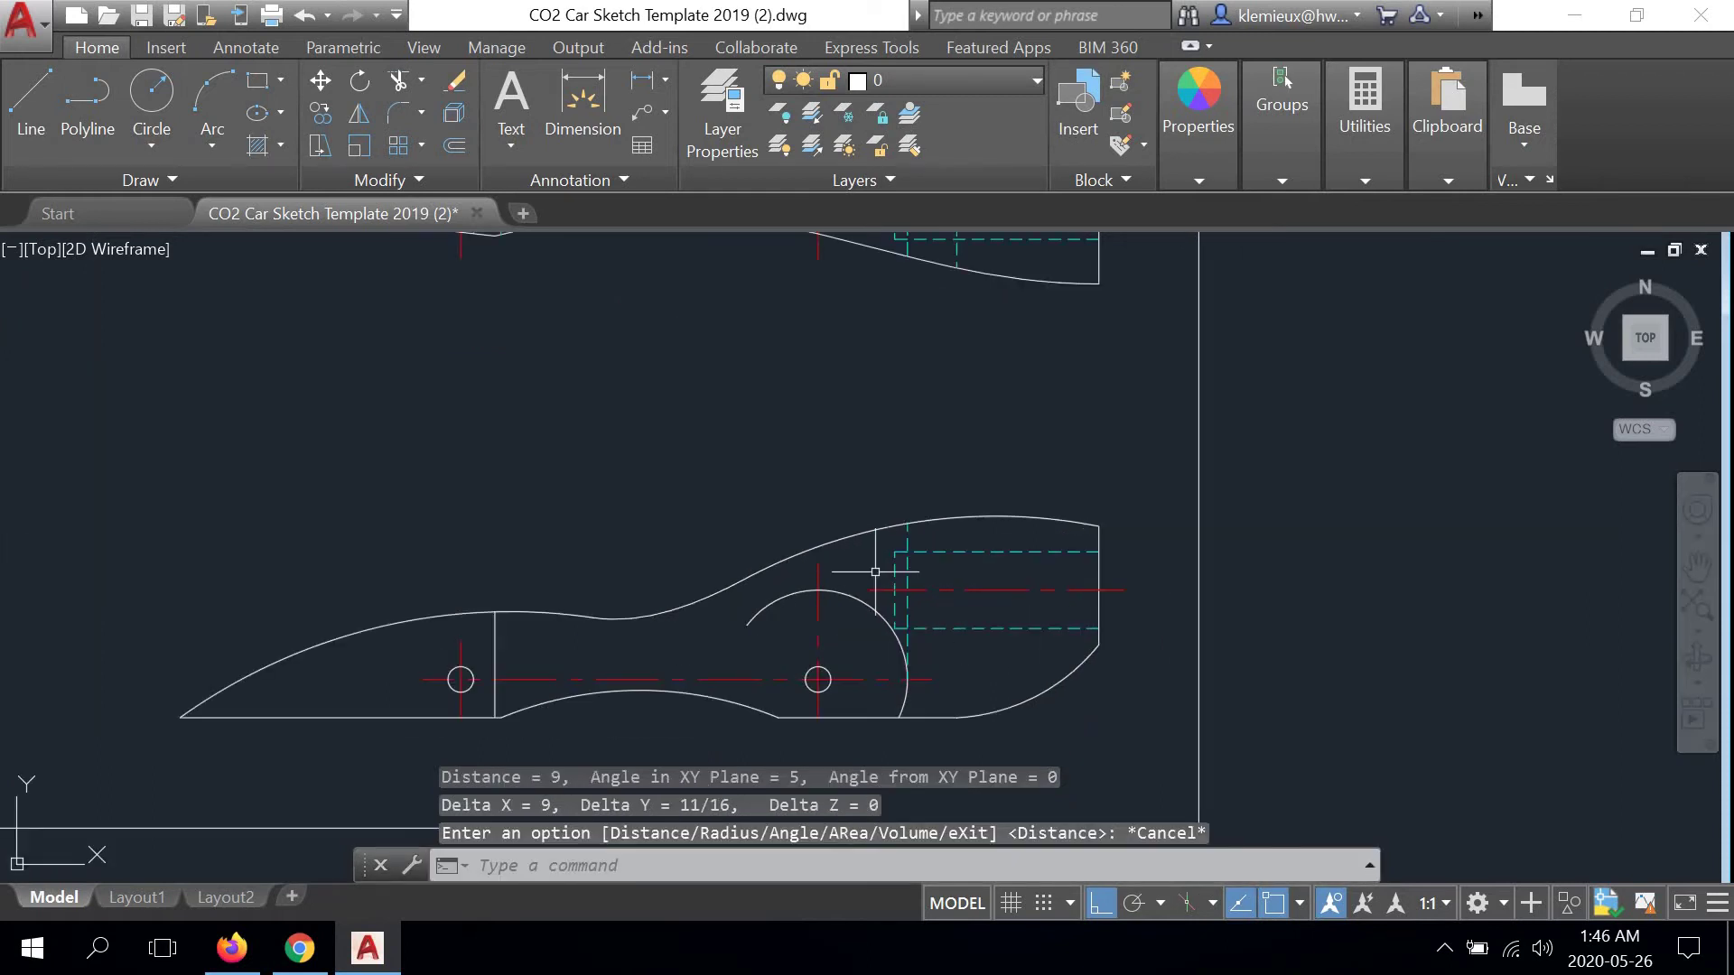
pyautogui.moveTo(952, 536)
pyautogui.mouseDown(button='middle')
pyautogui.moveTo(944, 646)
pyautogui.moveTo(940, 581)
pyautogui.mouseUp(button='middle')
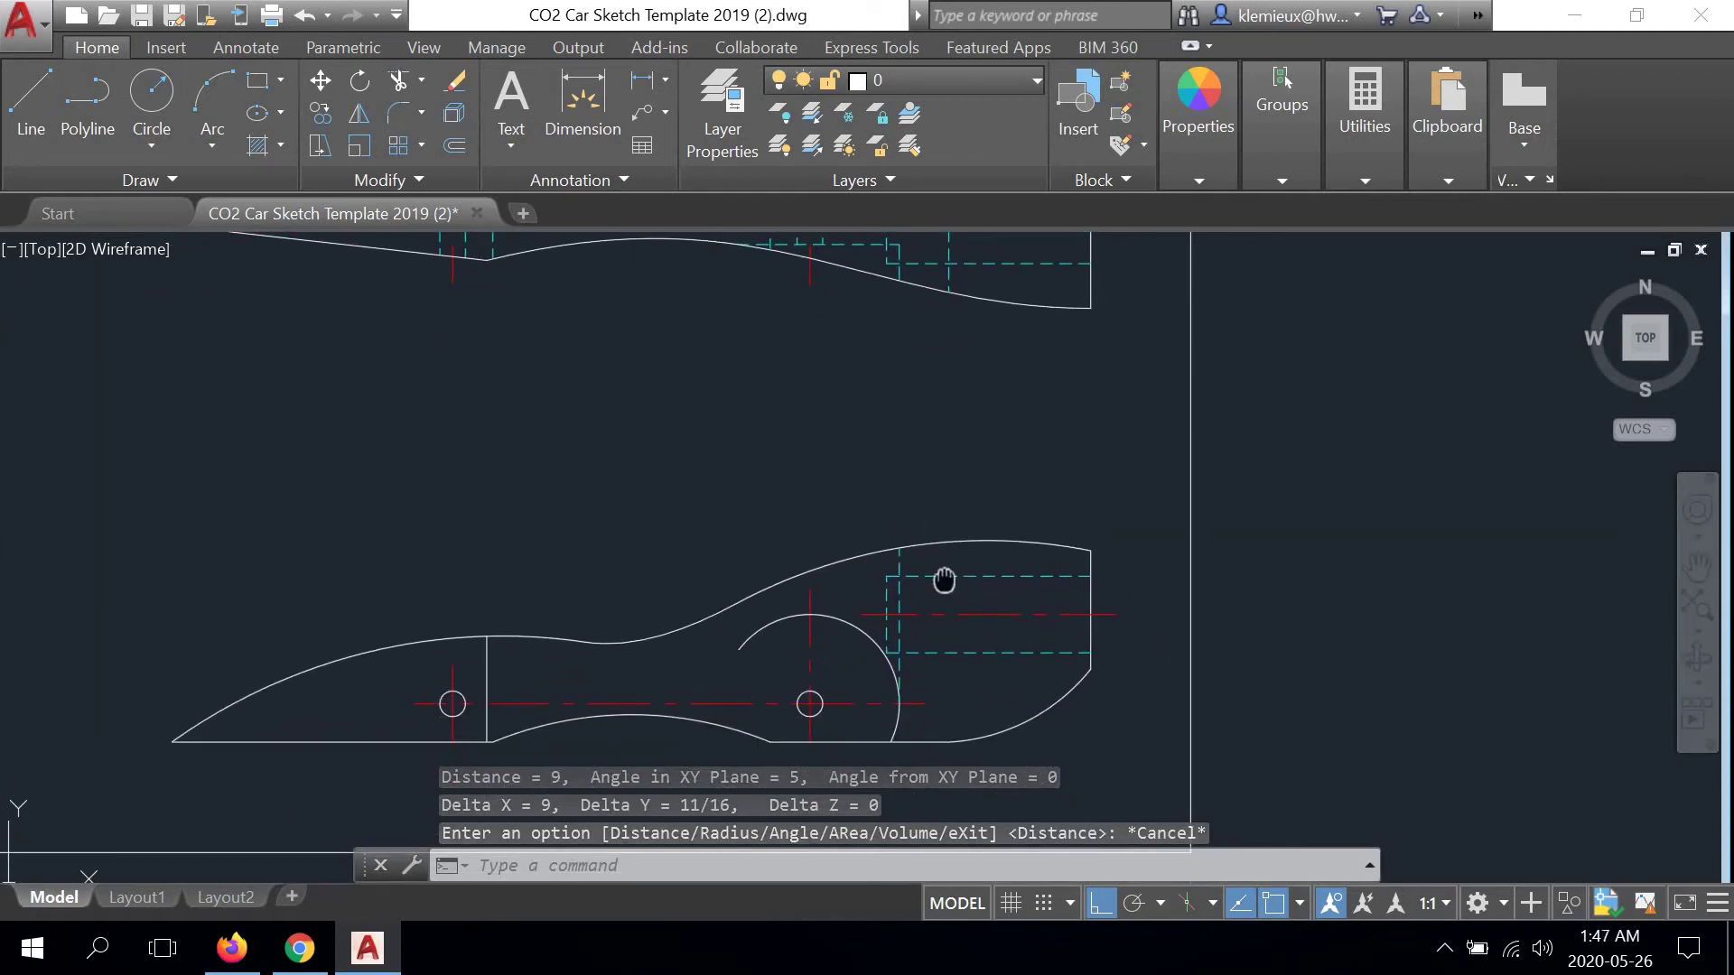
pyautogui.scroll(-2, 944, 576)
pyautogui.scroll(-3, 945, 576)
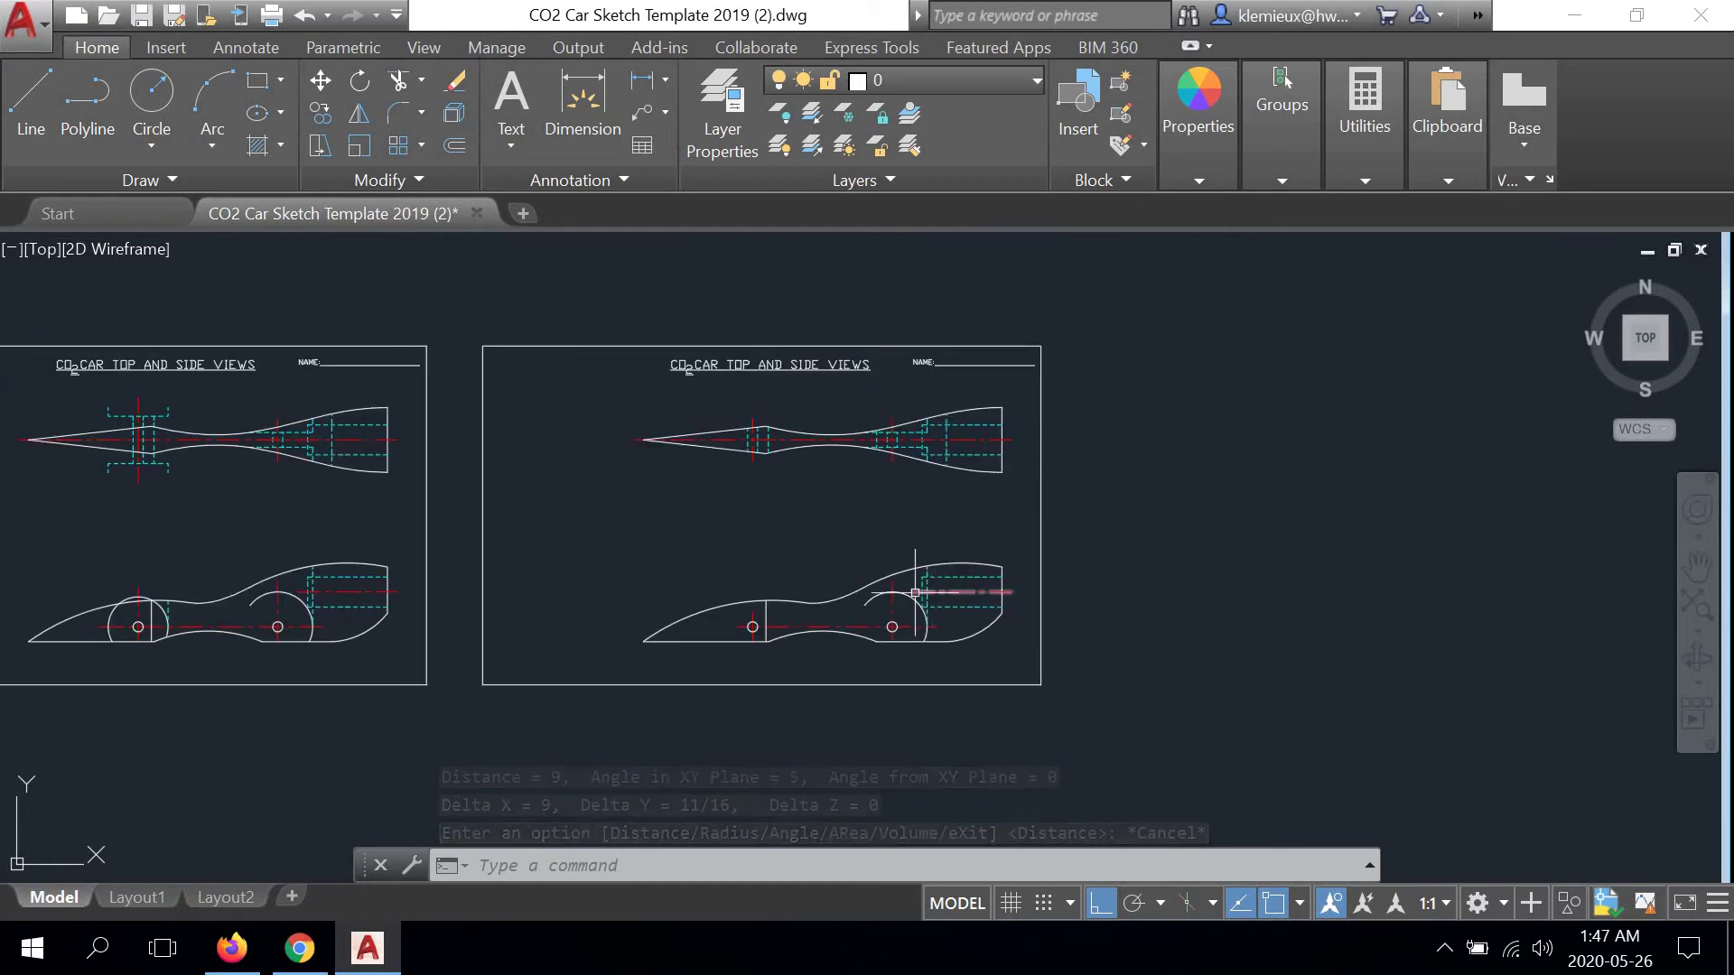
# Erase the vertical hidden line at the rear wheel arc in the right-hand copy's side view
pyautogui.scroll(3, 915, 593)
pyautogui.scroll(2, 915, 593)
pyautogui.moveTo(940, 549); pyautogui.dragTo(921, 689, button='middle')
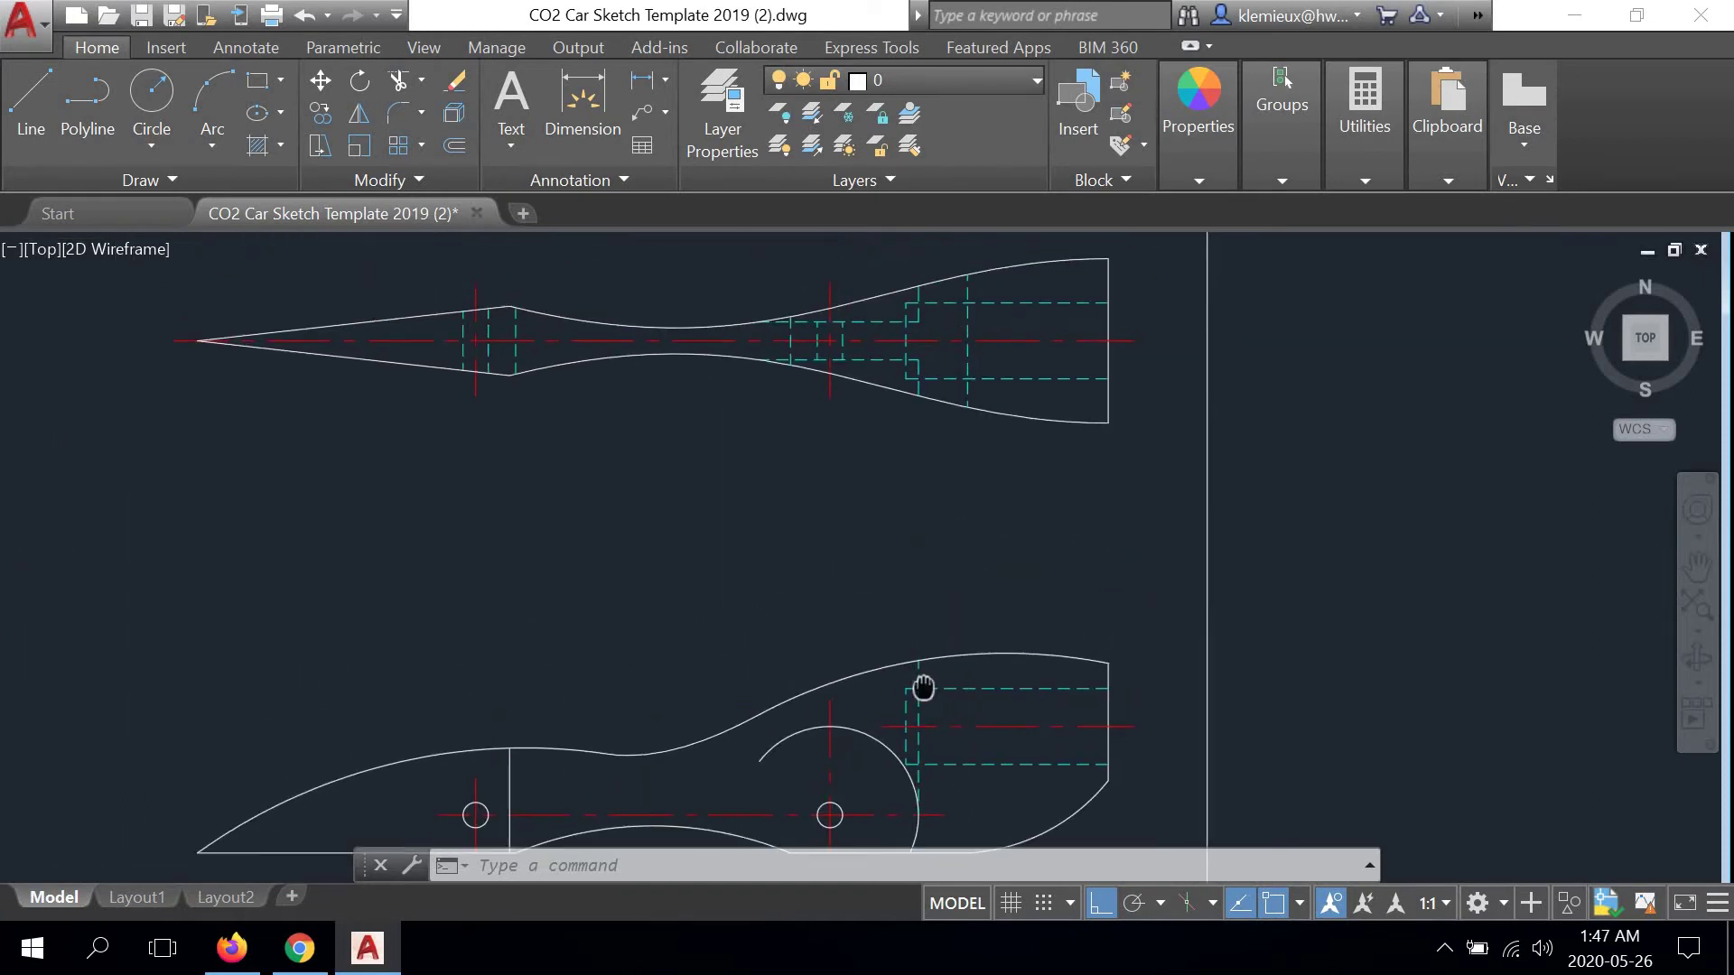
pyautogui.scroll(-3, 939, 391)
pyautogui.scroll(3, 957, 503)
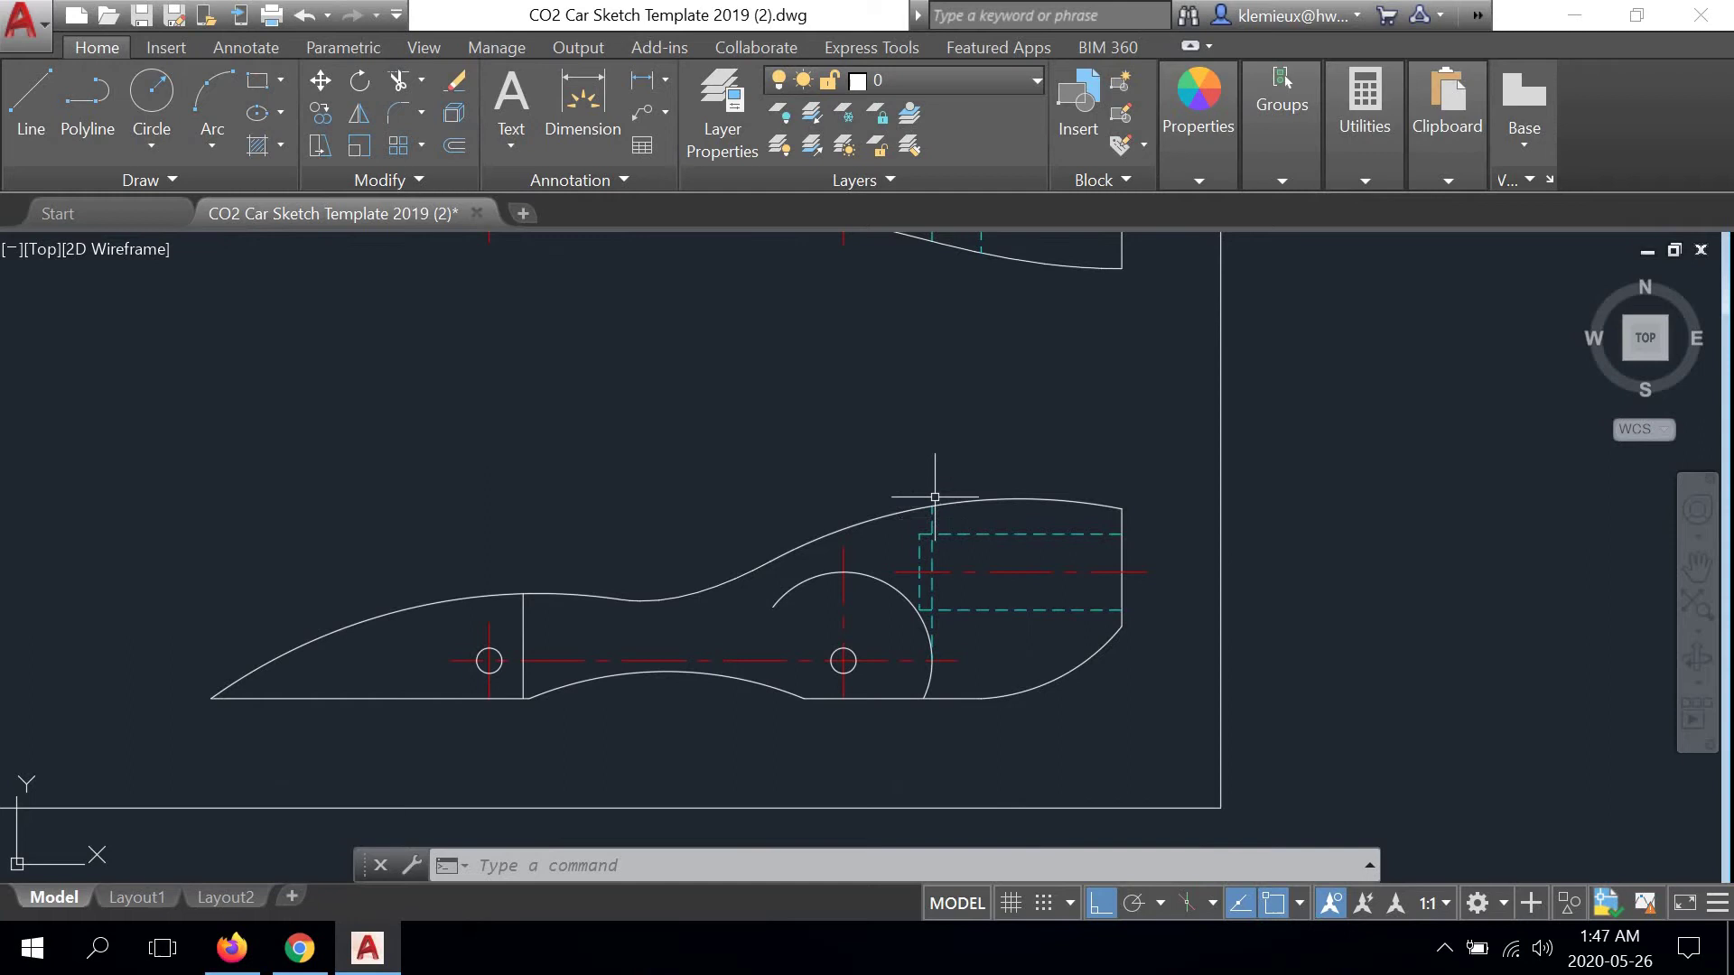
pyautogui.click(930, 519)
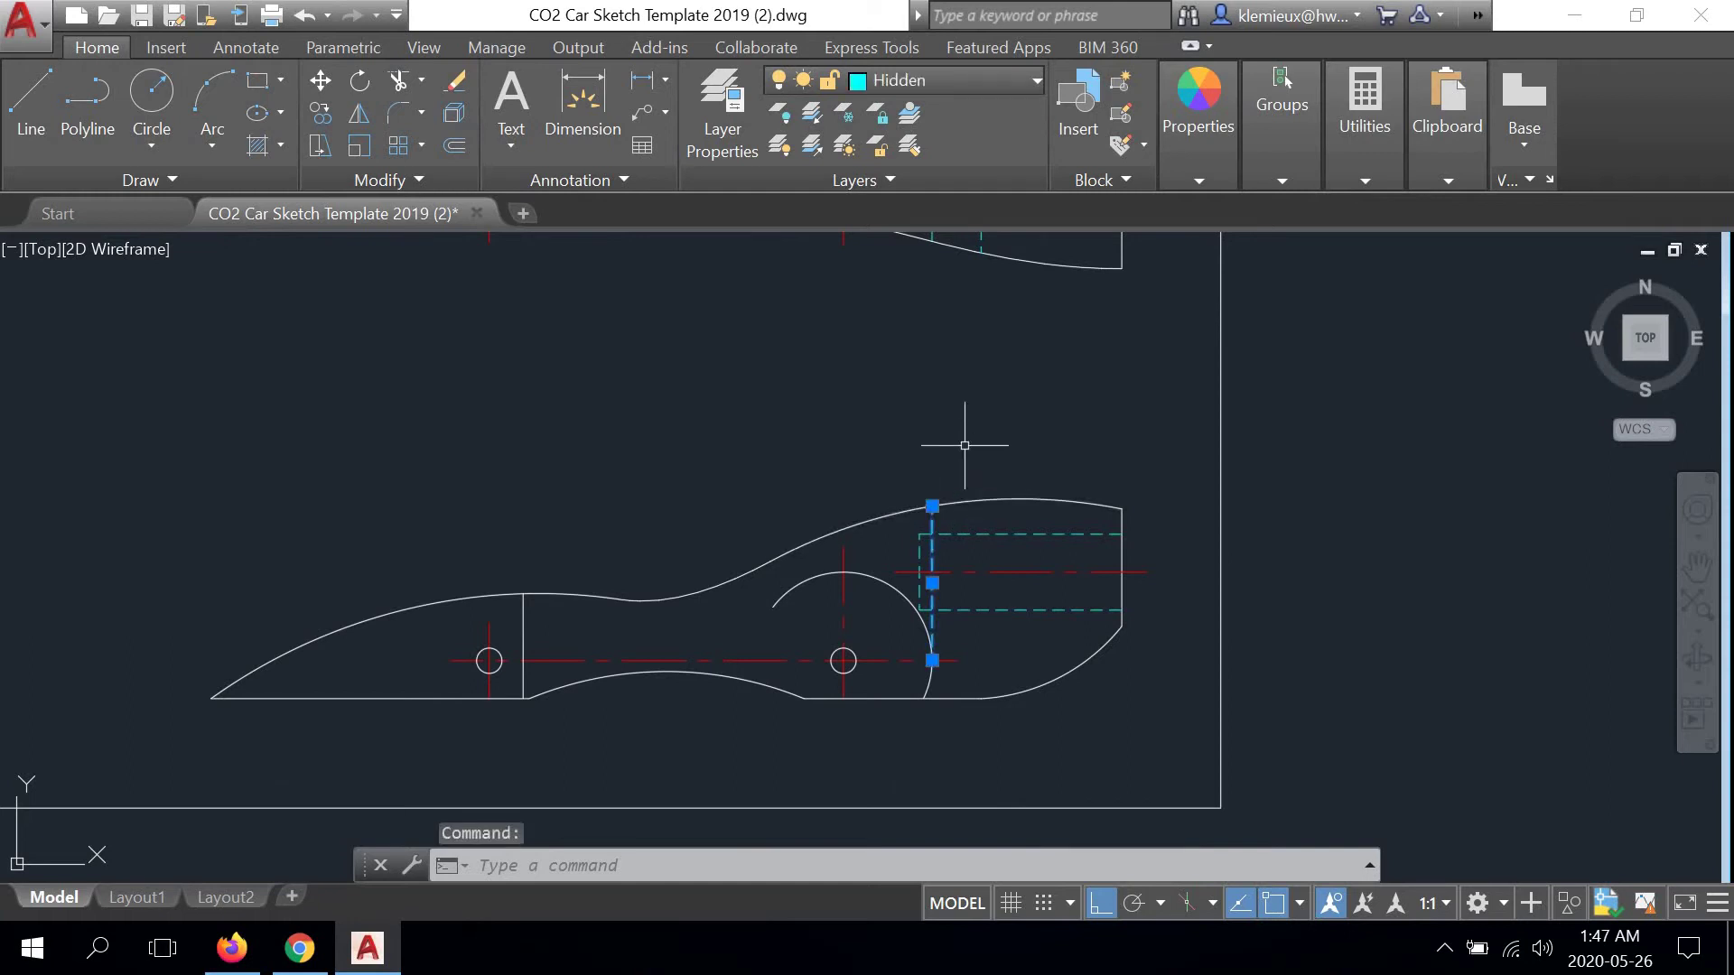
pyautogui.scroll(-2, 942, 417)
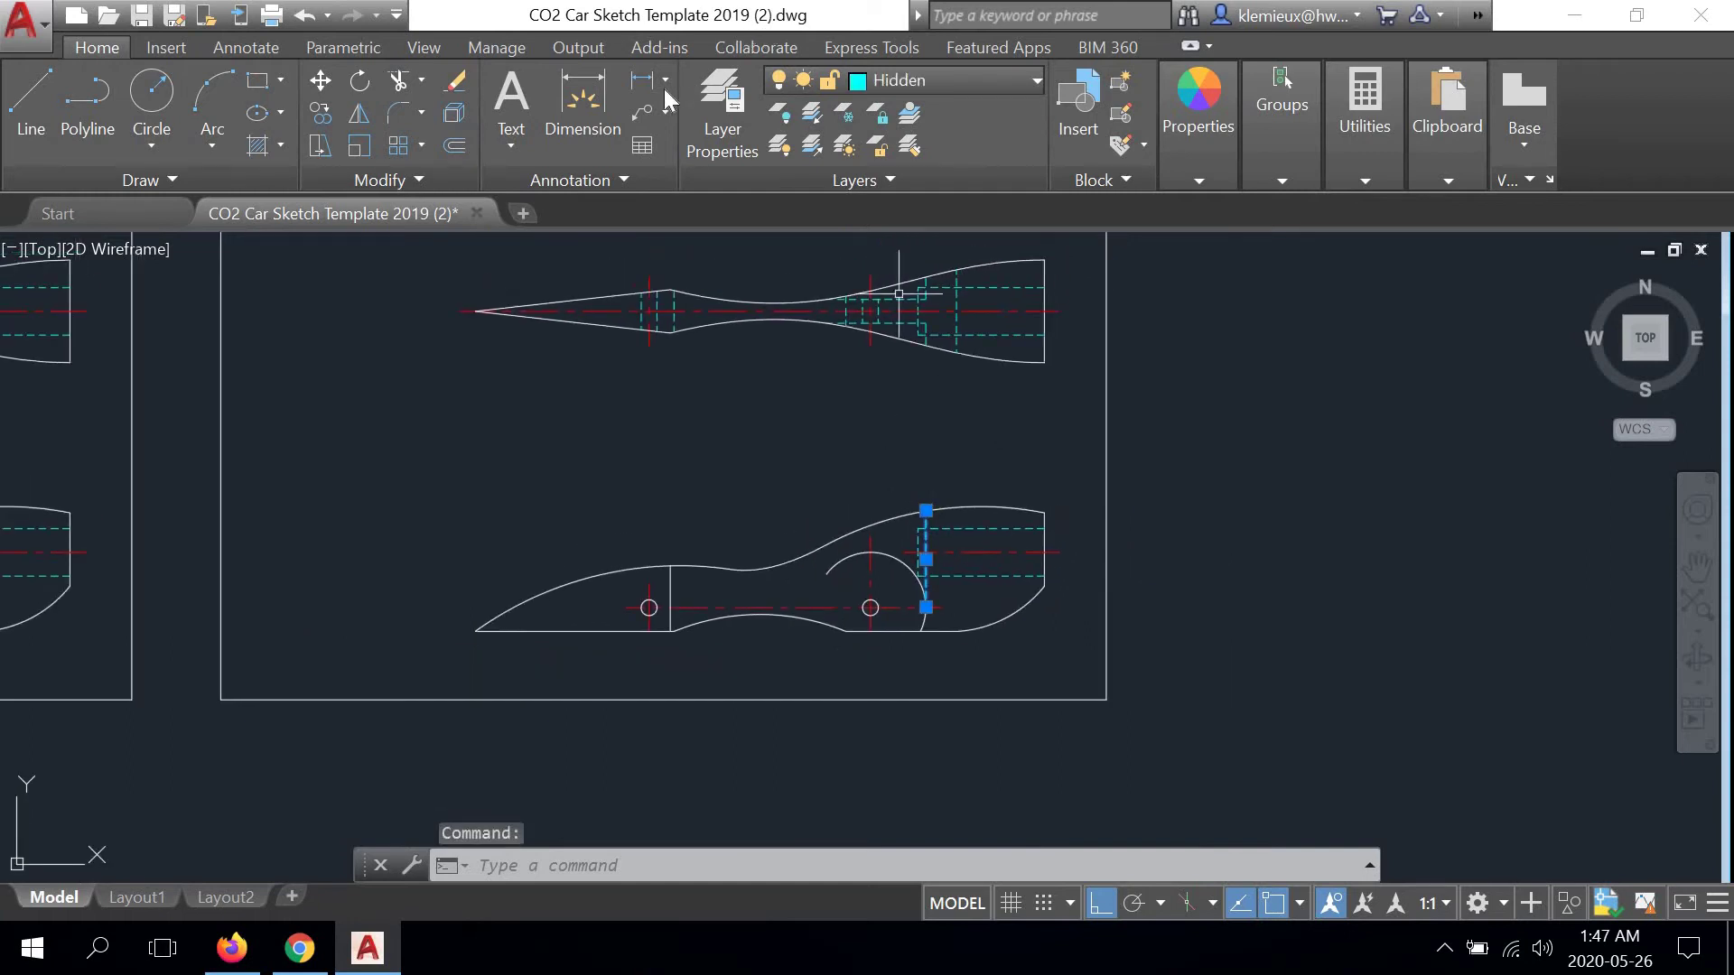
pyautogui.click(457, 80)
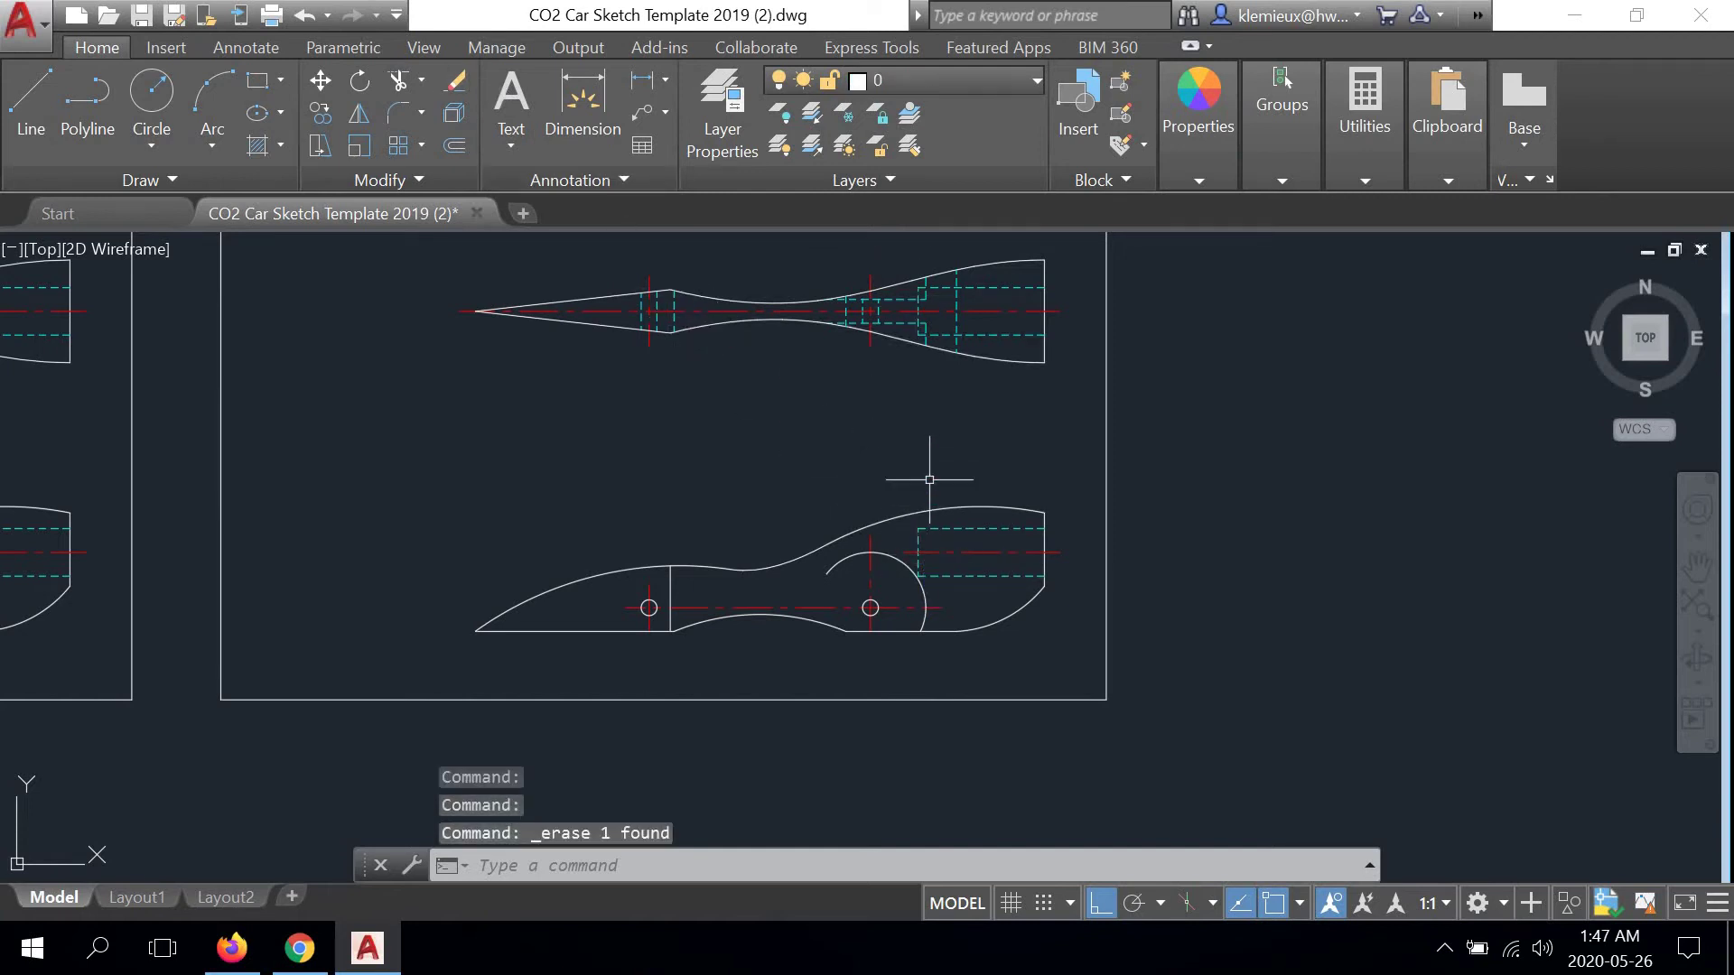
pyautogui.scroll(2, 917, 361)
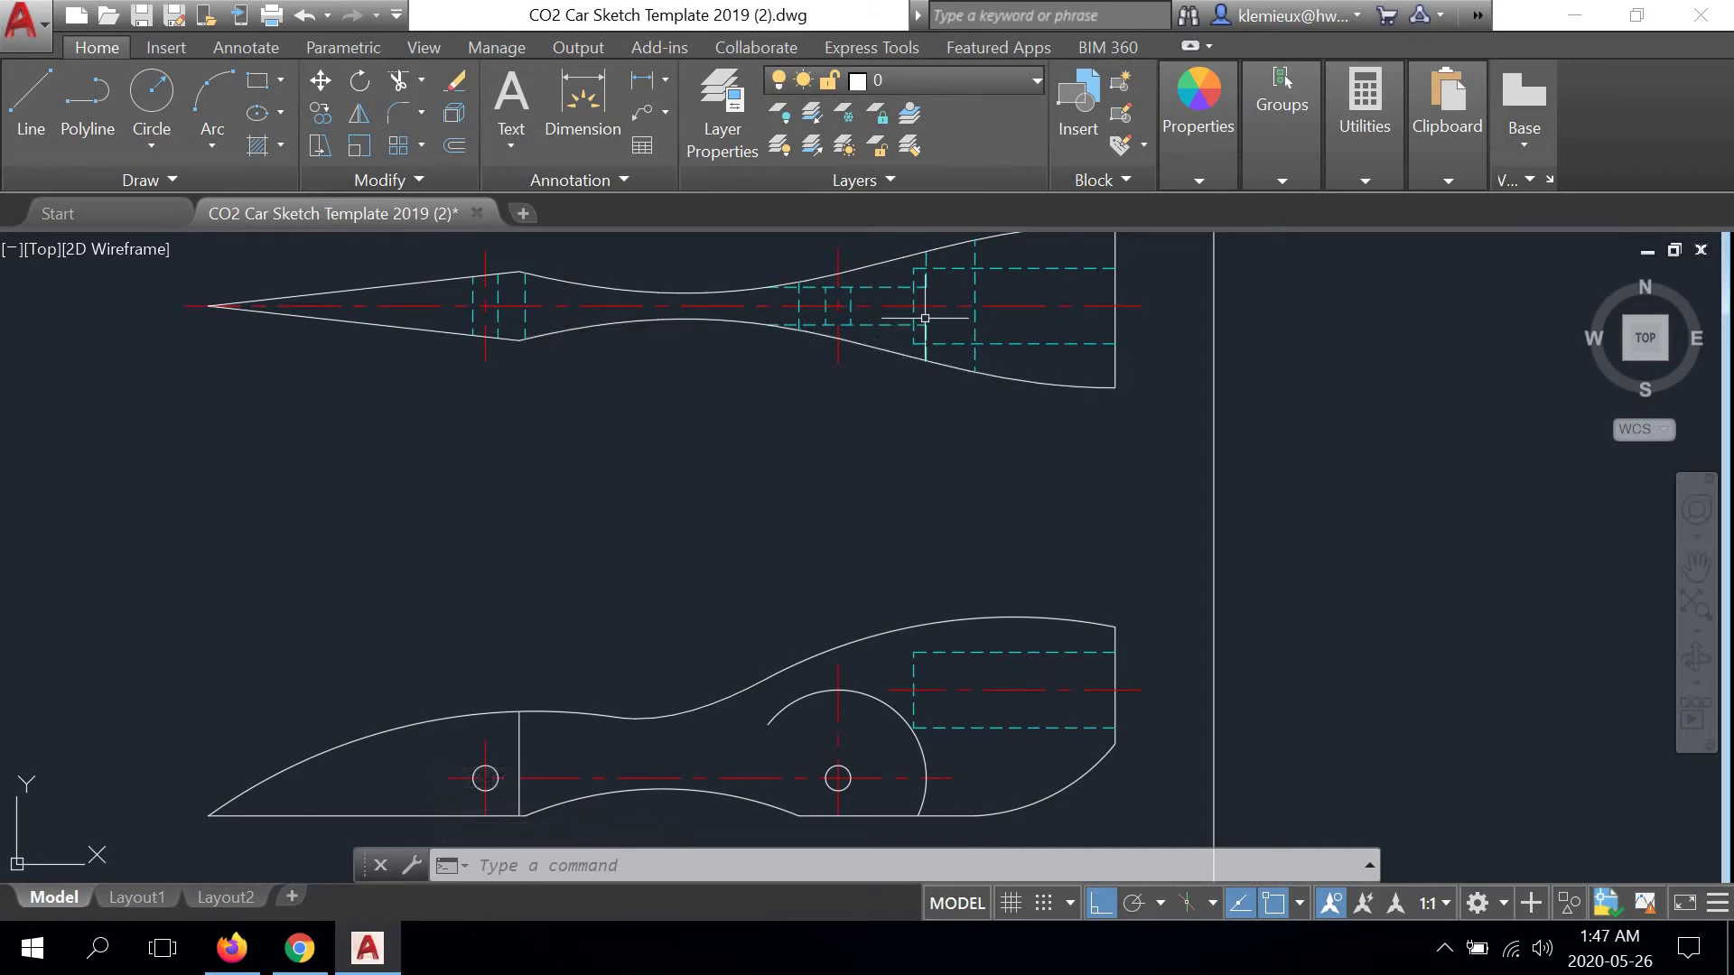
pyautogui.scroll(-2, 925, 318)
pyautogui.scroll(3, 882, 376)
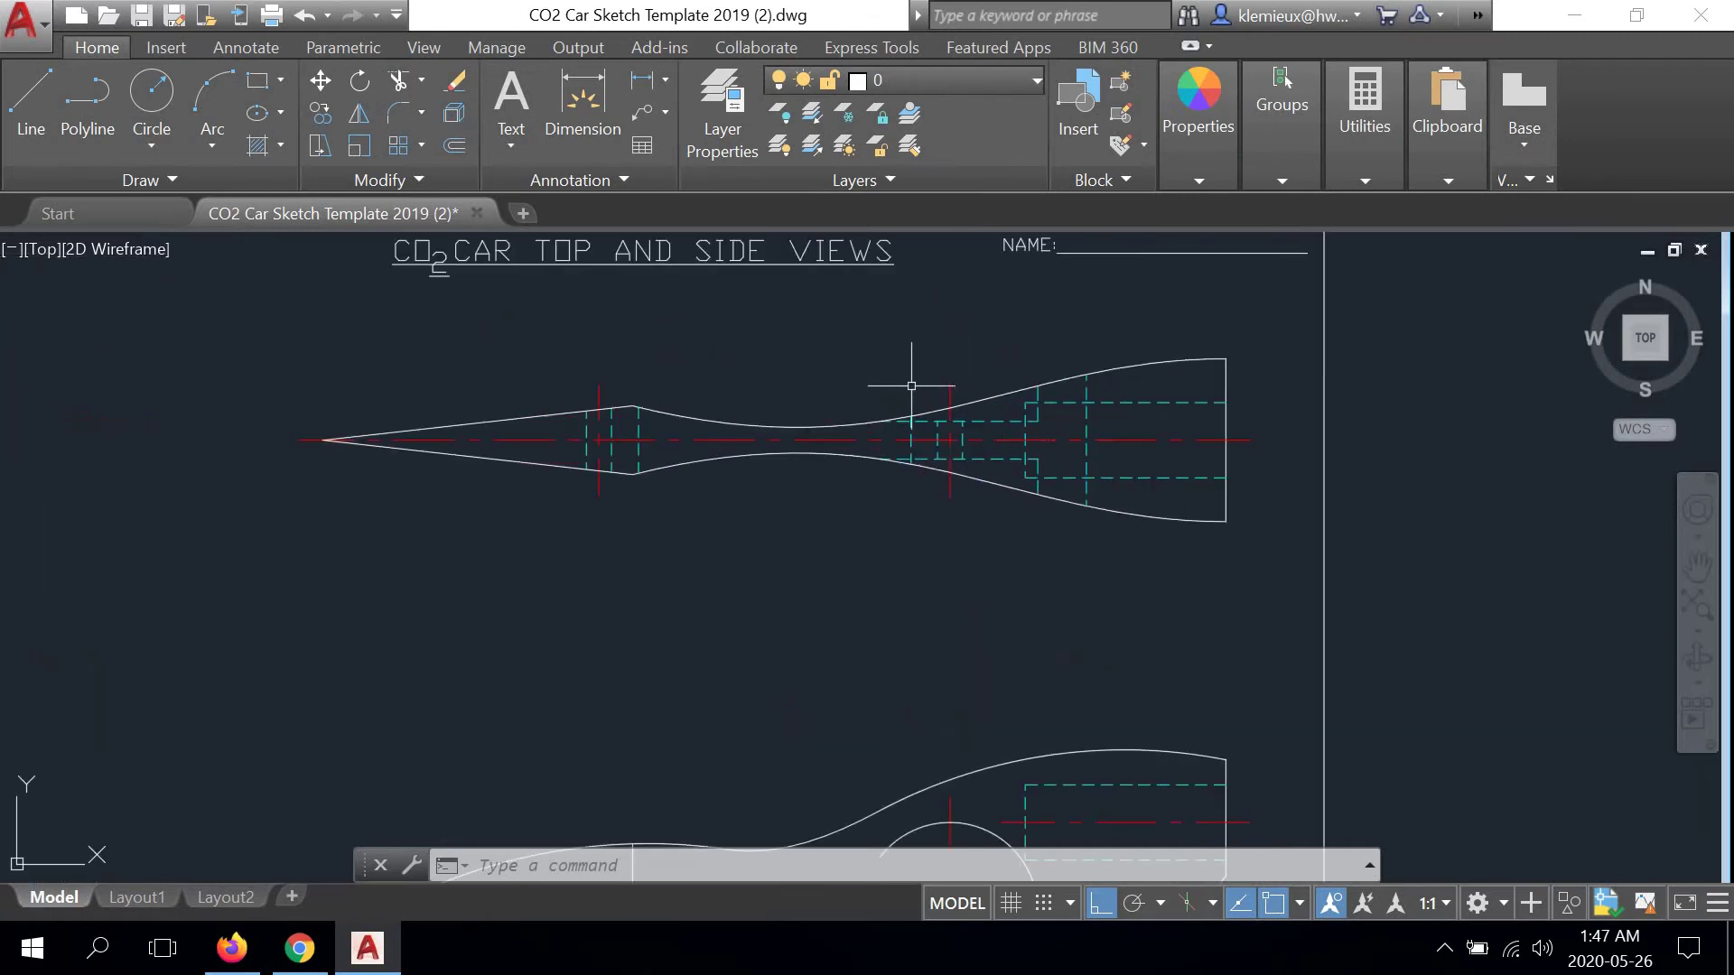
pyautogui.moveTo(948, 421)
pyautogui.mouseDown(button='middle')
pyautogui.moveTo(916, 375)
pyautogui.moveTo(832, 386)
pyautogui.mouseUp(button='middle')
pyautogui.scroll(2, 822, 339)
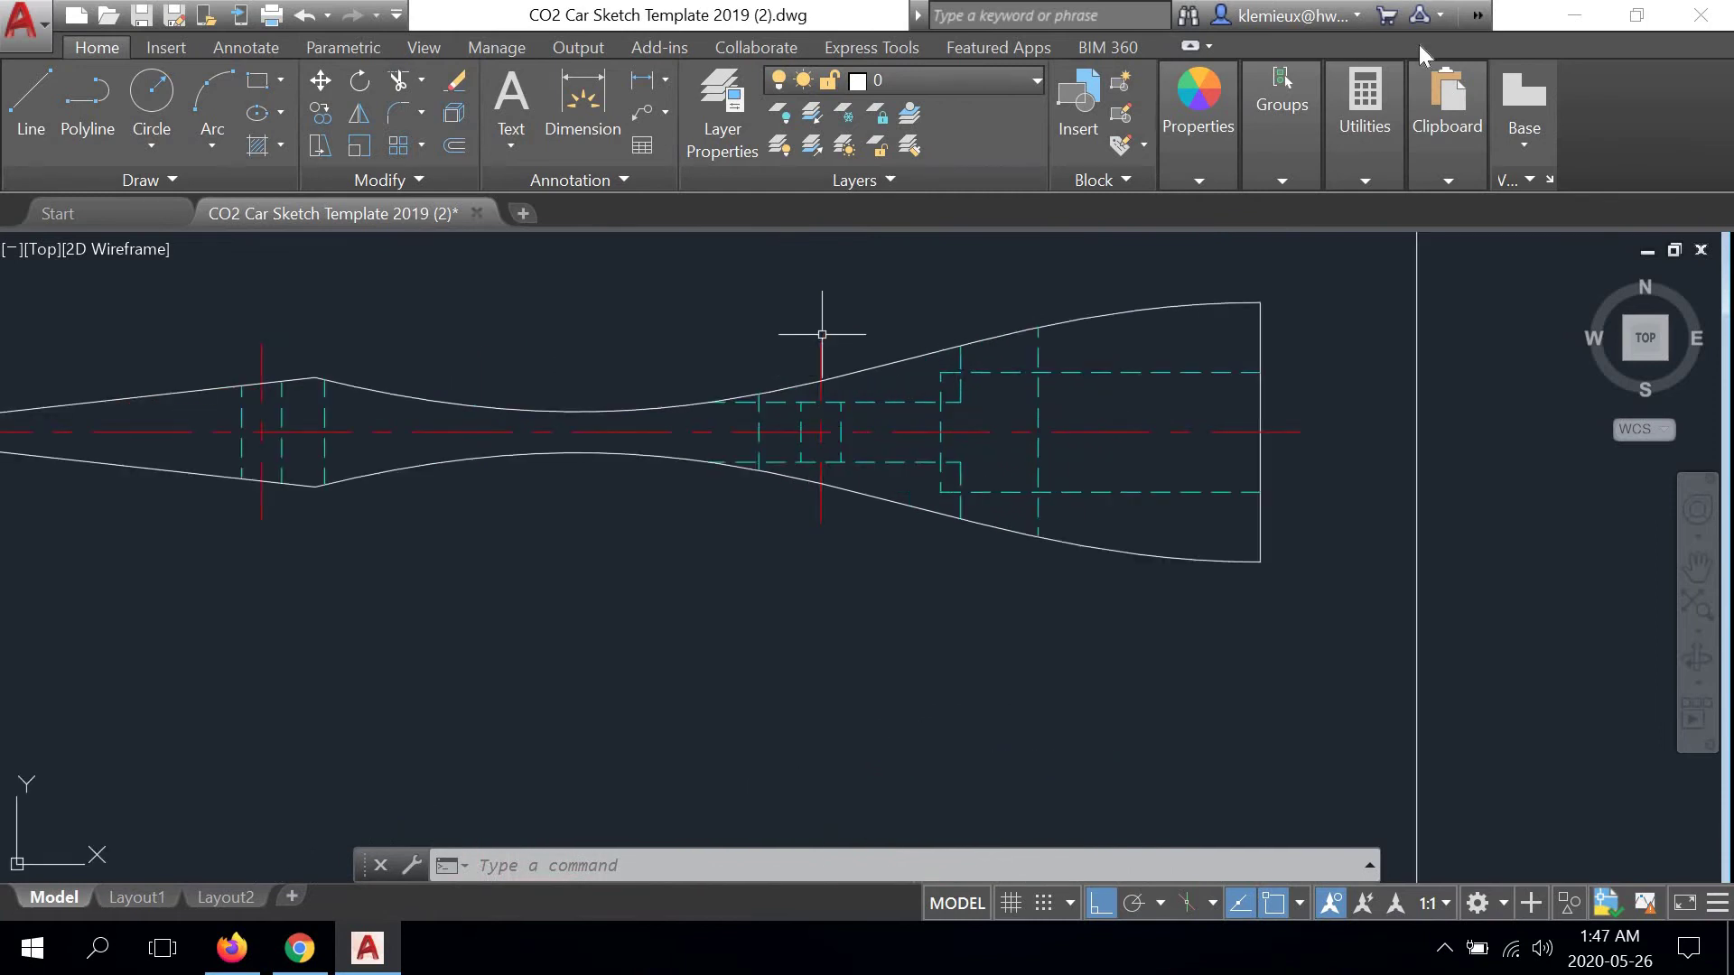
pyautogui.click(1352, 160)
pyautogui.click(1370, 236)
pyautogui.scroll(4, 902, 337)
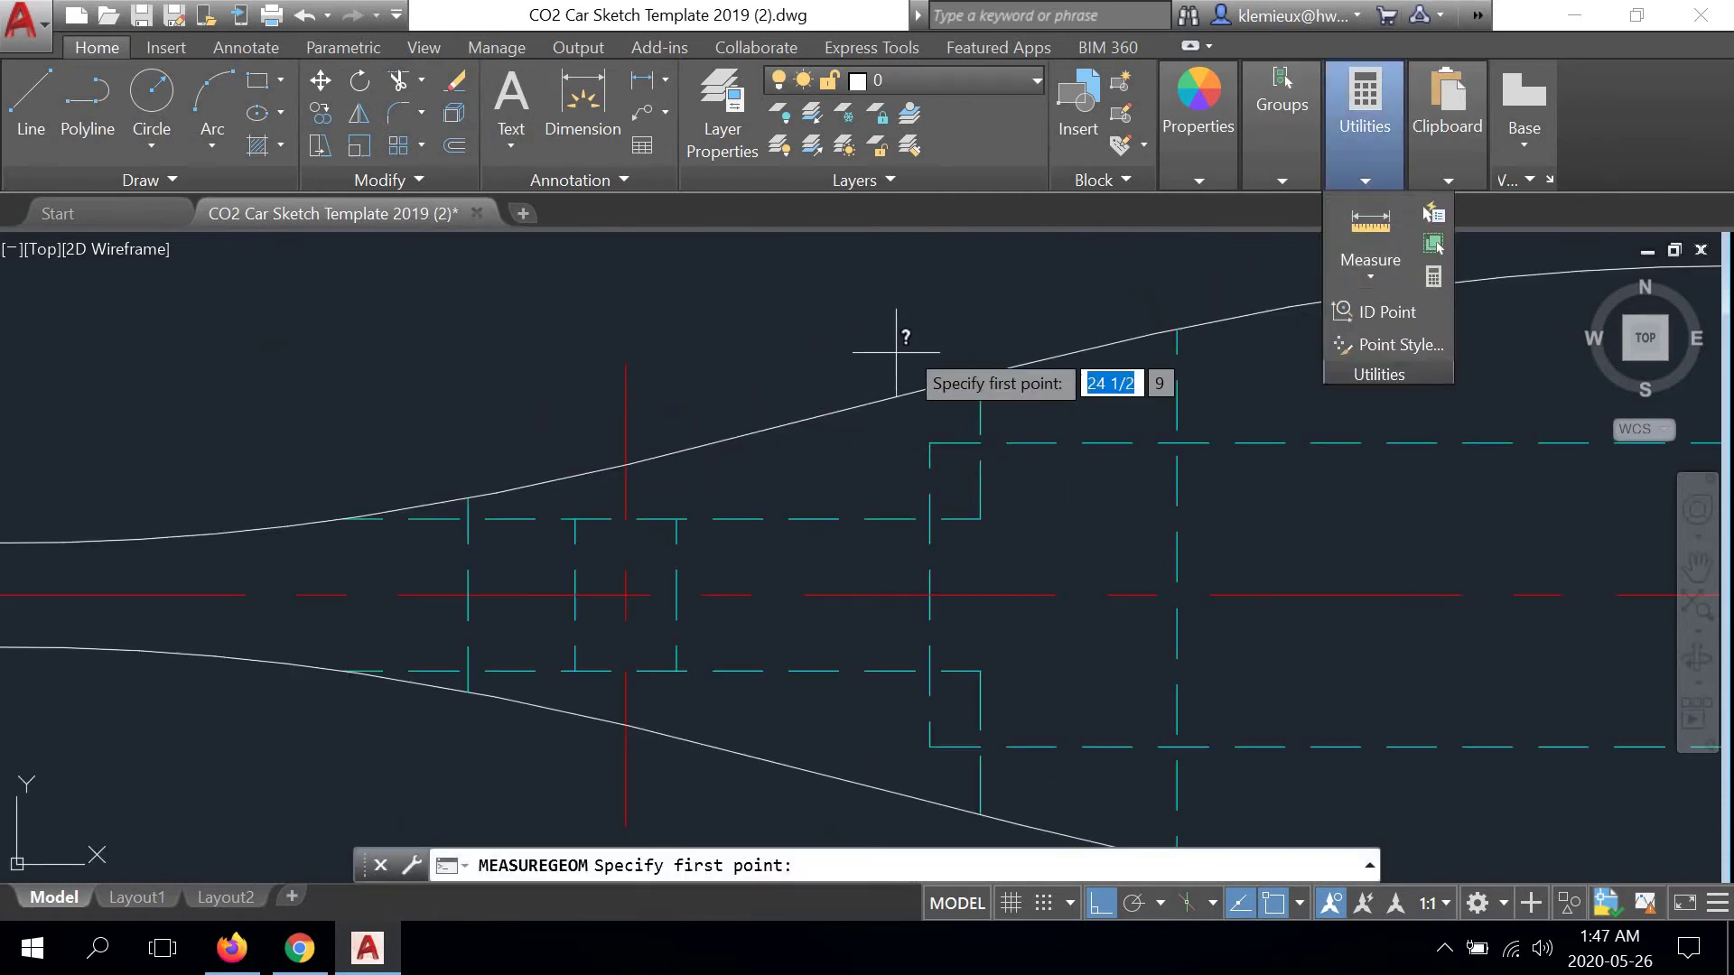
pyautogui.click(626, 464)
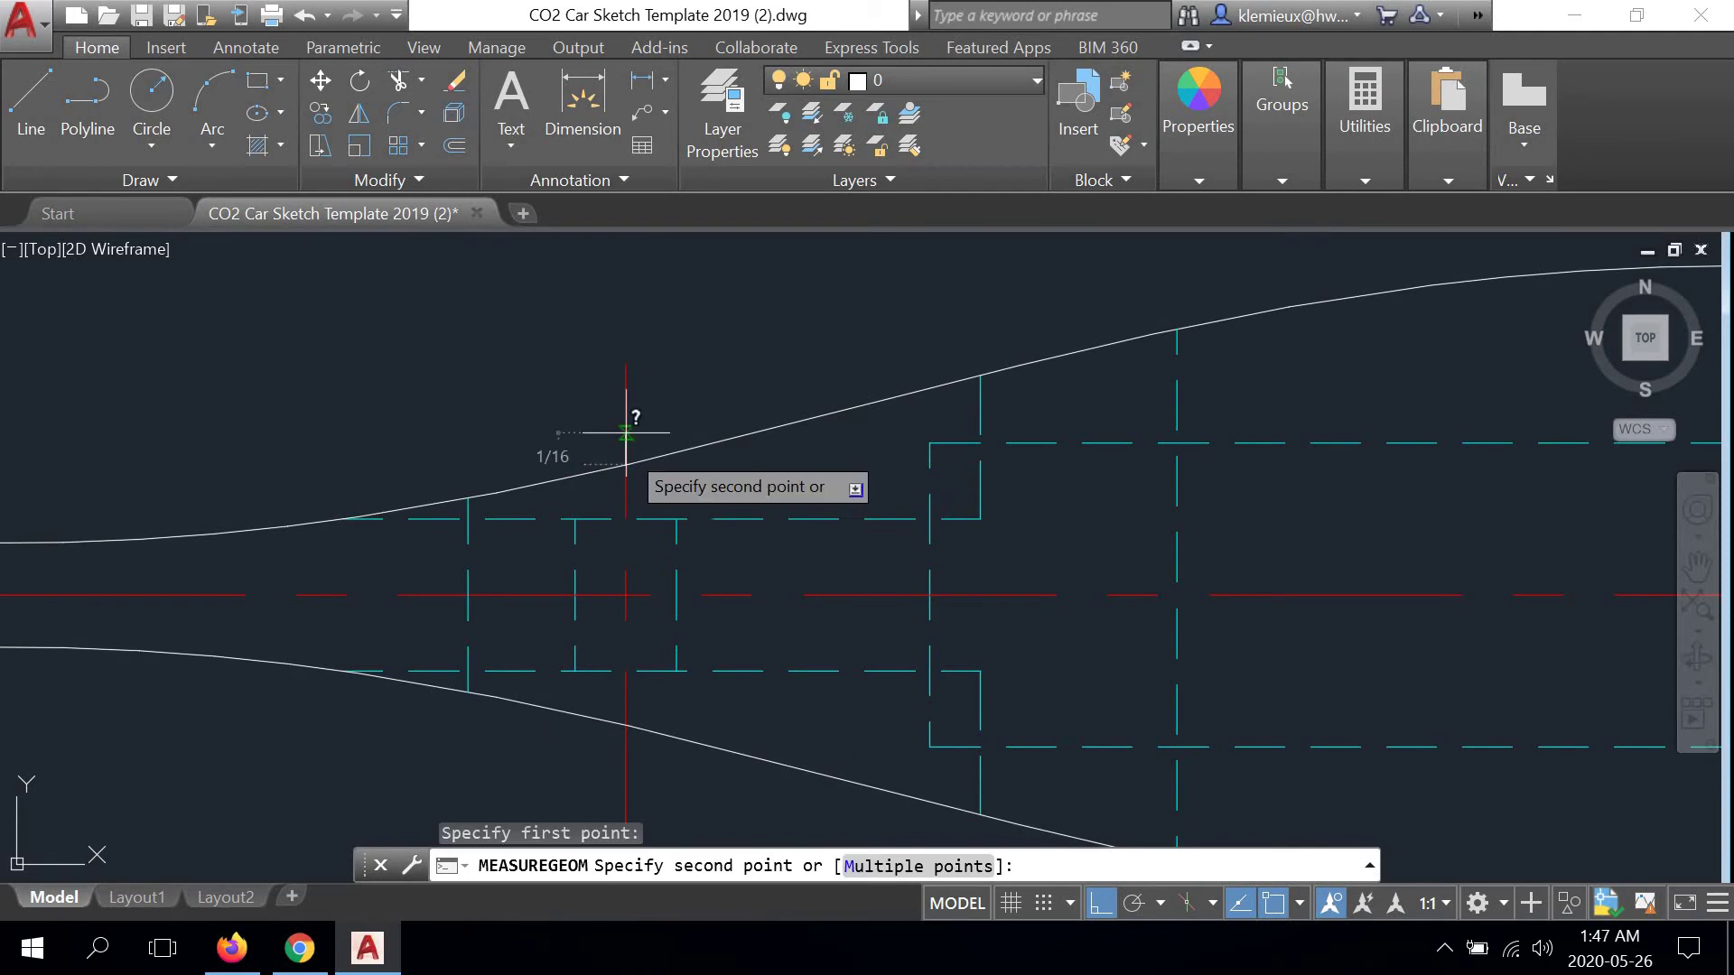
pyautogui.rightClick(756, 323)
pyautogui.click(818, 367)
# Erase the vertical hidden line at the rear wheel arc in the left-hand copy's side view
pyautogui.scroll(-5, 777, 361)
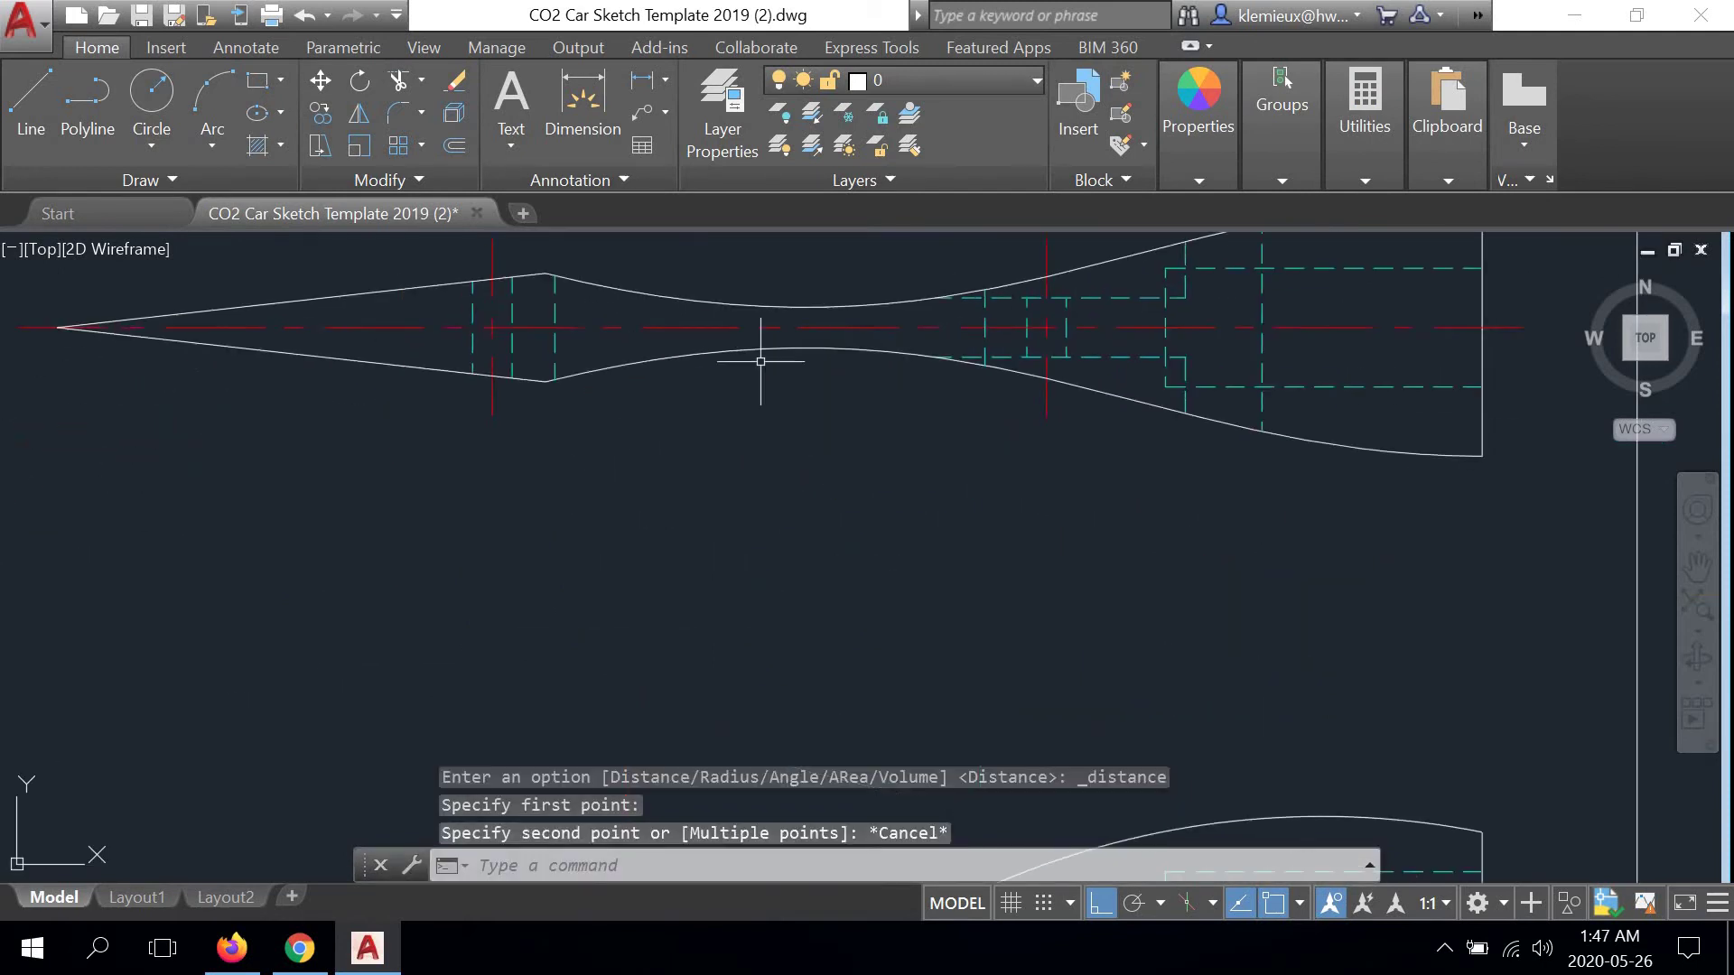
pyautogui.scroll(-2, 743, 380)
pyautogui.moveTo(784, 456)
pyautogui.mouseDown(button='middle')
pyautogui.moveTo(975, 488)
pyautogui.moveTo(987, 518)
pyautogui.mouseUp(button='middle')
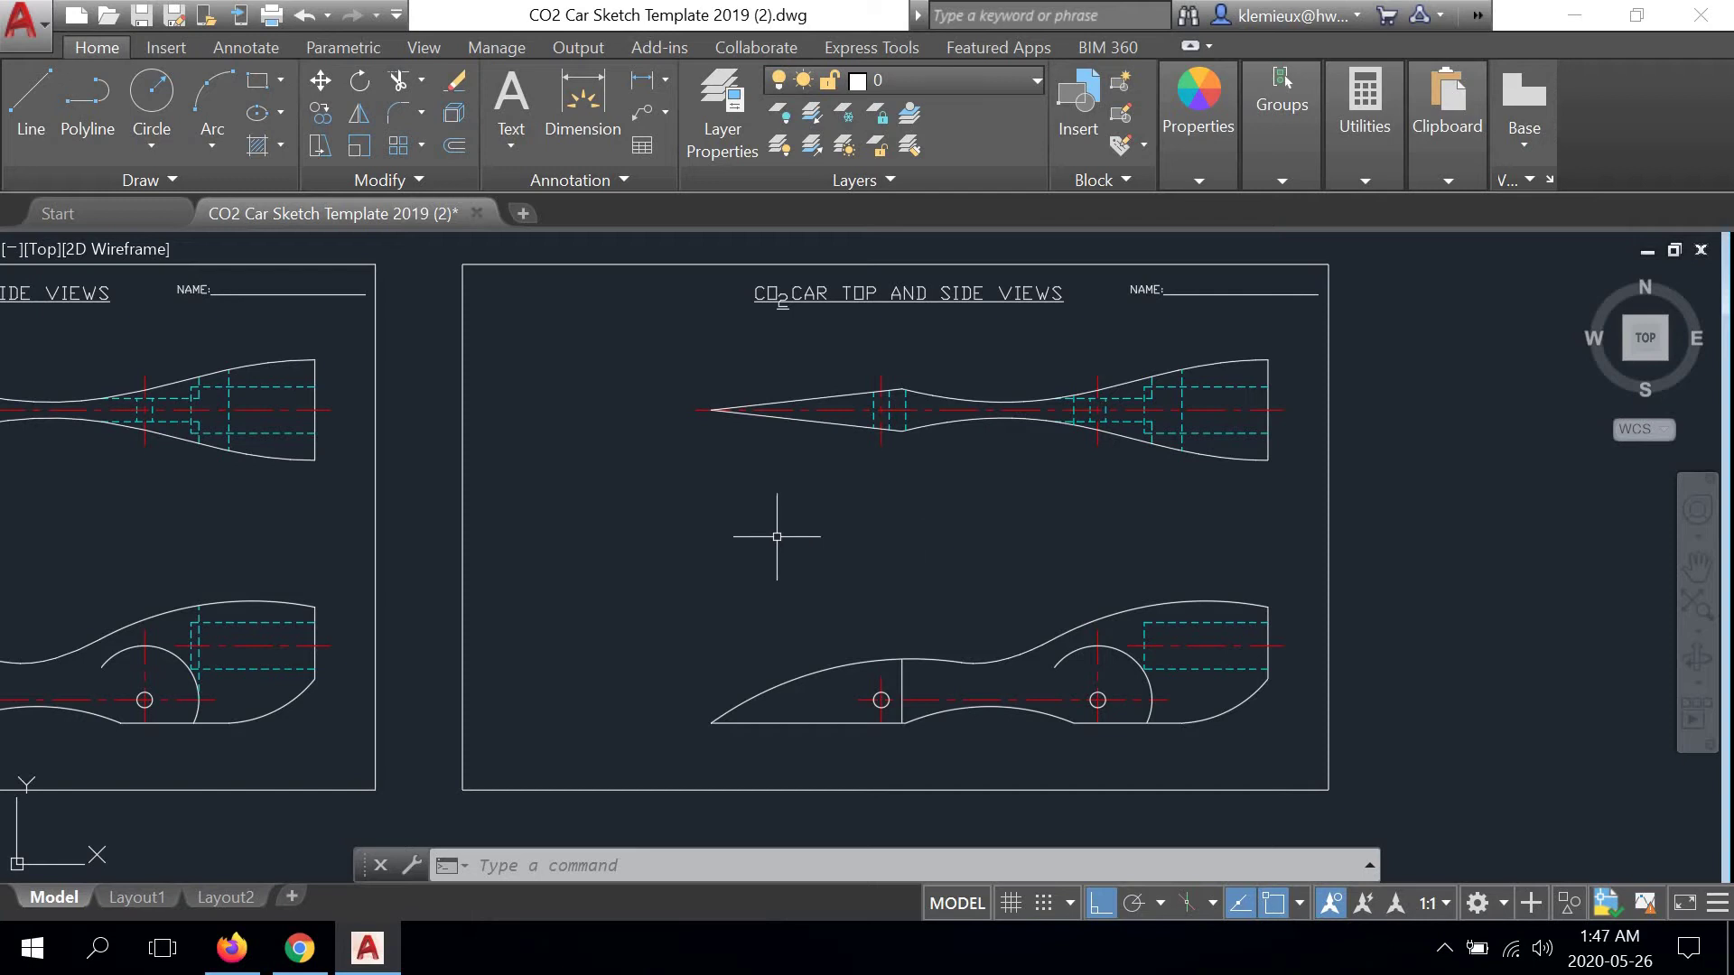
pyautogui.scroll(-2, 632, 514)
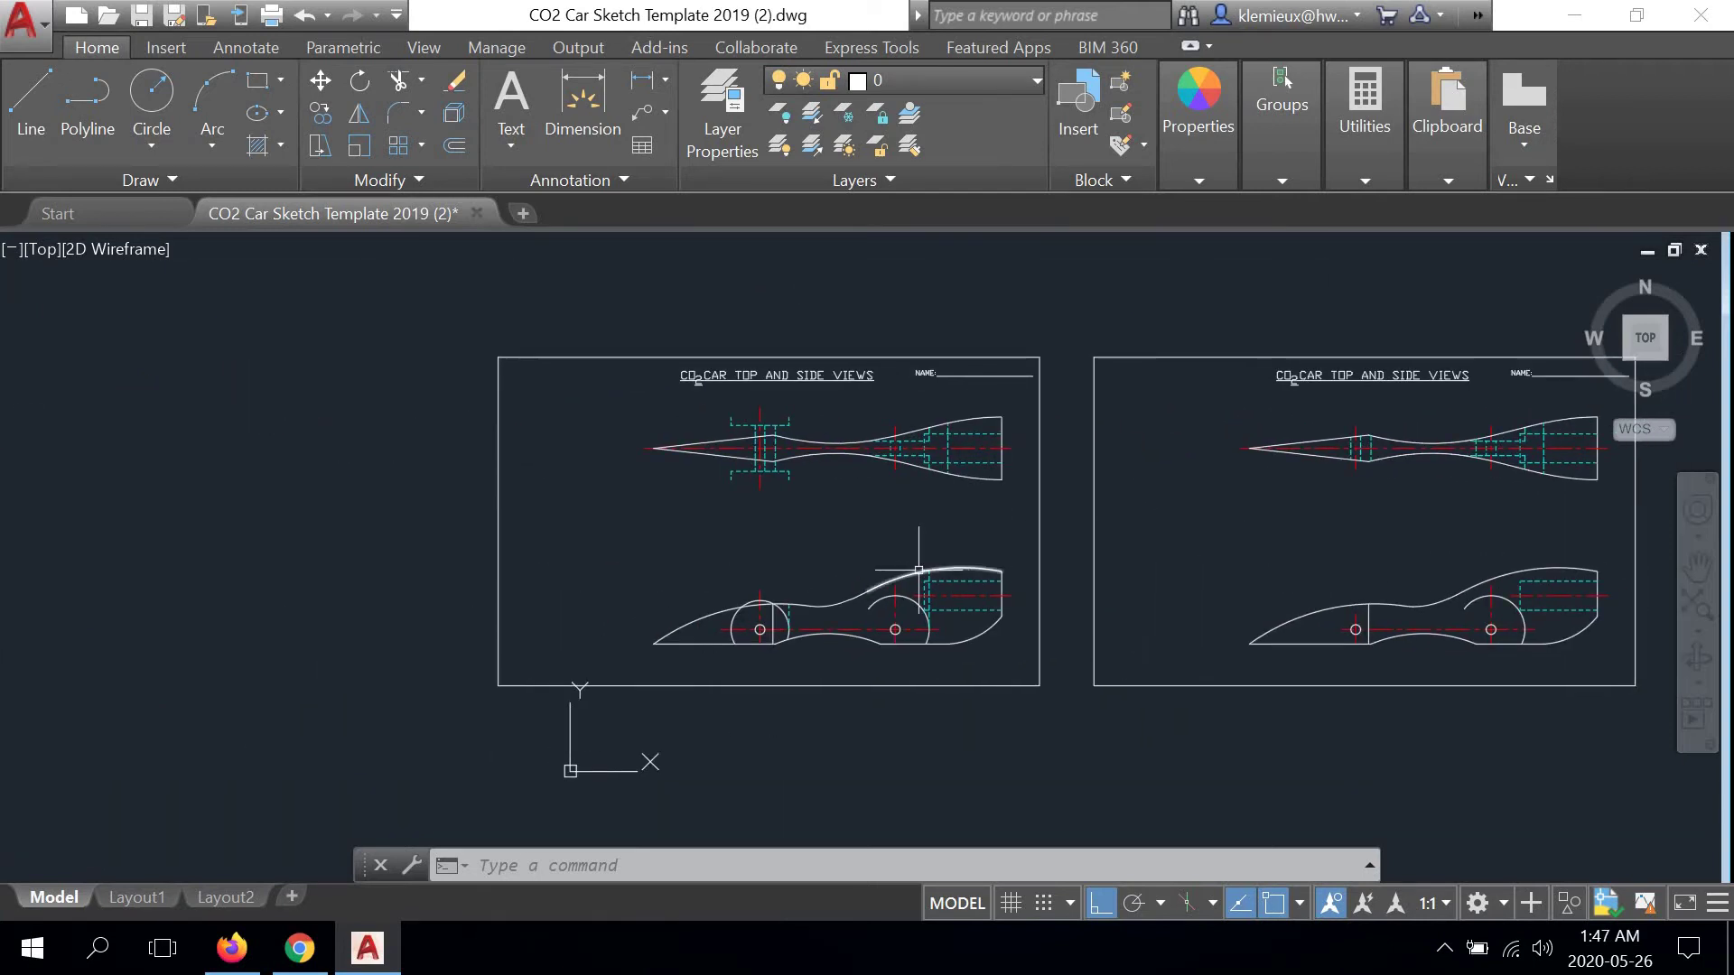
pyautogui.scroll(2, 919, 570)
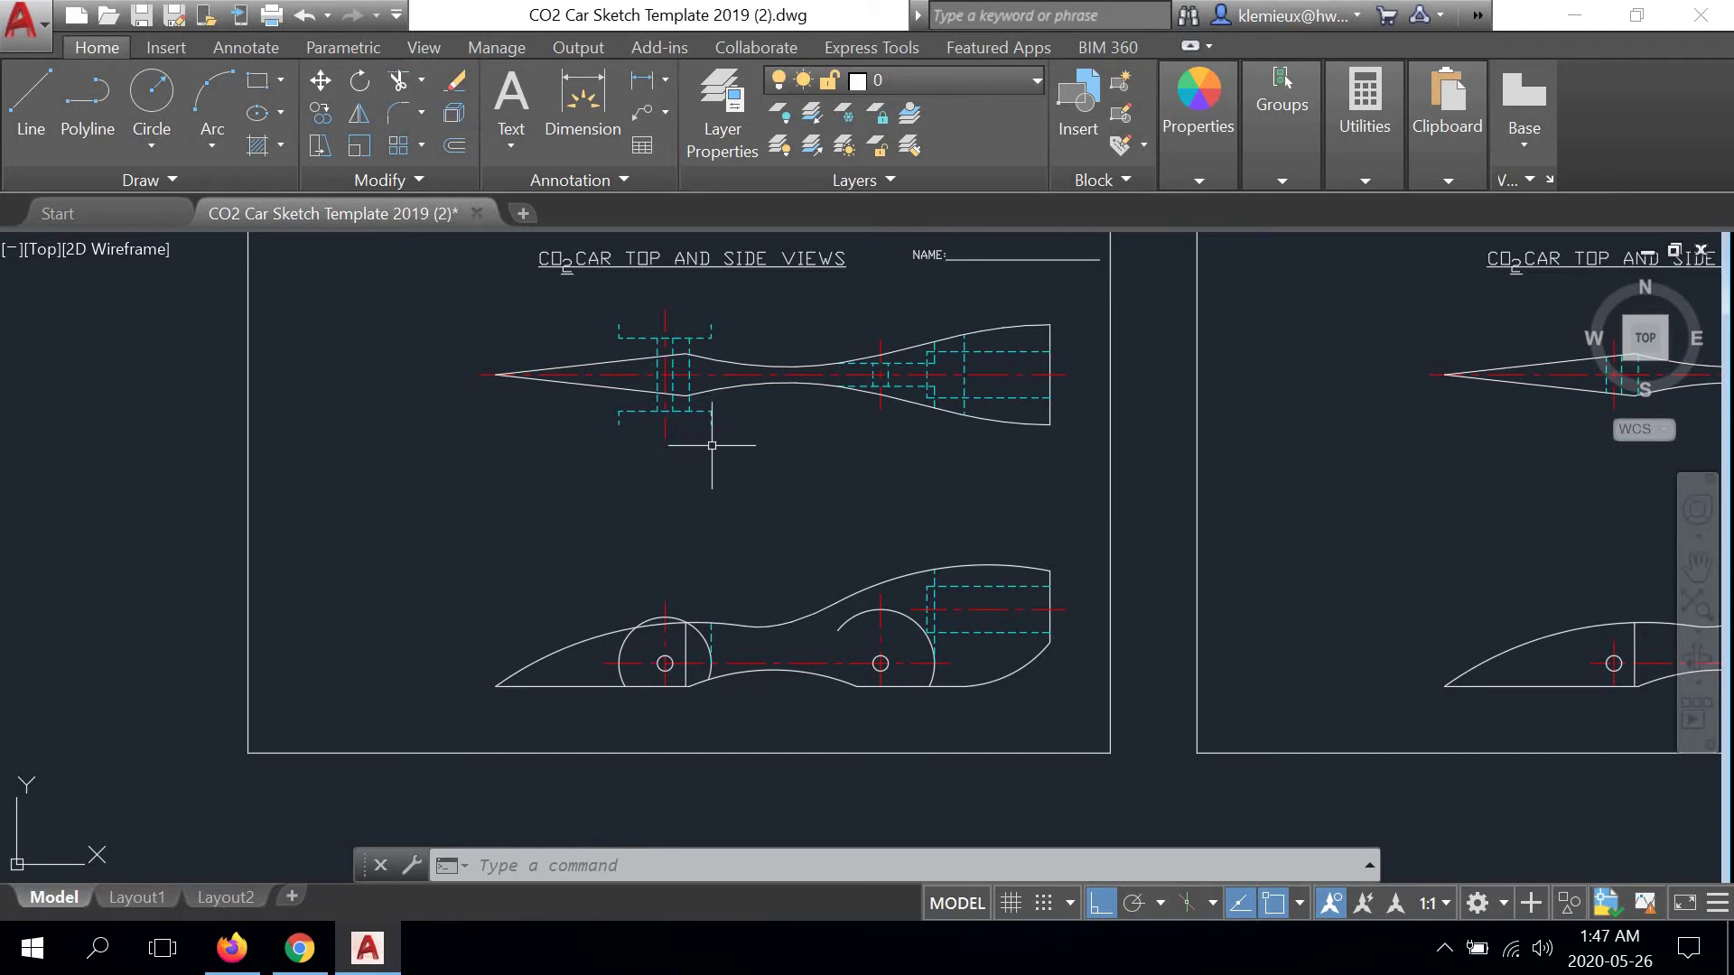
pyautogui.scroll(4, 930, 608)
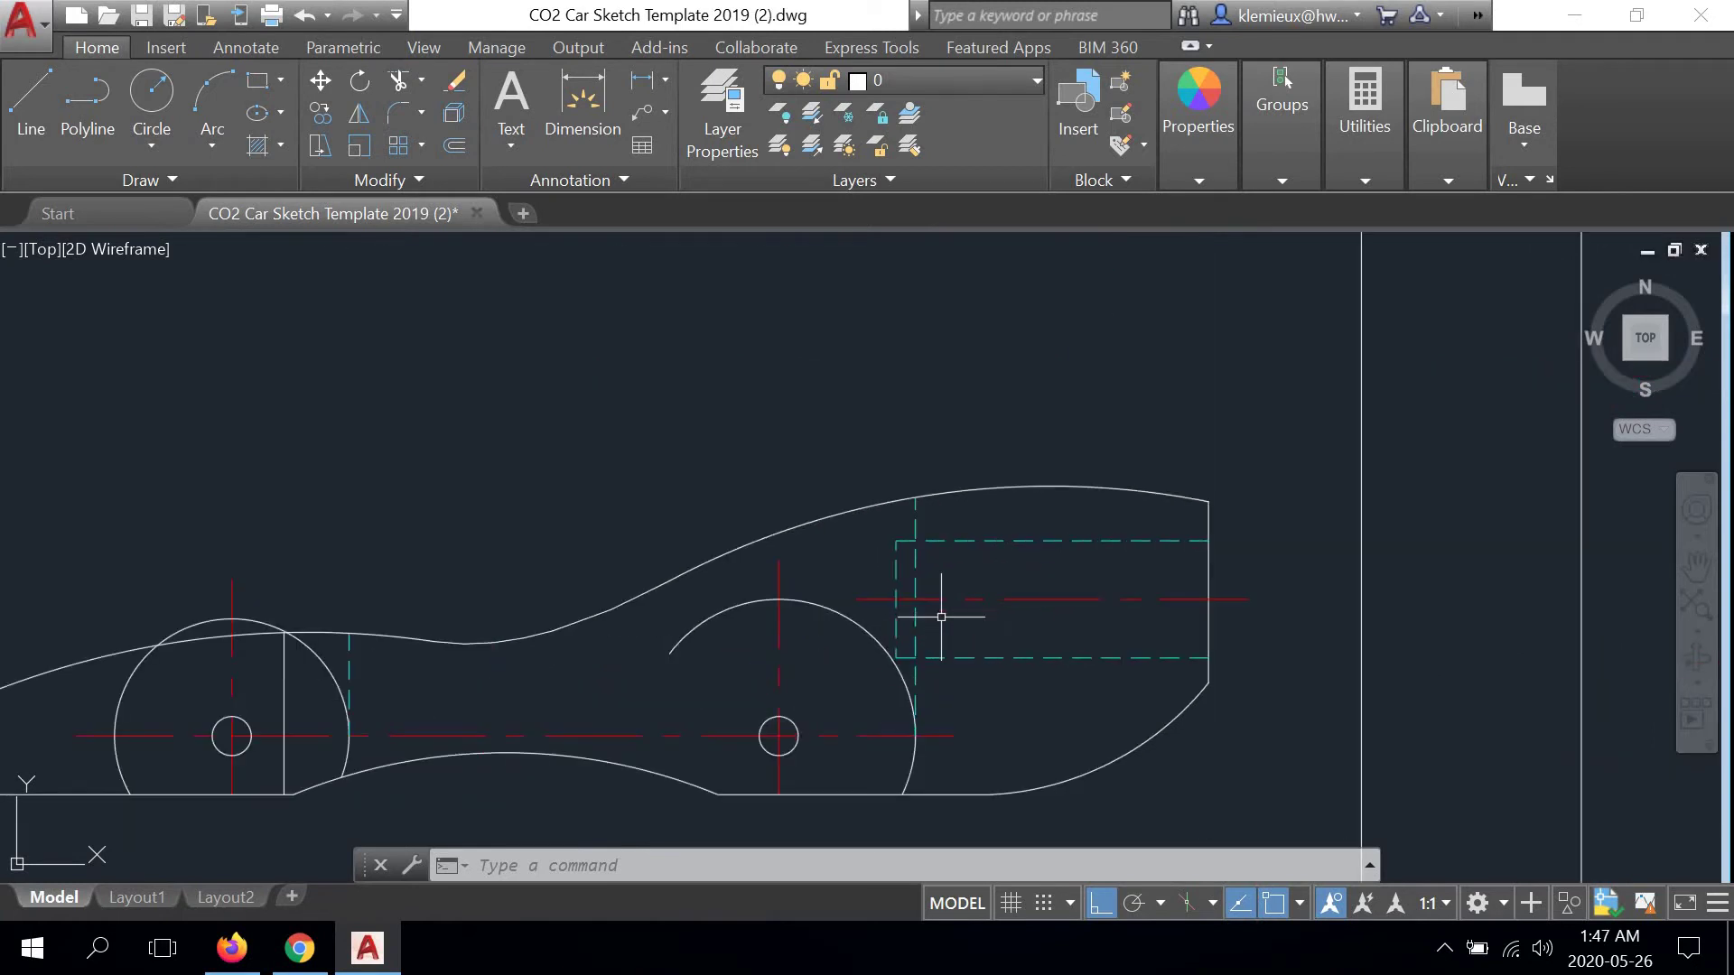
pyautogui.click(917, 517)
pyautogui.press('Delete')
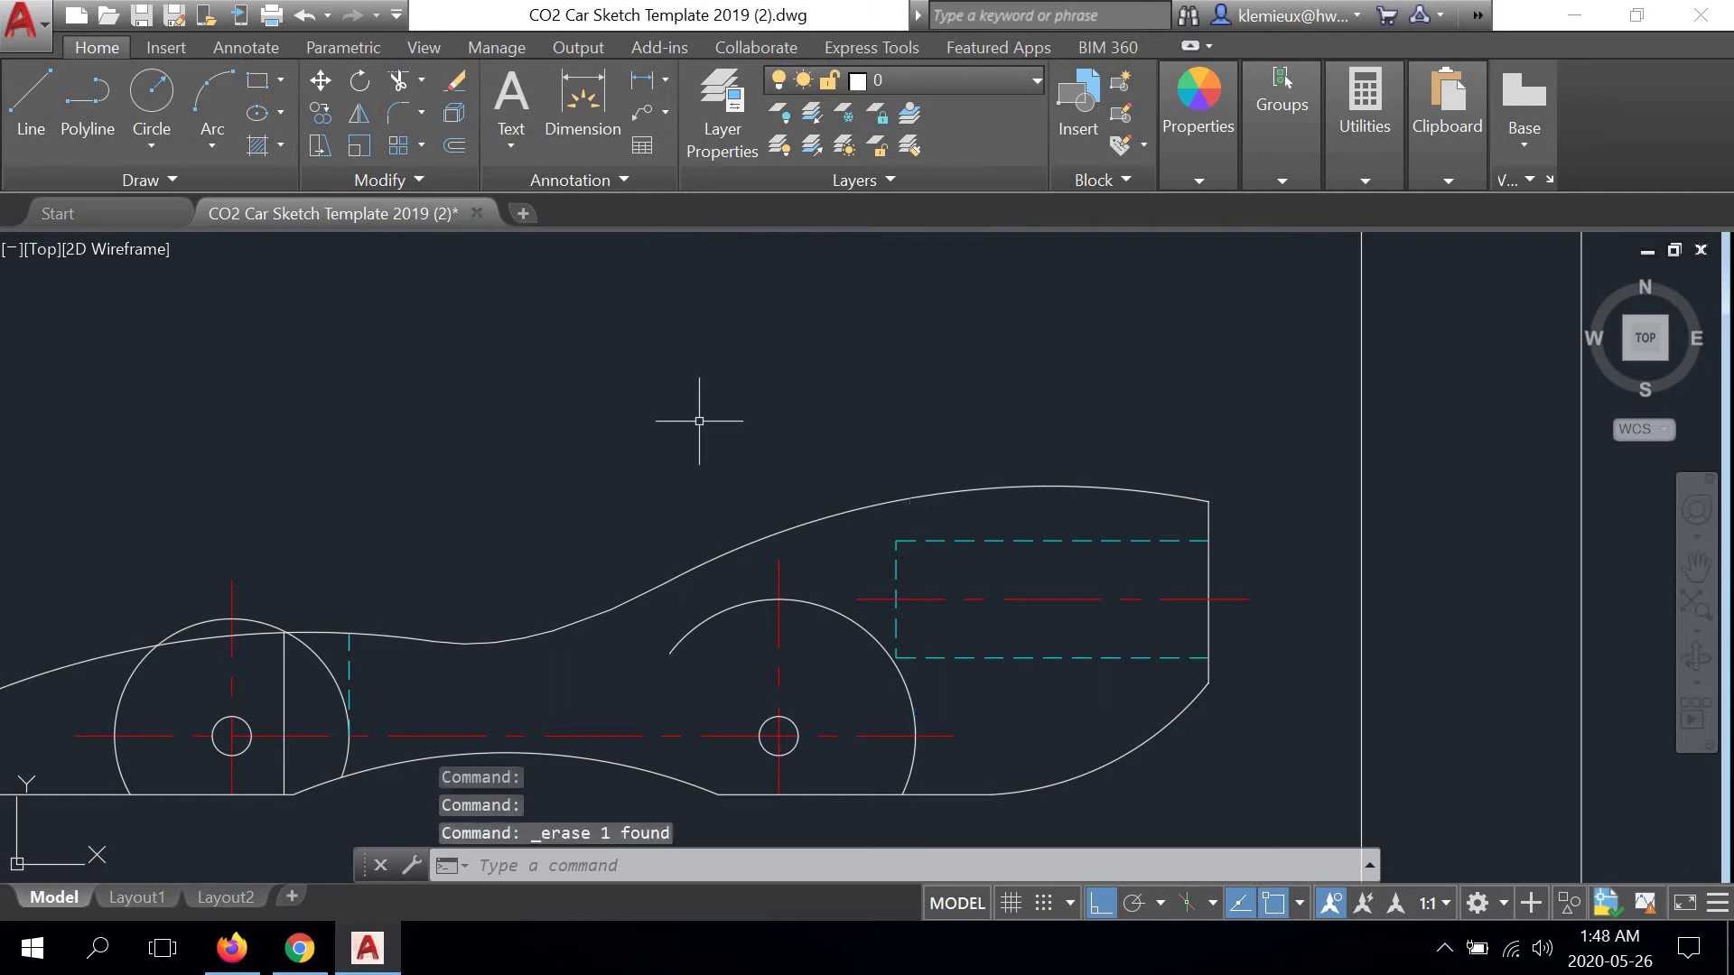
# Erase the vertical hidden line at the back of the front wheel in the left-hand copy's side view
pyautogui.scroll(-4, 957, 694)
pyautogui.moveTo(966, 673); pyautogui.dragTo(560, 639, button='middle')
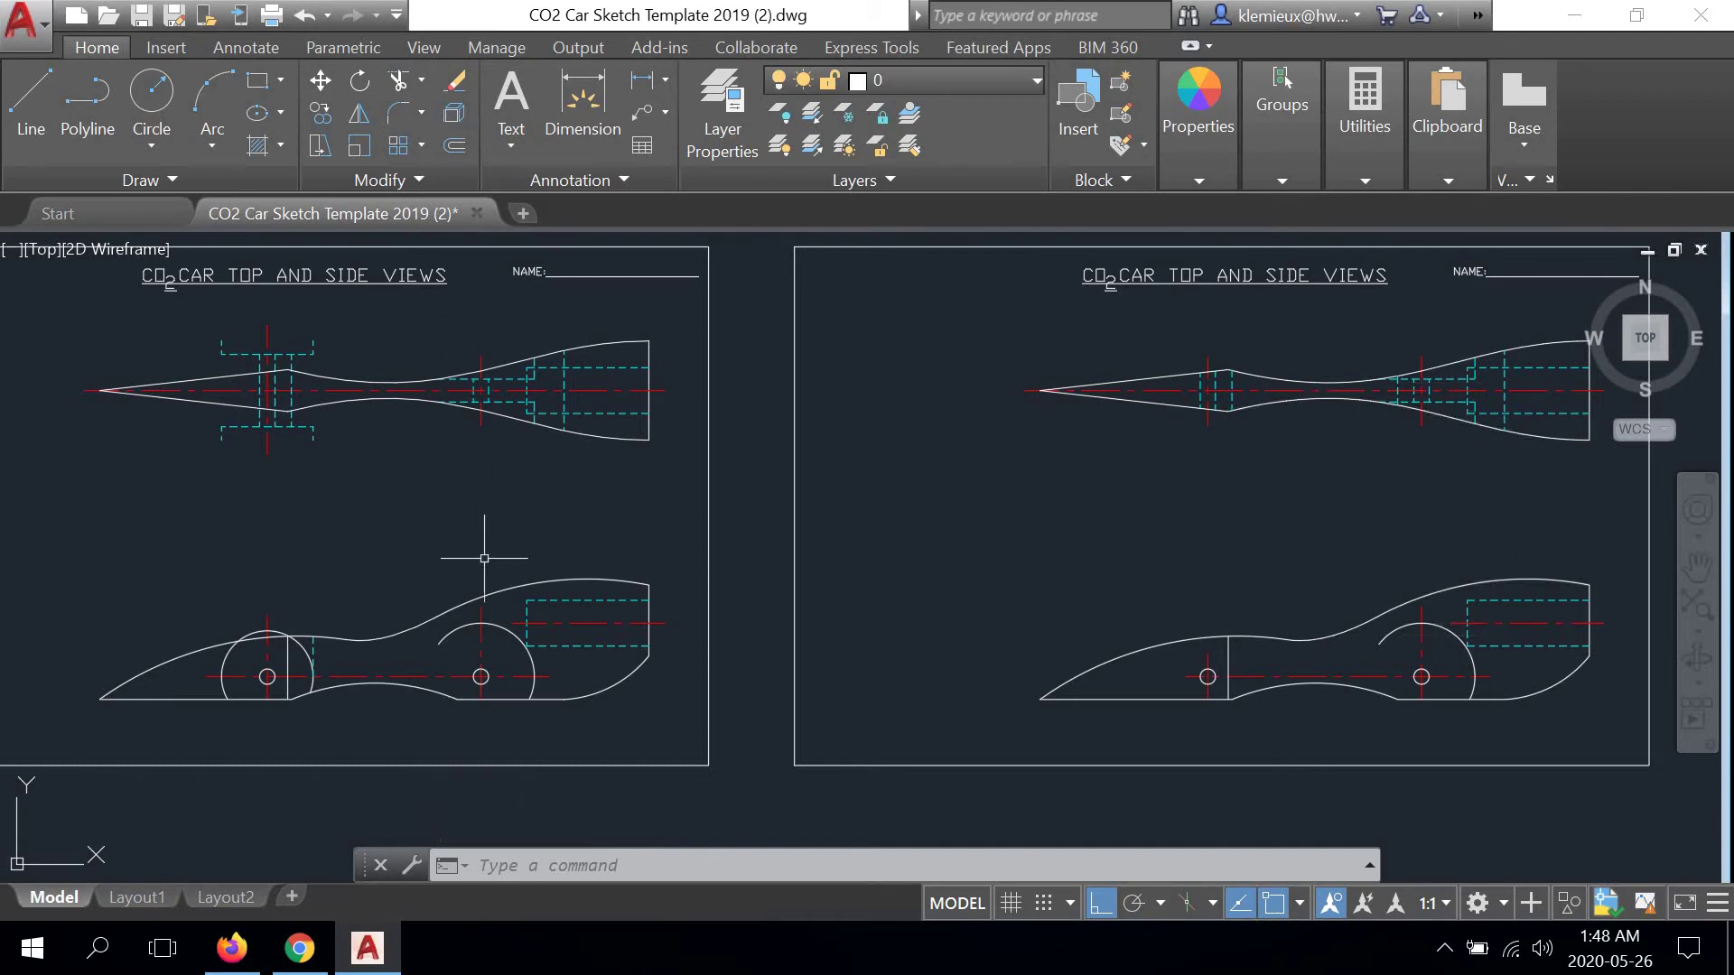
pyautogui.moveTo(482, 489); pyautogui.dragTo(897, 523, button='middle')
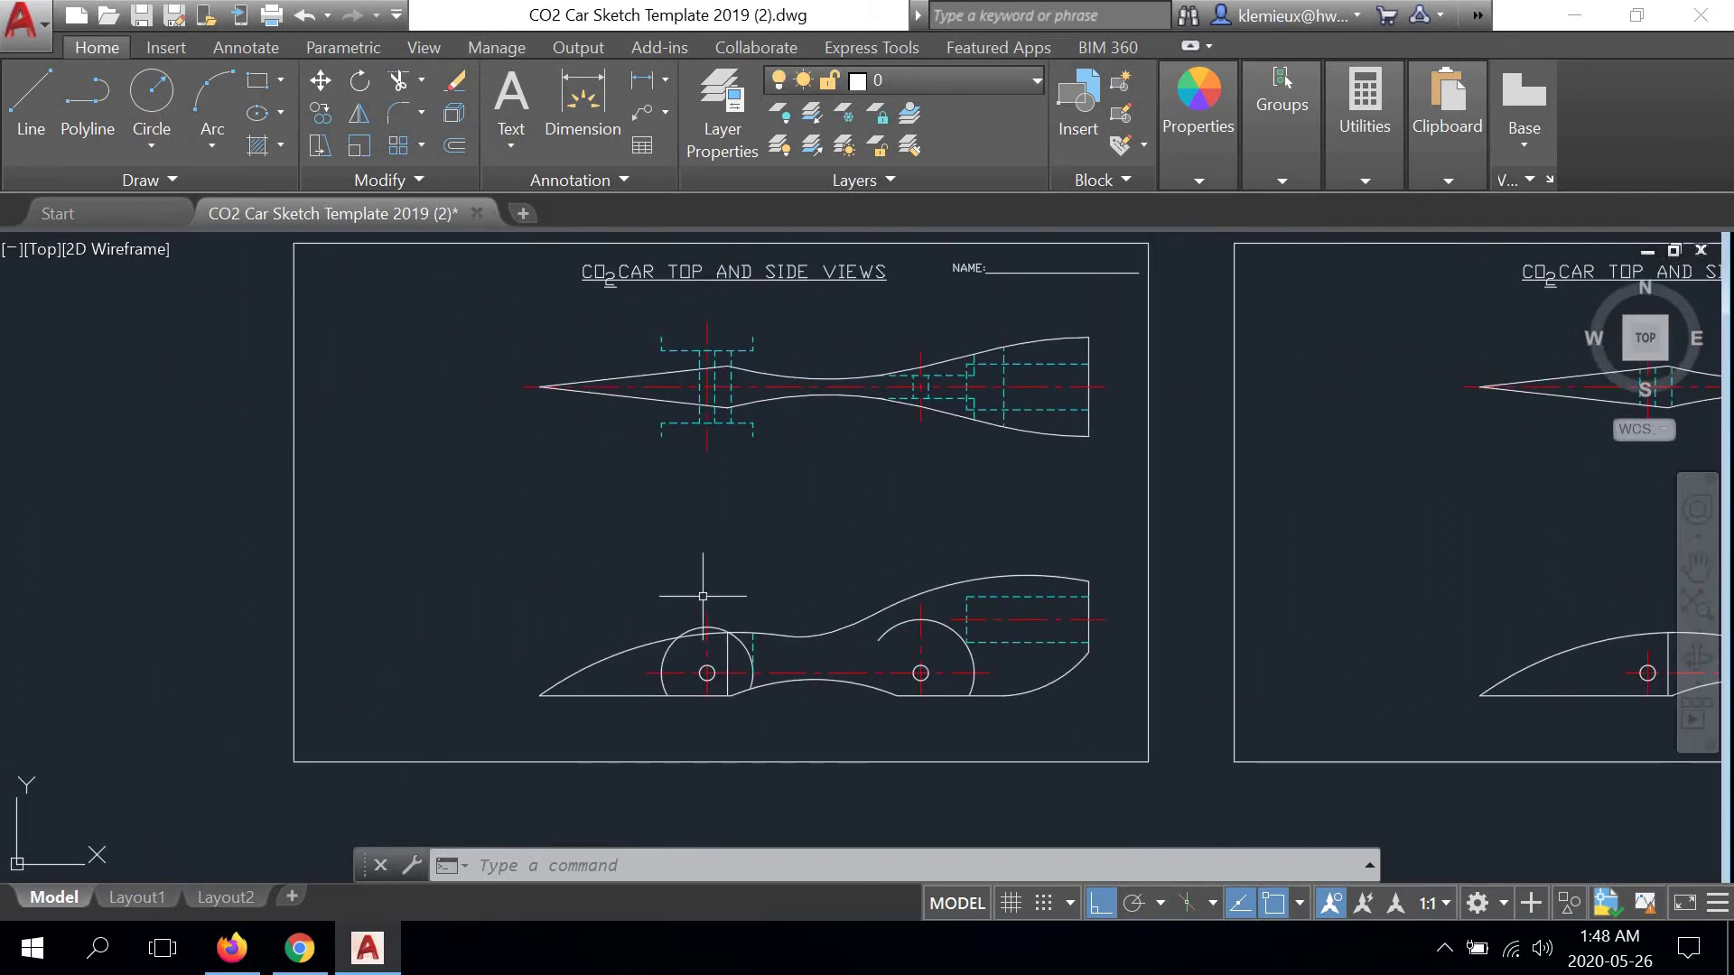
pyautogui.scroll(2, 725, 654)
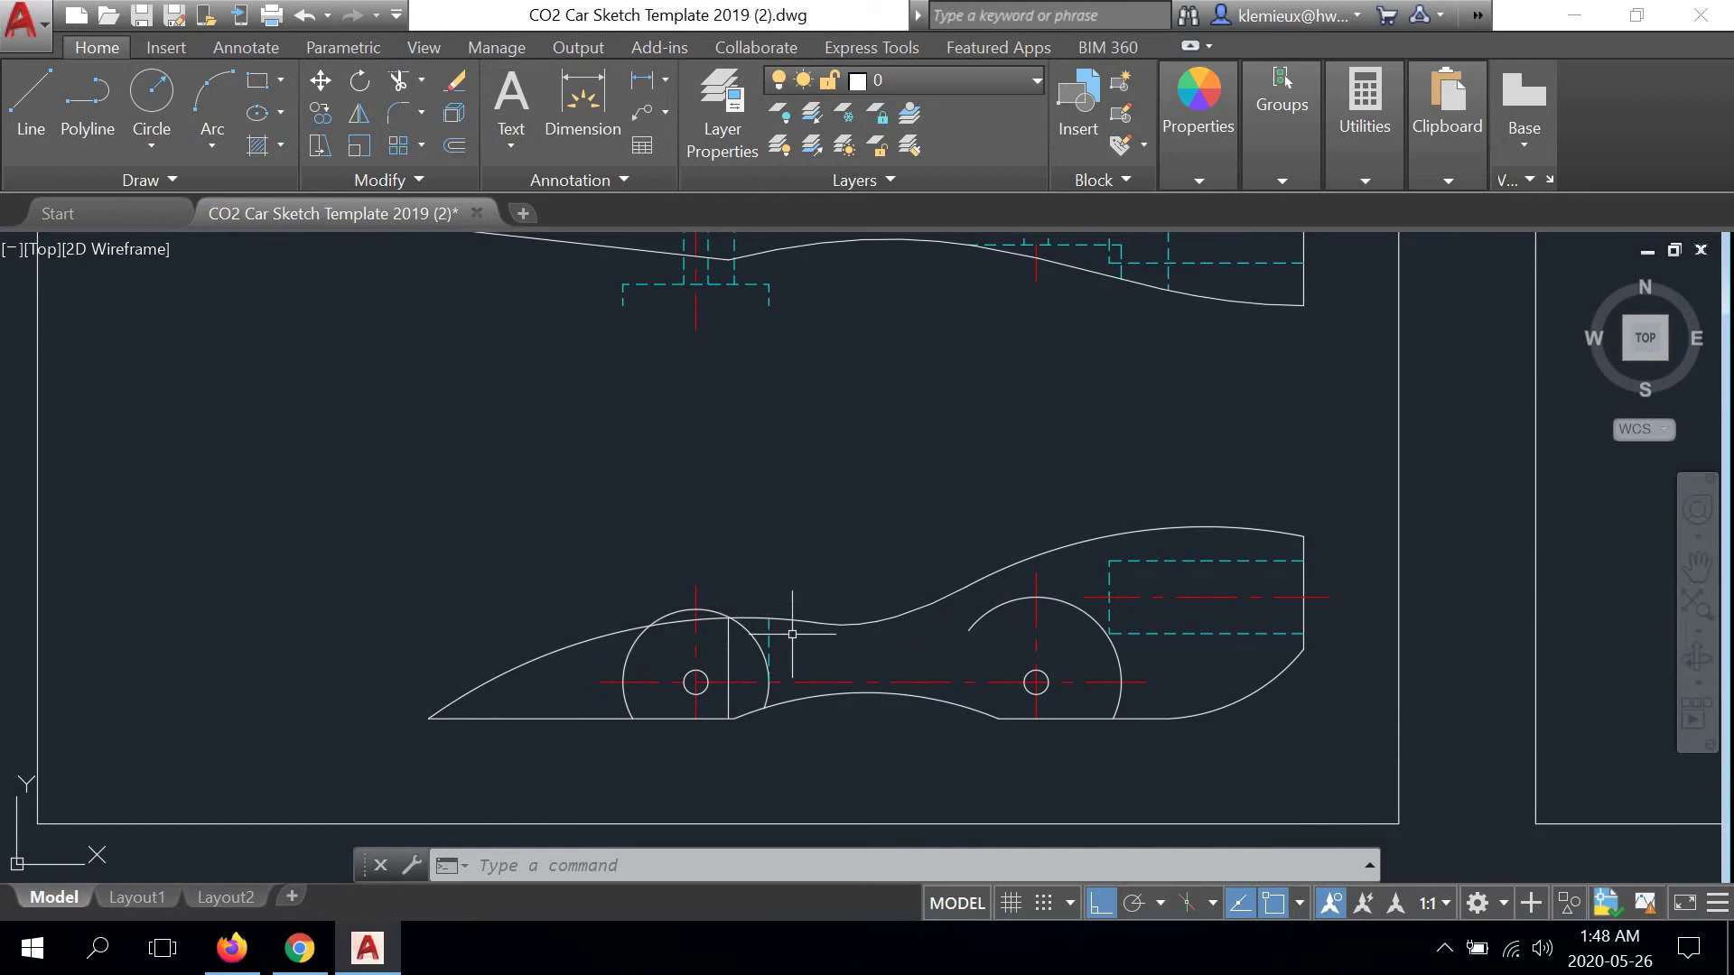
pyautogui.scroll(-2, 786, 637)
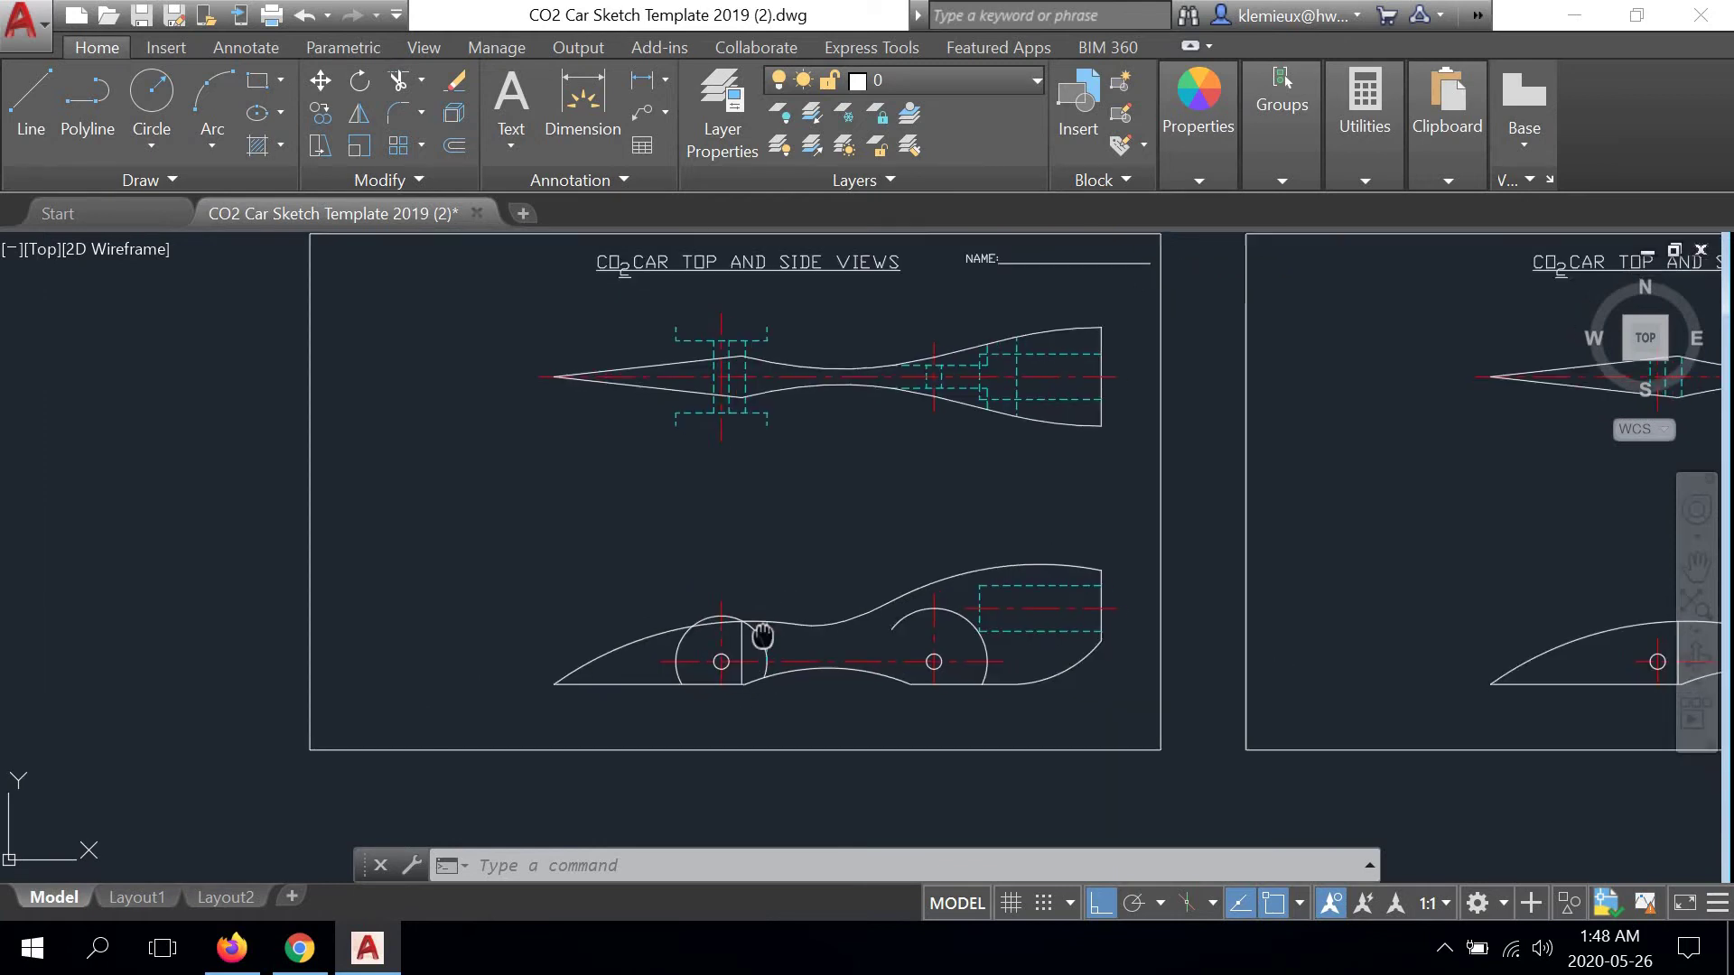
pyautogui.moveTo(777, 649); pyautogui.dragTo(752, 542, button='middle')
pyautogui.scroll(2, 744, 518)
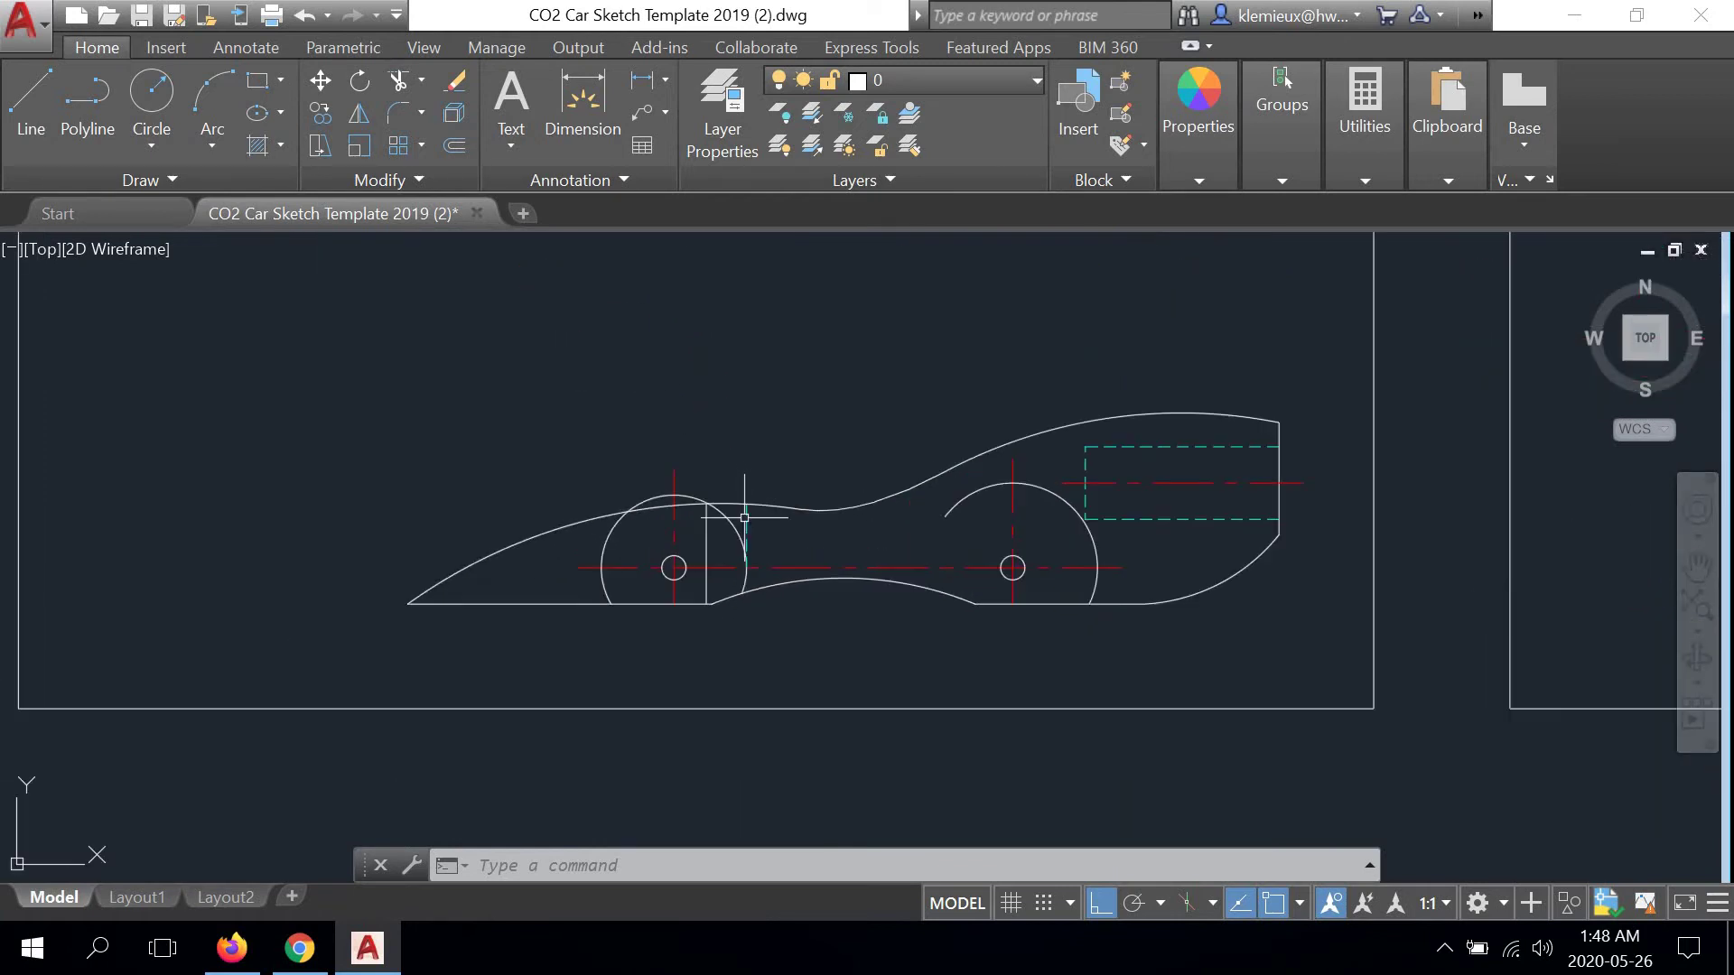
pyautogui.scroll(2, 742, 518)
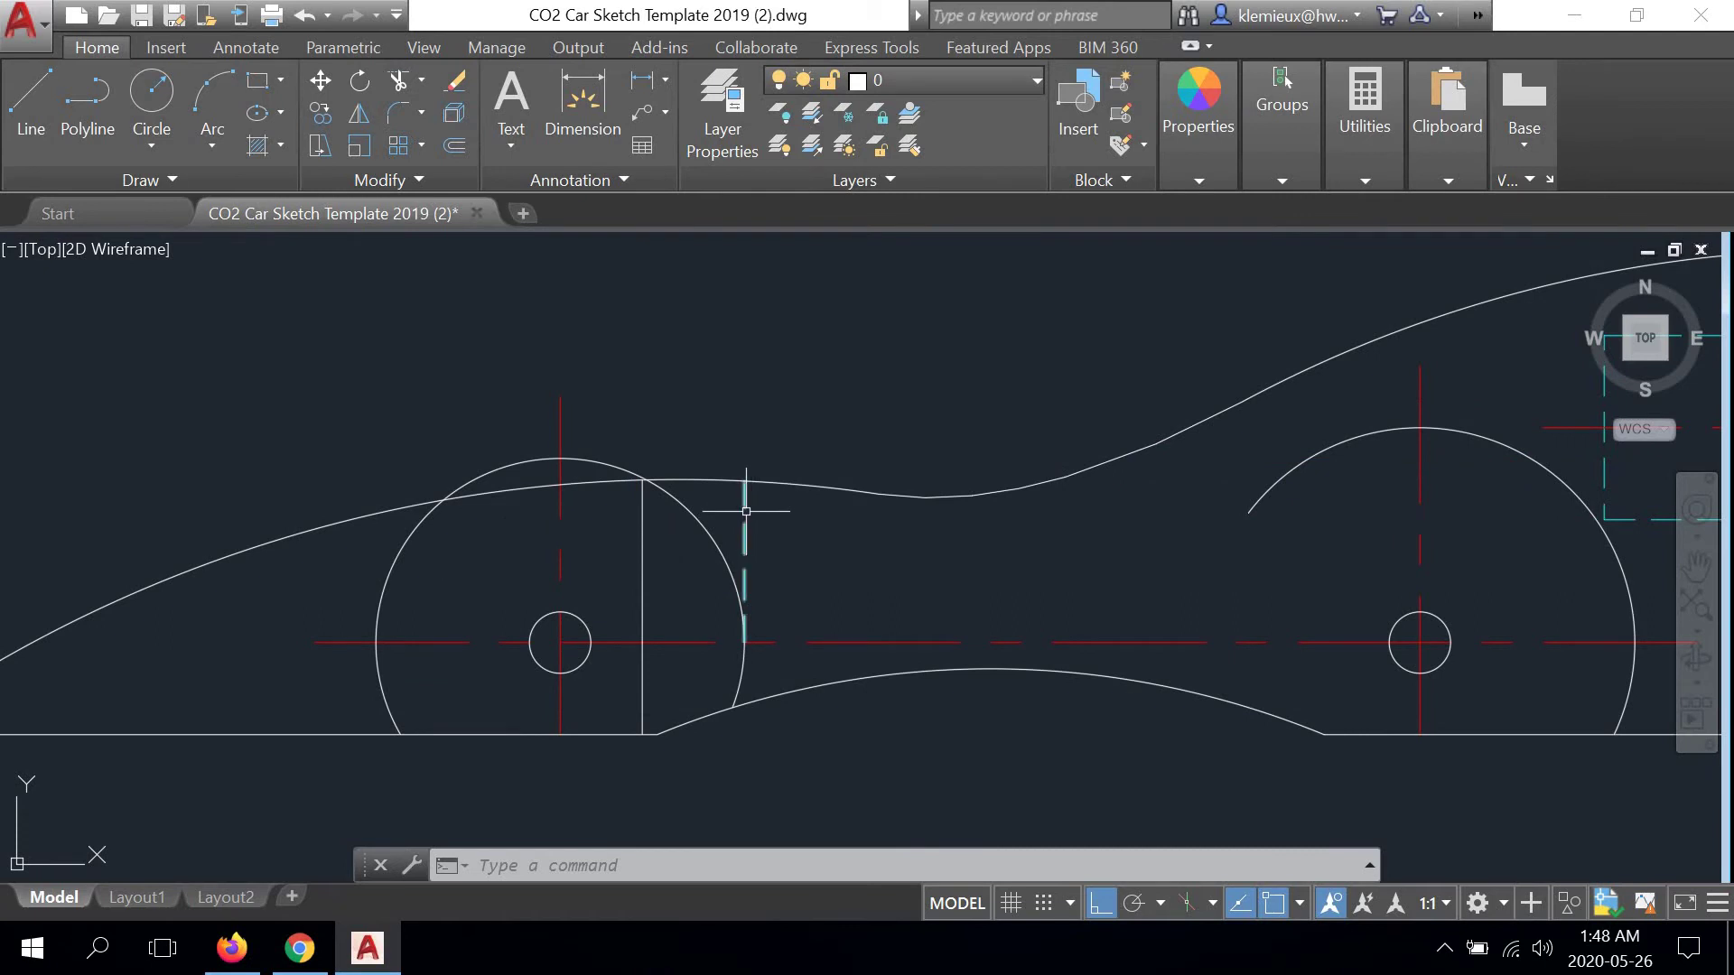
pyautogui.click(742, 512)
pyautogui.scroll(-4, 743, 511)
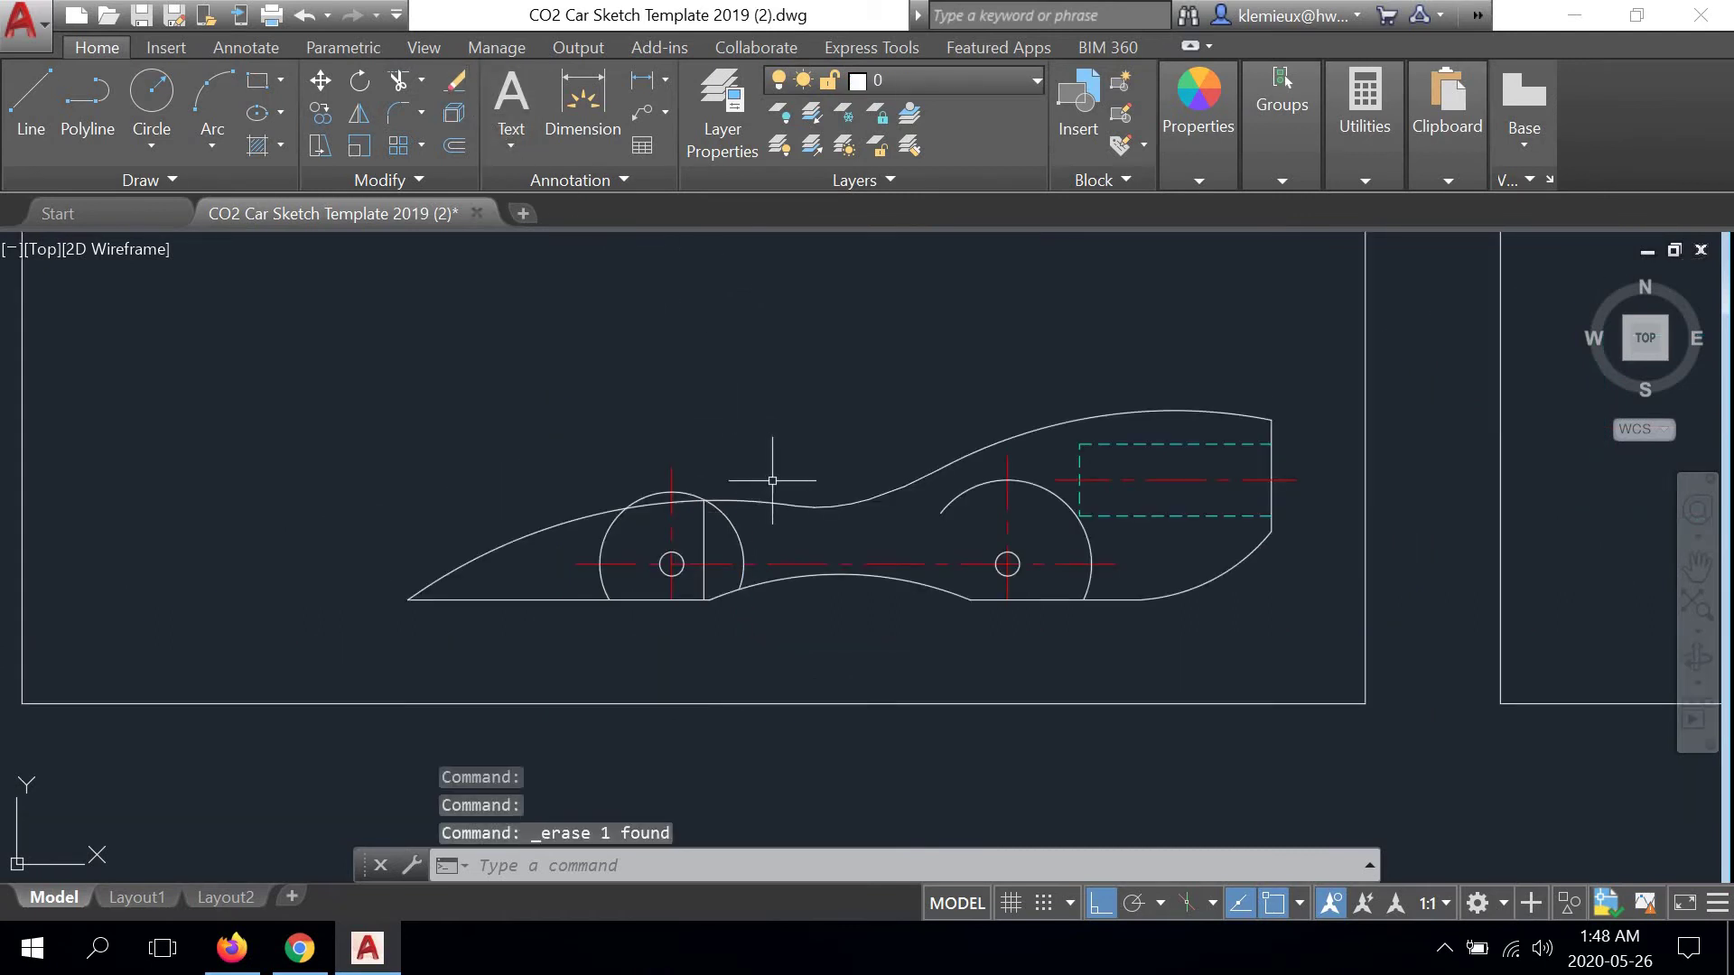
# Trim away the part of the left-hand side view's front wheel circle above the body, using the body's top curve as cutting edge
pyautogui.scroll(-2, 772, 481)
pyautogui.moveTo(756, 484)
pyautogui.mouseDown(button='middle')
pyautogui.moveTo(749, 516)
pyautogui.moveTo(720, 515)
pyautogui.moveTo(712, 534)
pyautogui.mouseUp(button='middle')
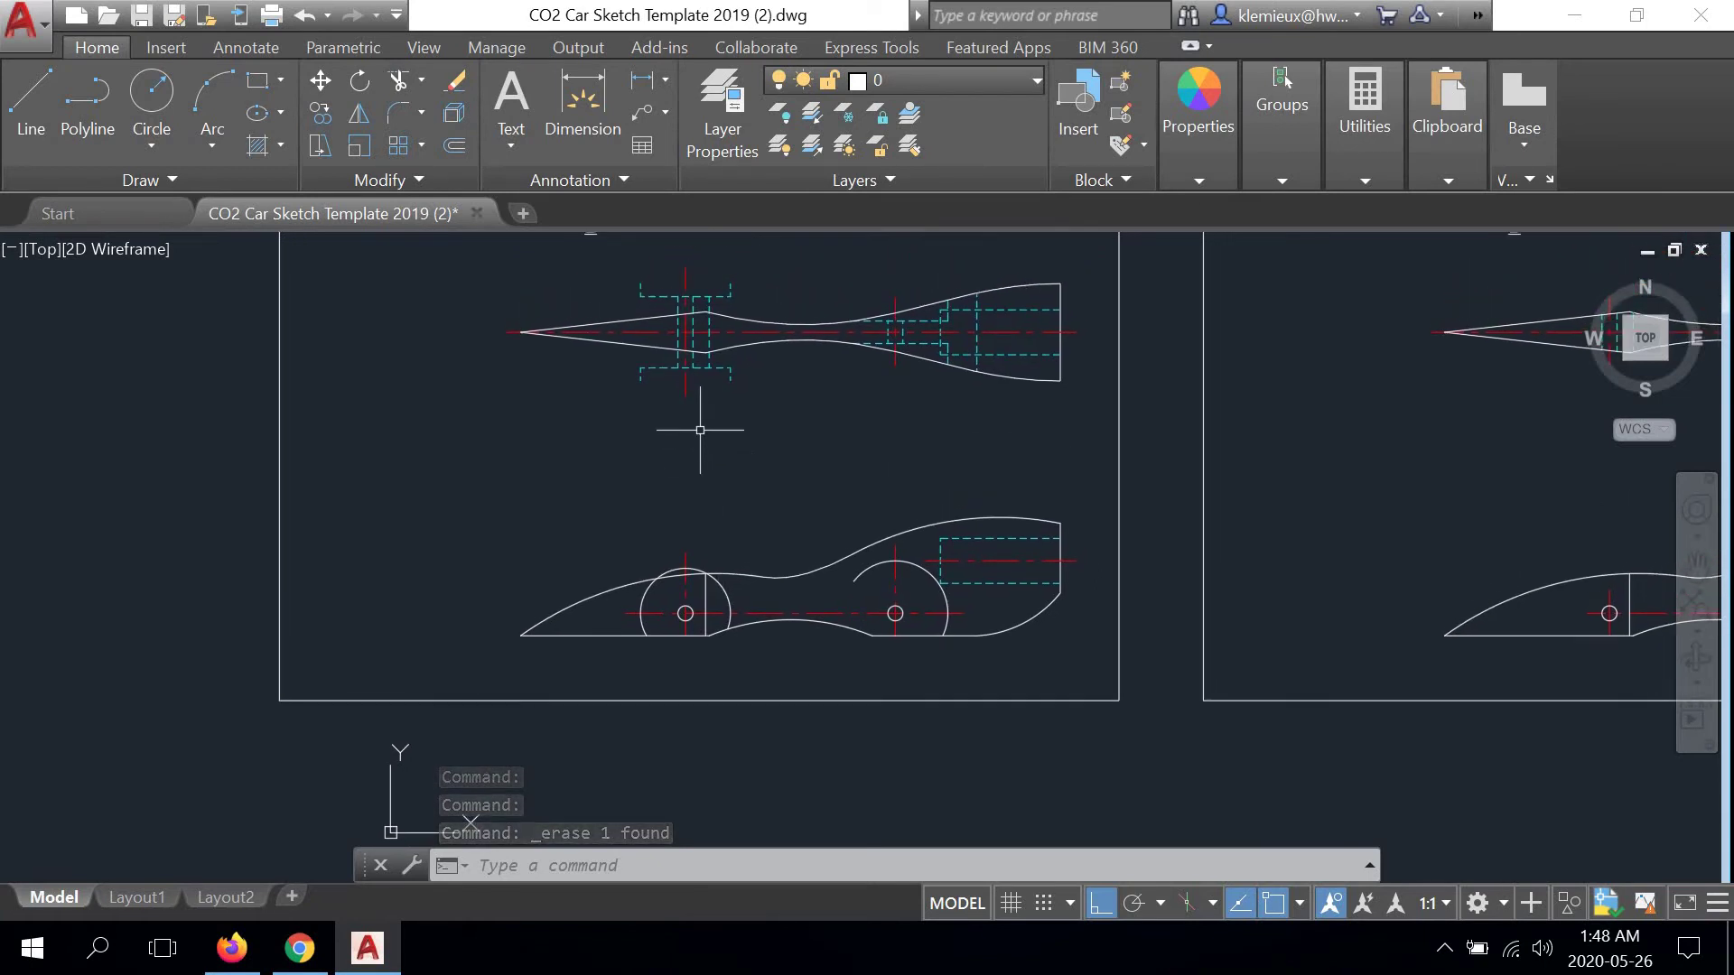
pyautogui.scroll(2, 694, 604)
pyautogui.moveTo(681, 580); pyautogui.dragTo(667, 537, button='middle')
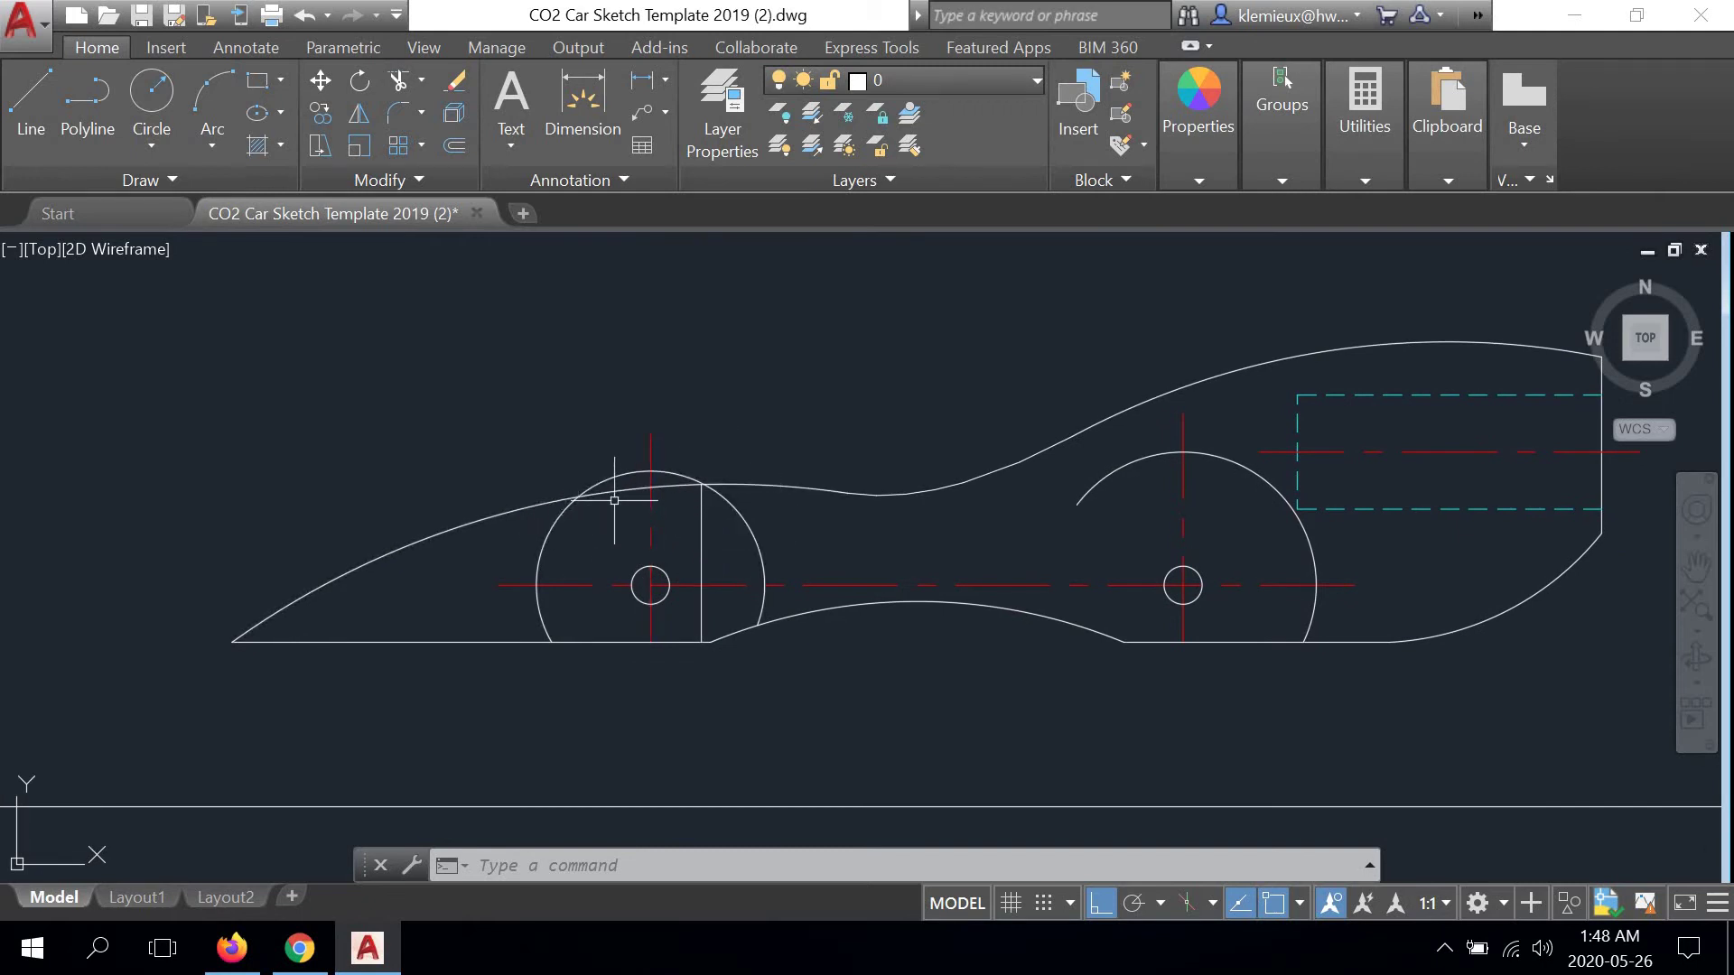
pyautogui.scroll(2, 642, 475)
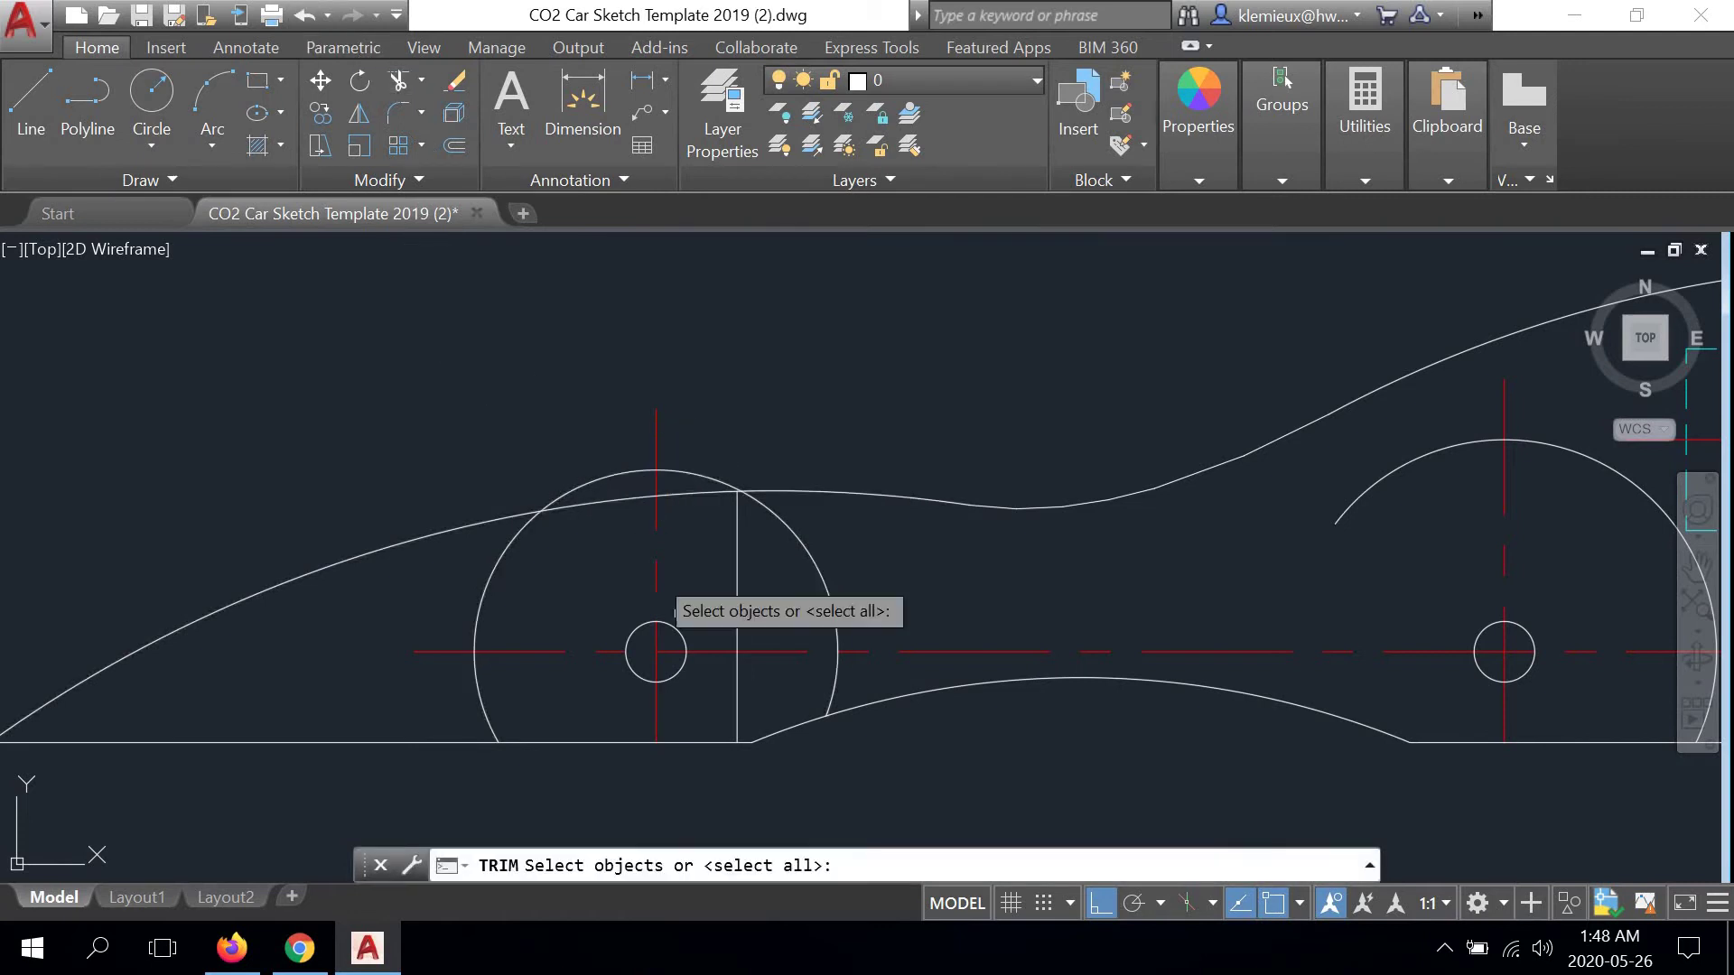
pyautogui.click(620, 496)
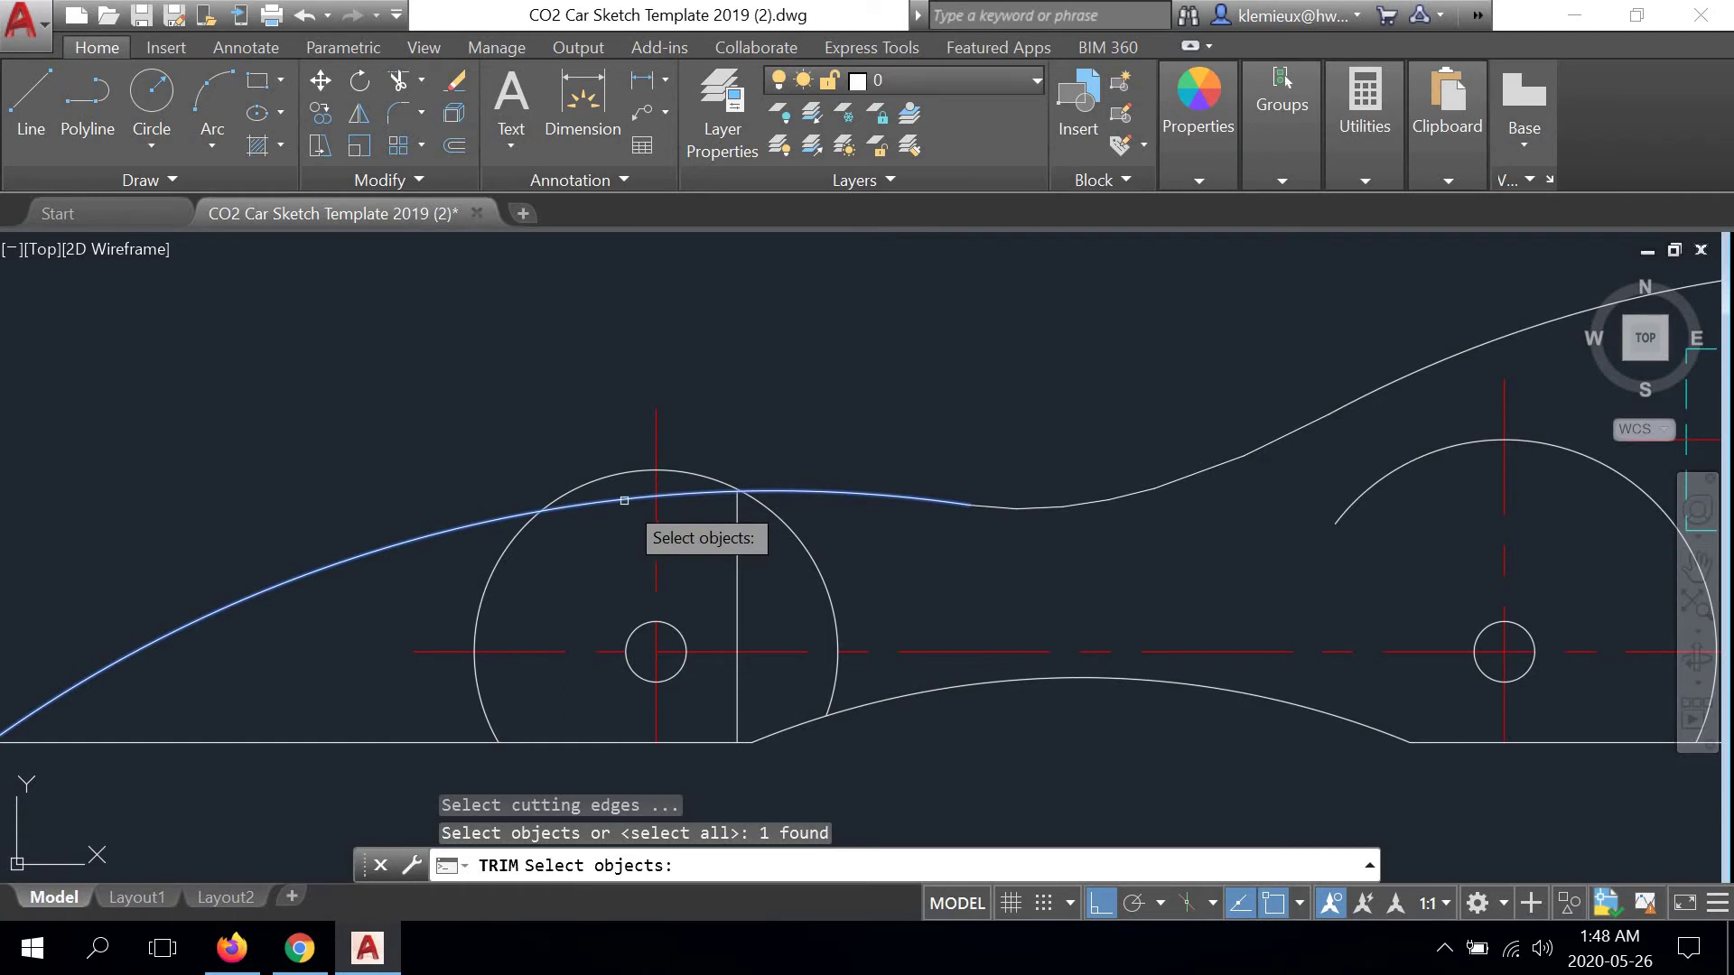
pyautogui.press('Return')
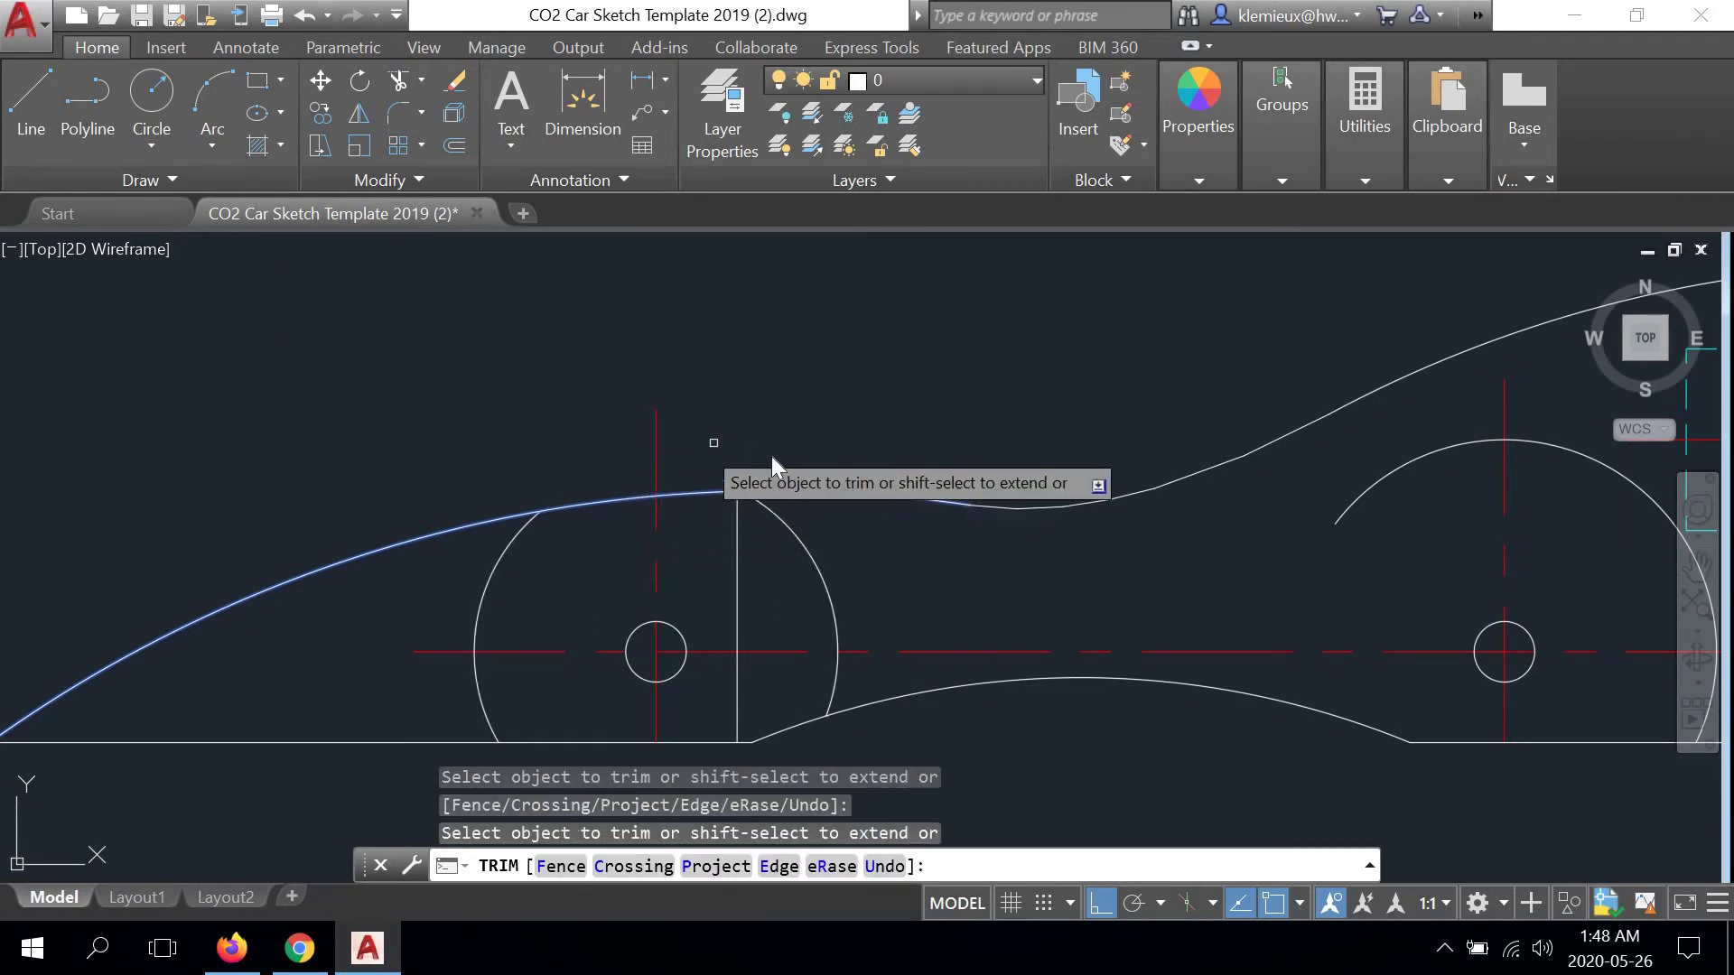
pyautogui.rightClick(740, 437)
pyautogui.click(797, 453)
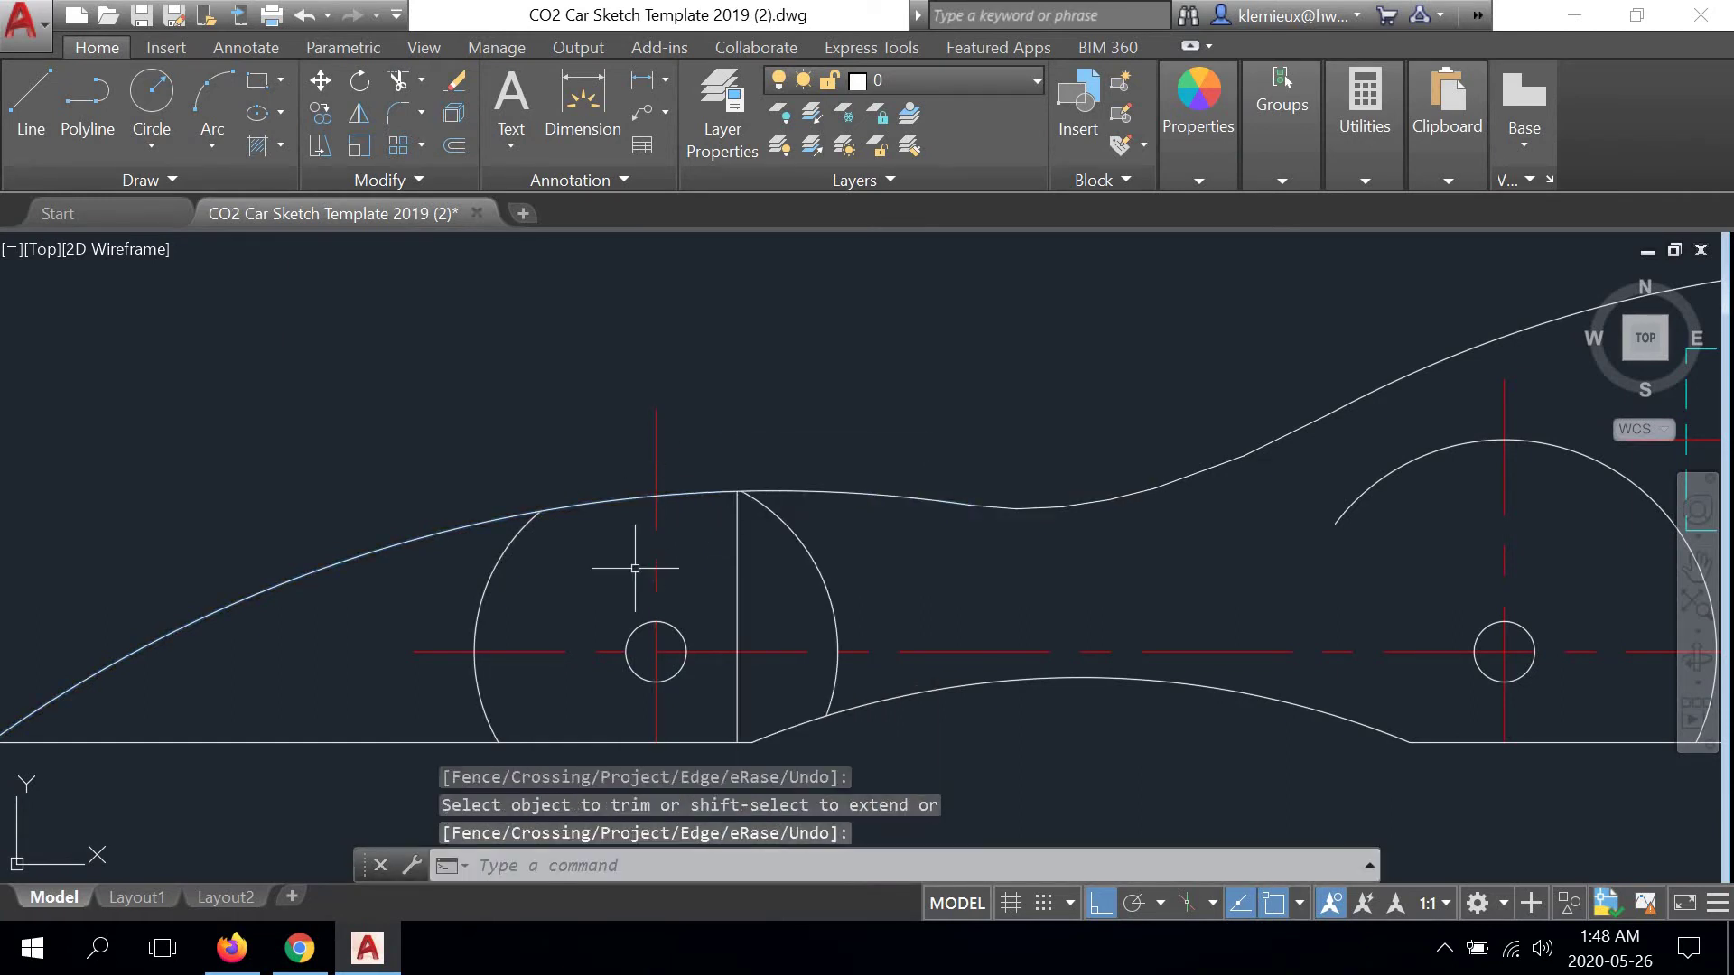
# Shorten the left-hand side view's vertical front-axle center line to the top of the axle hole and extend it 1/4 upward
pyautogui.scroll(-5, 634, 568)
pyautogui.scroll(4, 639, 574)
pyautogui.moveTo(644, 585); pyautogui.dragTo(637, 562, button='middle')
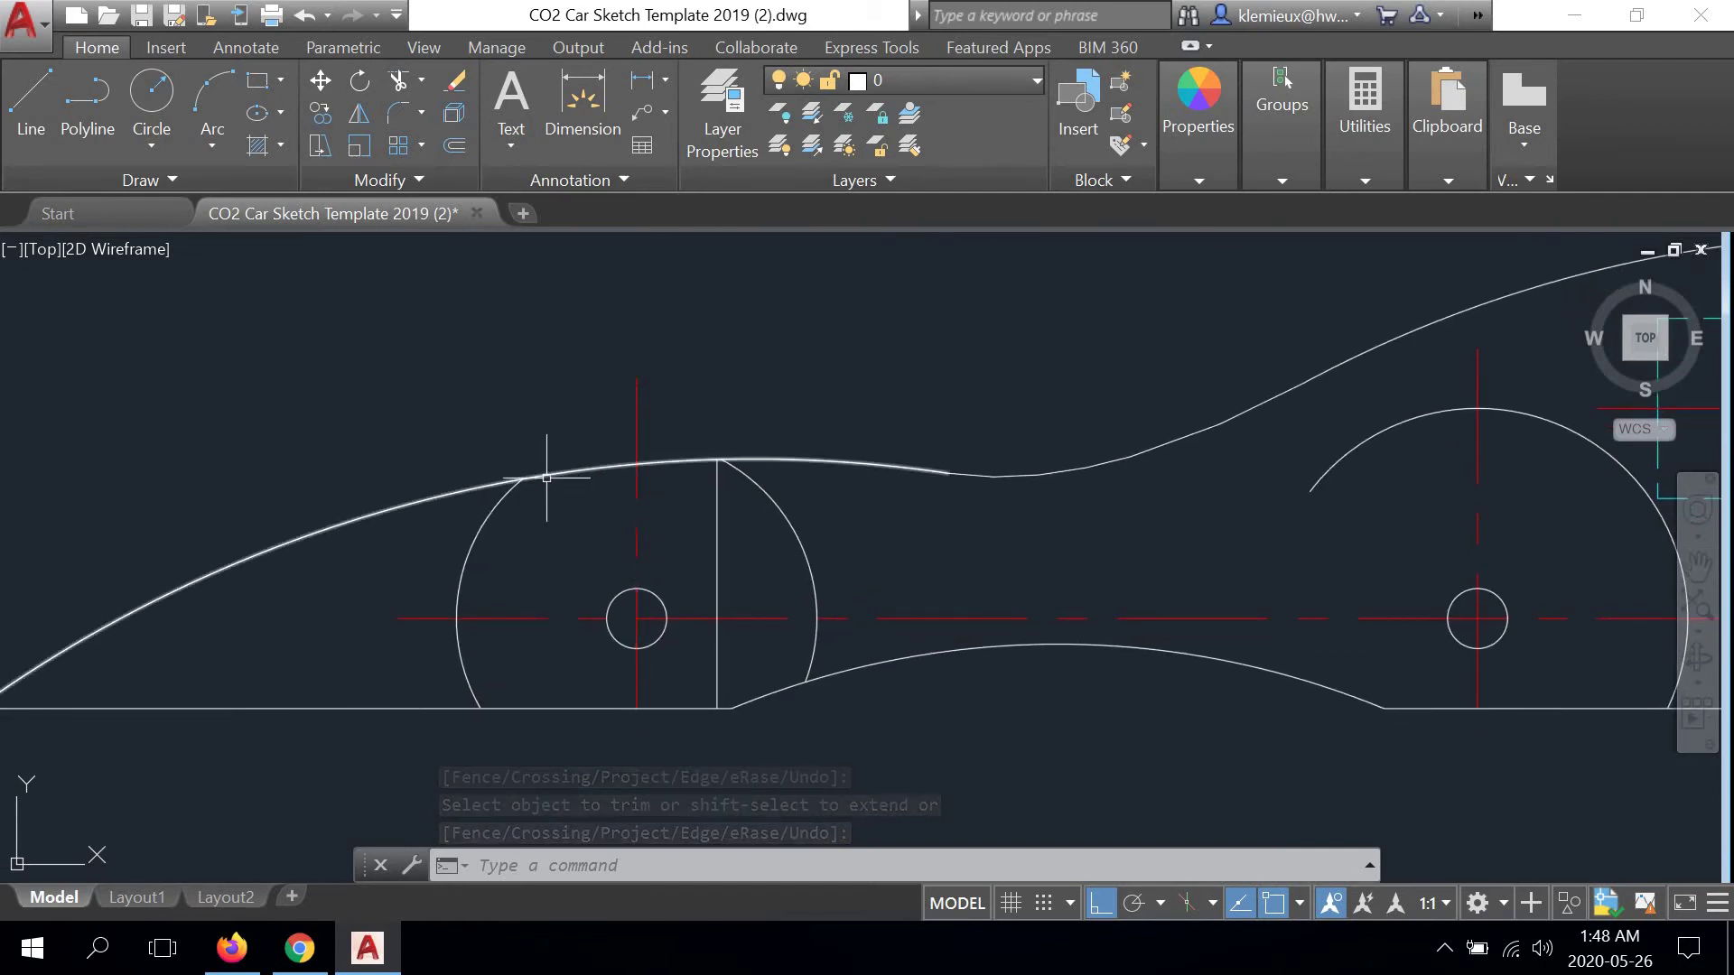
pyautogui.click(639, 423)
pyautogui.click(637, 378)
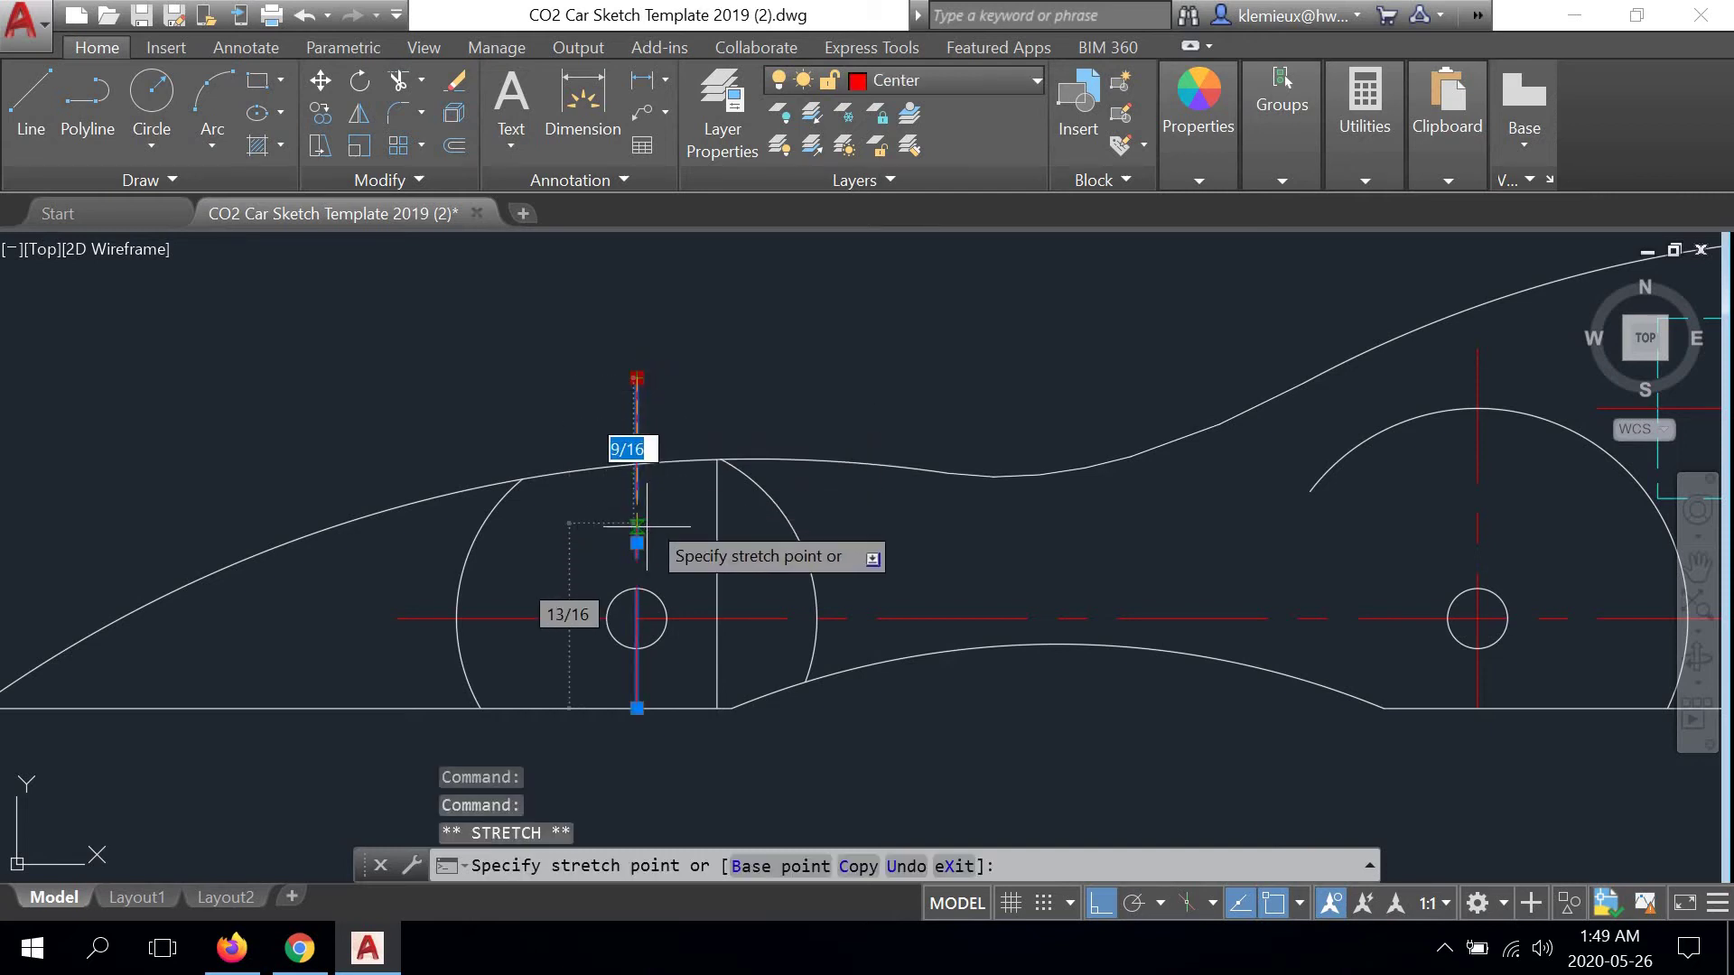
pyautogui.click(637, 588)
pyautogui.click(637, 588)
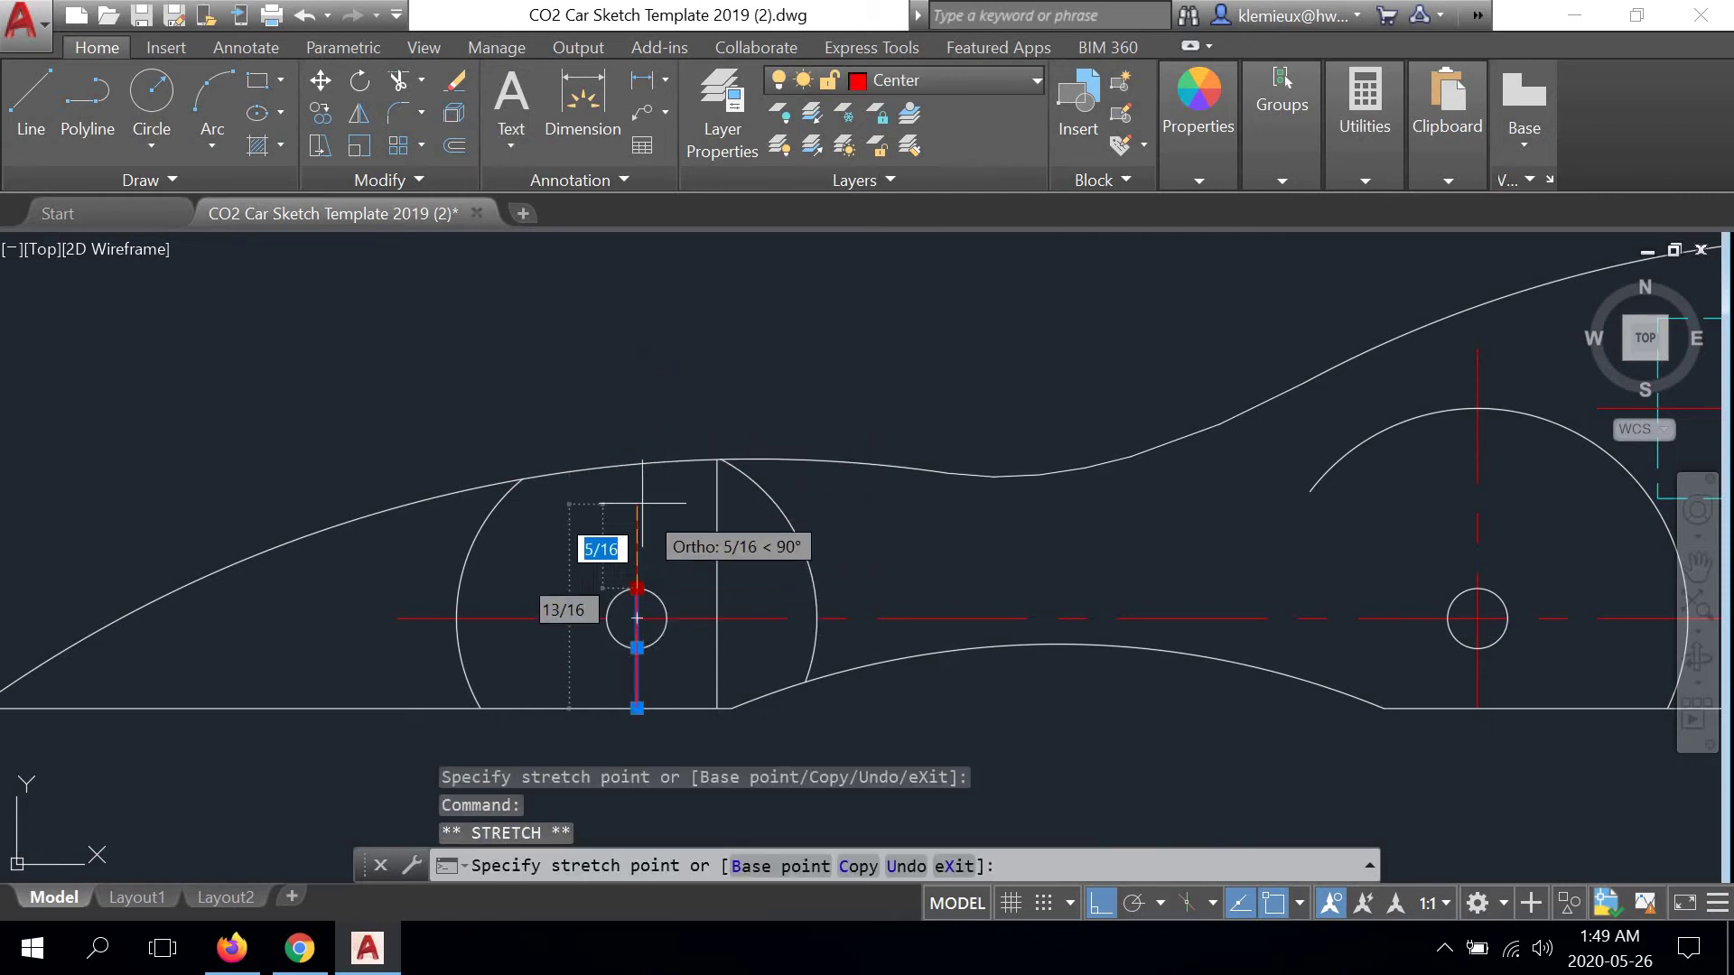
pyautogui.write('1')
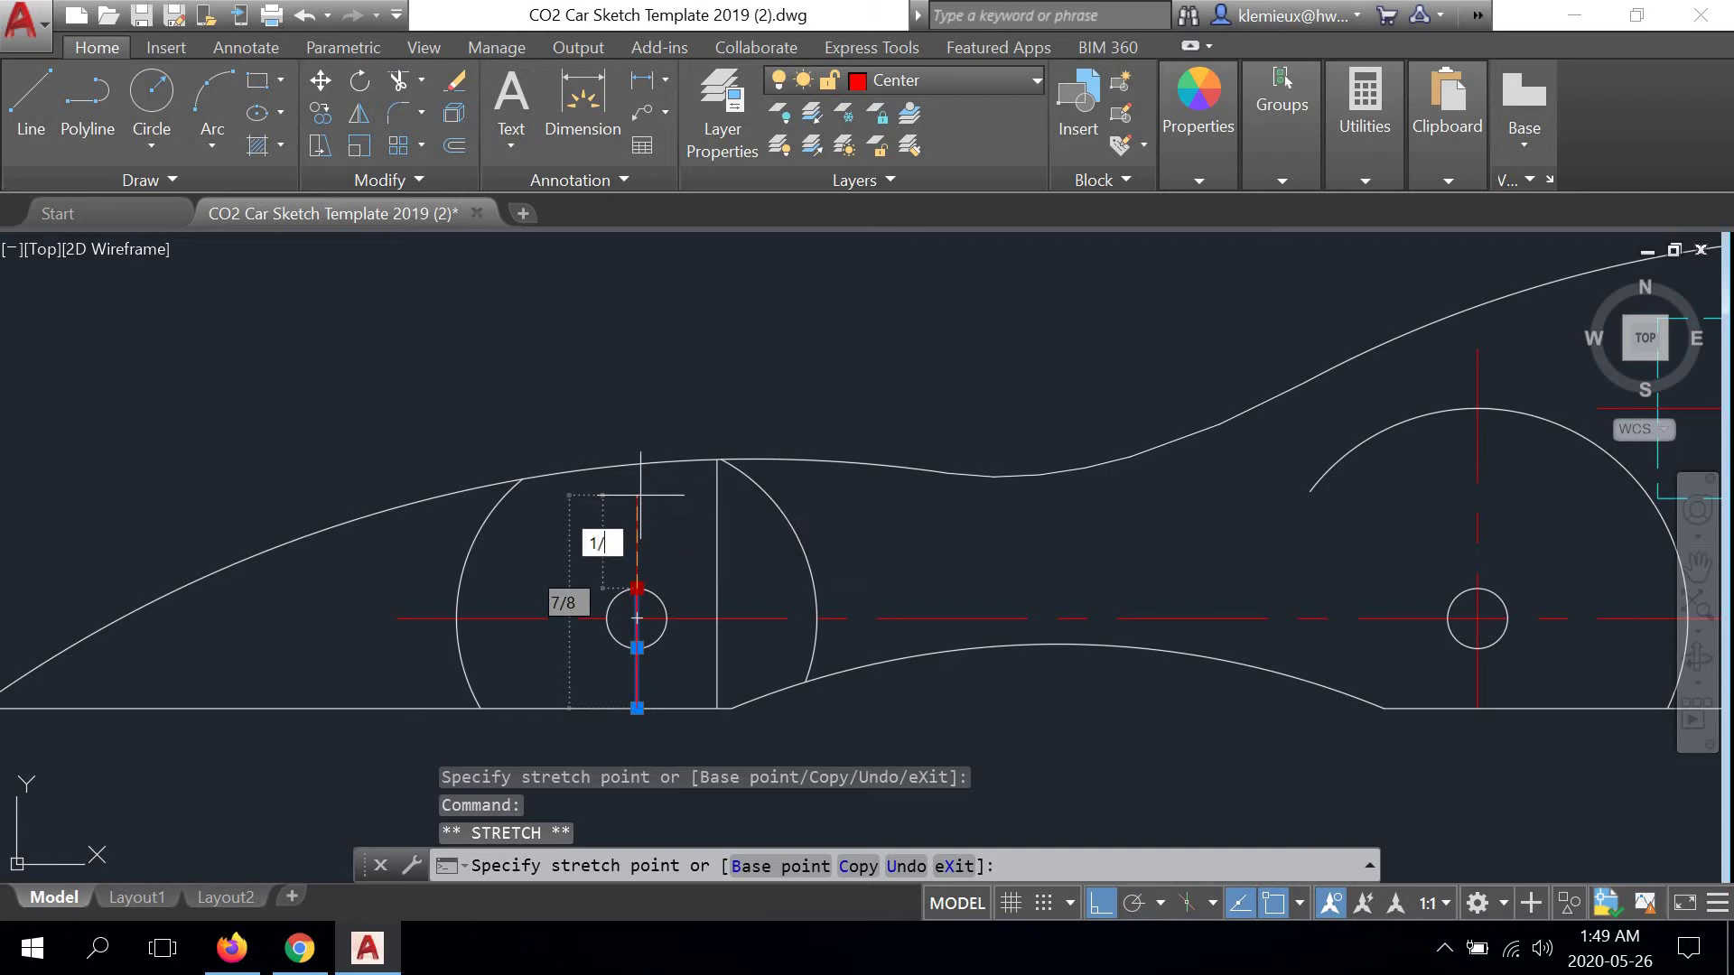
pyautogui.write('/4')
pyautogui.press('Return')
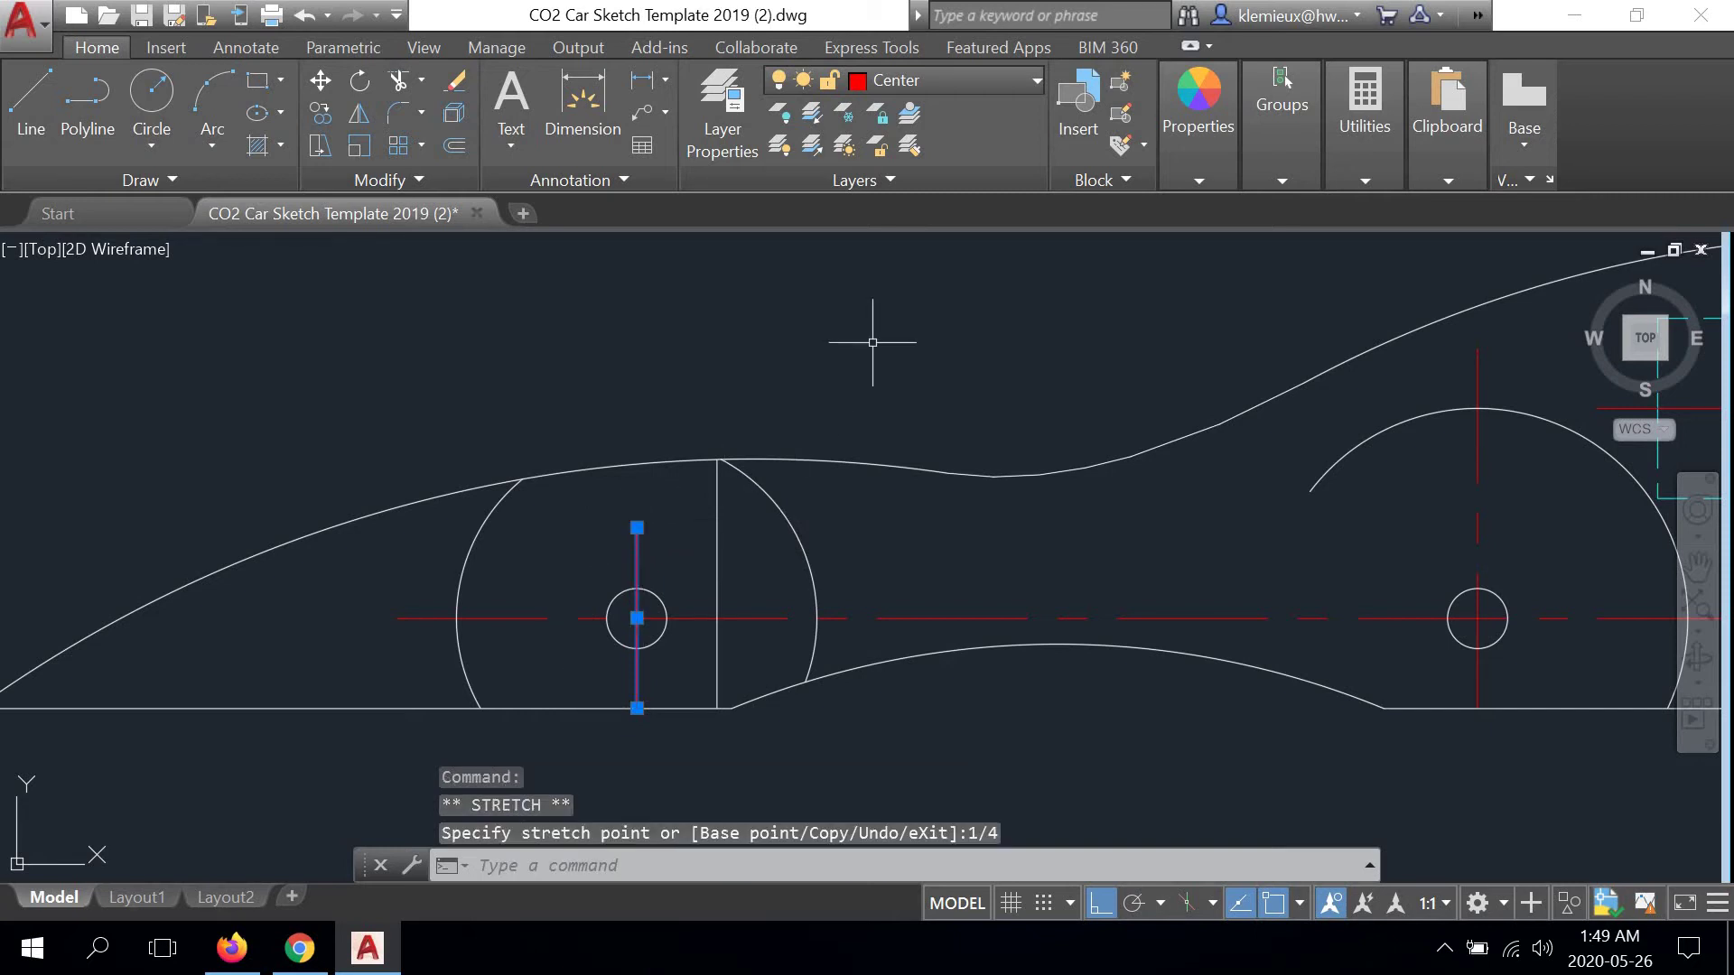
pyautogui.write('tr')
pyautogui.press('Return')
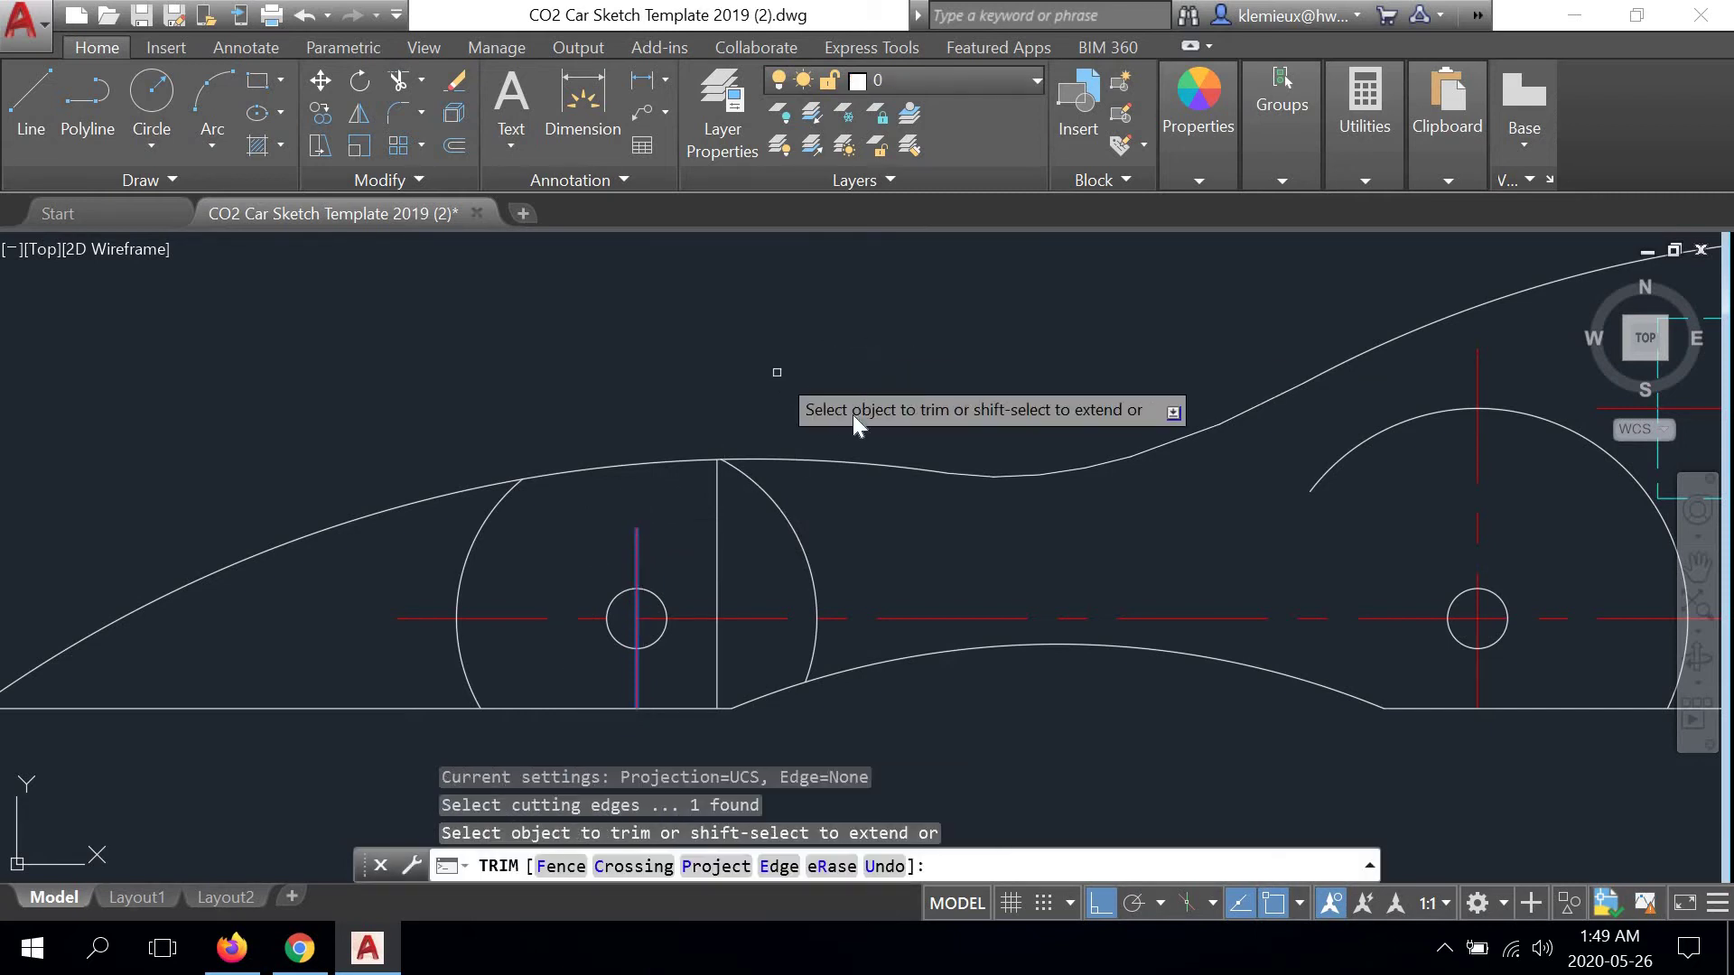
pyautogui.rightClick(774, 368)
pyautogui.click(816, 416)
# Erase the three hidden lines outlining the lower front-wheel recess in the left-hand copy's top view
pyautogui.scroll(-4, 740, 548)
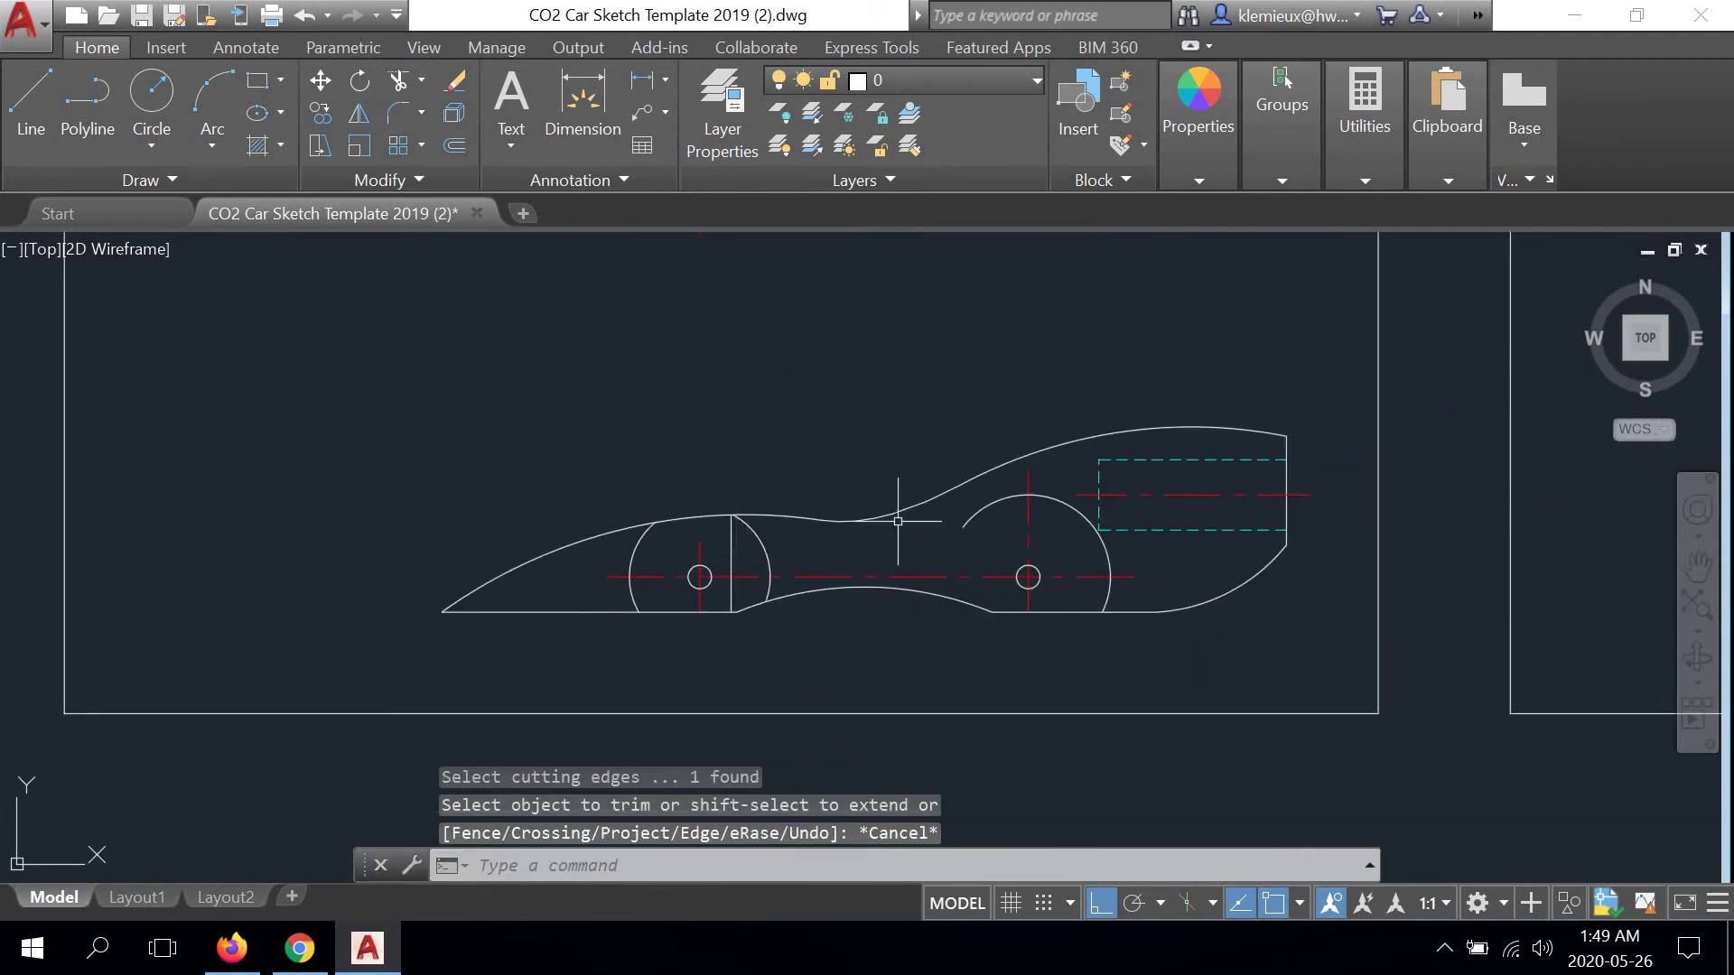
pyautogui.scroll(-3, 703, 549)
pyautogui.moveTo(736, 465)
pyautogui.mouseDown(button='middle')
pyautogui.moveTo(685, 580)
pyautogui.moveTo(669, 391)
pyautogui.moveTo(685, 379)
pyautogui.moveTo(647, 423)
pyautogui.mouseUp(button='middle')
pyautogui.scroll(3, 668, 393)
pyautogui.scroll(2, 639, 458)
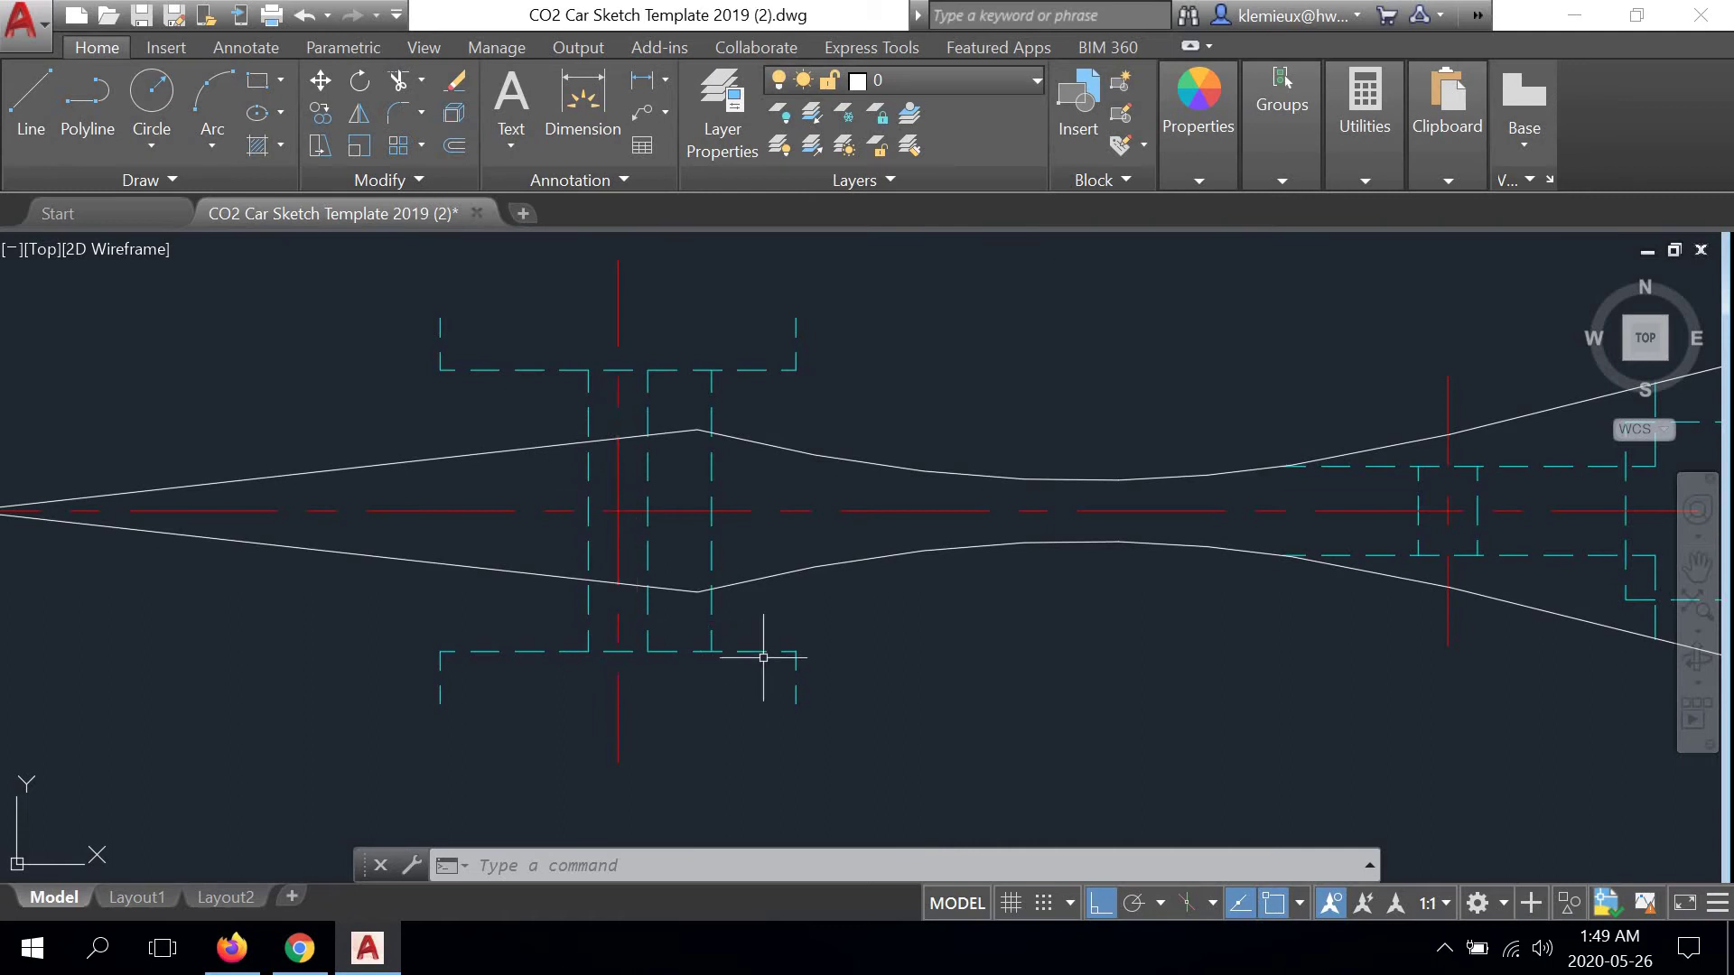
pyautogui.moveTo(763, 657); pyautogui.dragTo(774, 596, button='middle')
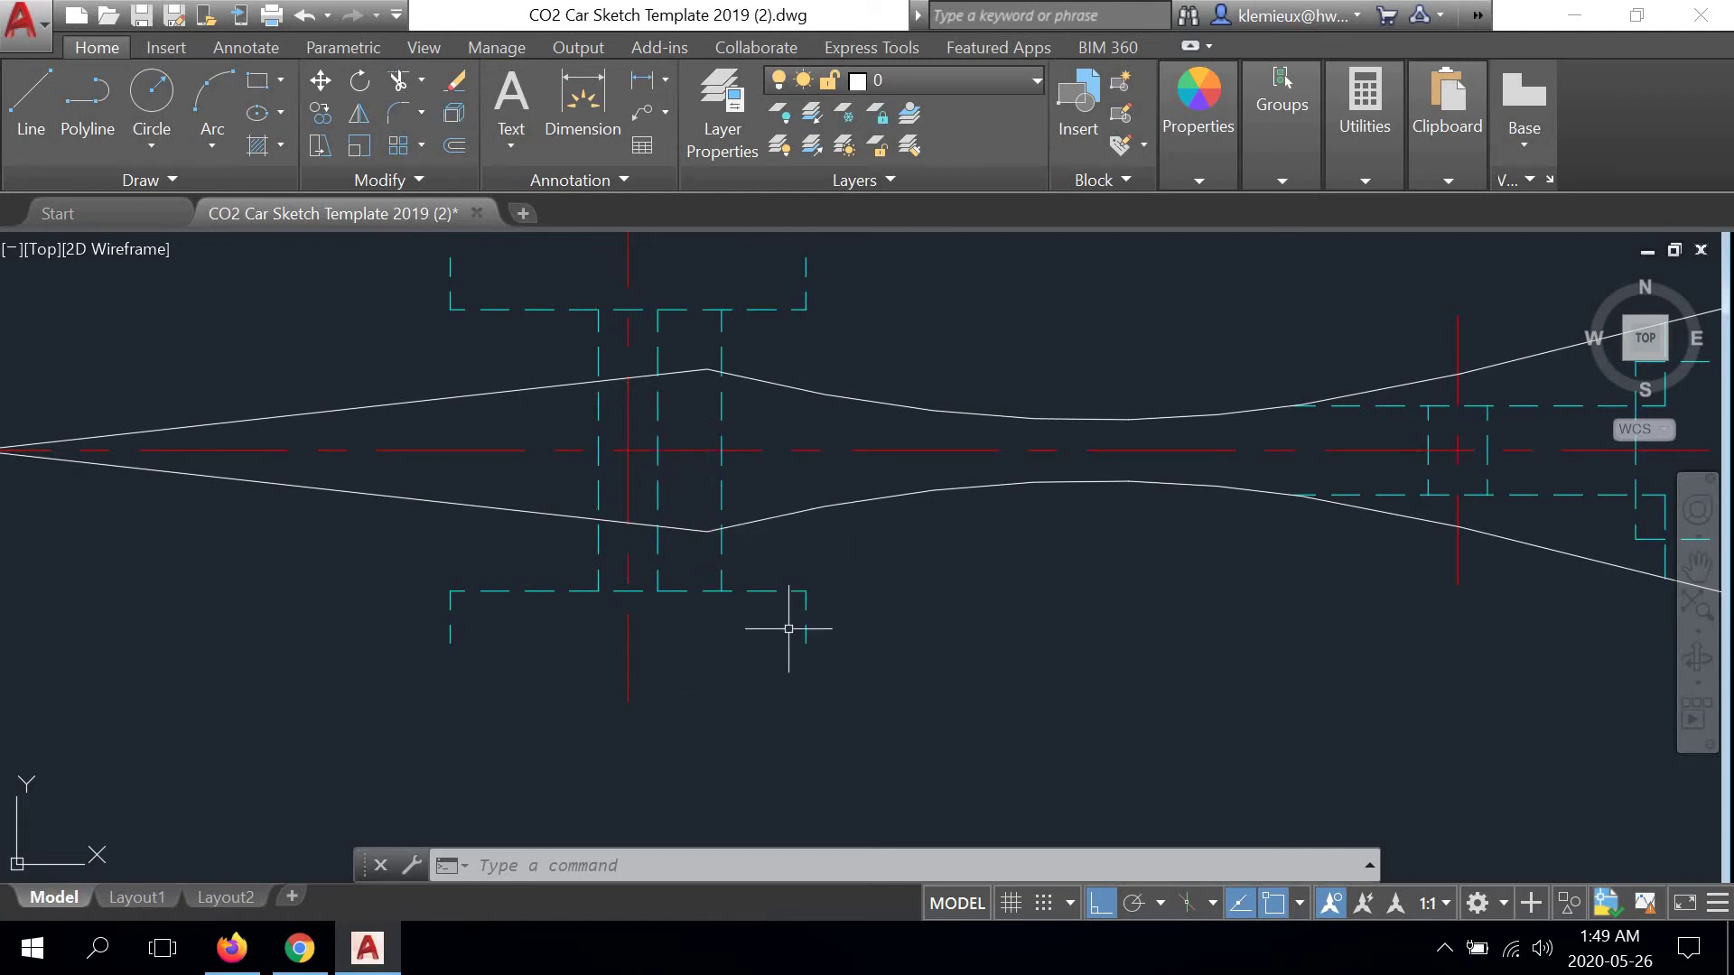
pyautogui.click(840, 578)
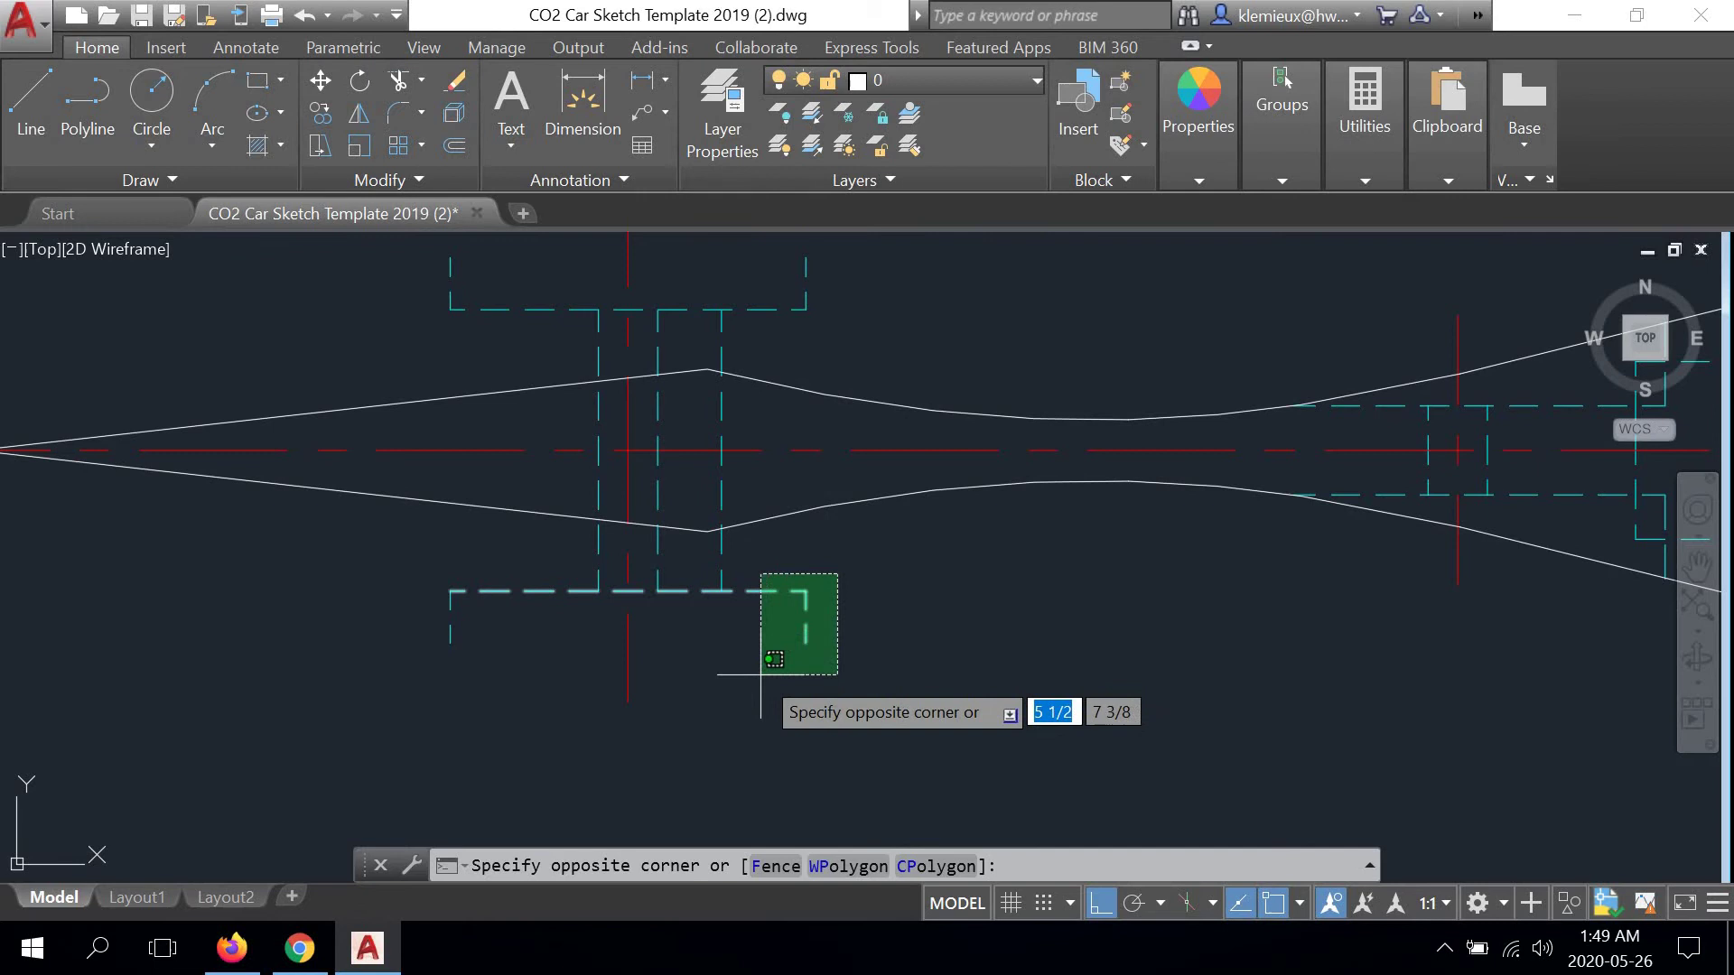
pyautogui.click(770, 670)
pyautogui.click(451, 627)
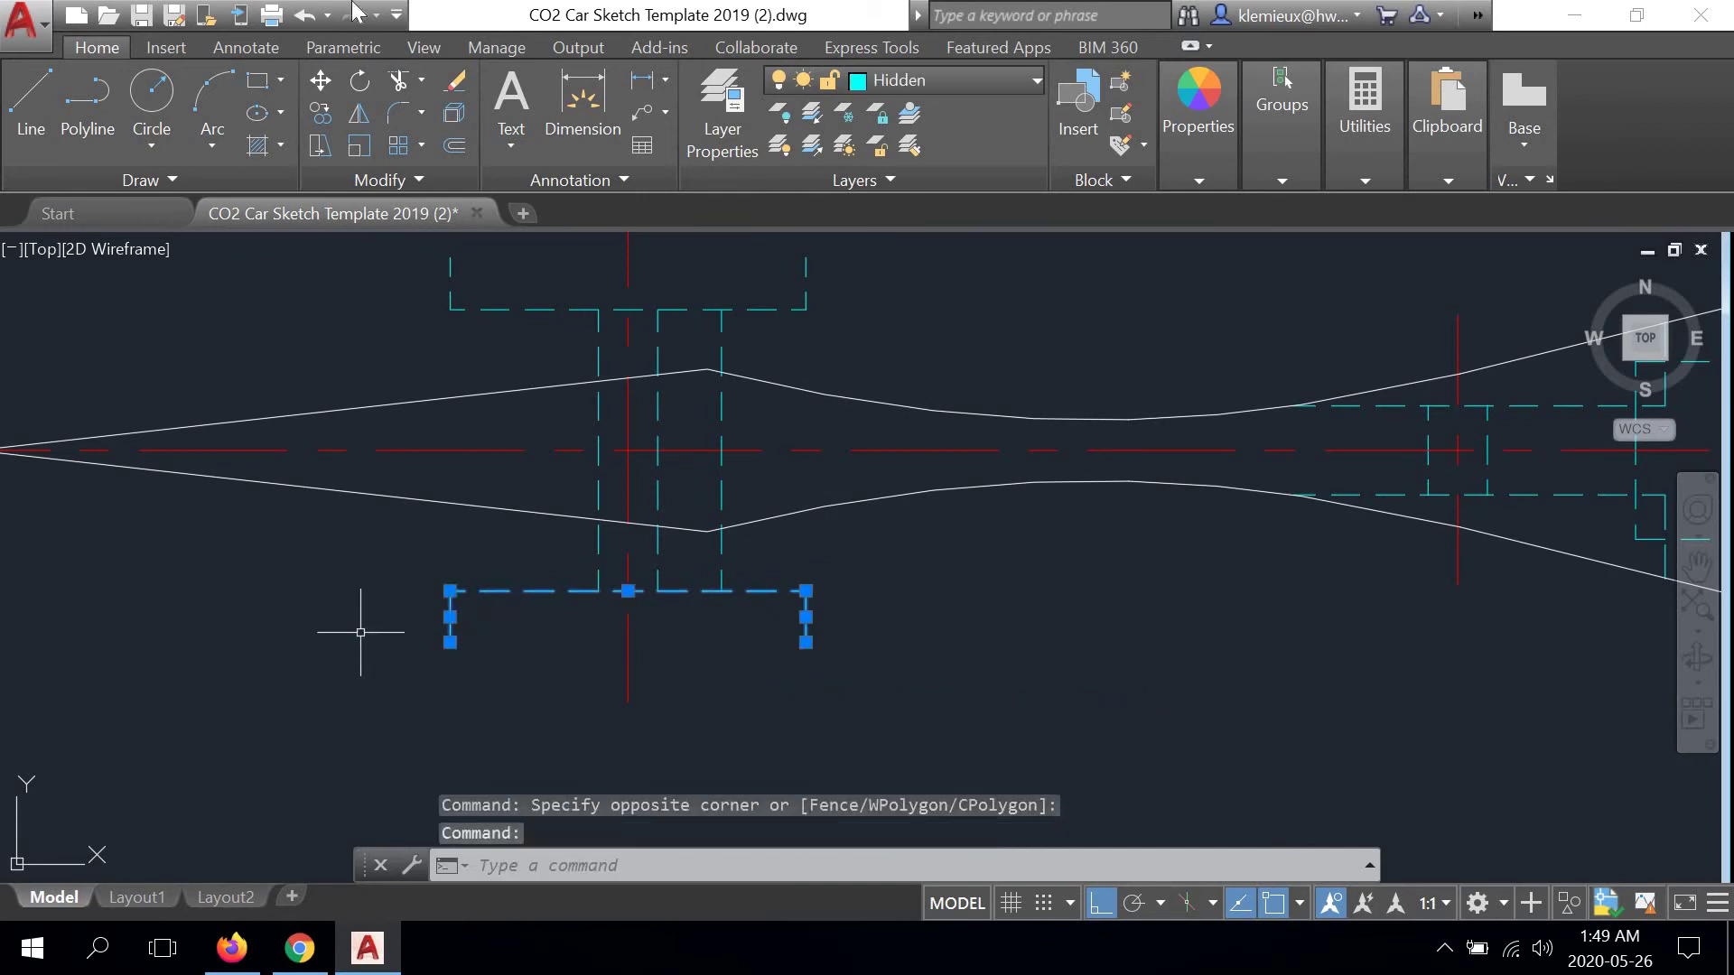
pyautogui.click(456, 82)
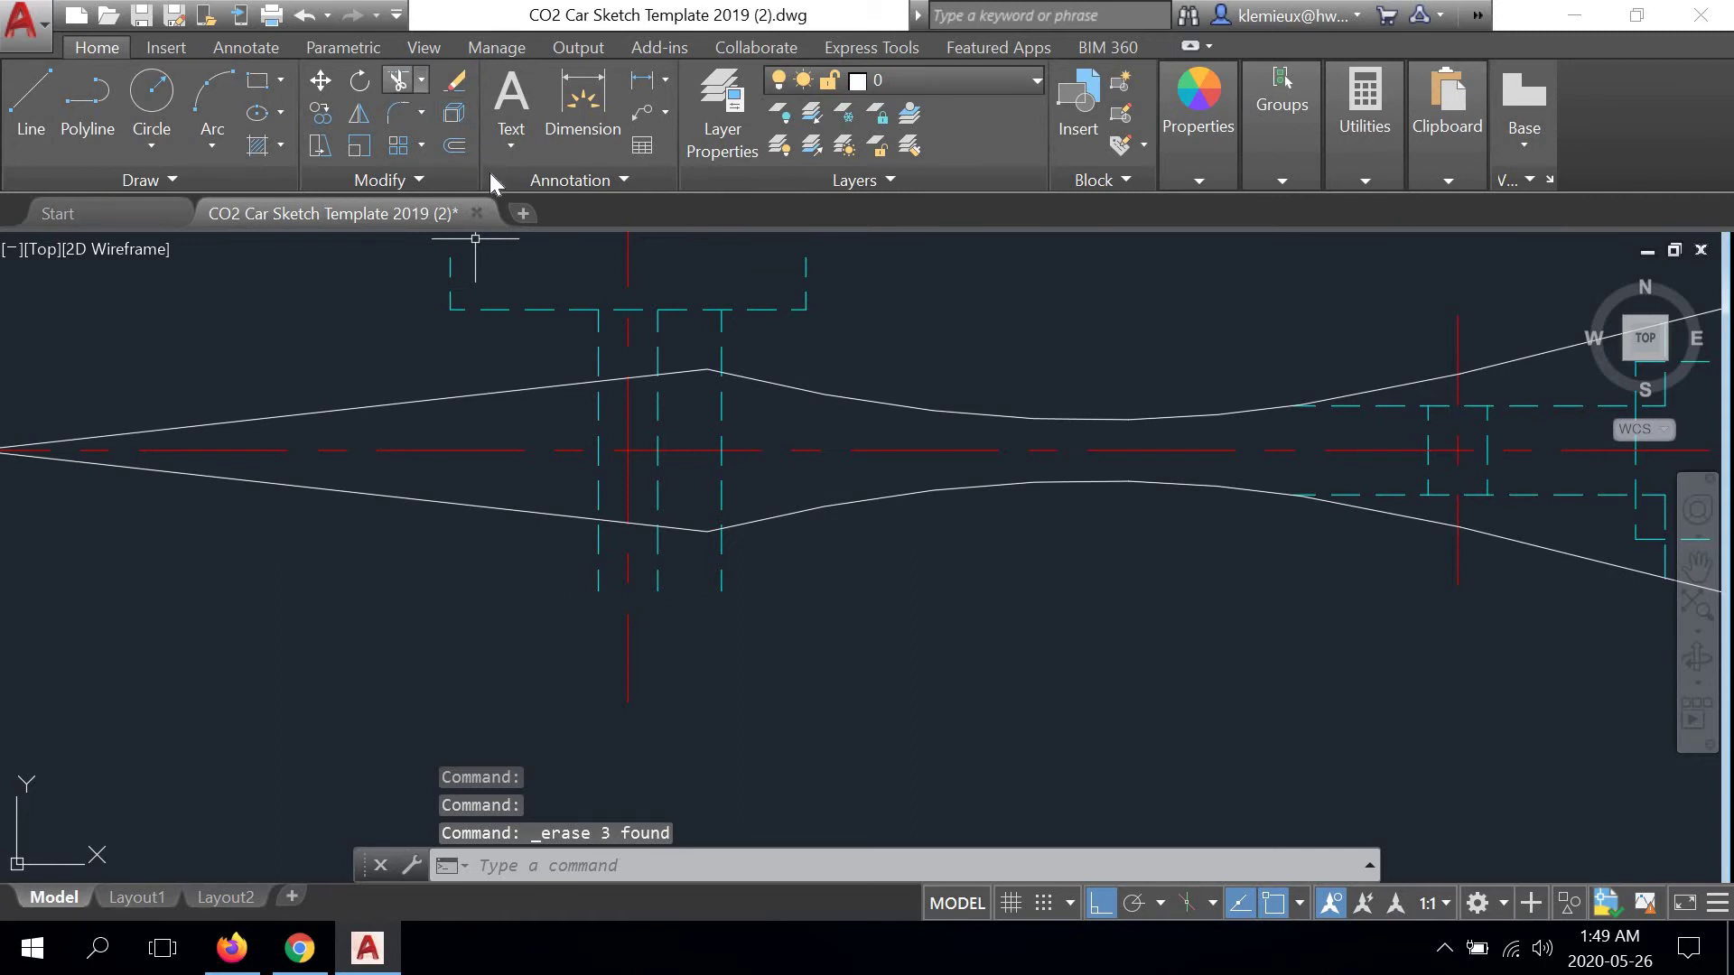
# Trim the three vertical hidden lines near the front axle above and below the top view's body, using both body outline curves as cutting edges
pyautogui.moveTo(548, 311); pyautogui.dragTo(560, 346, button='middle')
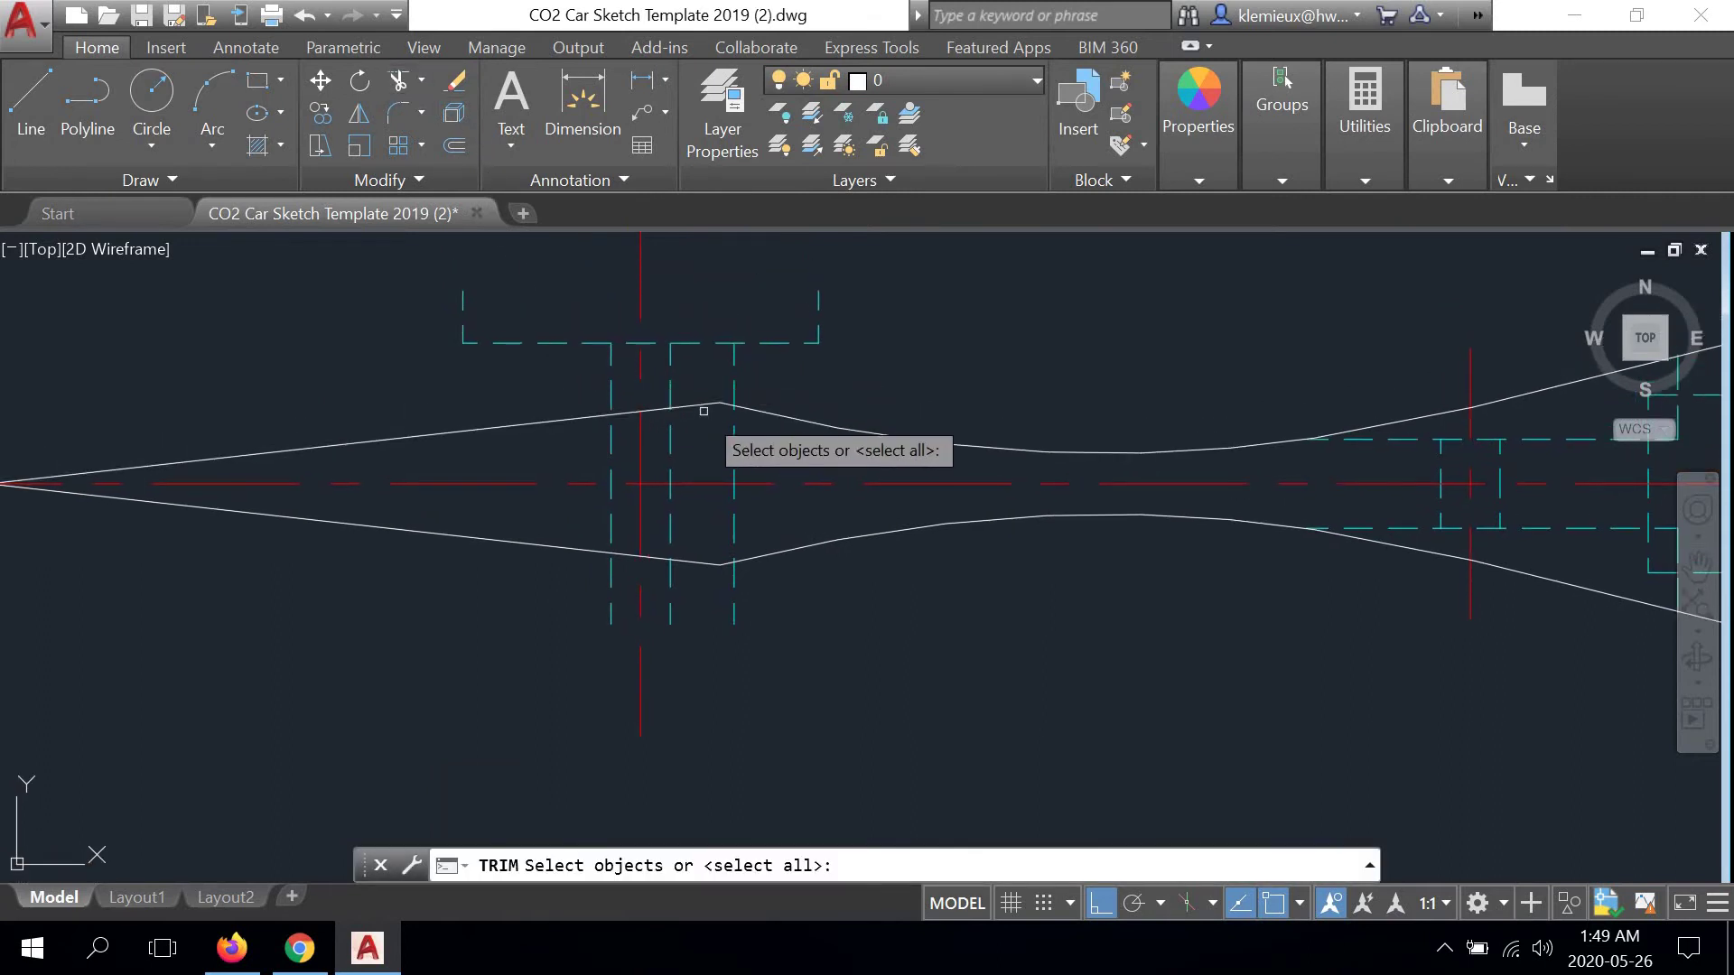
pyautogui.click(703, 411)
pyautogui.click(757, 411)
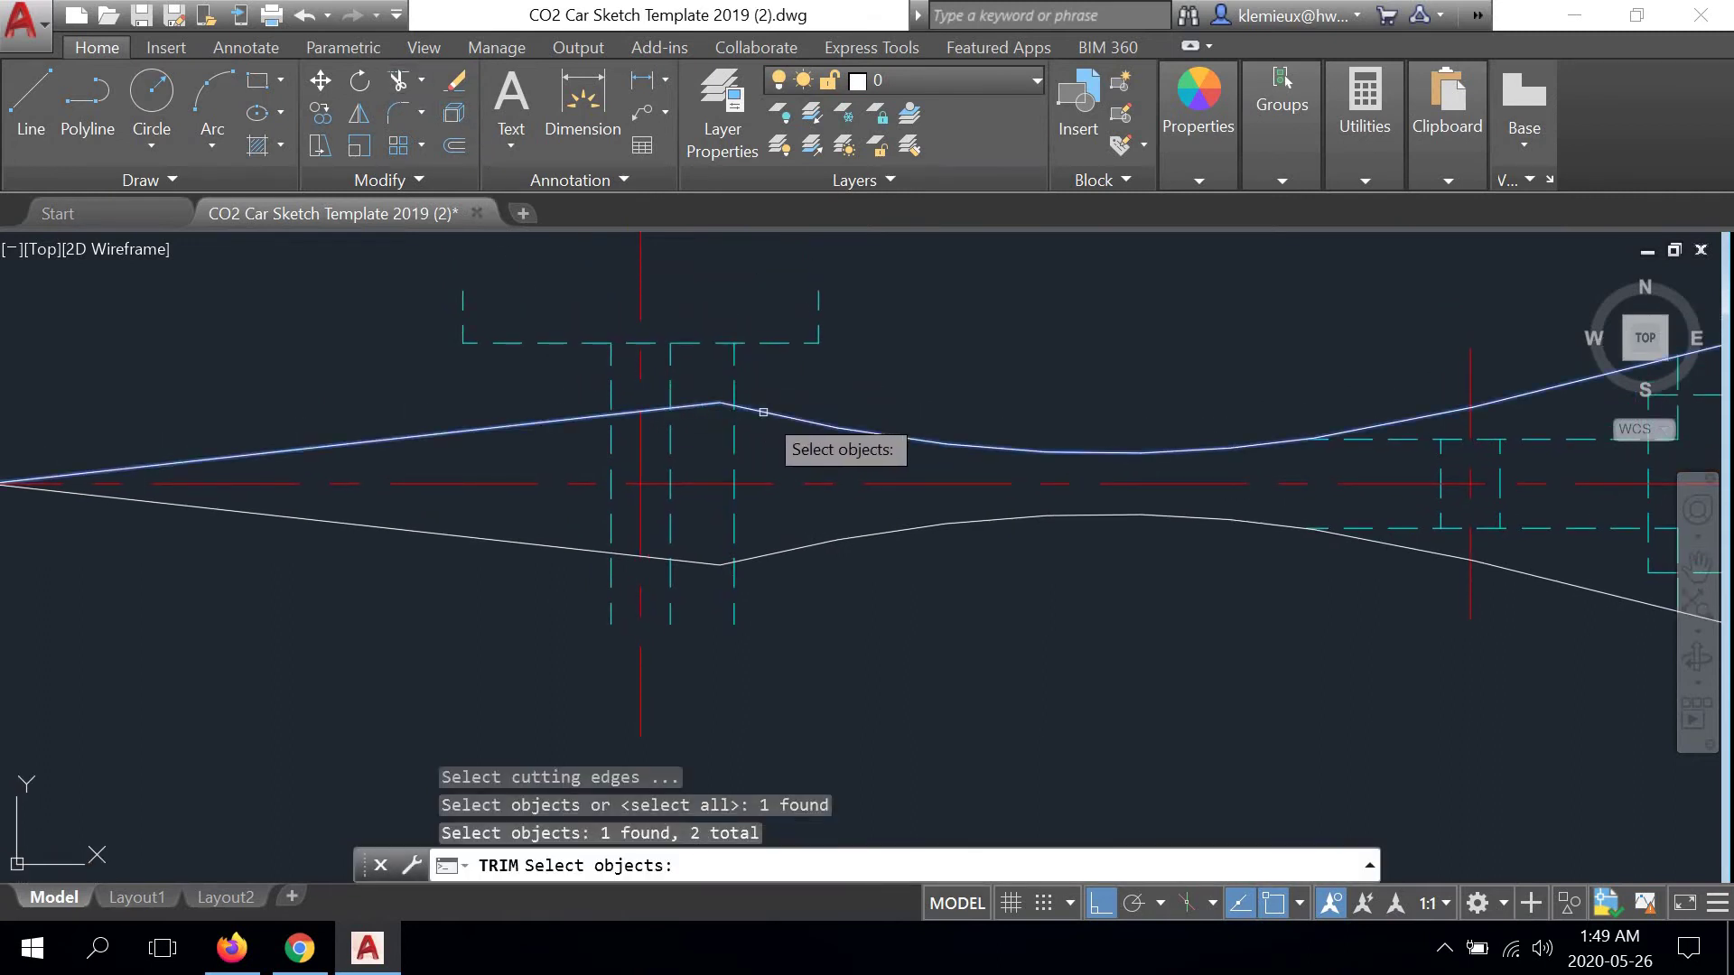
pyautogui.click(775, 547)
pyautogui.click(712, 562)
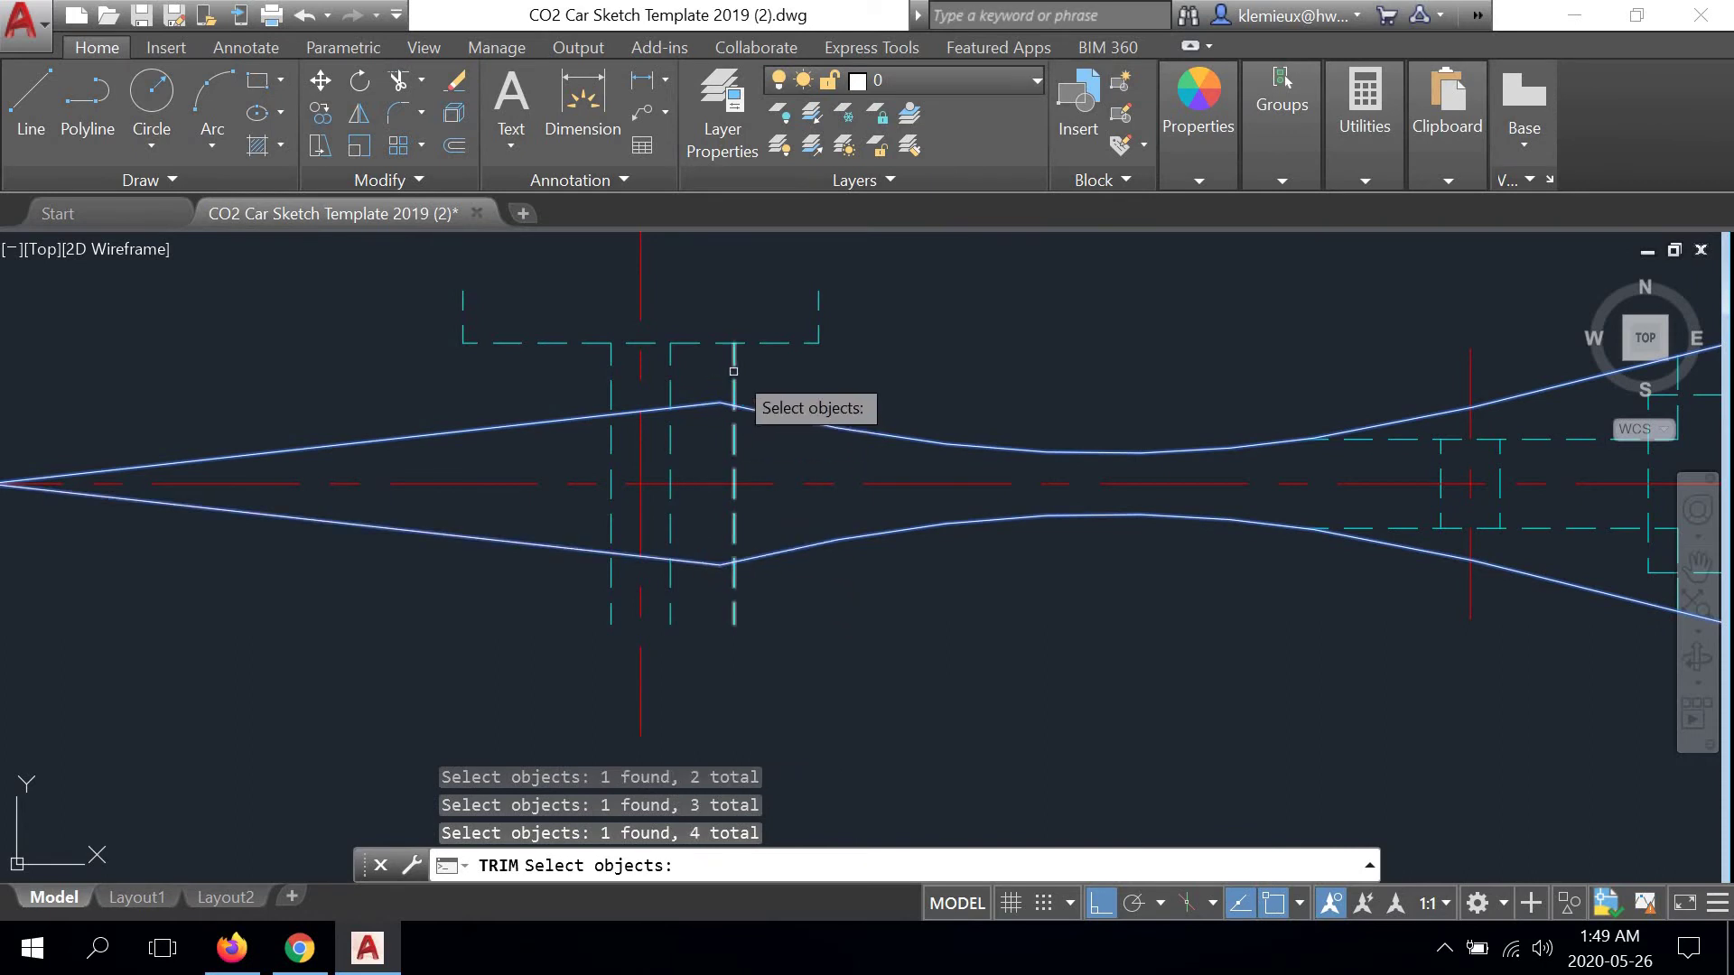
pyautogui.press('Return')
pyautogui.click(731, 374)
pyautogui.click(669, 379)
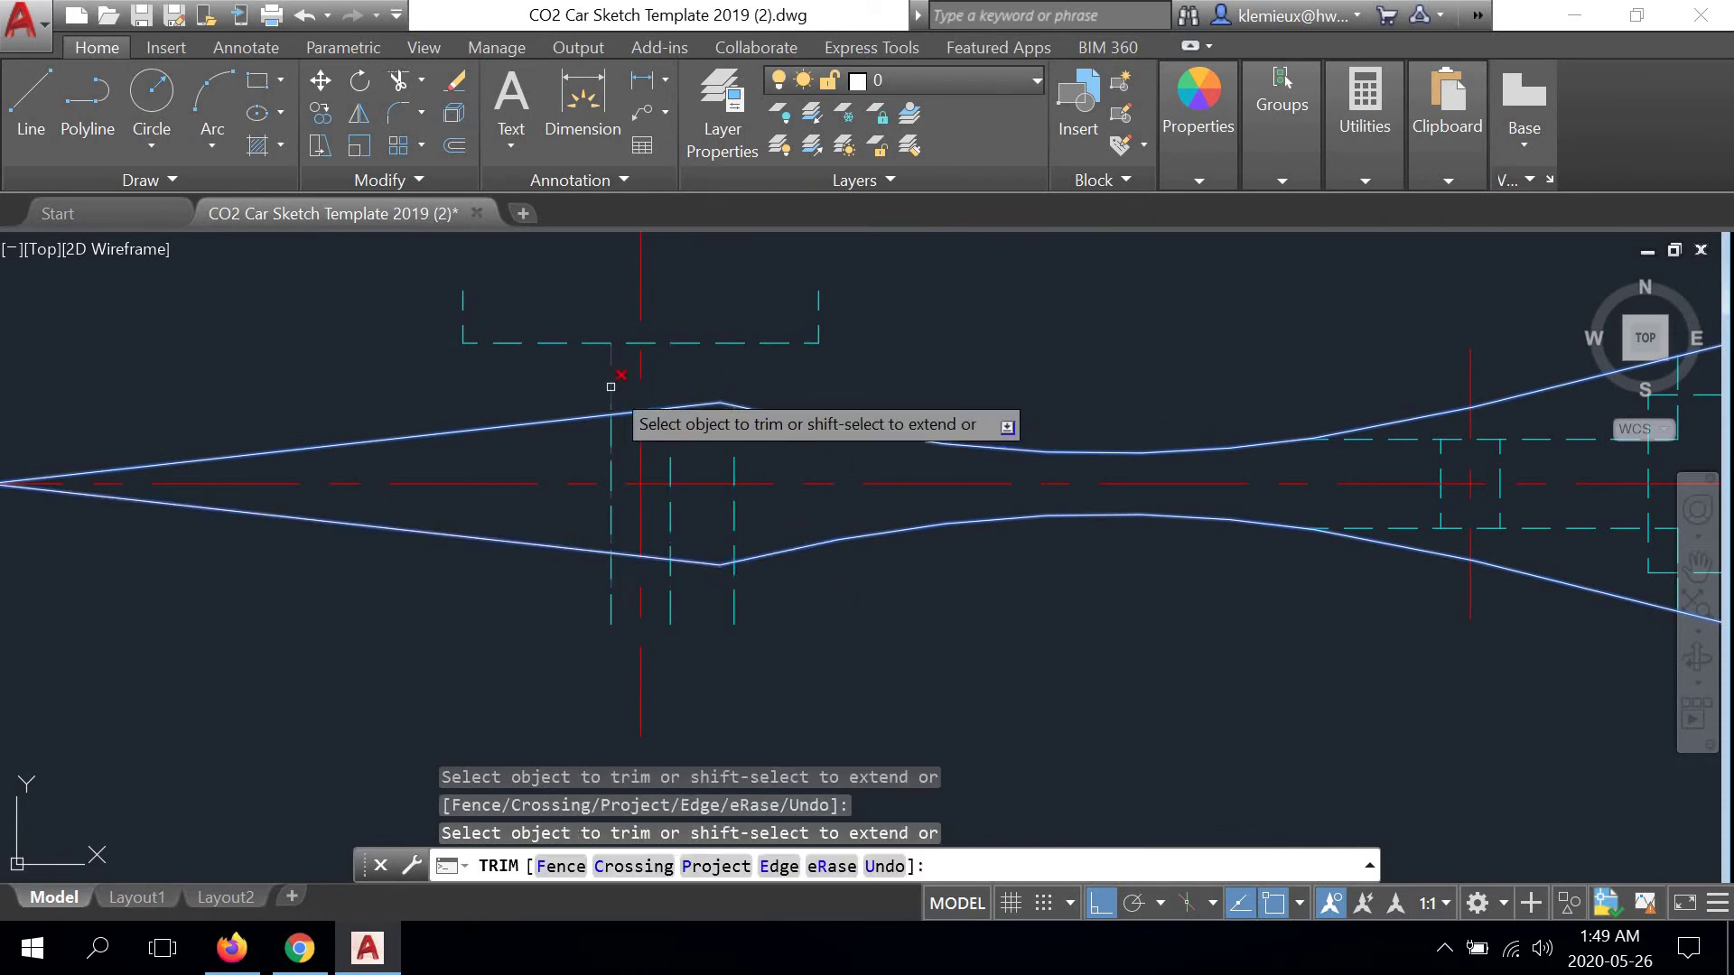
pyautogui.click(610, 386)
pyautogui.click(608, 569)
pyautogui.click(673, 572)
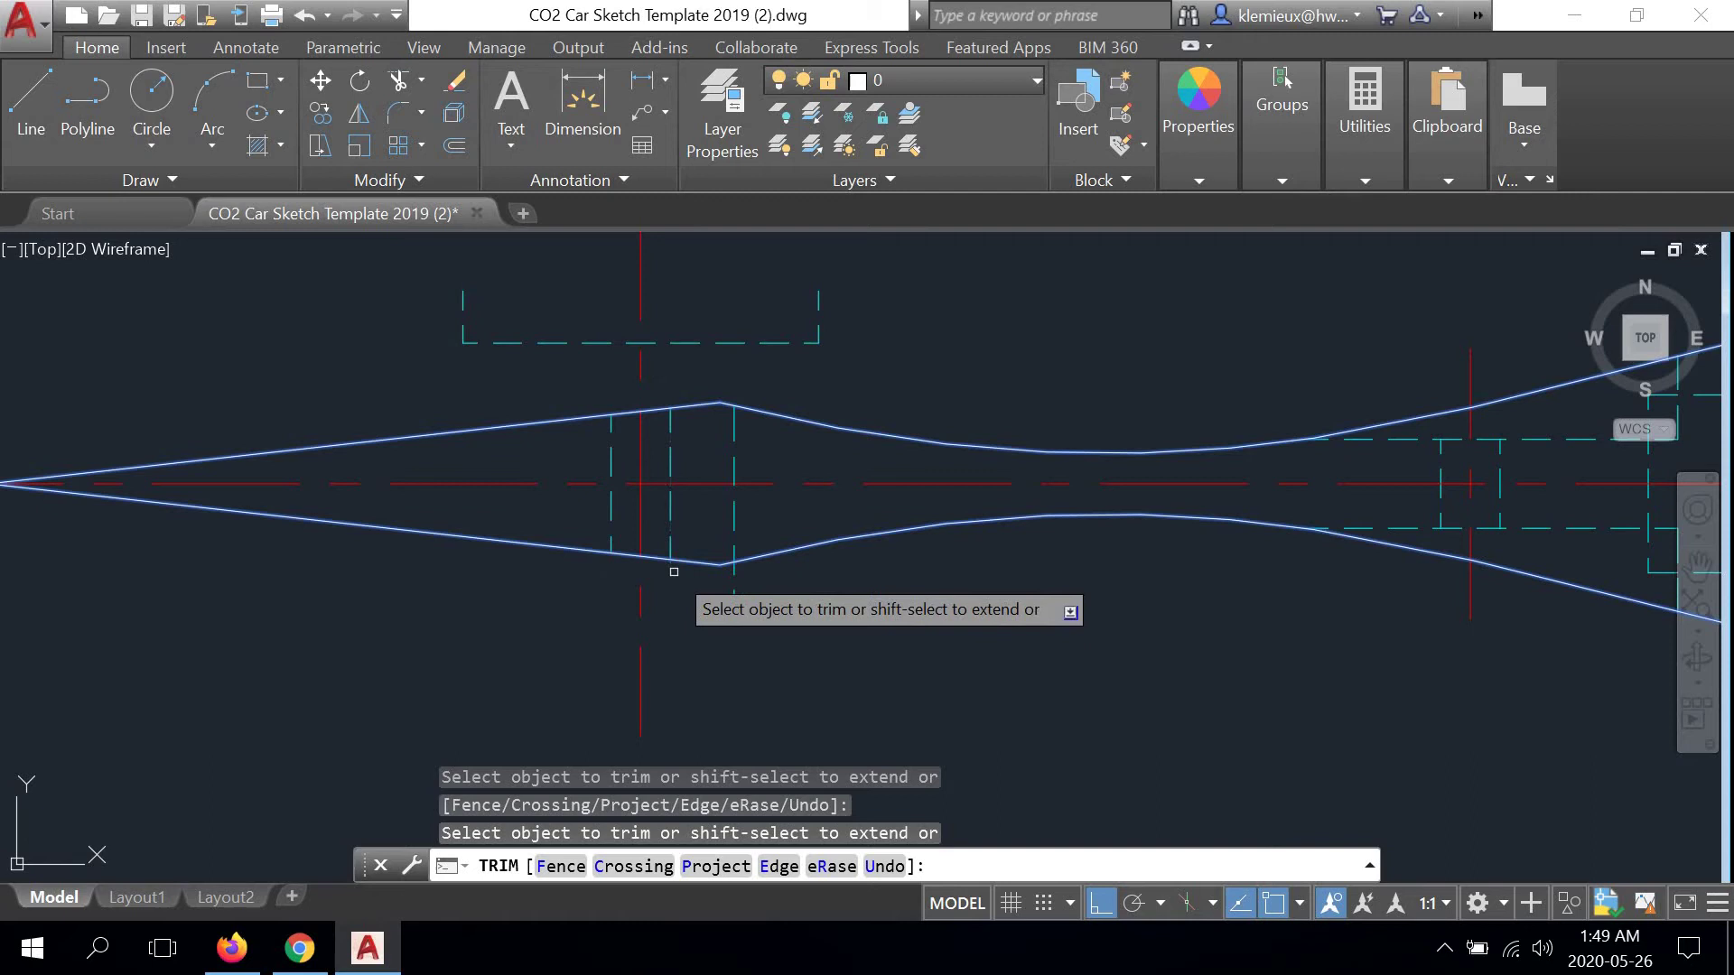
pyautogui.rightClick(903, 382)
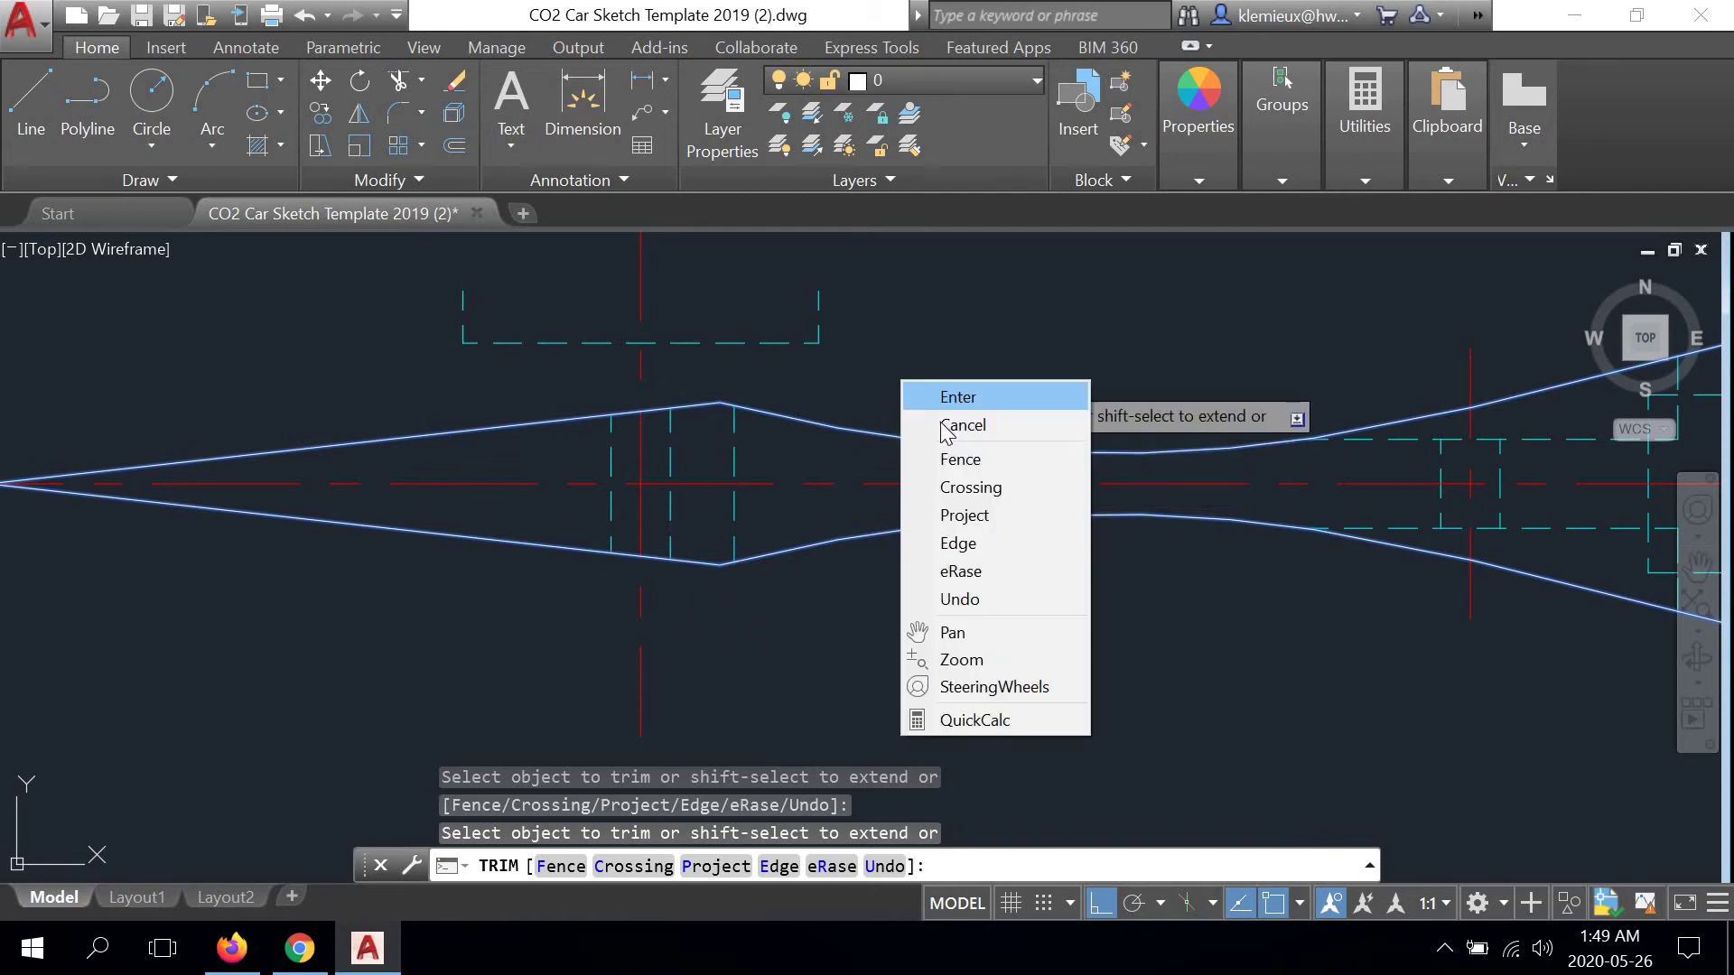
pyautogui.click(946, 427)
# Move the top view's upper front-wheel recess lines from their midpoint down to where the front-axle center line meets the upper body edge
pyautogui.moveTo(689, 397)
pyautogui.mouseDown(button='middle')
pyautogui.moveTo(701, 440)
pyautogui.moveTo(707, 408)
pyautogui.mouseUp(button='middle')
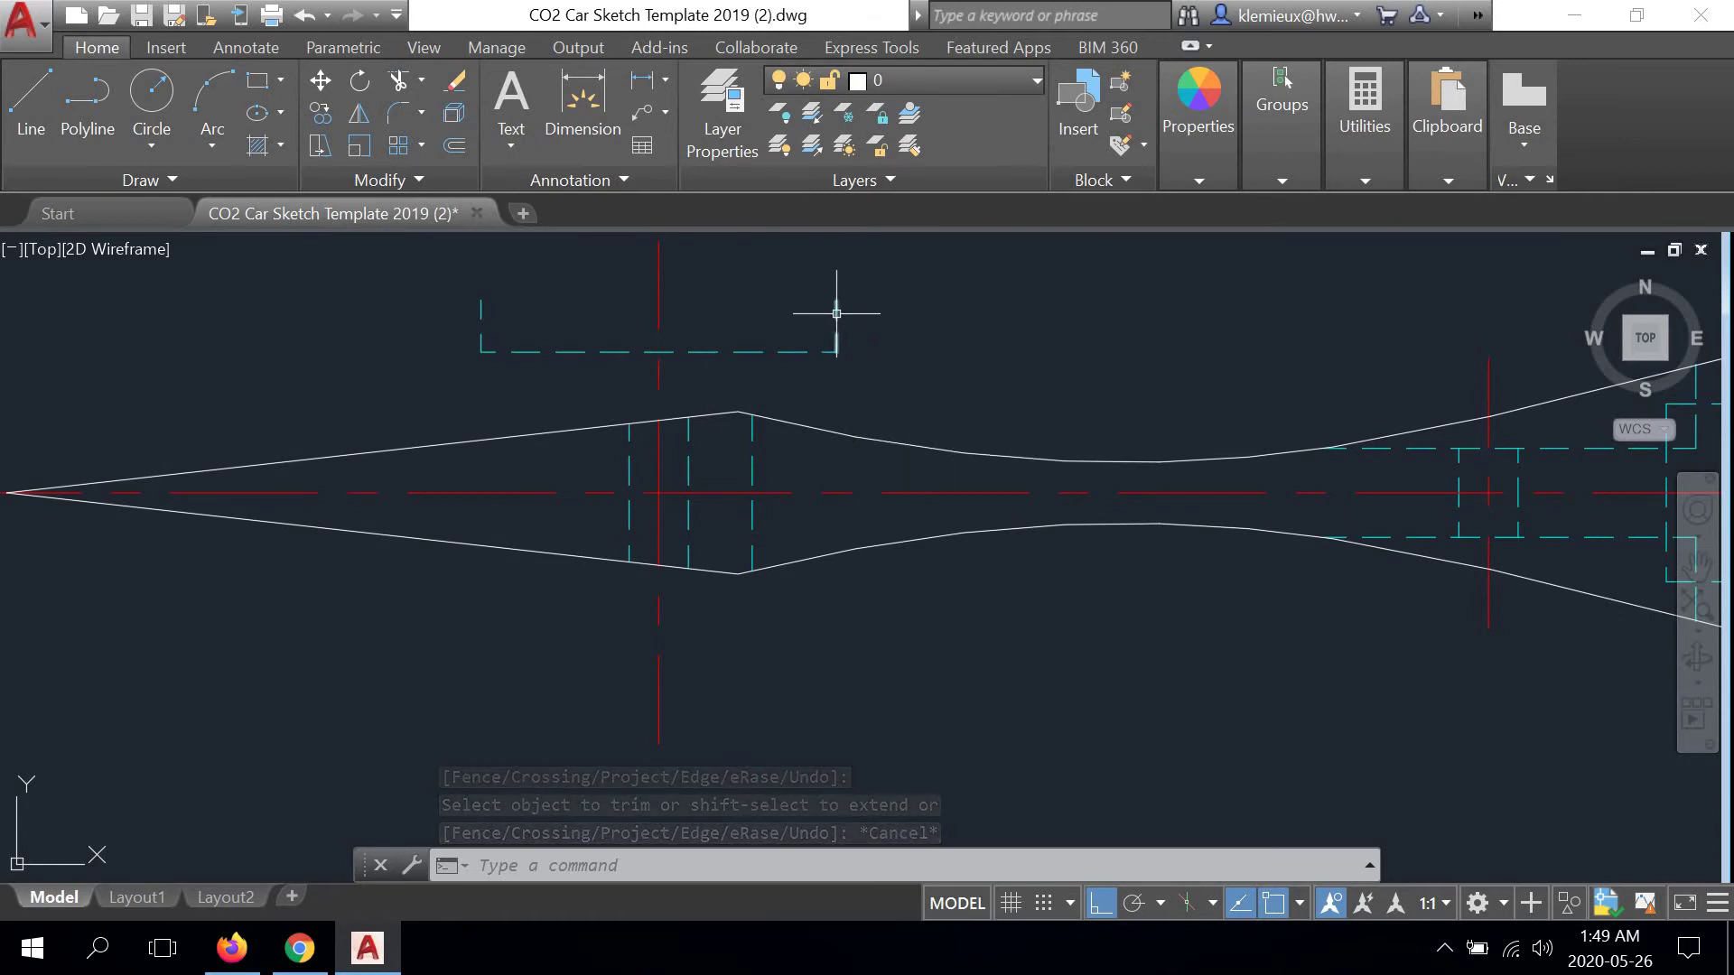
pyautogui.click(837, 313)
pyautogui.click(823, 351)
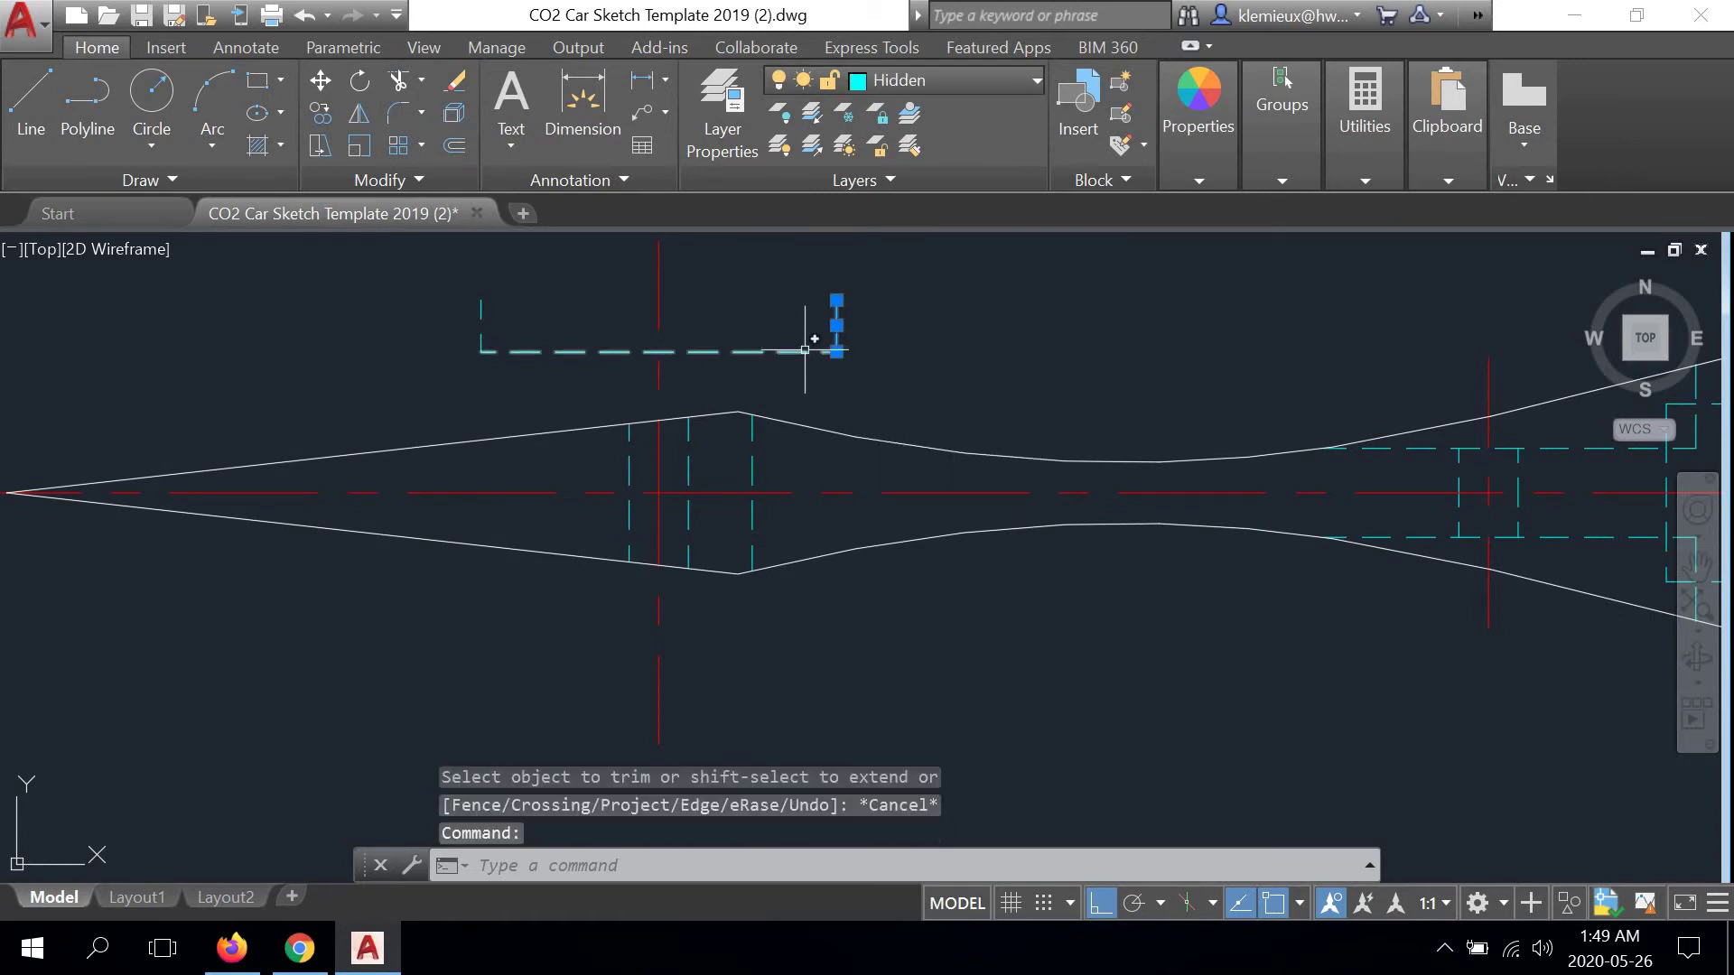
pyautogui.click(481, 309)
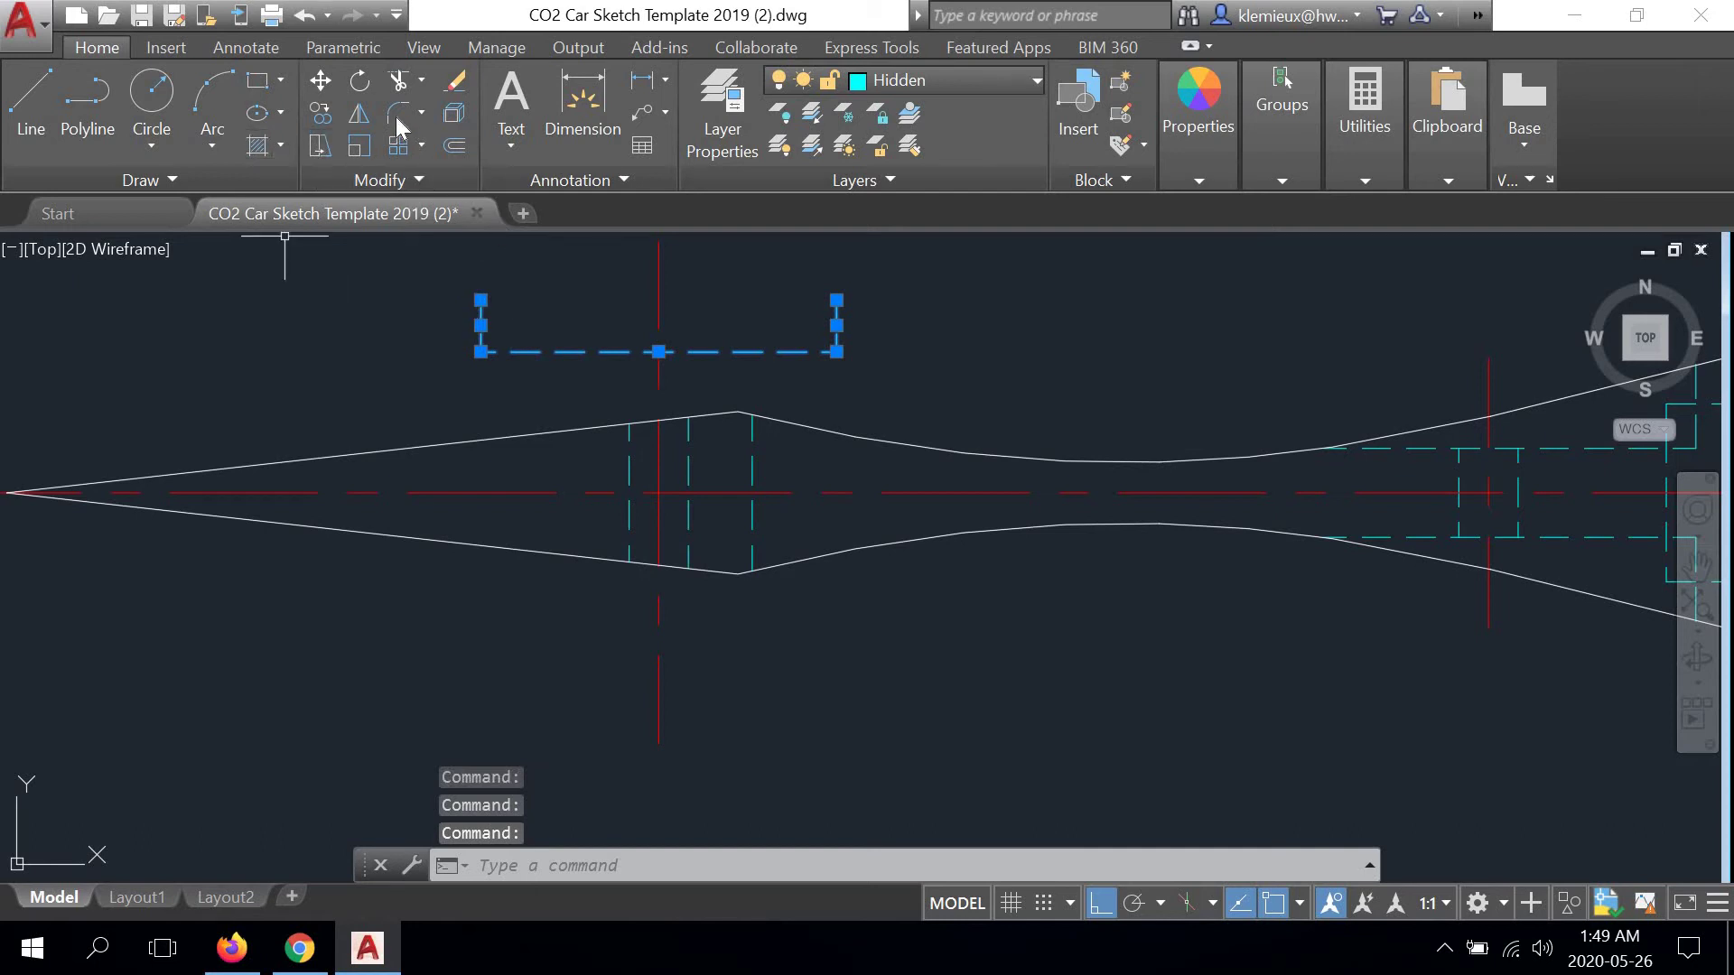
pyautogui.click(320, 79)
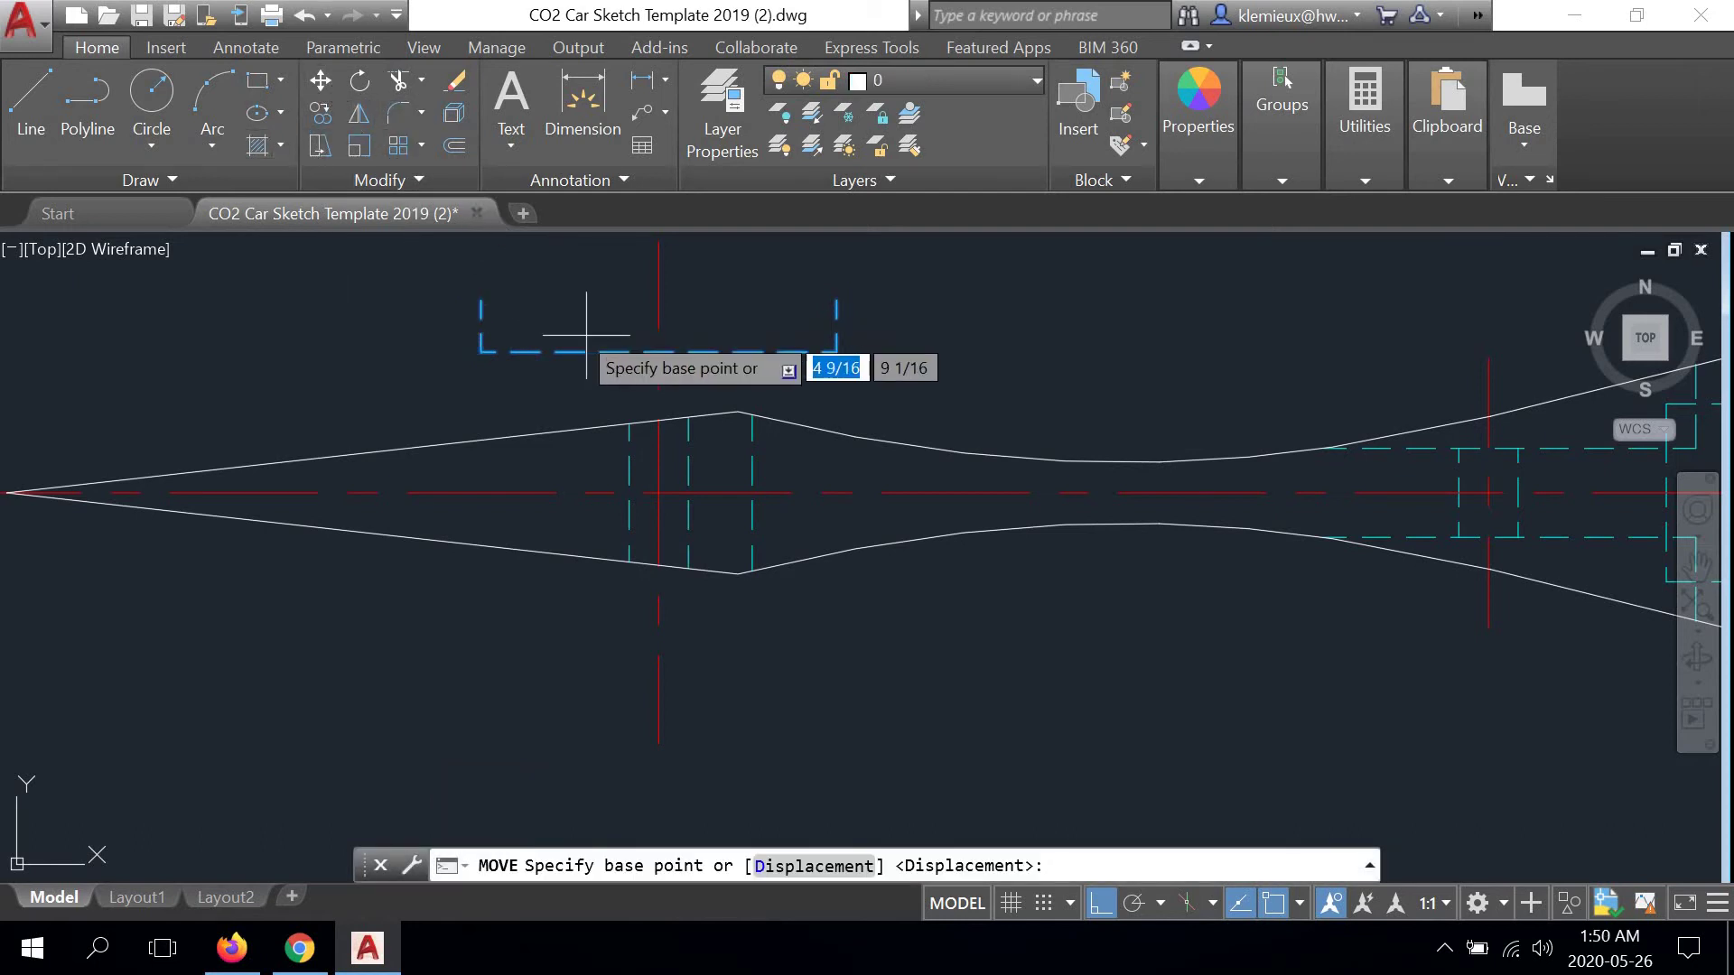
pyautogui.scroll(4, 675, 338)
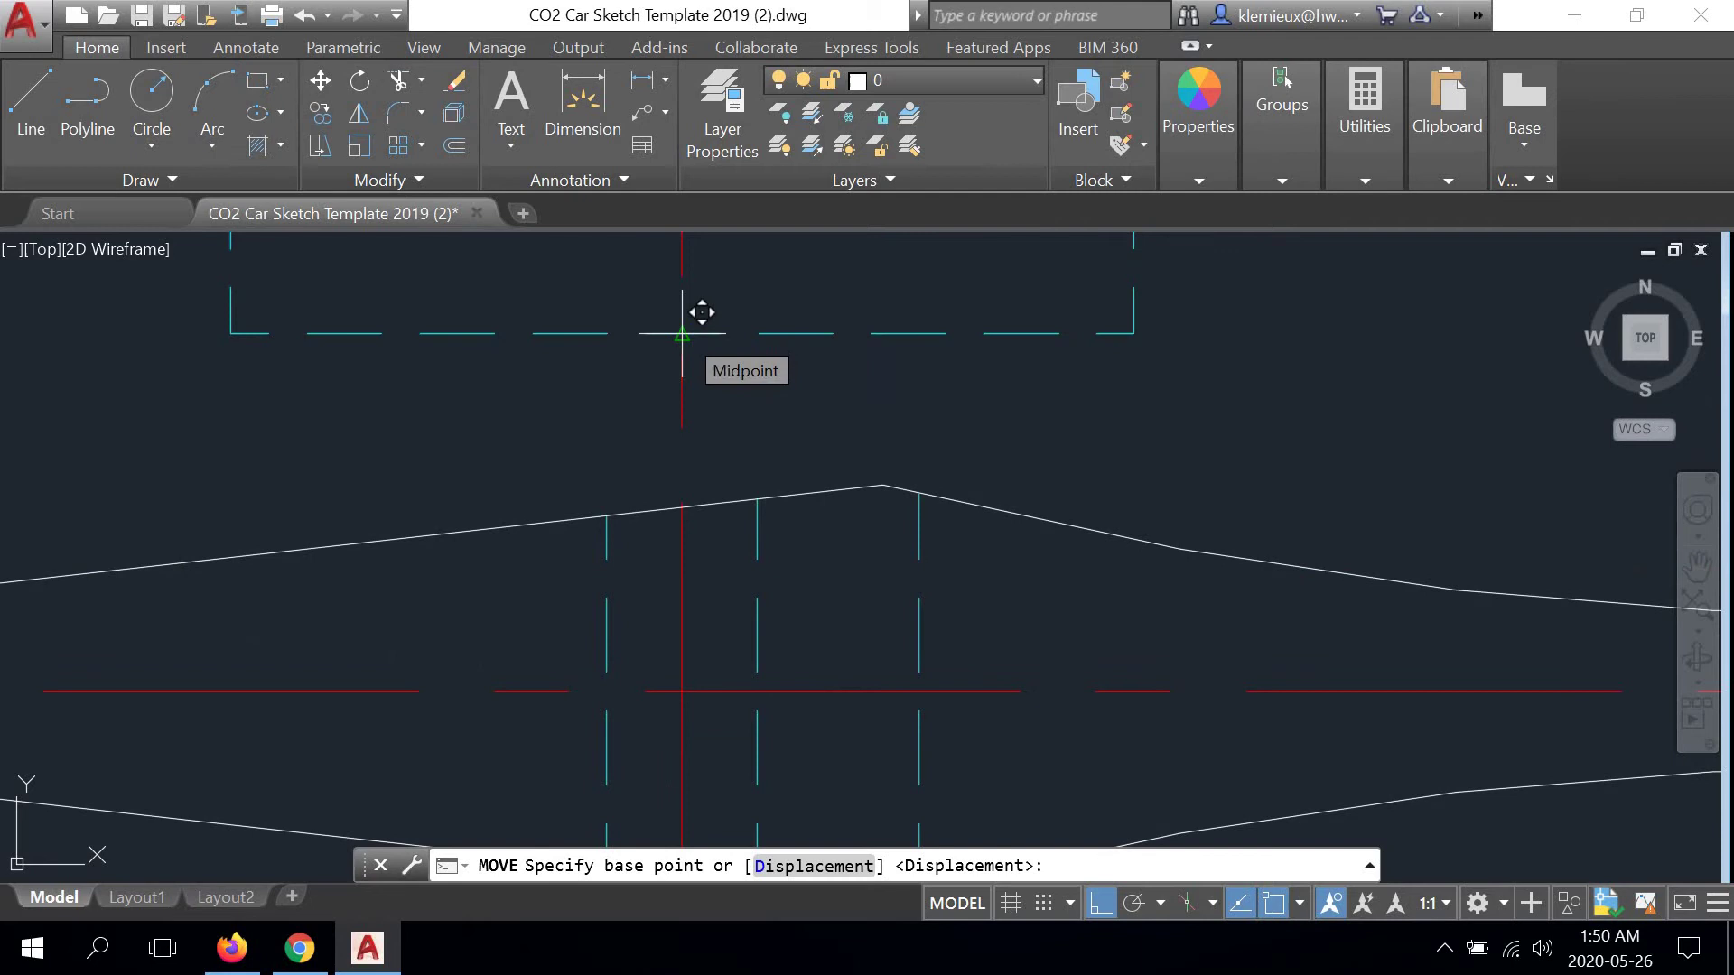
pyautogui.click(681, 334)
pyautogui.scroll(3, 698, 490)
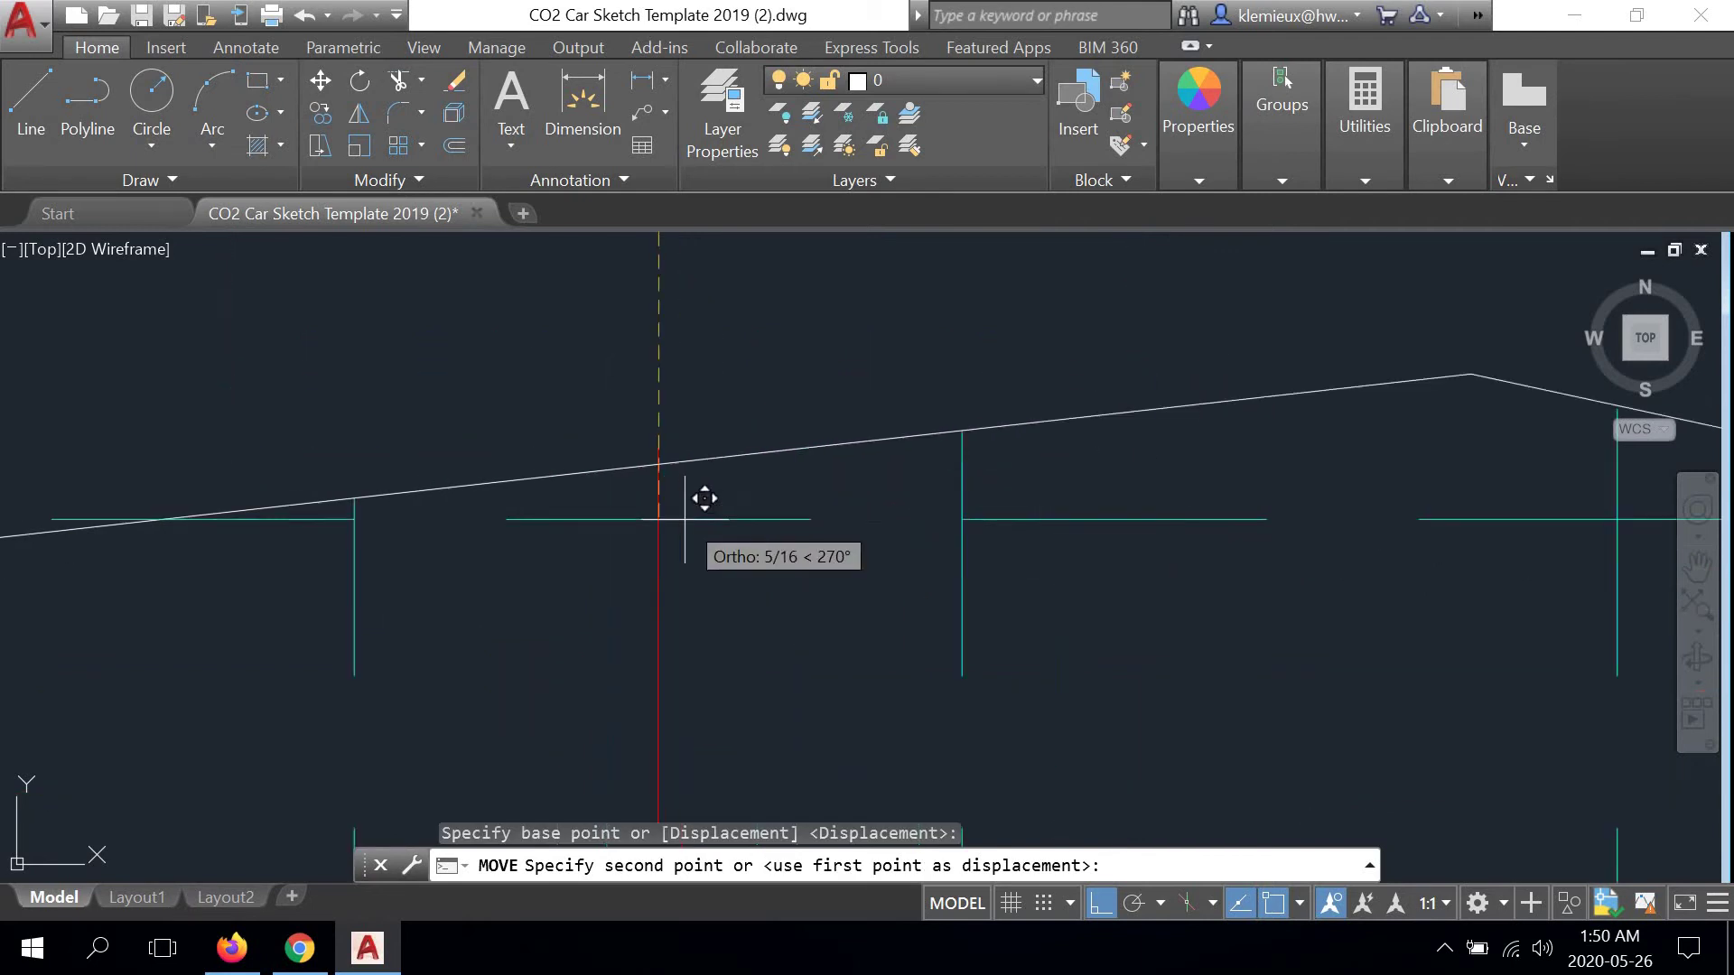
pyautogui.click(659, 463)
pyautogui.scroll(-3, 670, 484)
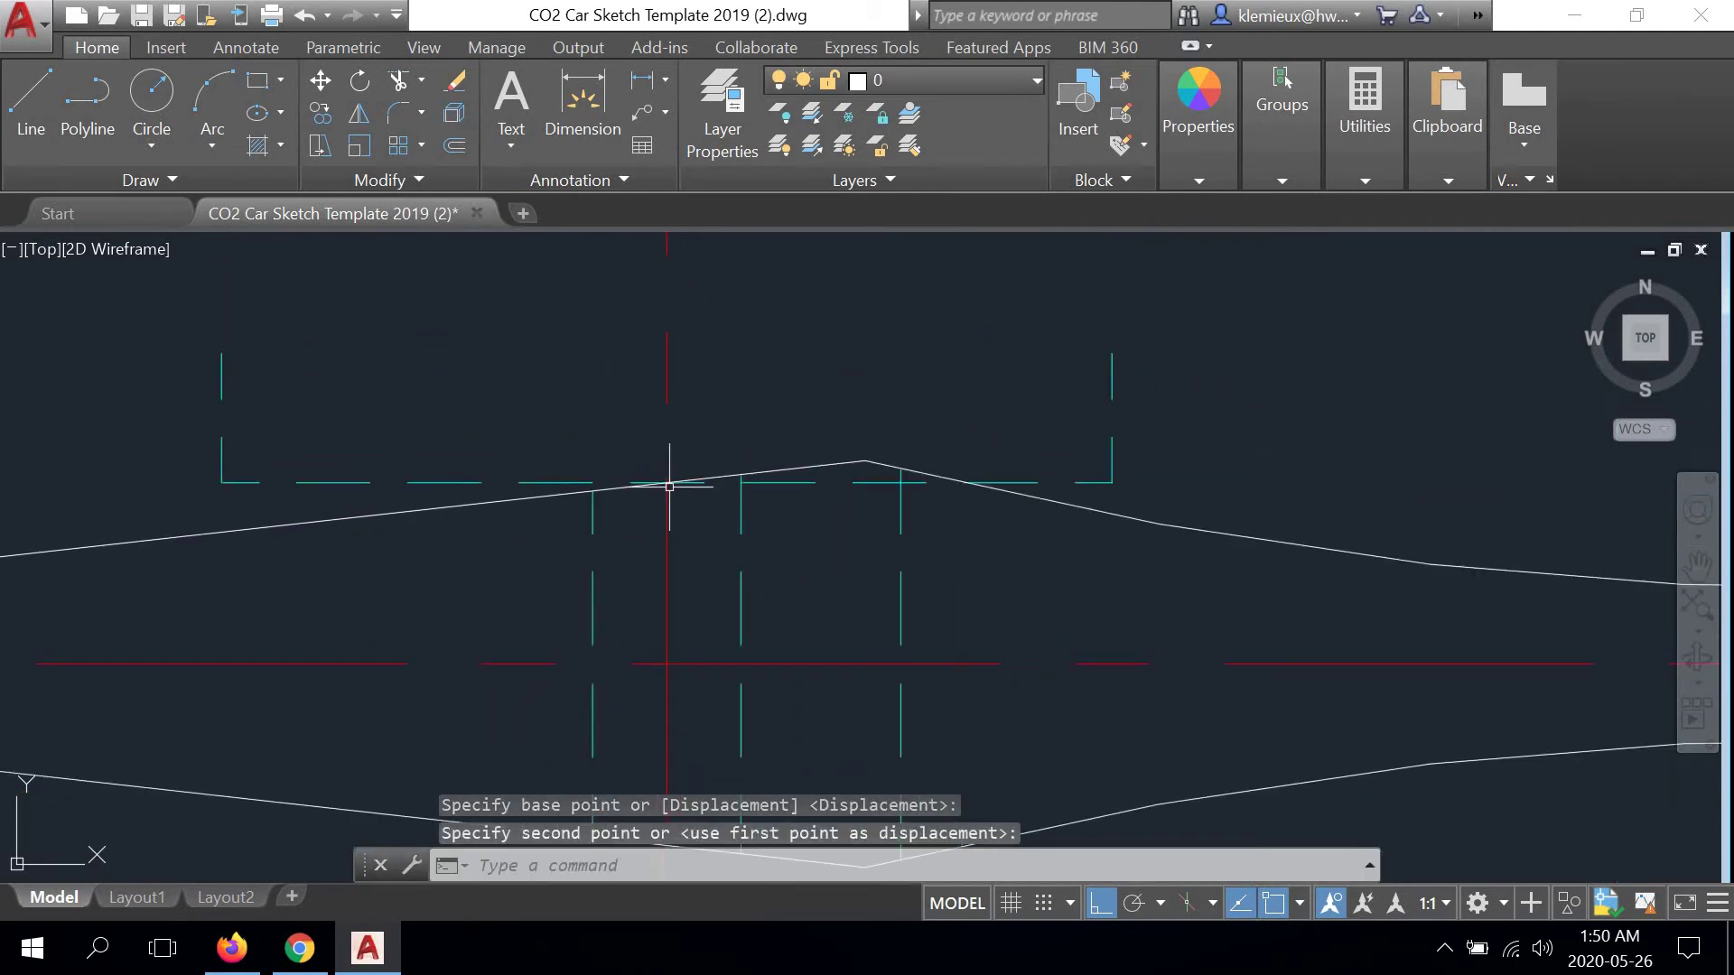
pyautogui.moveTo(677, 496); pyautogui.dragTo(689, 407, button='middle')
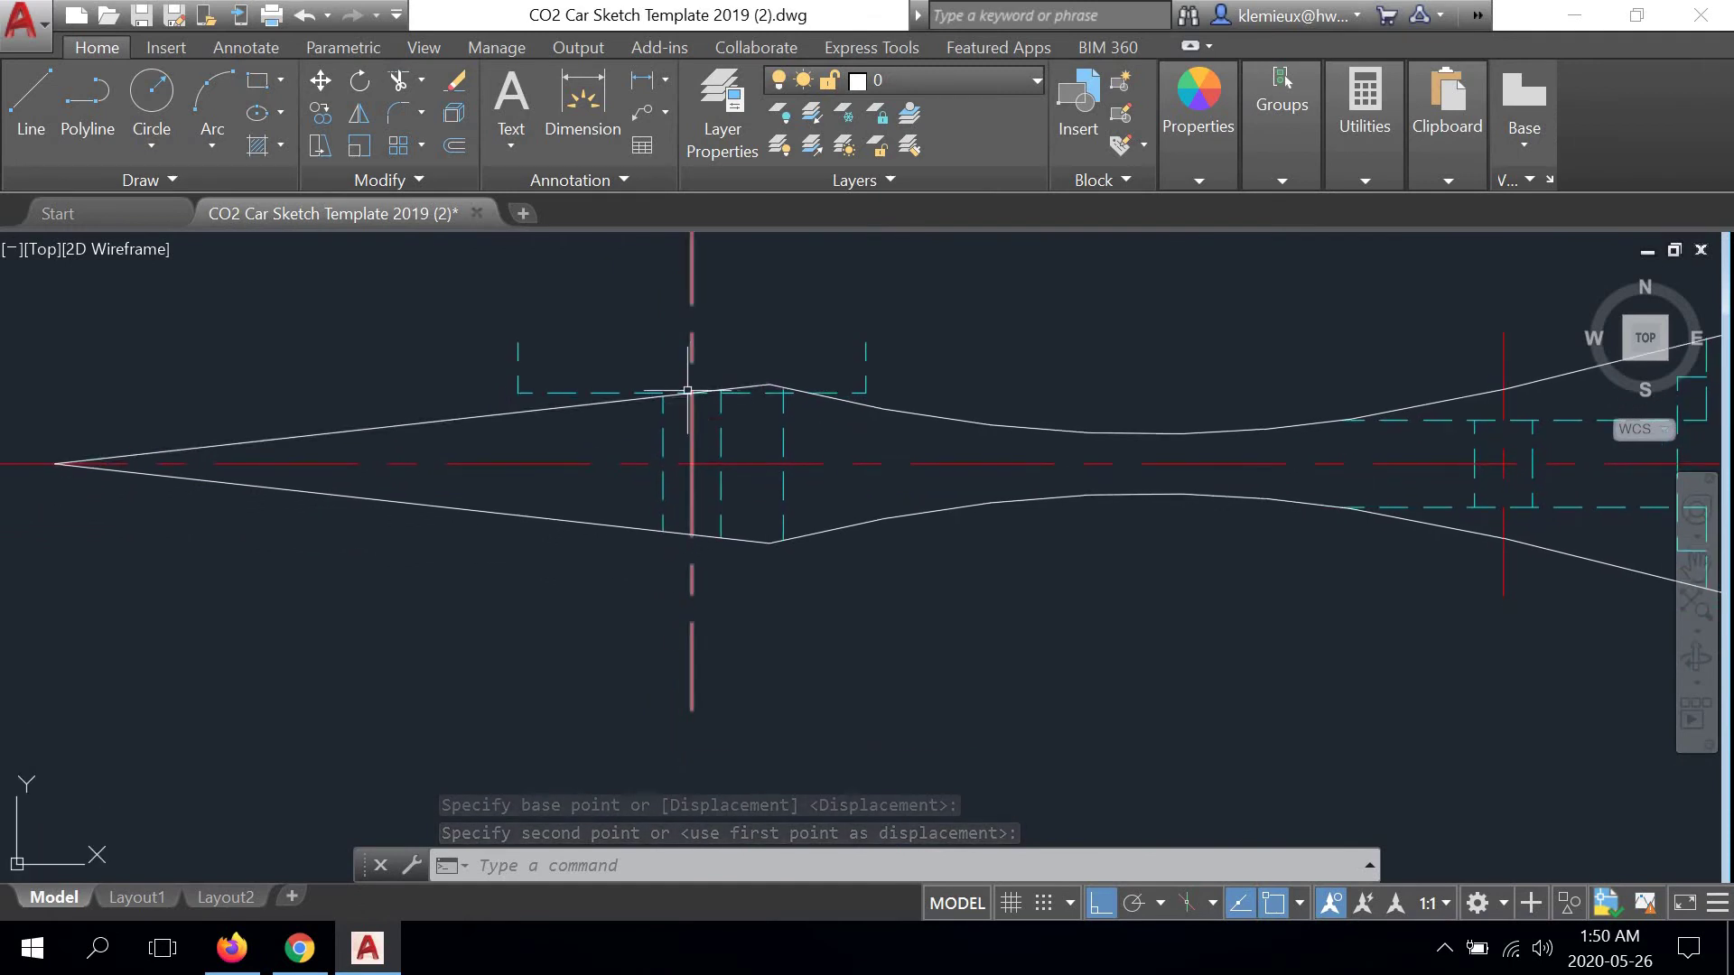
# Move the three hidden lines of the upper front-wheel recess another 1/8 straight down into the top view's body
pyautogui.scroll(3, 691, 383)
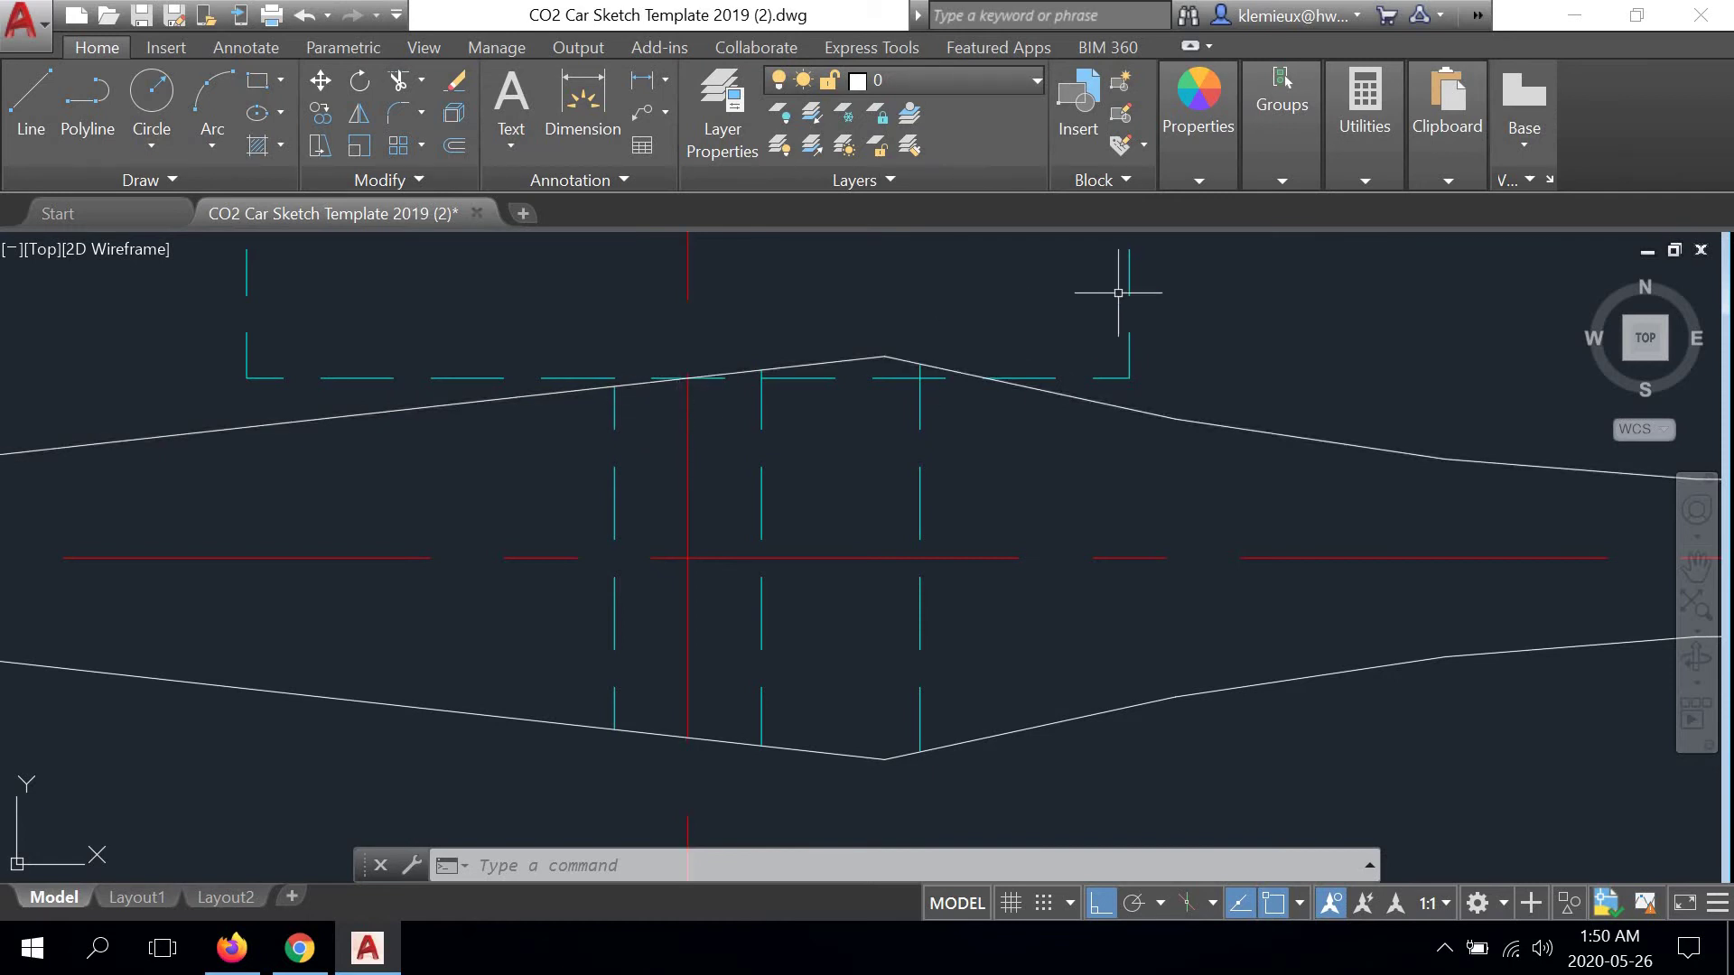
pyautogui.scroll(4, 665, 379)
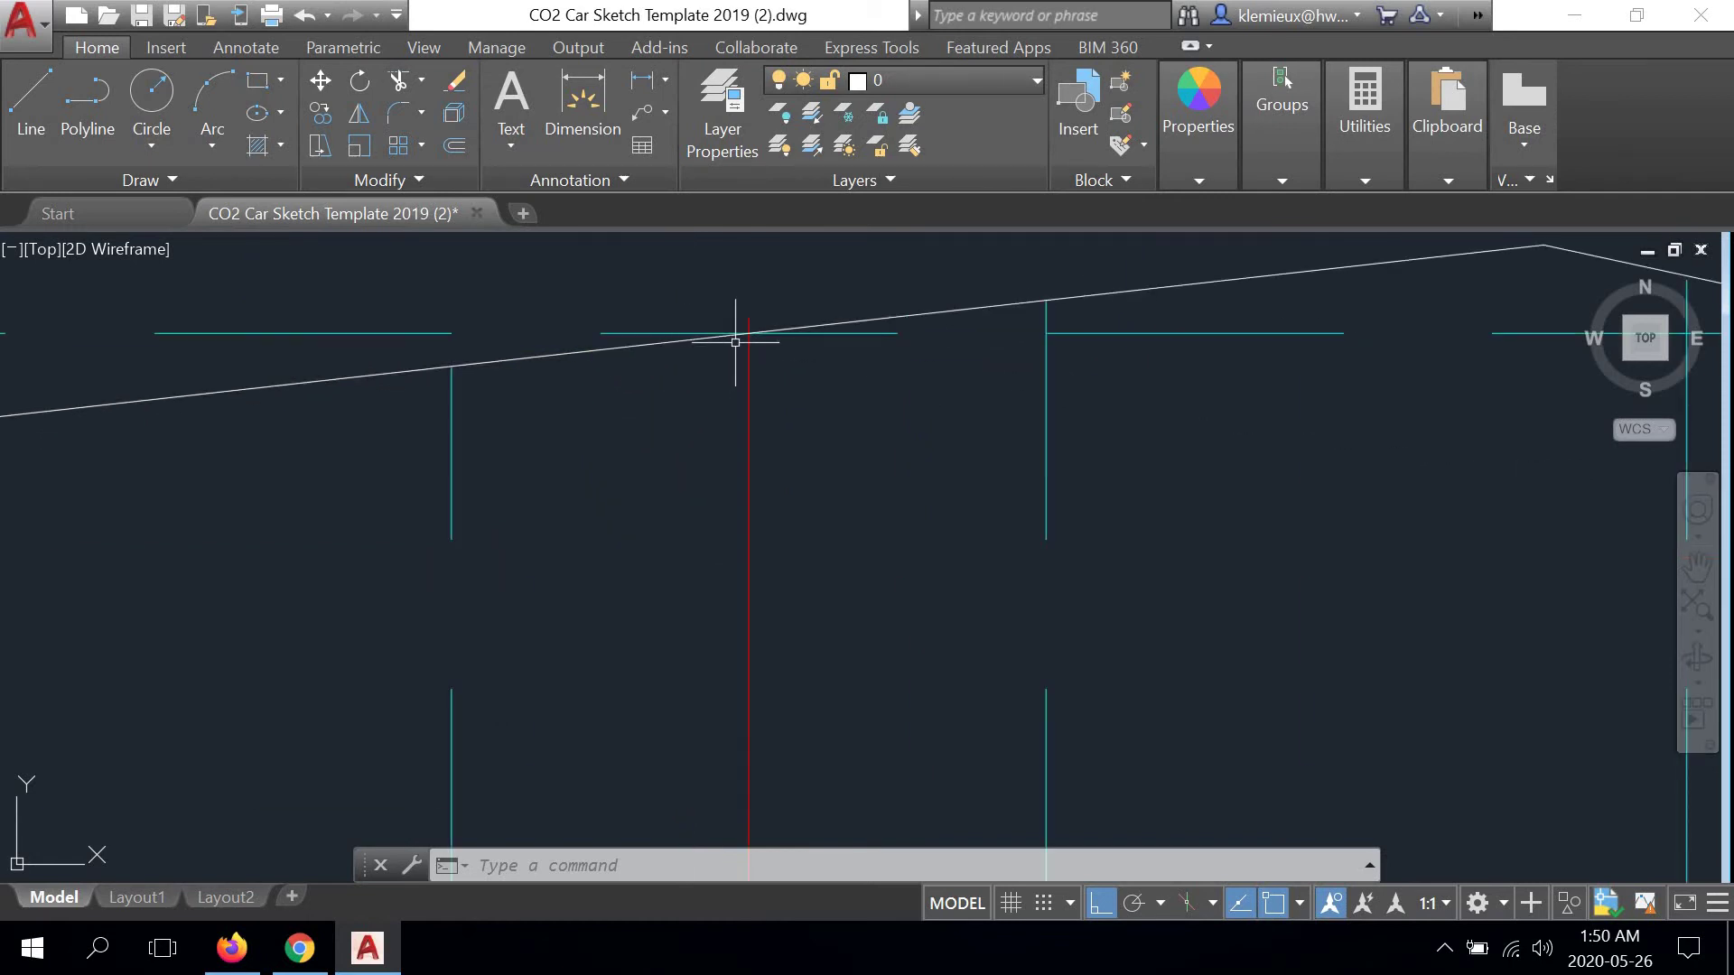
pyautogui.scroll(3, 735, 342)
pyautogui.scroll(-2, 759, 319)
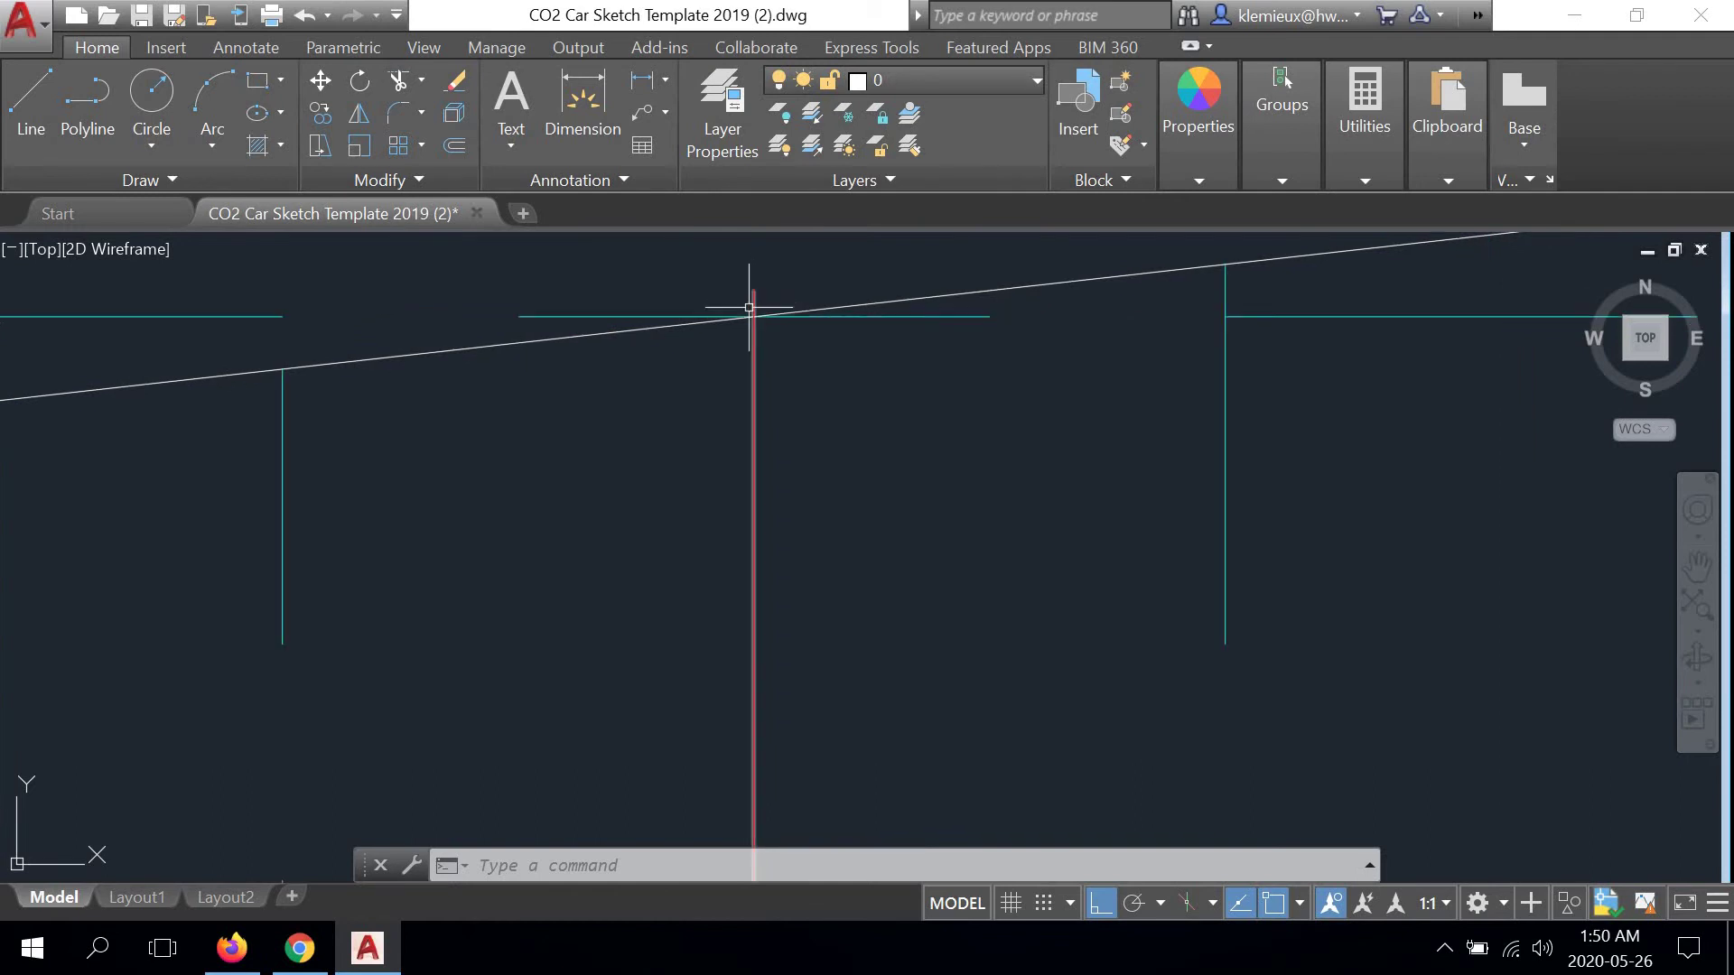
pyautogui.scroll(-5, 753, 318)
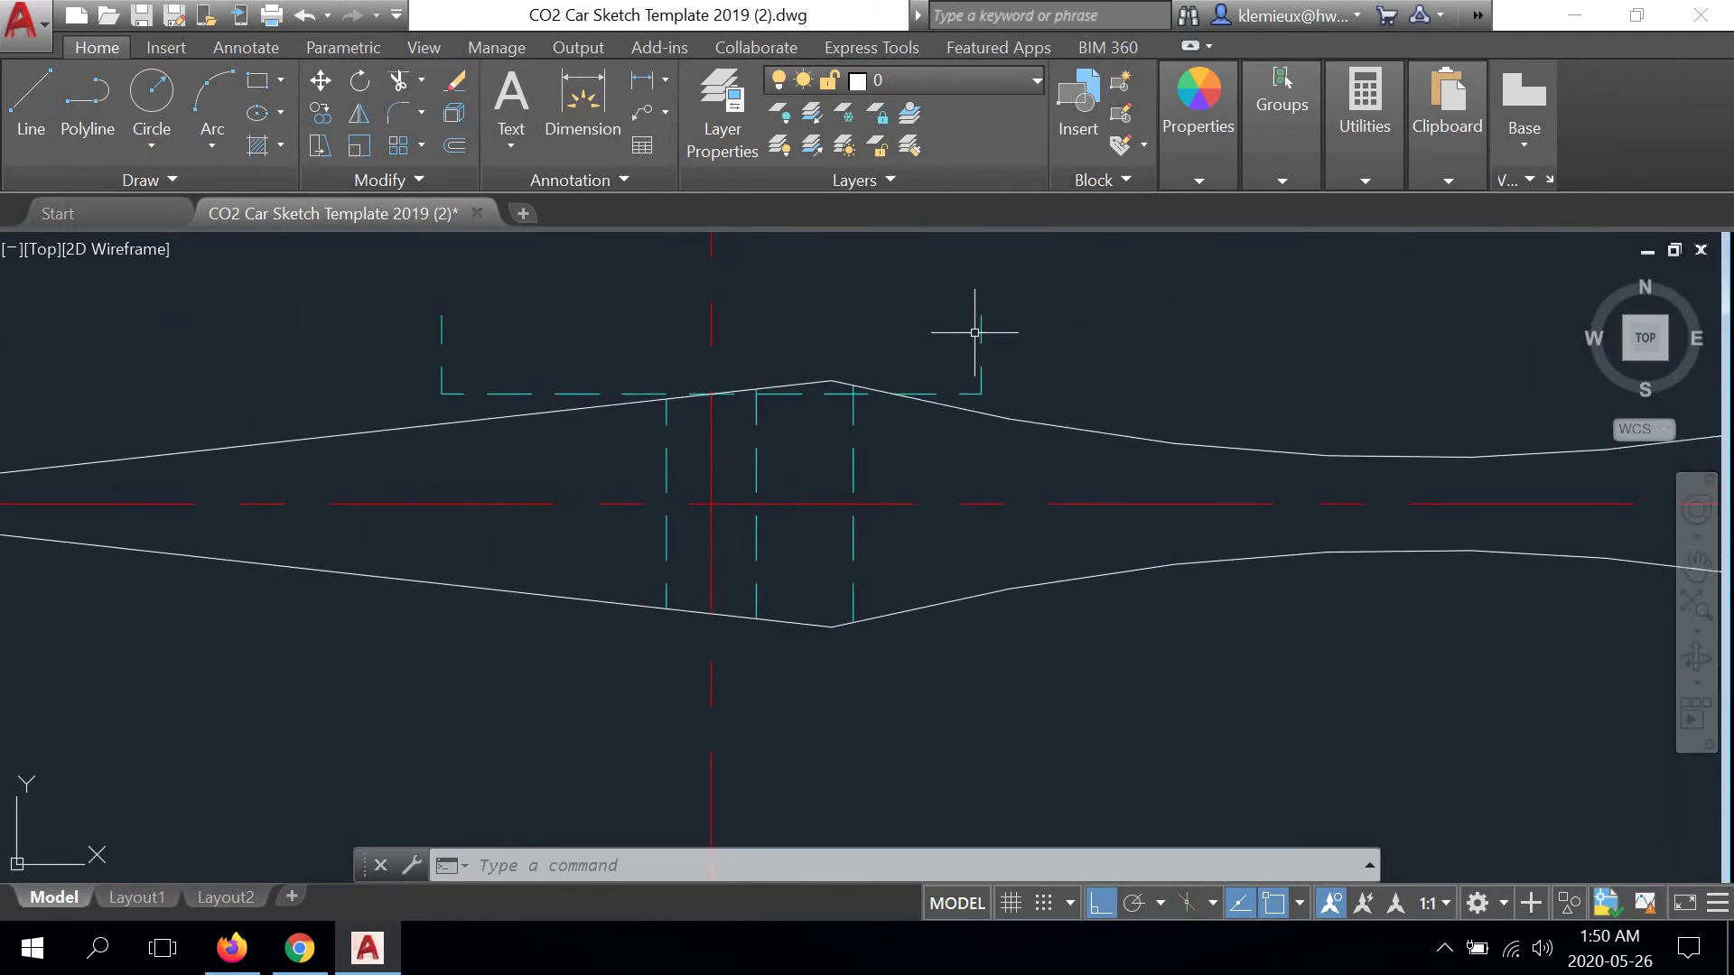
pyautogui.click(981, 350)
pyautogui.click(901, 393)
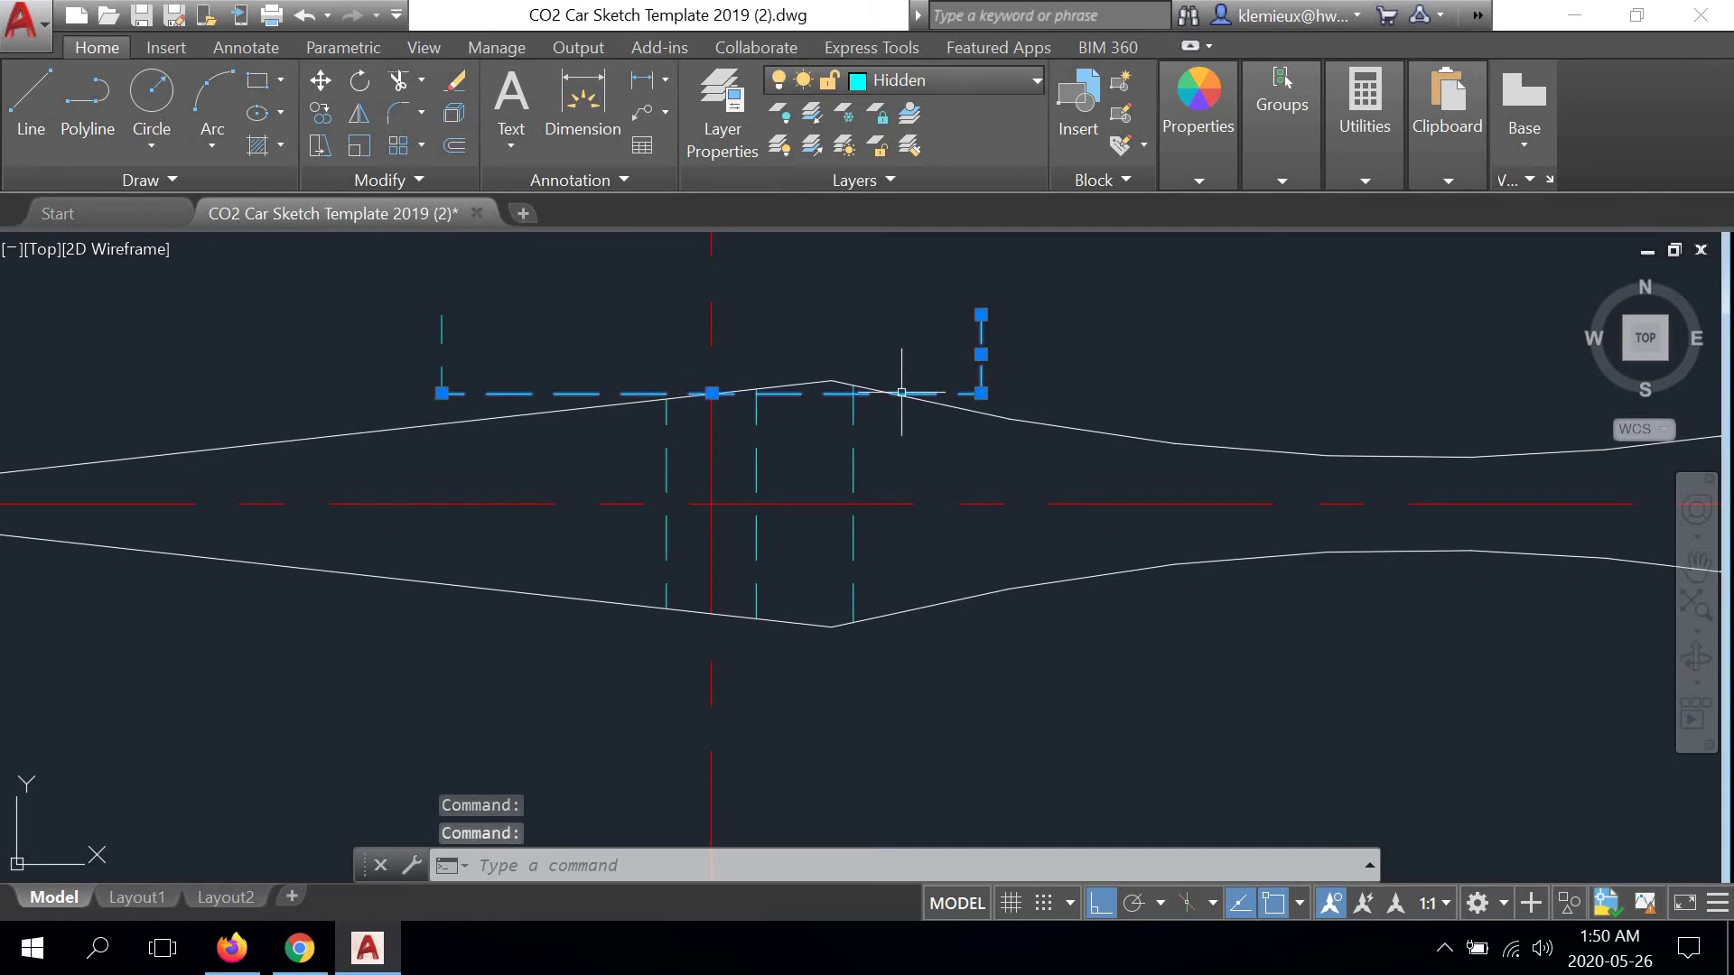
pyautogui.click(443, 319)
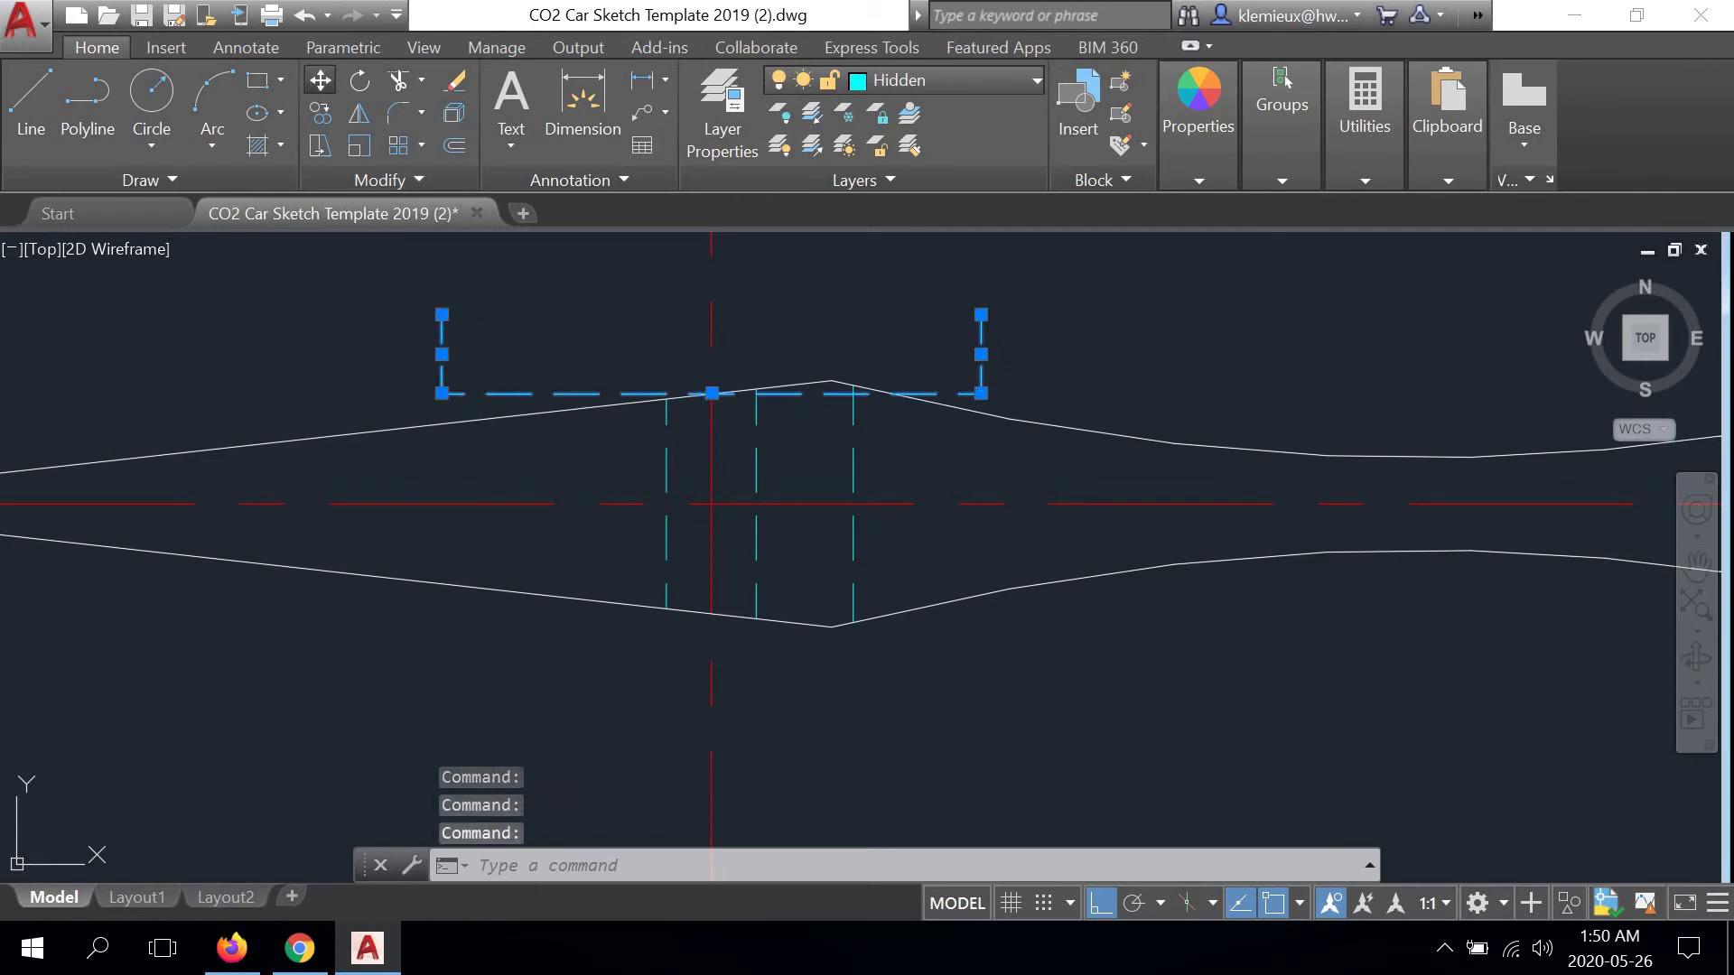
pyautogui.click(319, 80)
pyautogui.scroll(2, 691, 388)
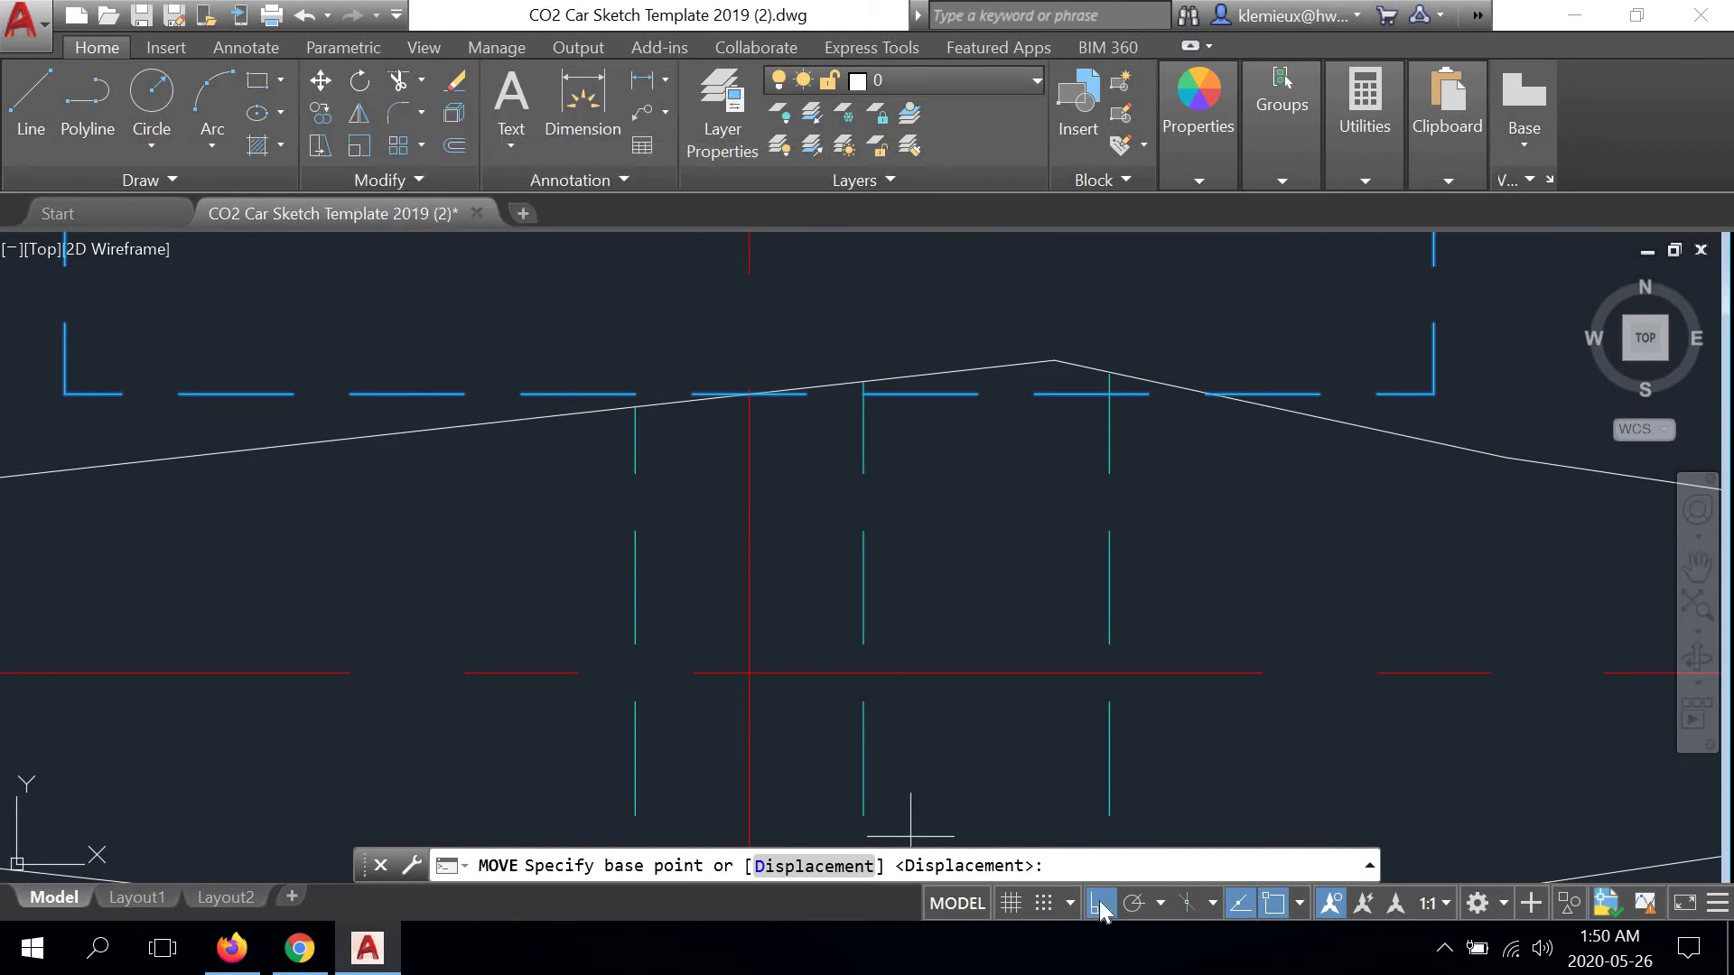
pyautogui.click(750, 394)
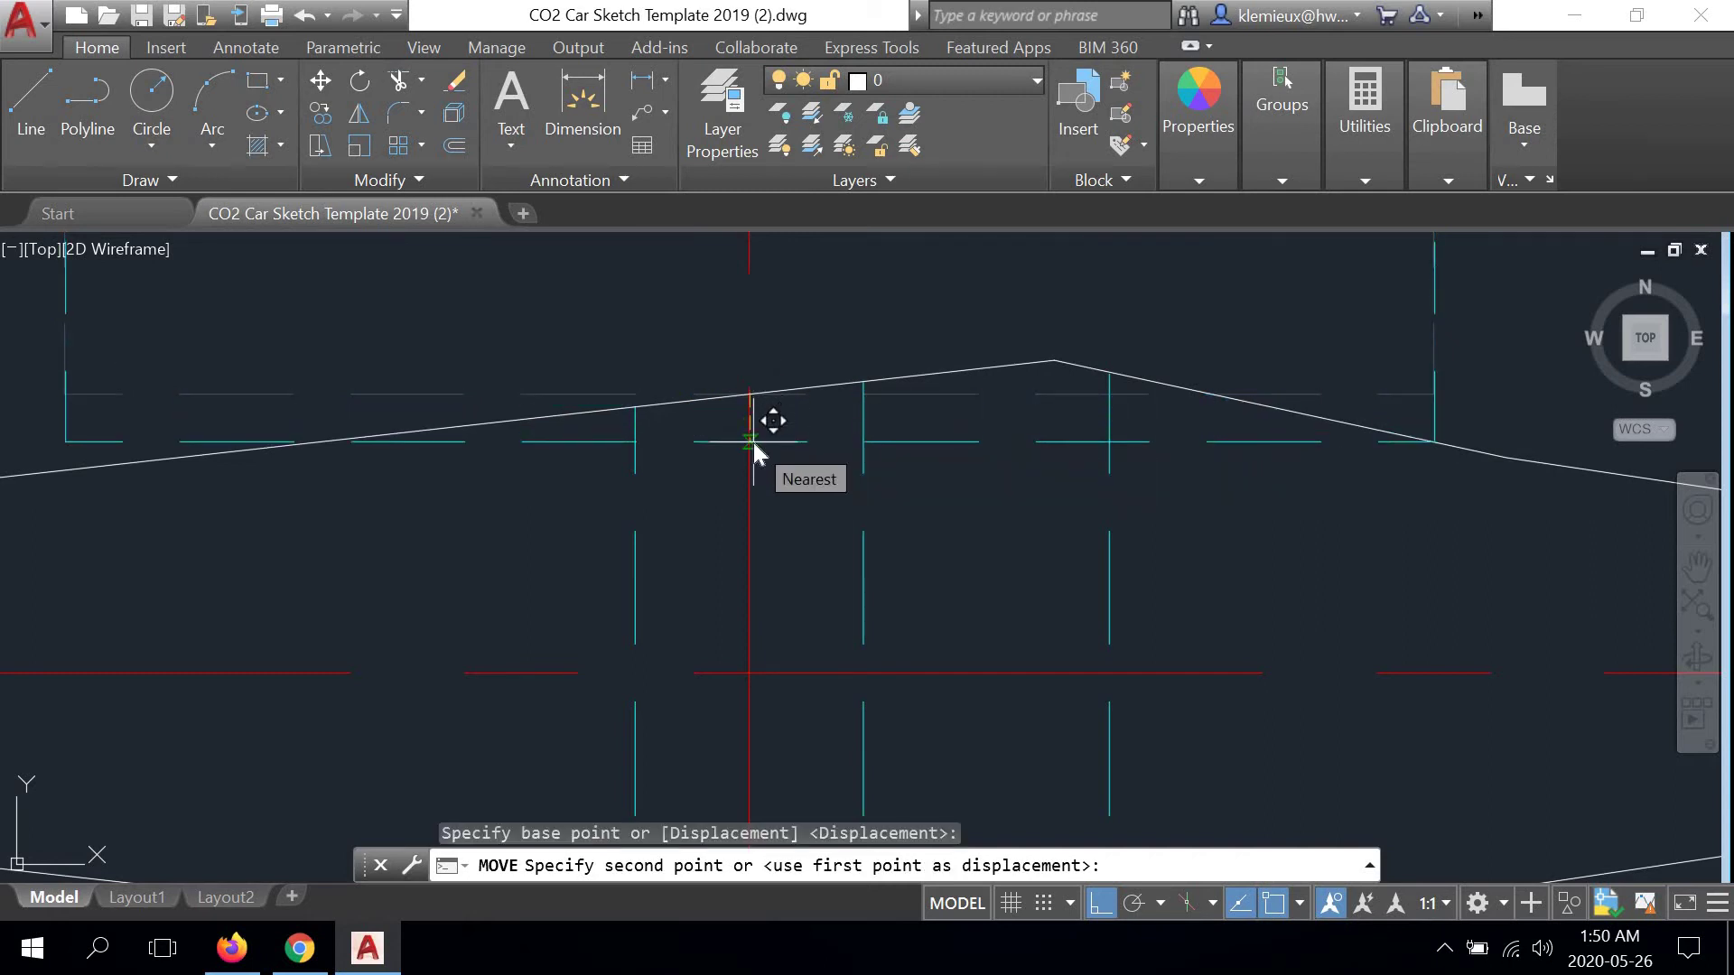
pyautogui.write('1')
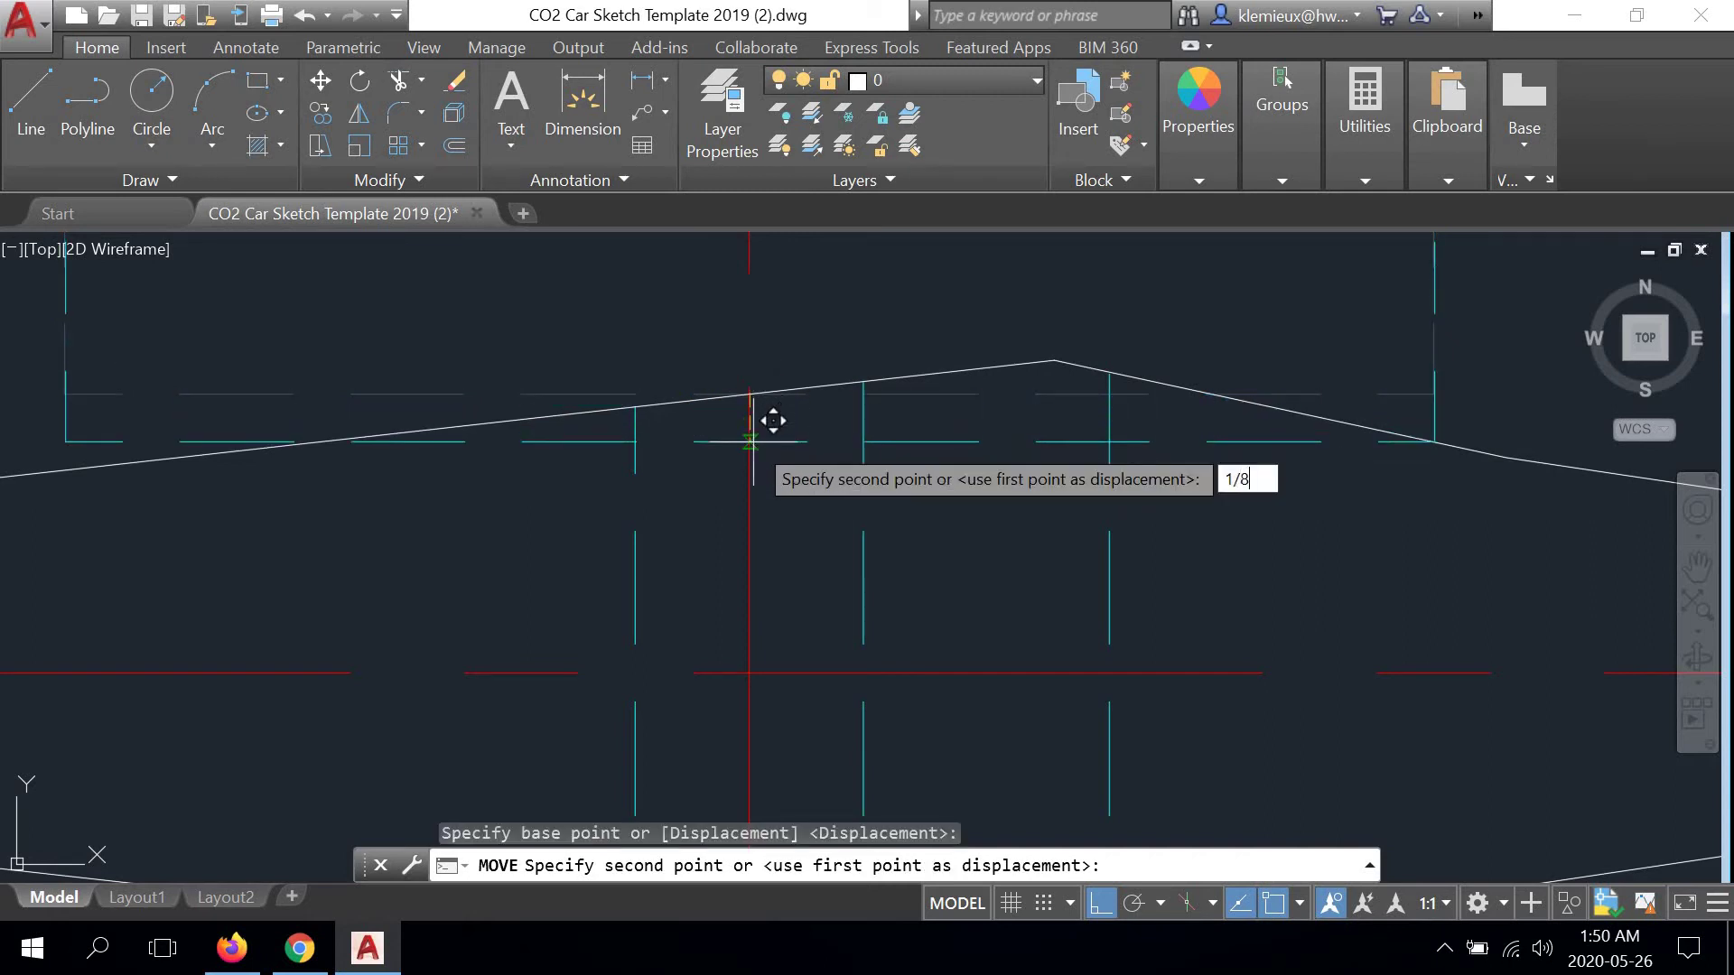
pyautogui.write('/8')
pyautogui.press('Return')
pyautogui.scroll(-4, 753, 441)
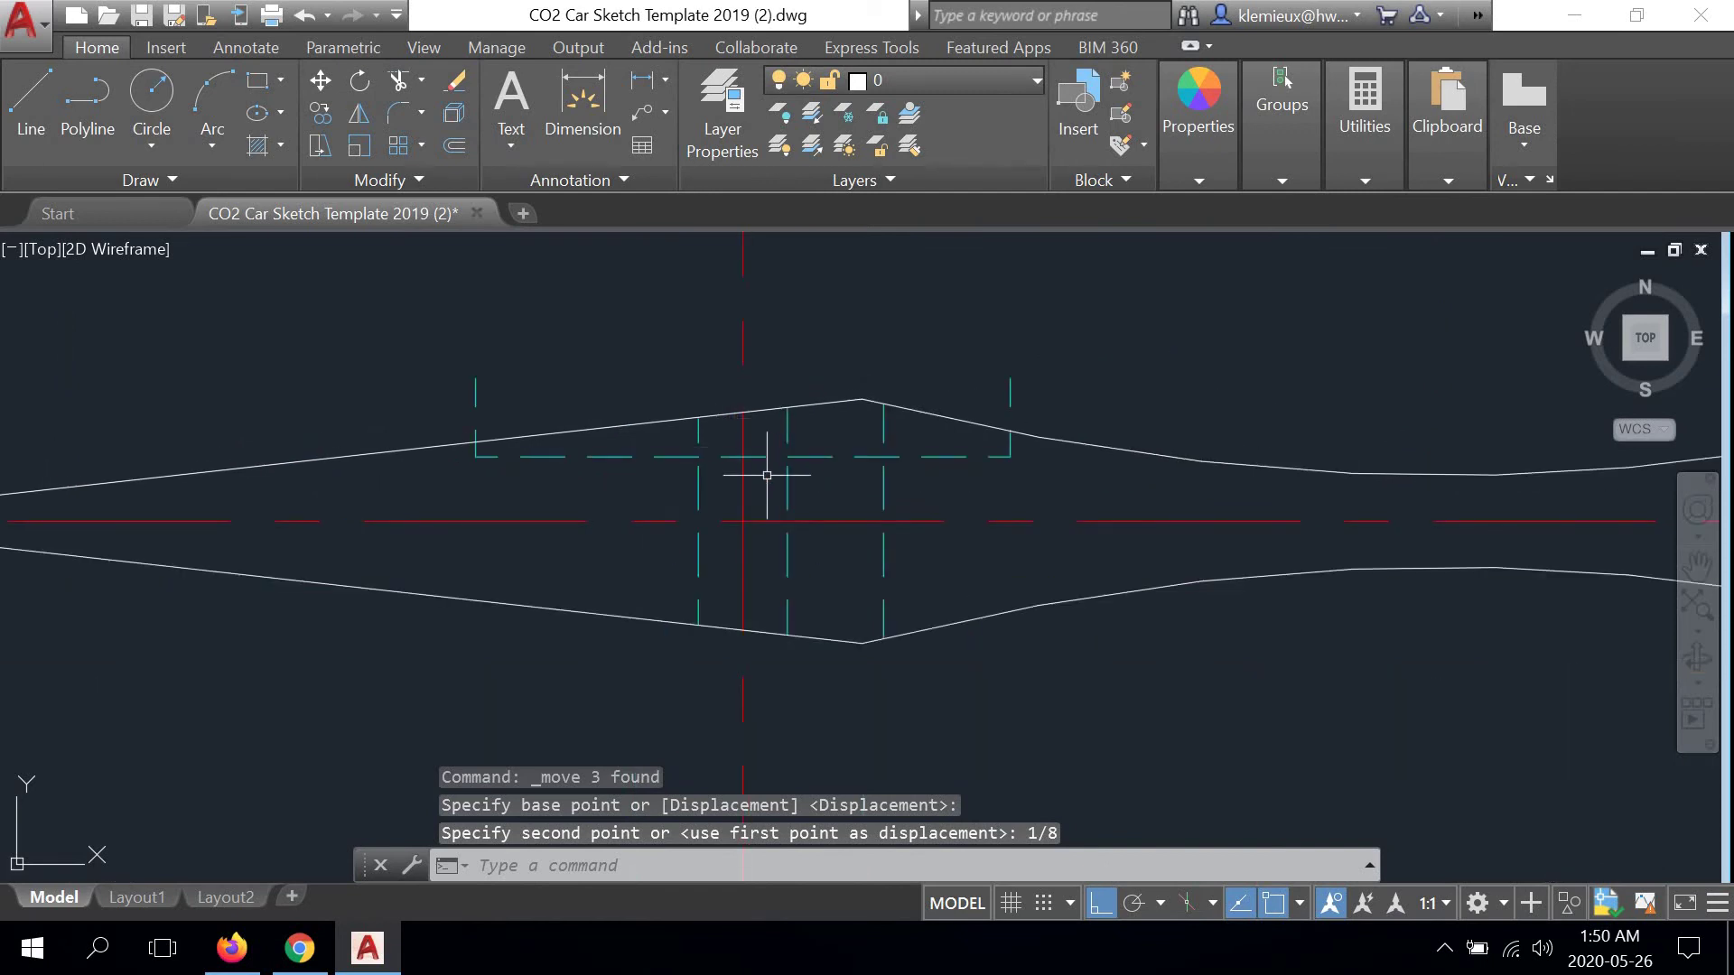
pyautogui.moveTo(767, 475); pyautogui.dragTo(755, 435, button='middle')
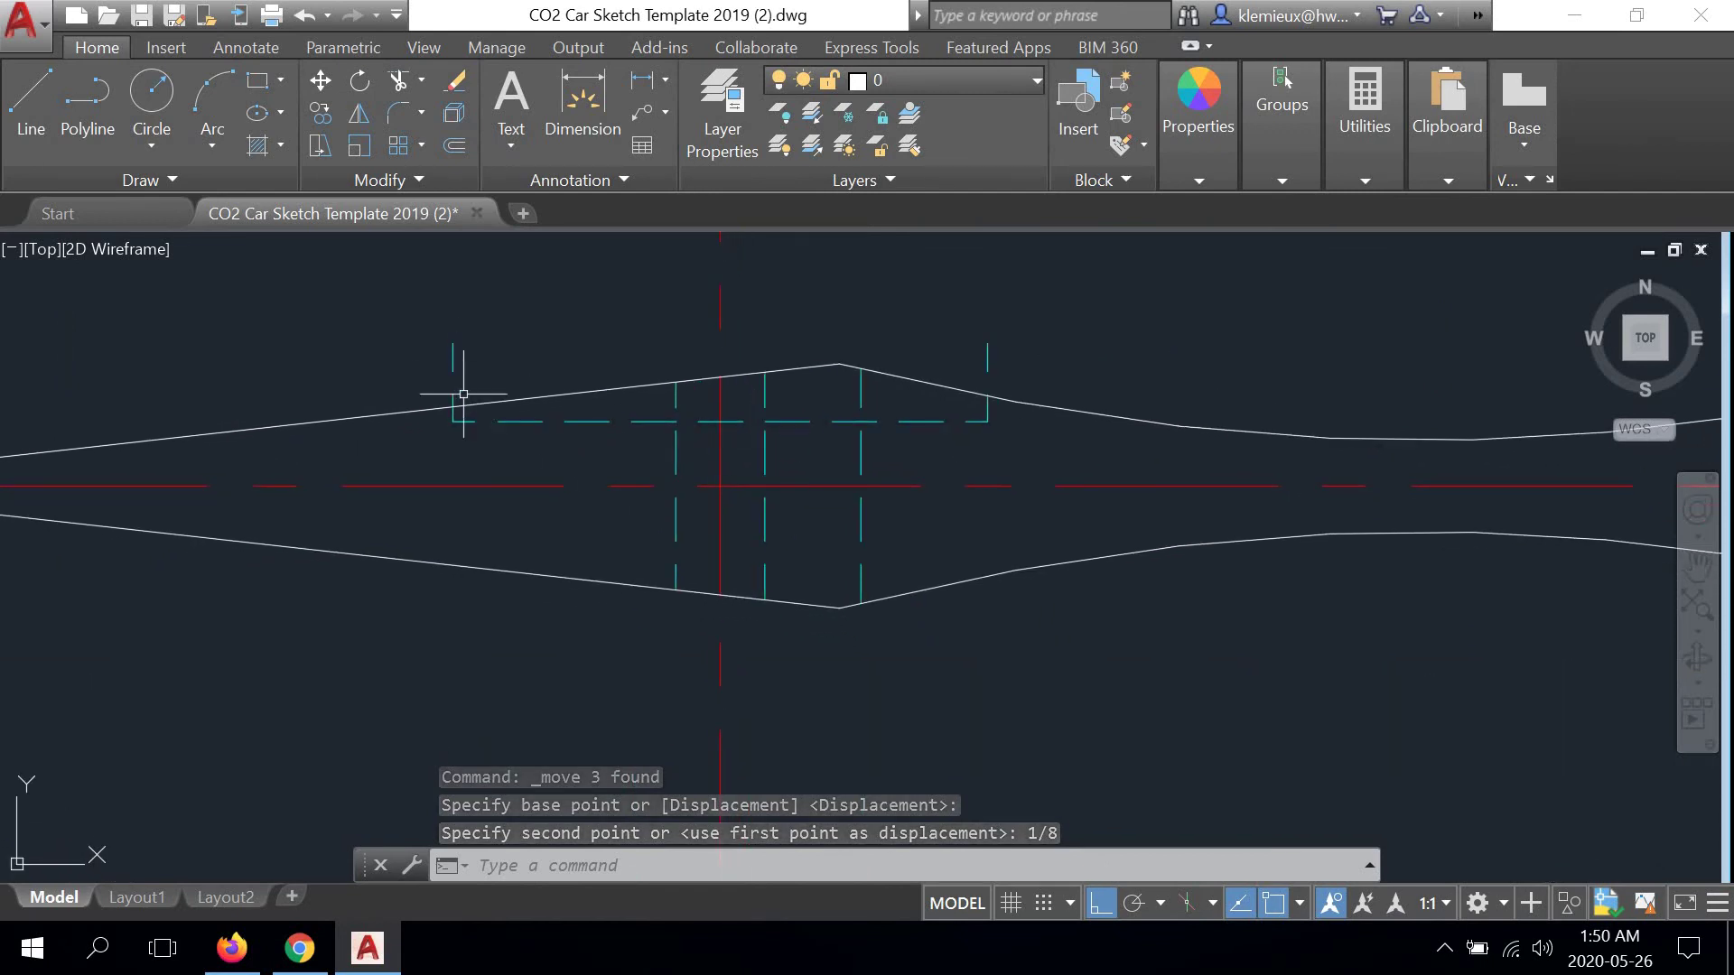
pyautogui.scroll(2, 462, 383)
pyautogui.scroll(2, 439, 418)
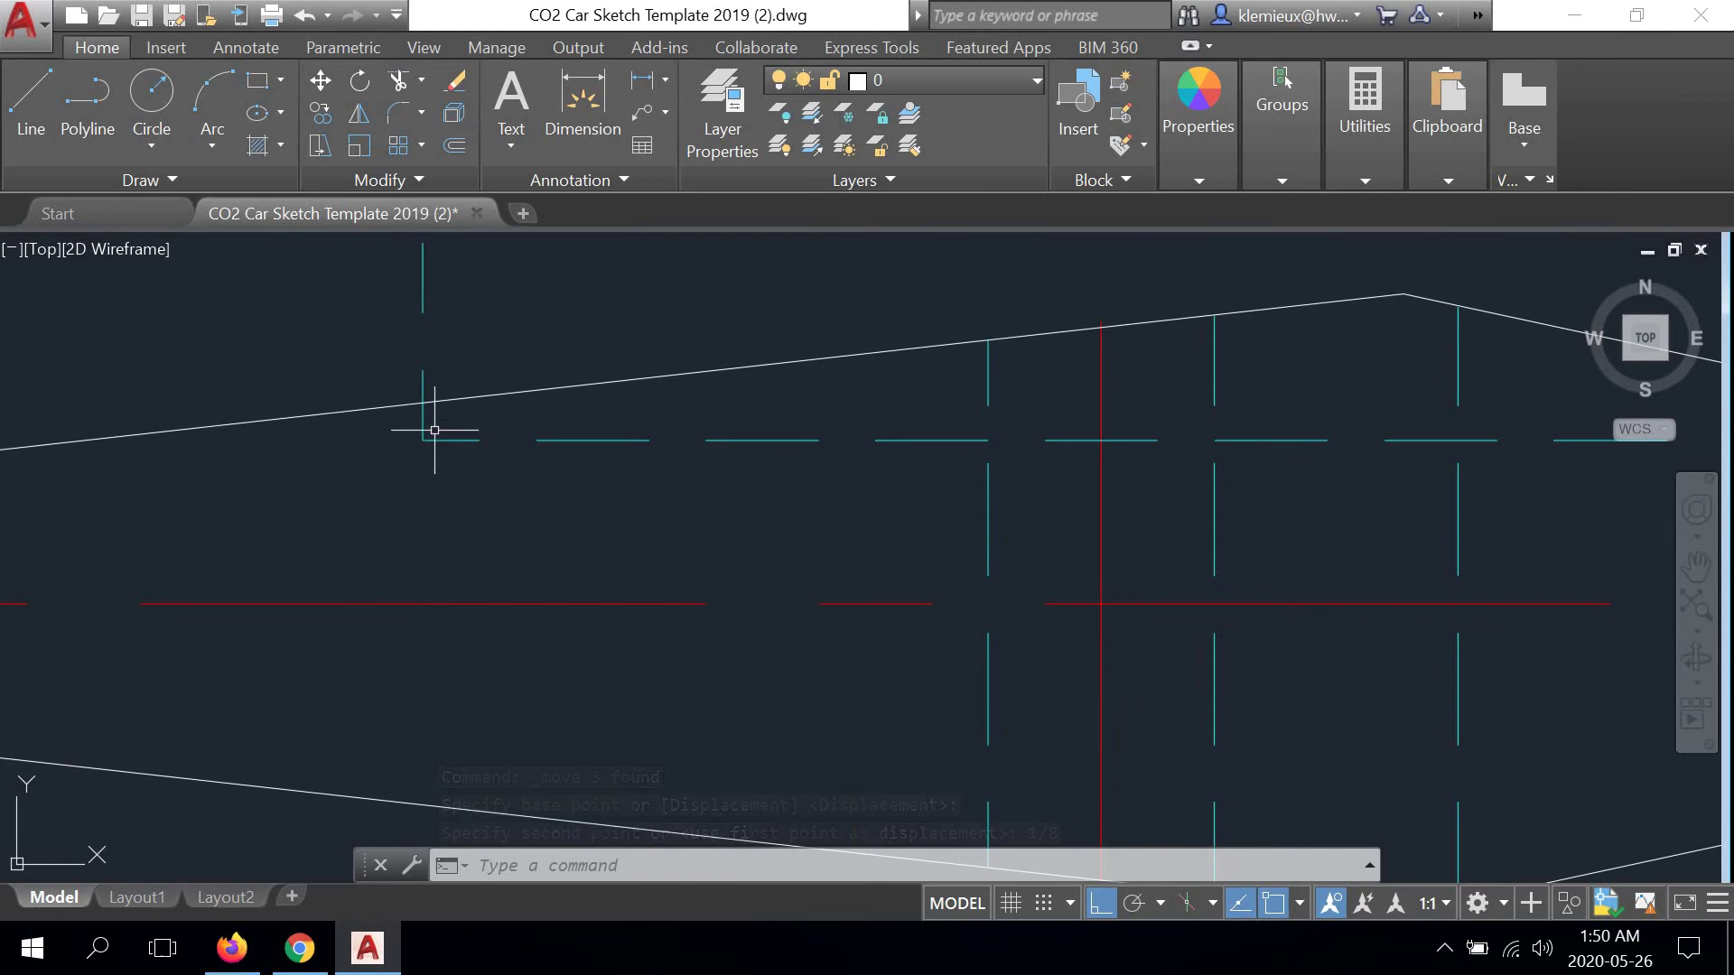
pyautogui.scroll(-2, 424, 382)
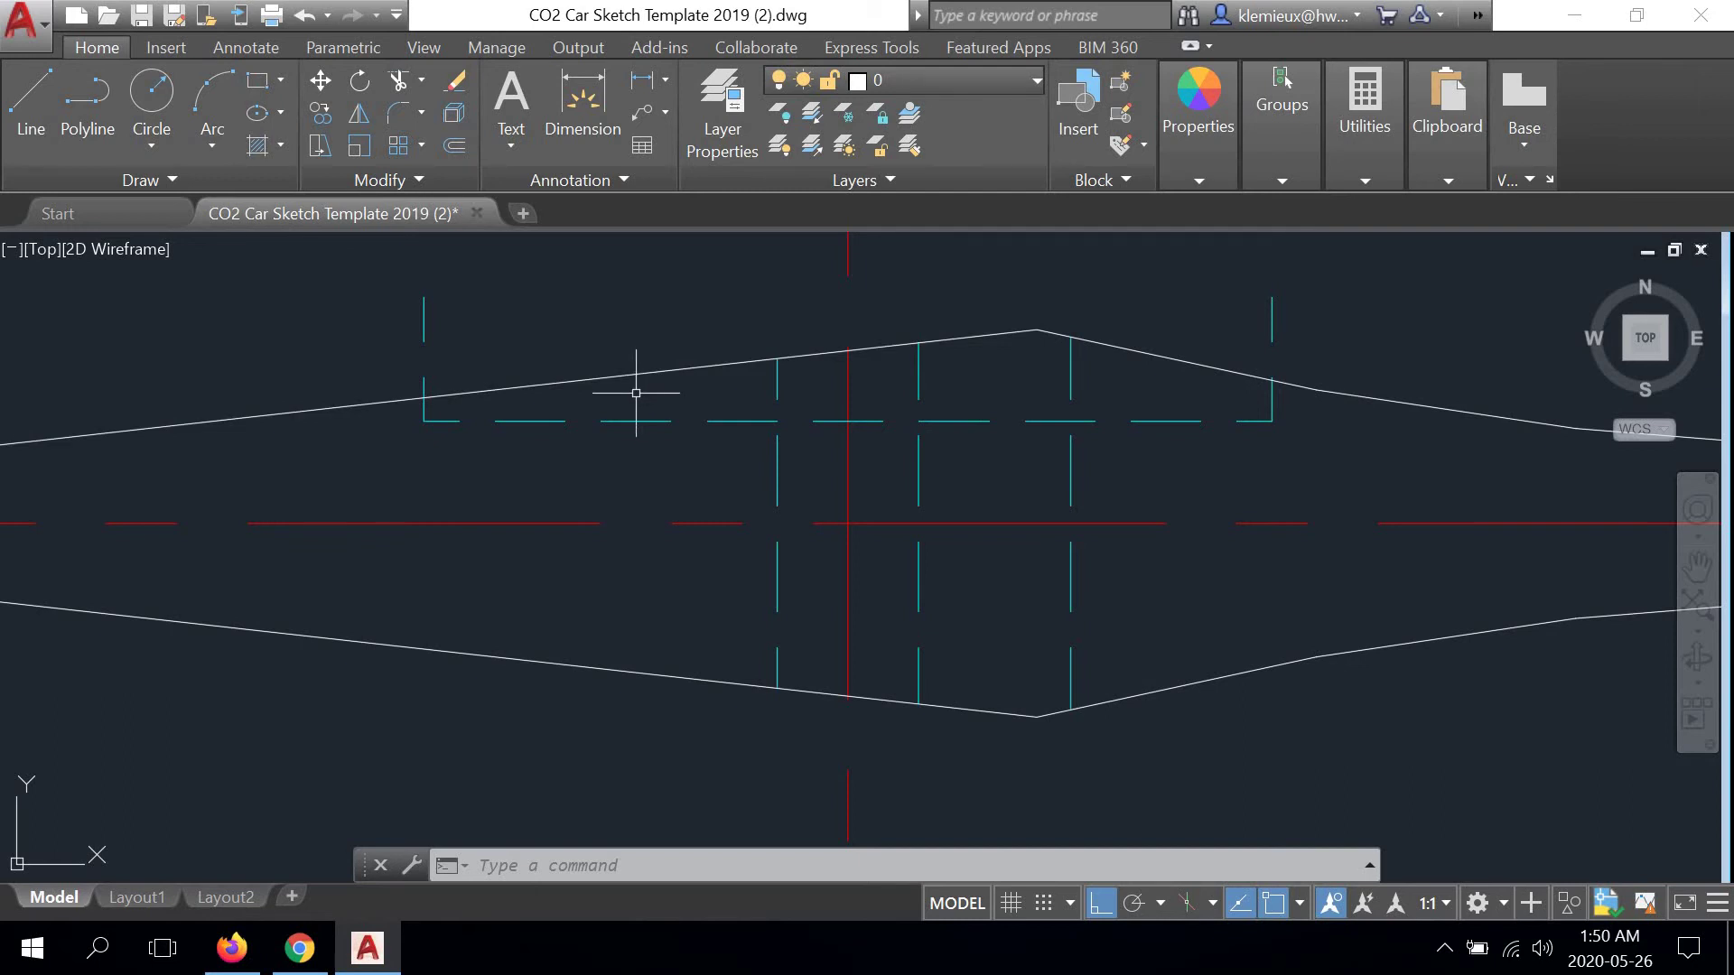
pyautogui.scroll(-2, 636, 393)
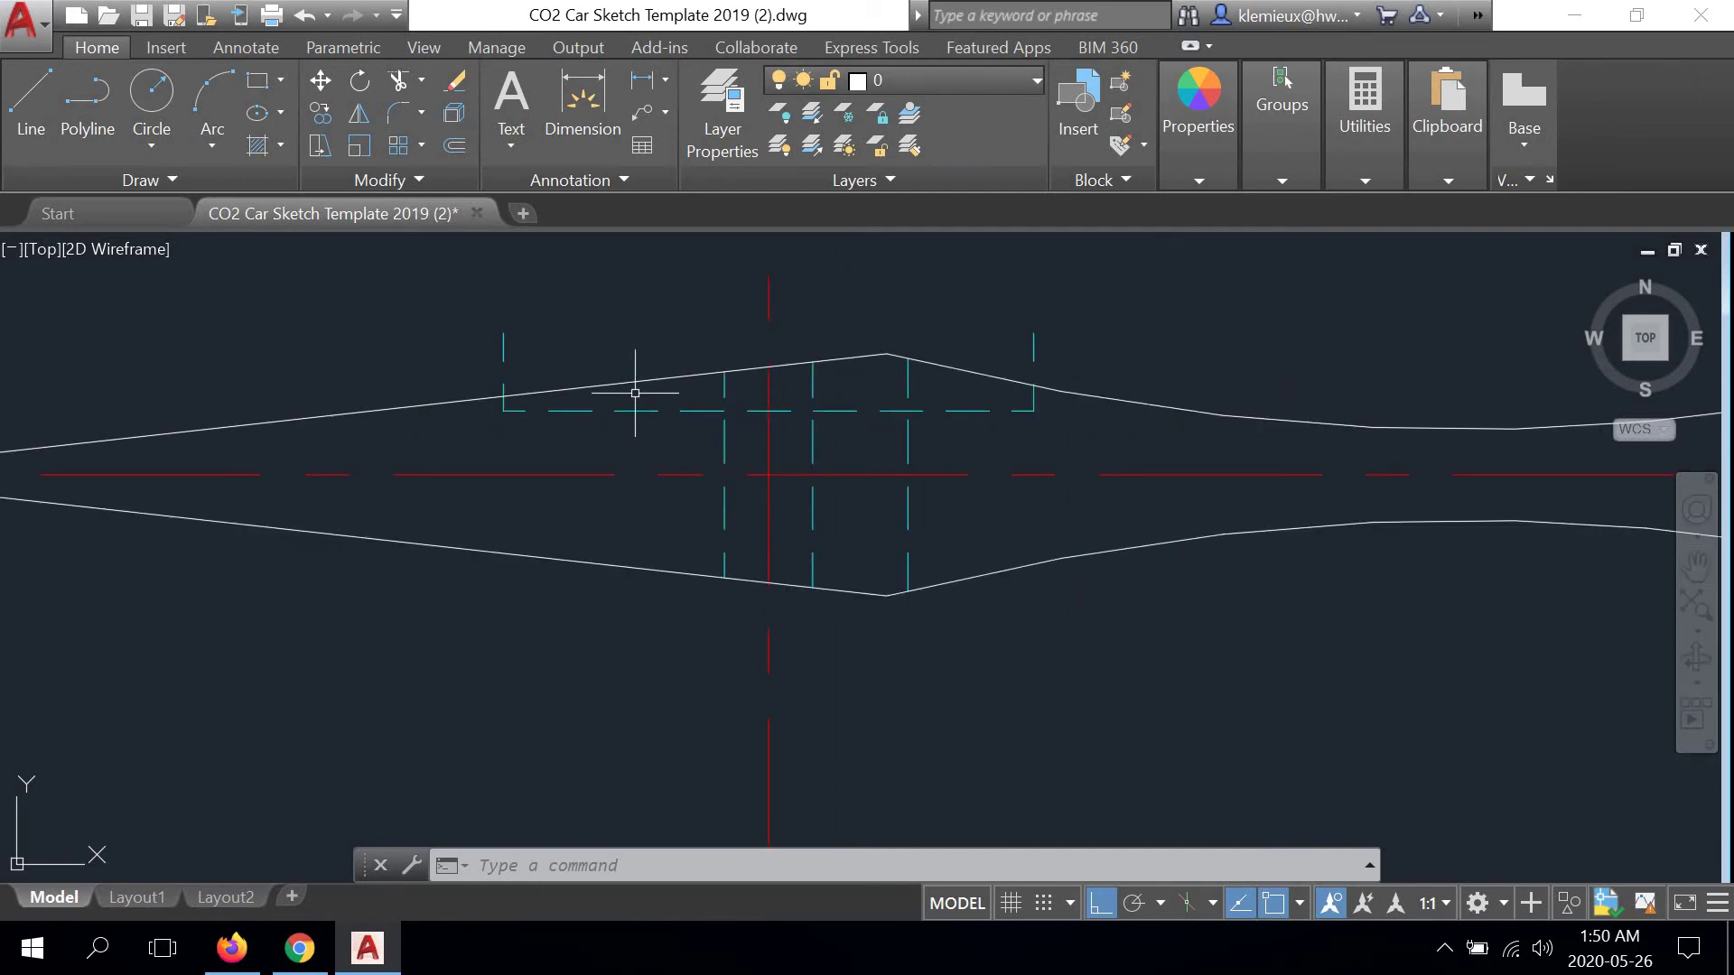
# Trim the front end line of the top view's front-wheel recess above the body, using the nose section's upper edge as cutting edge
pyautogui.scroll(-4, 635, 393)
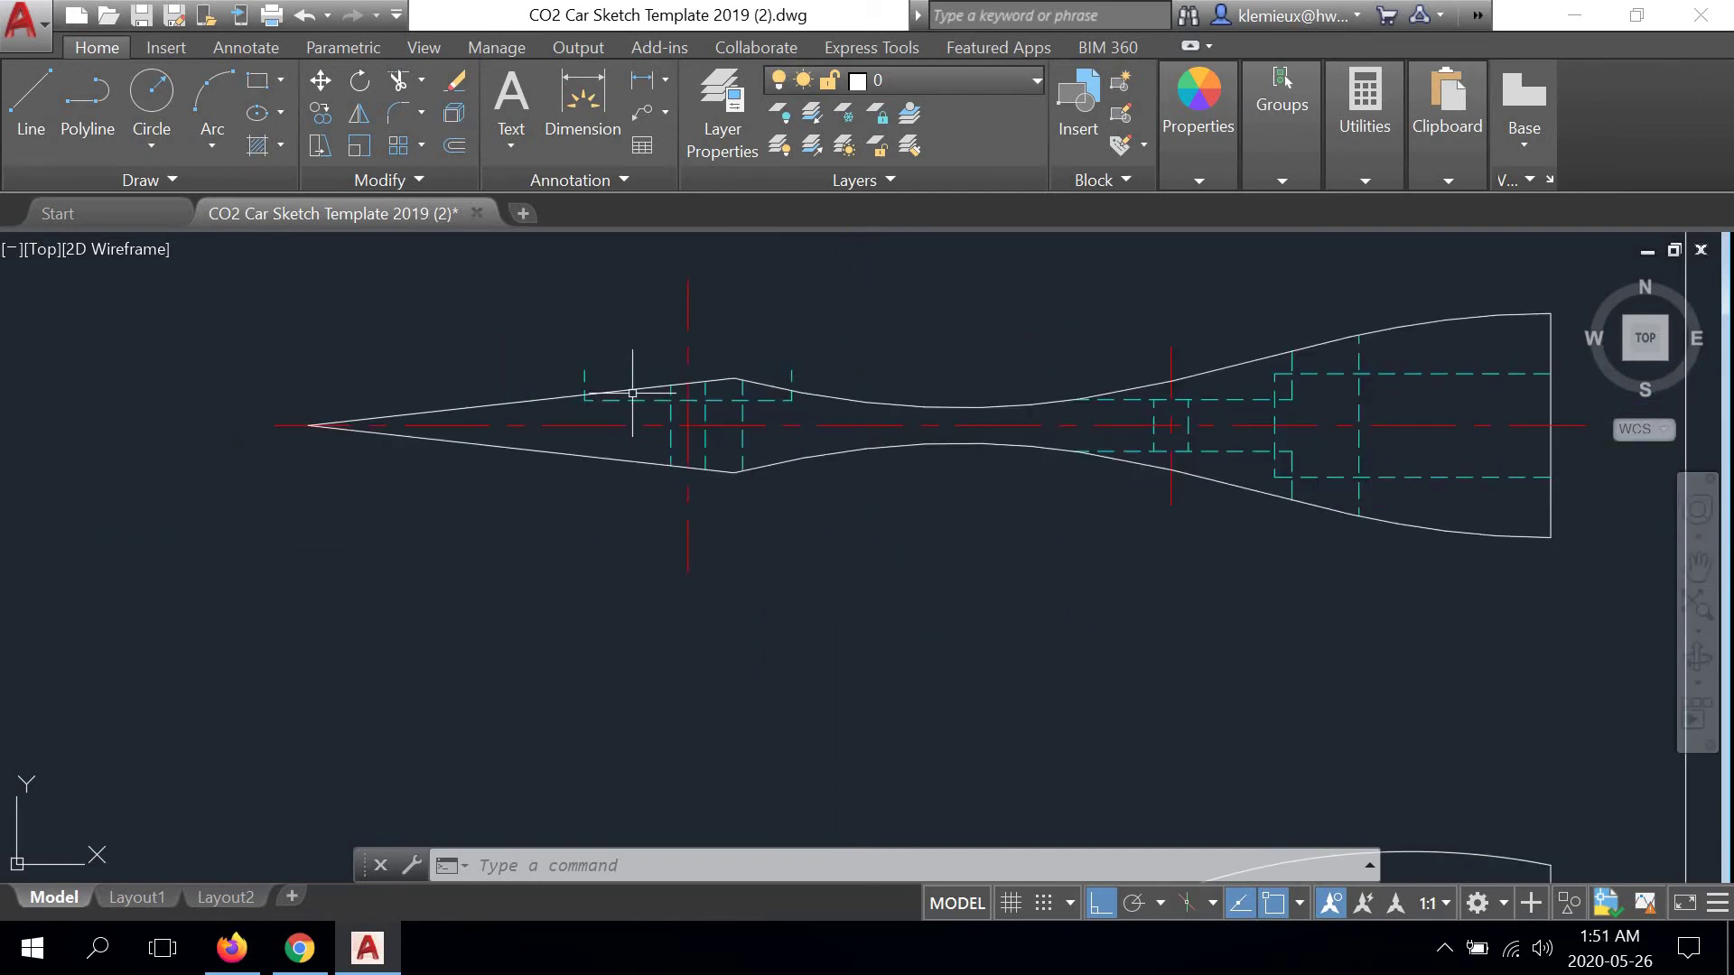
pyautogui.scroll(4, 603, 387)
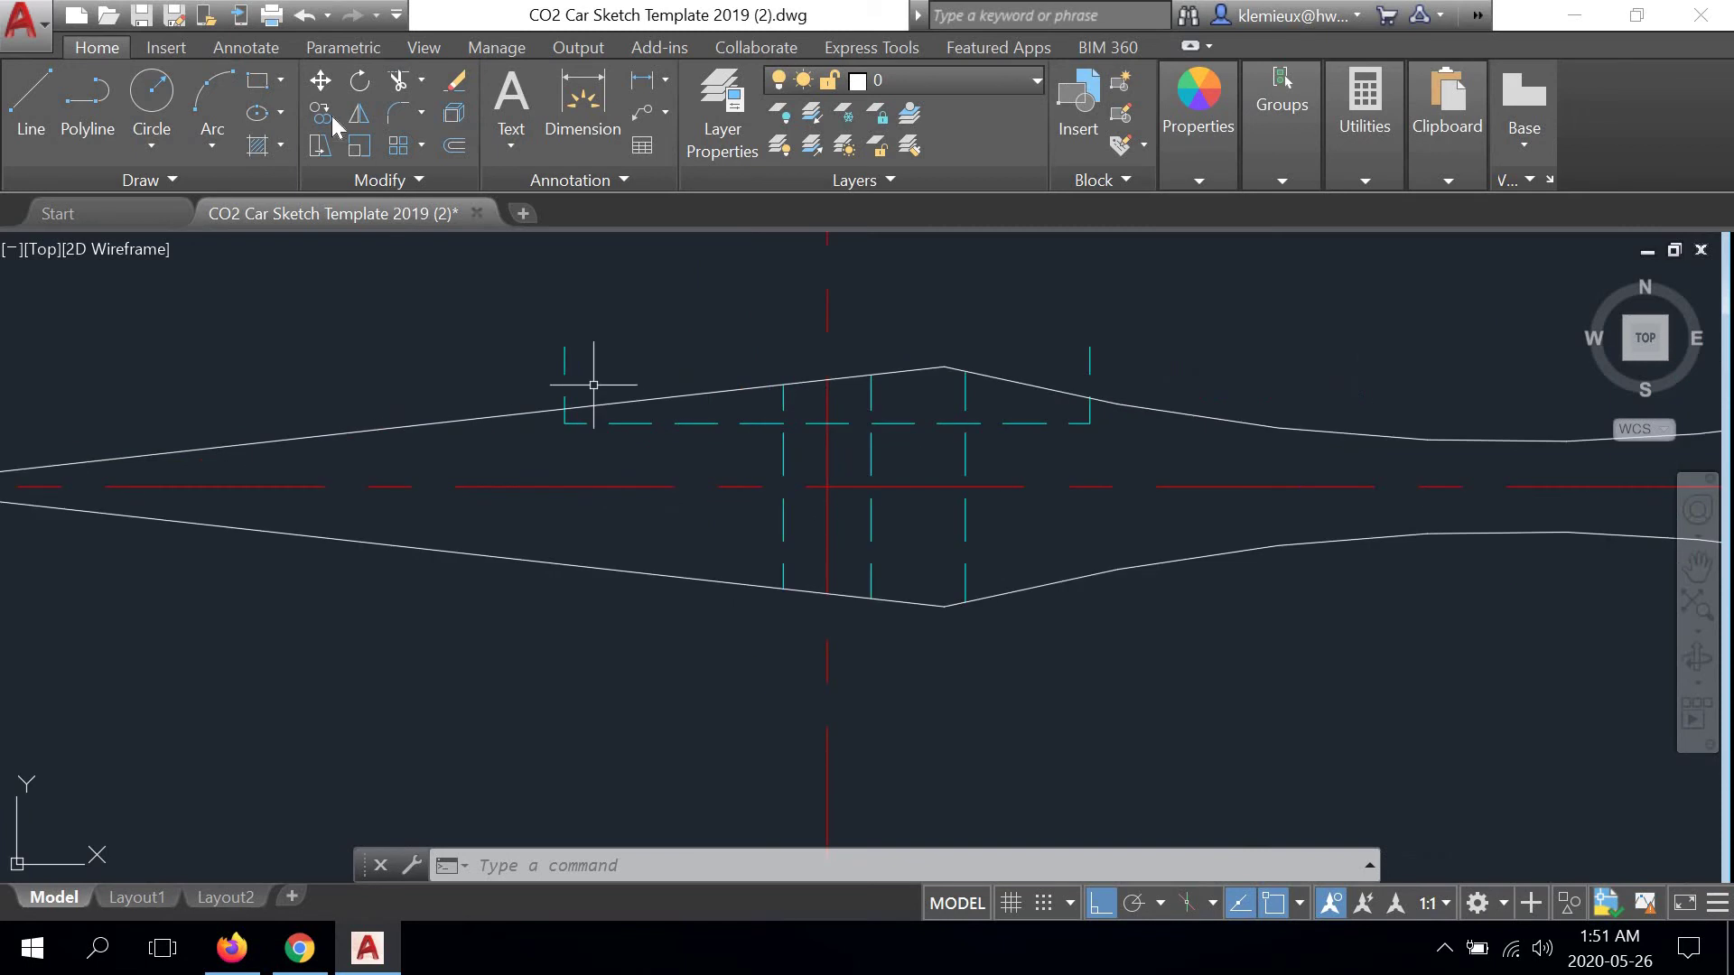
pyautogui.click(397, 80)
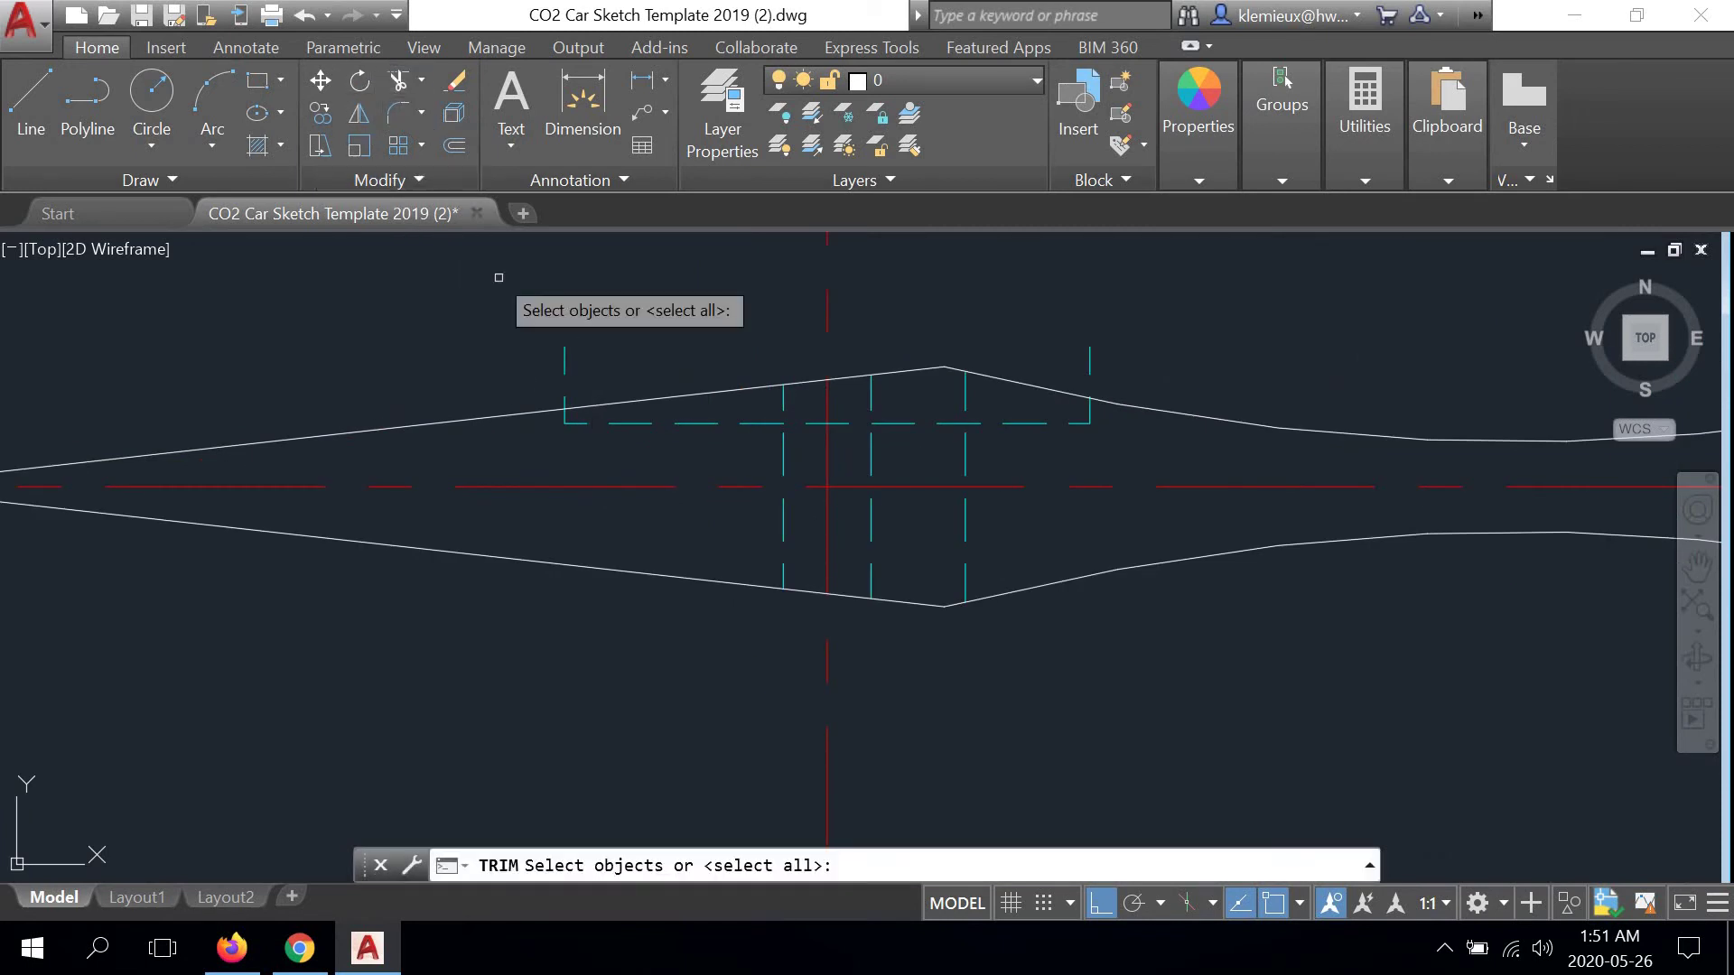
pyautogui.click(616, 399)
pyautogui.press('Return')
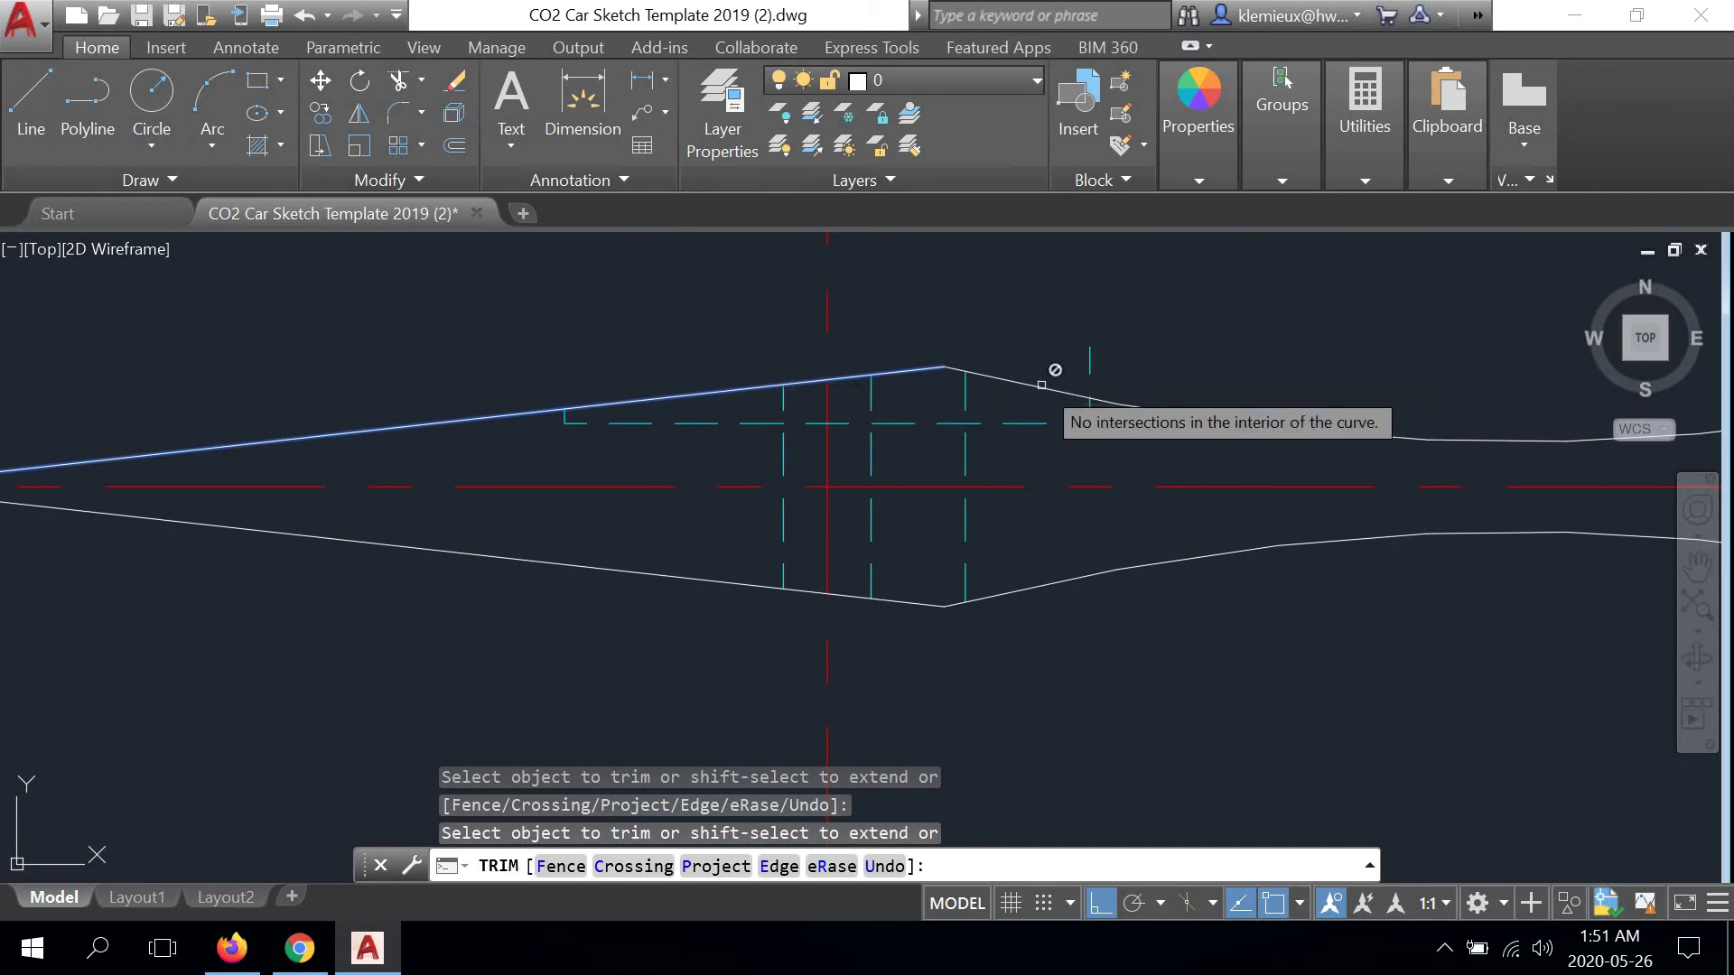
pyautogui.rightClick(1195, 336)
pyautogui.click(1192, 340)
# Trim the rear end line of the front-wheel recess above the body, using the upper body curve behind the front axle as cutting edge
pyautogui.rightClick(1180, 340)
pyautogui.click(1165, 337)
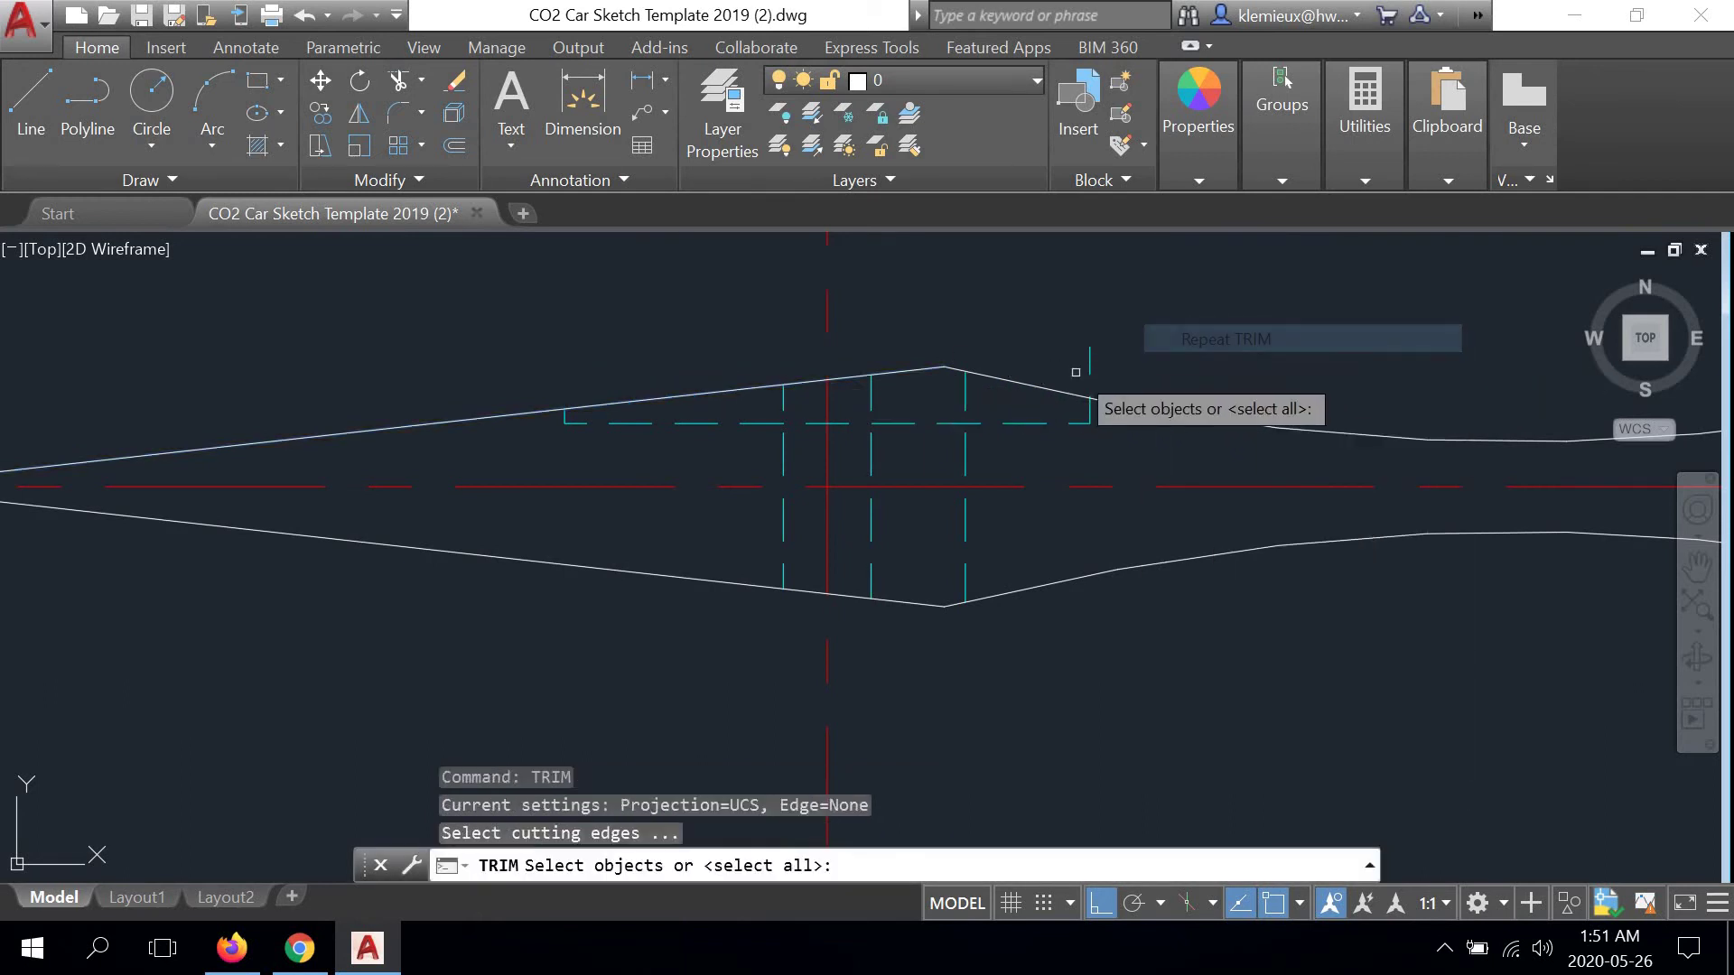
pyautogui.click(1057, 393)
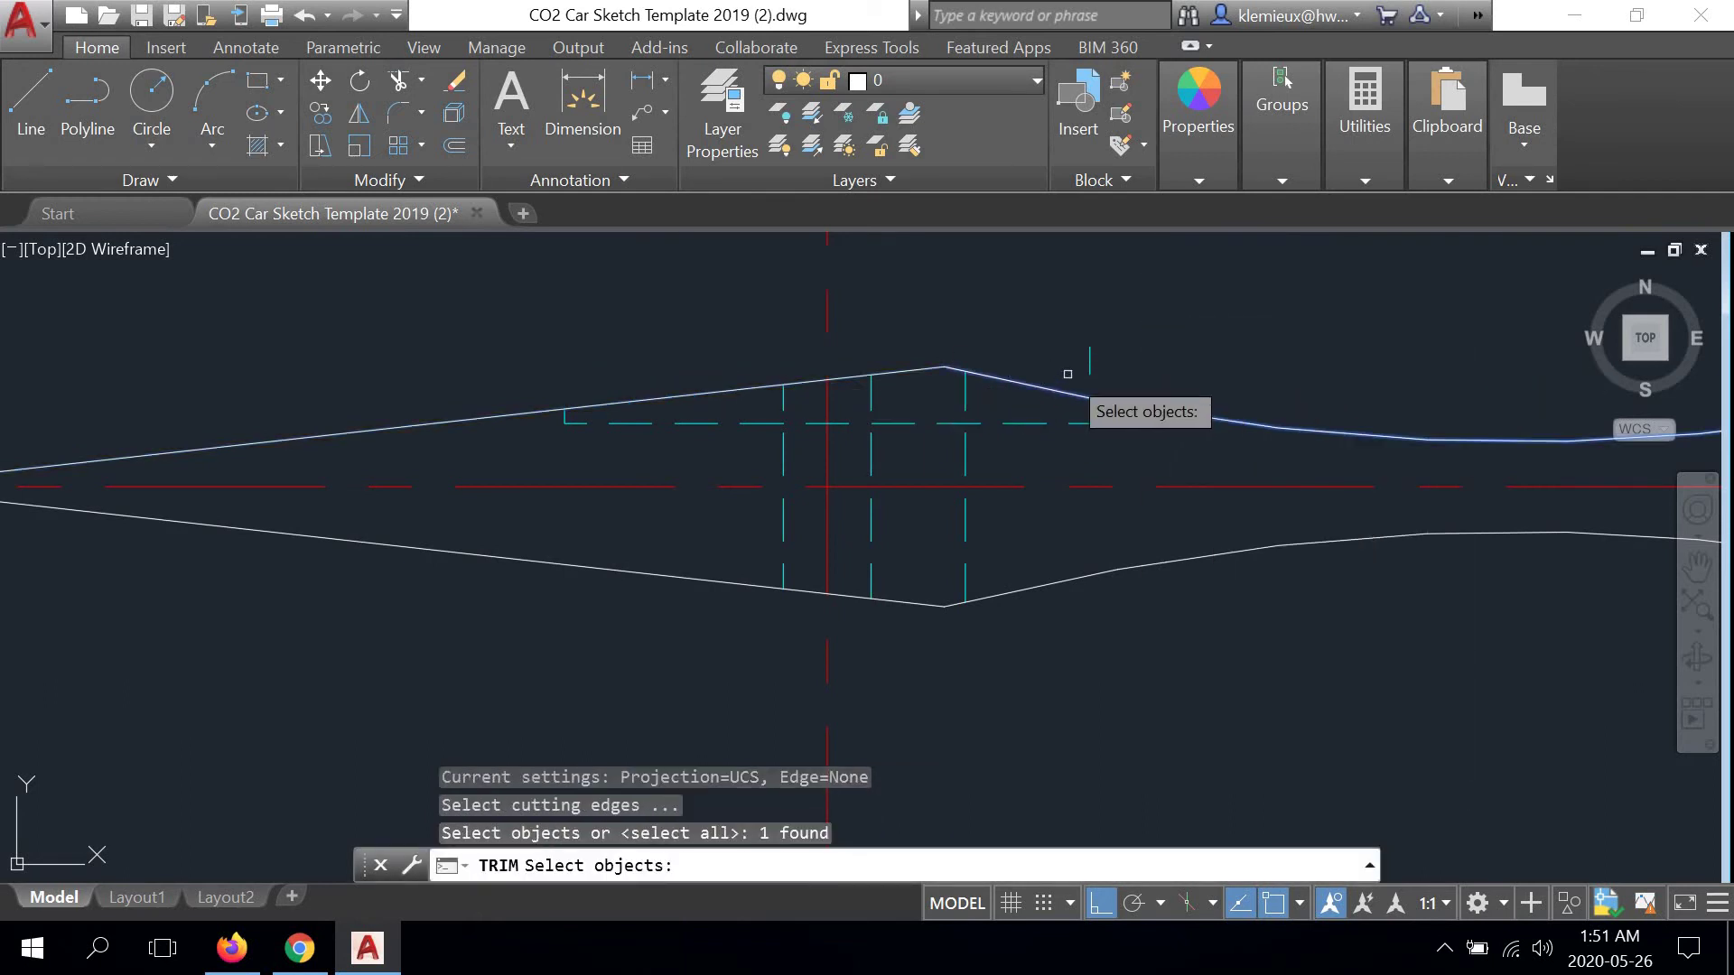
pyautogui.press('Return')
pyautogui.rightClick(1103, 344)
pyautogui.click(1163, 356)
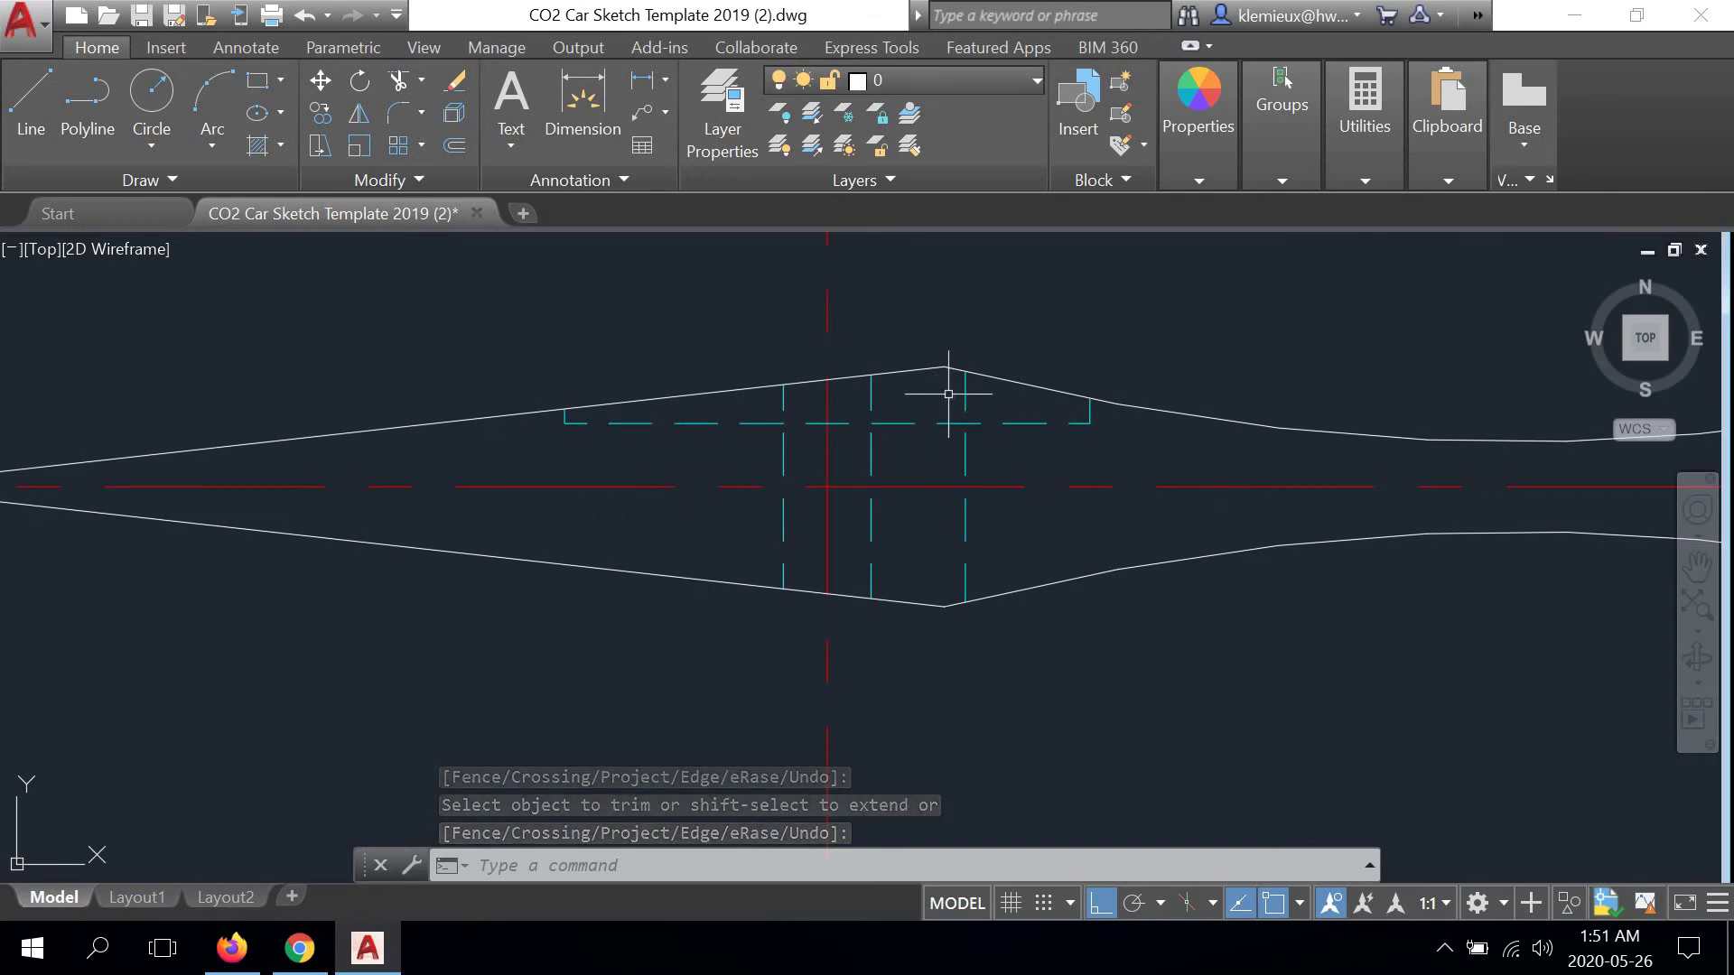
# Trim the two vertical hidden lines flanking the front-axle center line above the recess's horizontal hidden line, using that line as cutting edge
pyautogui.moveTo(816, 411); pyautogui.dragTo(746, 364, button='middle')
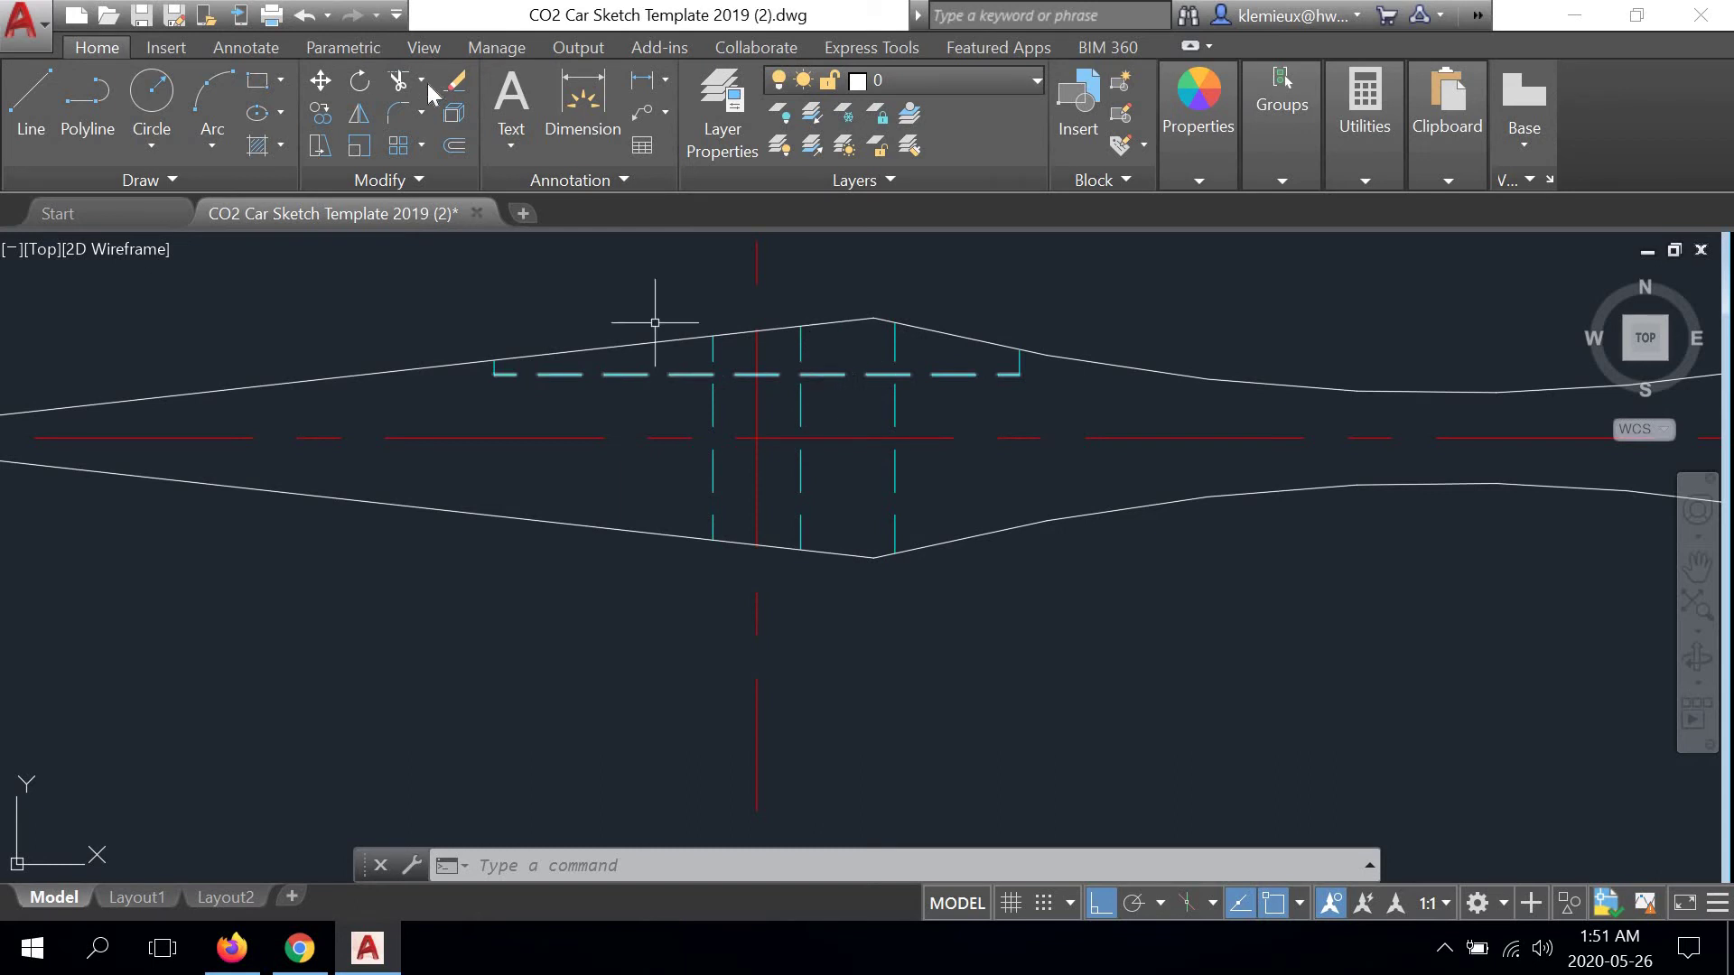
pyautogui.click(823, 369)
pyautogui.click(817, 354)
pyautogui.click(813, 373)
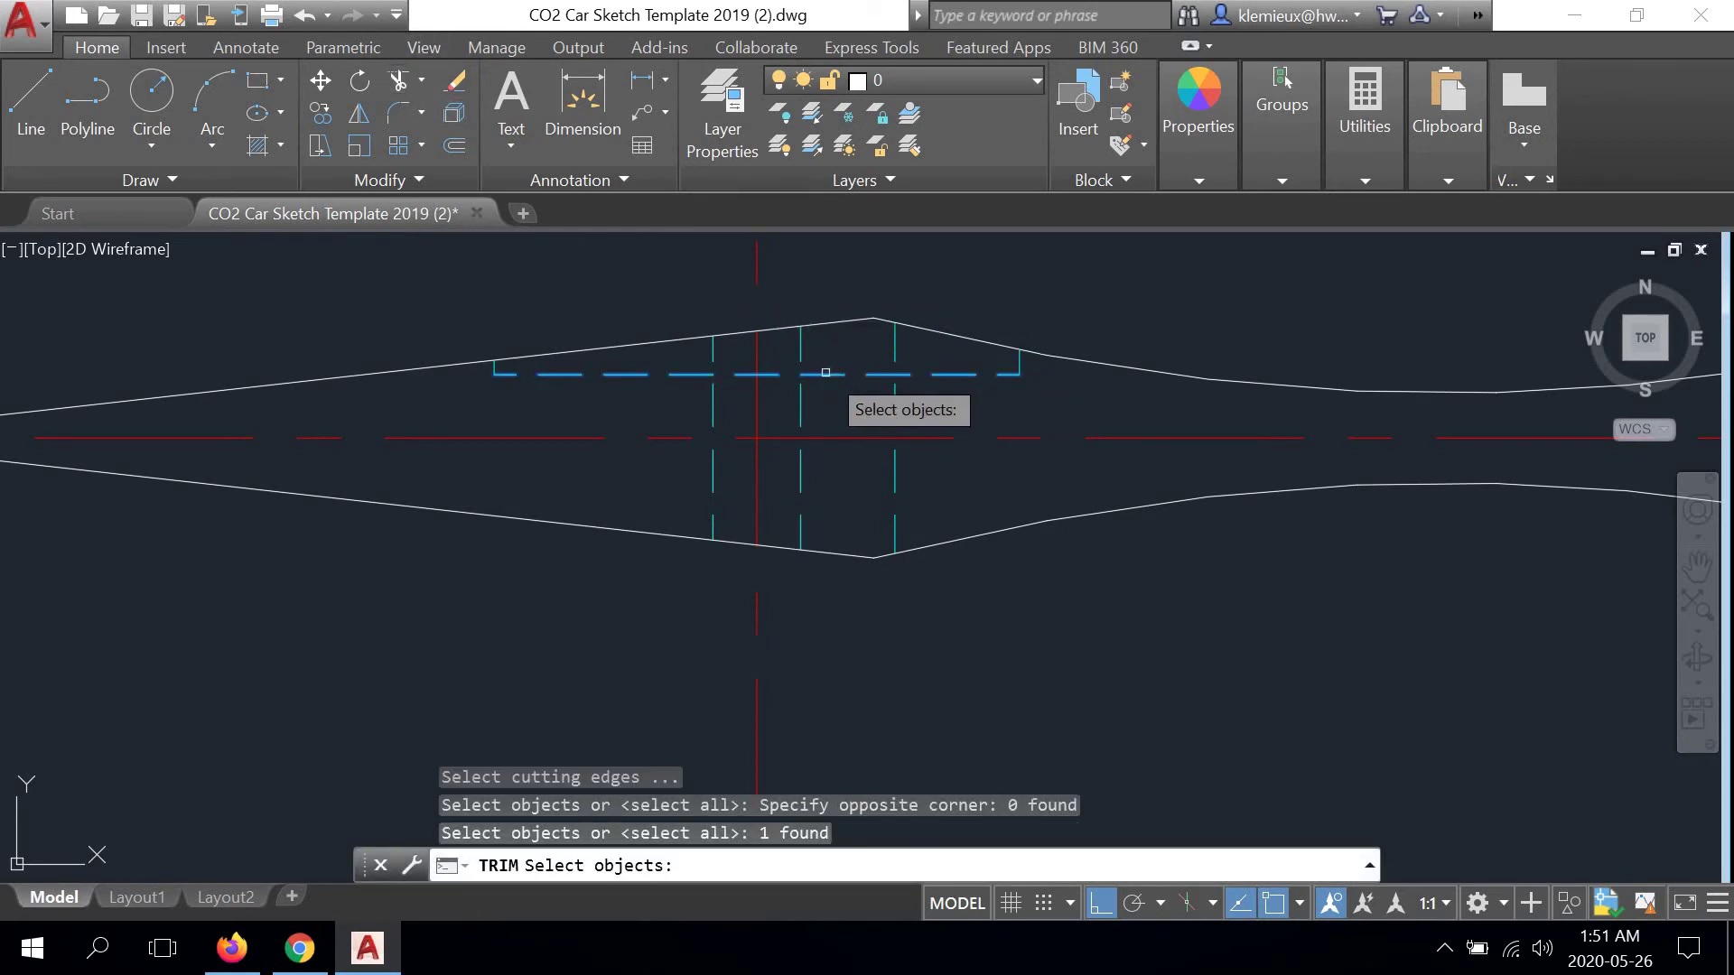
pyautogui.press('Return')
pyautogui.click(798, 337)
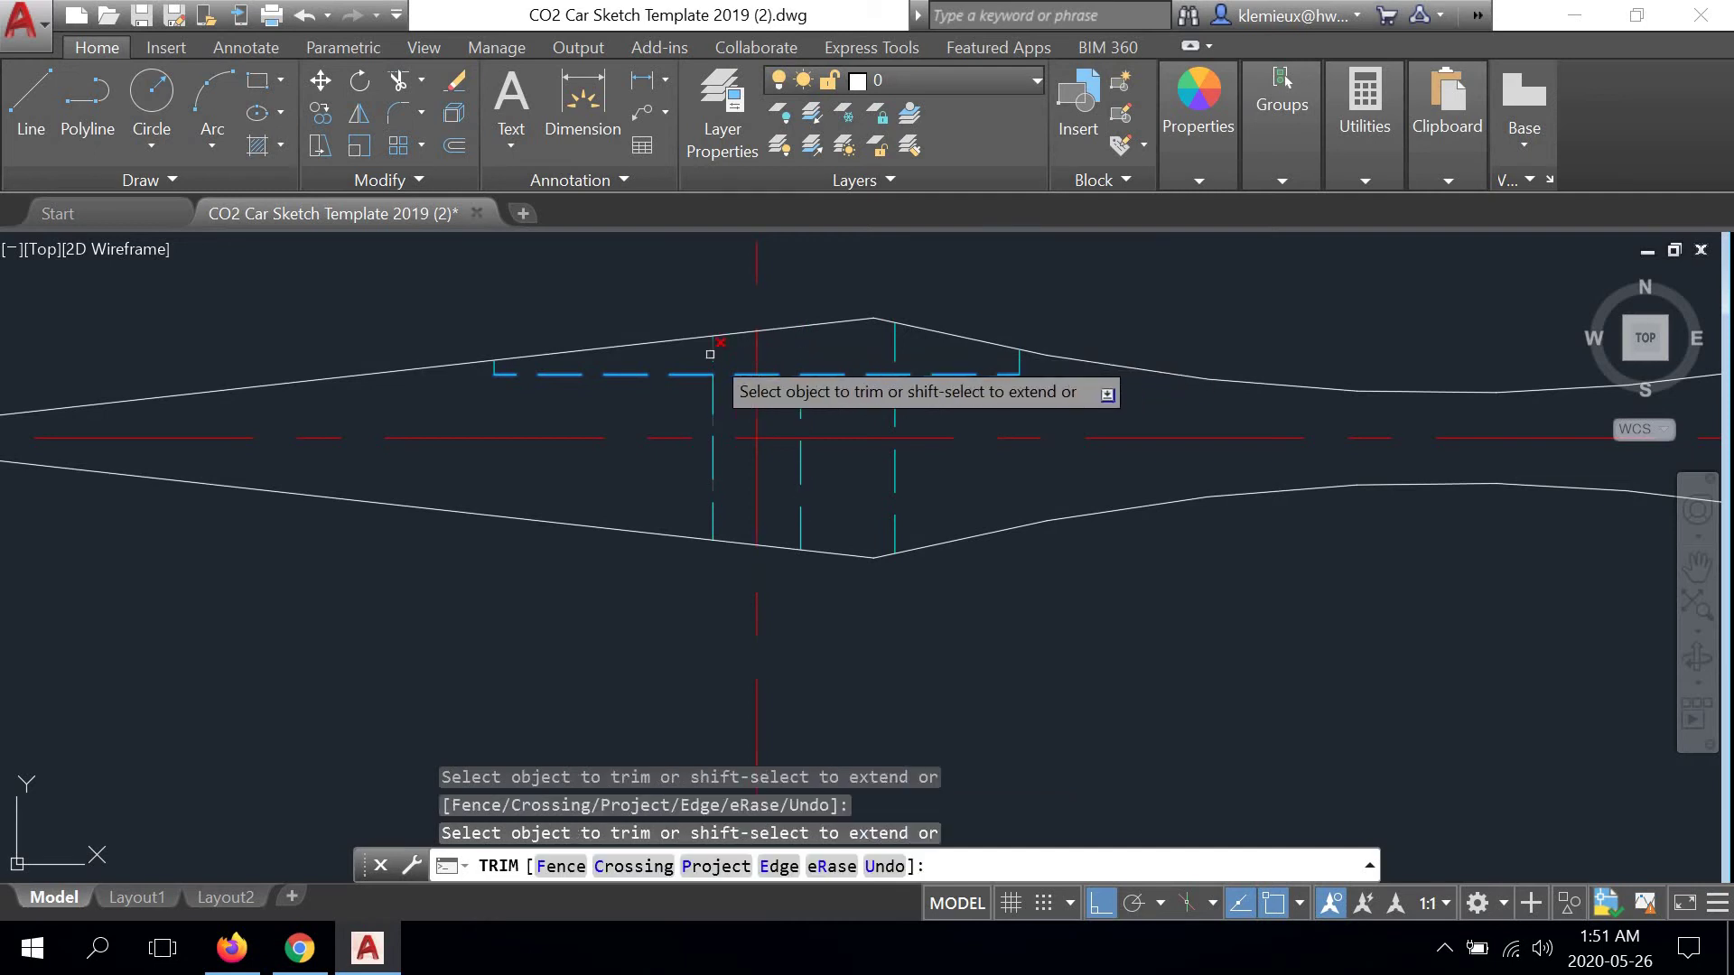
pyautogui.rightClick(943, 305)
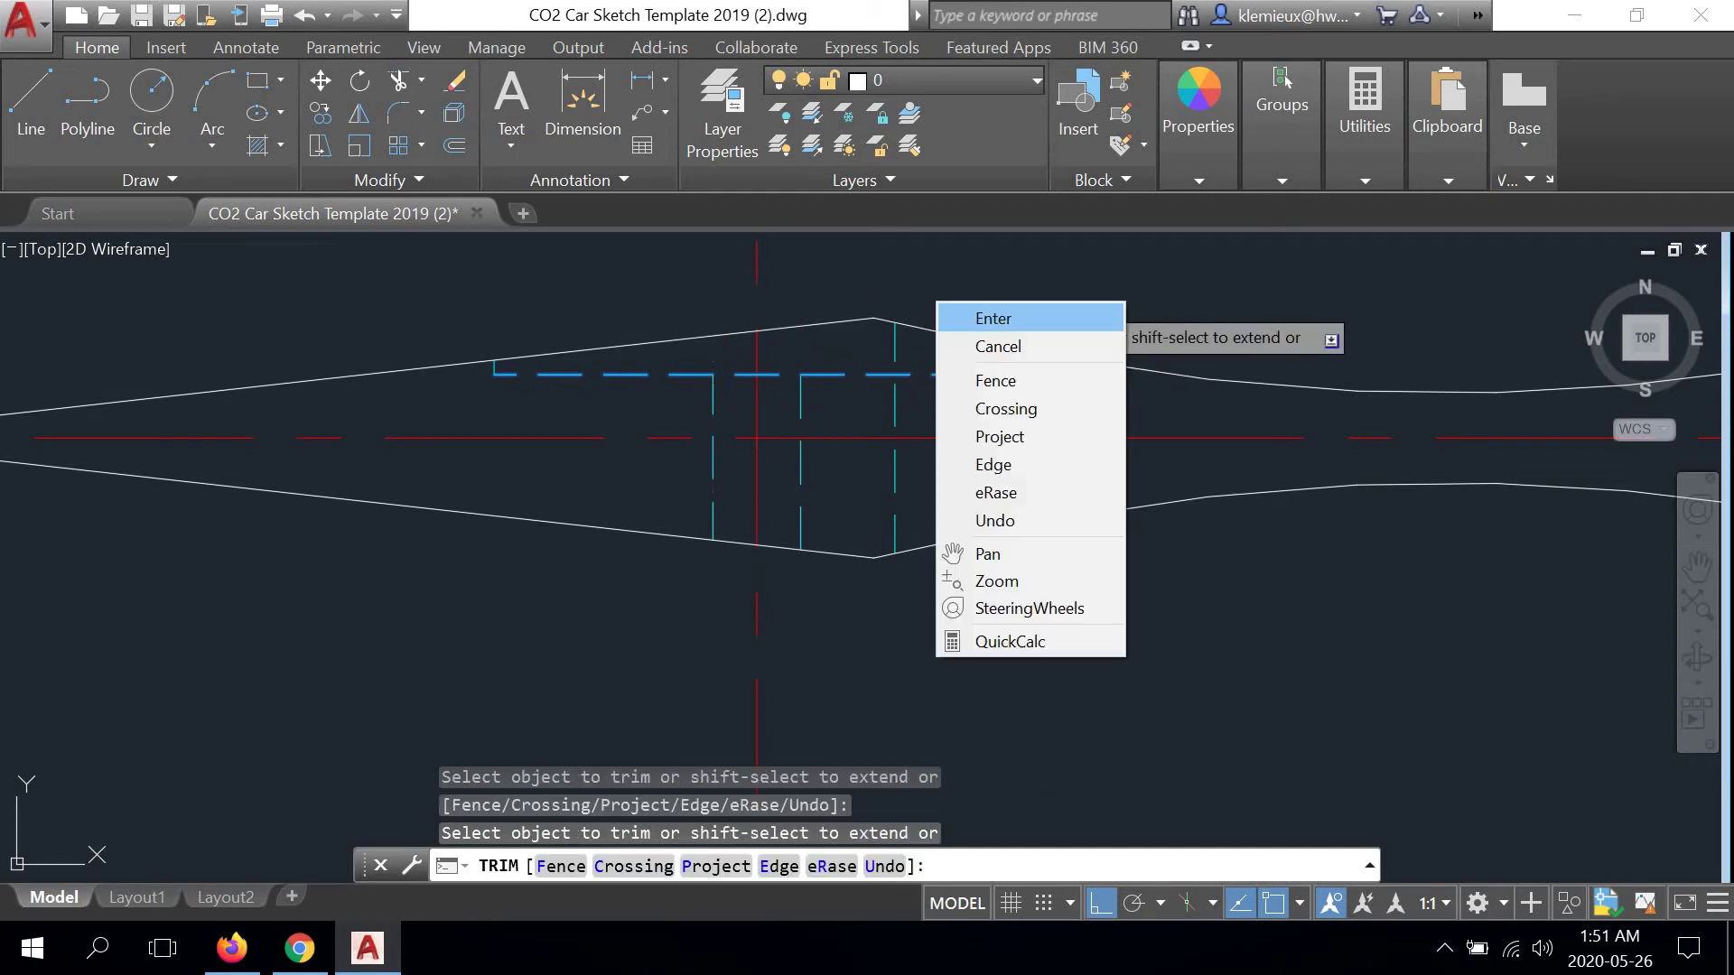
pyautogui.click(971, 318)
# Examine the vertical hidden line behind the front axle in the top view against the vertical line in the side view's front wheel
pyautogui.scroll(-2, 783, 401)
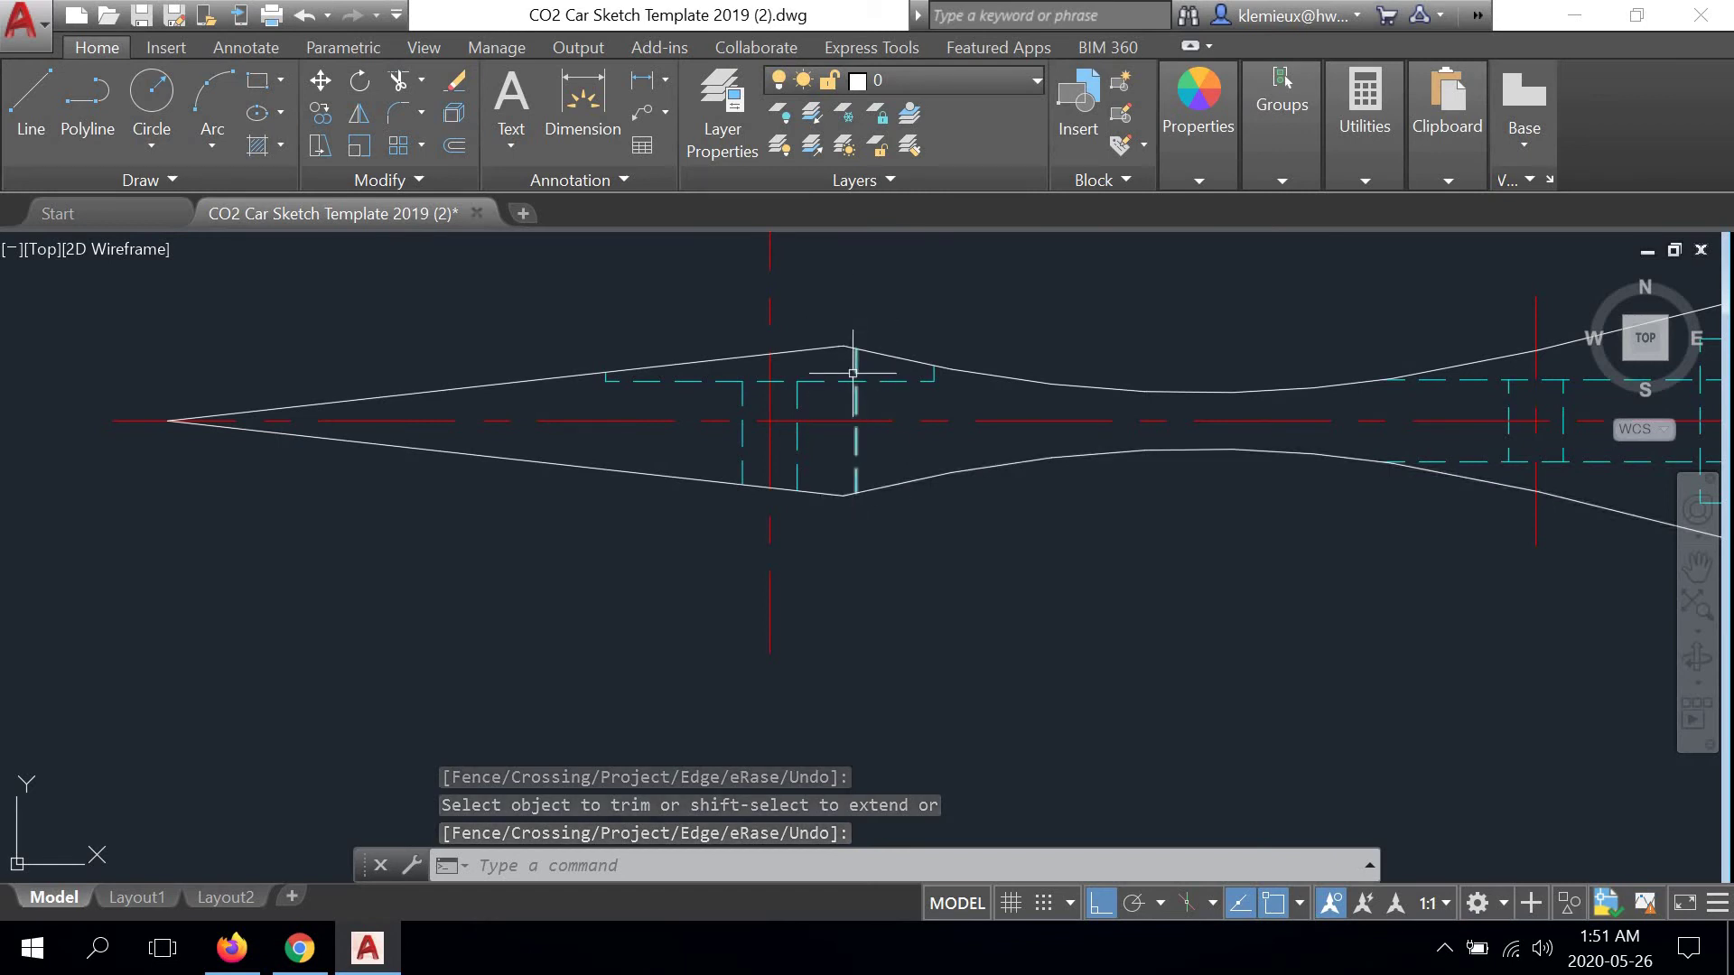
pyautogui.scroll(-2, 860, 366)
pyautogui.scroll(2, 861, 366)
pyautogui.scroll(2, 860, 366)
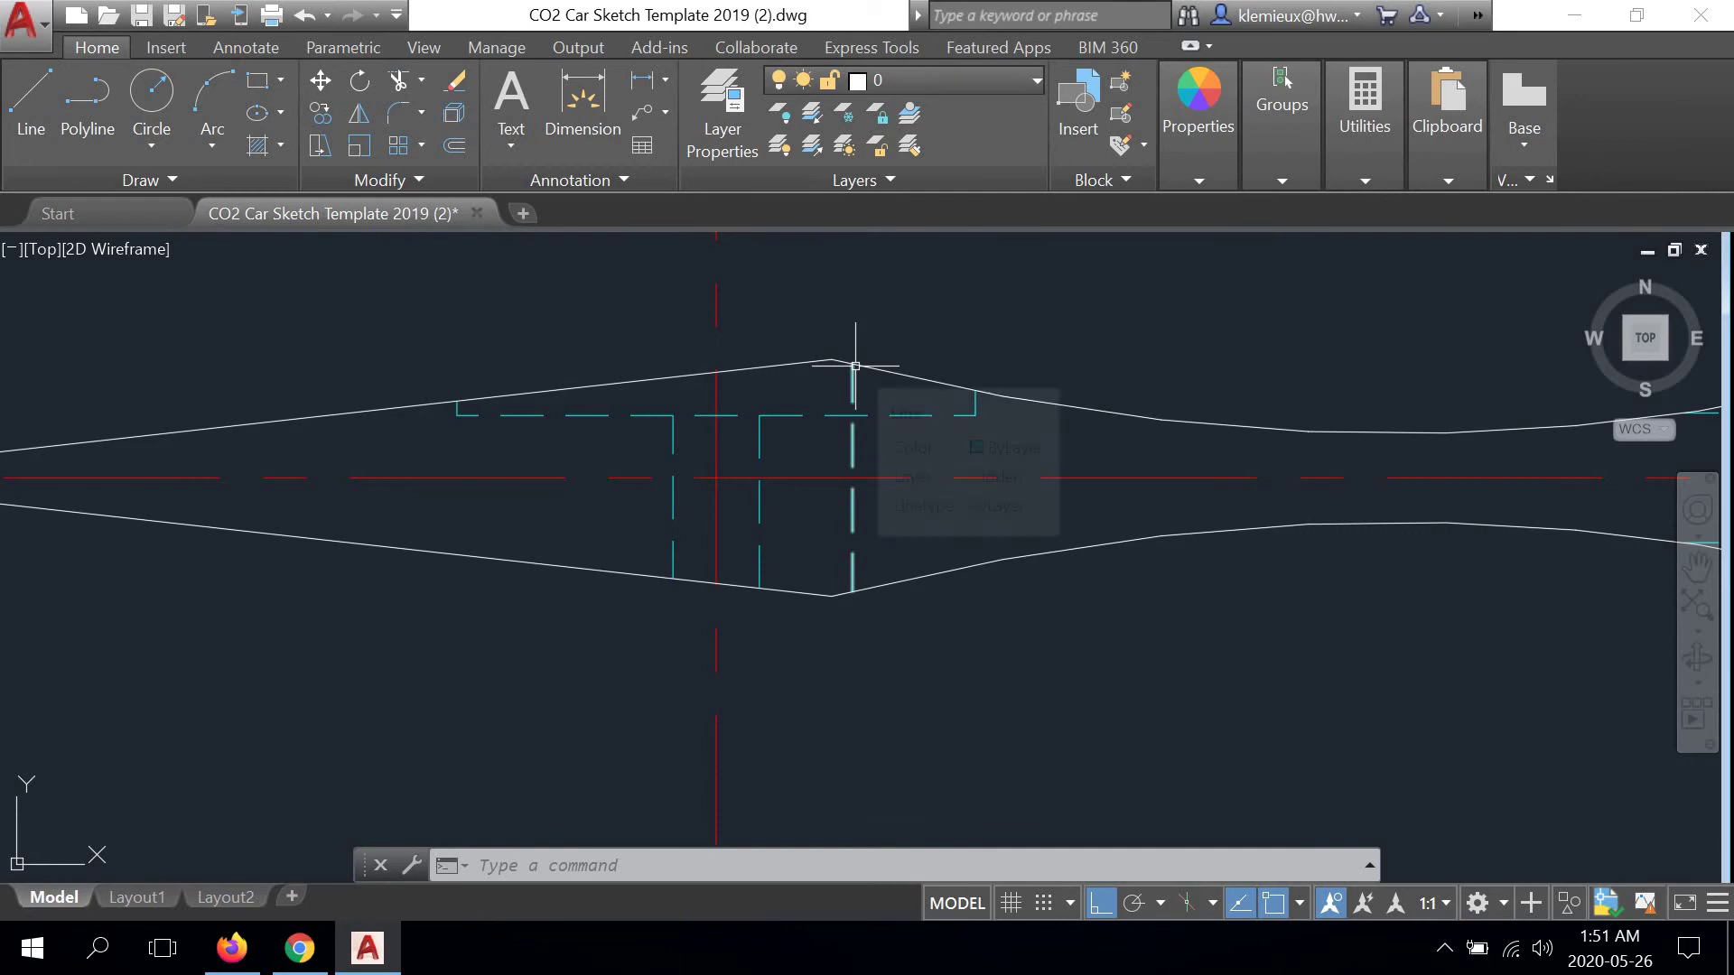
pyautogui.scroll(-3, 852, 580)
pyautogui.moveTo(875, 581); pyautogui.dragTo(831, 367, button='middle')
pyautogui.scroll(-2, 829, 407)
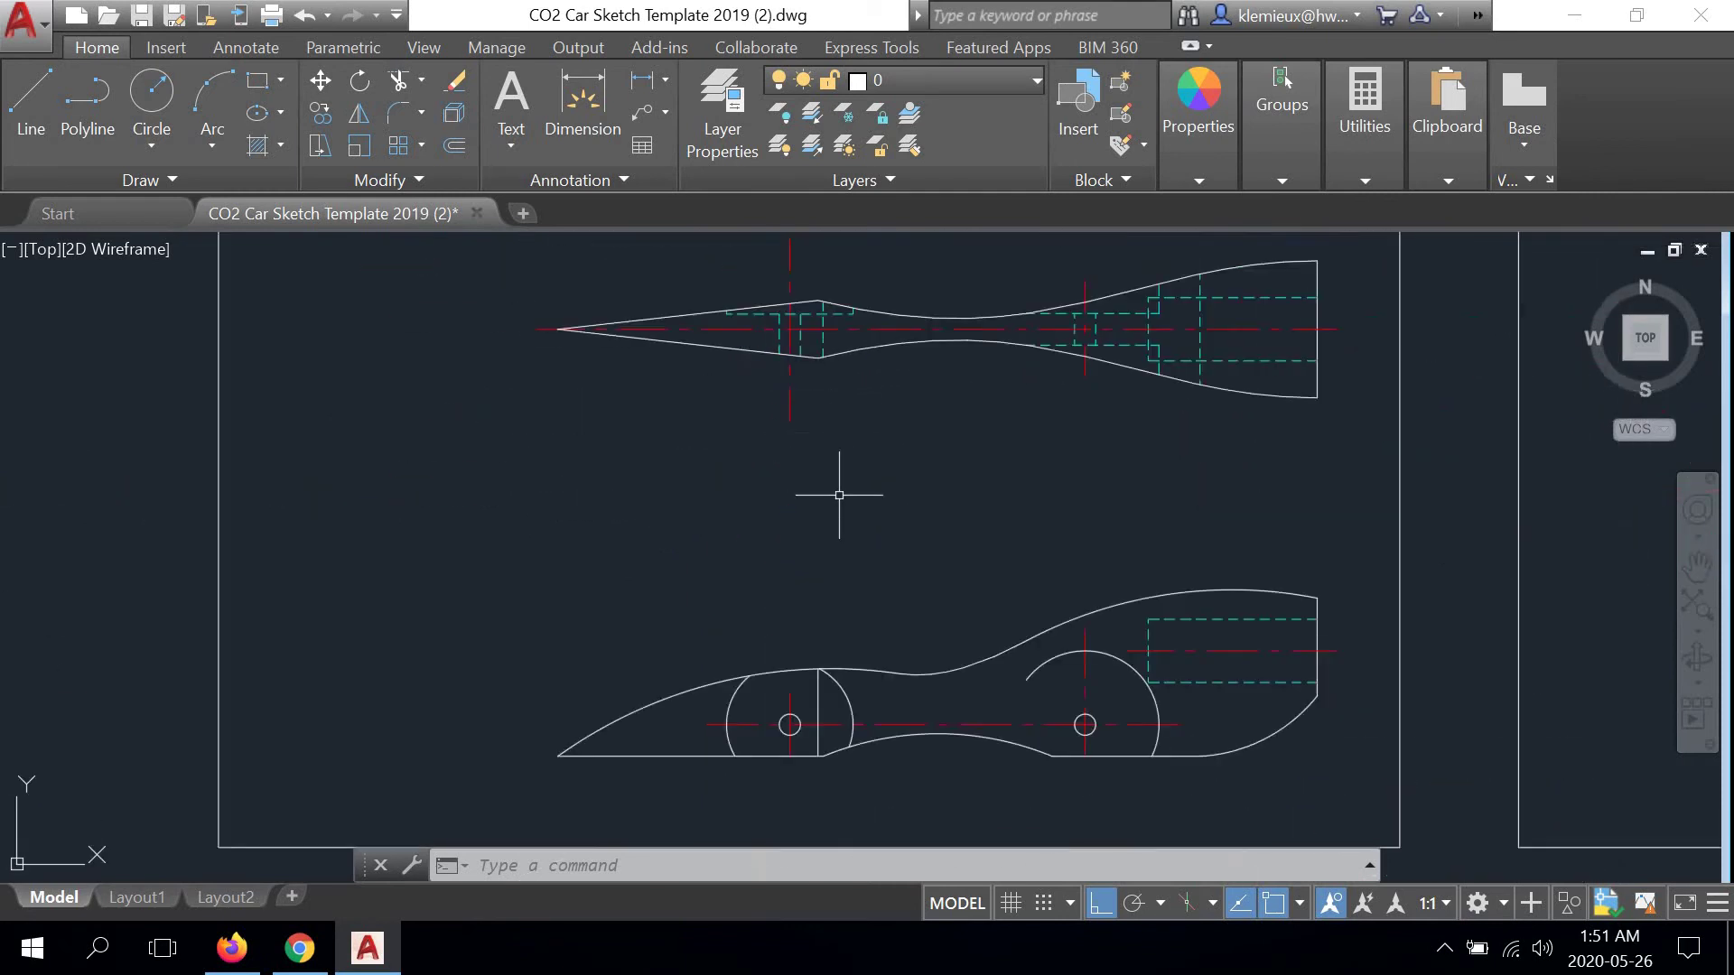
pyautogui.scroll(6, 840, 614)
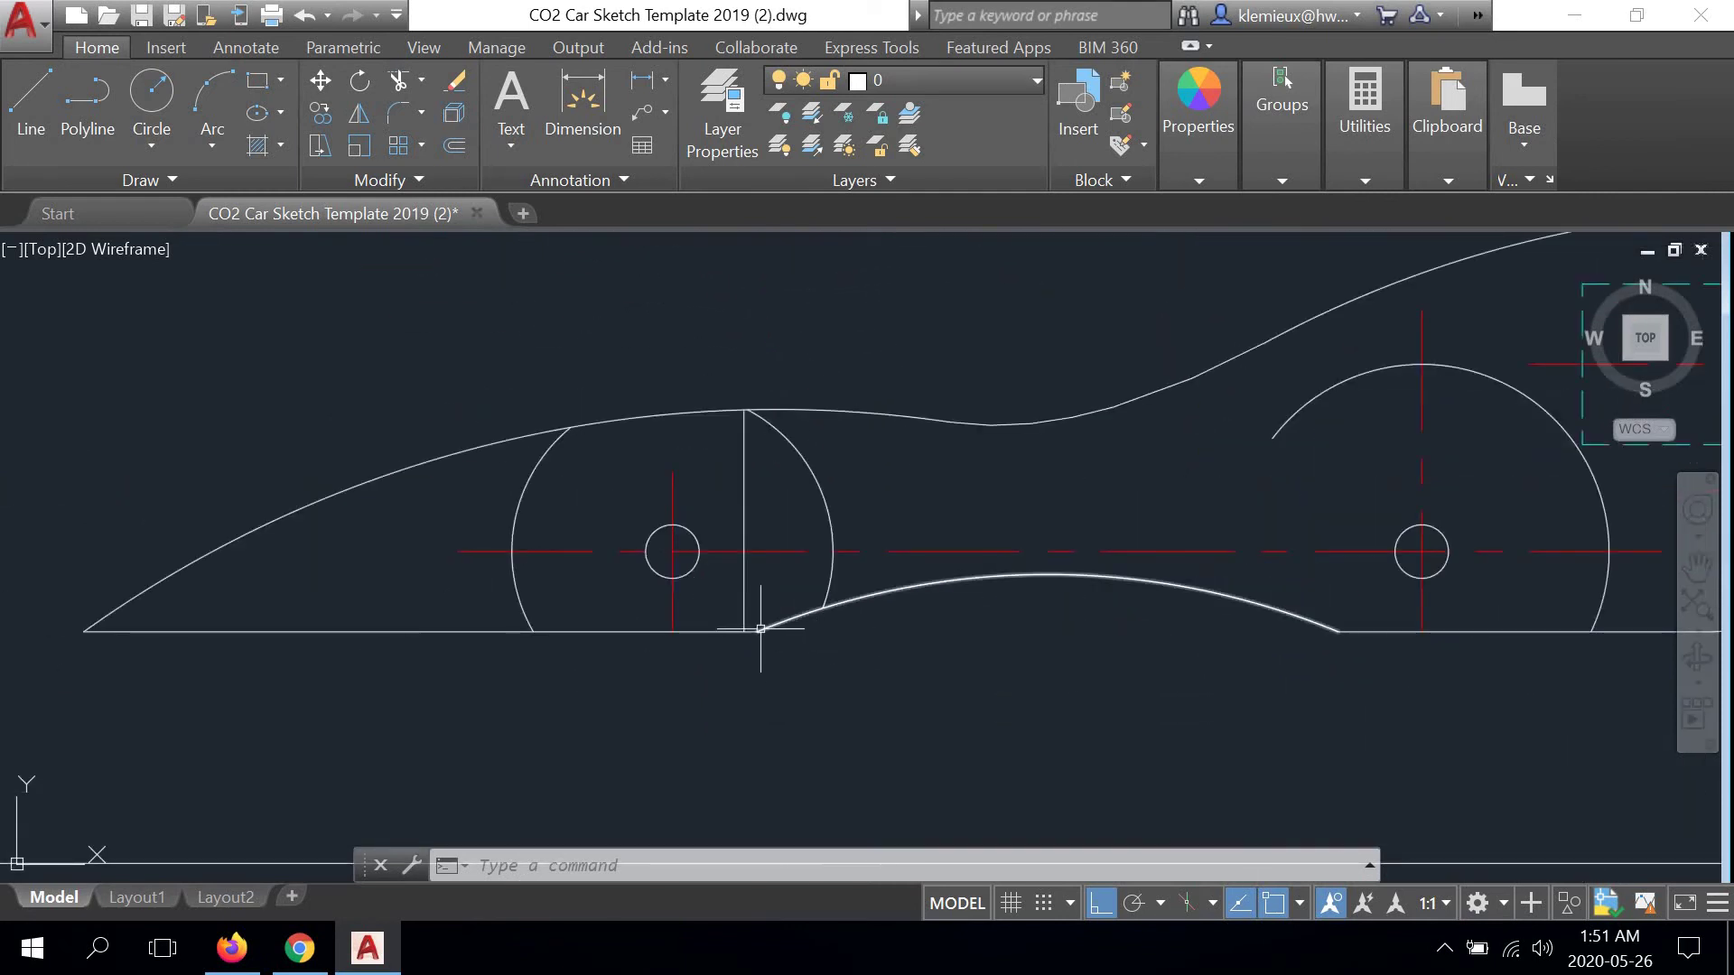
pyautogui.scroll(4, 779, 640)
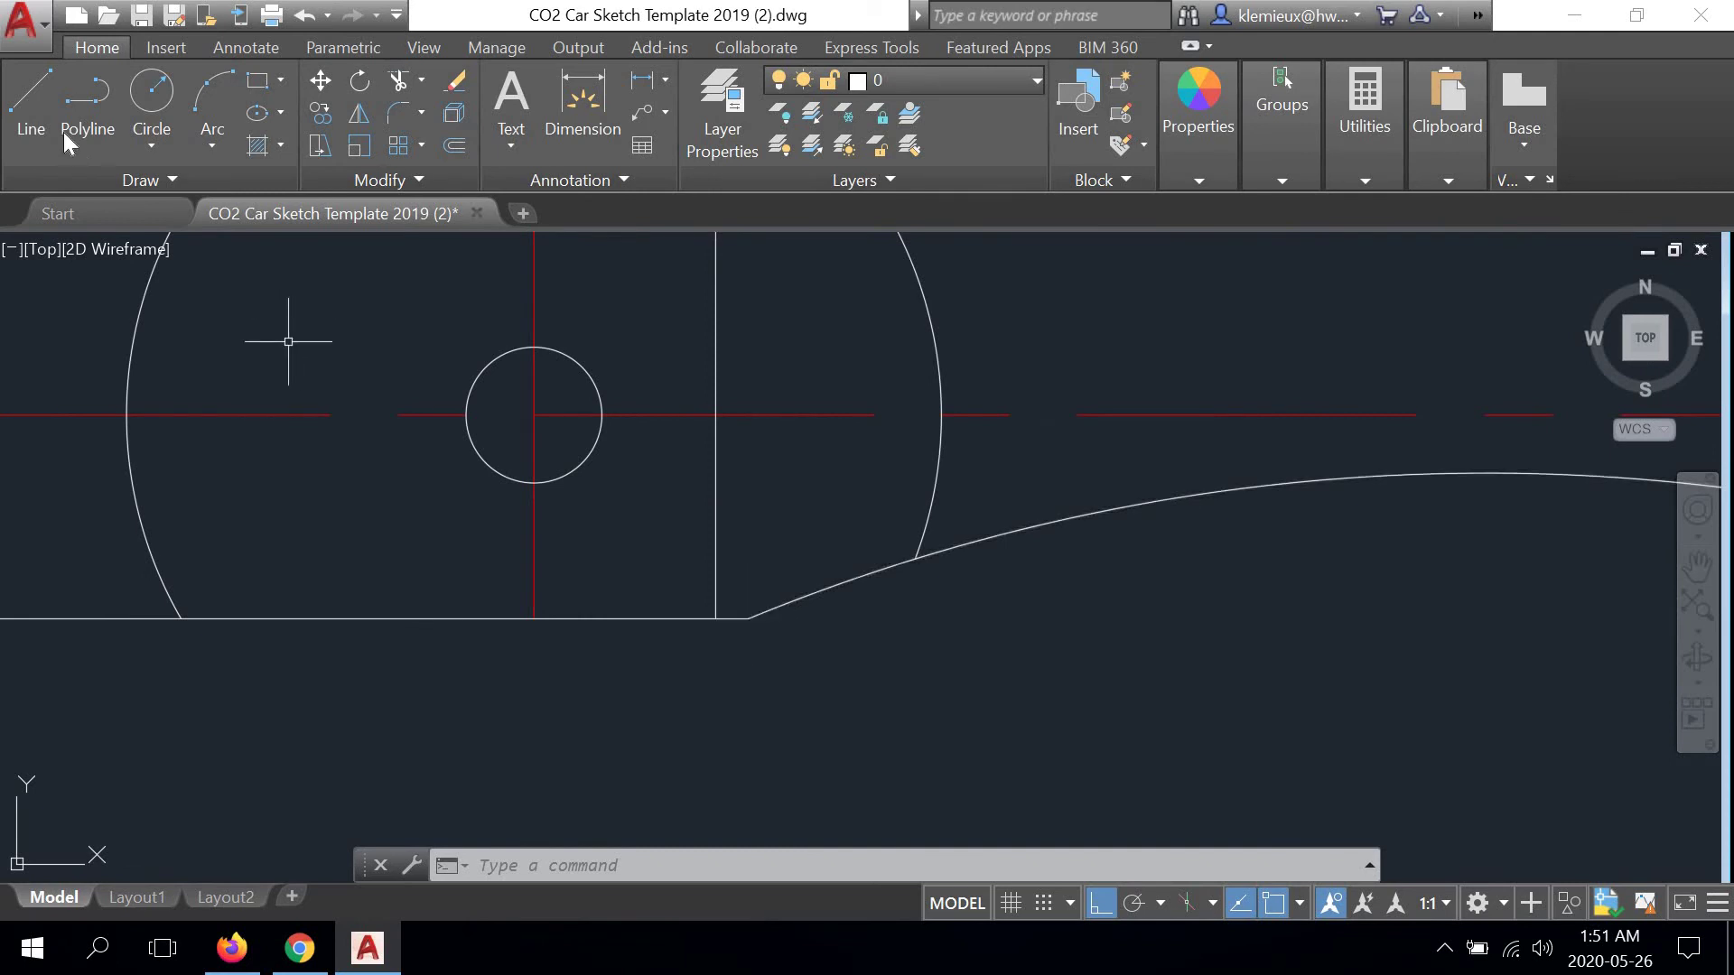
pyautogui.click(30, 99)
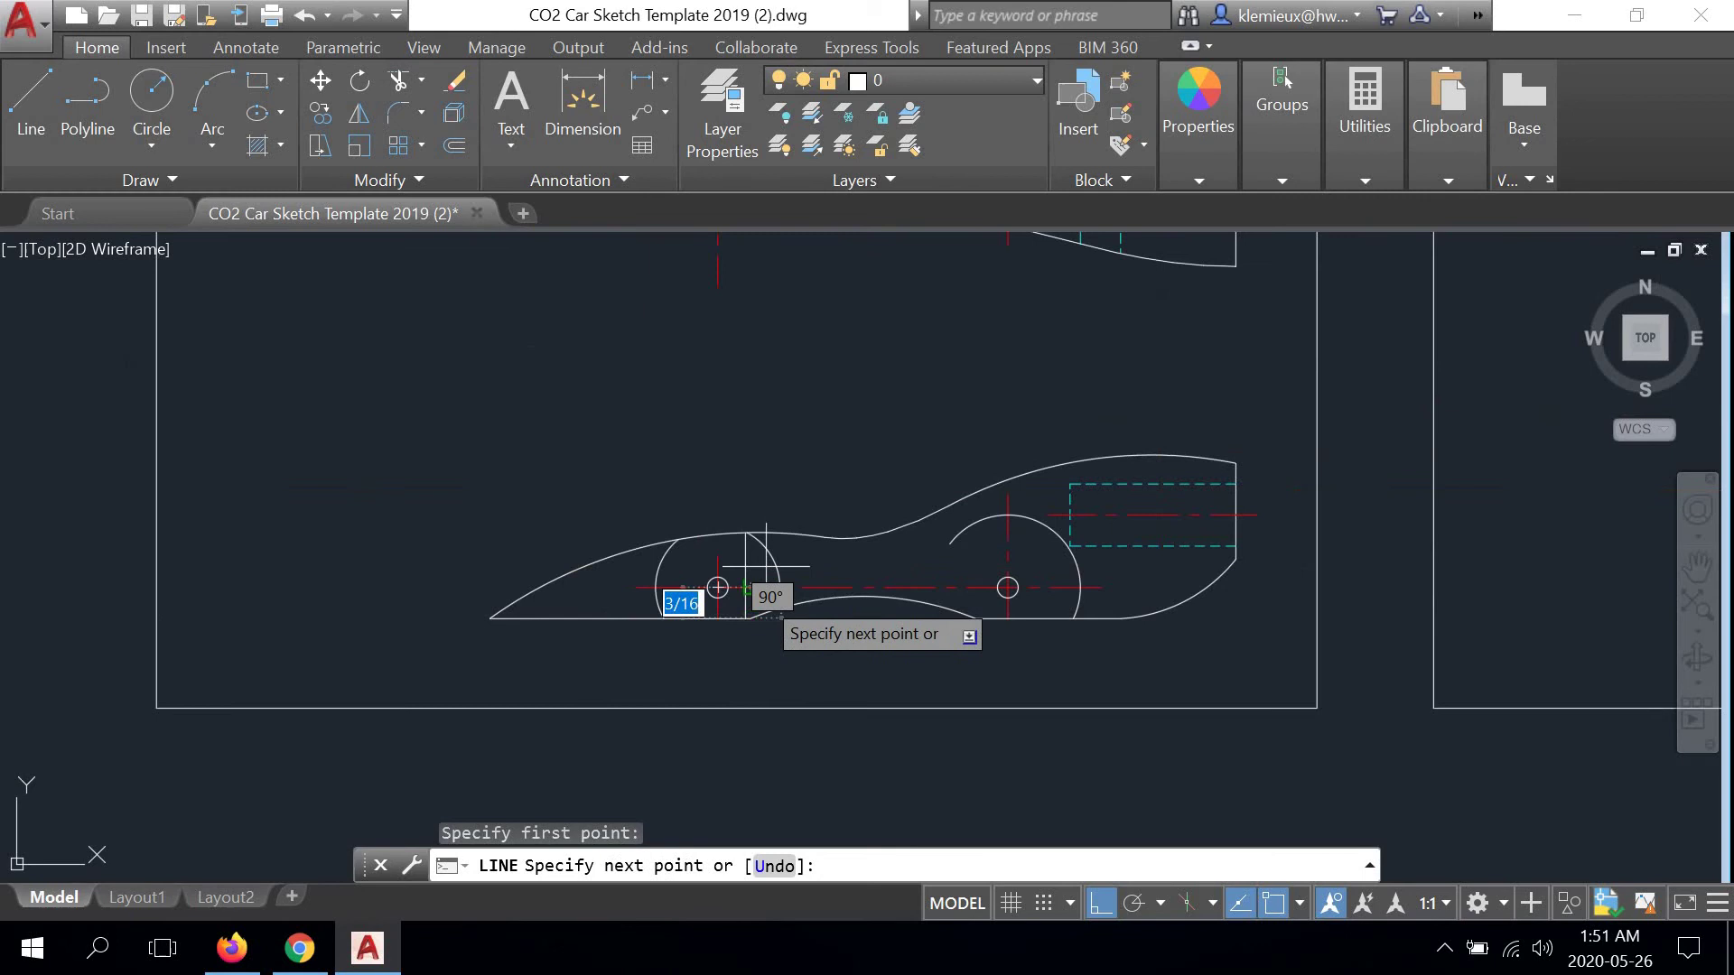
pyautogui.scroll(-2, 746, 589)
pyautogui.scroll(5, 743, 508)
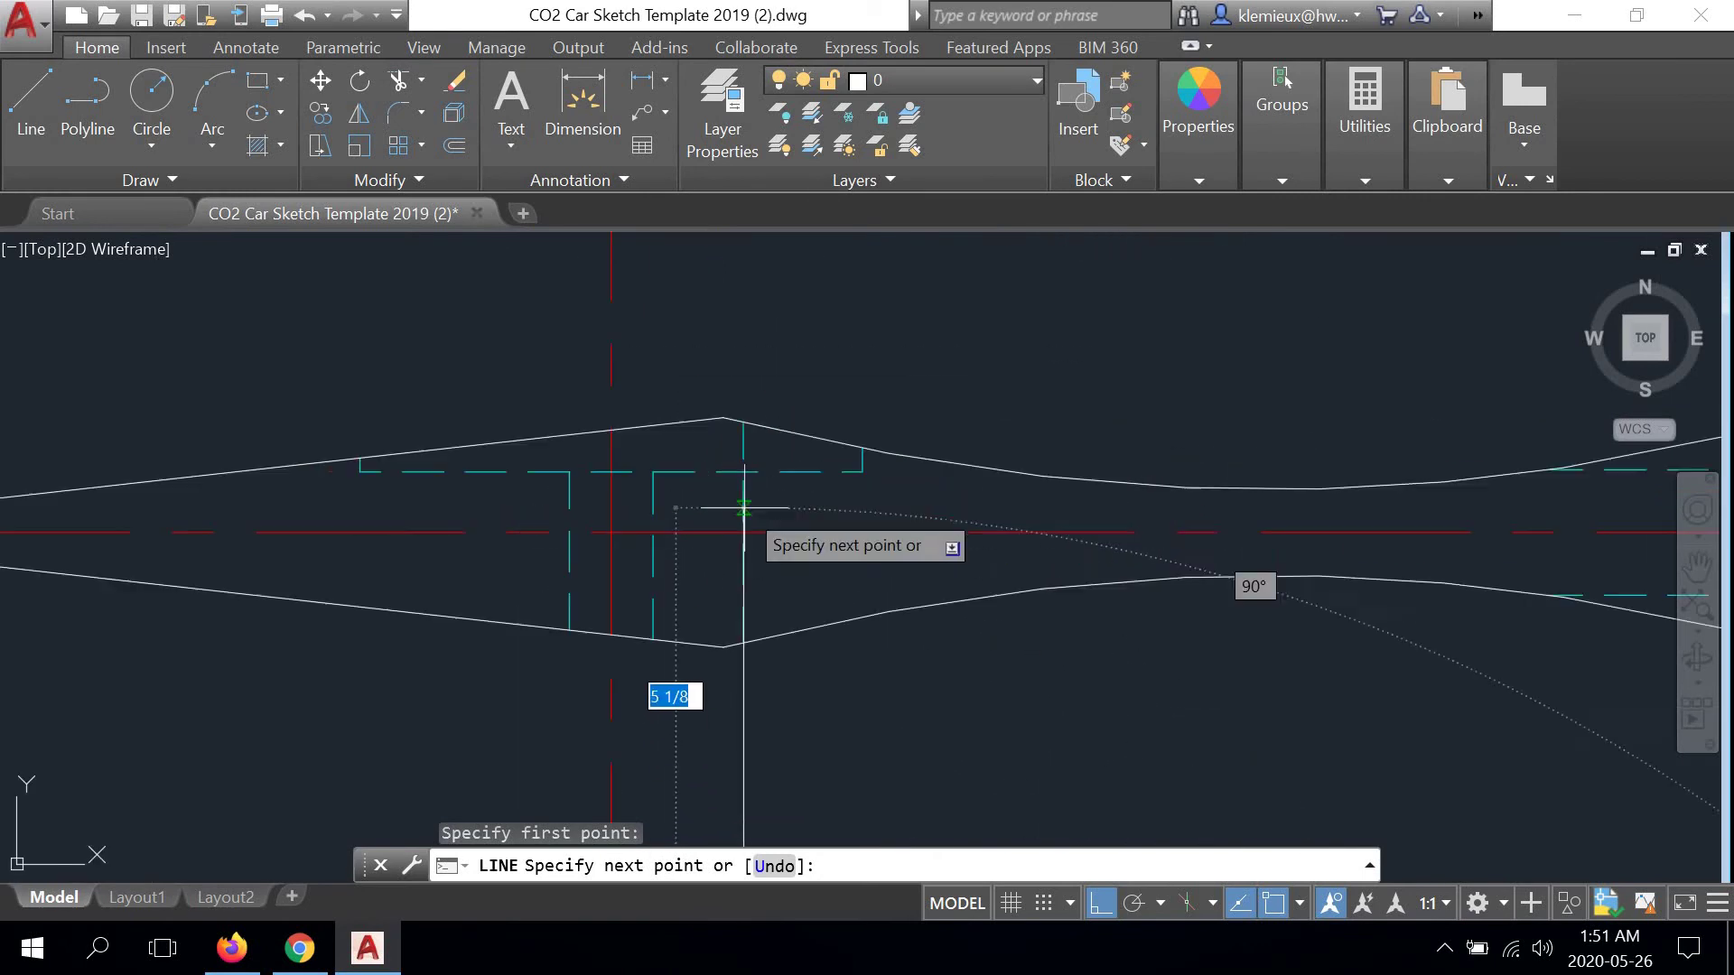
pyautogui.scroll(-1, 777, 522)
pyautogui.rightClick(846, 625)
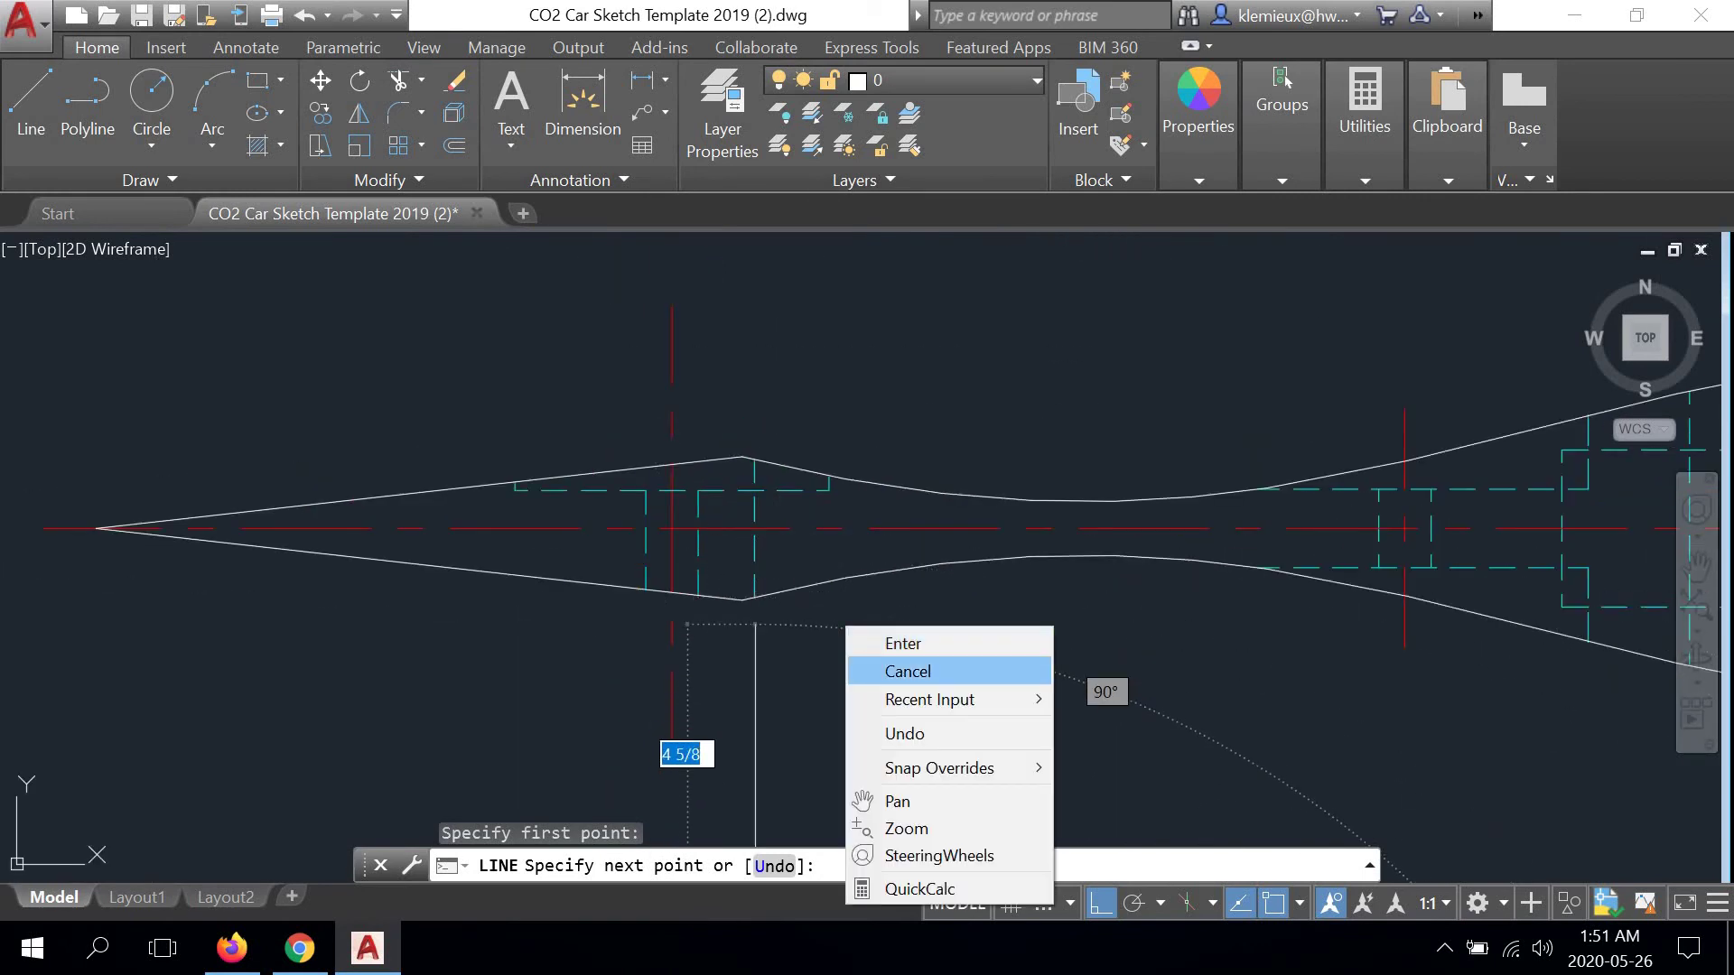
pyautogui.click(907, 671)
# Inspect where the side view's front-wheel arc and adjacent vertical line meet the upper body curve, comparing them with the top view's recess
pyautogui.scroll(-1, 843, 638)
pyautogui.moveTo(843, 638); pyautogui.dragTo(812, 354, button='middle')
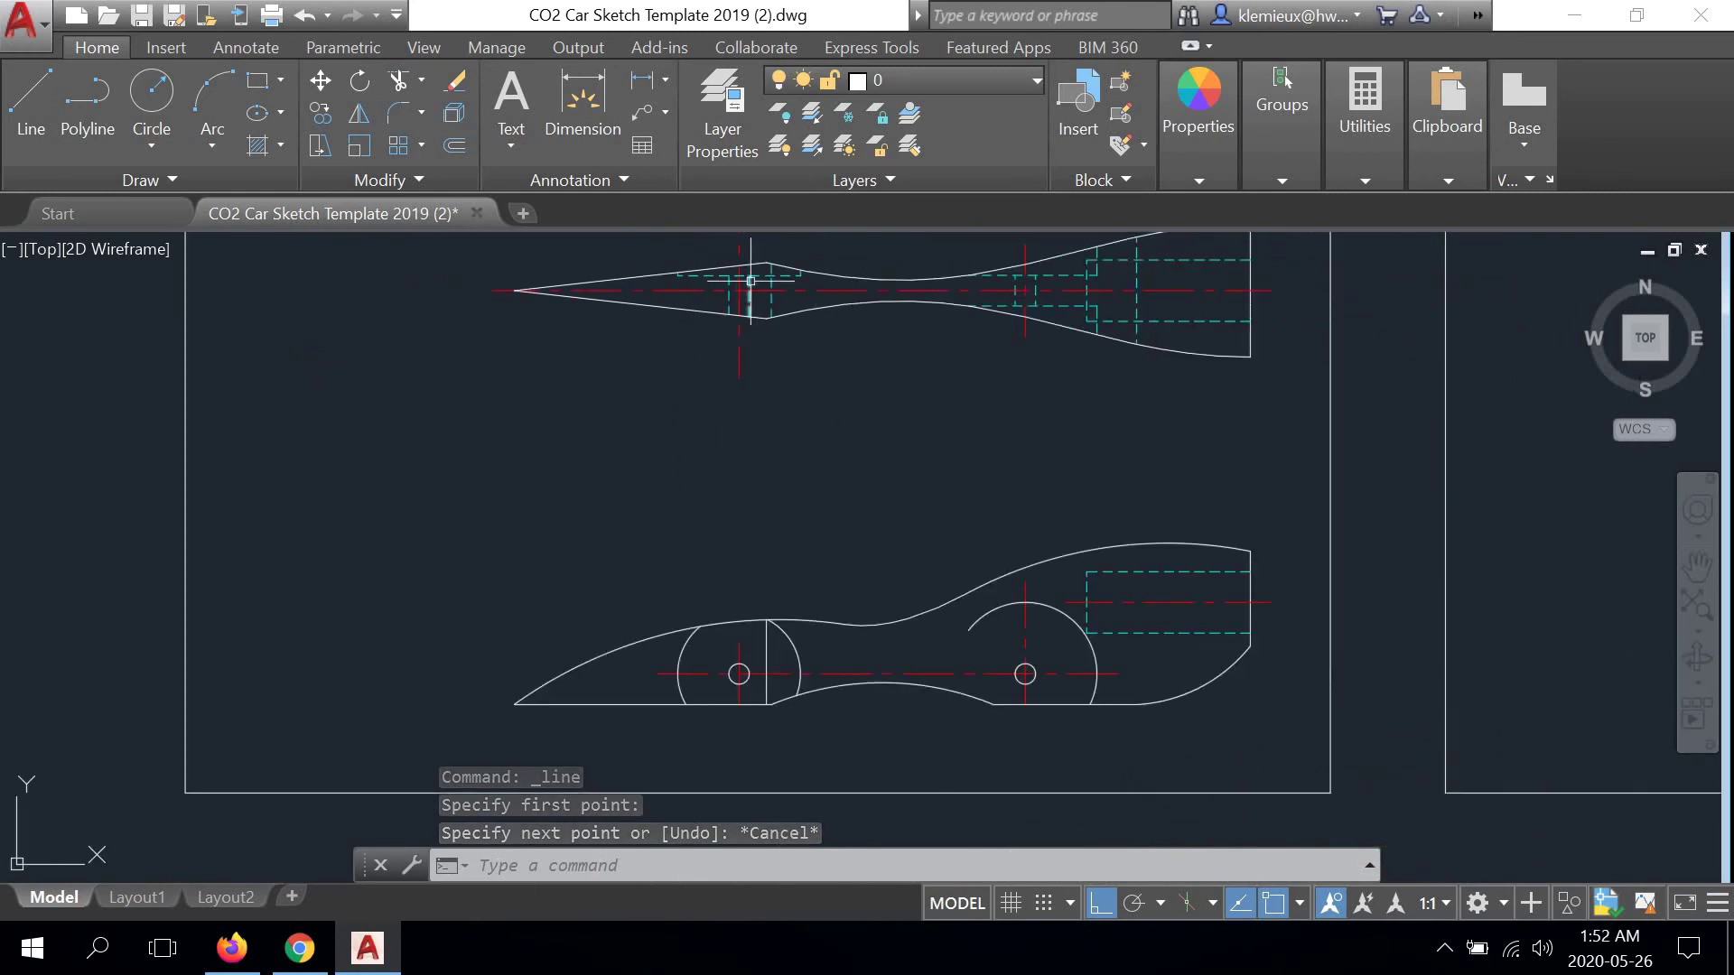
pyautogui.scroll(3, 735, 289)
pyautogui.moveTo(735, 291); pyautogui.dragTo(733, 437, button='middle')
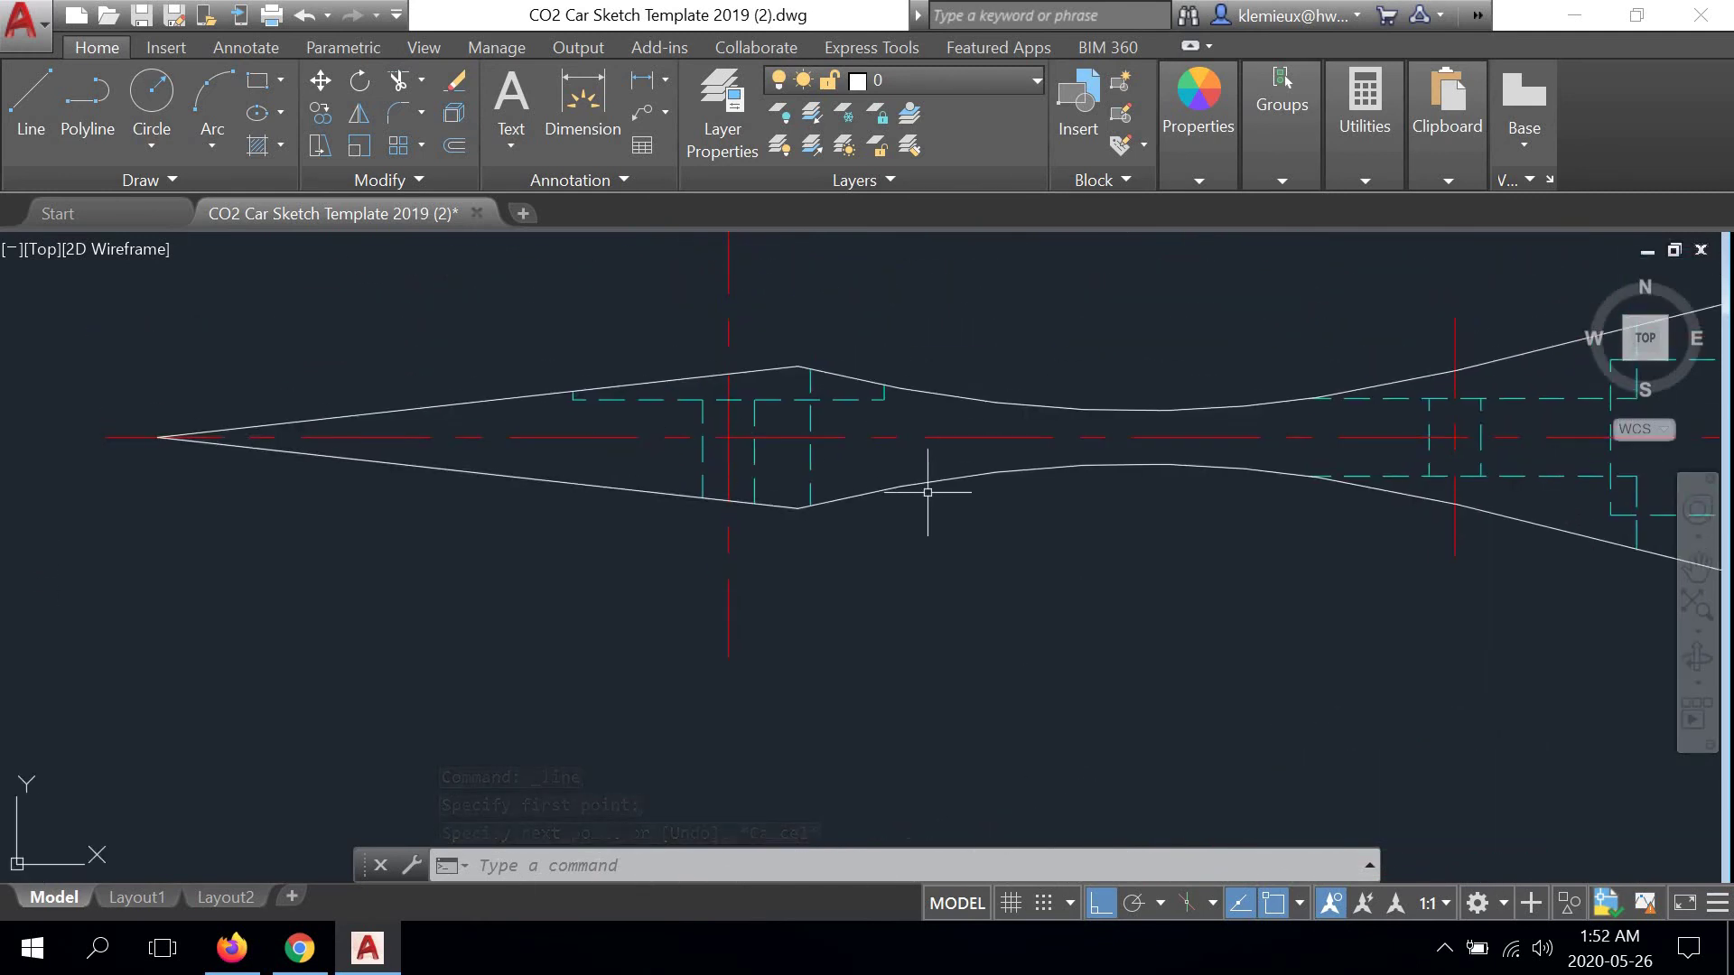
pyautogui.scroll(-1, 689, 456)
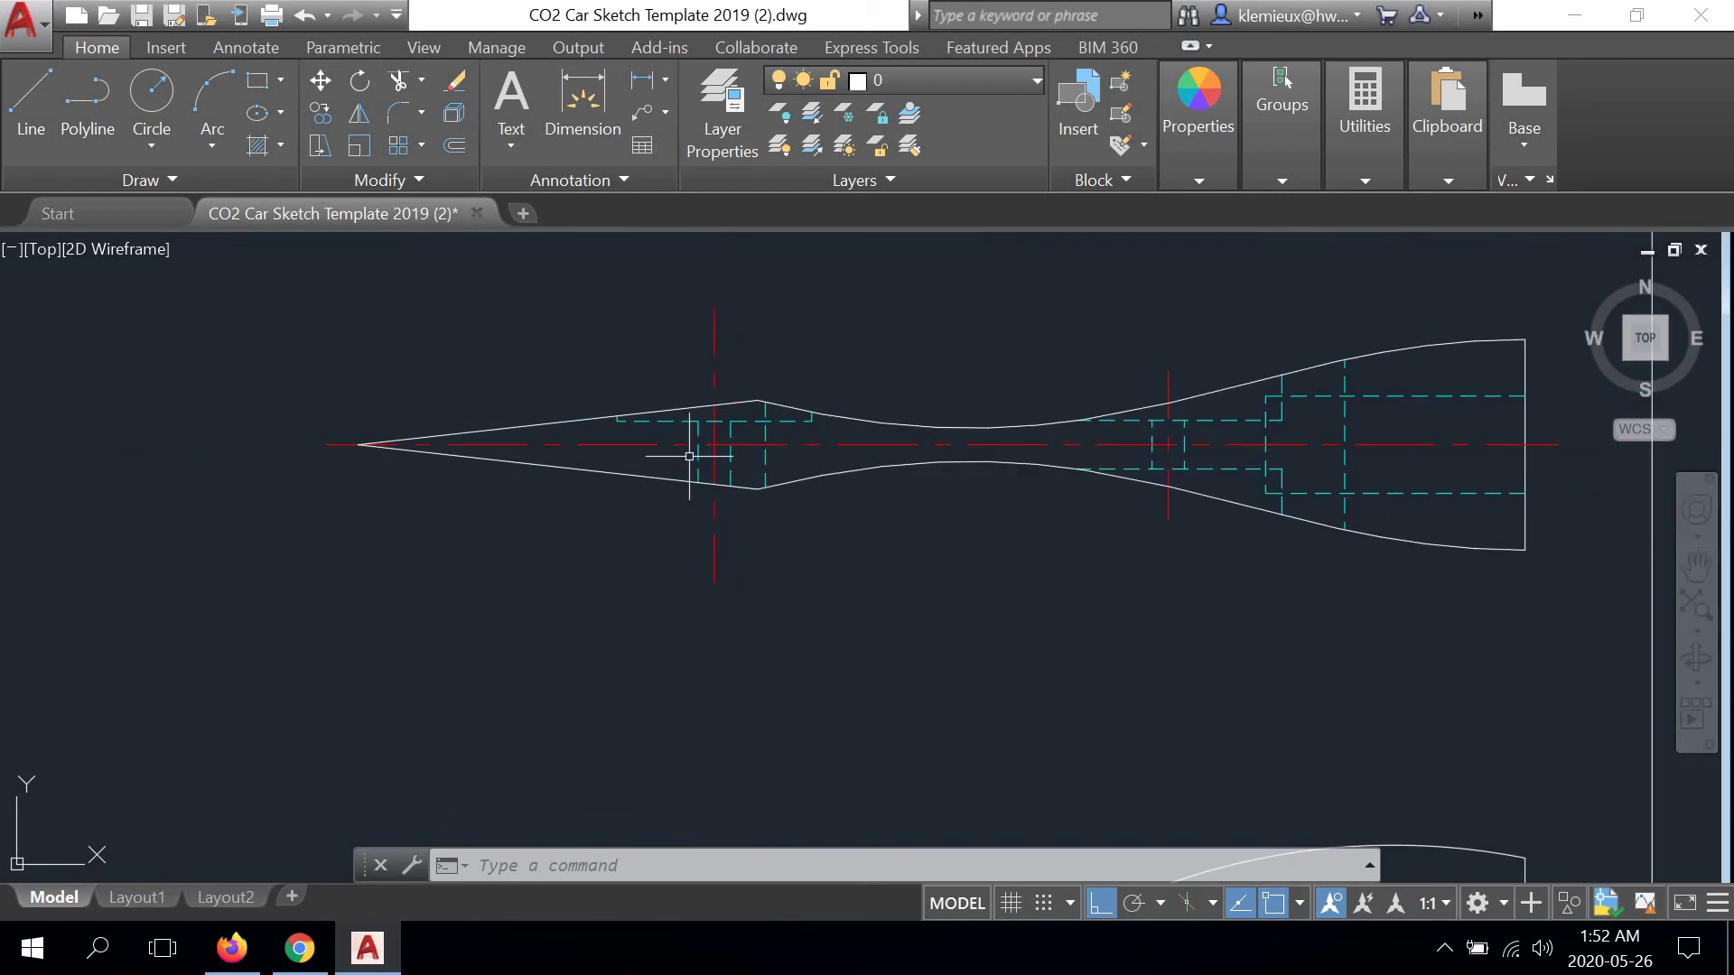
pyautogui.scroll(-2, 721, 488)
pyautogui.scroll(1, 774, 608)
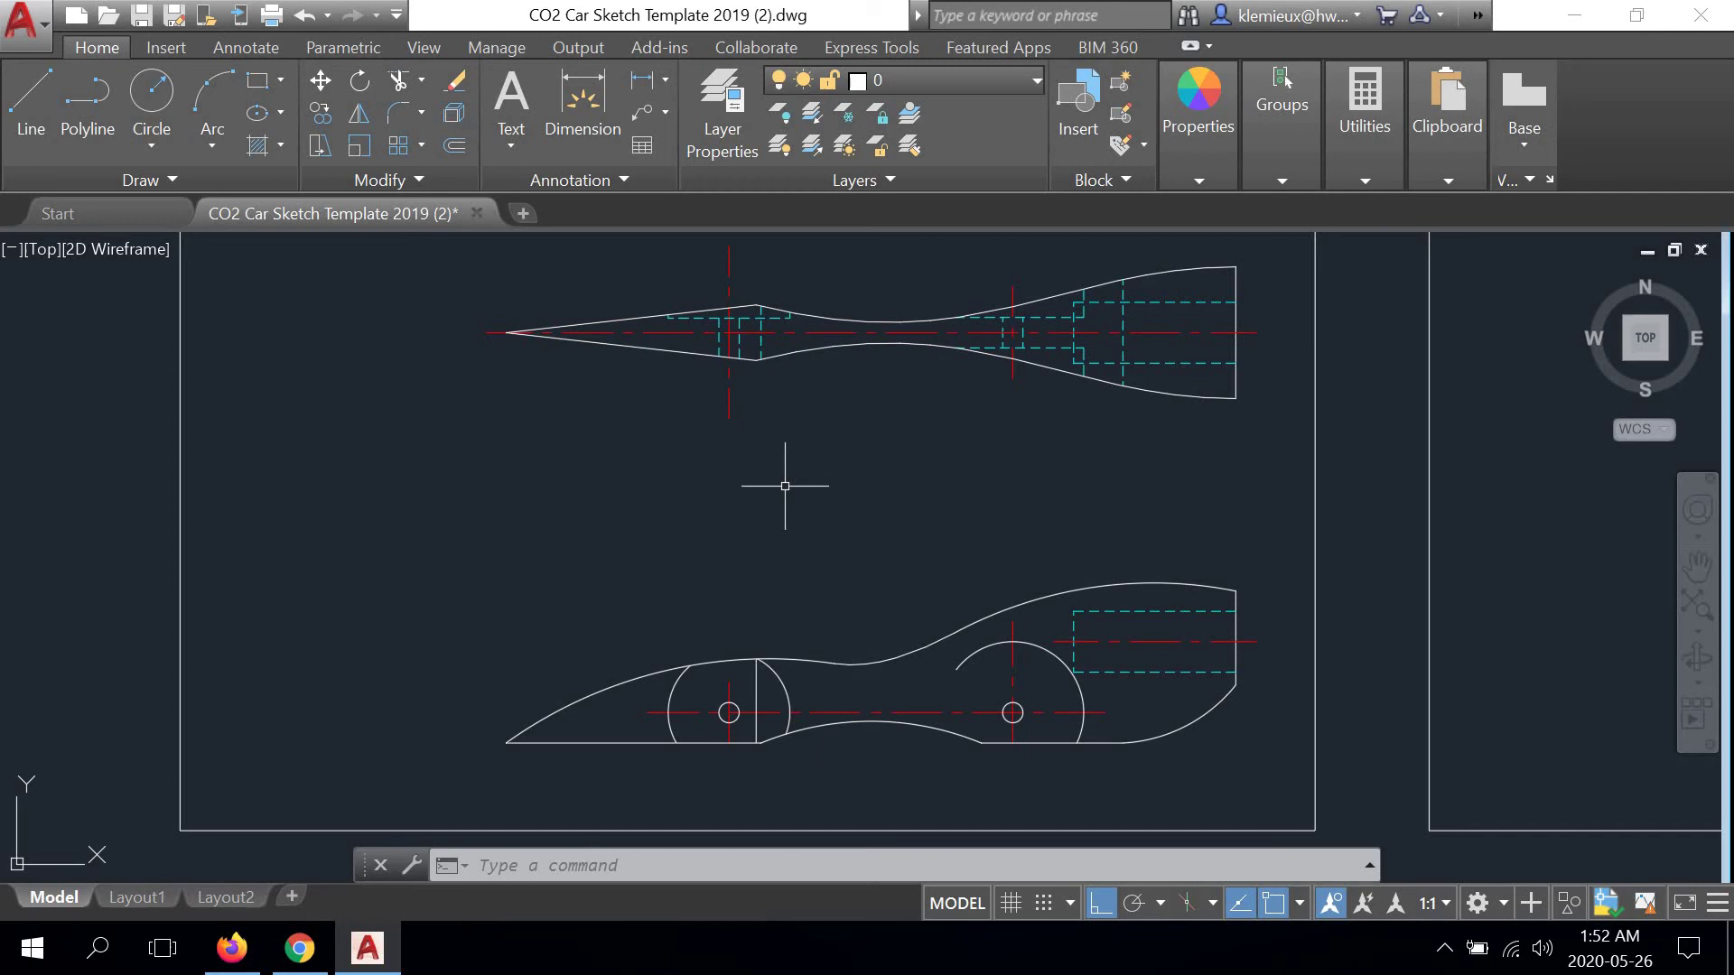
pyautogui.scroll(2, 729, 659)
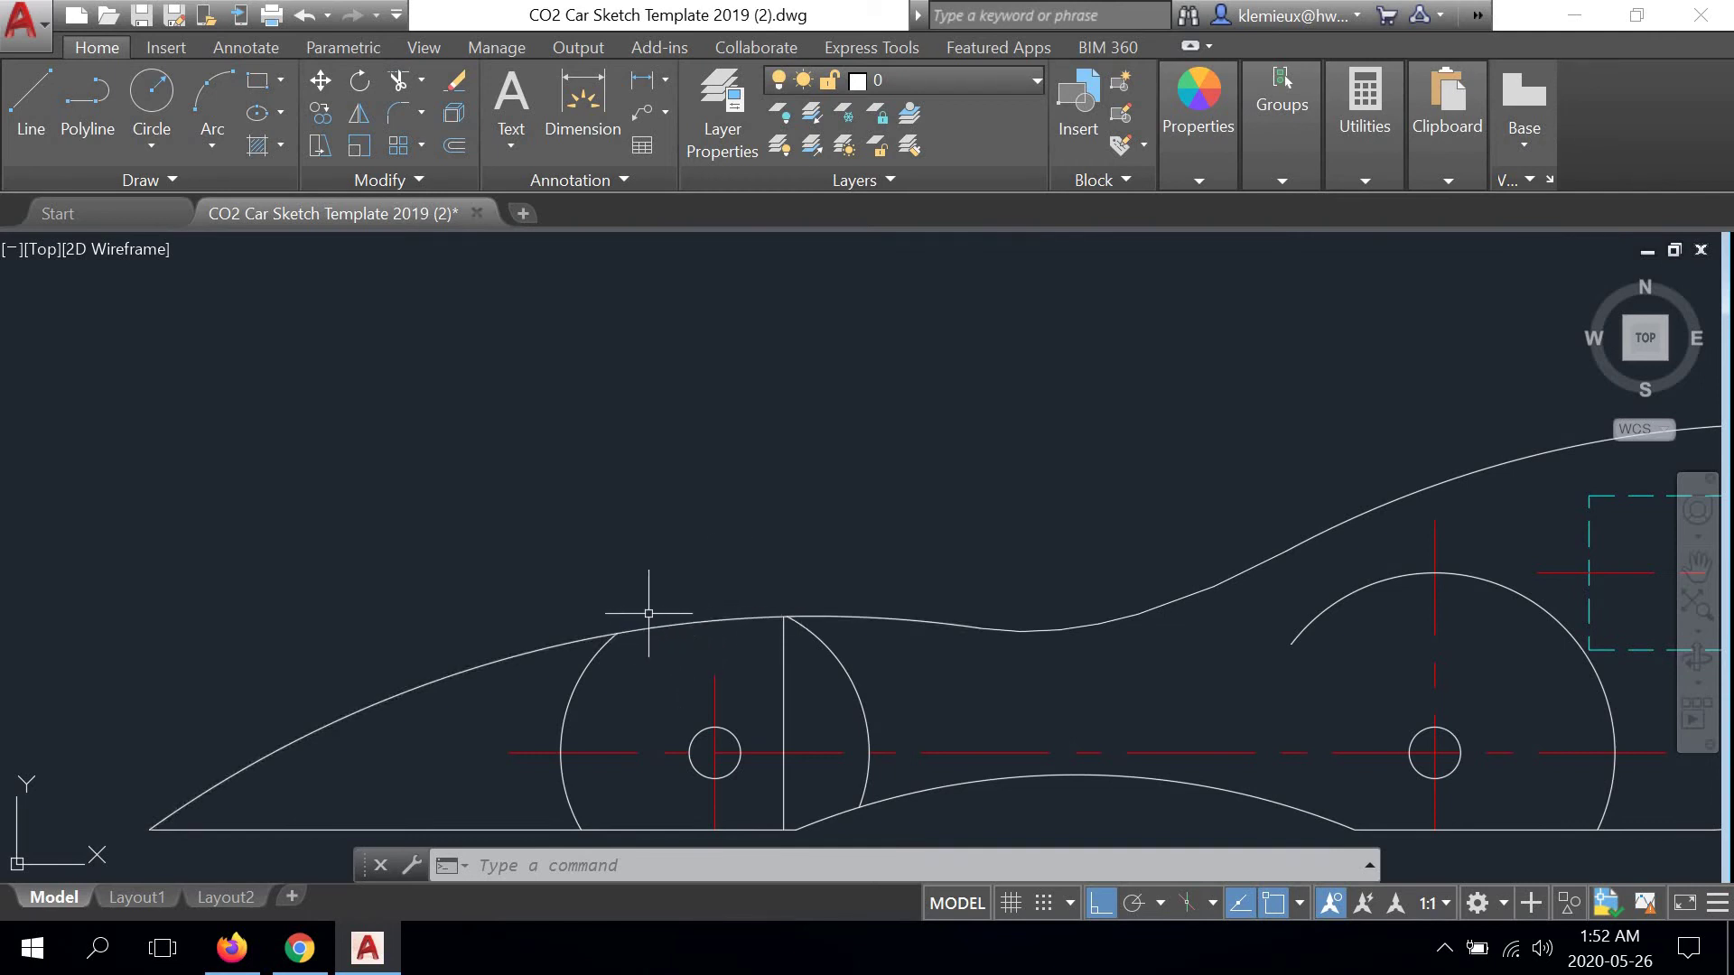
pyautogui.scroll(-4, 681, 492)
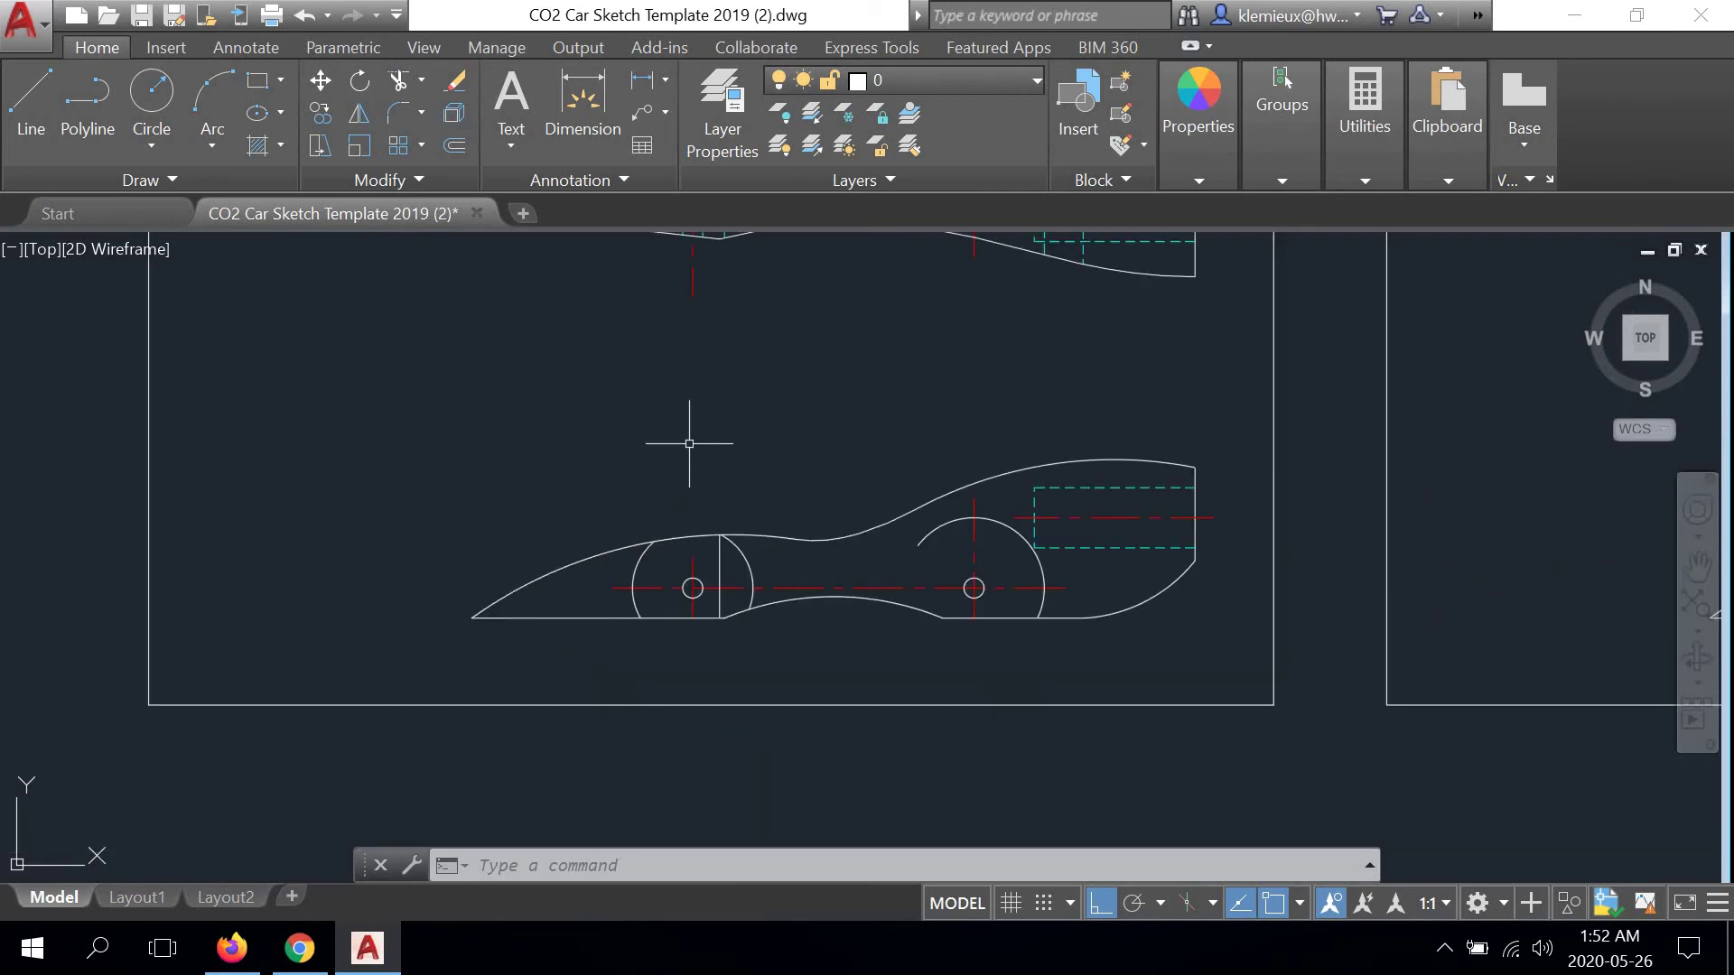
pyautogui.scroll(4, 665, 393)
pyautogui.scroll(-3, 630, 342)
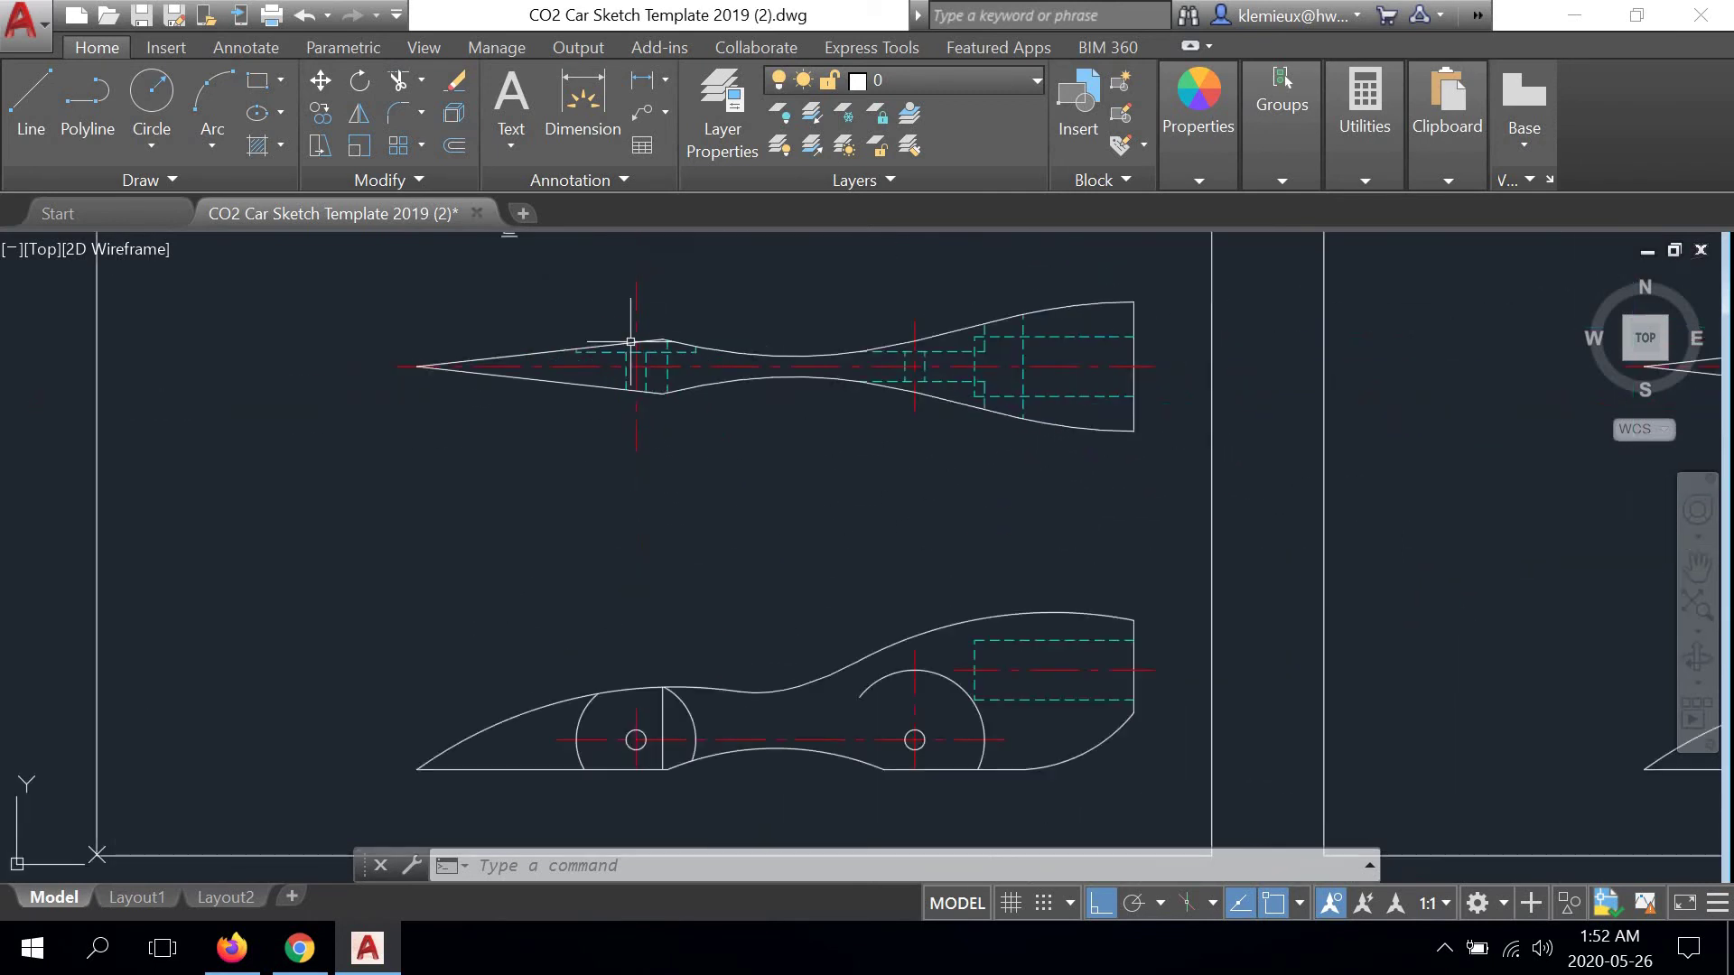
pyautogui.scroll(4, 647, 625)
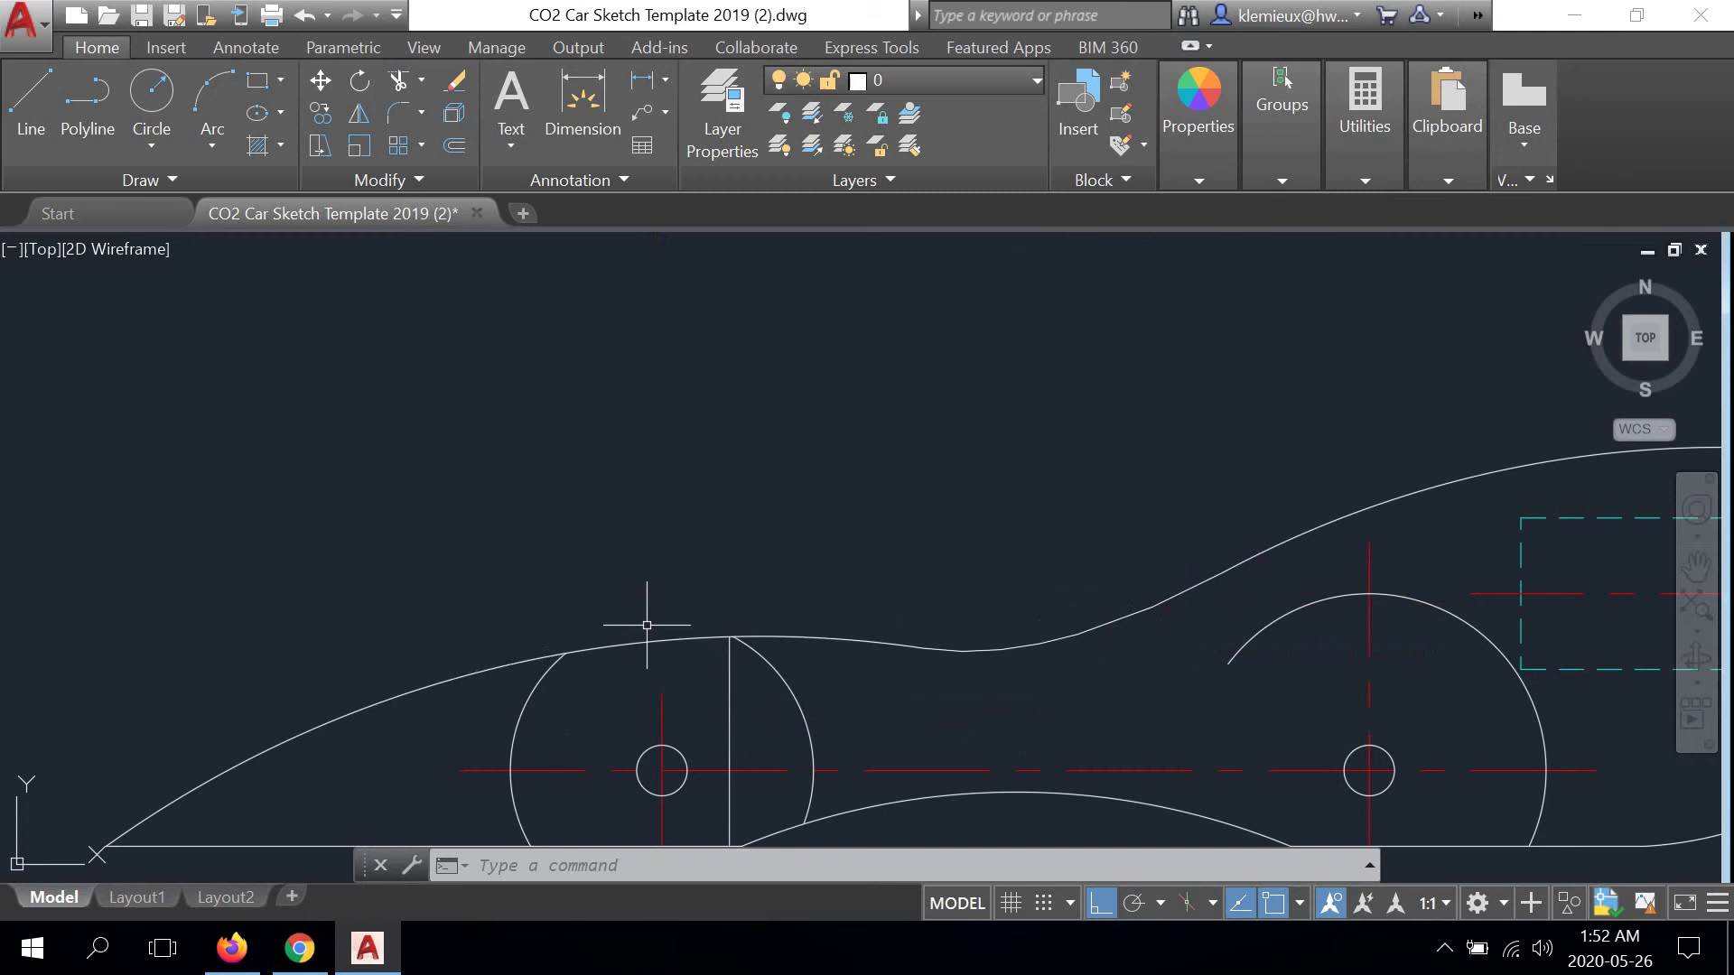
pyautogui.moveTo(861, 598); pyautogui.dragTo(791, 488, button='middle')
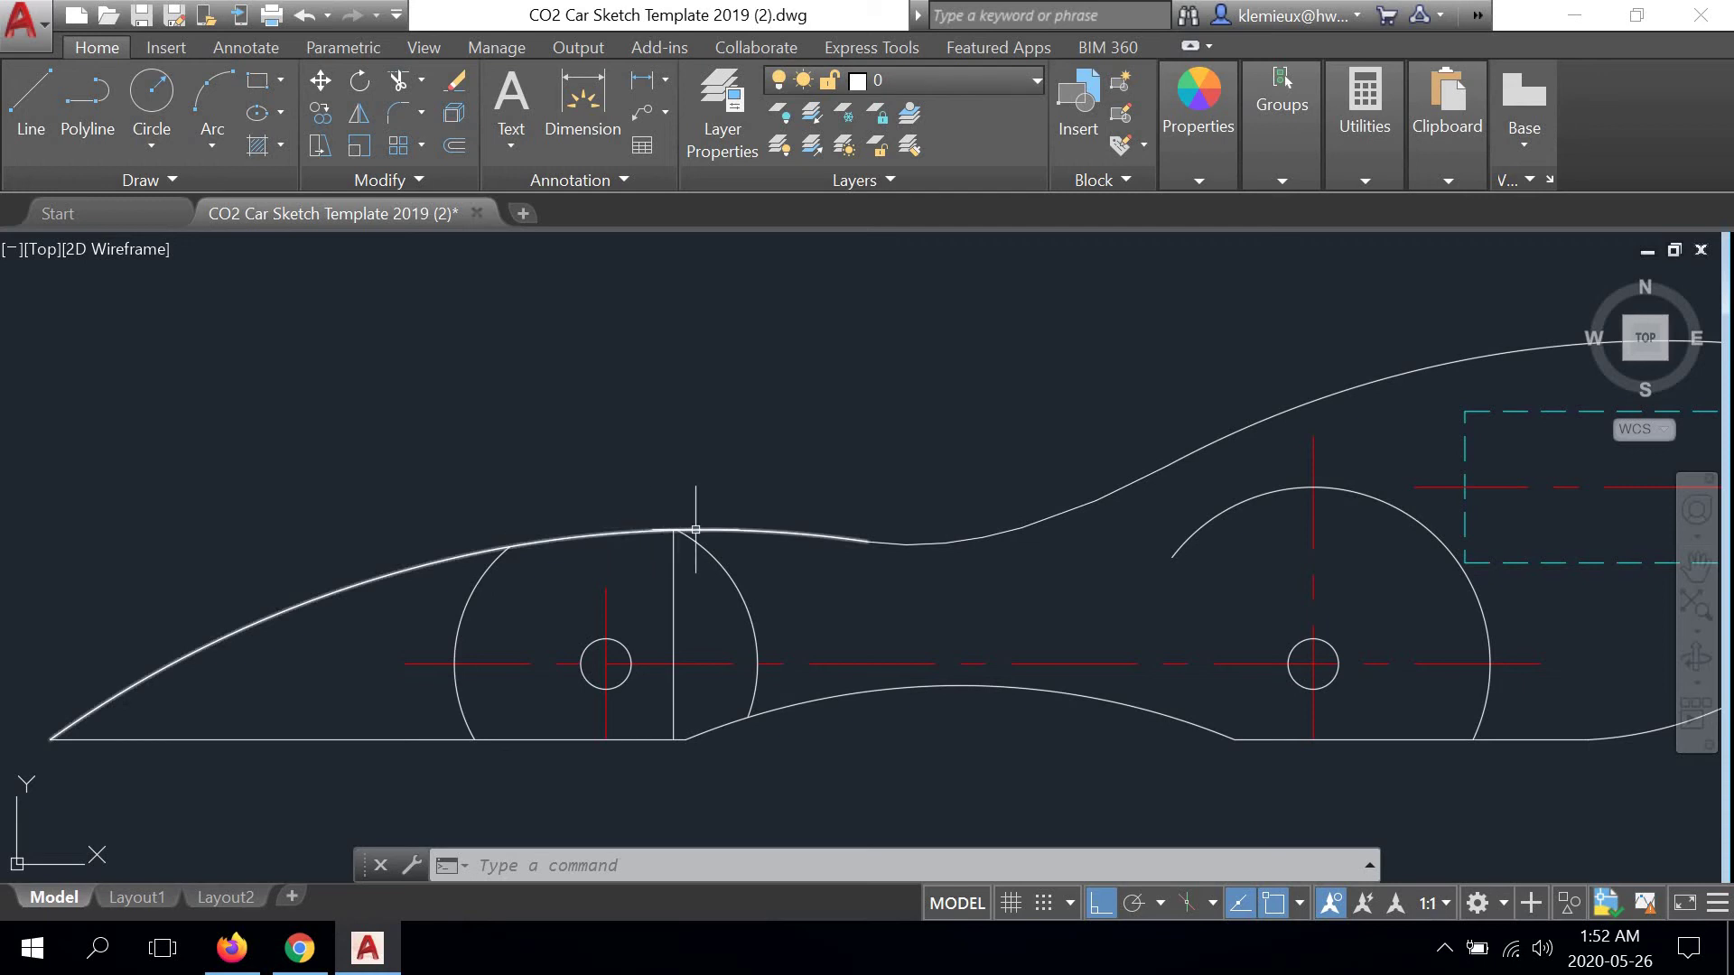
pyautogui.scroll(5, 688, 533)
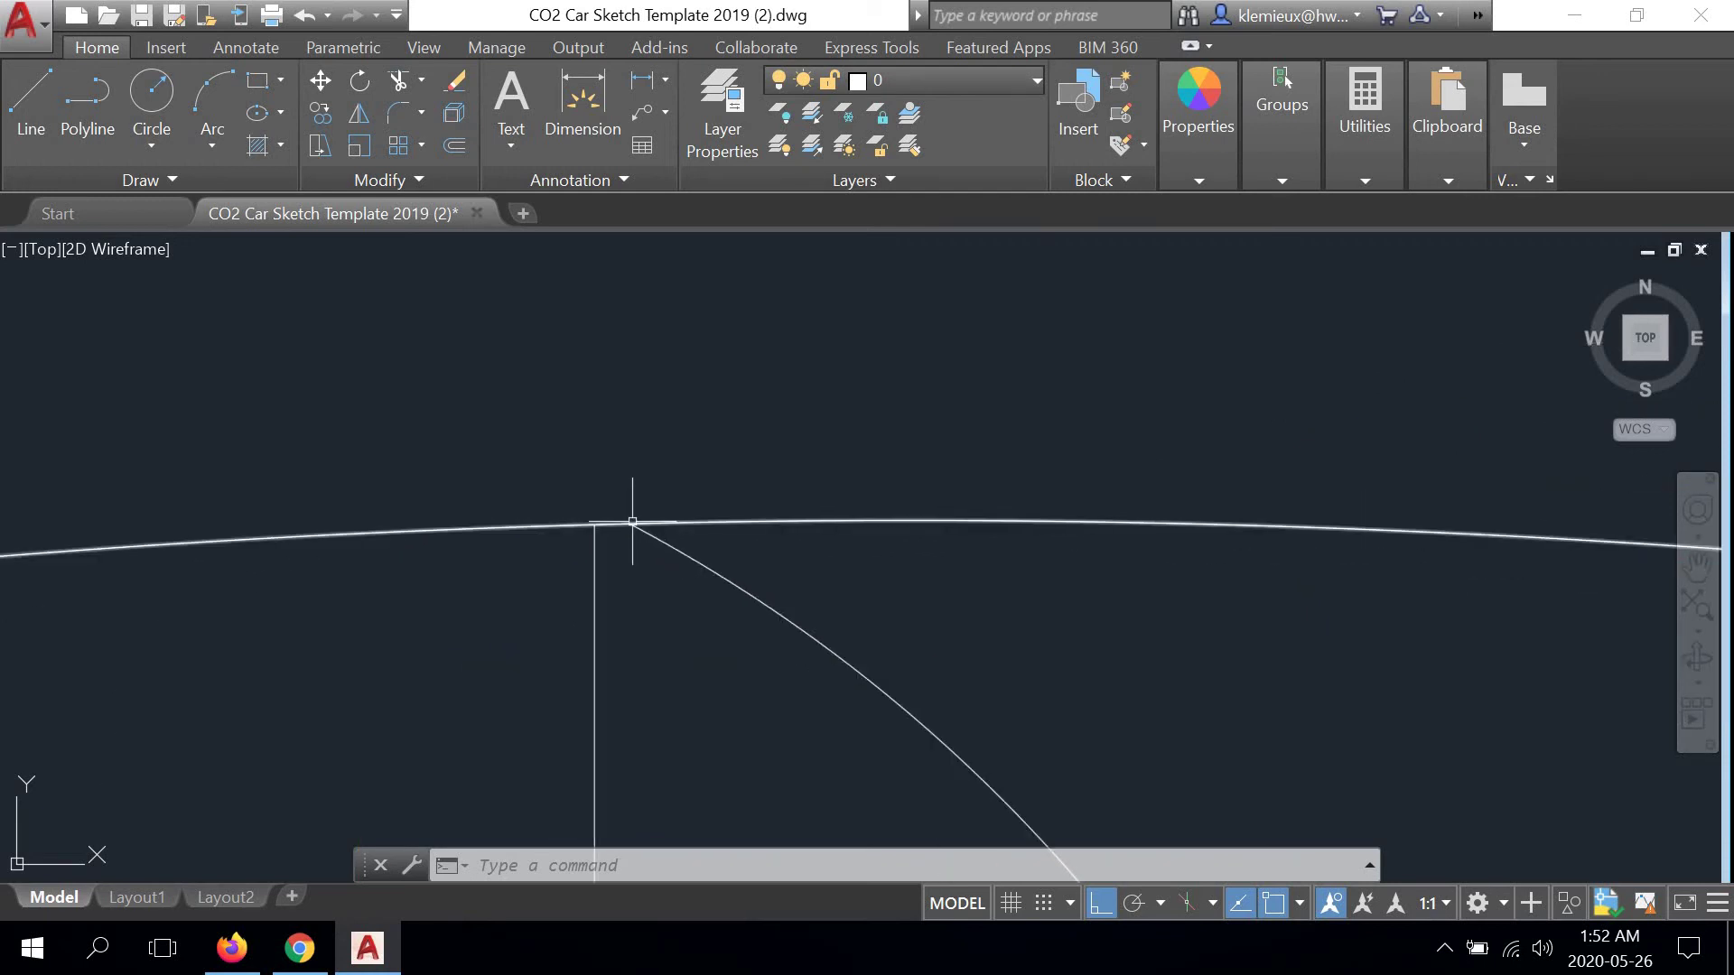
pyautogui.scroll(-5, 645, 519)
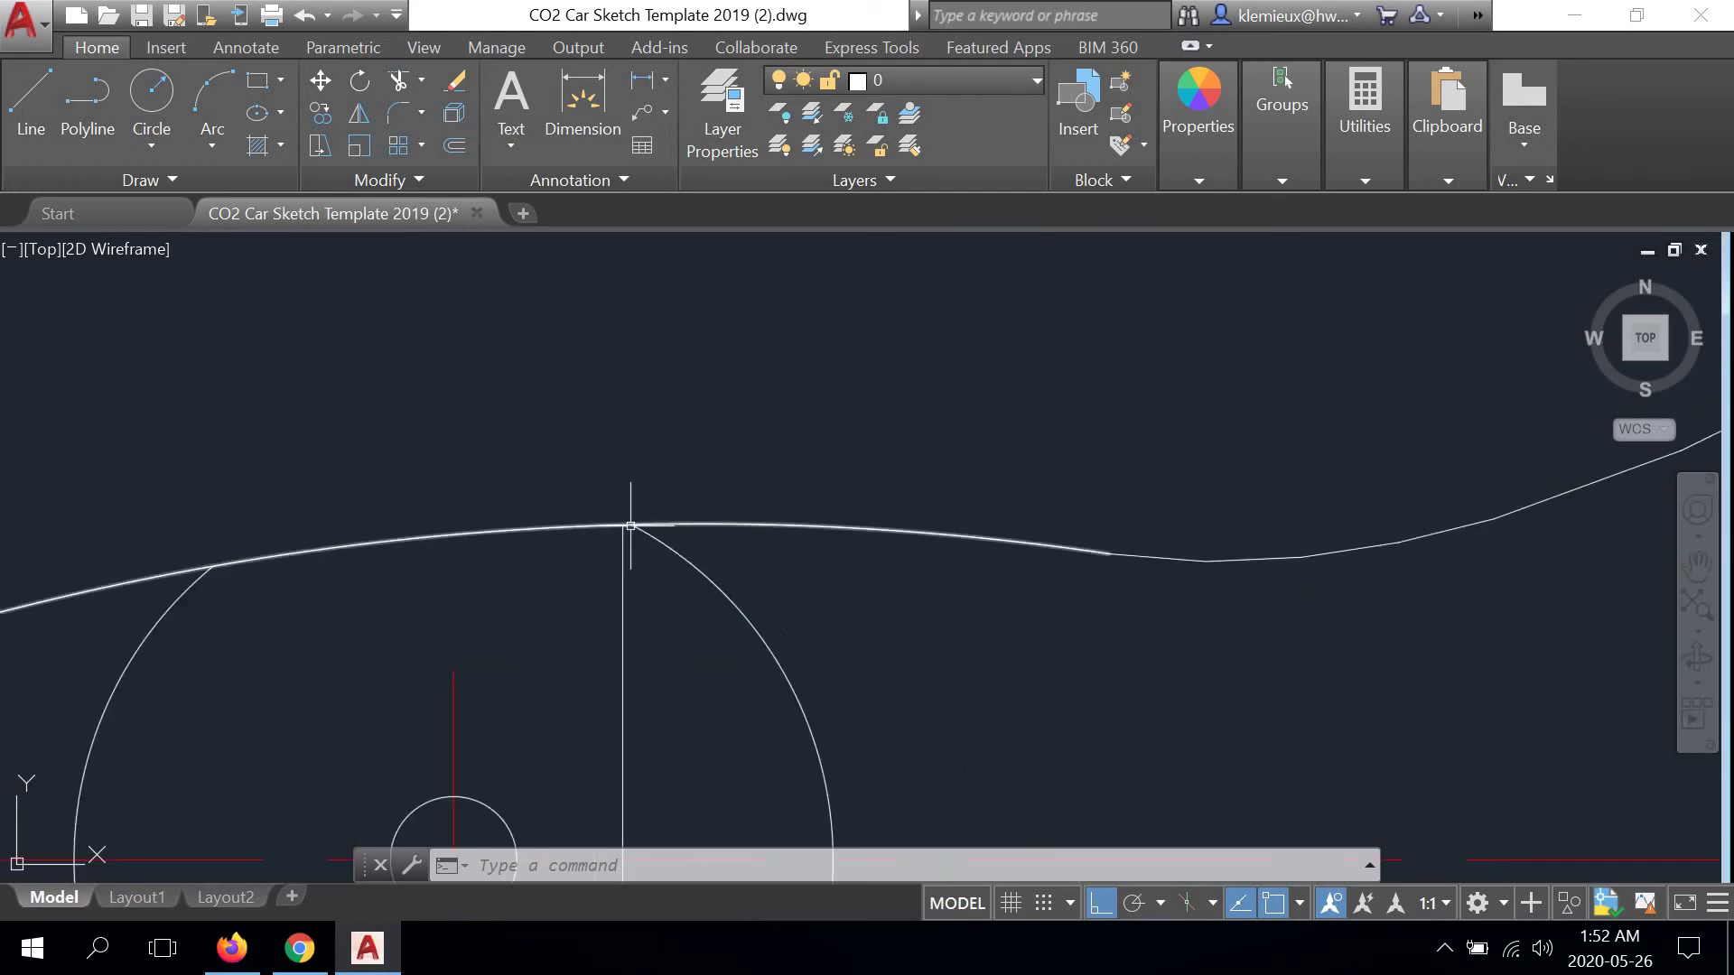
# Draw a vertical line about 4 15/16 long from the forward upper end of the side view's front-wheel arc up past the top view
pyautogui.click(31, 104)
pyautogui.scroll(4, 496, 480)
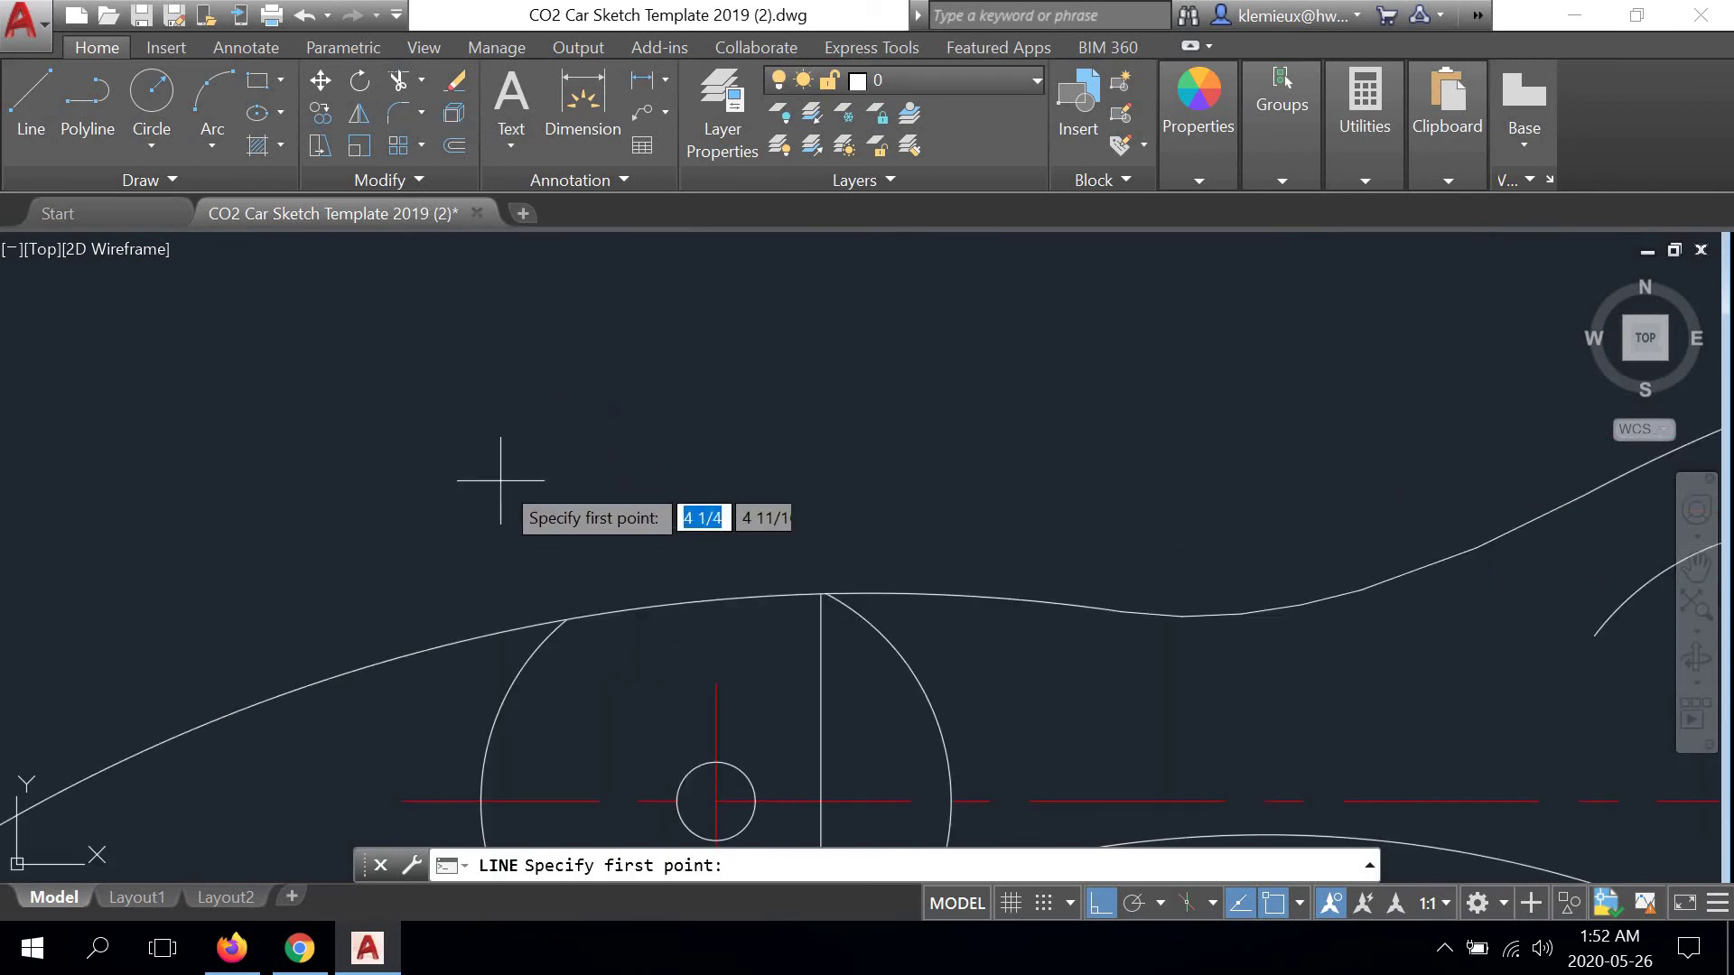
pyautogui.click(568, 620)
pyautogui.scroll(-7, 561, 588)
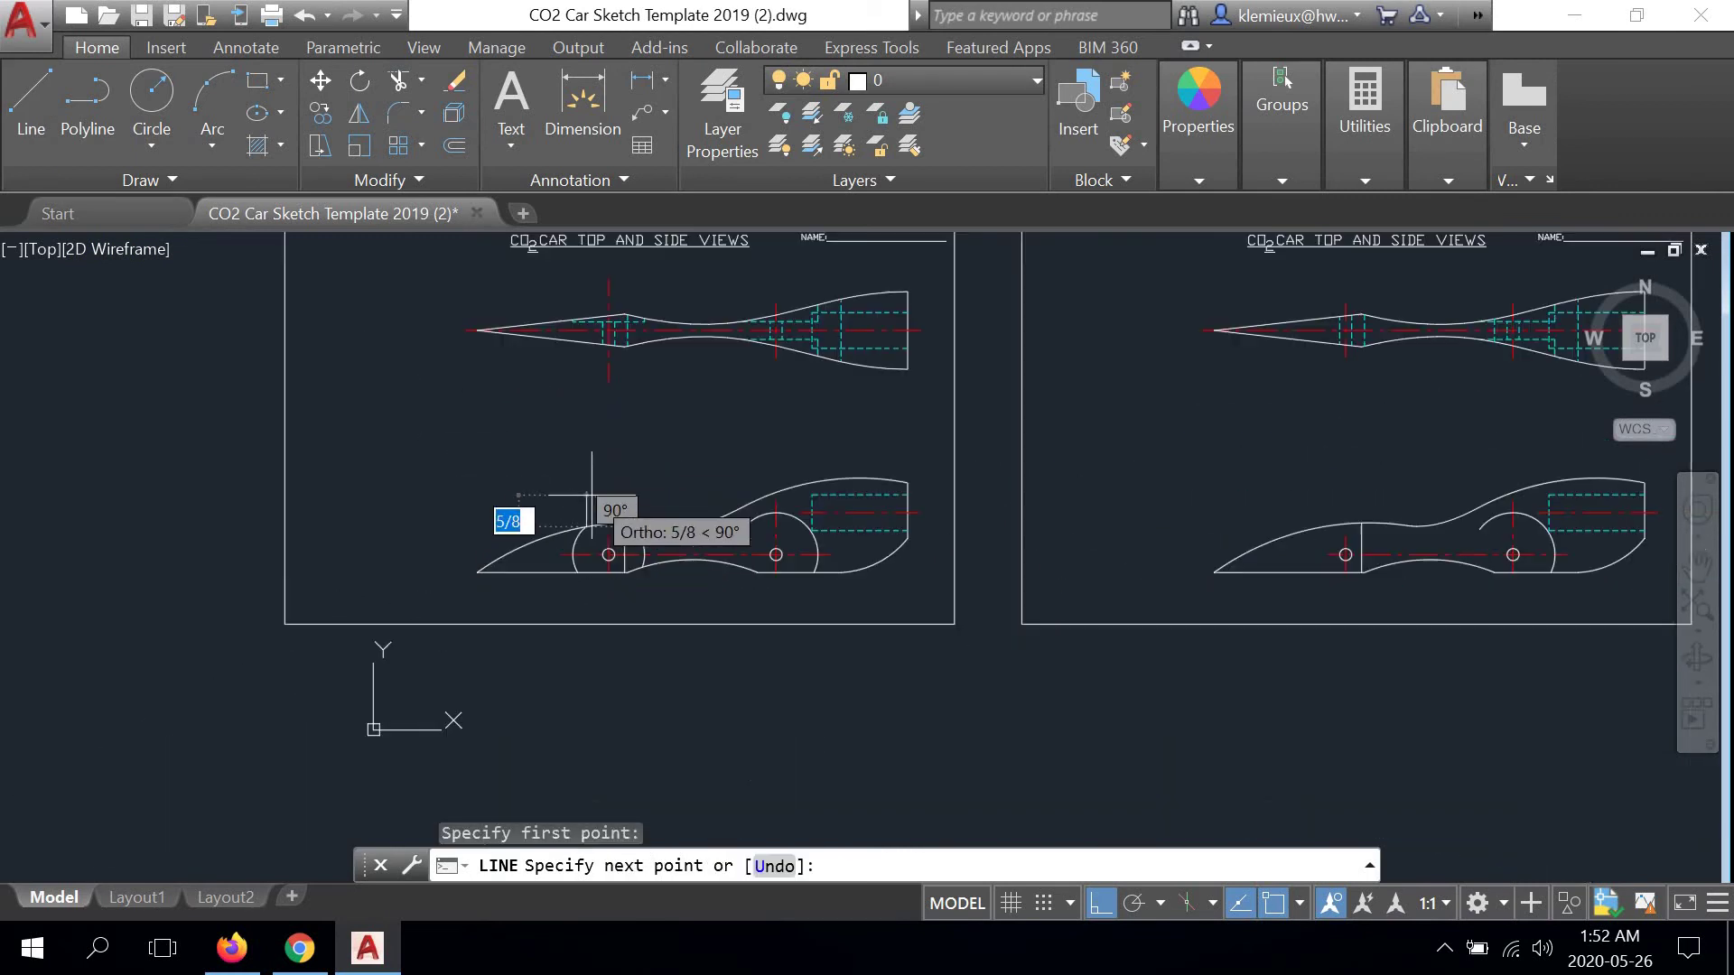
pyautogui.scroll(4, 612, 442)
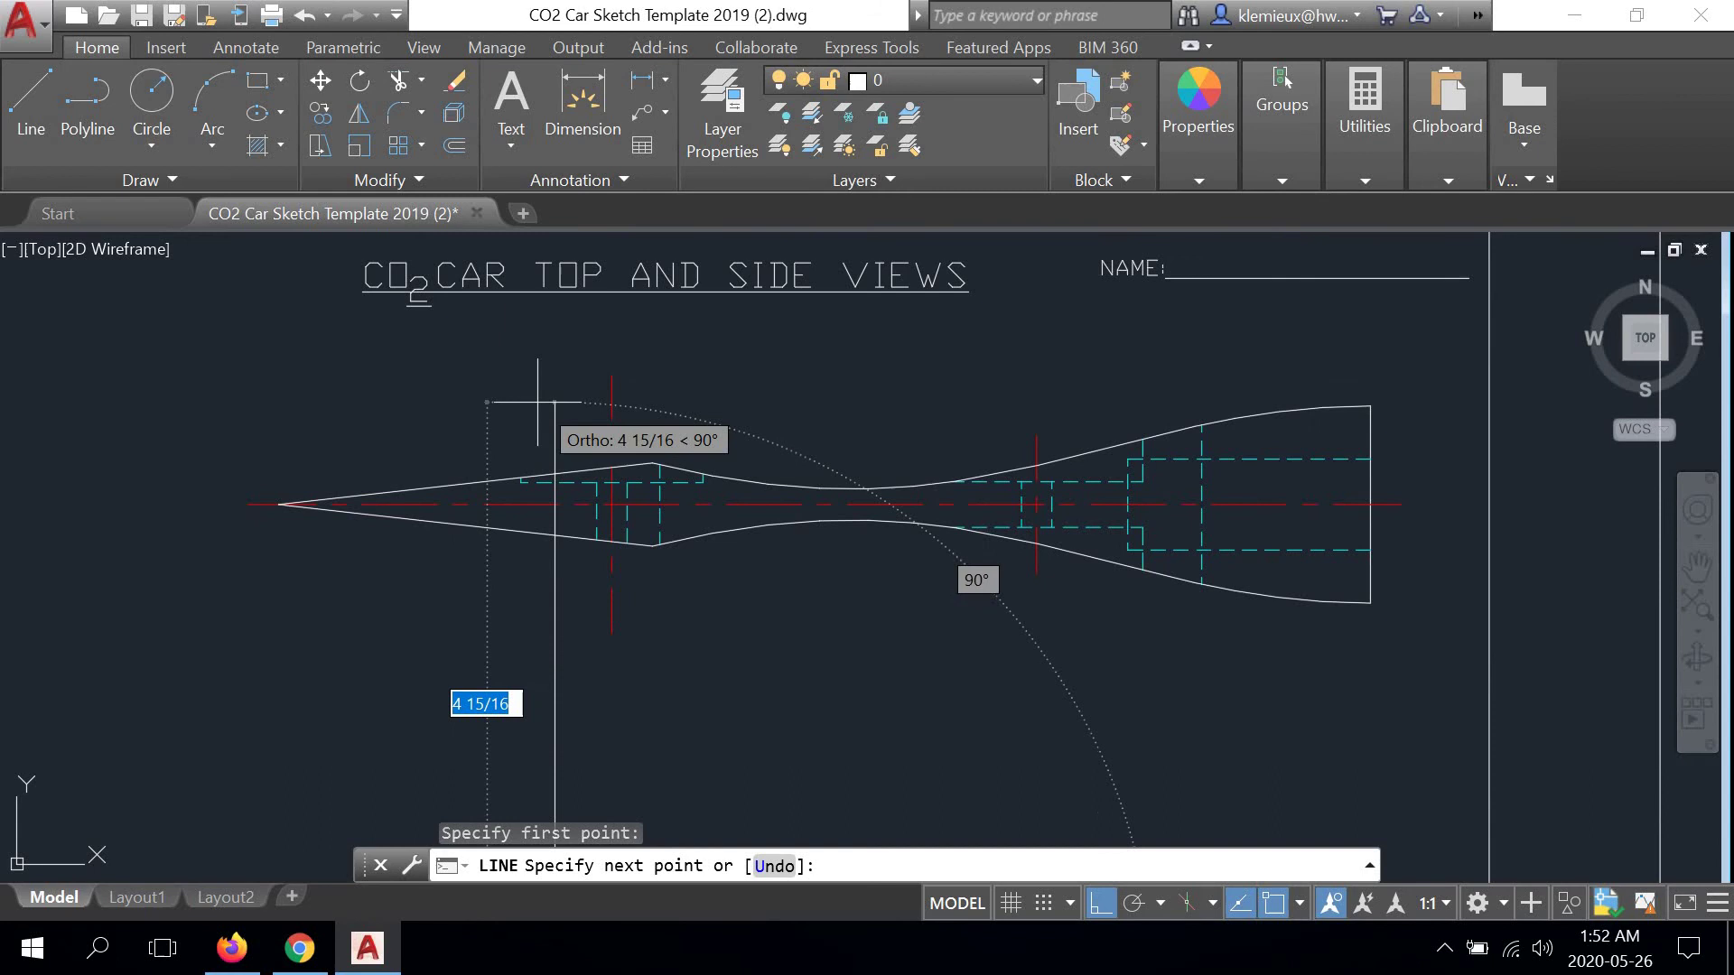
pyautogui.rightClick(654, 409)
pyautogui.click(656, 415)
pyautogui.scroll(-4, 654, 424)
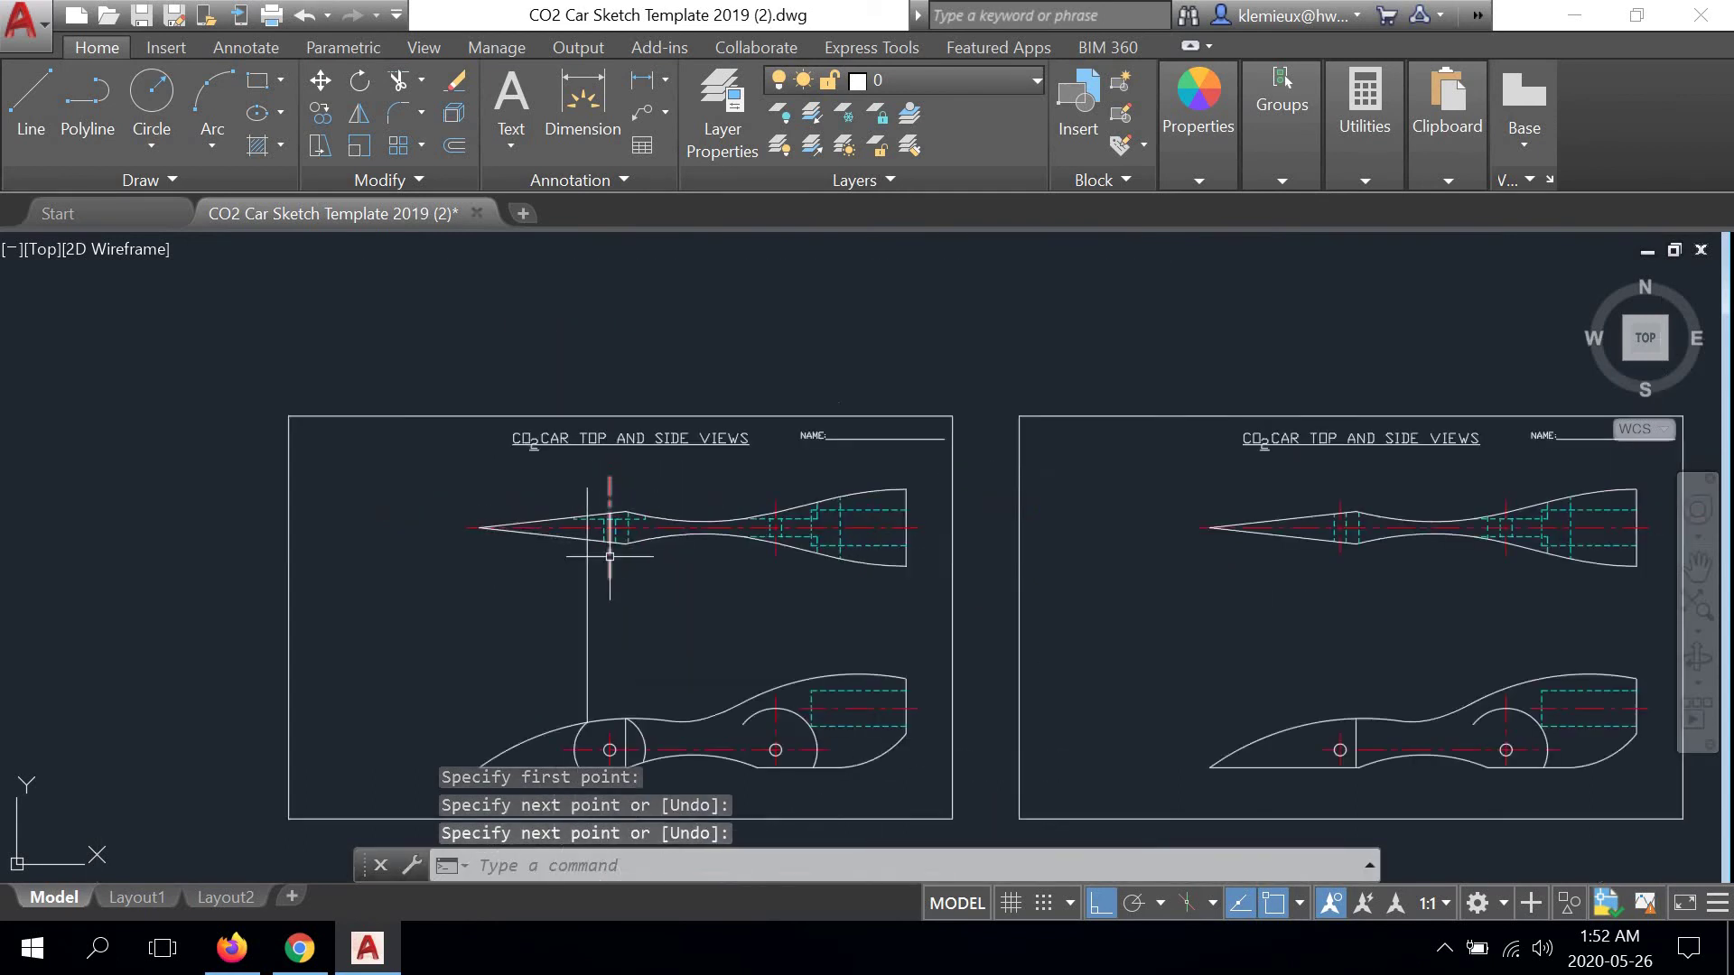
# Draw a vertical line from the rear upper end of the side view's front-wheel arc up past the top view
pyautogui.click(36, 107)
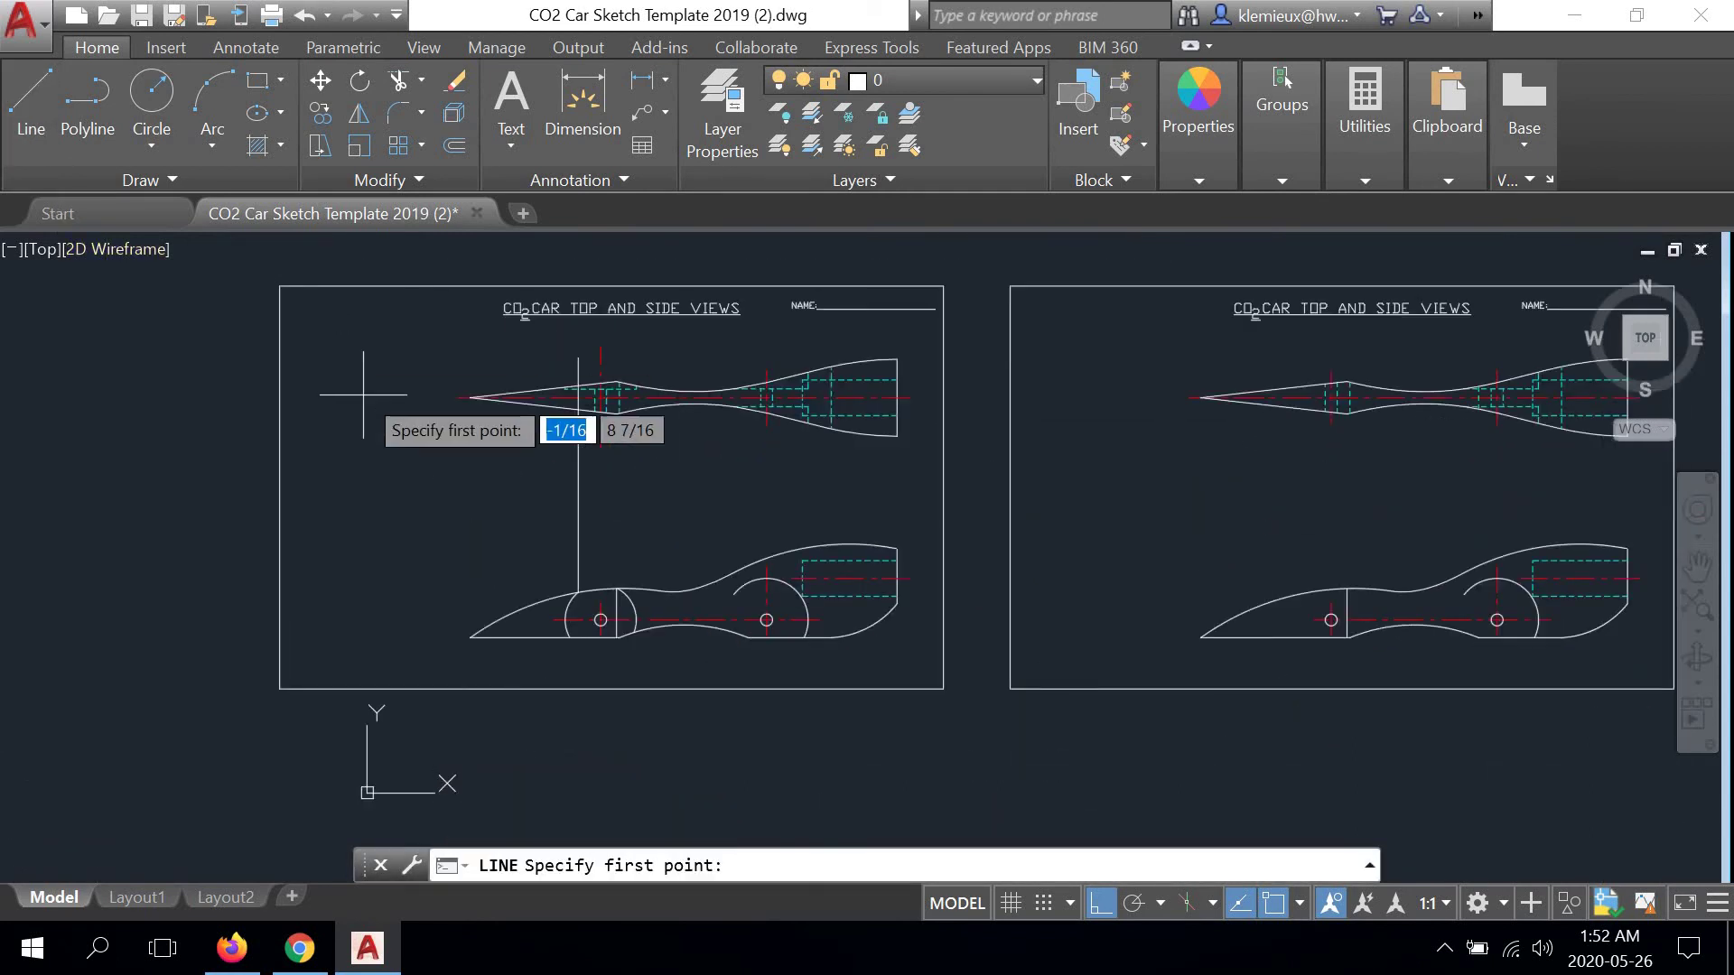
pyautogui.scroll(2, 632, 559)
pyautogui.scroll(5, 625, 555)
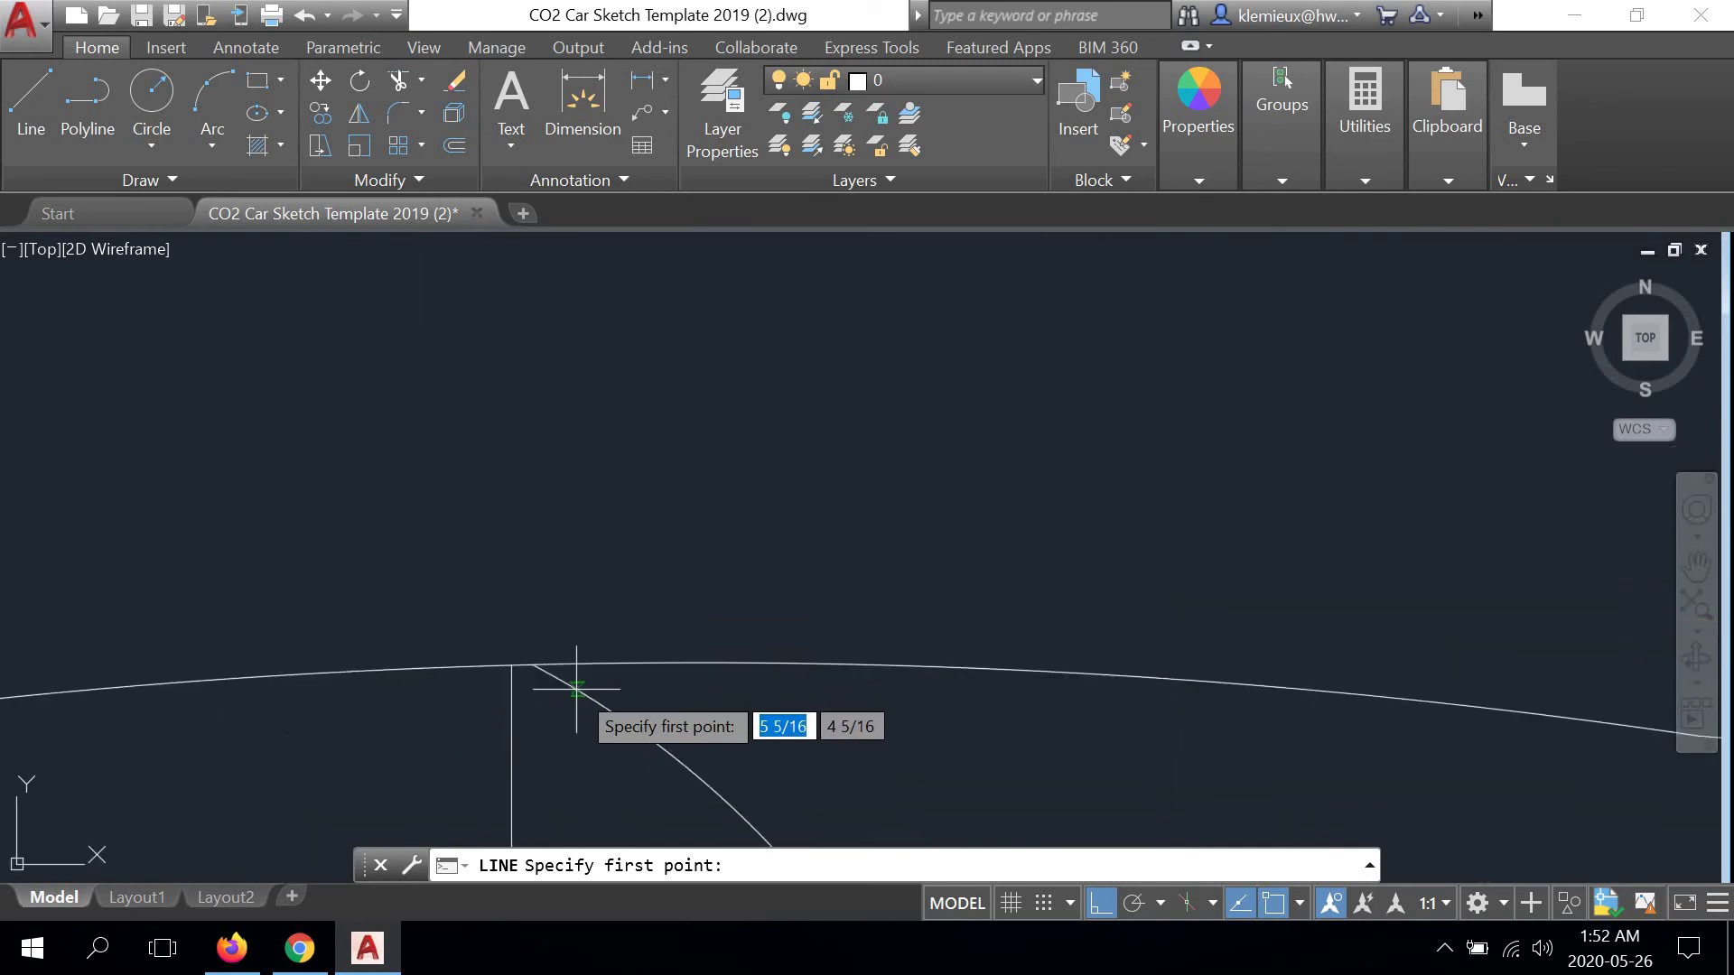
pyautogui.click(515, 653)
pyautogui.scroll(-4, 515, 650)
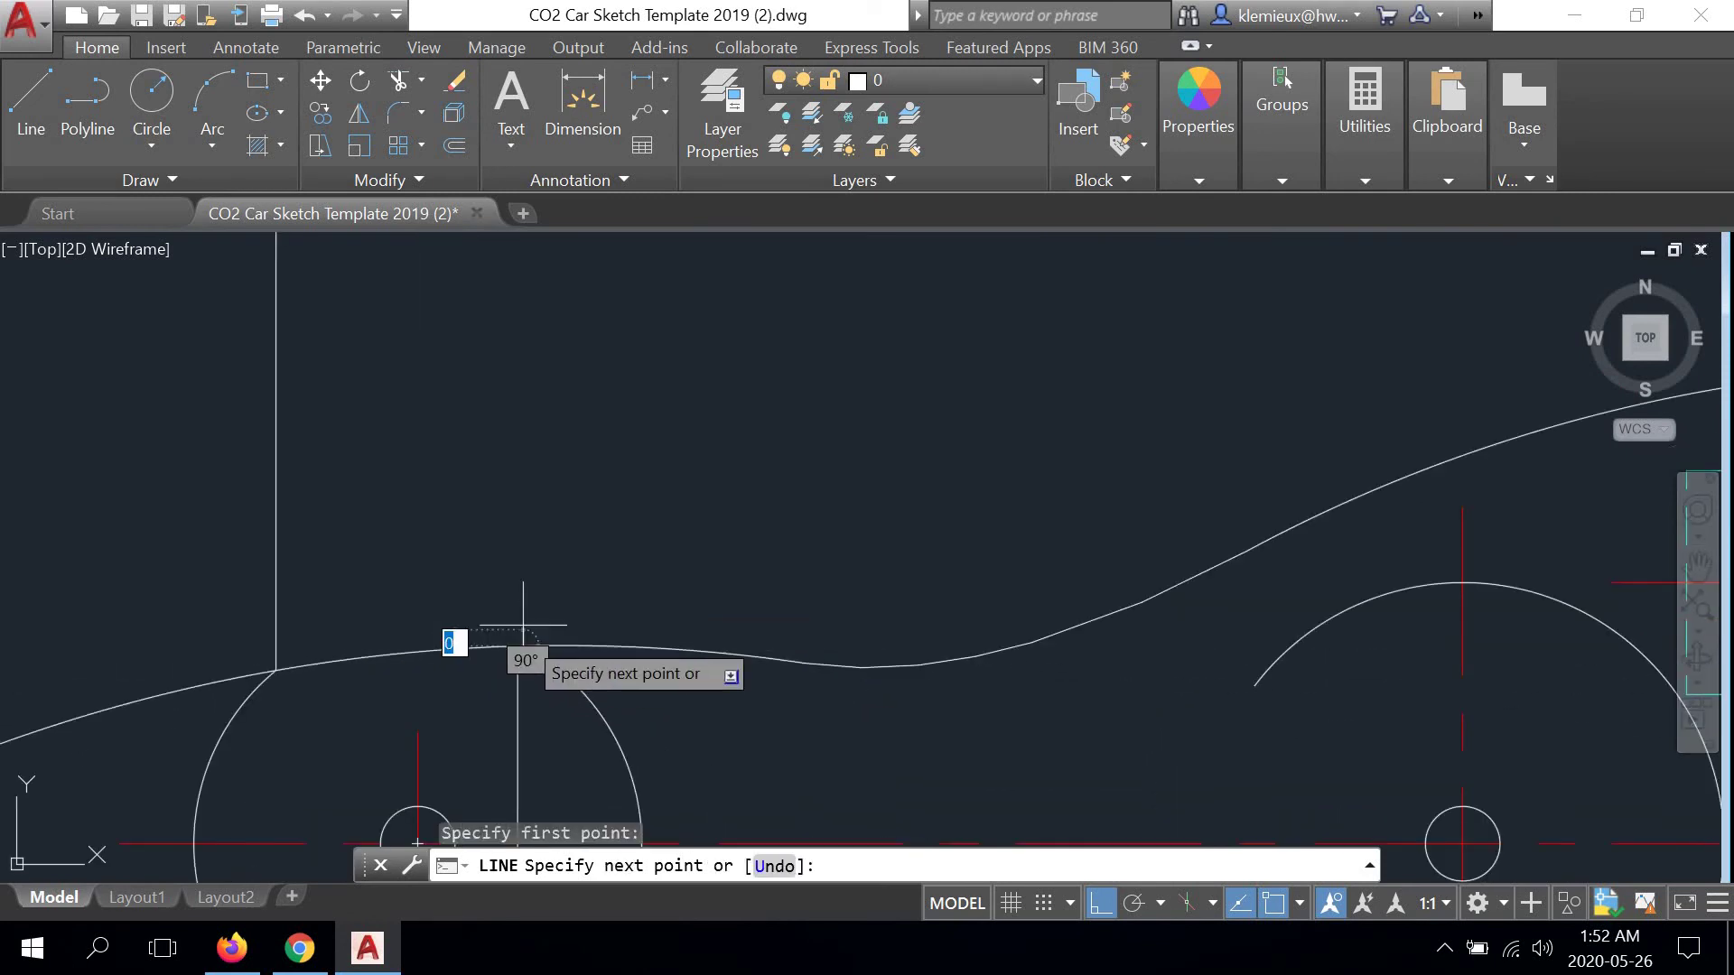
pyautogui.scroll(-3, 616, 656)
pyautogui.scroll(6, 599, 578)
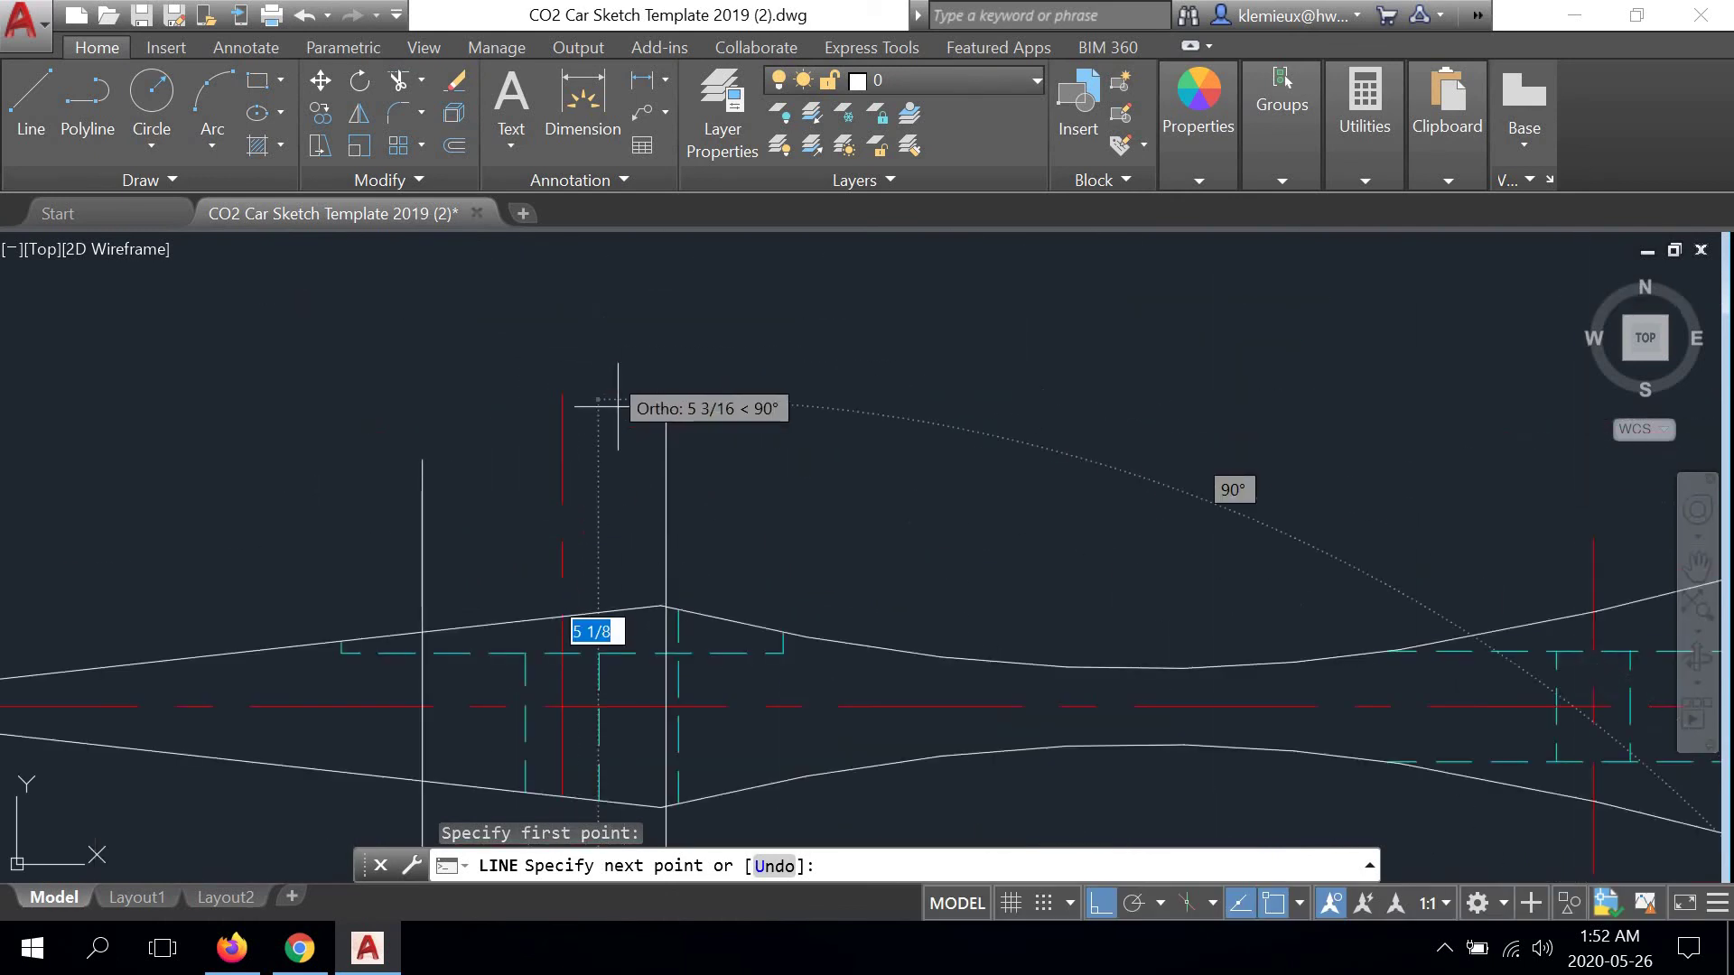
pyautogui.moveTo(696, 446); pyautogui.dragTo(696, 336, button='middle')
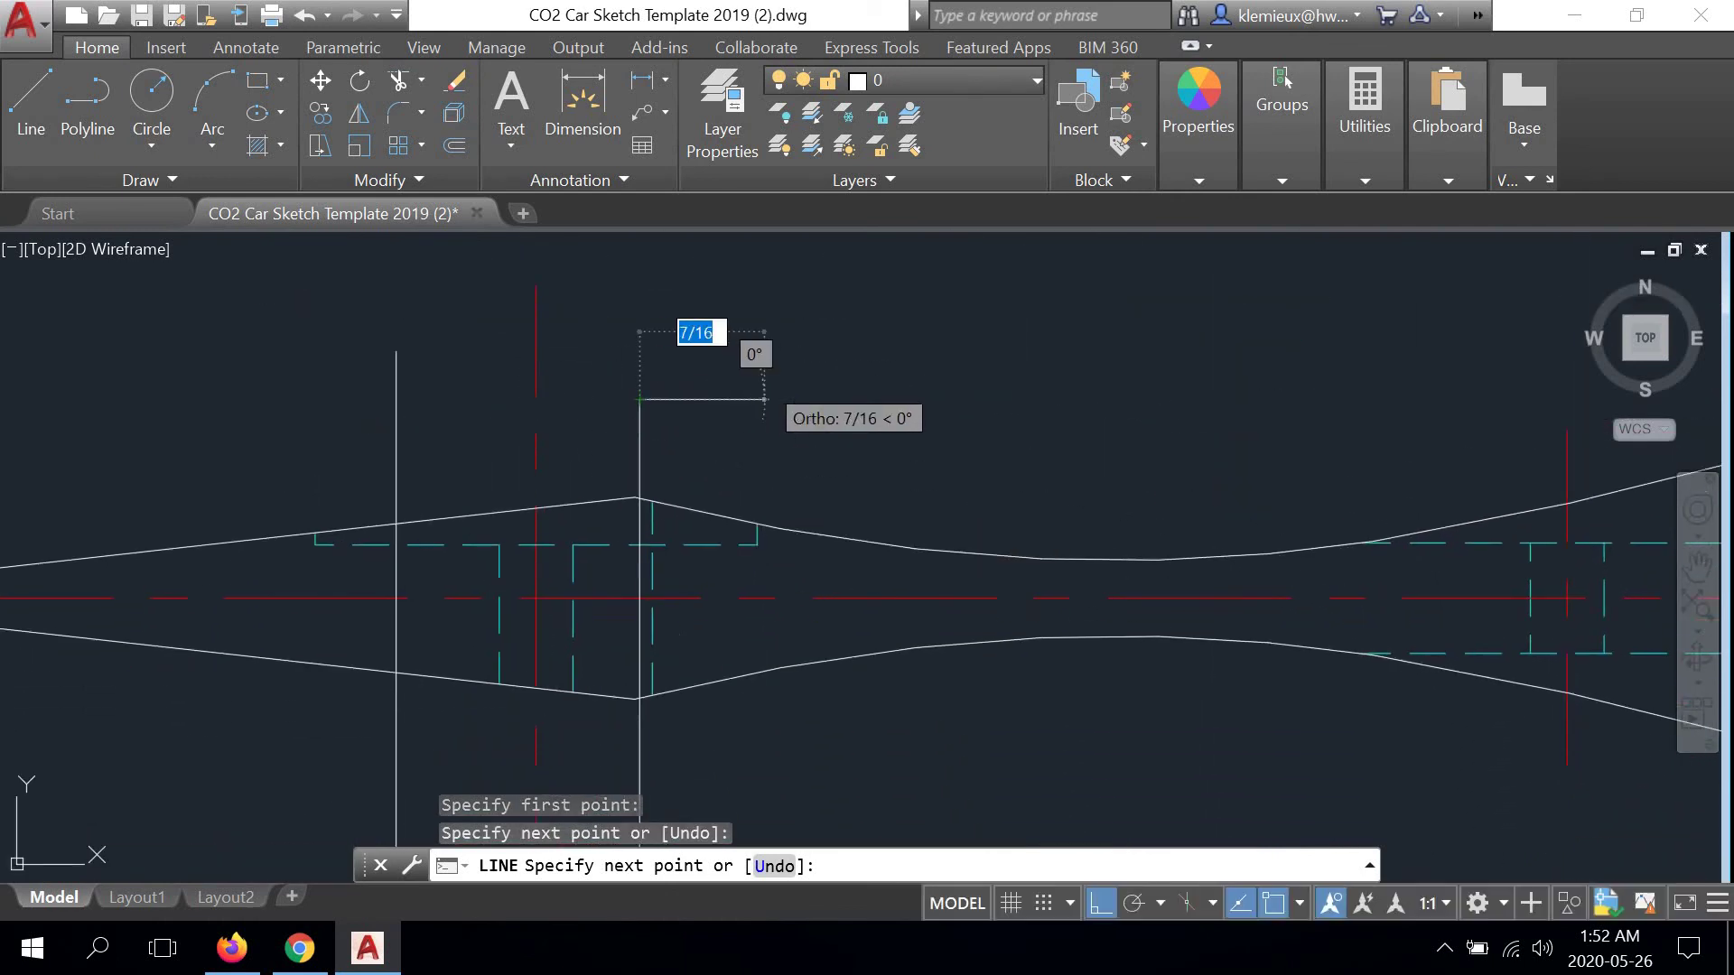
pyautogui.rightClick(697, 340)
pyautogui.click(804, 394)
pyautogui.moveTo(804, 394); pyautogui.dragTo(841, 320, button='middle')
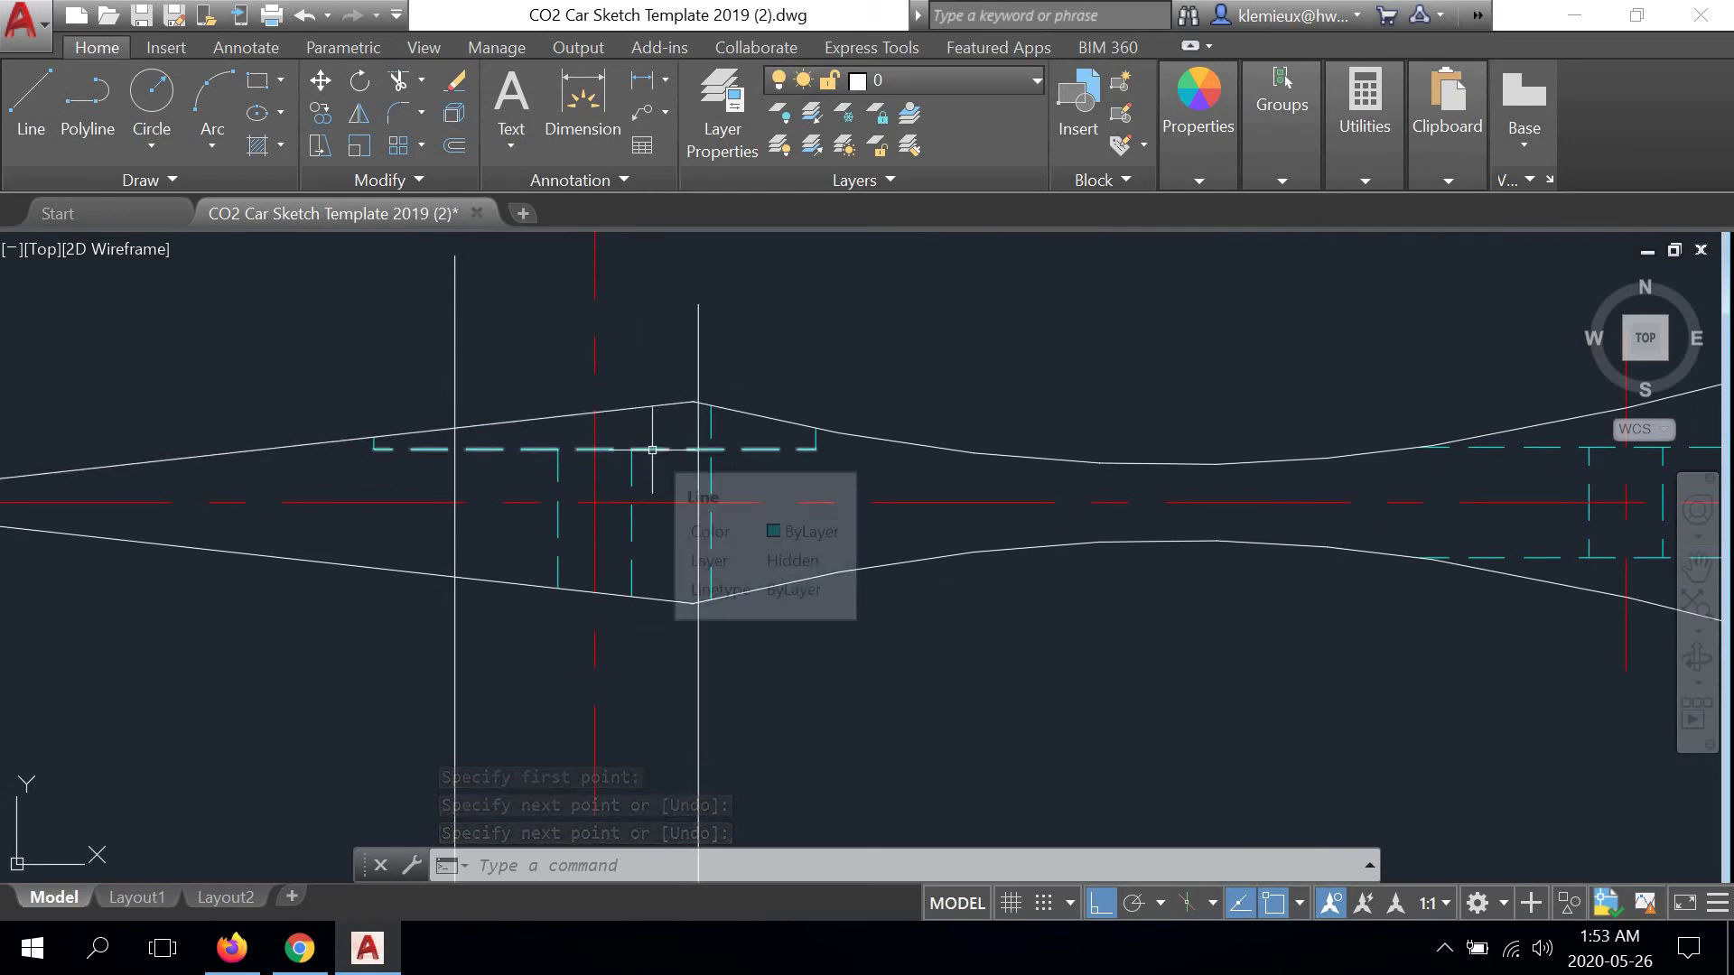
# Trim the front recess's horizontal hidden line between the two vertical construction lines, using both lines as cutting edges
pyautogui.click(397, 80)
pyautogui.click(455, 397)
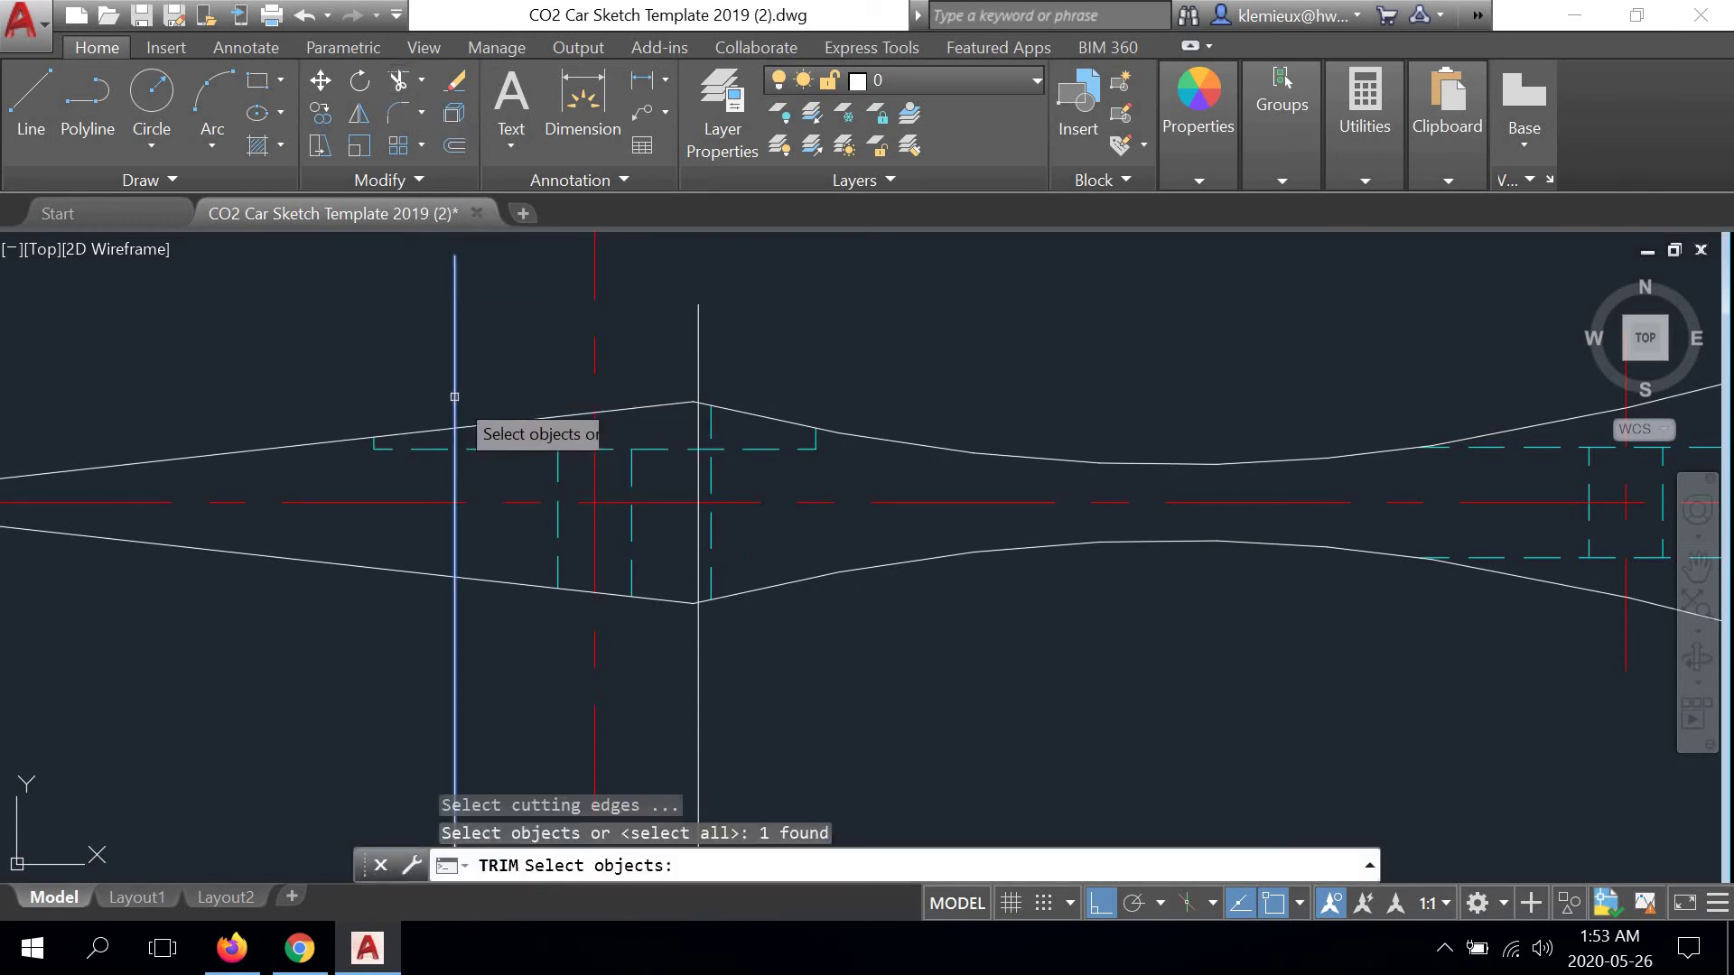
pyautogui.click(697, 388)
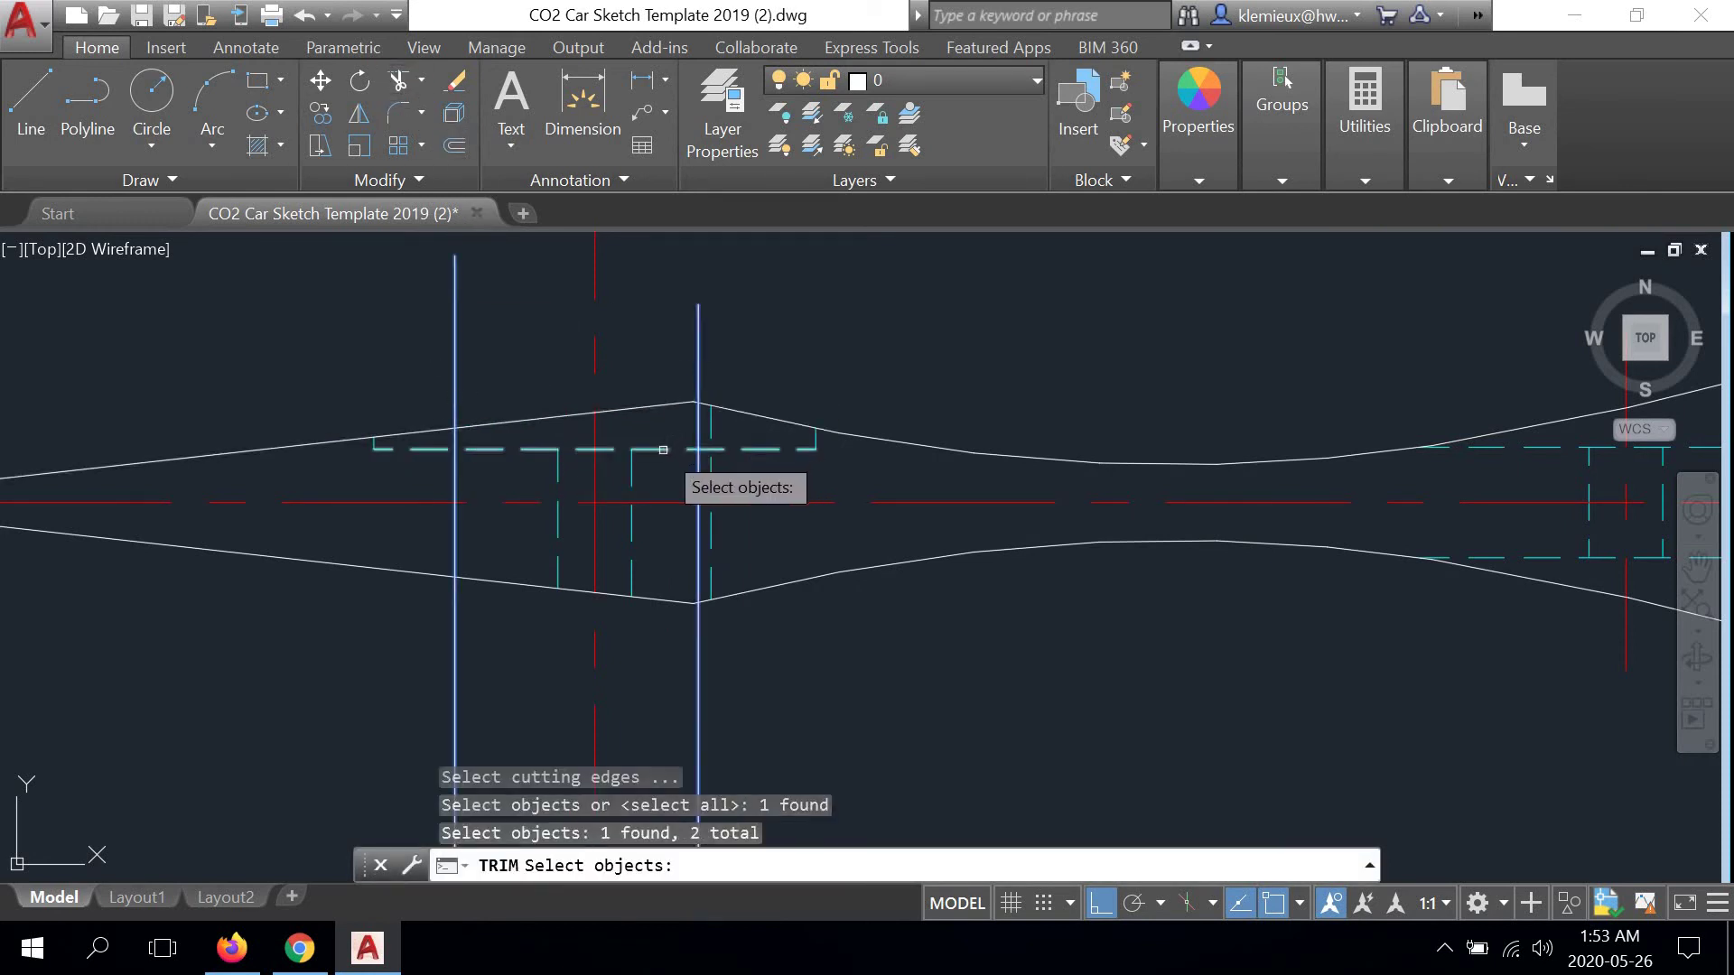
pyautogui.press('Return')
pyautogui.rightClick(834, 364)
pyautogui.click(849, 375)
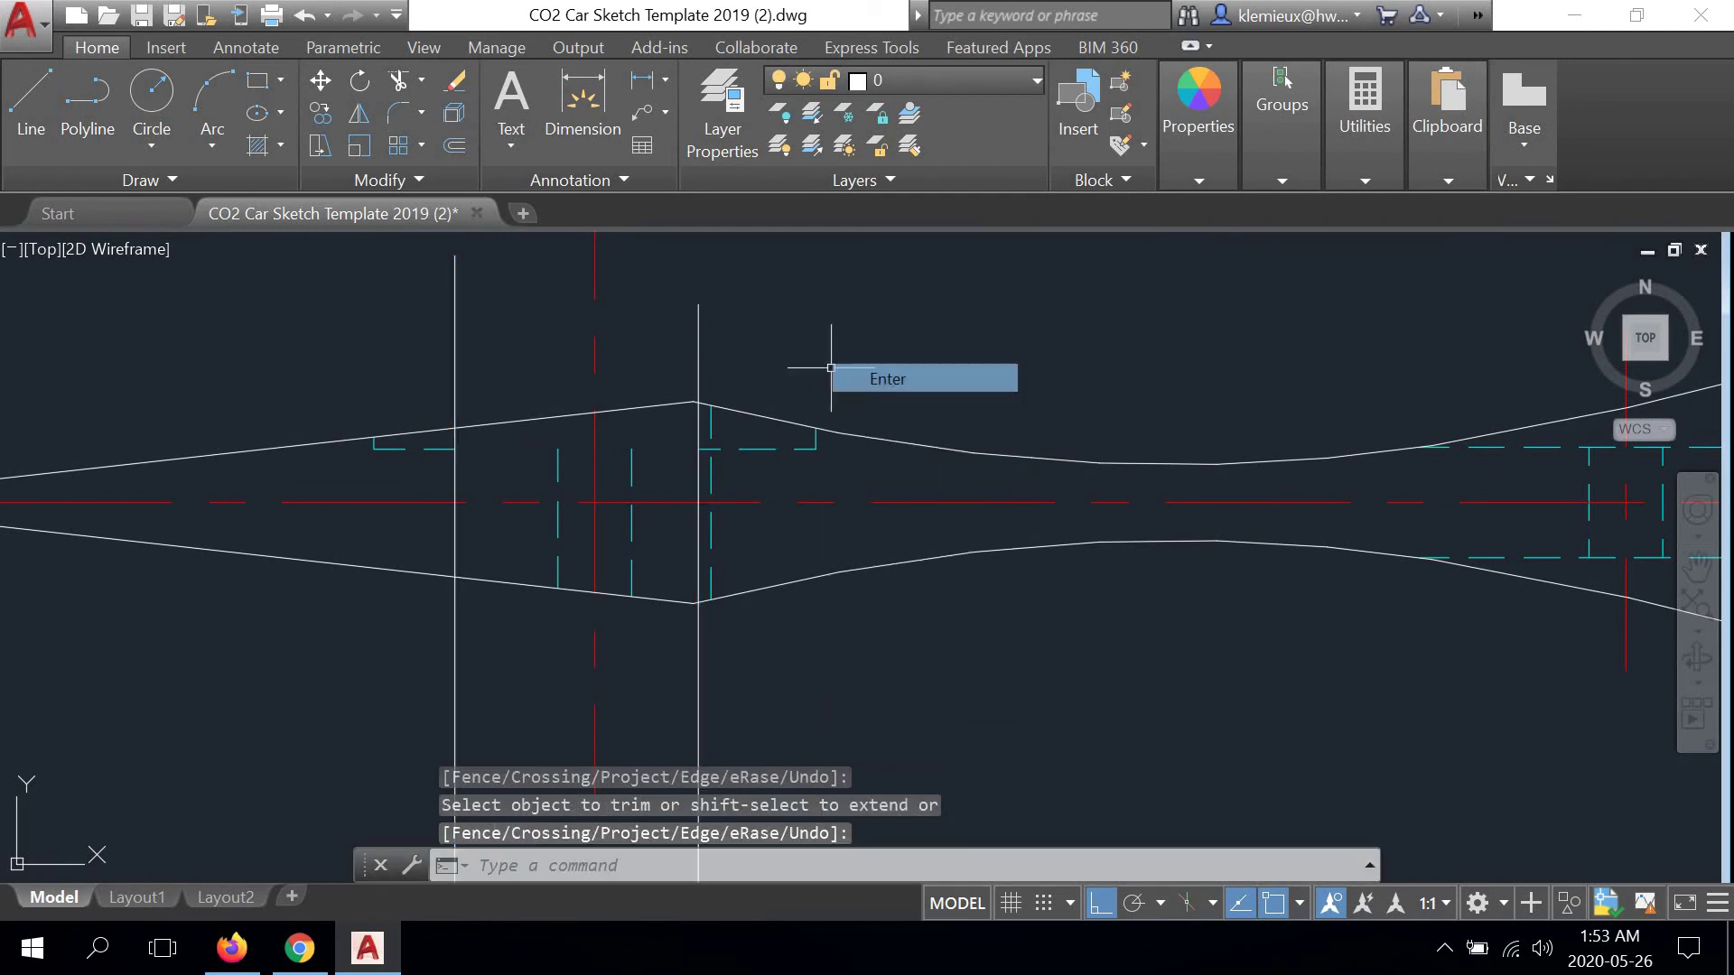
# Draw a solid horizontal line about 13/16 long across the trimmed gap in the front recess, between the two construction lines
pyautogui.scroll(-2, 682, 432)
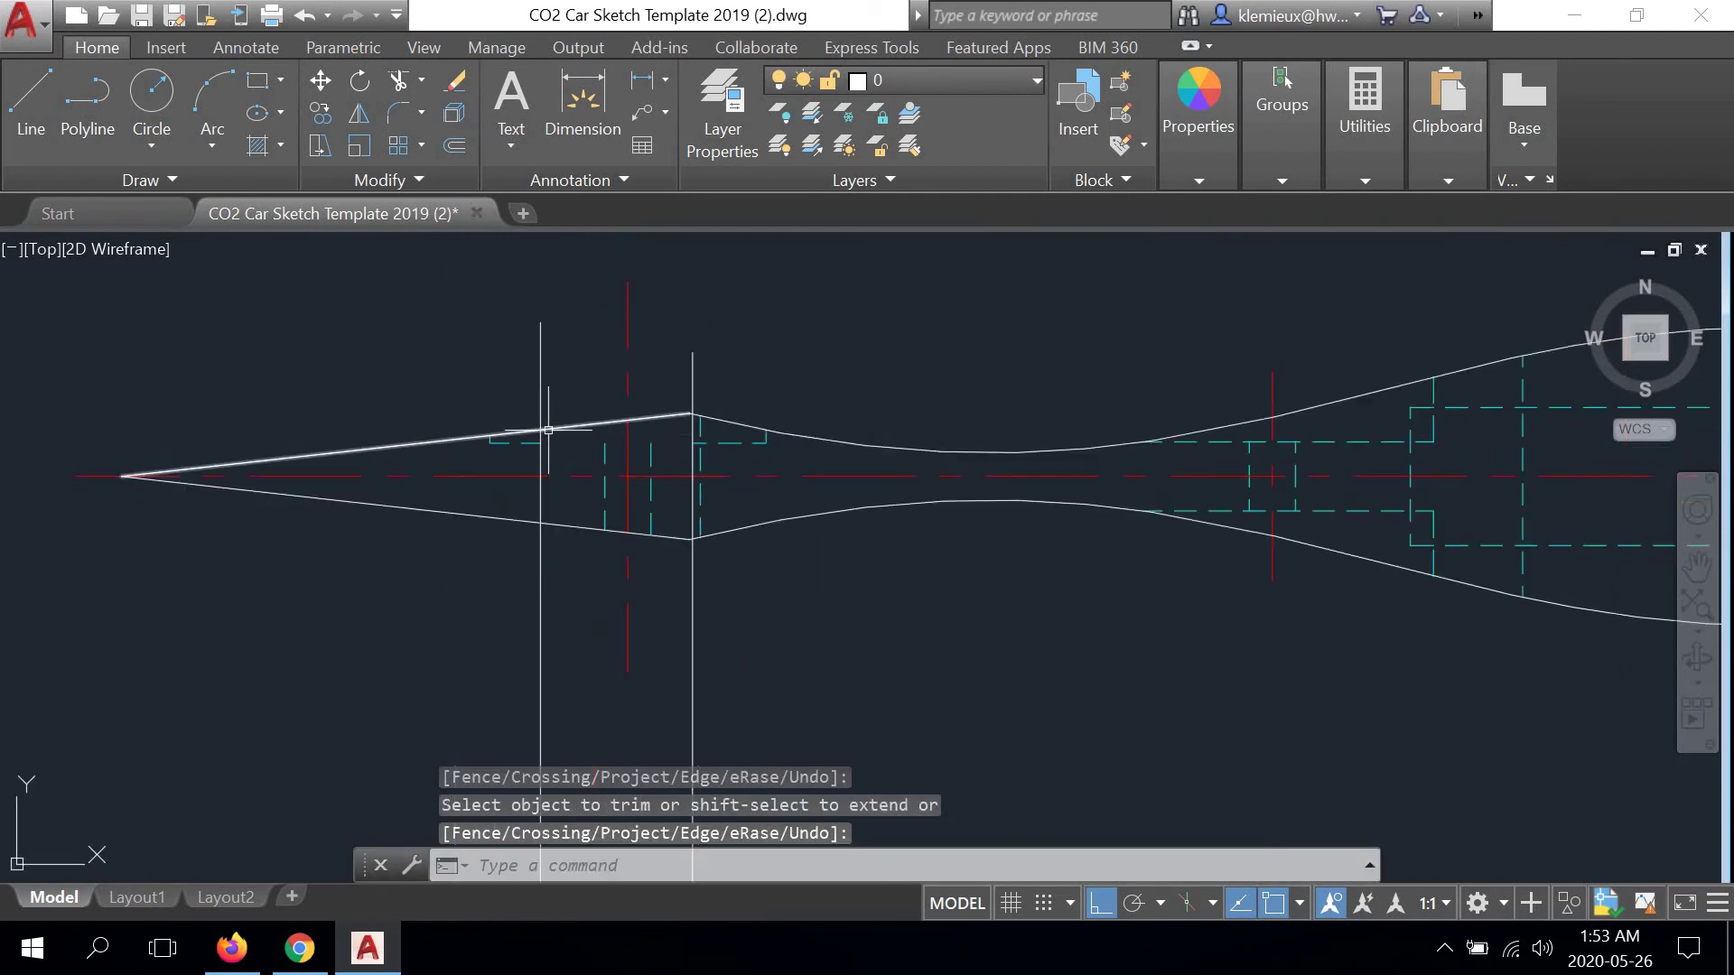
pyautogui.scroll(4, 548, 446)
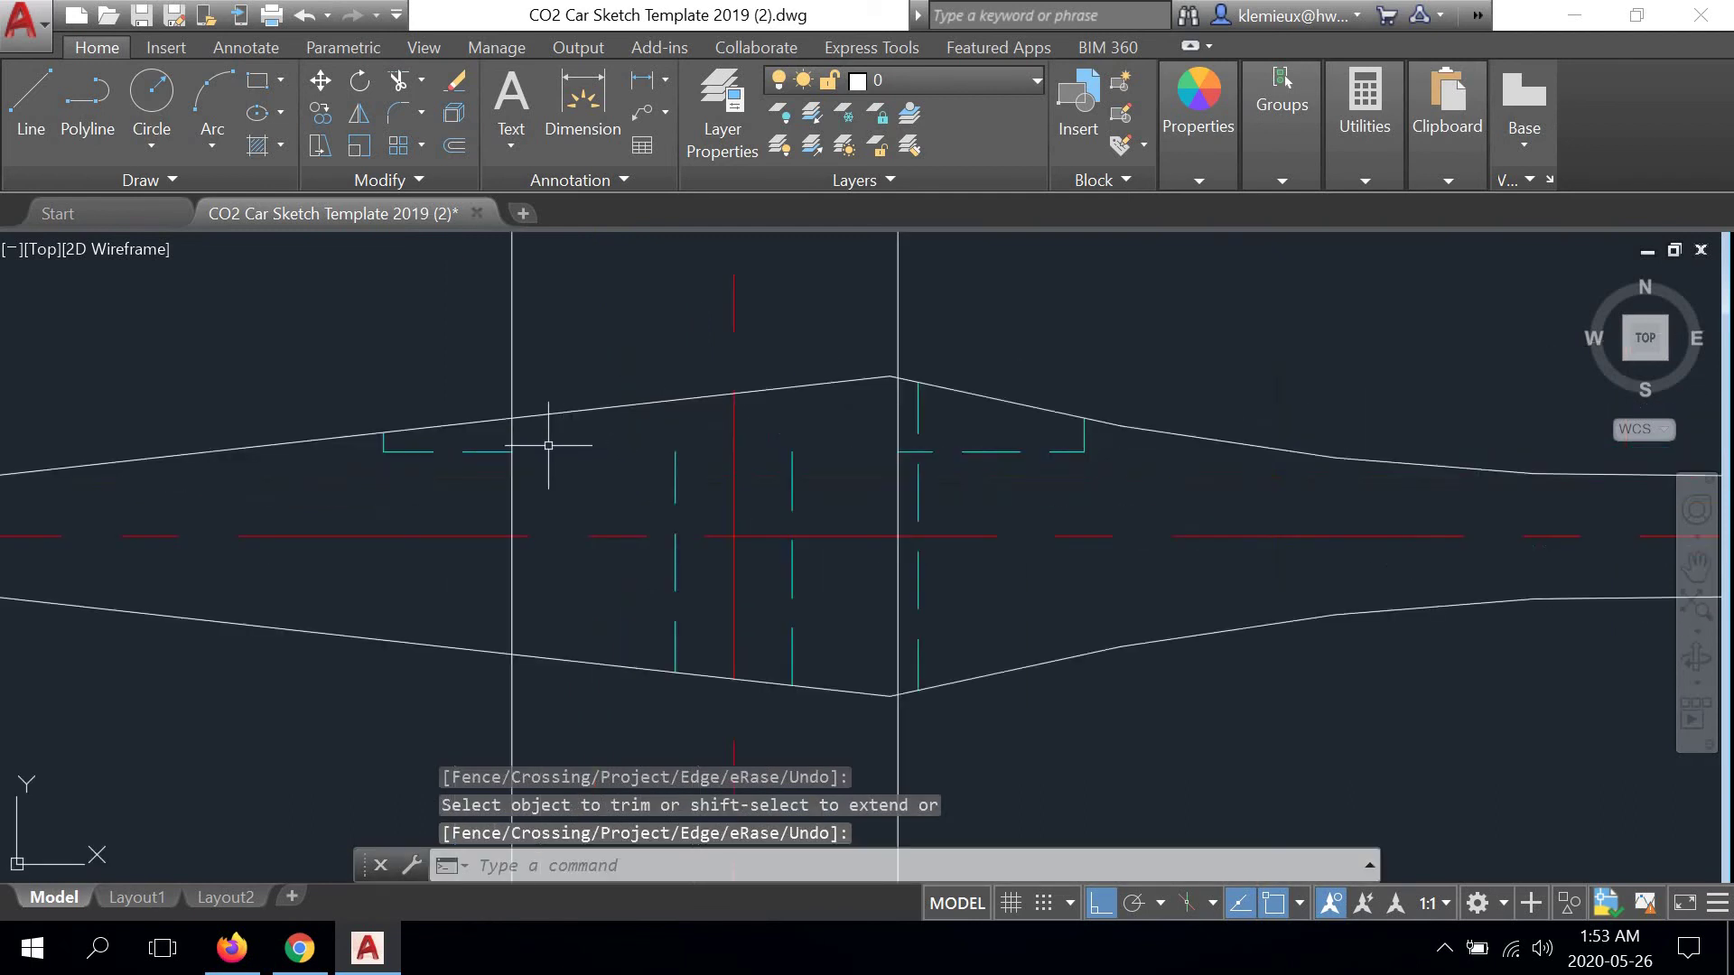
pyautogui.click(36, 111)
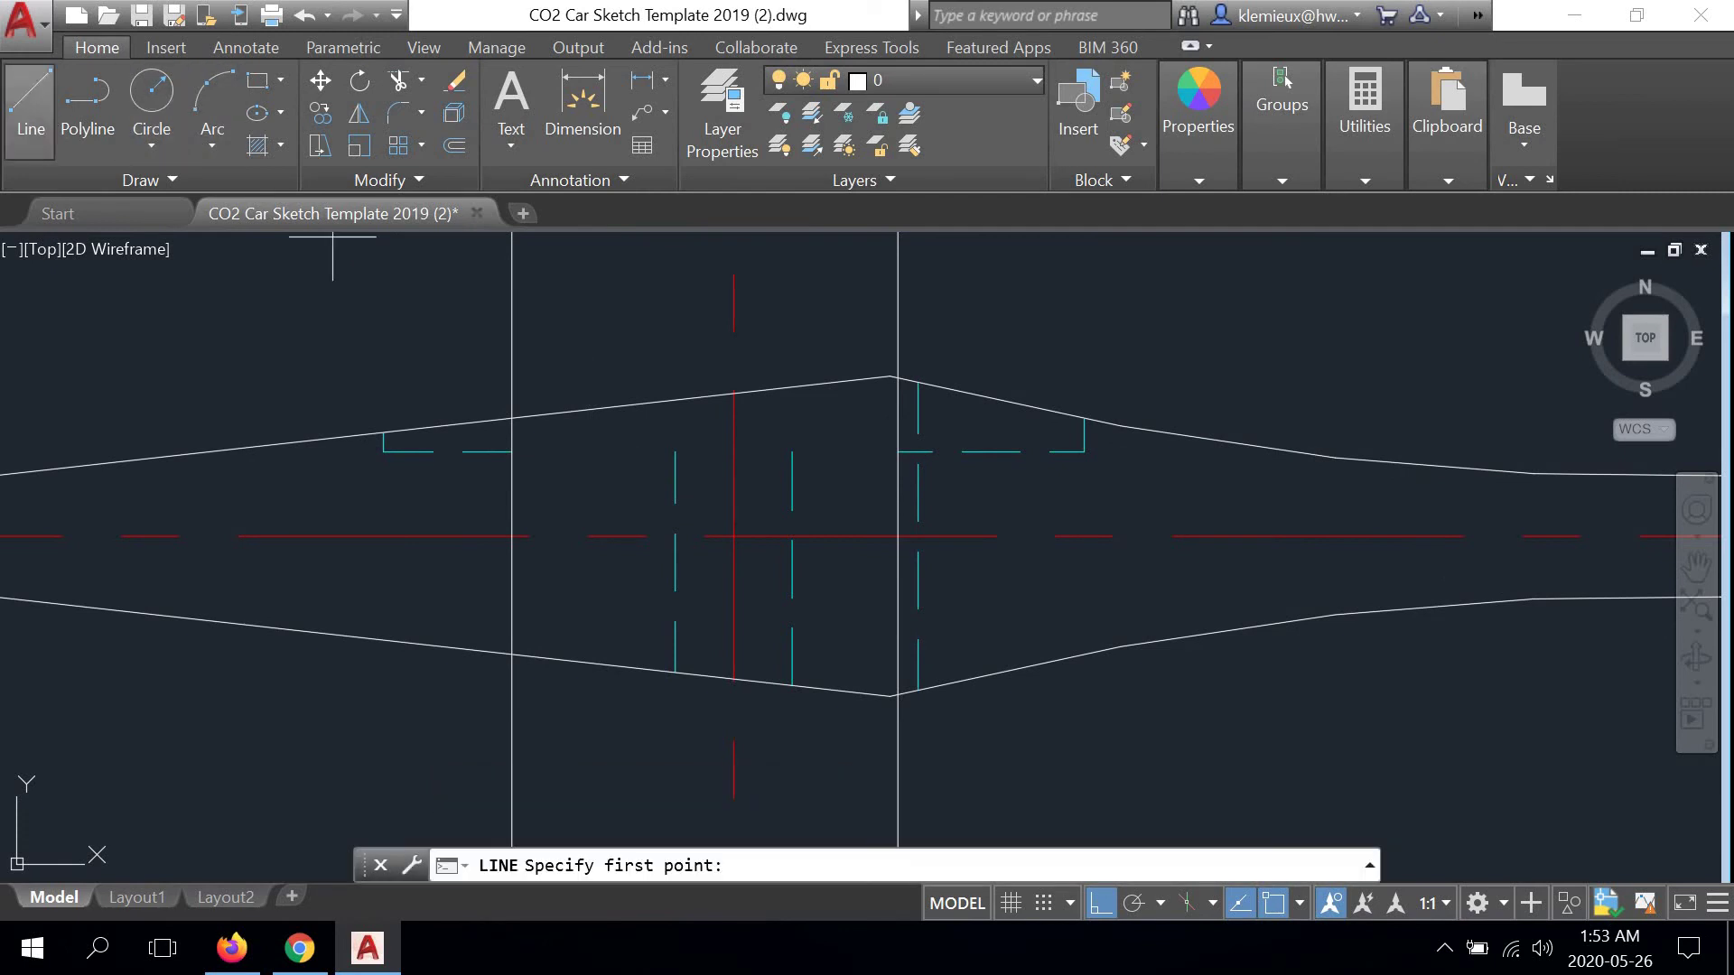
pyautogui.click(512, 451)
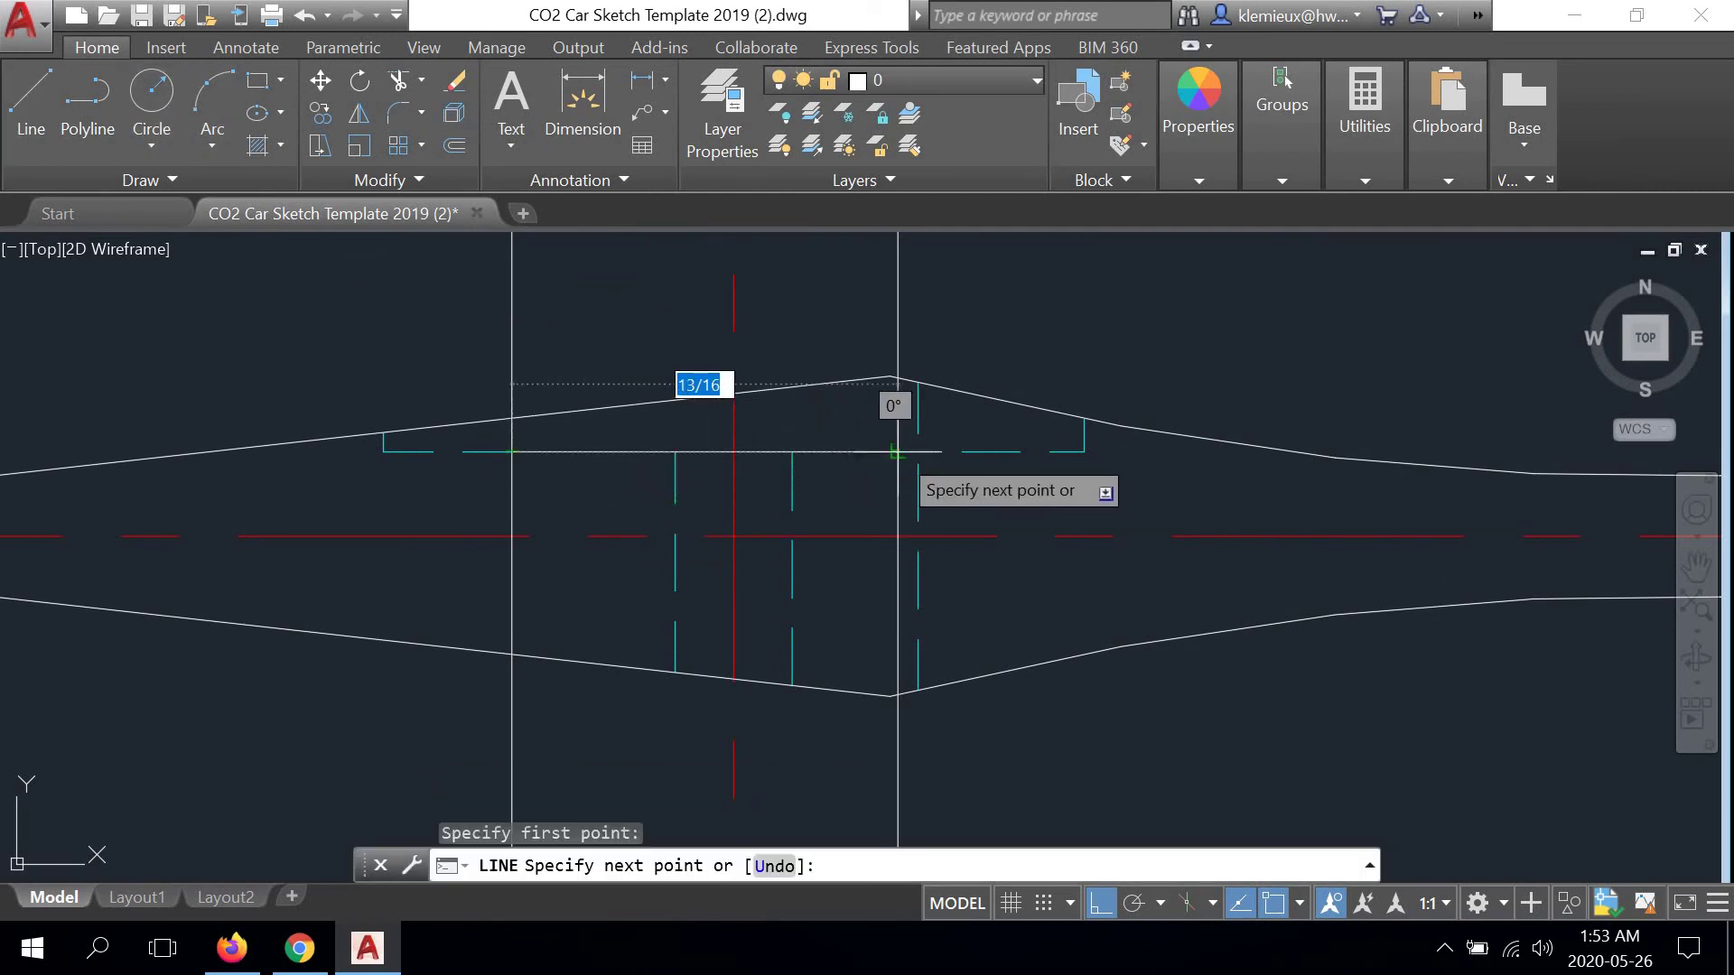
pyautogui.rightClick(1050, 316)
pyautogui.click(1107, 331)
# Erase the two vertical construction lines projected from the side view's front-wheel arc up to the top view
pyautogui.scroll(-5, 960, 340)
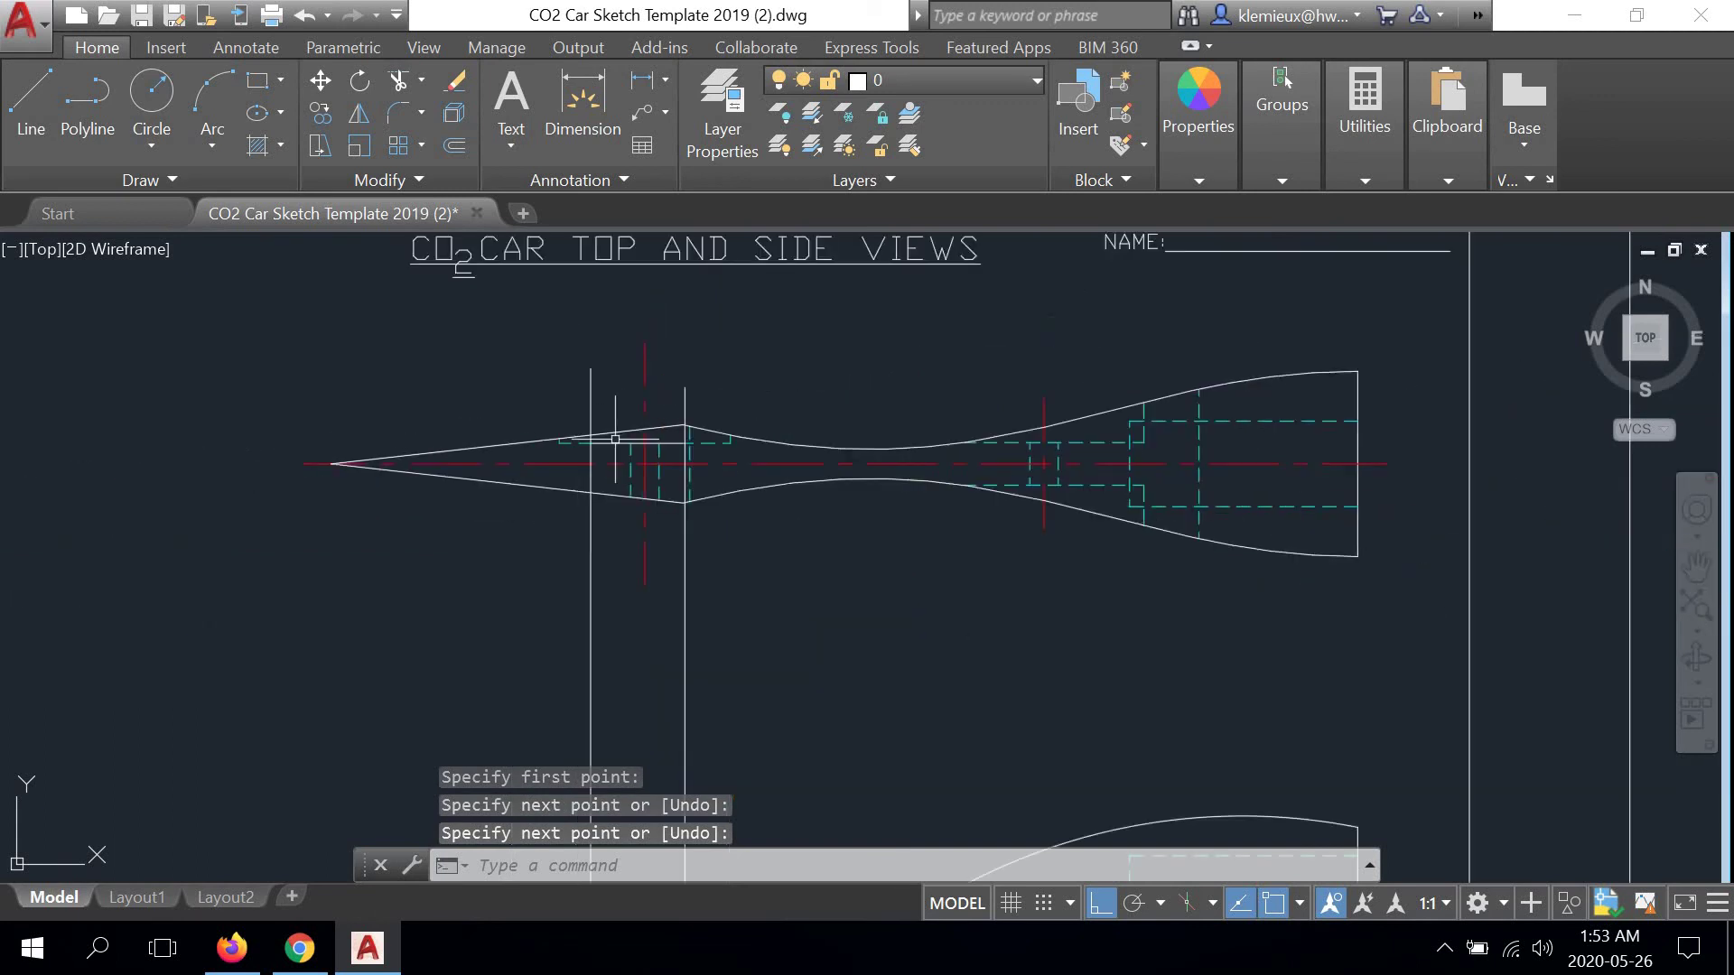
pyautogui.scroll(6, 658, 596)
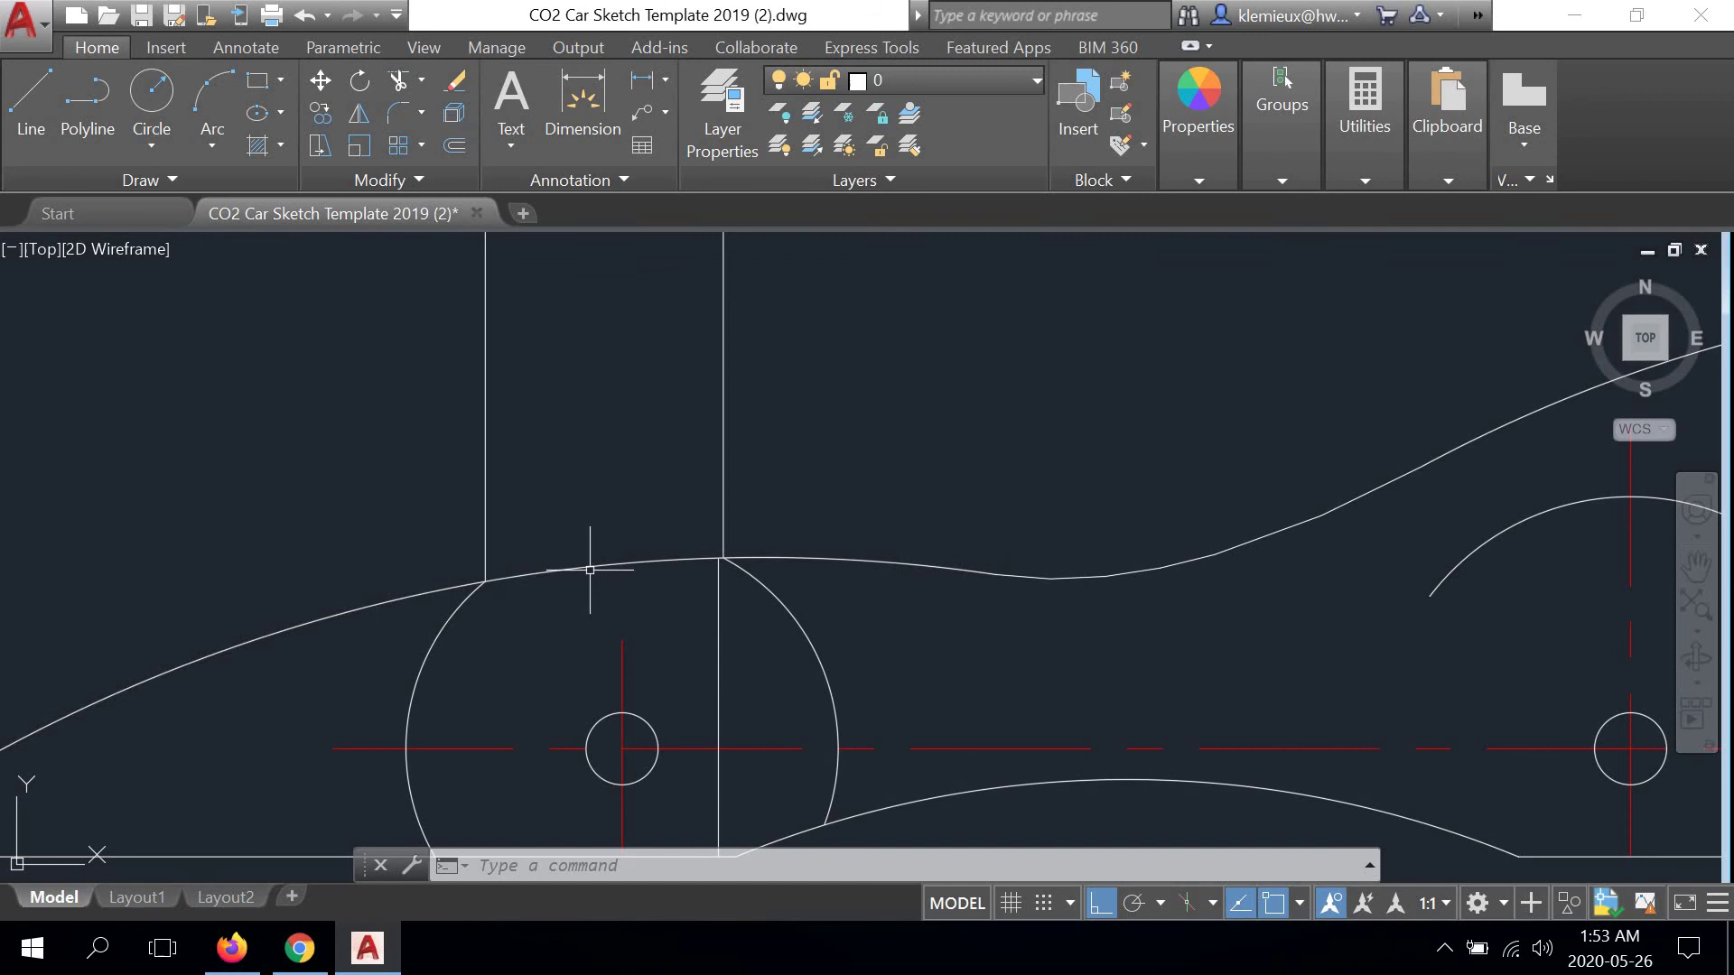
pyautogui.scroll(-4, 590, 570)
pyautogui.moveTo(582, 541); pyautogui.dragTo(650, 484, button='middle')
pyautogui.scroll(3, 650, 484)
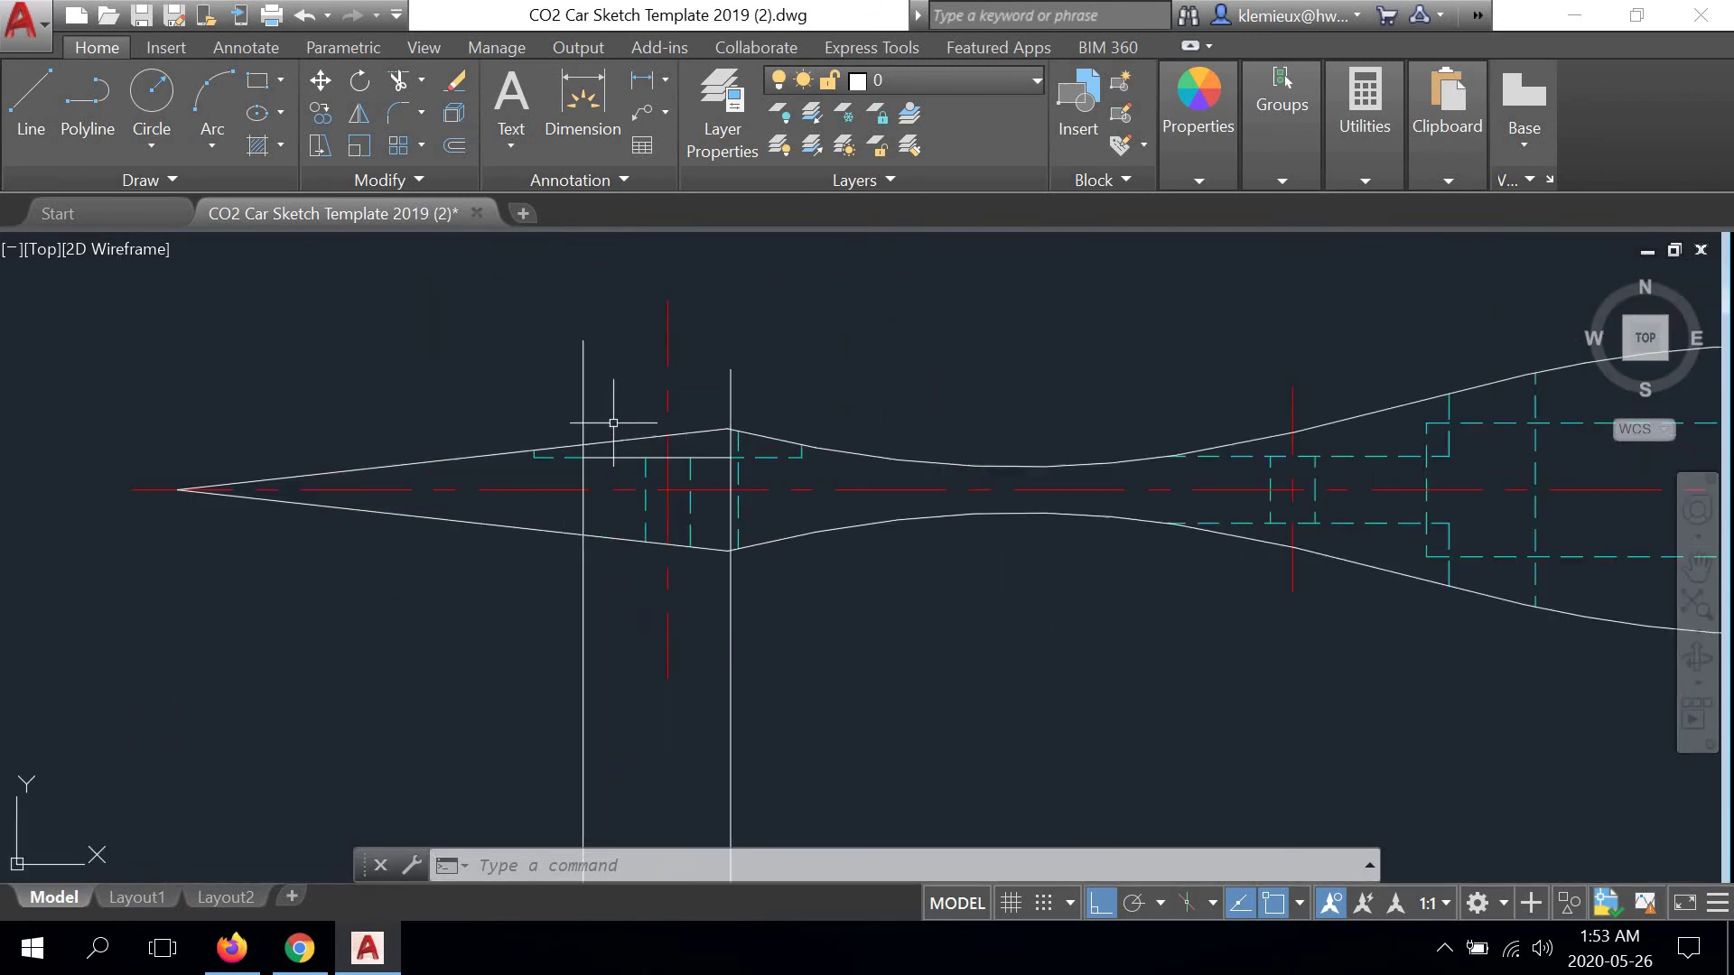
pyautogui.click(583, 348)
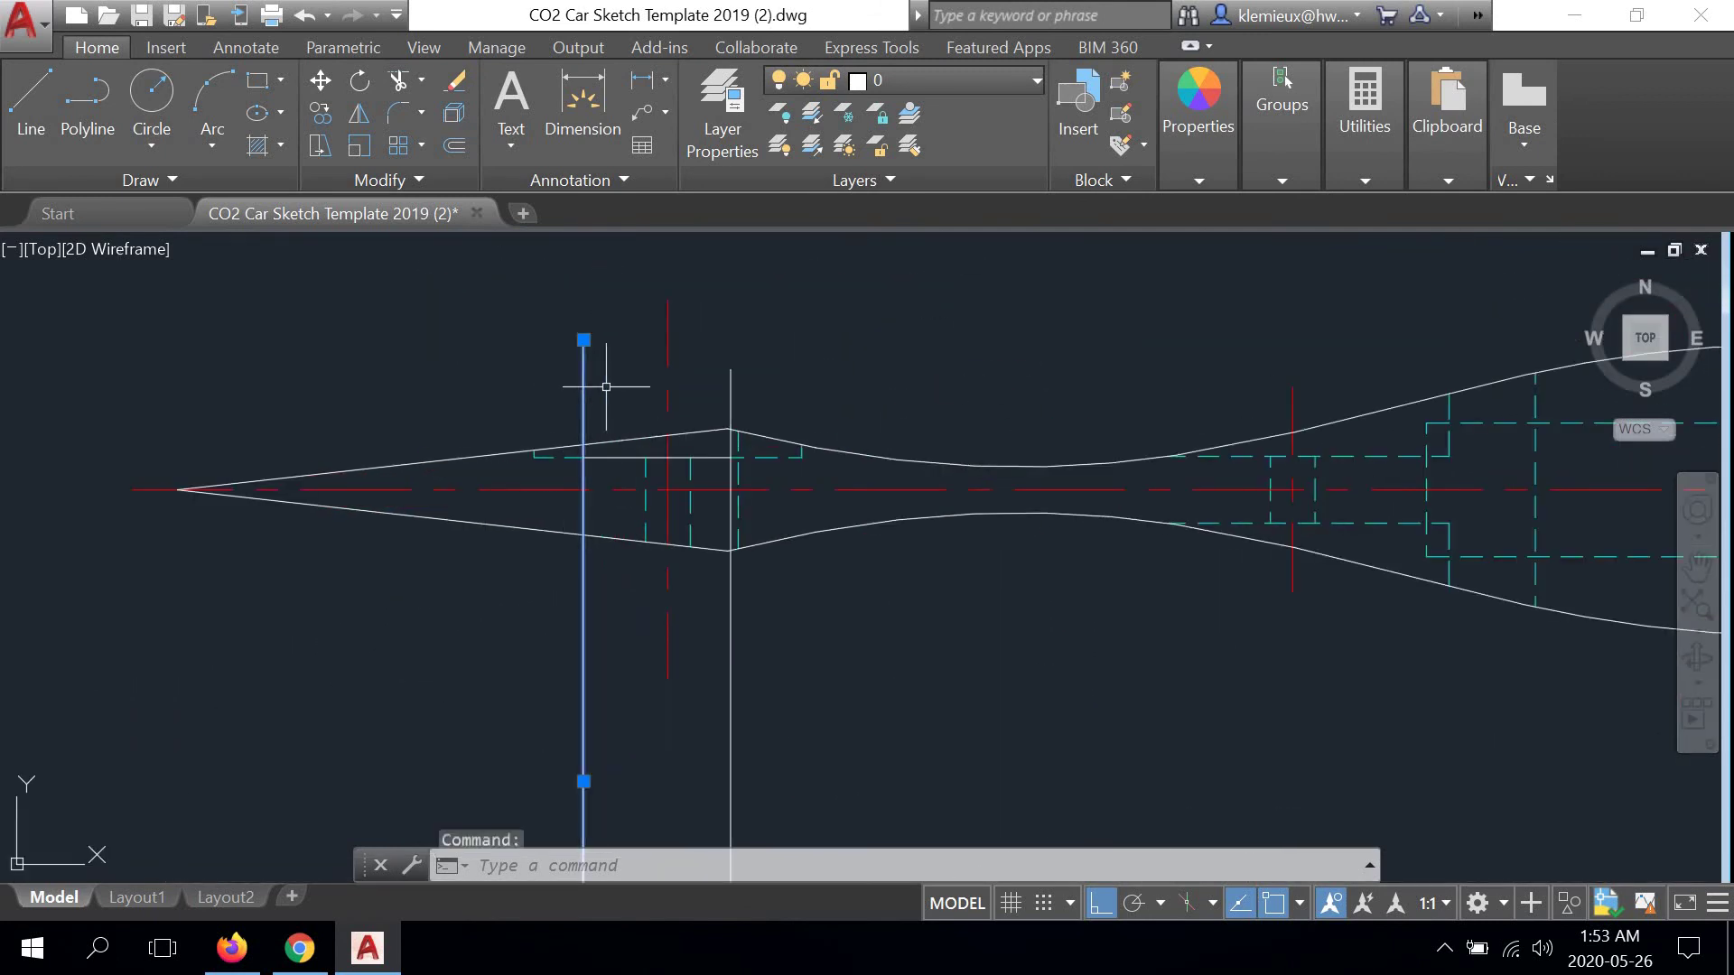
pyautogui.click(730, 376)
pyautogui.click(455, 81)
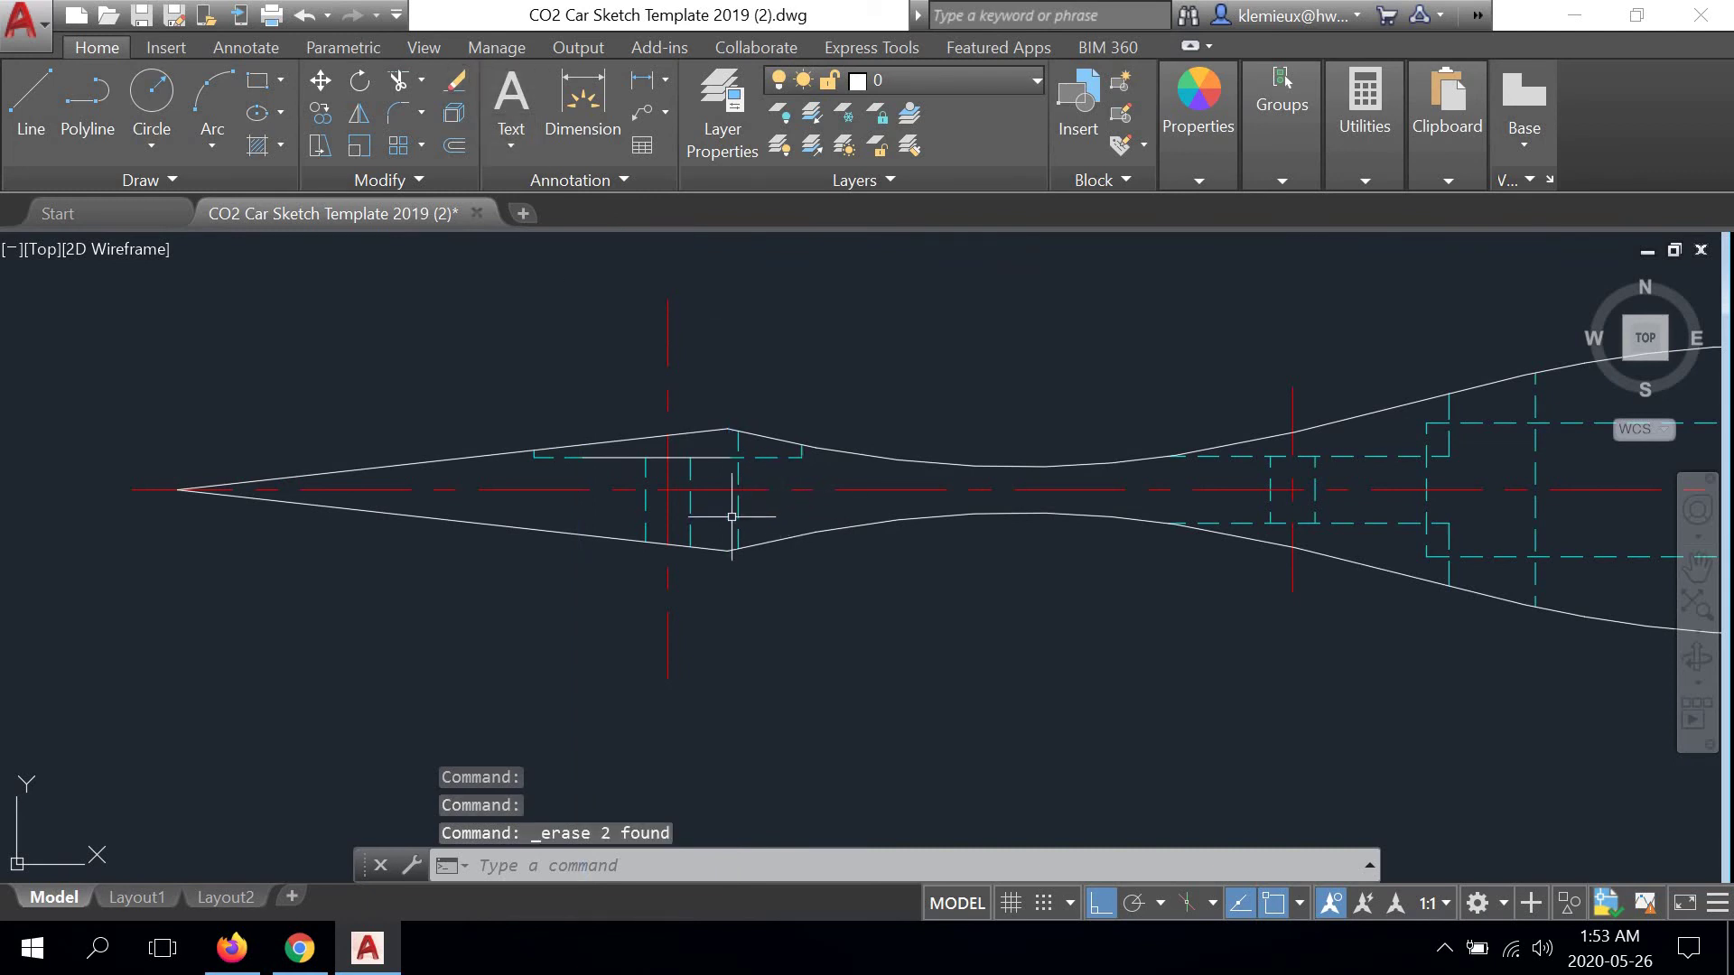
# Mirror the upper front recess's solid line, rear horizontal hidden line and both short end lines about the horizontal center line, keeping the originals
pyautogui.moveTo(735, 514); pyautogui.dragTo(741, 417, button='middle')
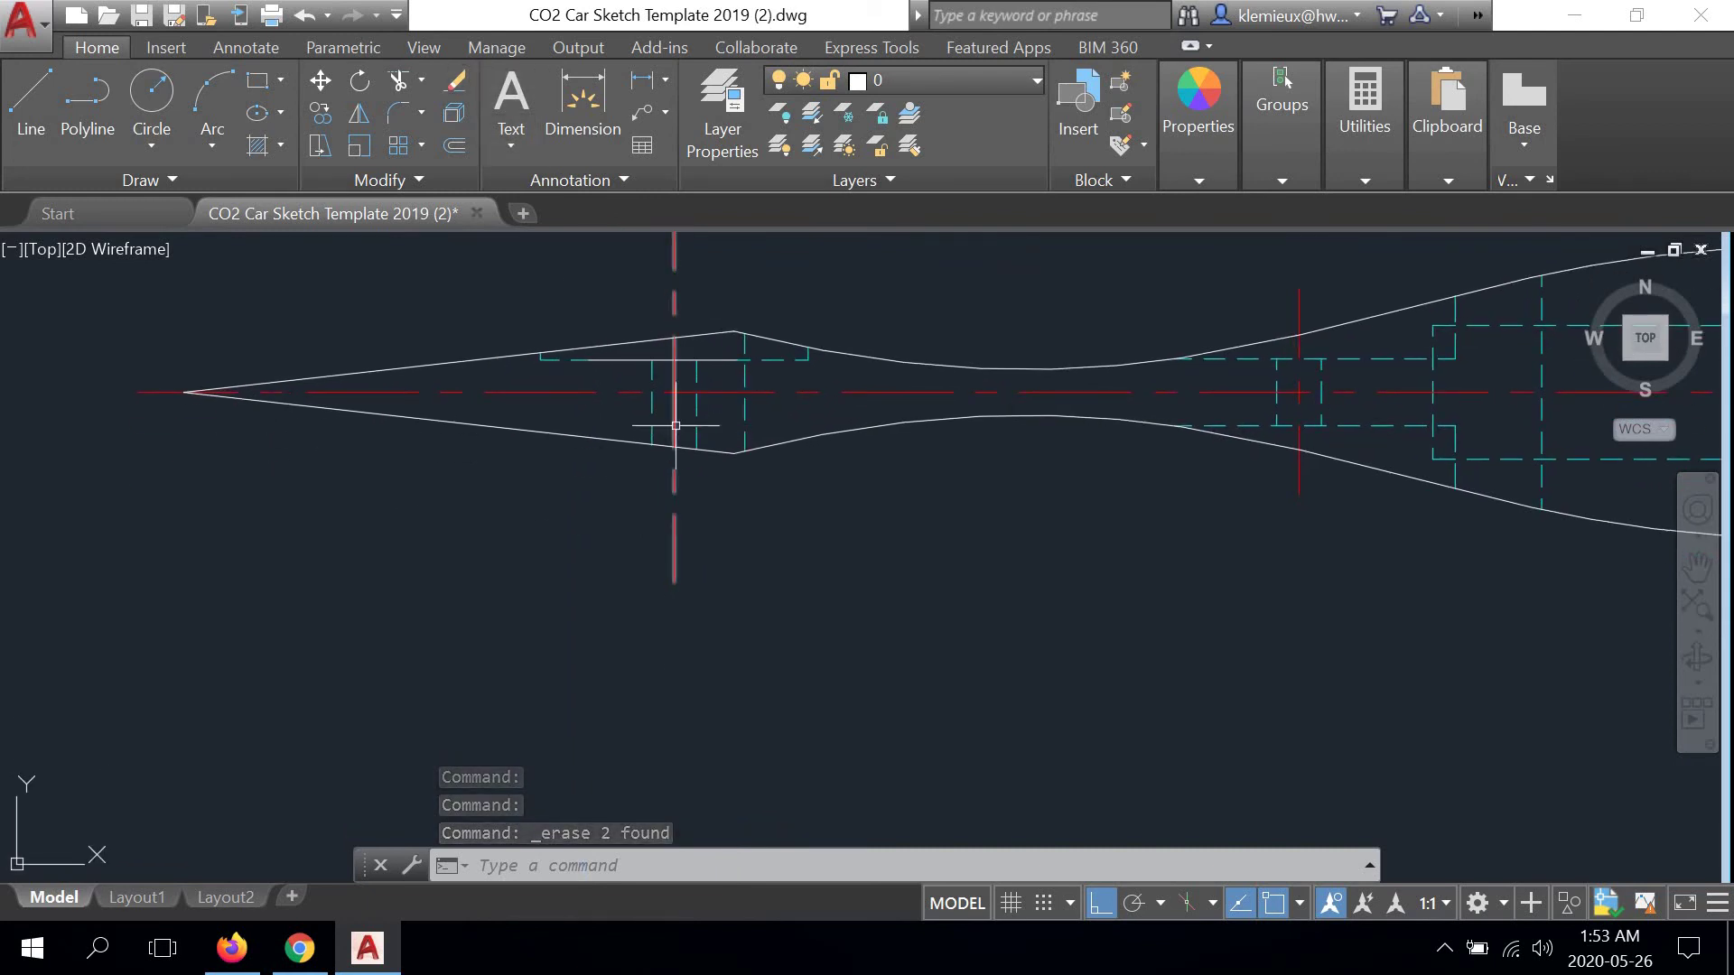
pyautogui.scroll(2, 654, 394)
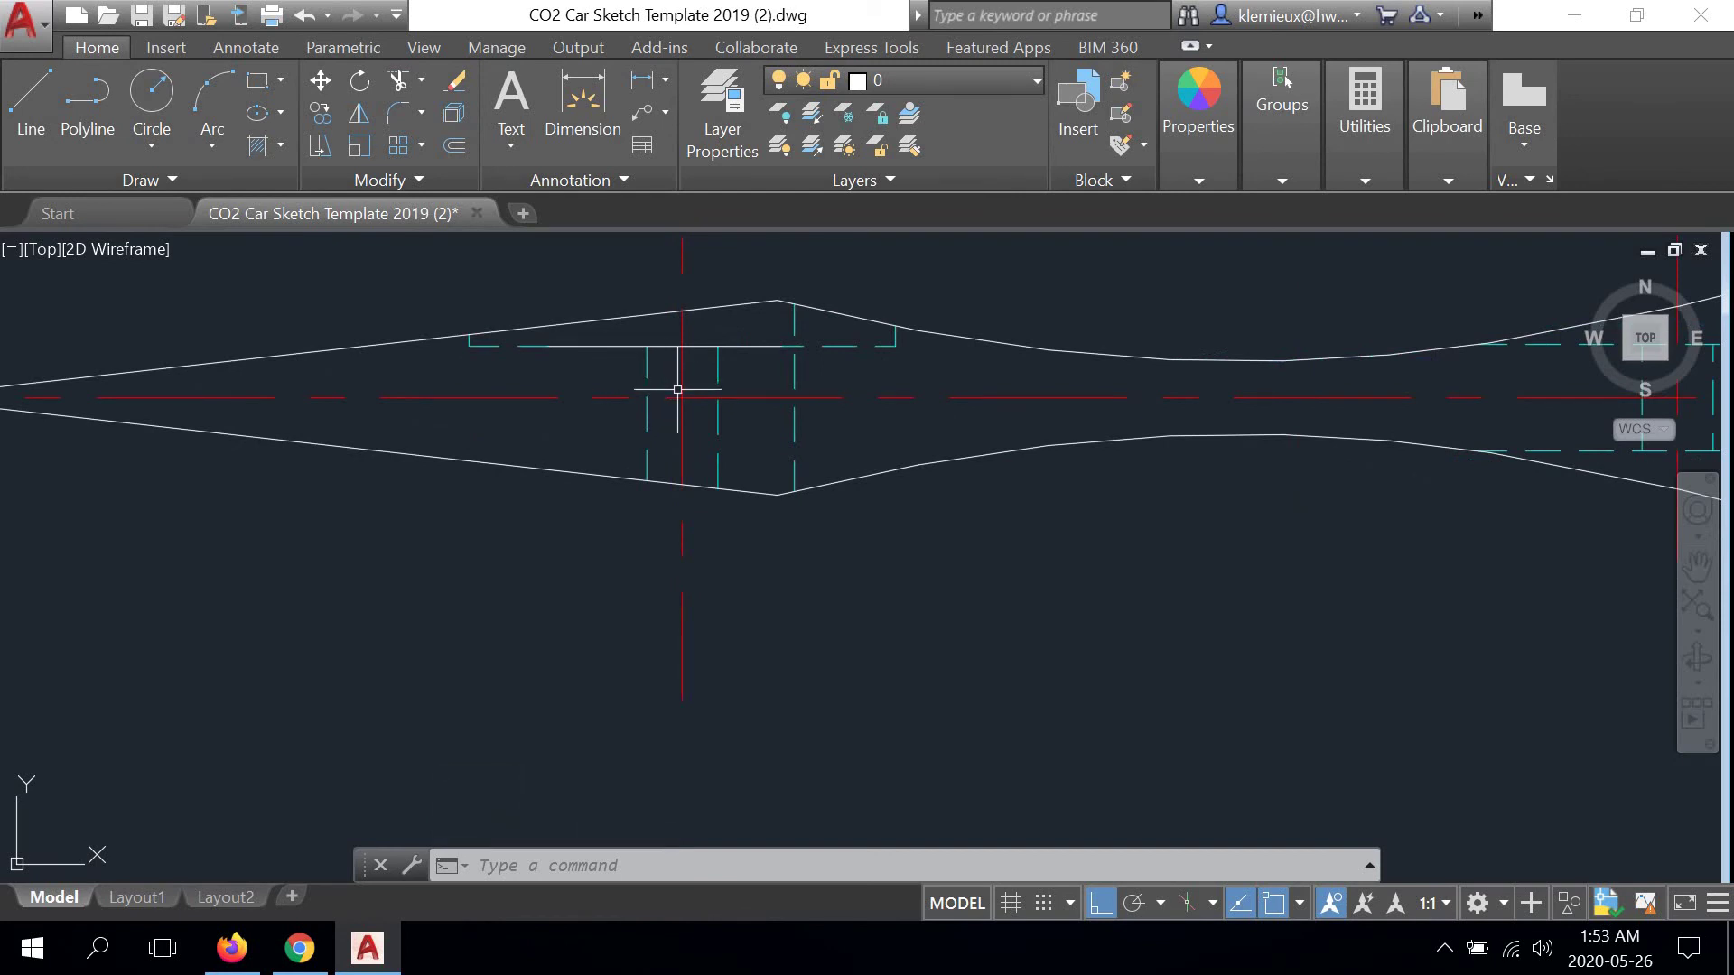
pyautogui.moveTo(677, 390); pyautogui.dragTo(686, 444, button='middle')
pyautogui.scroll(2, 860, 381)
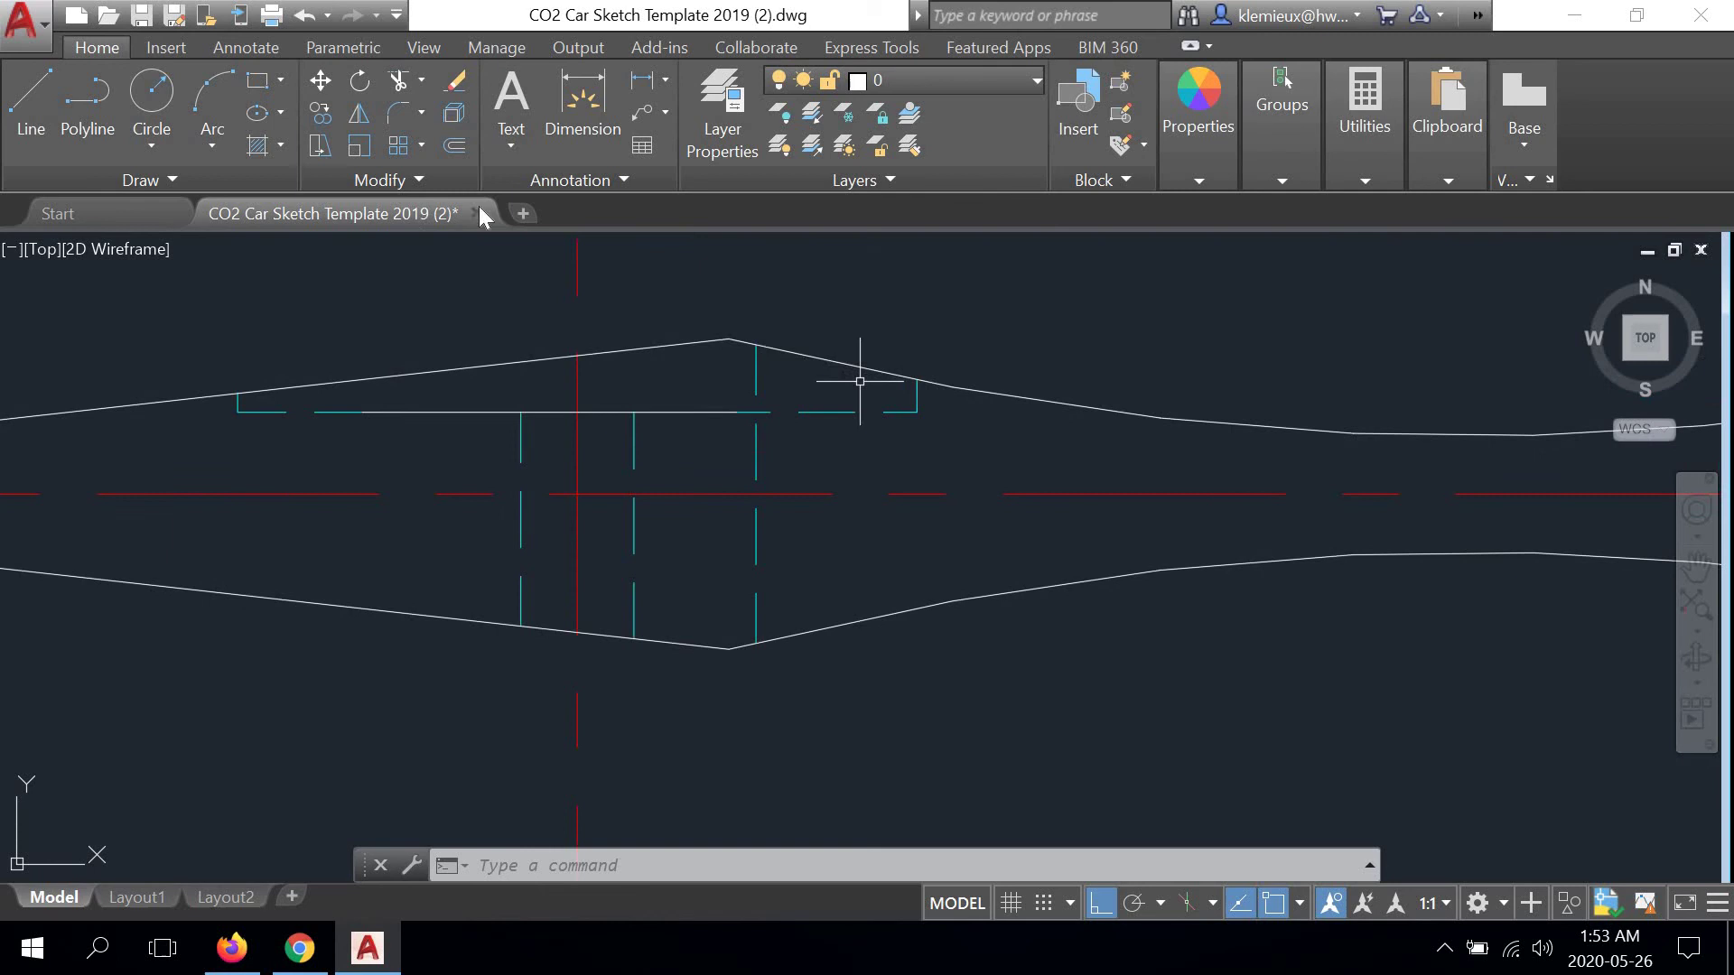
pyautogui.click(919, 378)
pyautogui.click(886, 401)
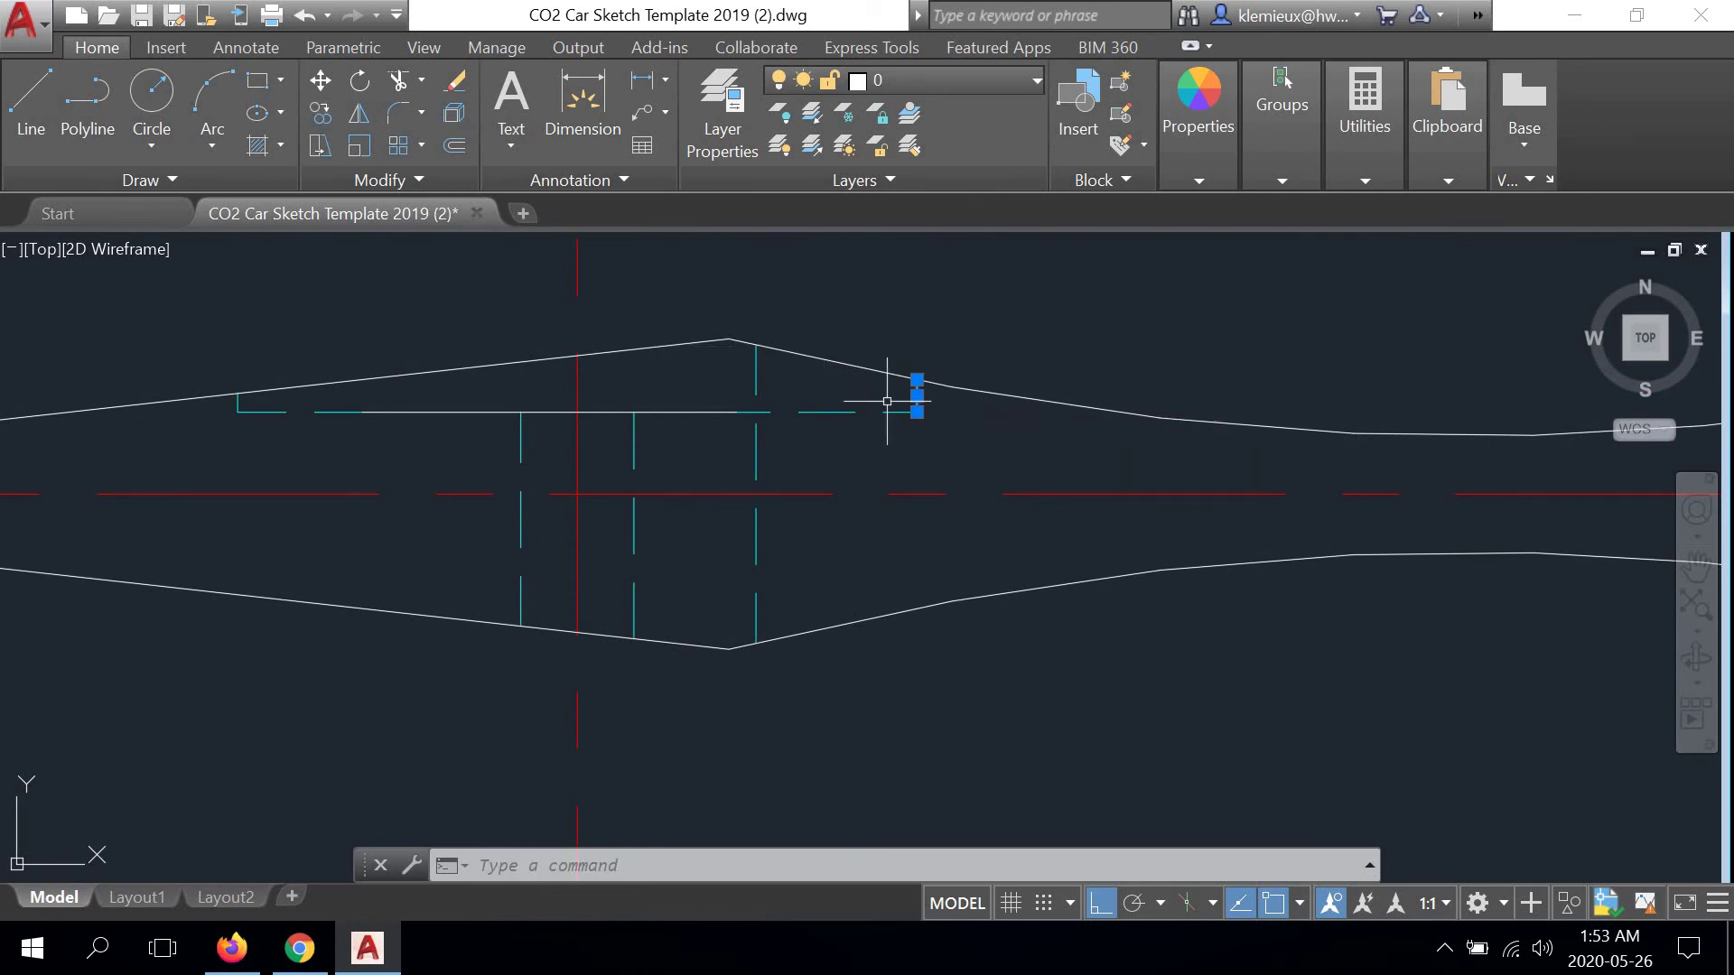
pyautogui.click(526, 413)
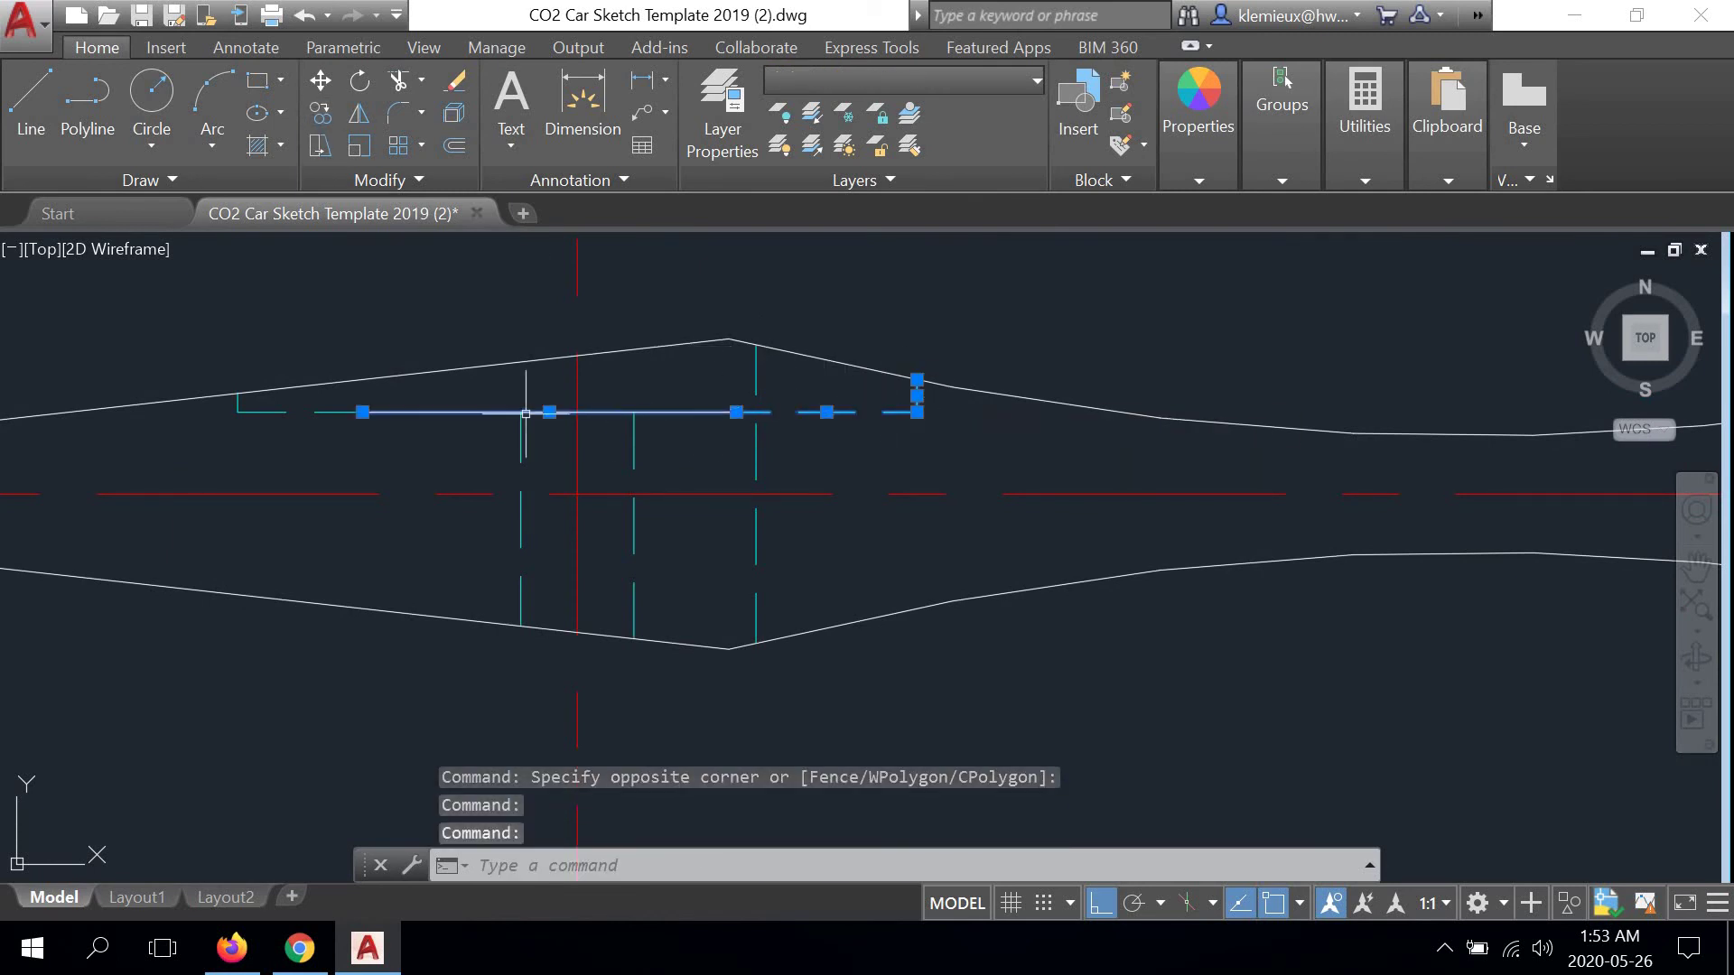
pyautogui.scroll(2, 303, 413)
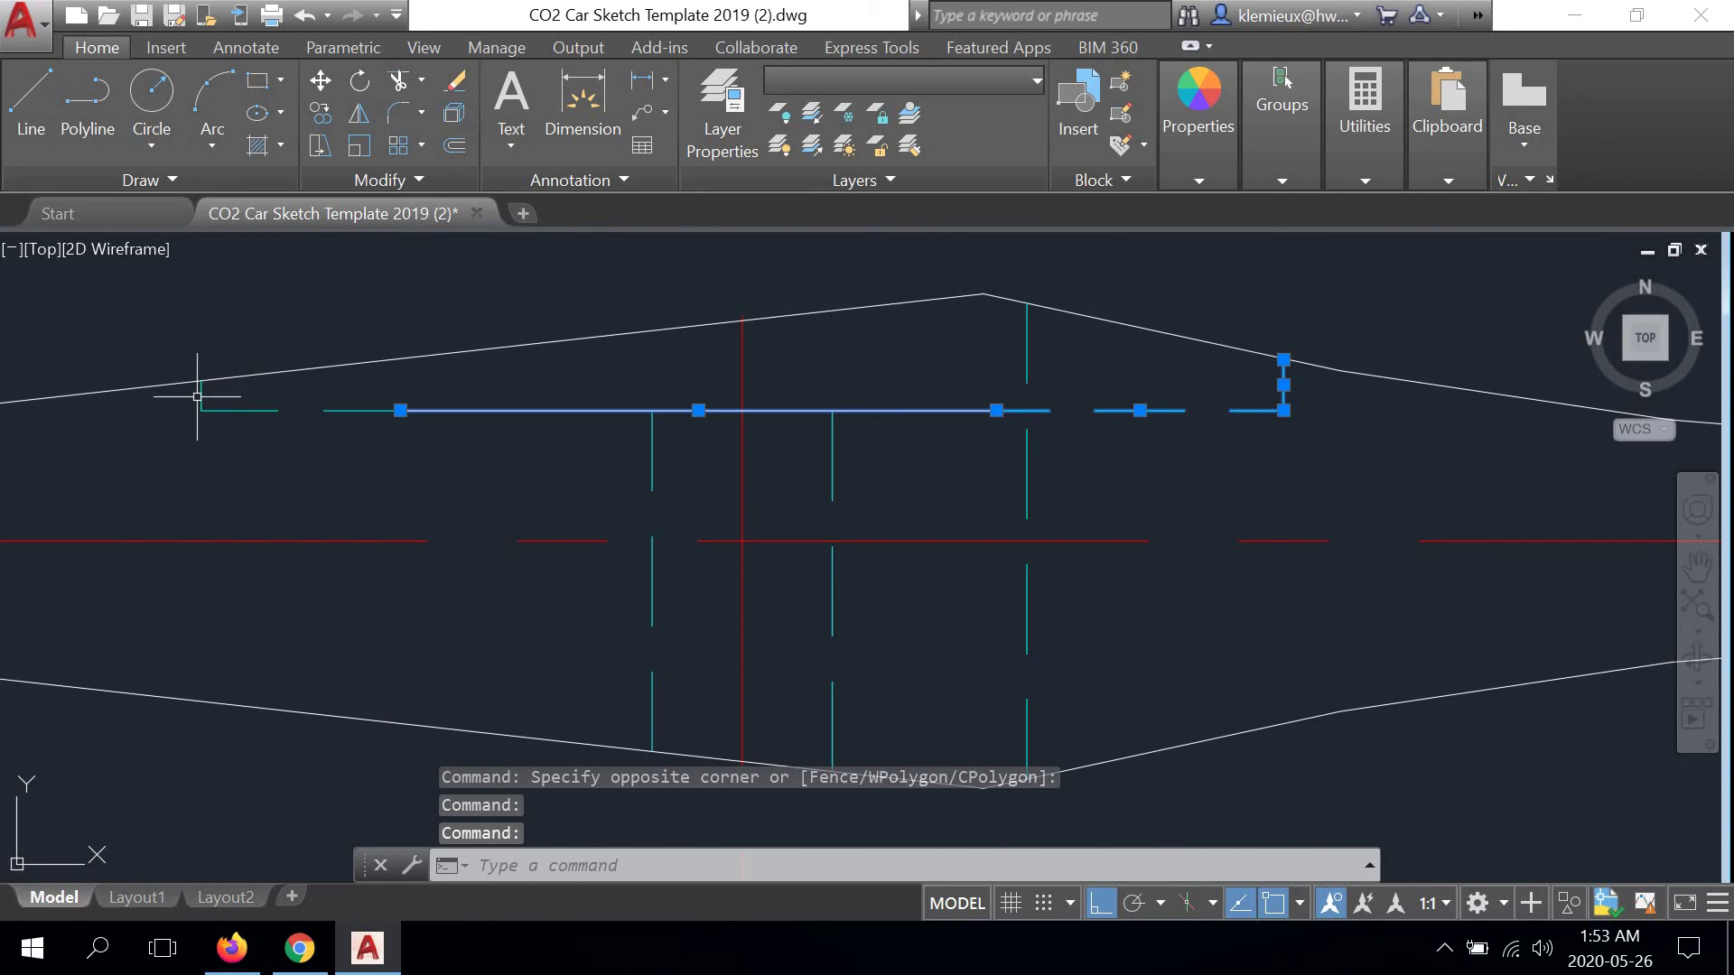
pyautogui.scroll(-3, 193, 388)
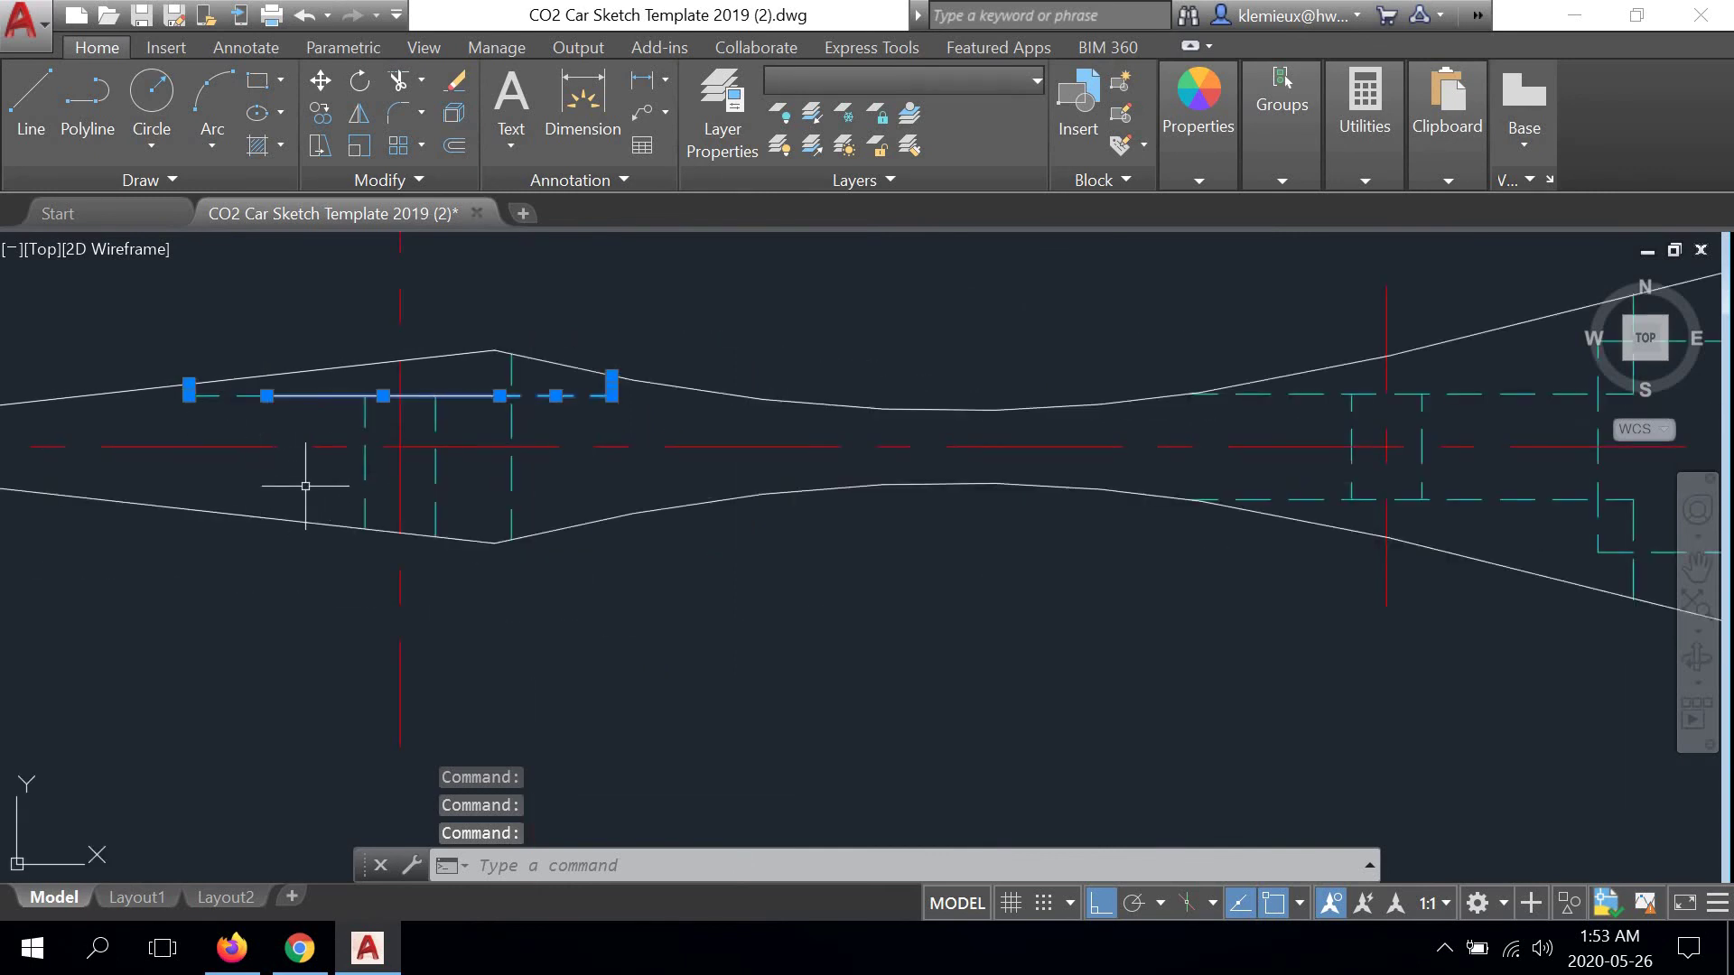
pyautogui.moveTo(735, 425); pyautogui.dragTo(793, 428, button='middle')
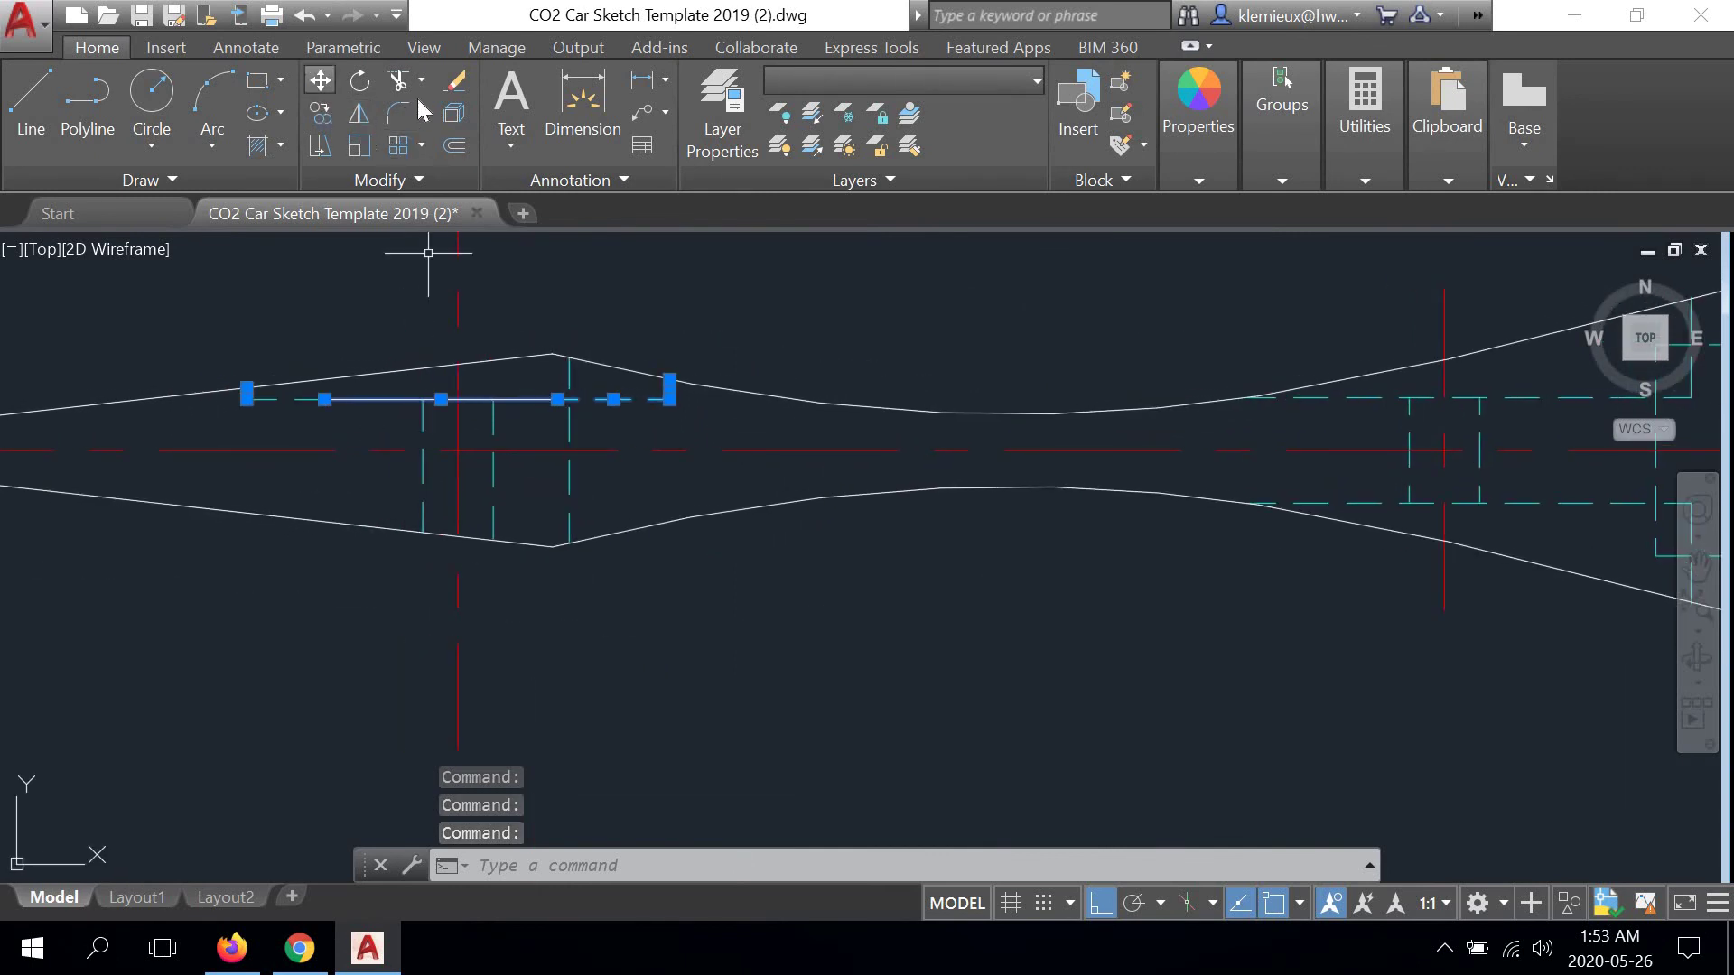
pyautogui.click(358, 112)
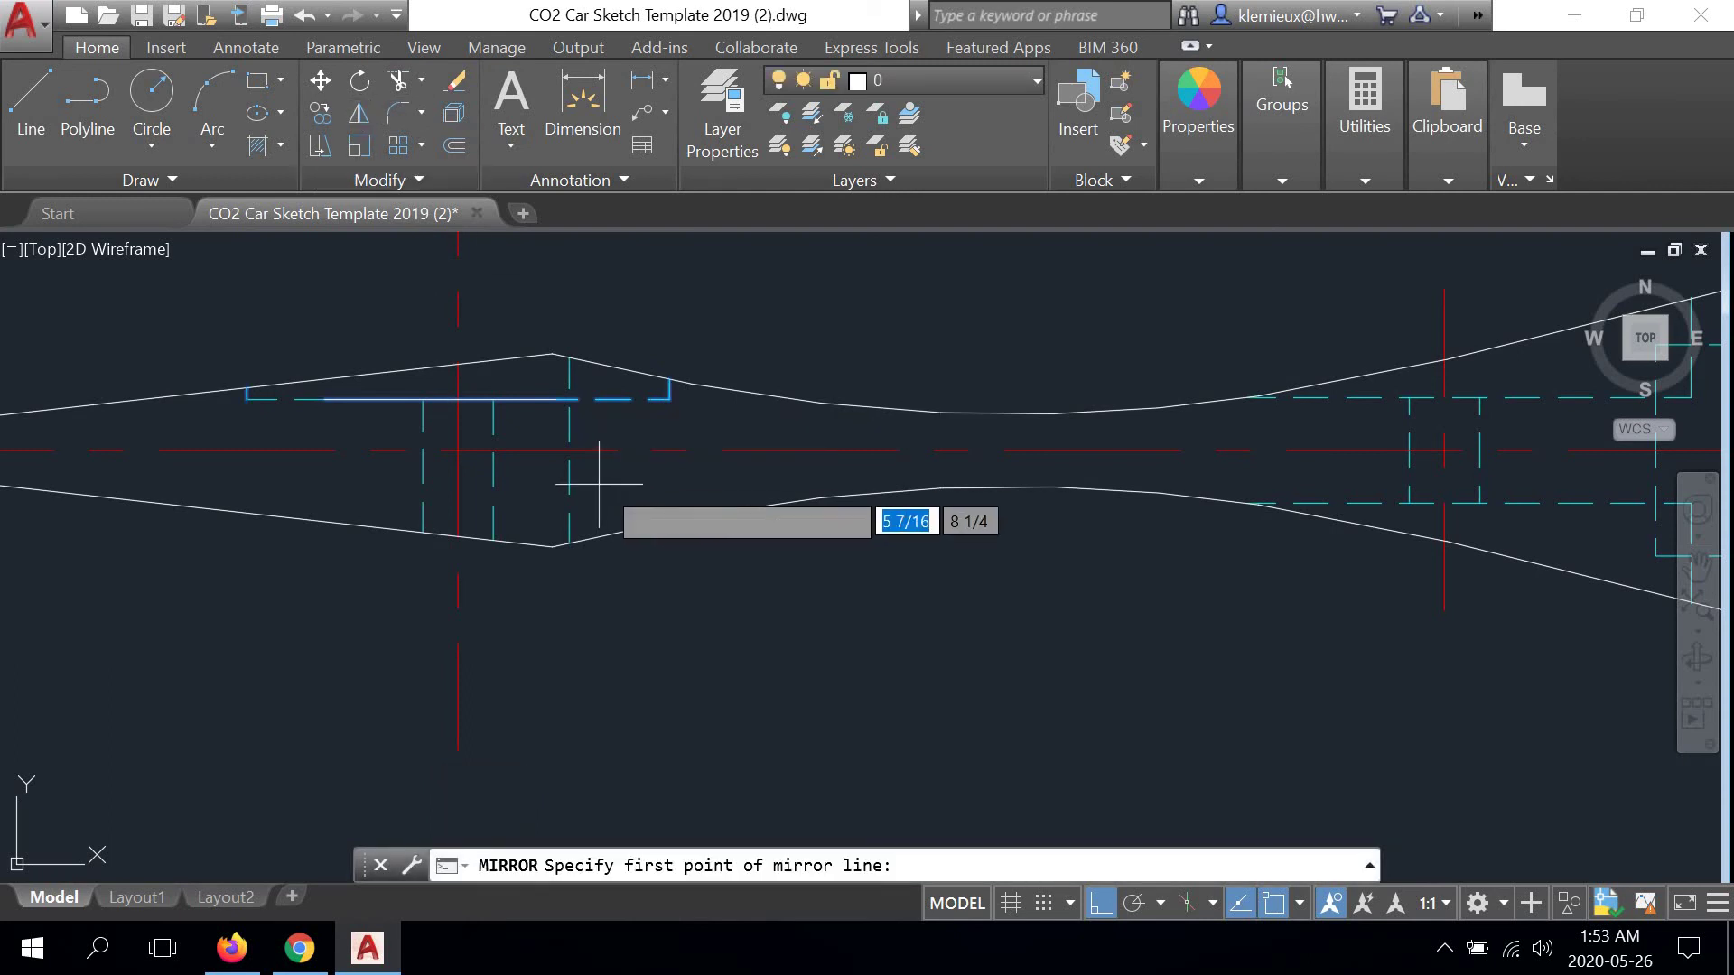
pyautogui.click(458, 449)
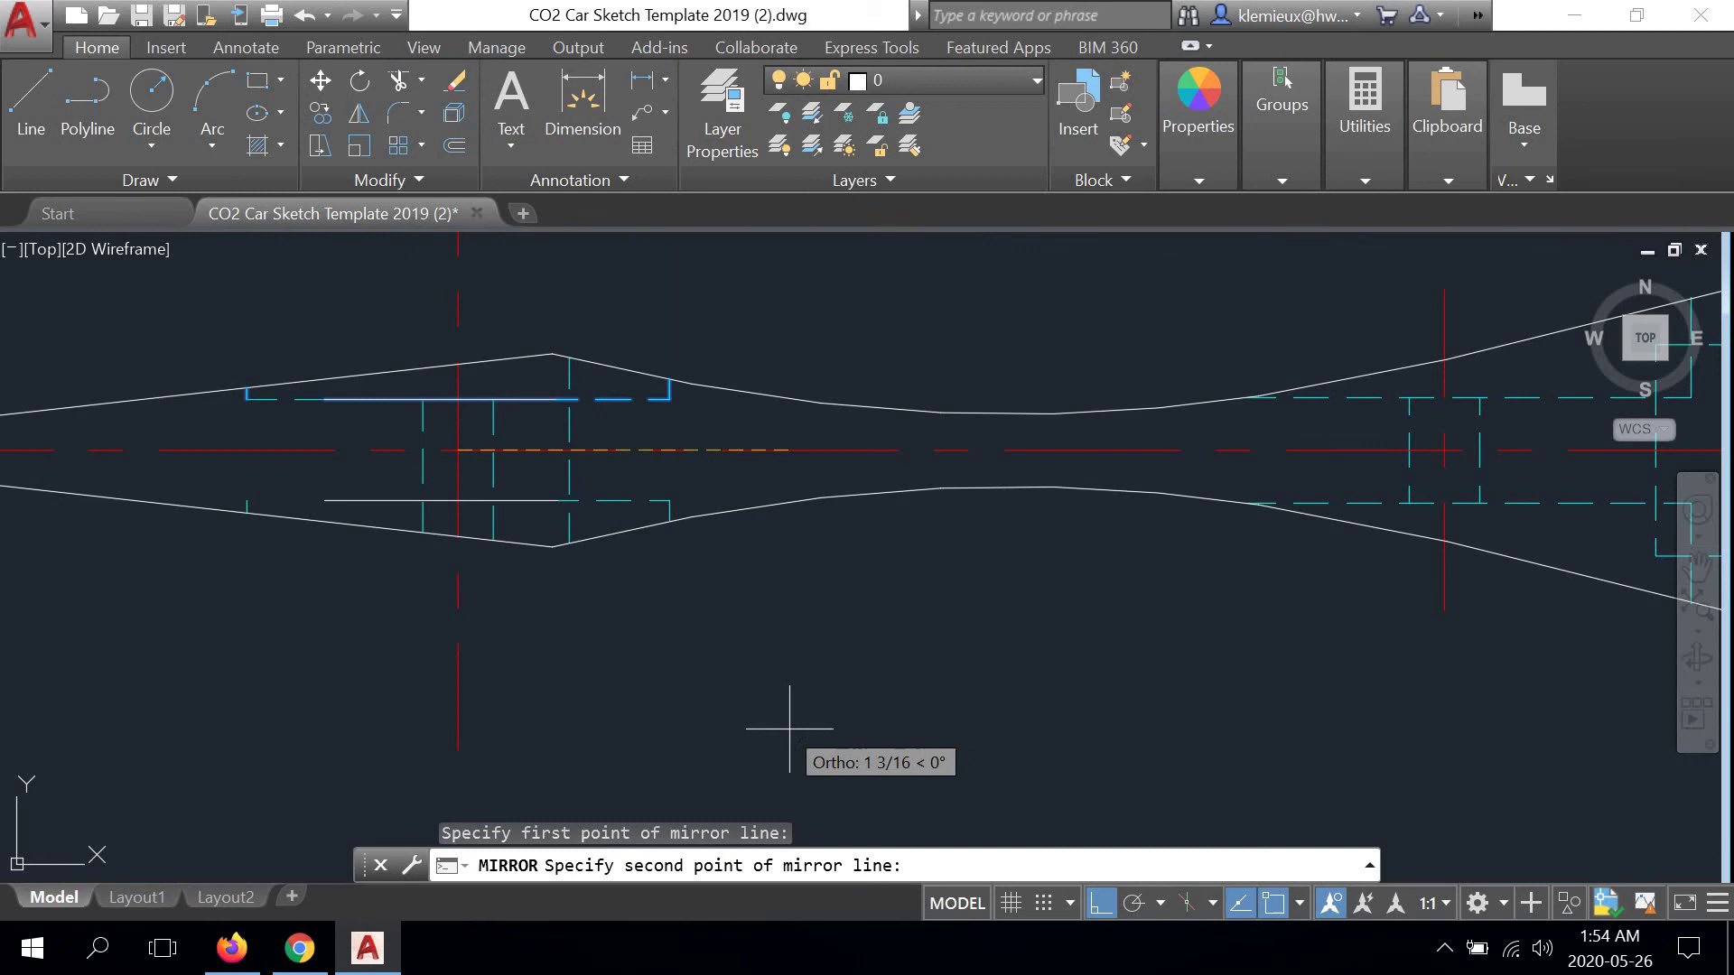
pyautogui.click(711, 672)
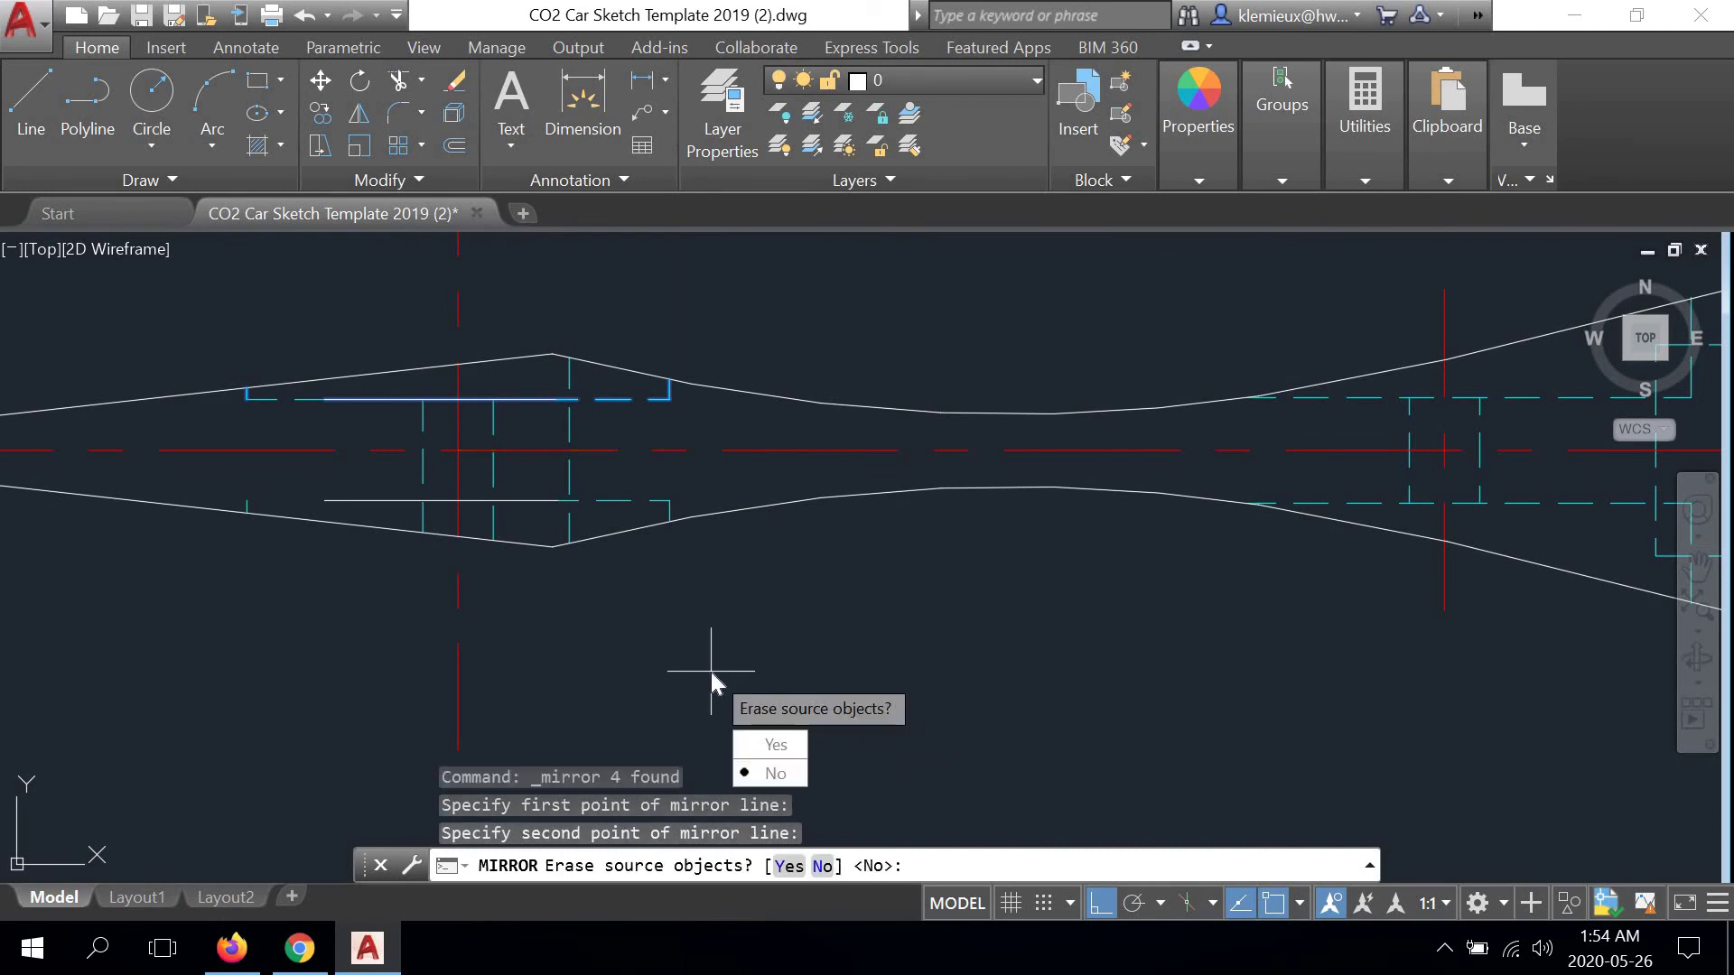
pyautogui.click(775, 773)
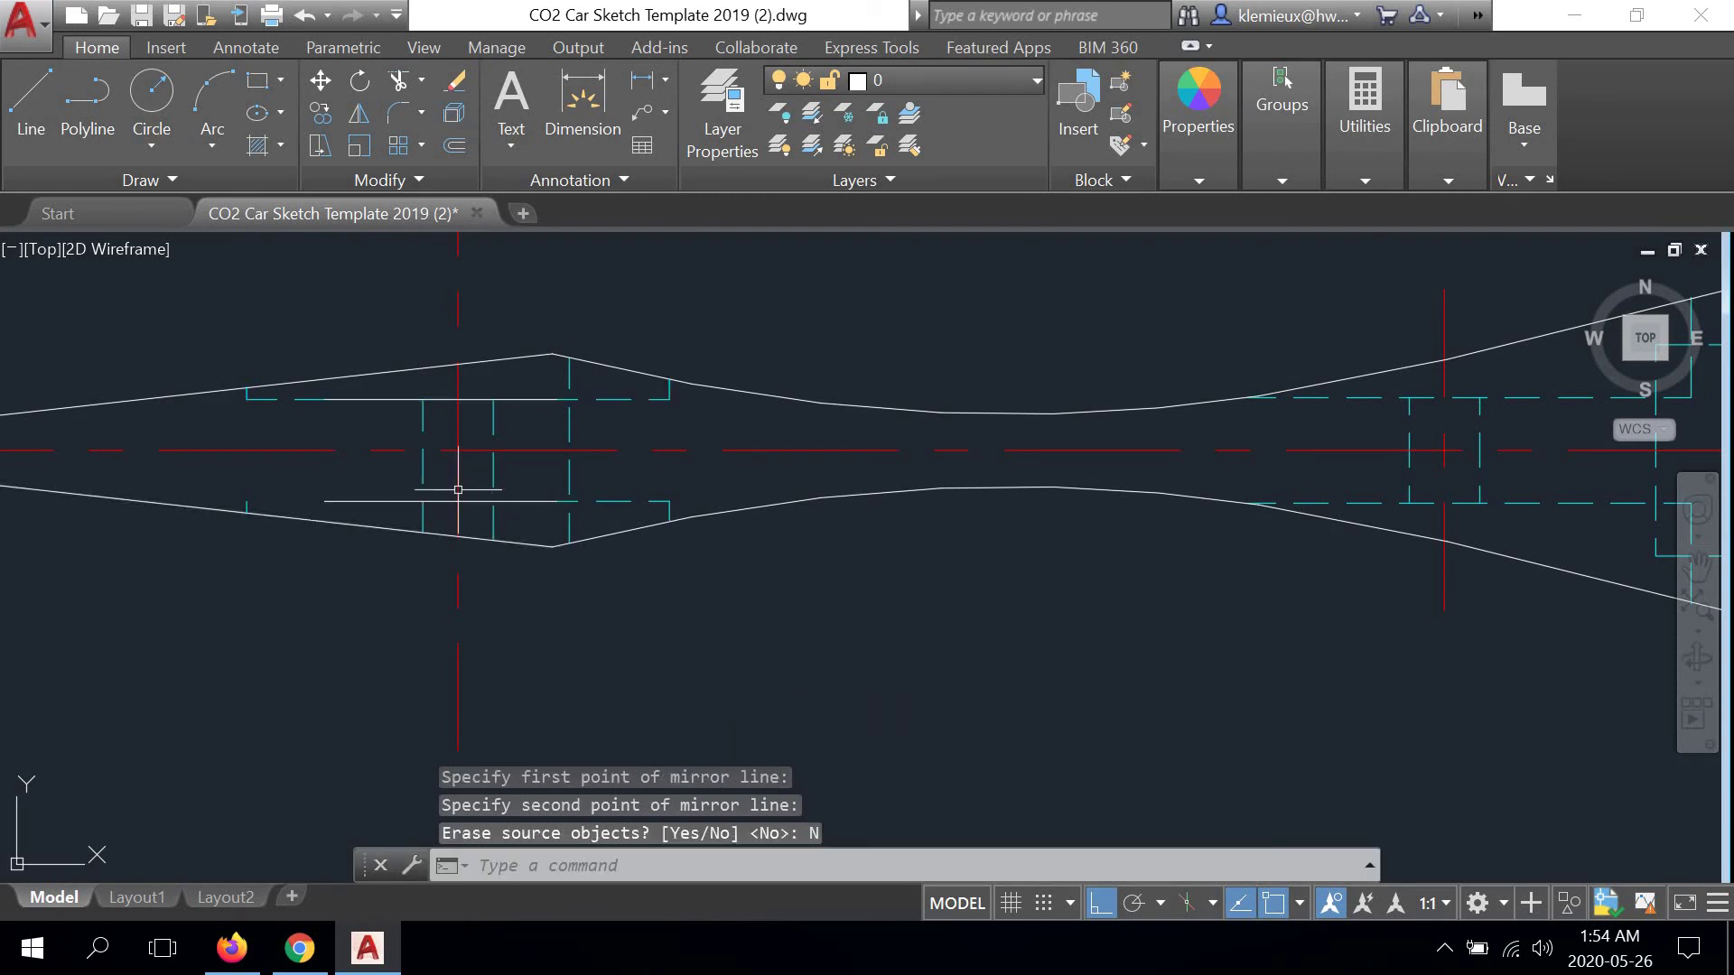
# Copy the upper front recess's short forward horizontal hidden line down to the matching corner of the lower recess
pyautogui.scroll(2, 288, 511)
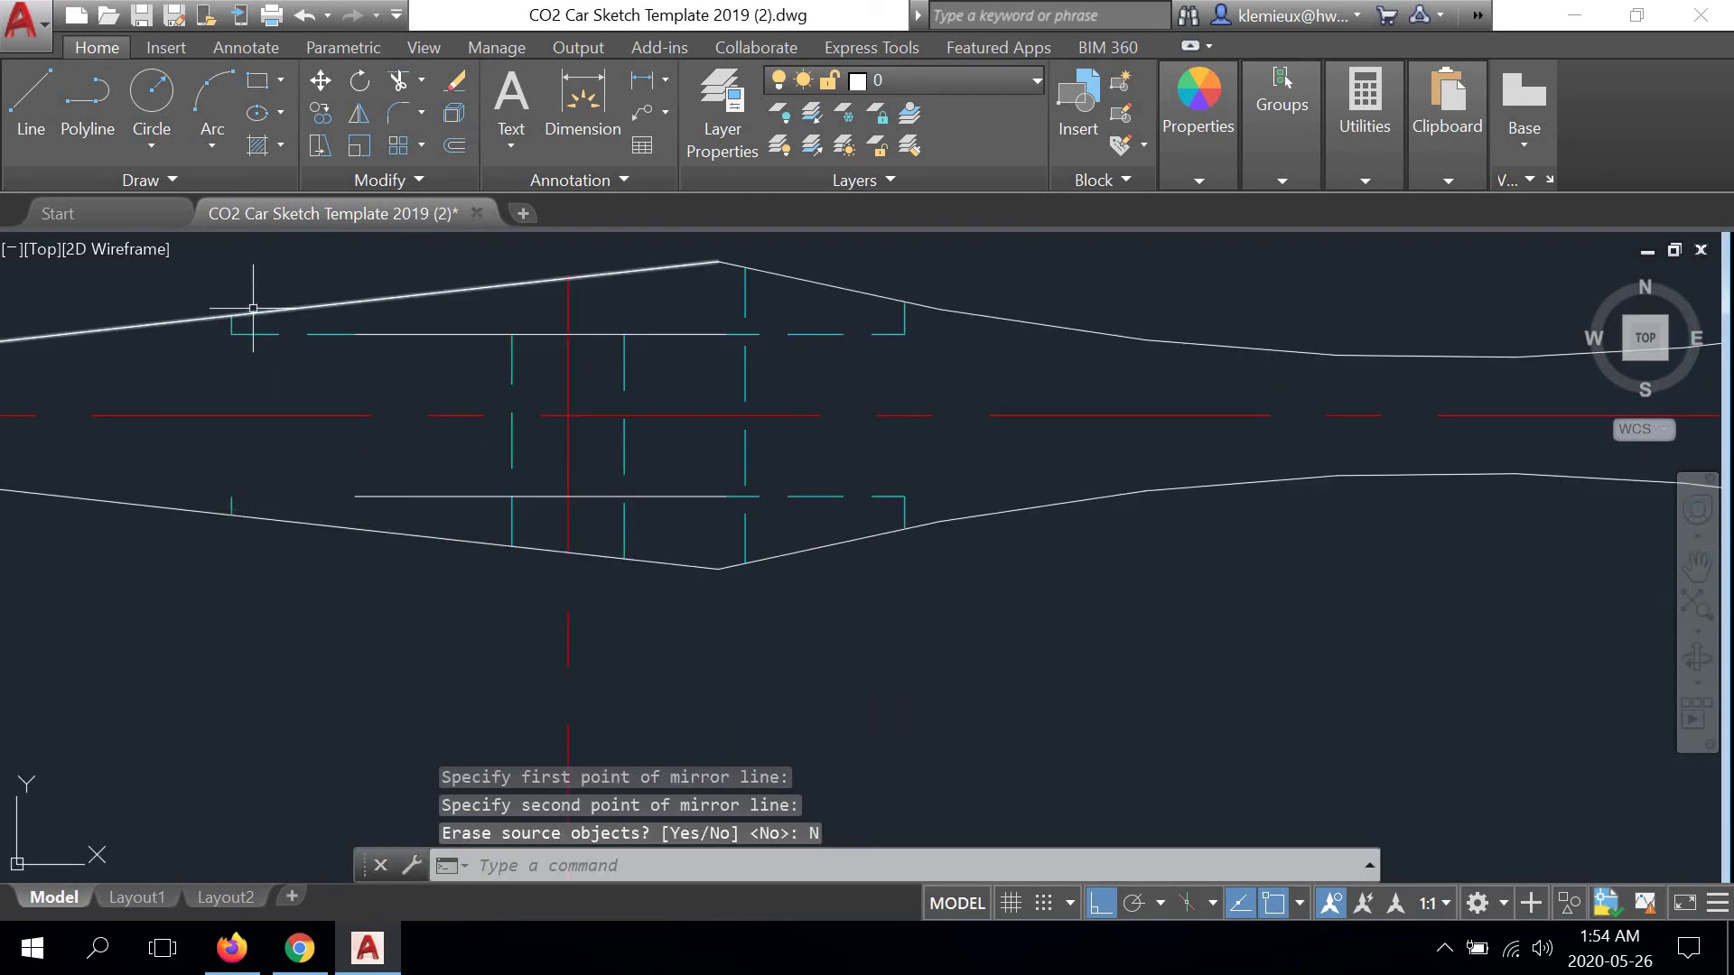
pyautogui.moveTo(347, 482); pyautogui.dragTo(424, 453, button='middle')
pyautogui.click(370, 304)
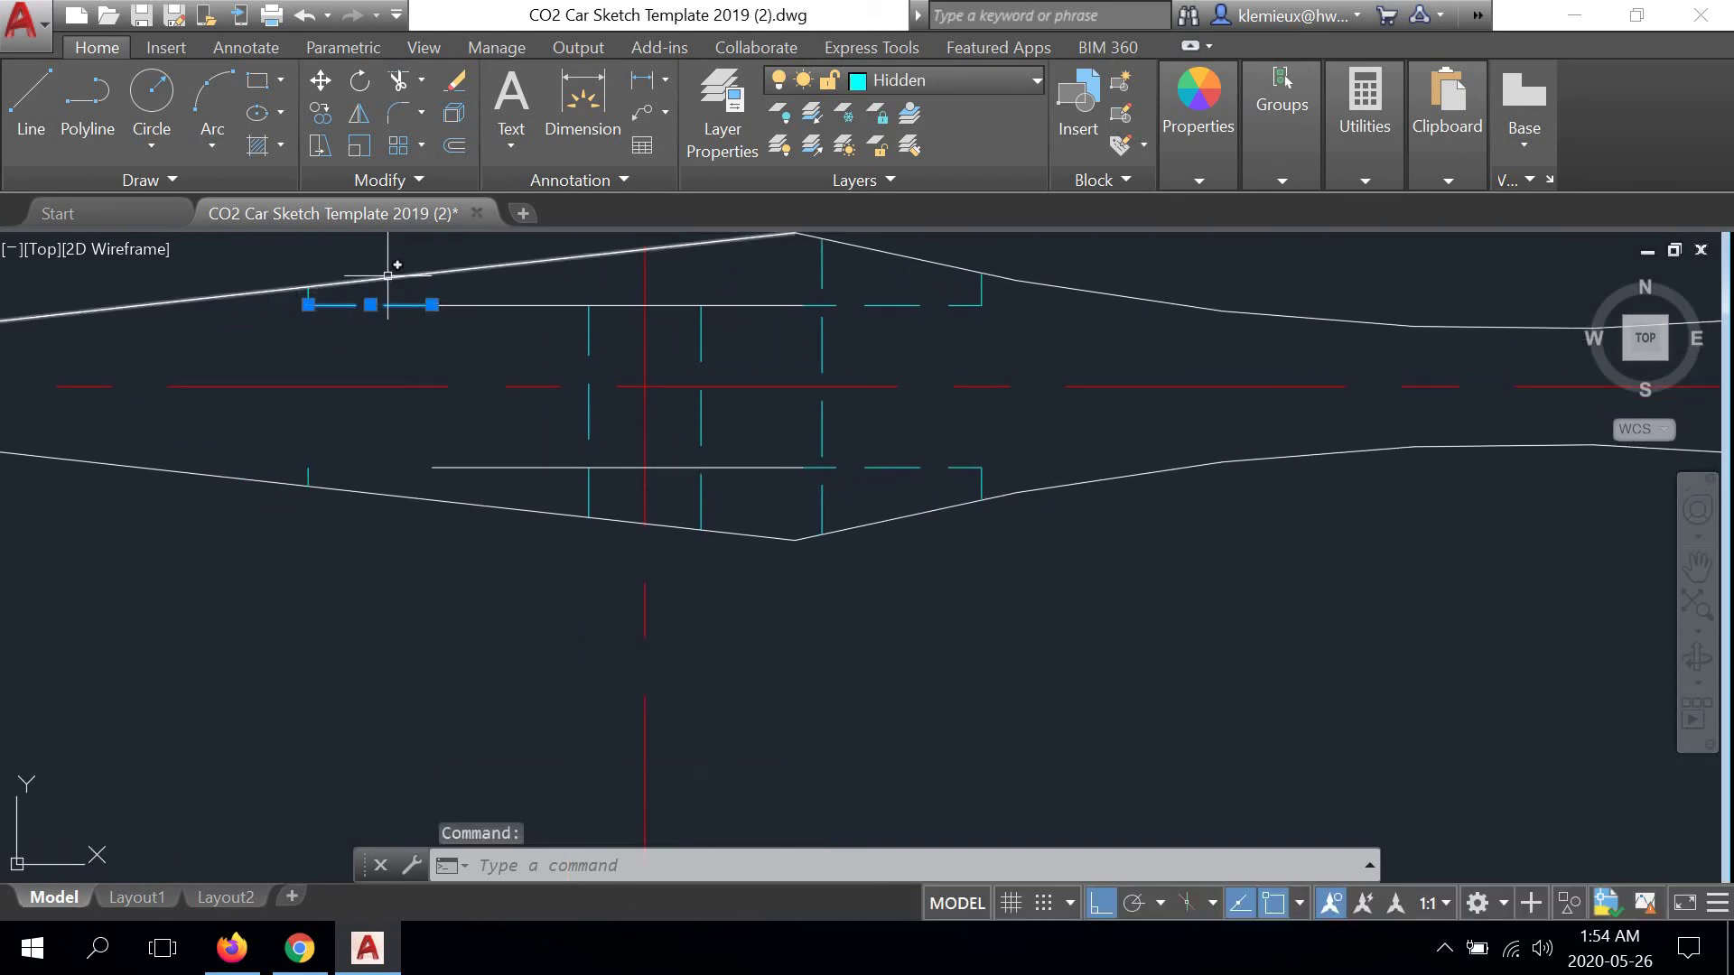
pyautogui.click(321, 112)
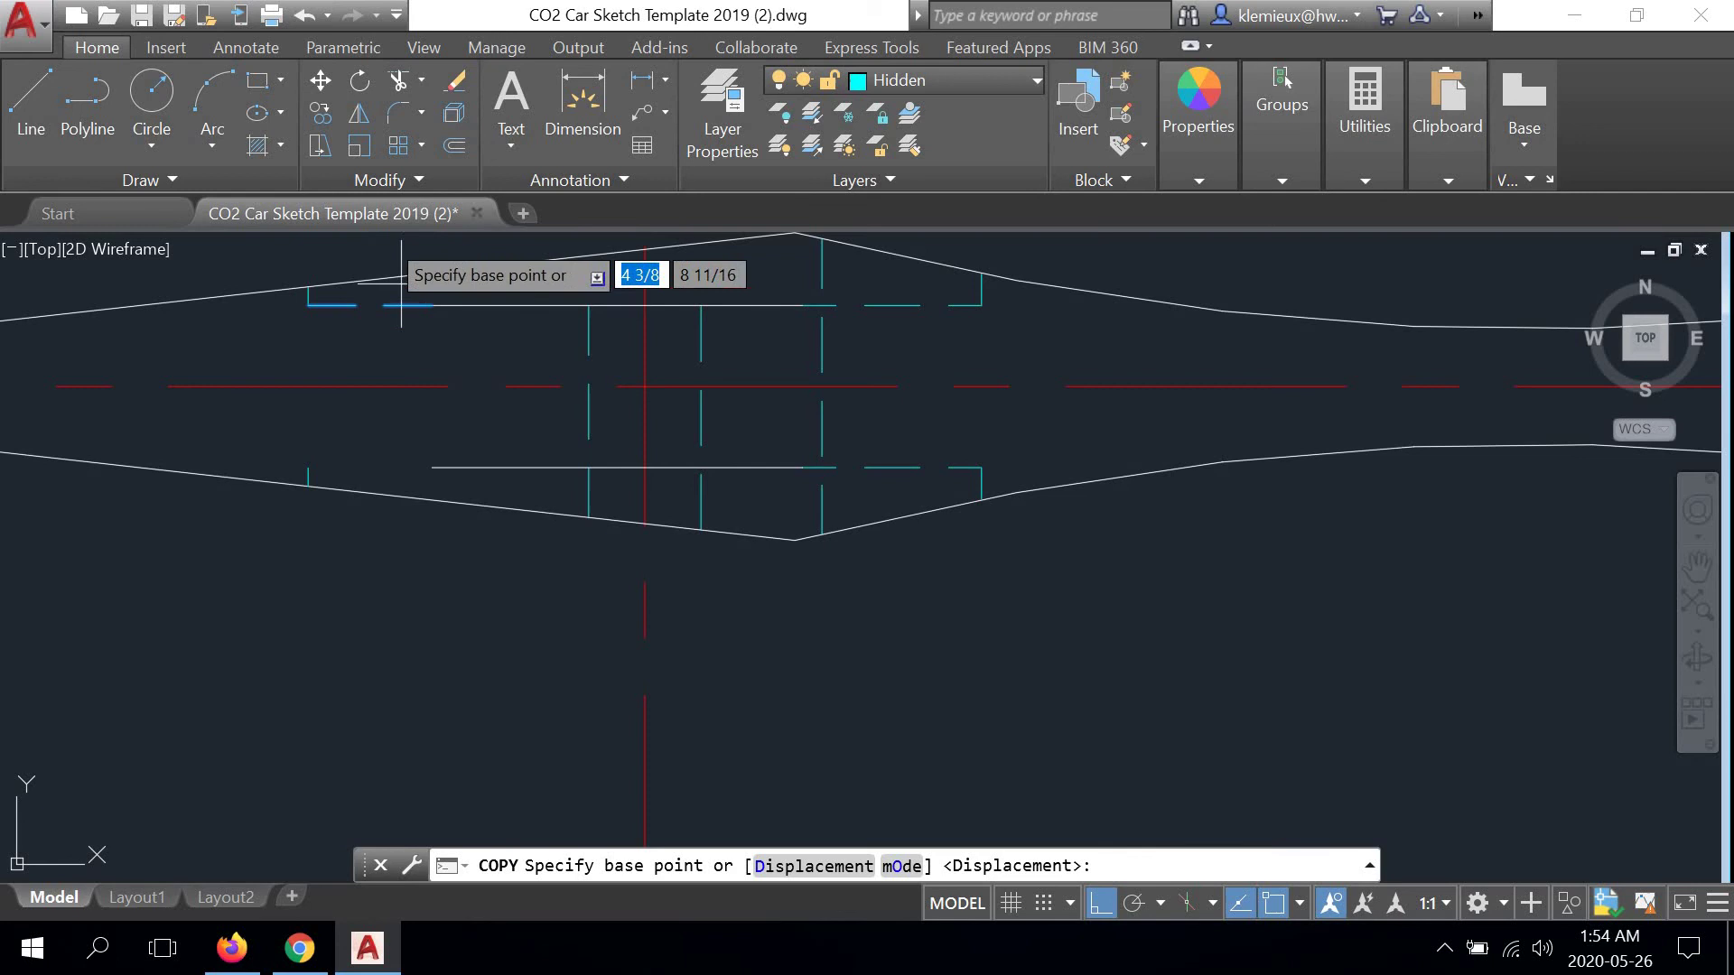
pyautogui.click(308, 305)
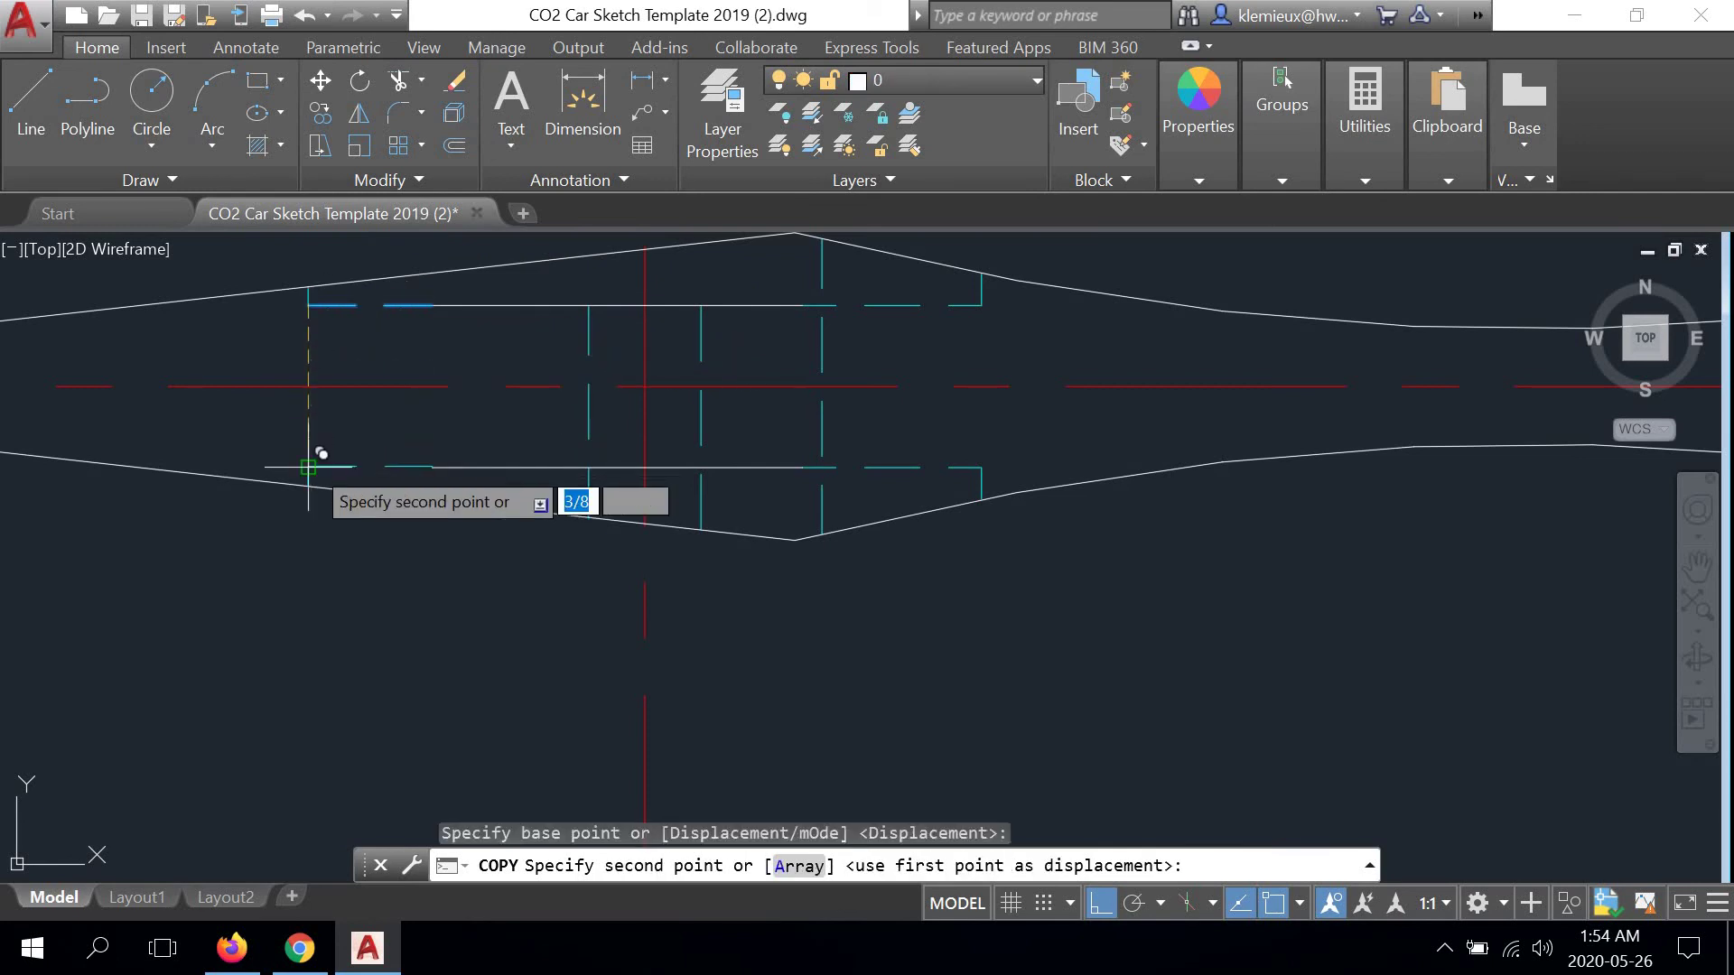
pyautogui.click(321, 463)
pyautogui.rightClick(424, 583)
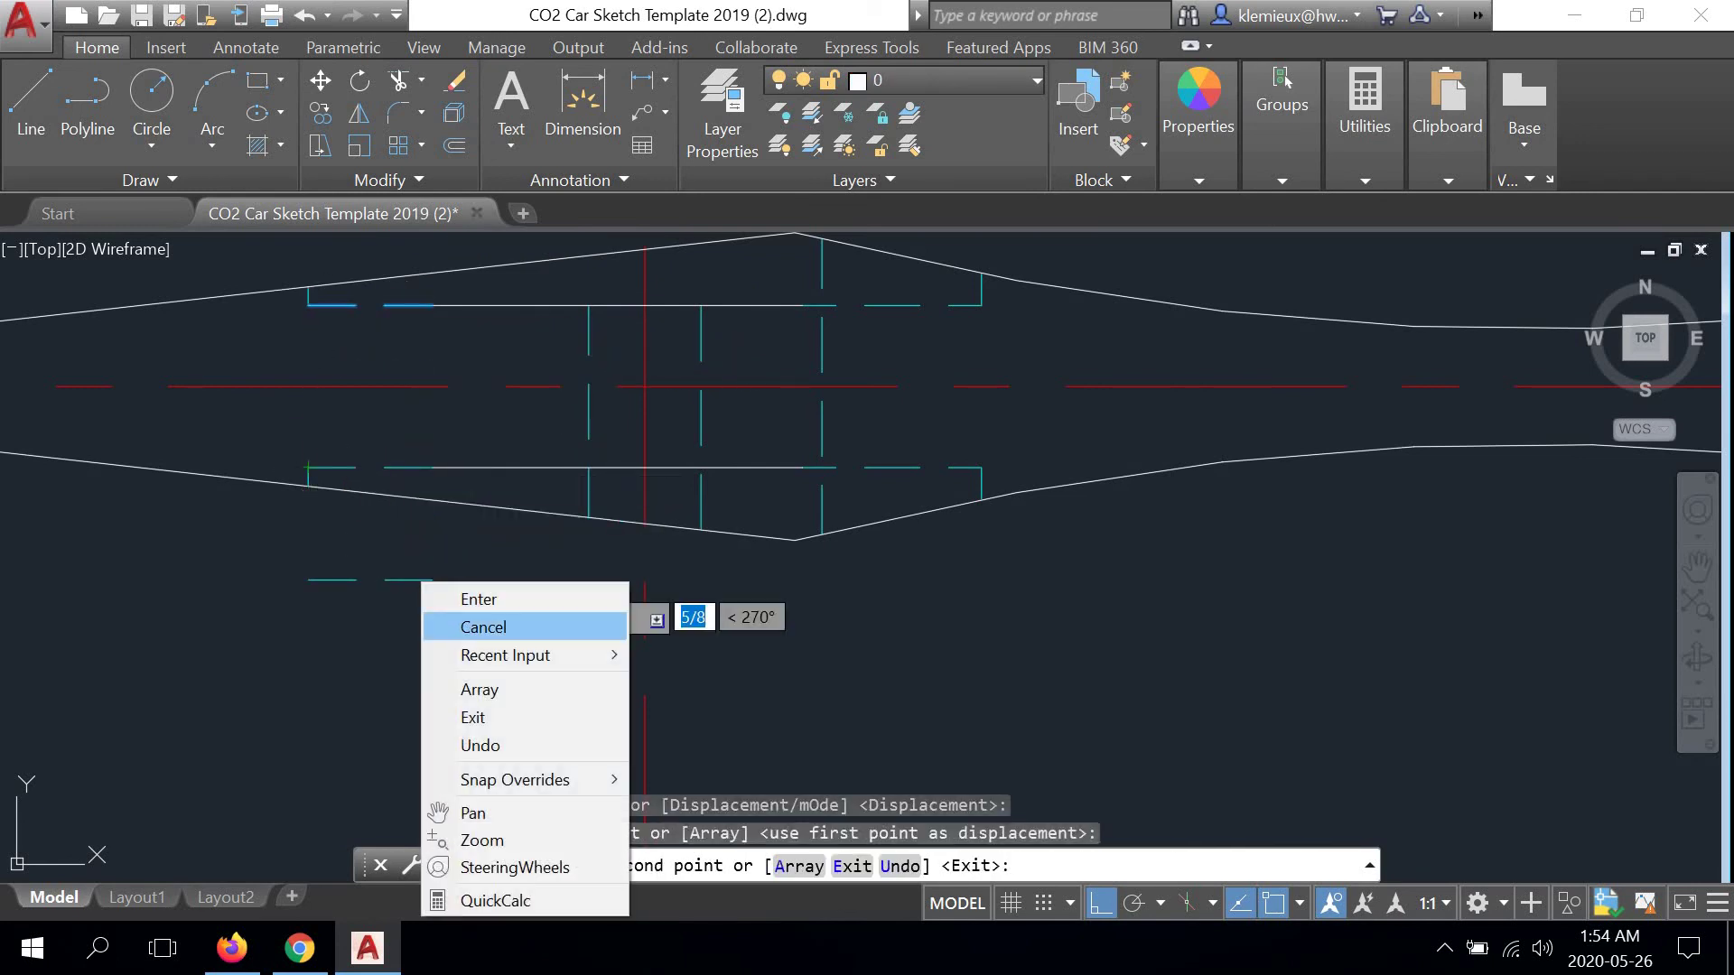
pyautogui.click(465, 627)
# Trim the front axle hole's two vertical hidden lines below the lower recess's solid line, using that line as cutting edge
pyautogui.scroll(-2, 554, 572)
pyautogui.scroll(2, 647, 523)
pyautogui.moveTo(647, 523); pyautogui.dragTo(689, 506, button='middle')
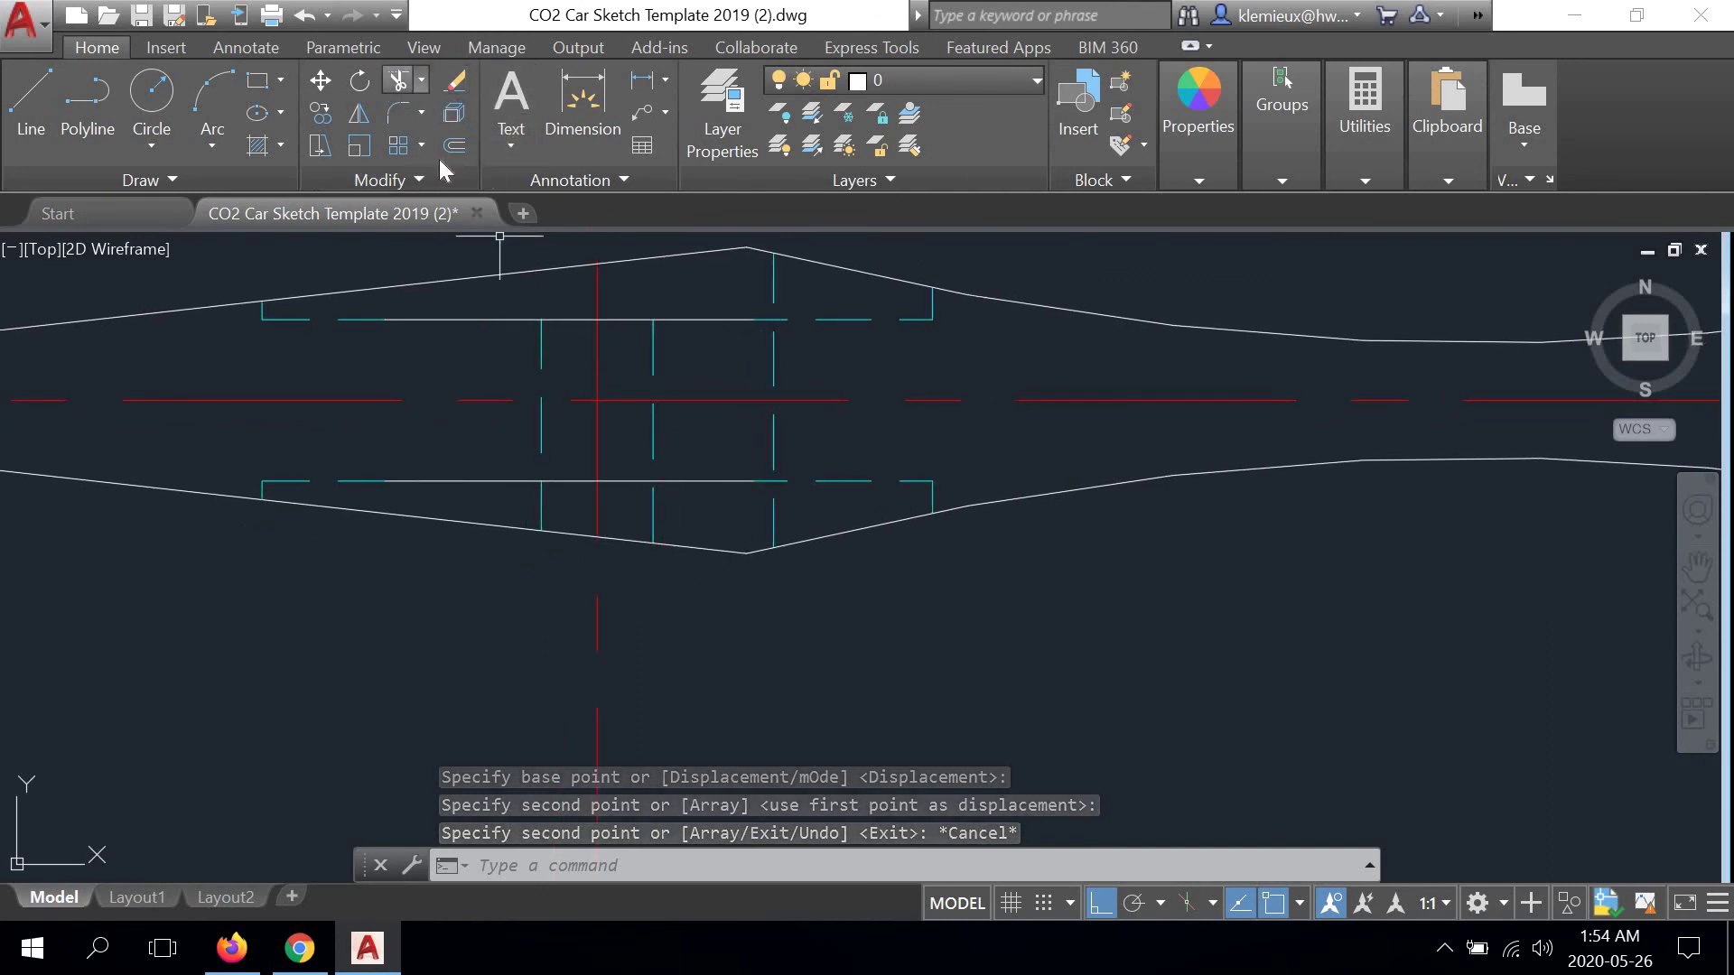
pyautogui.click(393, 81)
pyautogui.click(582, 482)
pyautogui.press('Return')
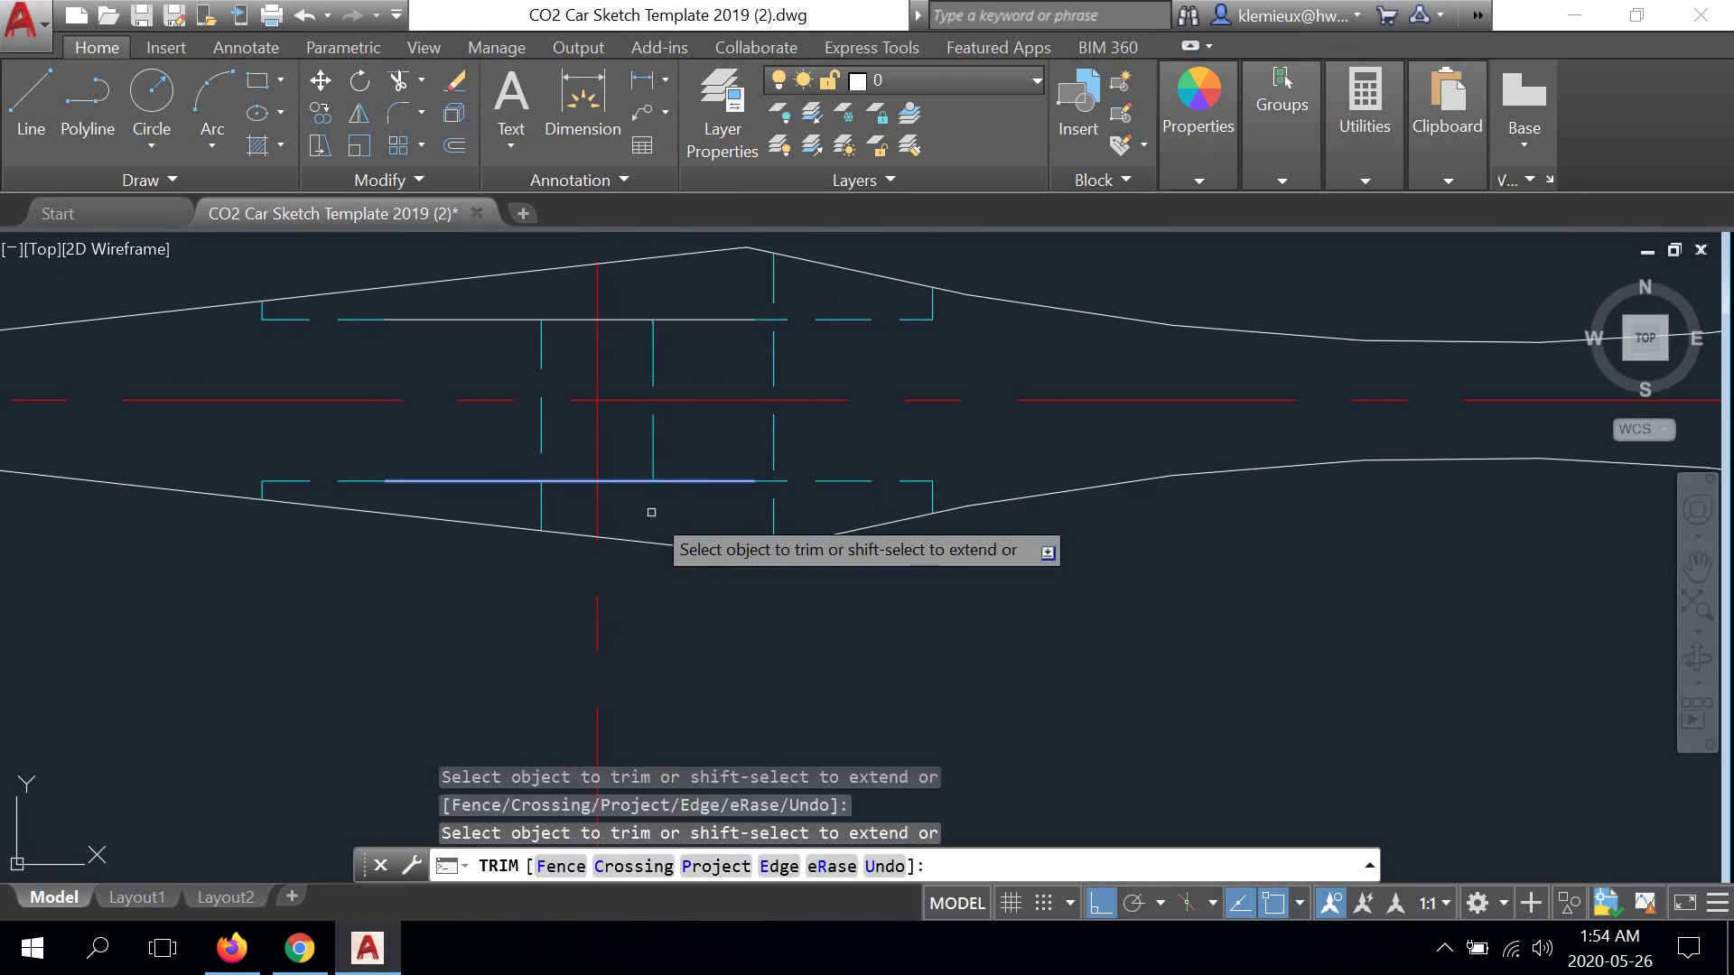
pyautogui.rightClick(990, 571)
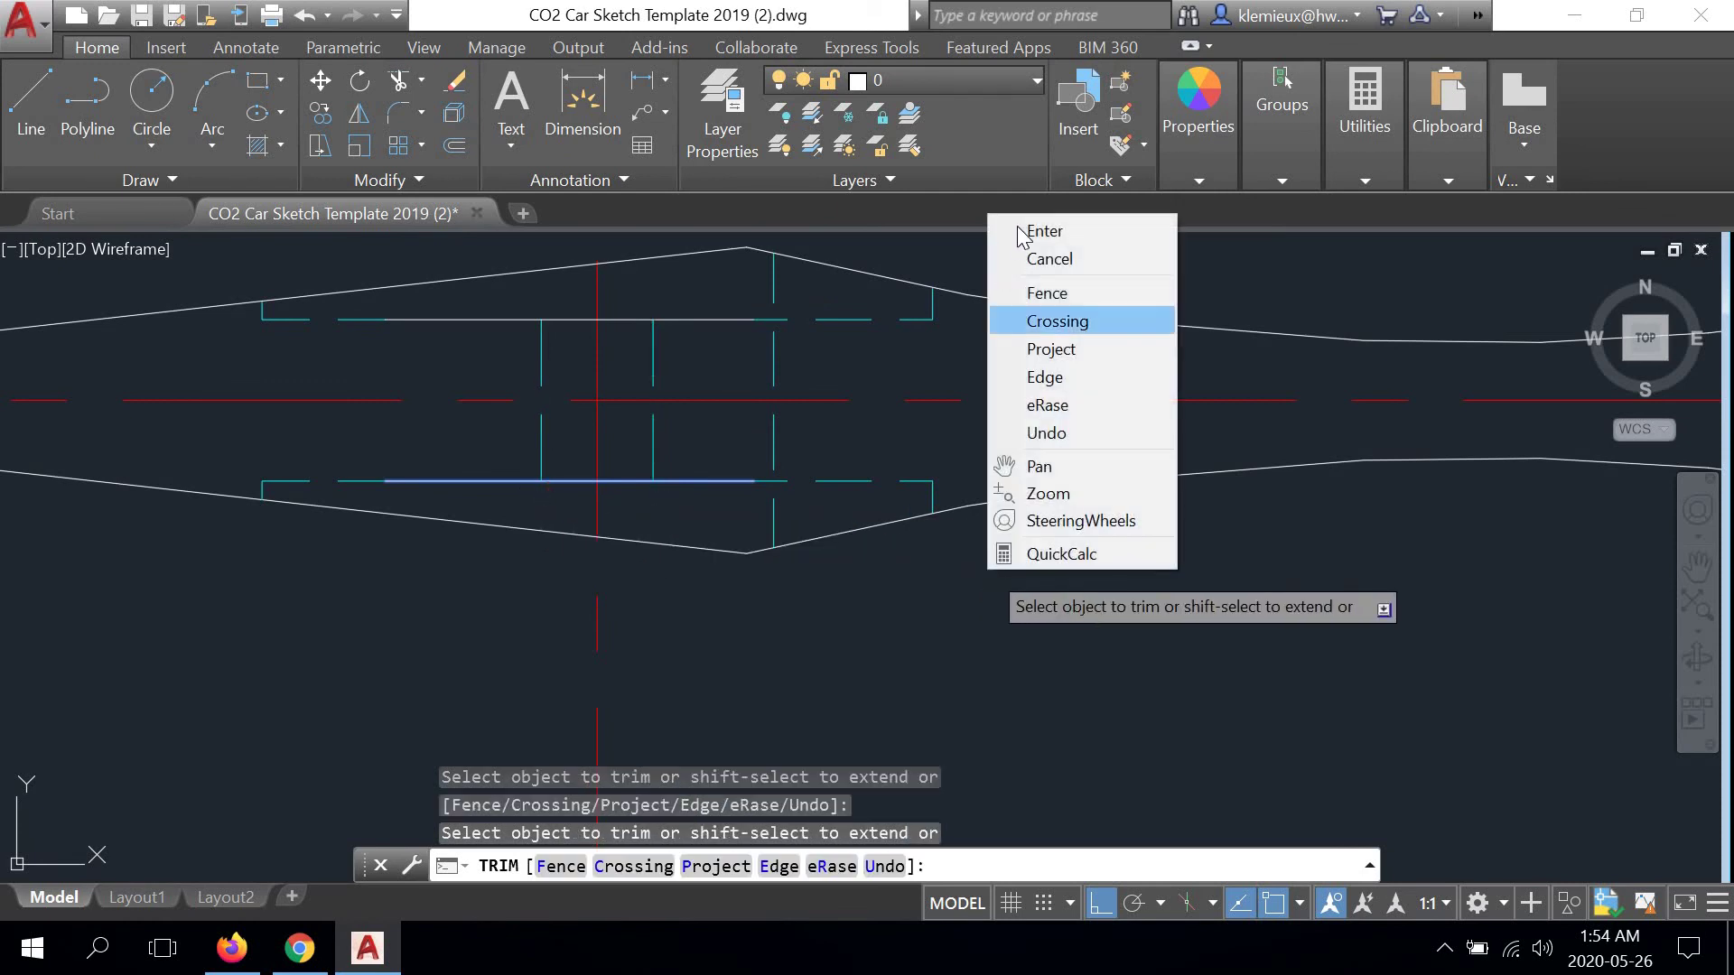
pyautogui.click(1002, 231)
# Shorten the front axle's vertical center line at both ends to the car body's upper and lower outlines in the top view
pyautogui.scroll(-1, 981, 250)
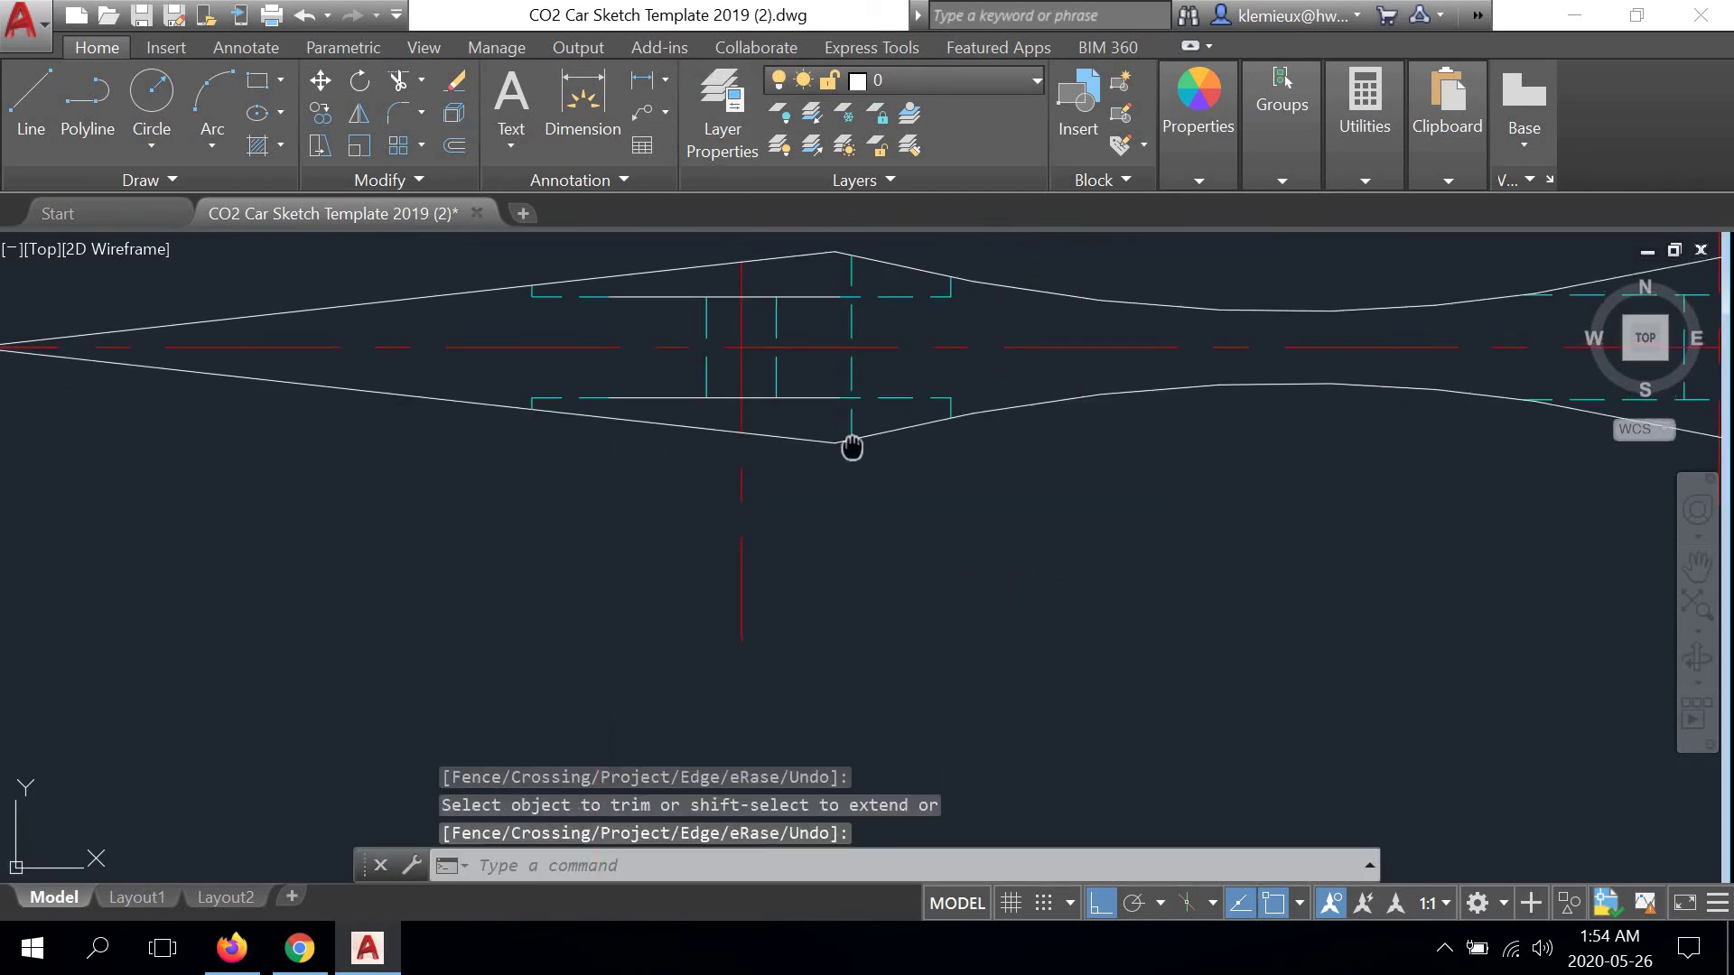
pyautogui.moveTo(851, 442); pyautogui.dragTo(758, 494, button='middle')
pyautogui.scroll(-2, 1121, 473)
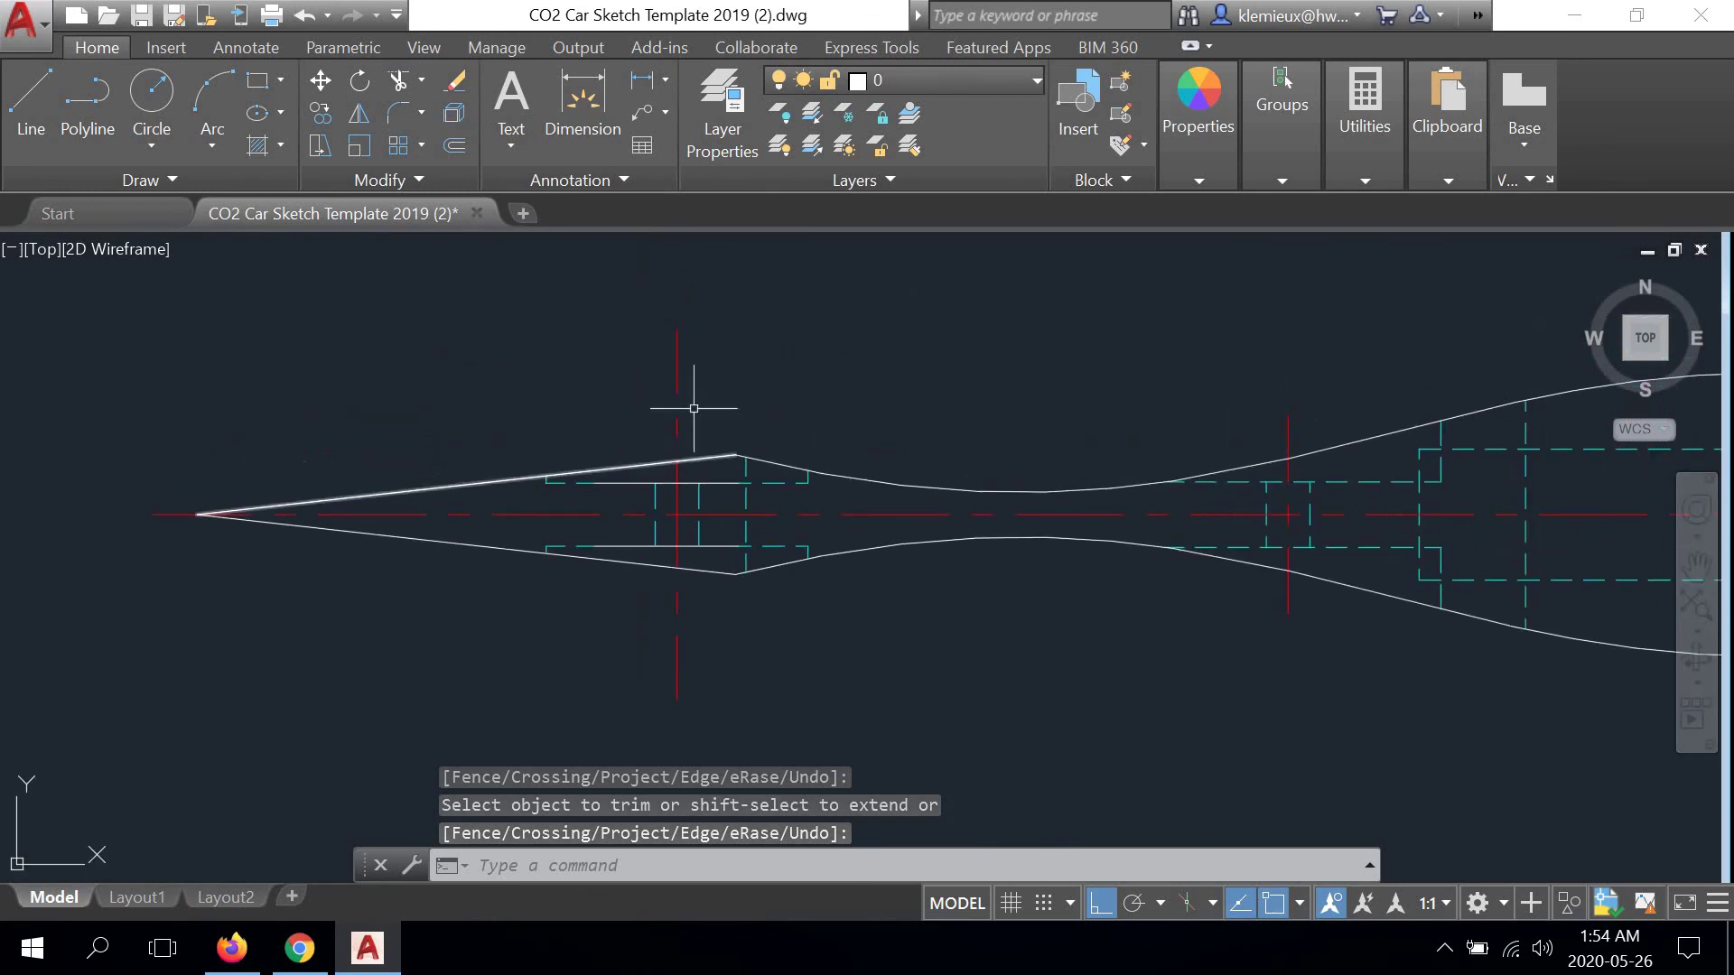
pyautogui.press('Return')
pyautogui.click(676, 336)
pyautogui.click(675, 336)
pyautogui.scroll(2, 675, 404)
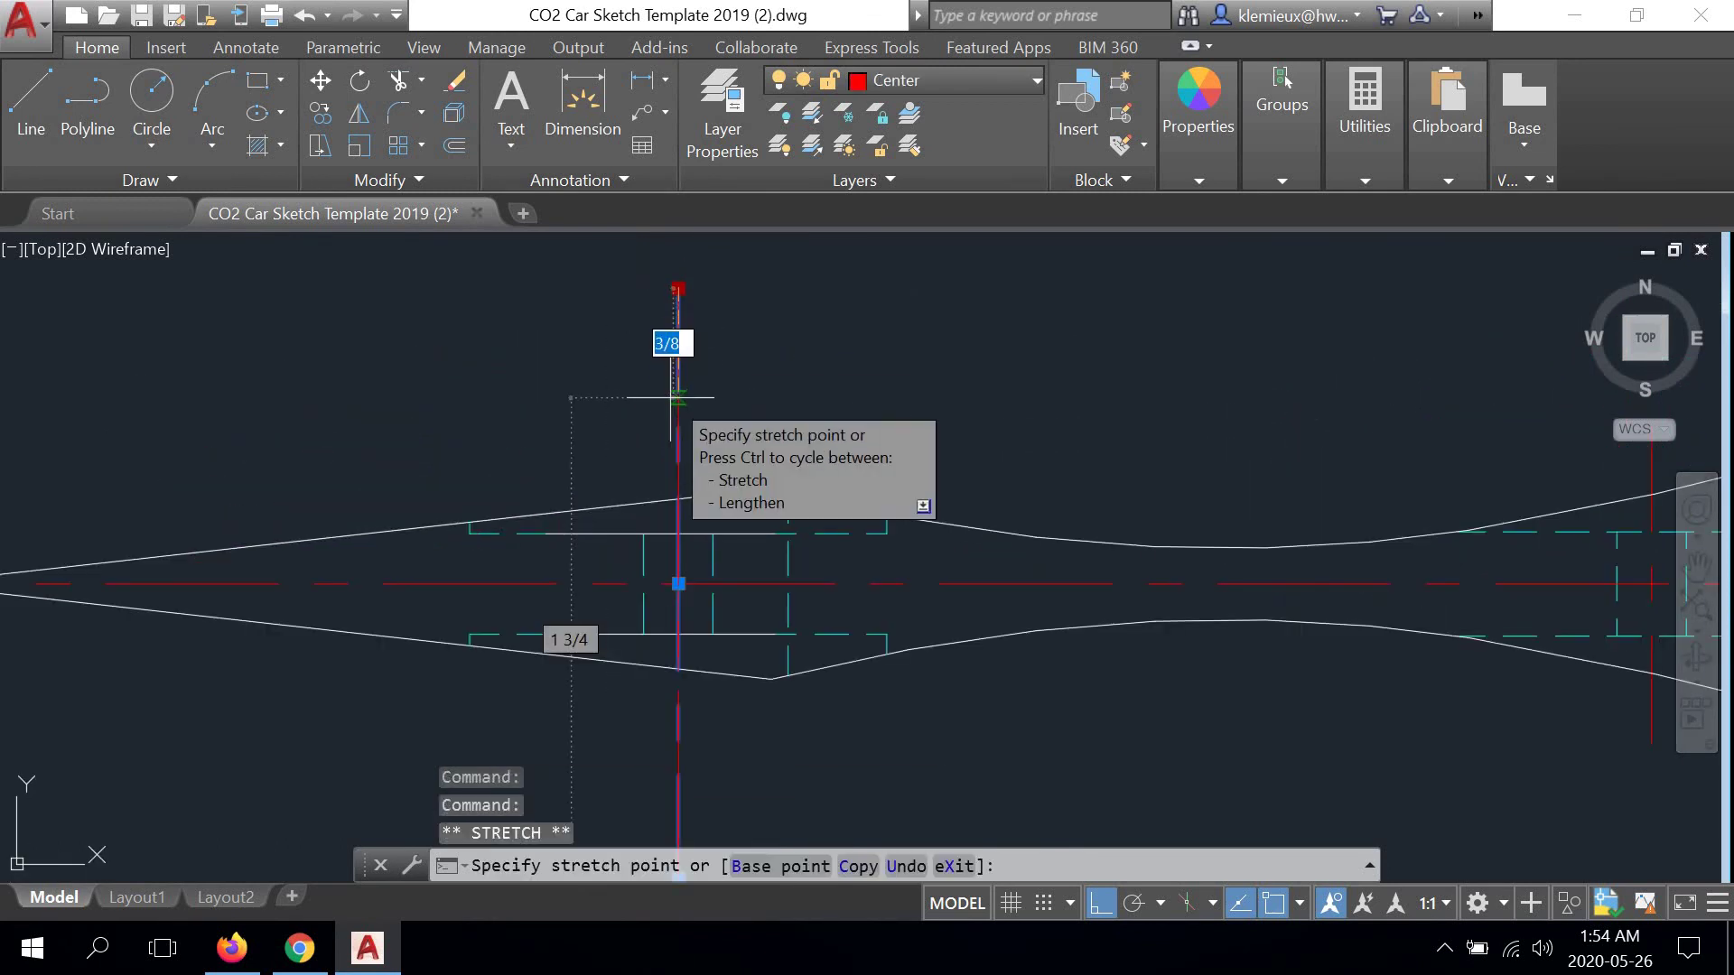
pyautogui.click(677, 498)
pyautogui.moveTo(701, 787); pyautogui.dragTo(699, 568, button='middle')
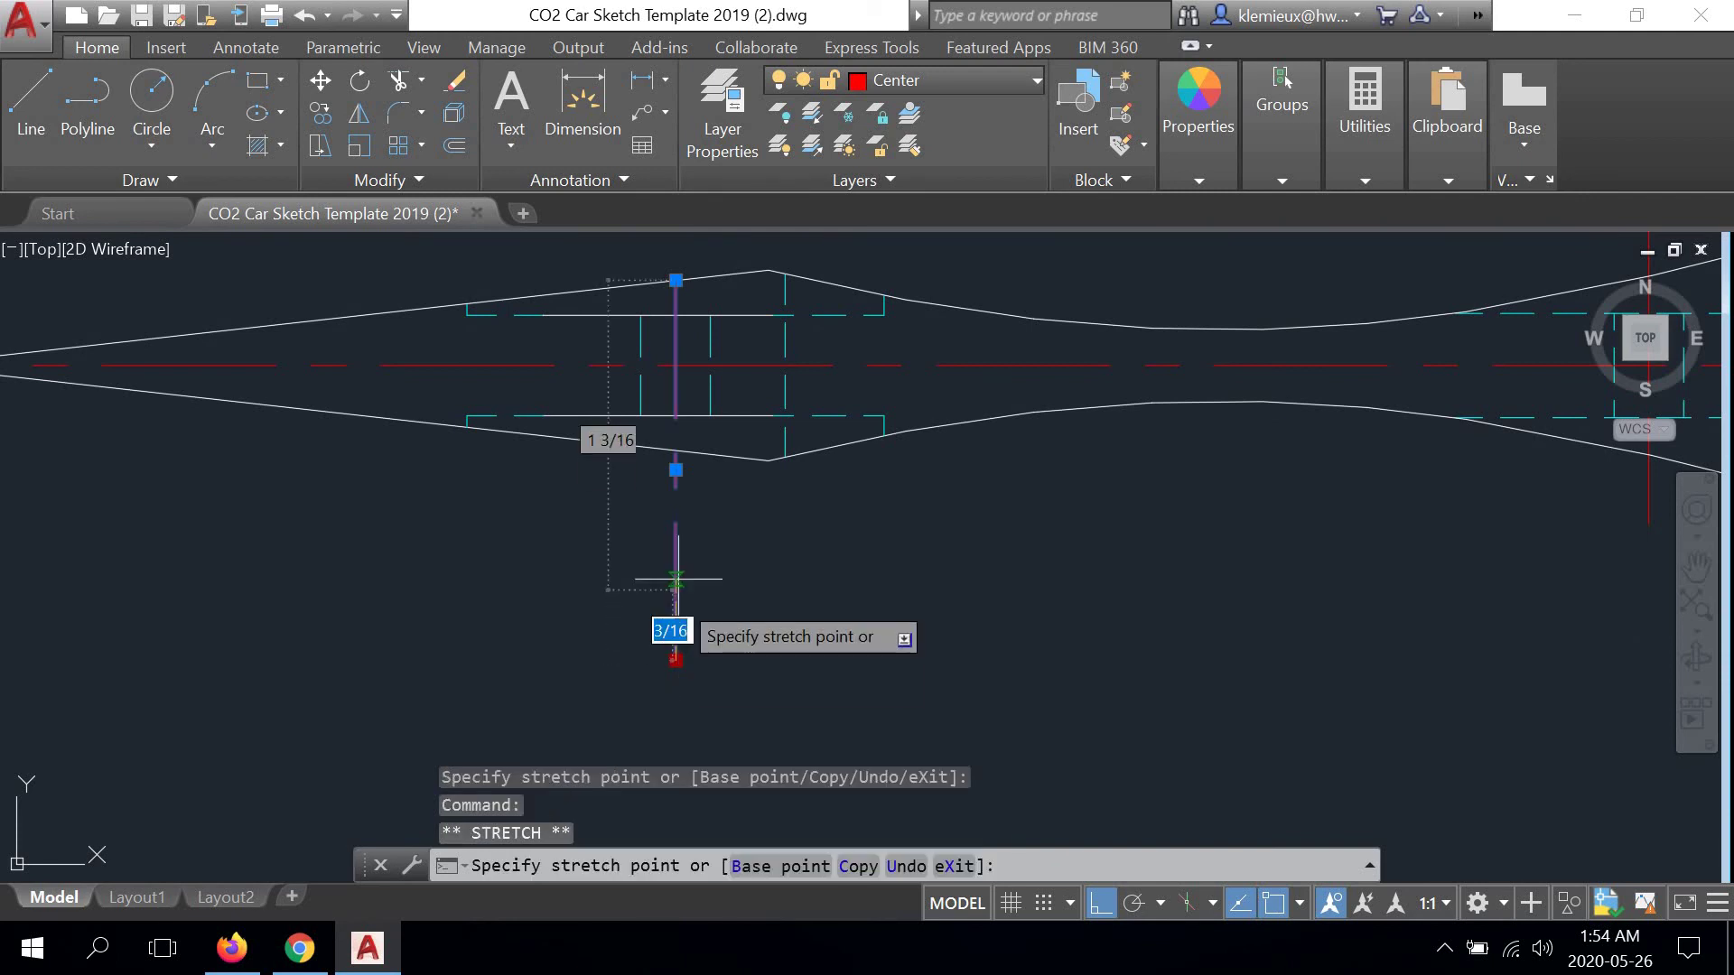
pyautogui.click(677, 452)
pyautogui.moveTo(682, 470); pyautogui.dragTo(678, 682, button='middle')
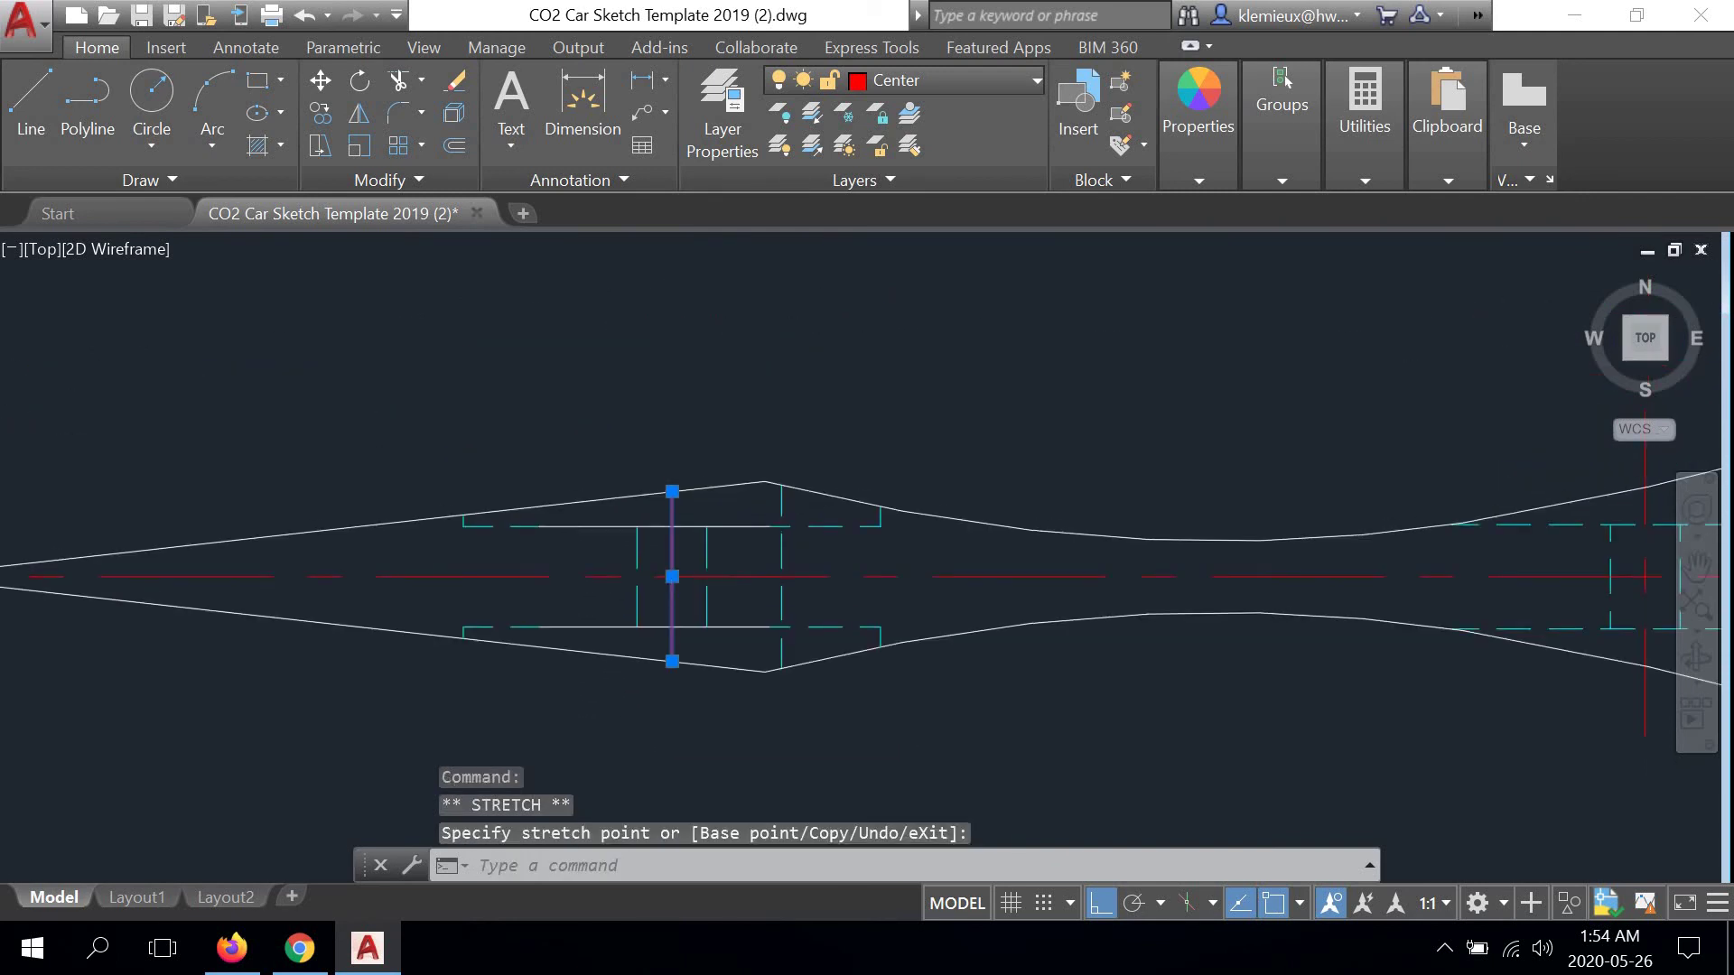
# Extend the front axle's vertical center line 1/4 beyond the body outline at both its upper and lower ends
pyautogui.click(672, 492)
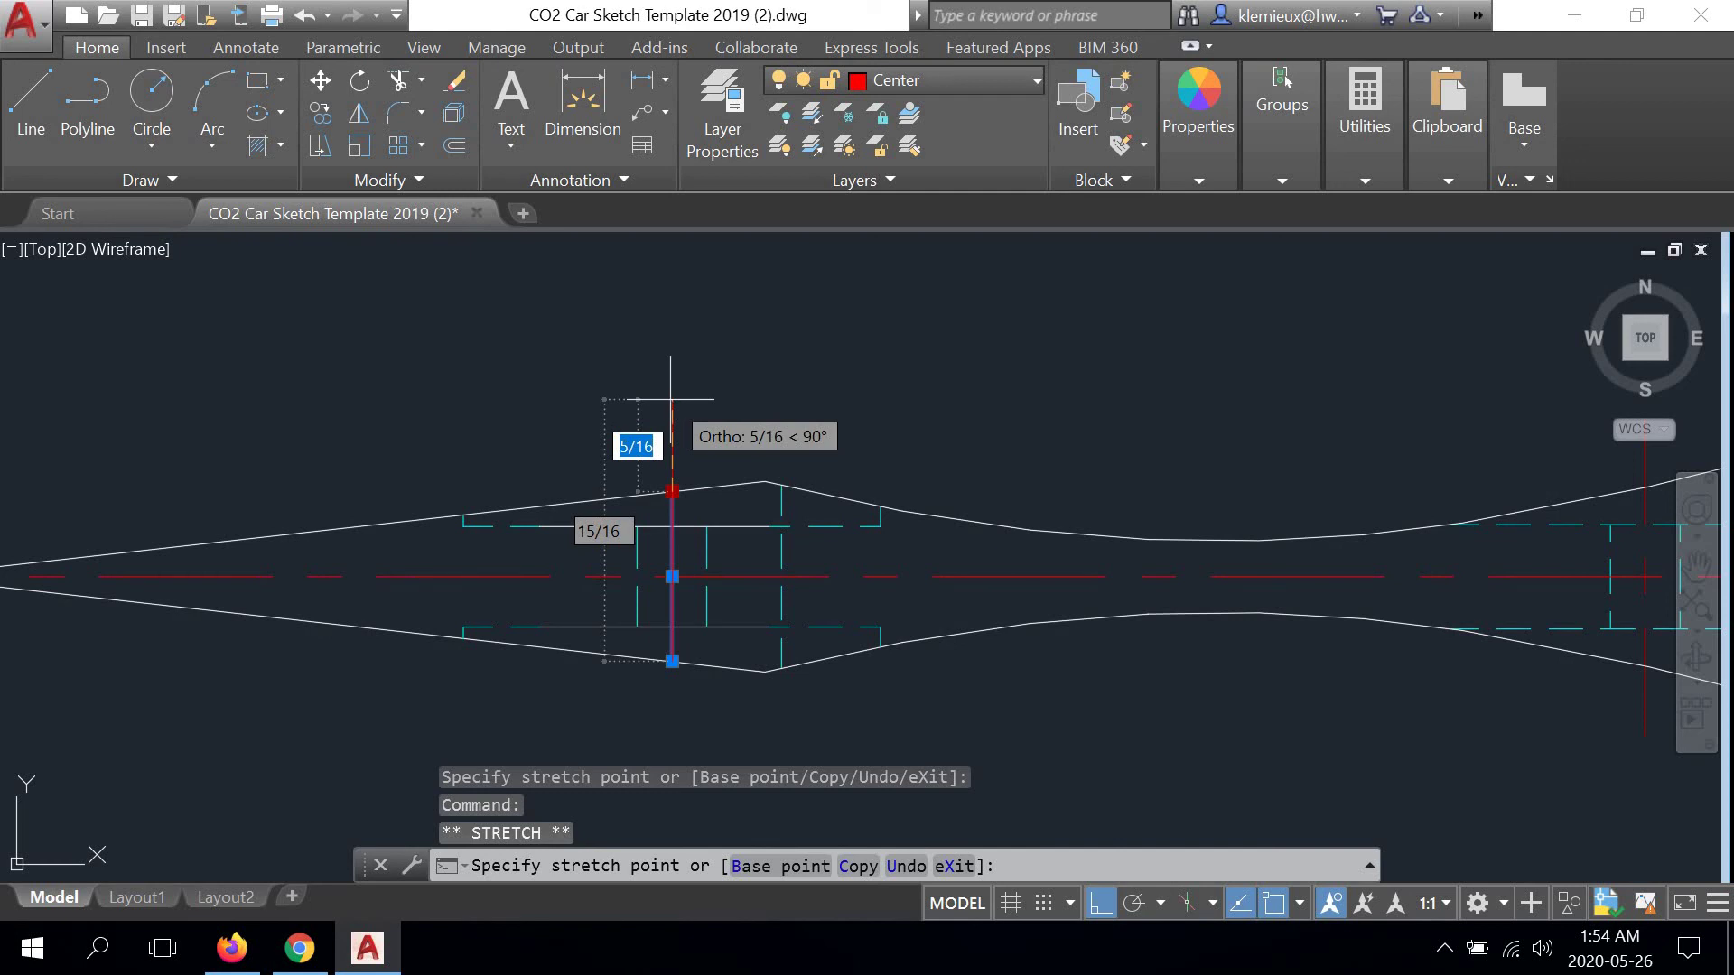
pyautogui.write('1/4')
pyautogui.press('Return')
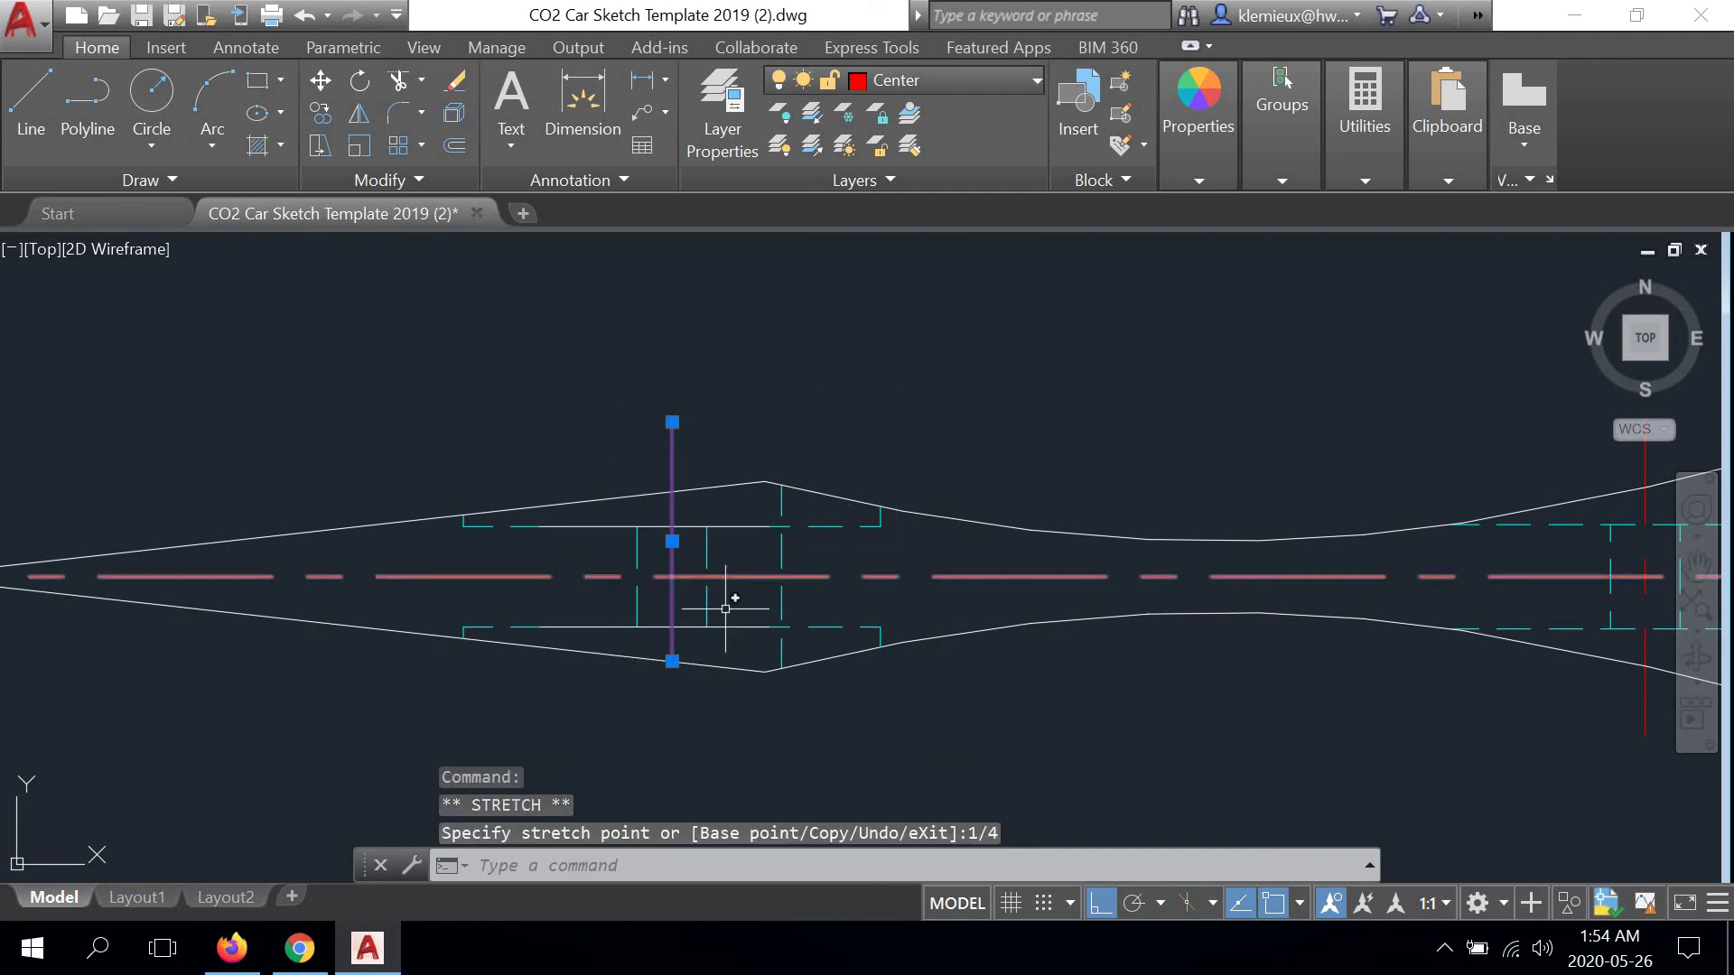
pyautogui.moveTo(579, 774); pyautogui.dragTo(621, 590, button='middle')
pyautogui.click(715, 477)
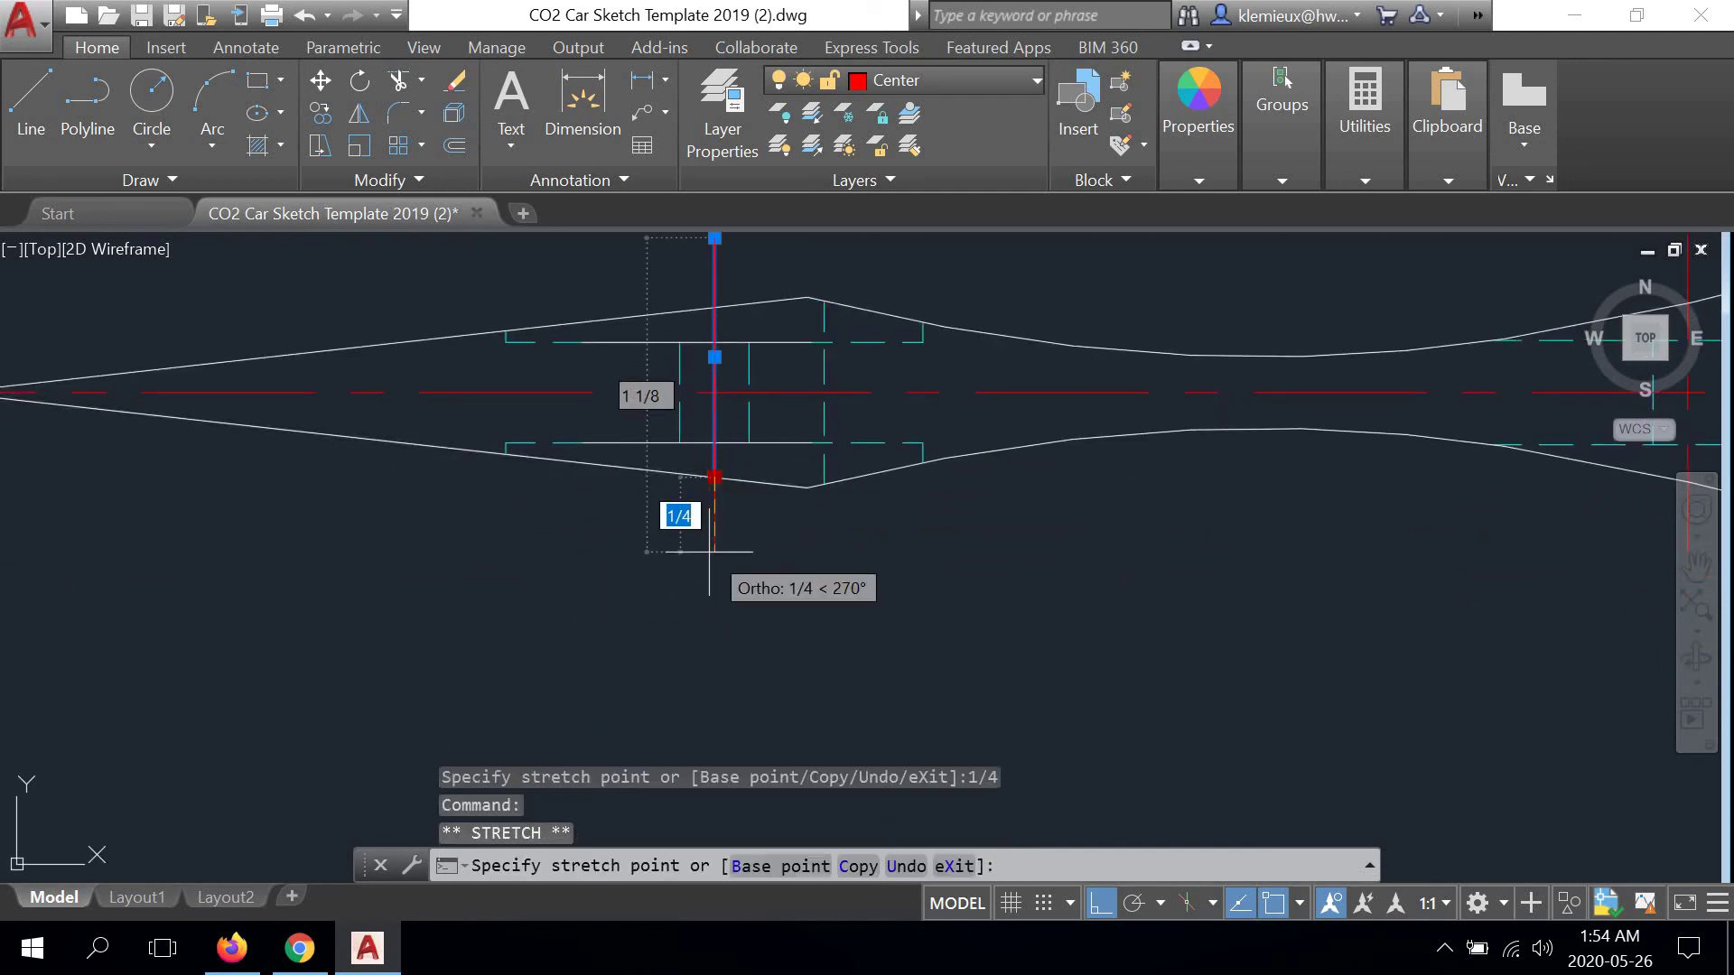
pyautogui.write('1/4')
pyautogui.press('Return')
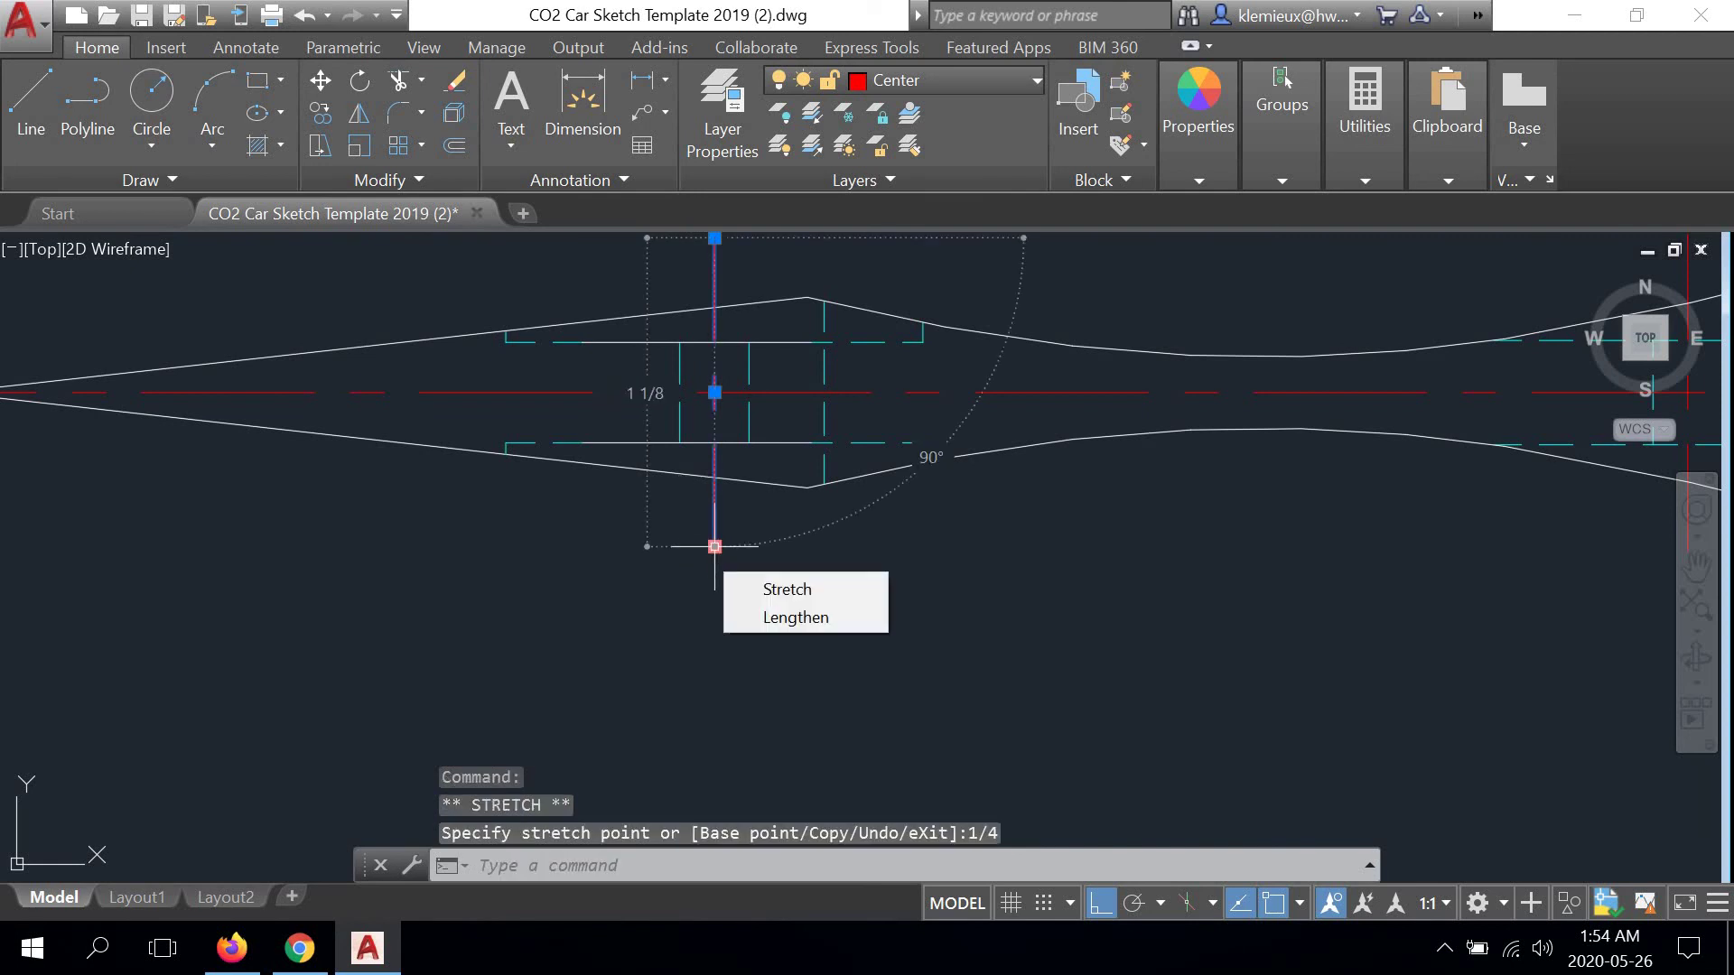
pyautogui.write('tr')
pyautogui.press('Return')
pyautogui.rightClick(1012, 533)
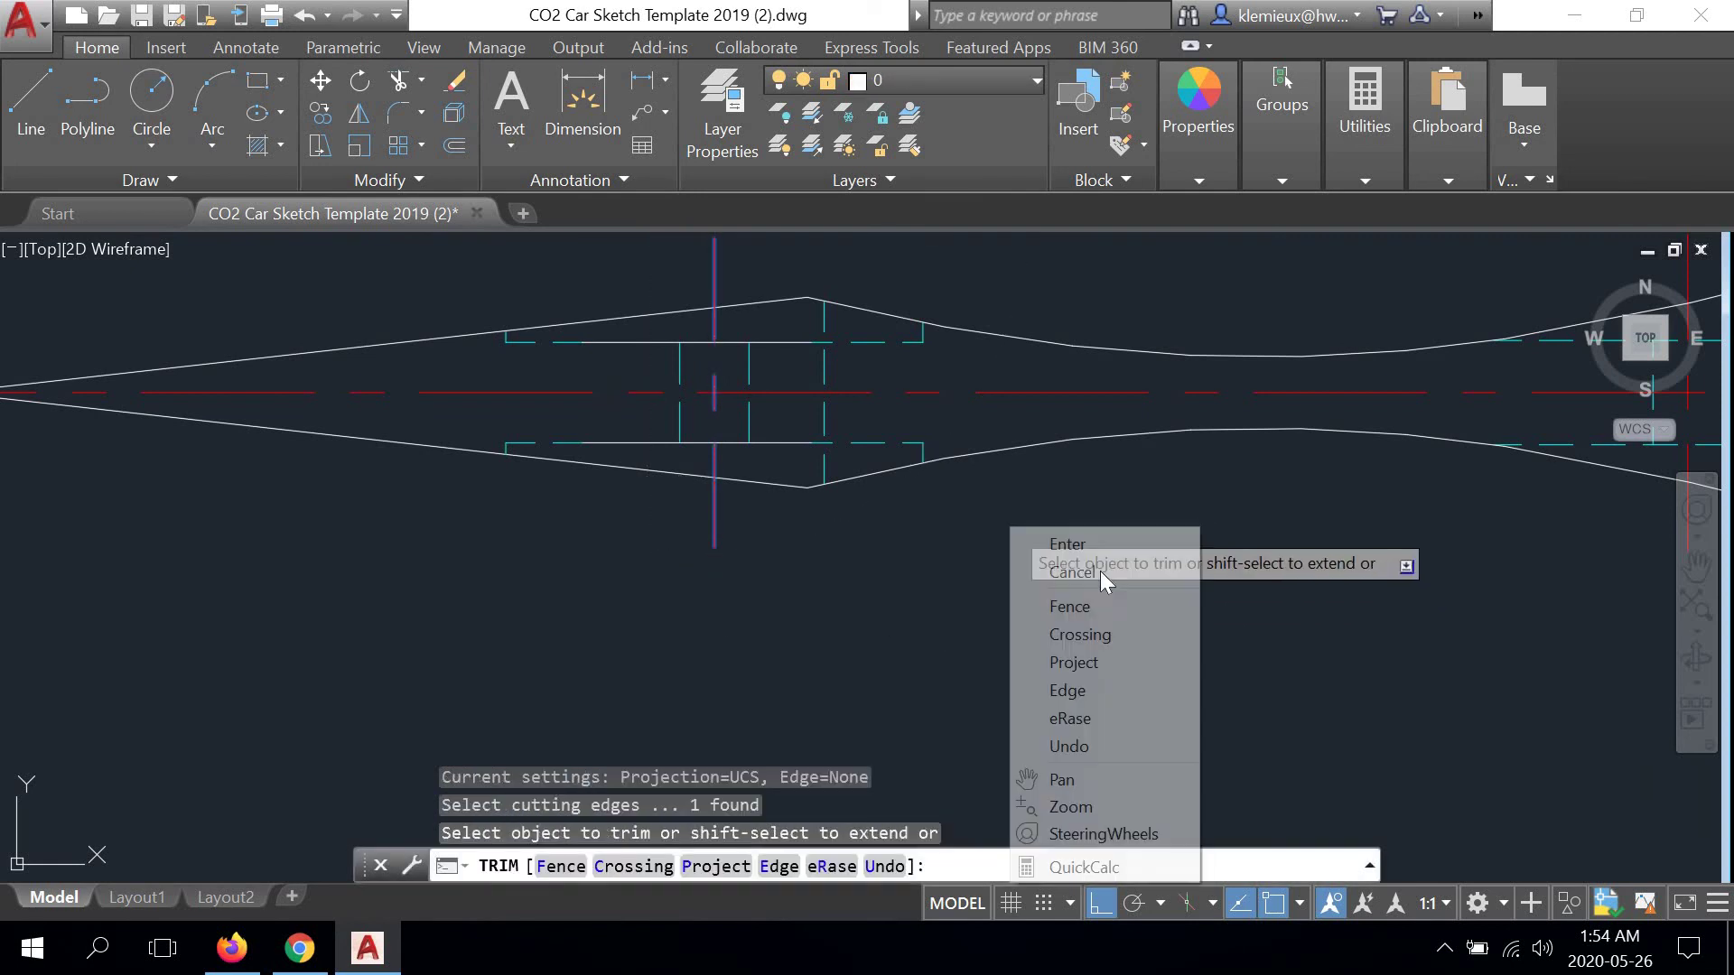
pyautogui.click(1100, 571)
# Examine the top view's front and rear wheel recesses, axle center lines and rear hidden lines
pyautogui.scroll(-2, 805, 567)
pyautogui.scroll(-2, 805, 567)
pyautogui.moveTo(929, 588); pyautogui.dragTo(861, 475, button='middle')
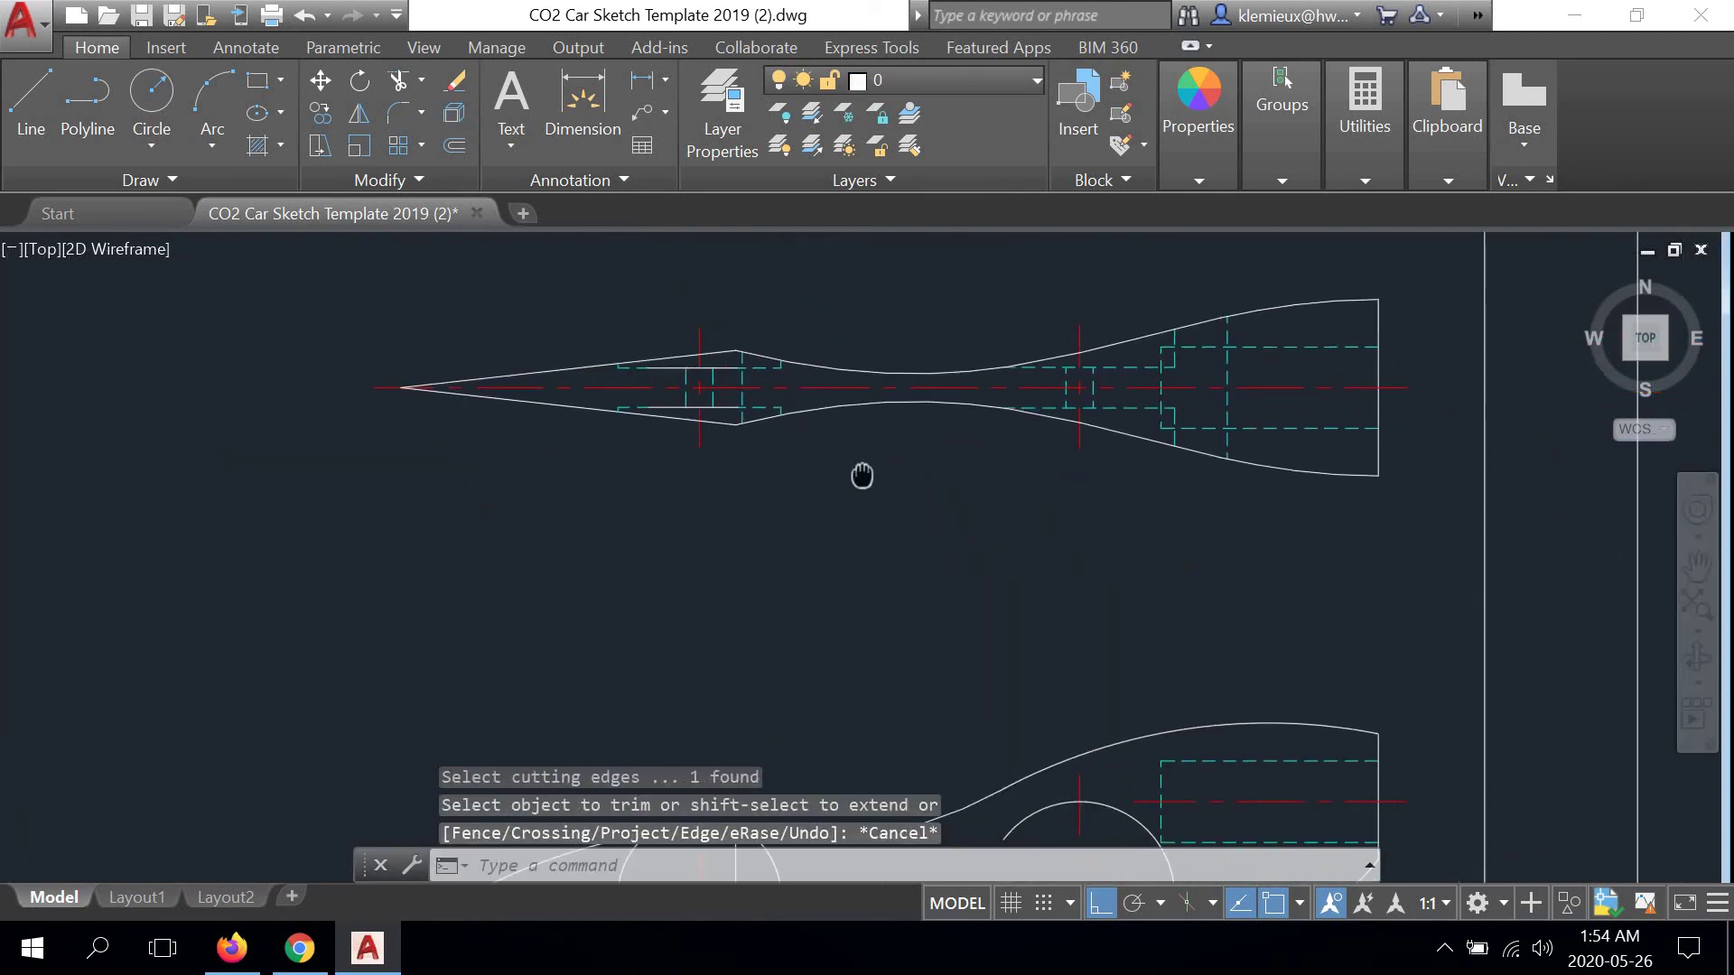
pyautogui.moveTo(713, 377)
pyautogui.mouseDown(button='middle')
pyautogui.moveTo(723, 387)
pyautogui.moveTo(708, 333)
pyautogui.mouseUp(button='middle')
pyautogui.moveTo(846, 446); pyautogui.dragTo(801, 515, button='middle')
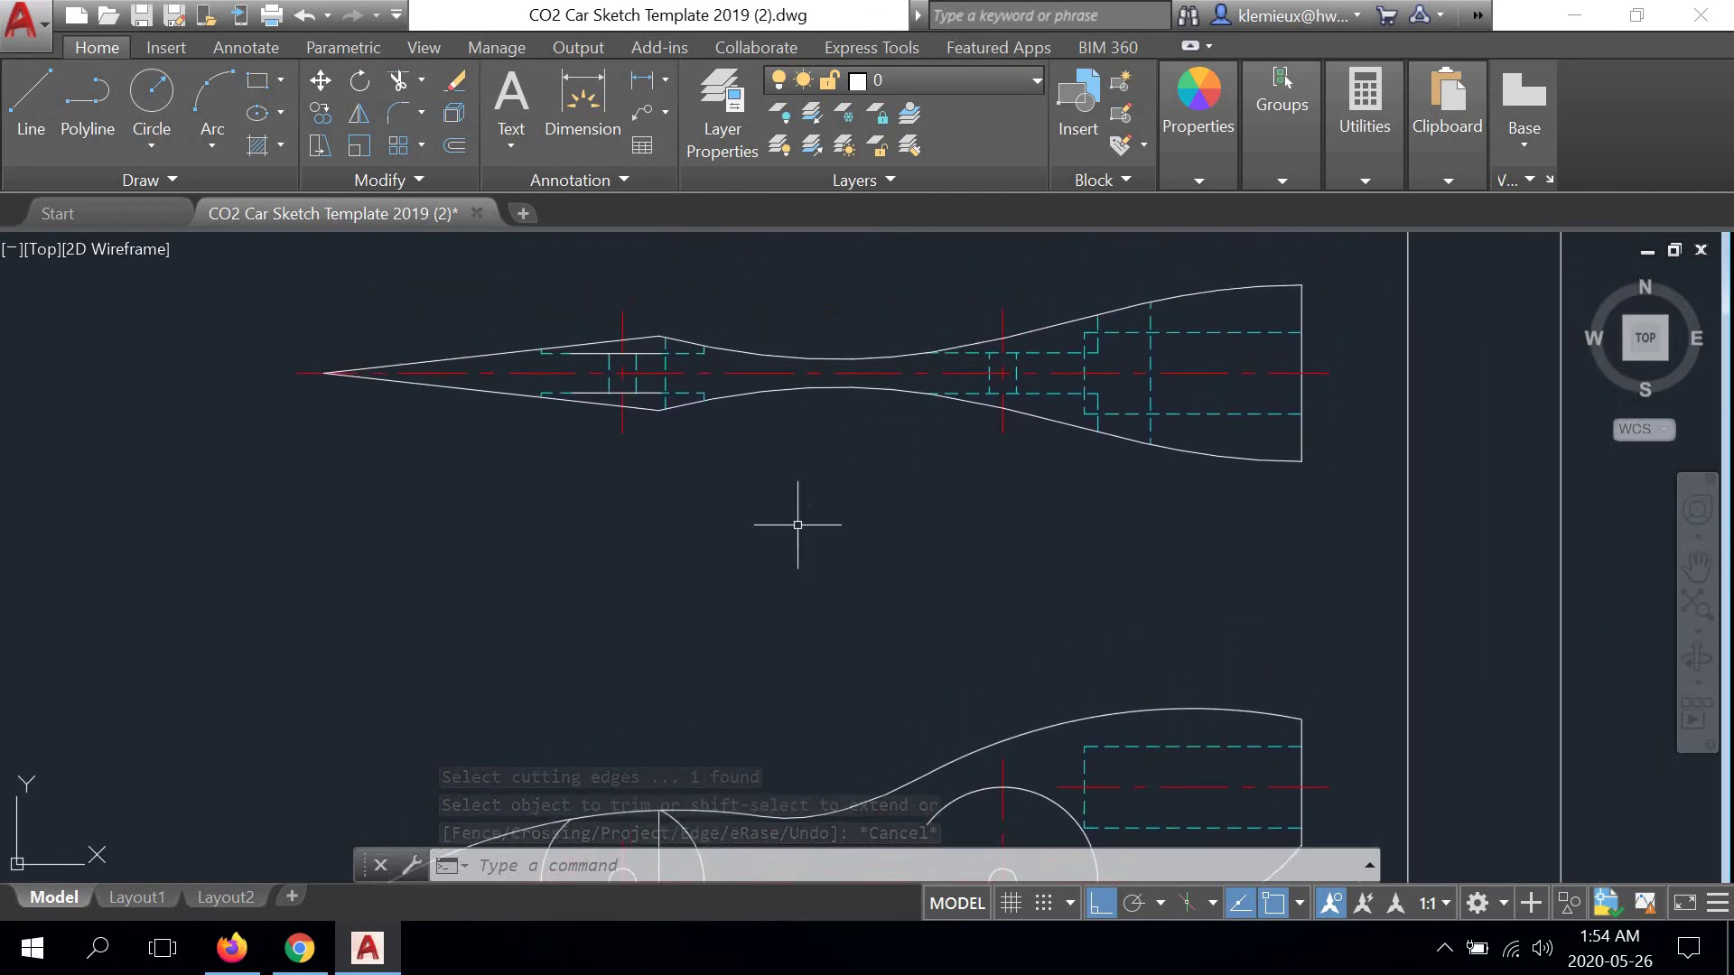
pyautogui.scroll(3, 1207, 336)
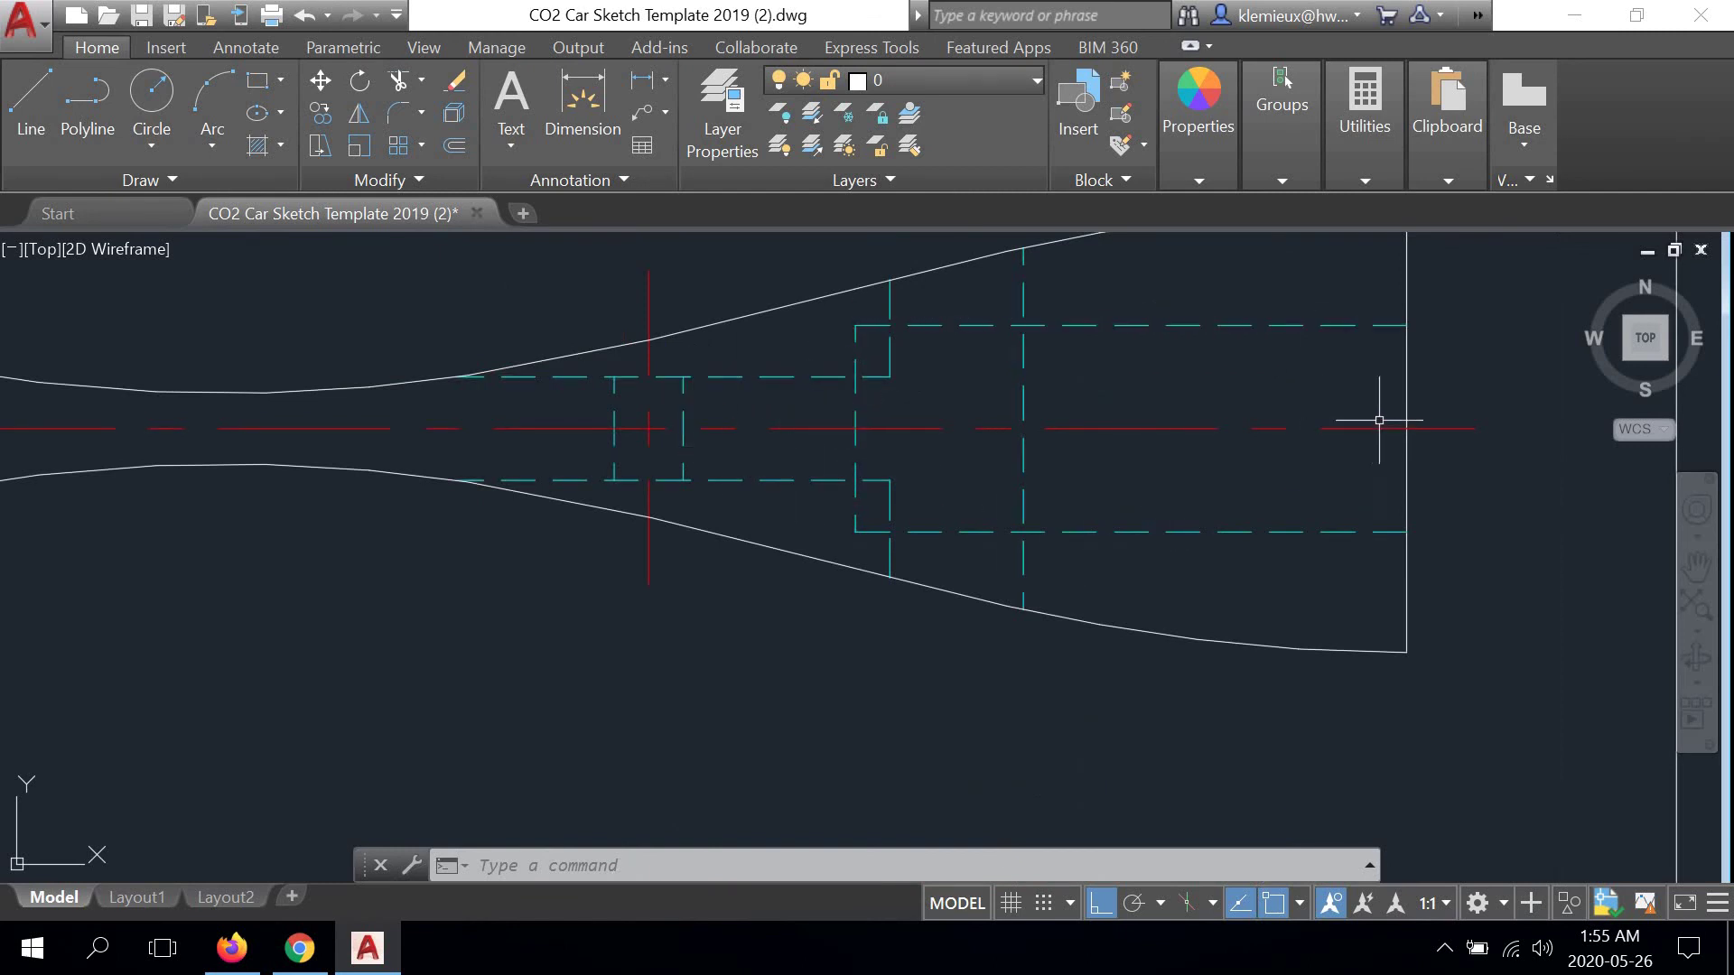
pyautogui.scroll(-2, 514, 421)
pyautogui.moveTo(407, 433)
pyautogui.mouseDown(button='middle')
pyautogui.moveTo(620, 403)
pyautogui.moveTo(815, 446)
pyautogui.mouseUp(button='middle')
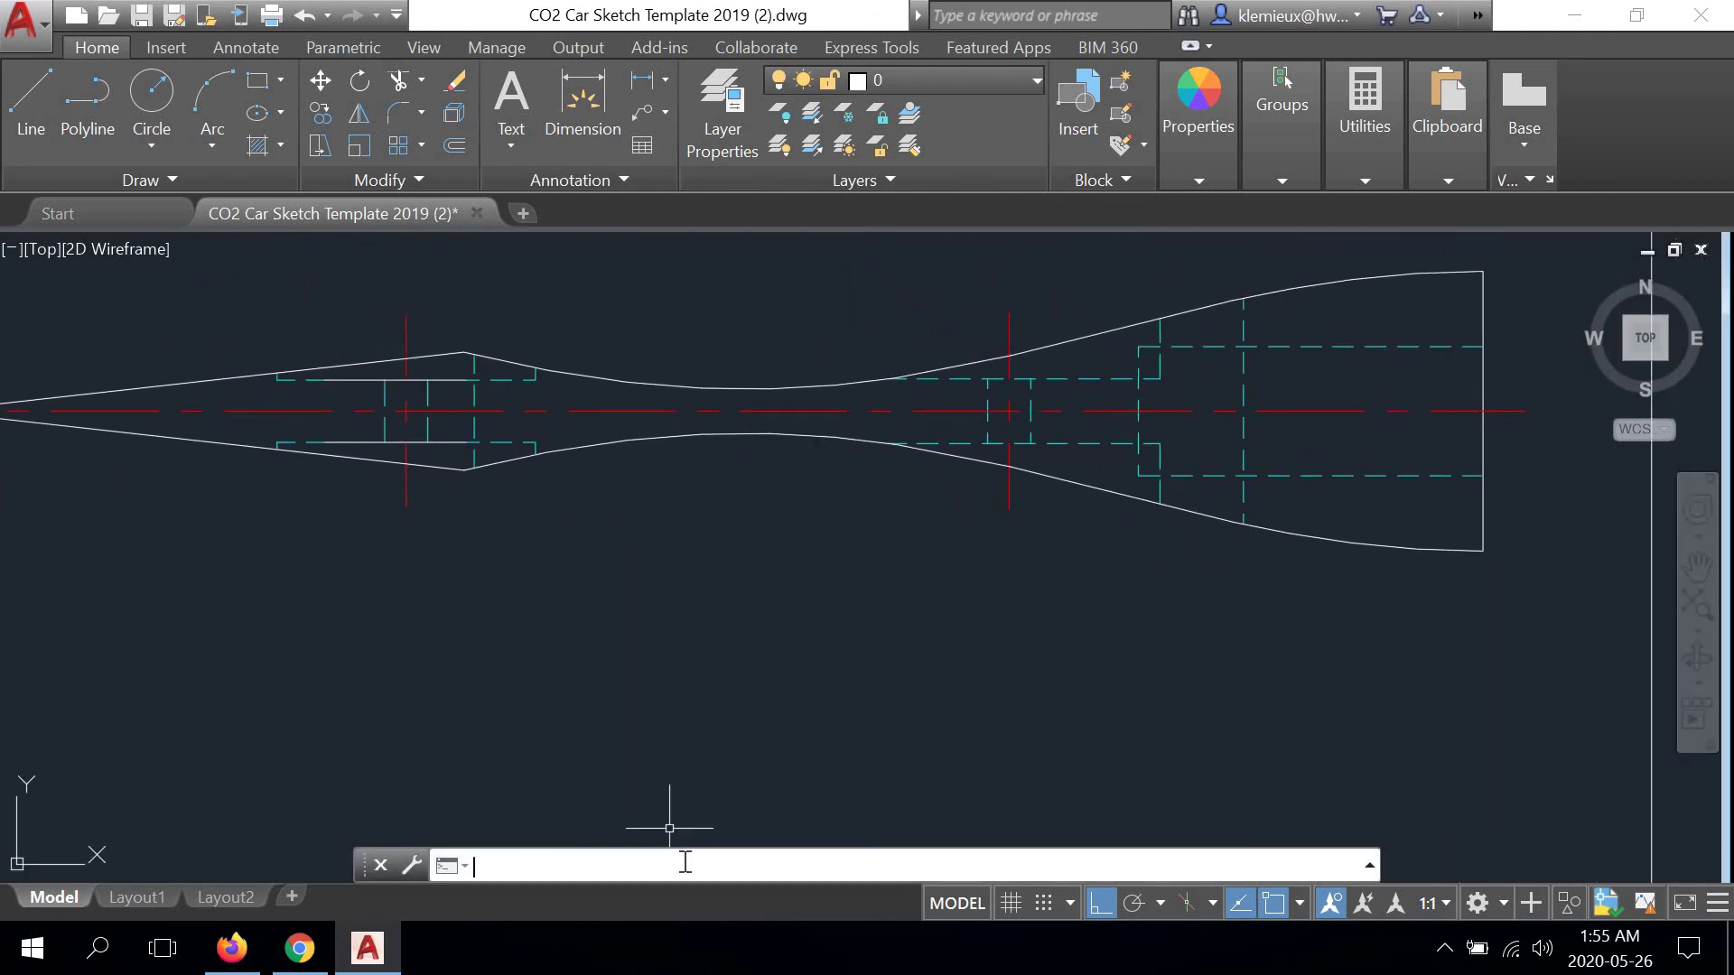
# Set the global linetype scale factor to .5 with LTSCALE
pyautogui.write('ca')
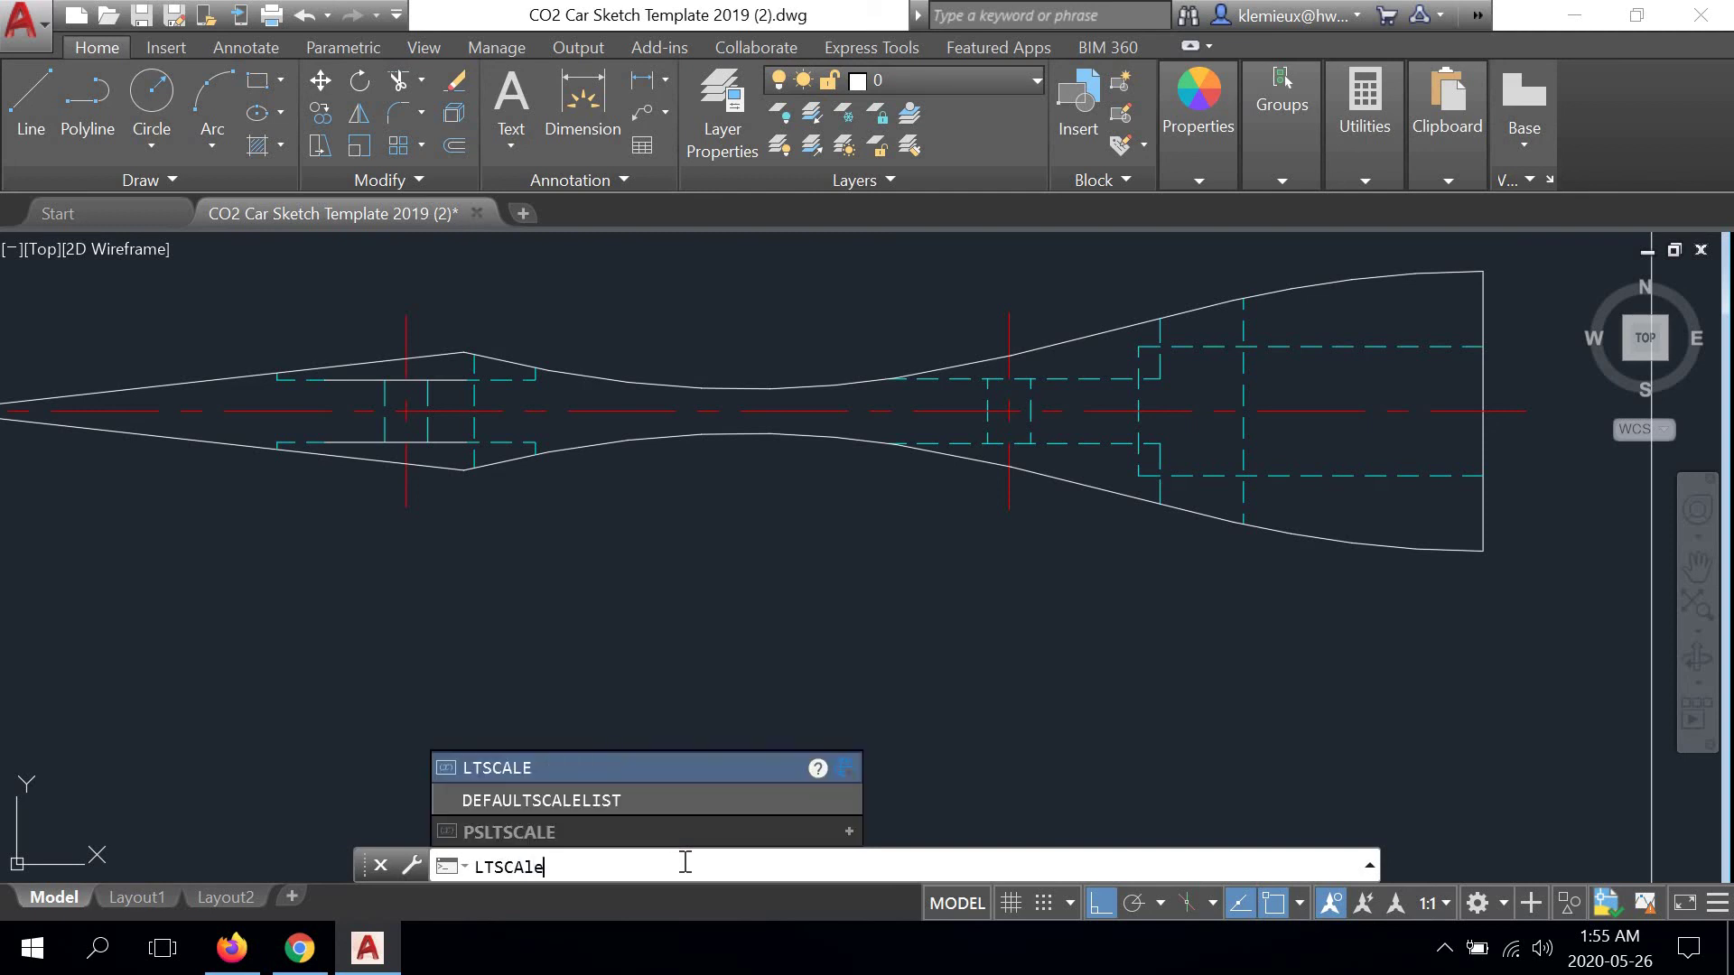
pyautogui.press('Return')
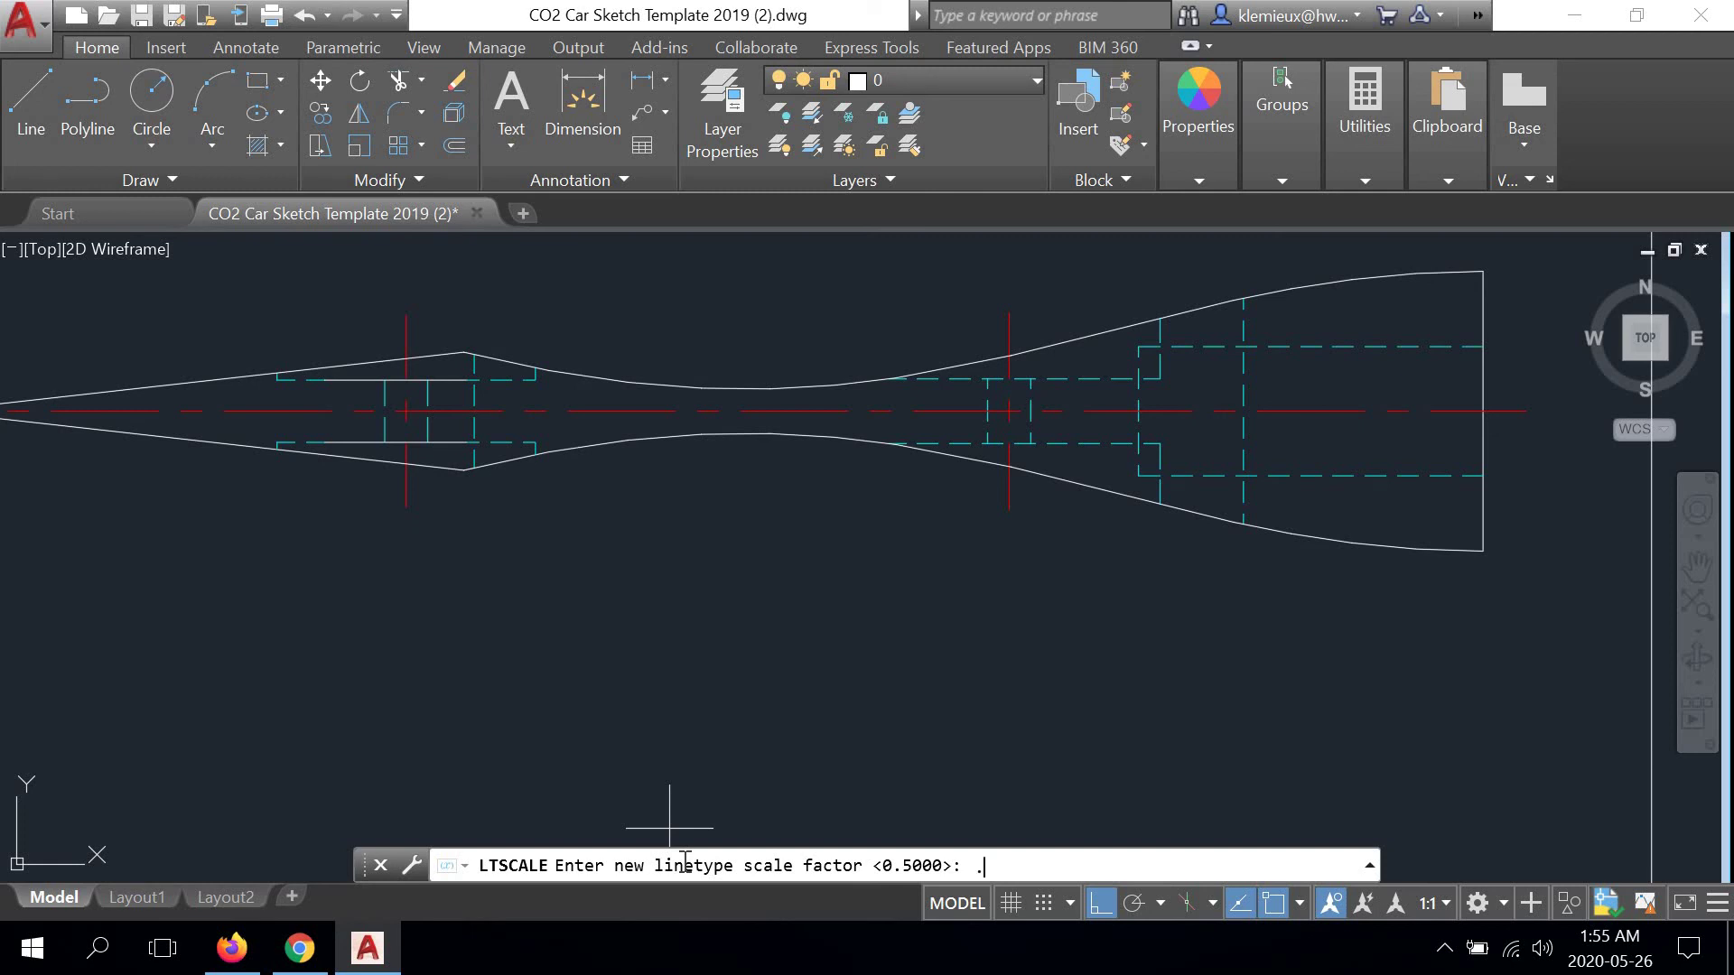
pyautogui.press('Return')
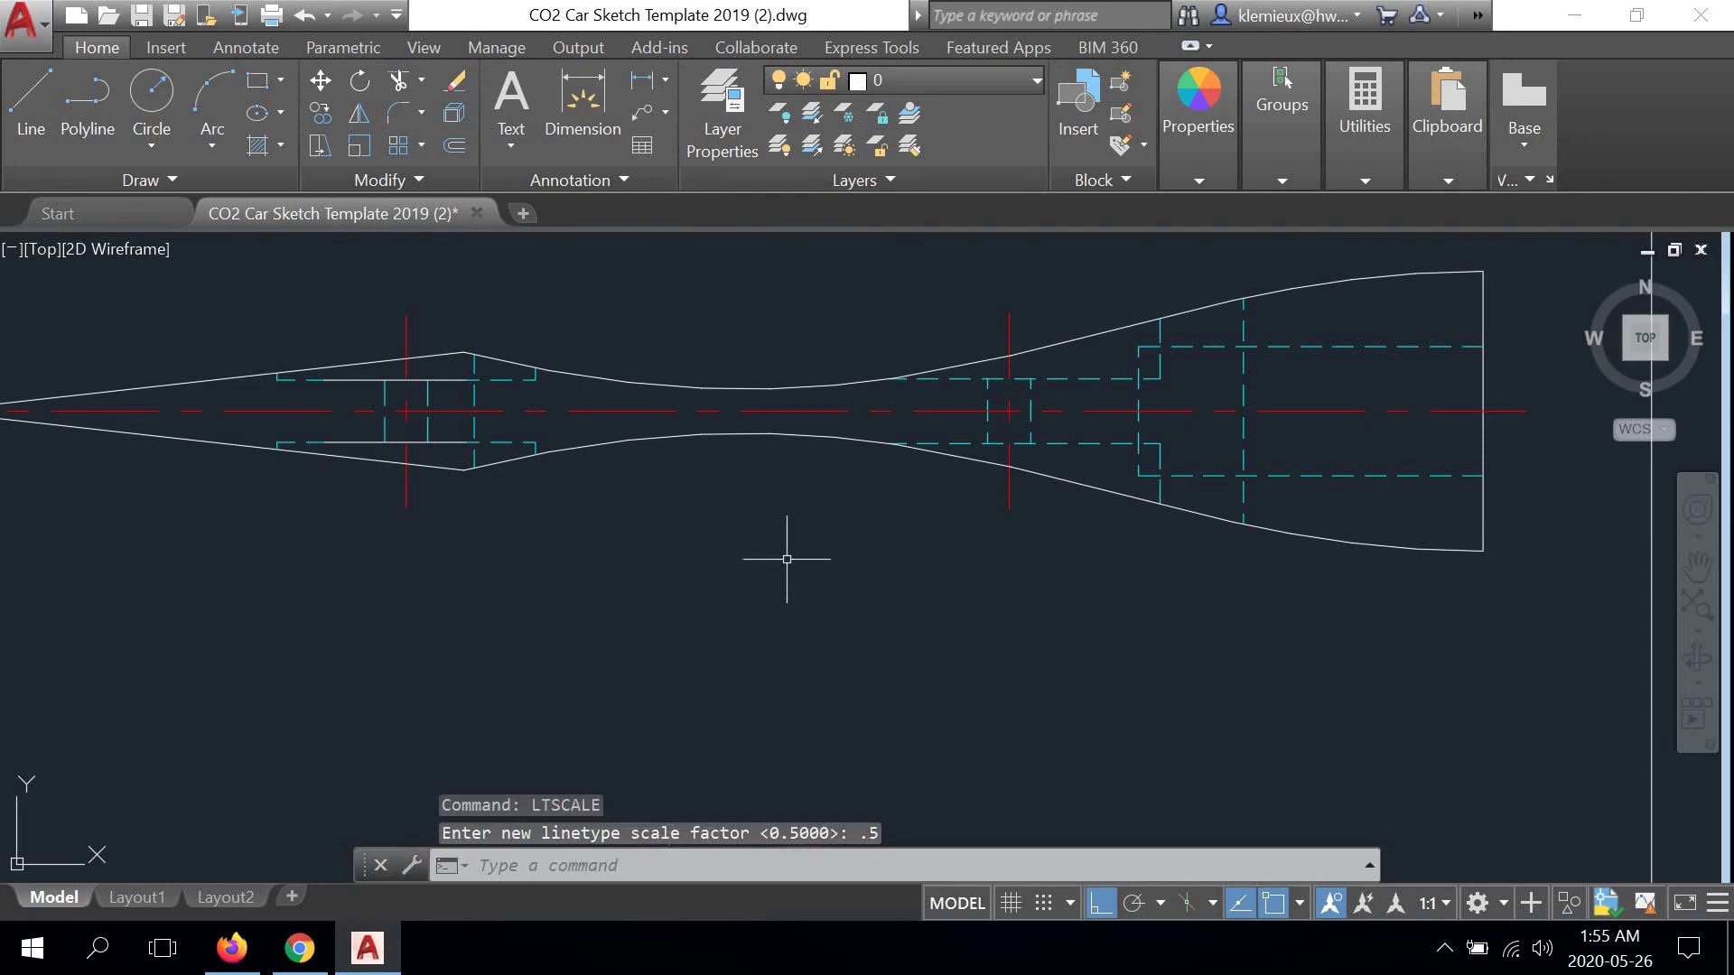
# Compare the top view's front recess, axle hole and hidden lines with the side view below it
pyautogui.scroll(2, 388, 376)
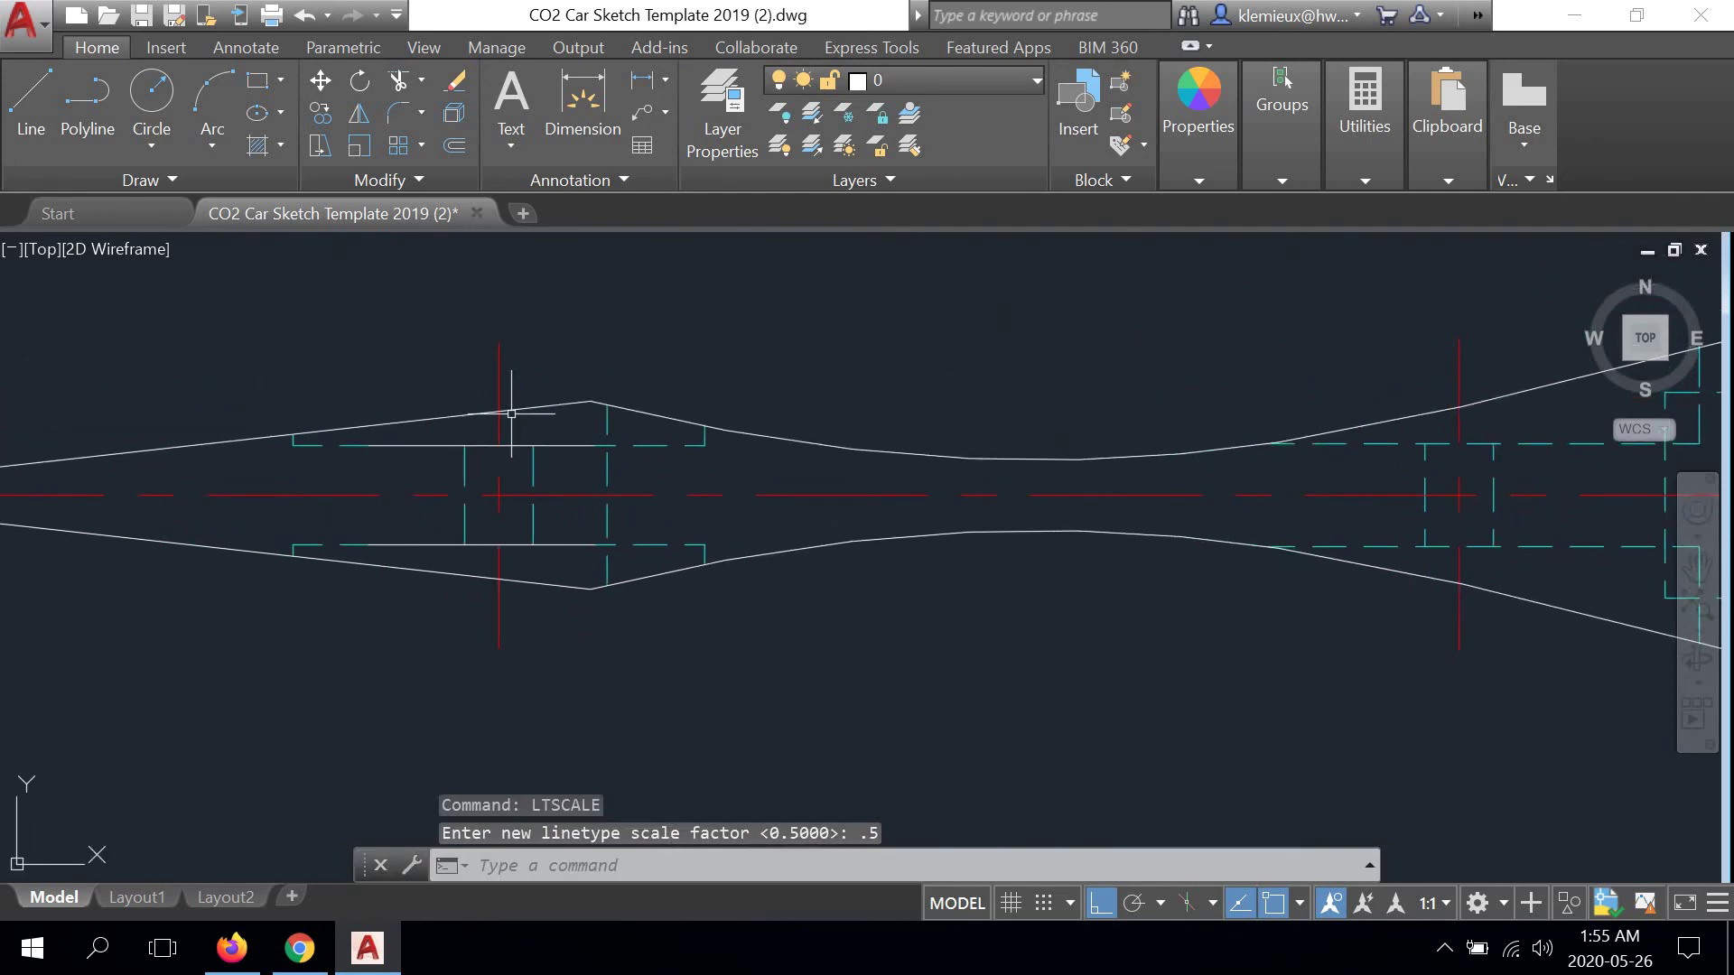
pyautogui.scroll(2, 511, 414)
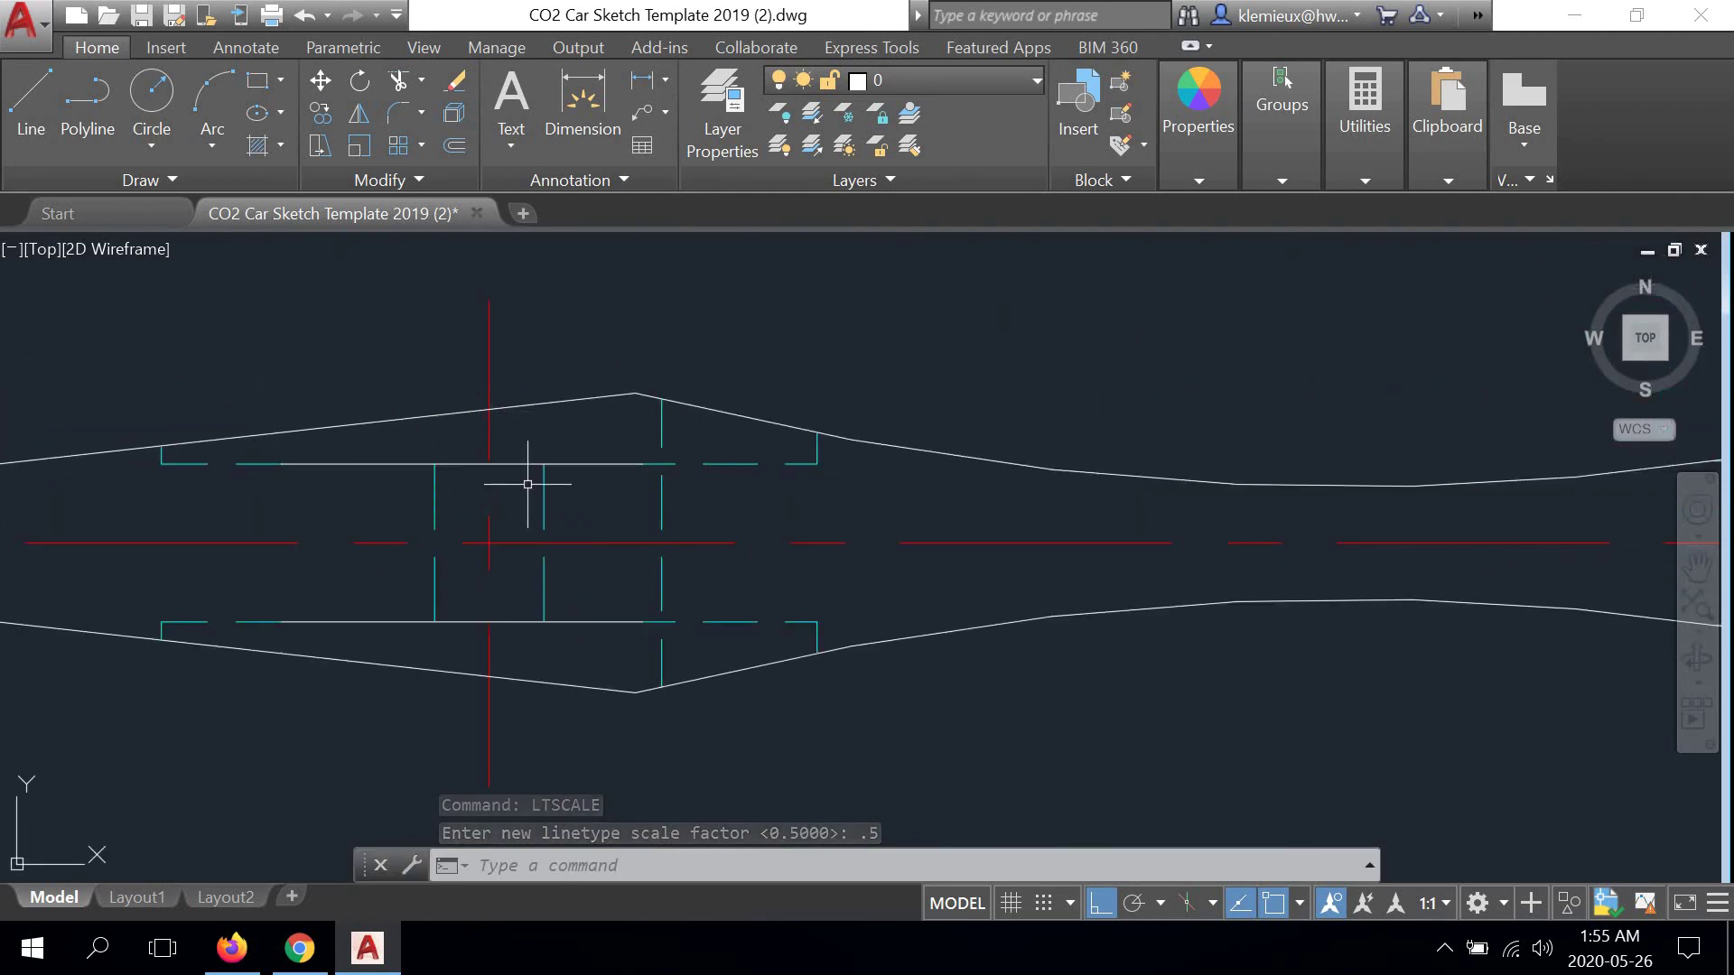
pyautogui.scroll(-4, 510, 487)
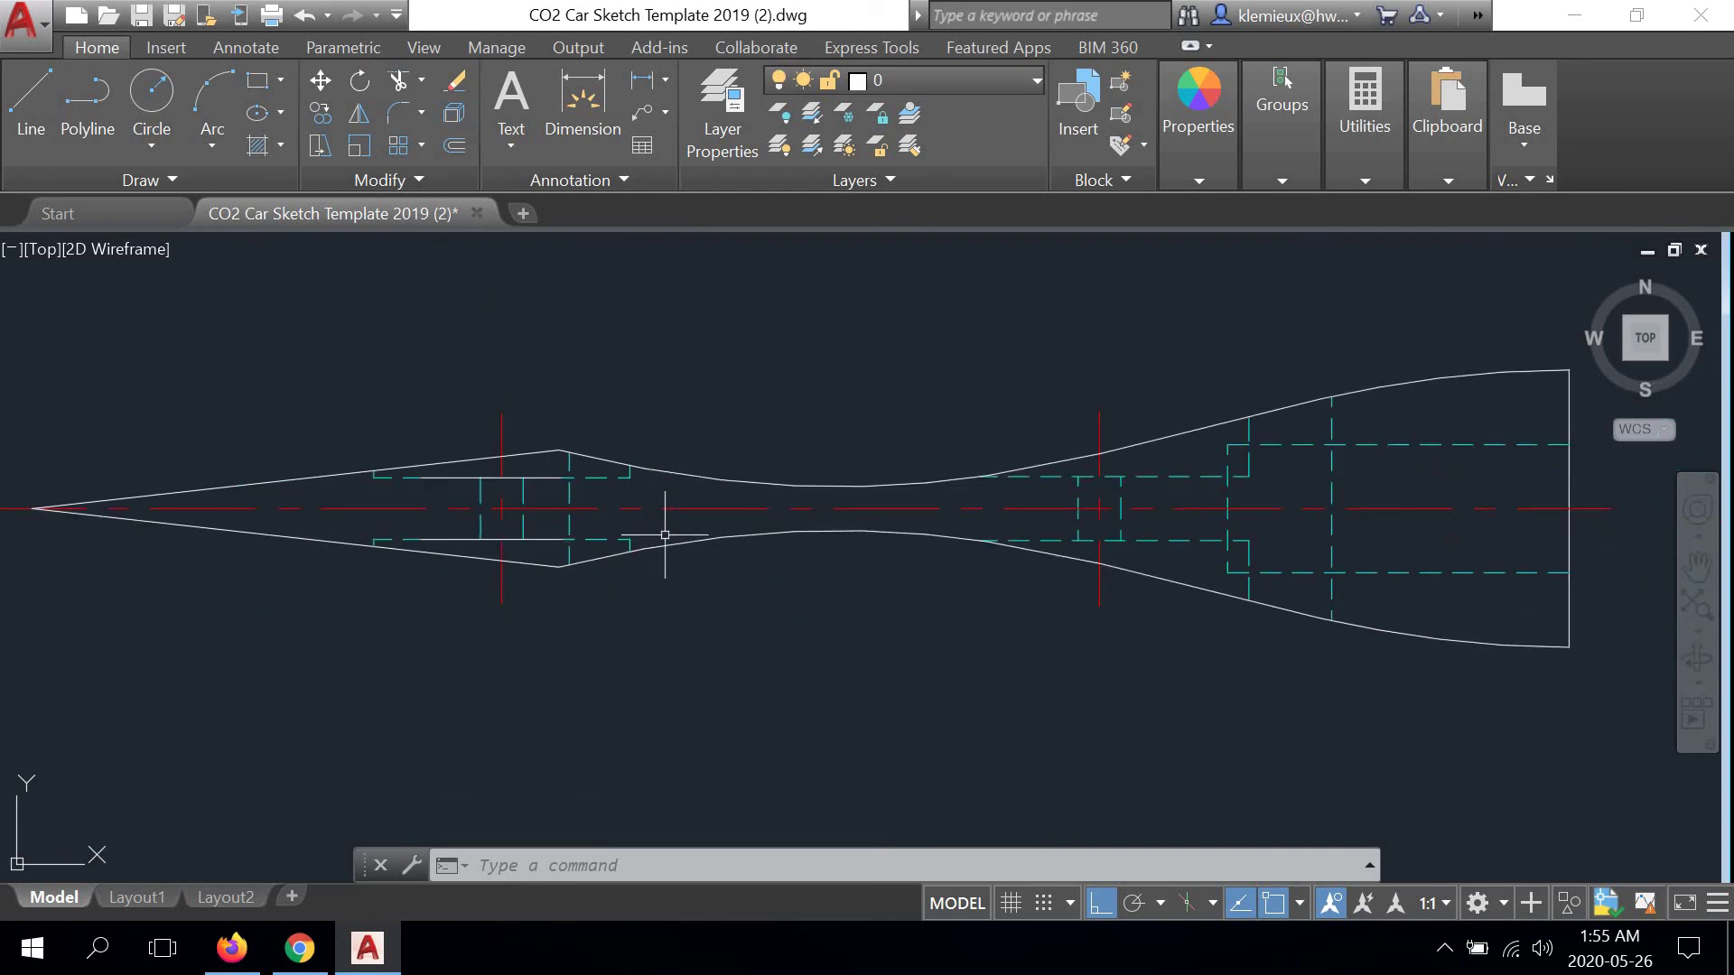
pyautogui.scroll(-2, 677, 560)
pyautogui.moveTo(689, 573)
pyautogui.mouseDown(button='middle')
pyautogui.moveTo(898, 573)
pyautogui.moveTo(890, 501)
pyautogui.mouseUp(button='middle')
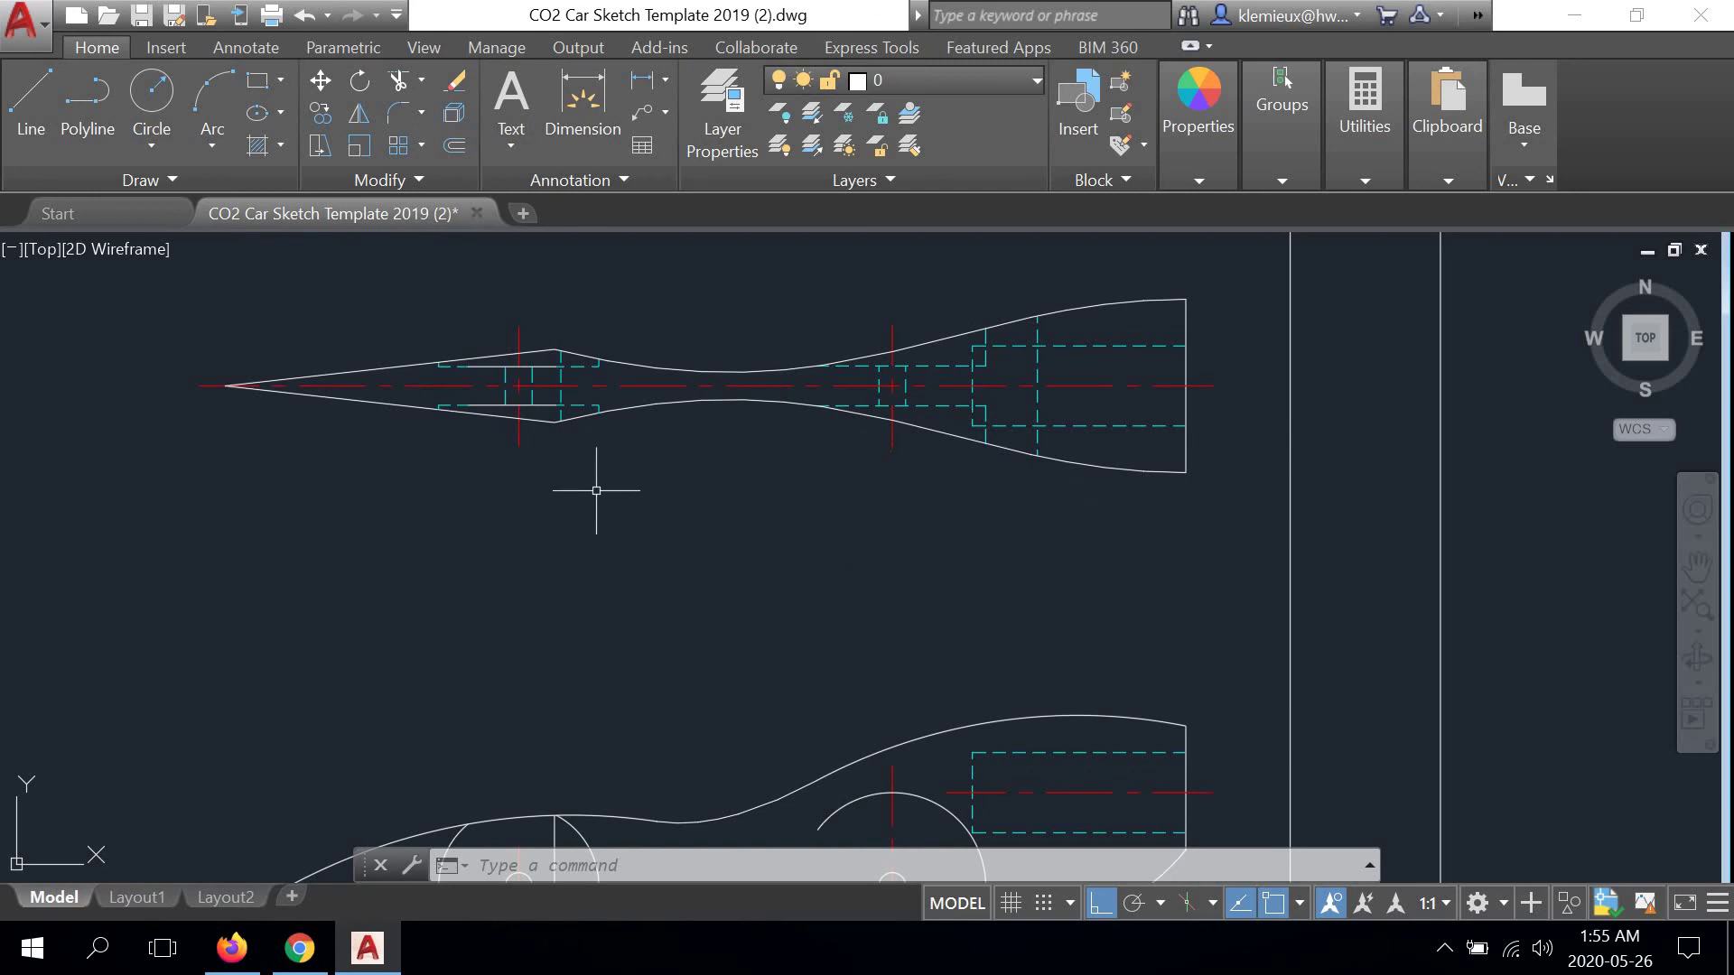
pyautogui.moveTo(596, 490); pyautogui.dragTo(701, 403, button='middle')
pyautogui.scroll(-2, 650, 403)
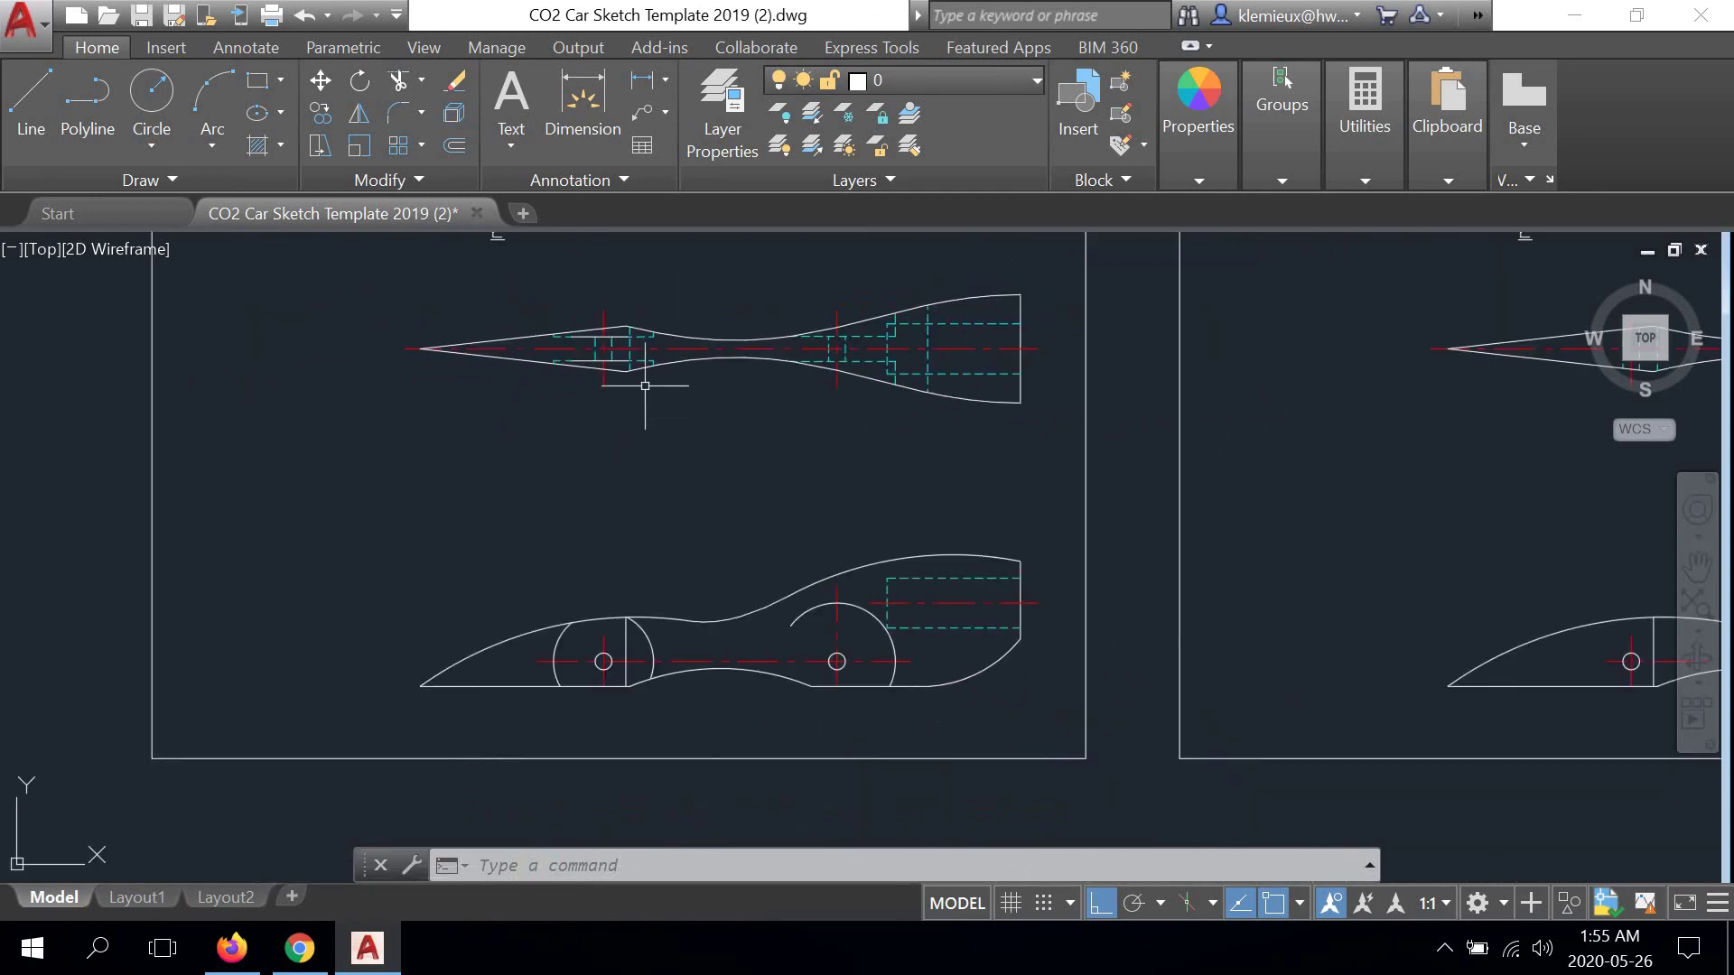
pyautogui.scroll(2, 605, 648)
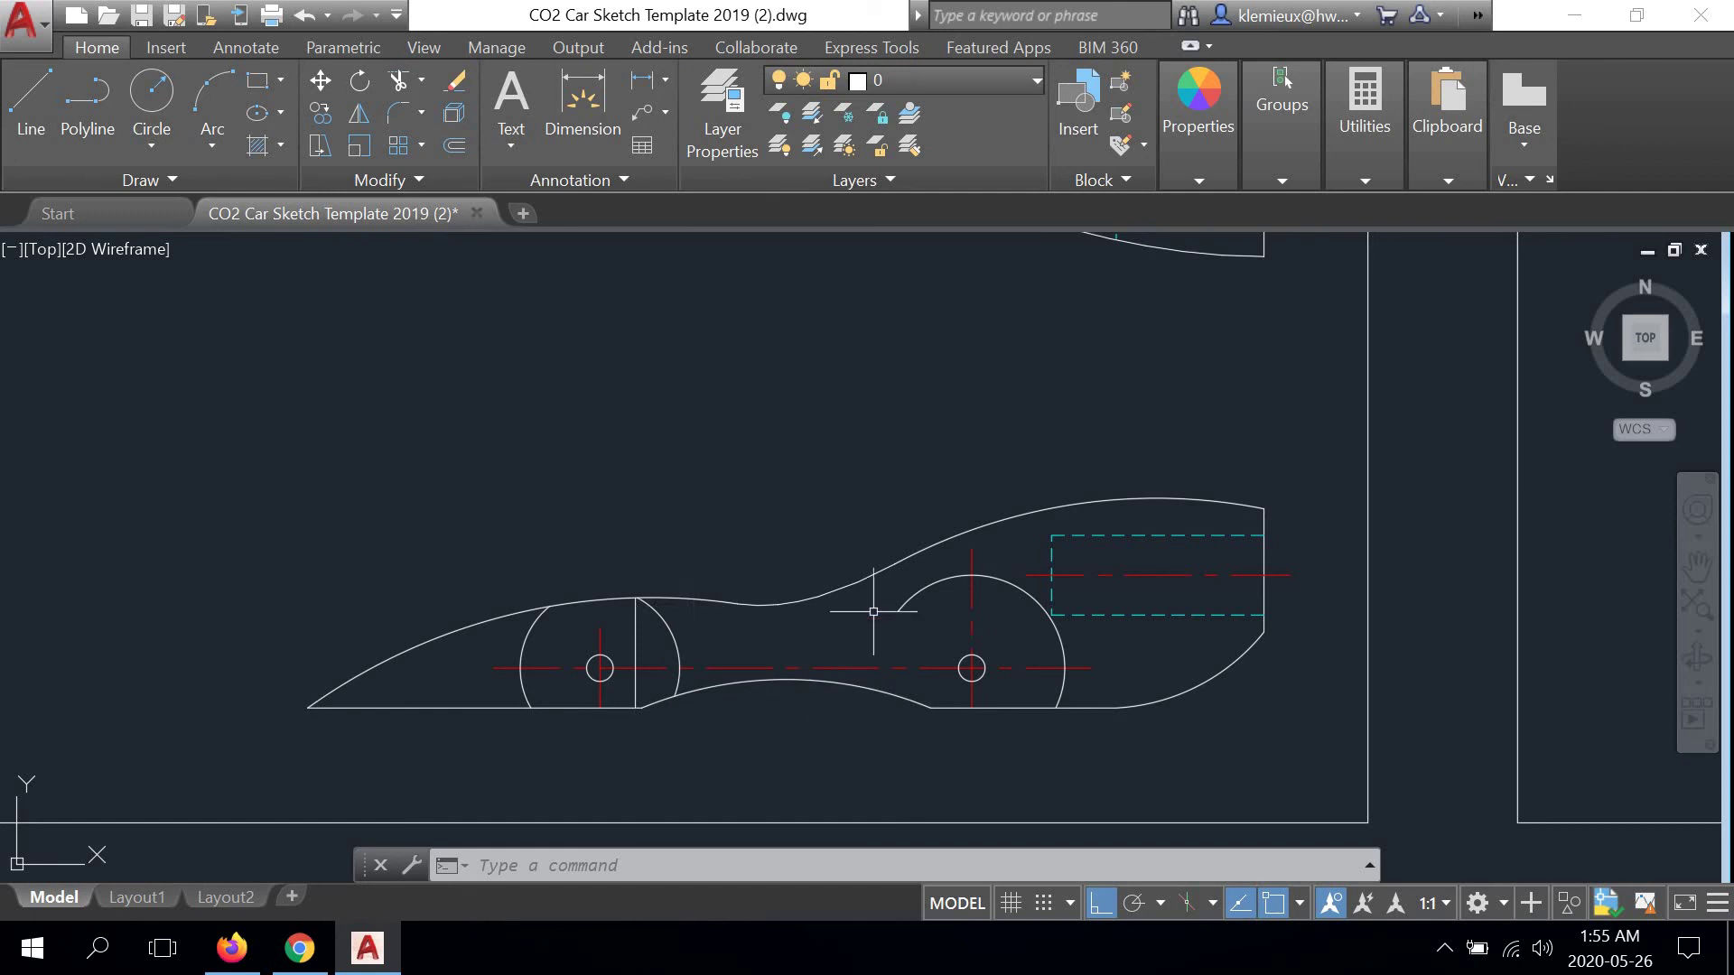
pyautogui.scroll(-2, 1047, 596)
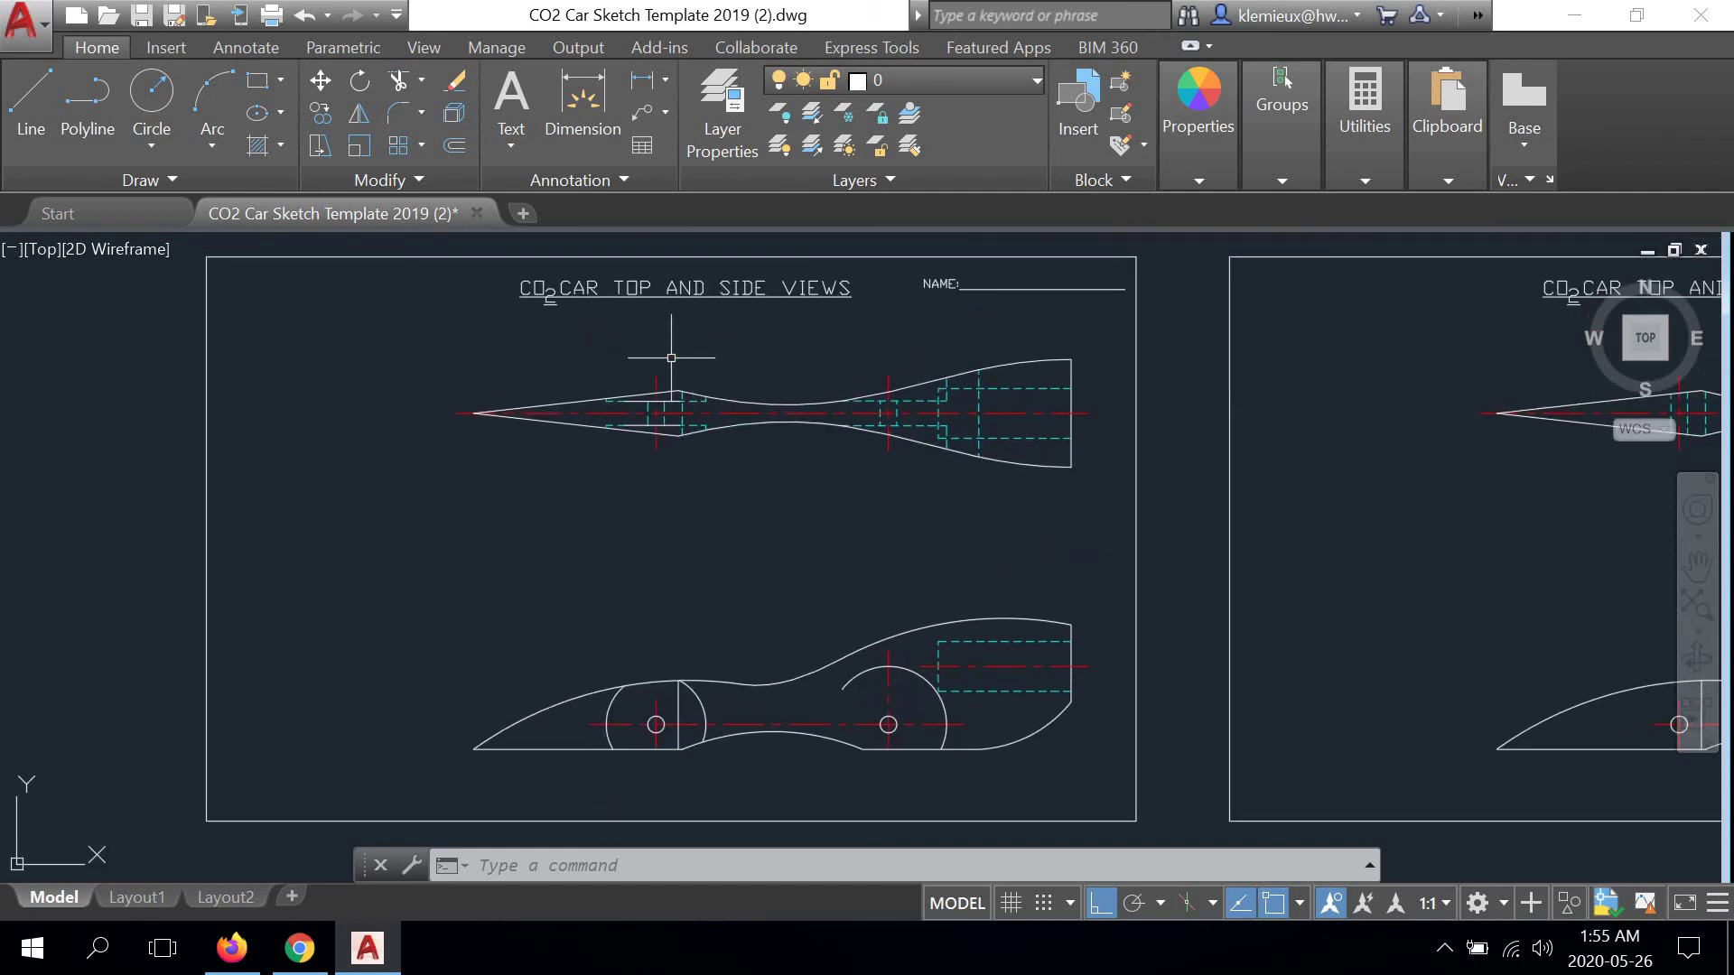
pyautogui.scroll(2, 670, 358)
pyautogui.scroll(2, 672, 398)
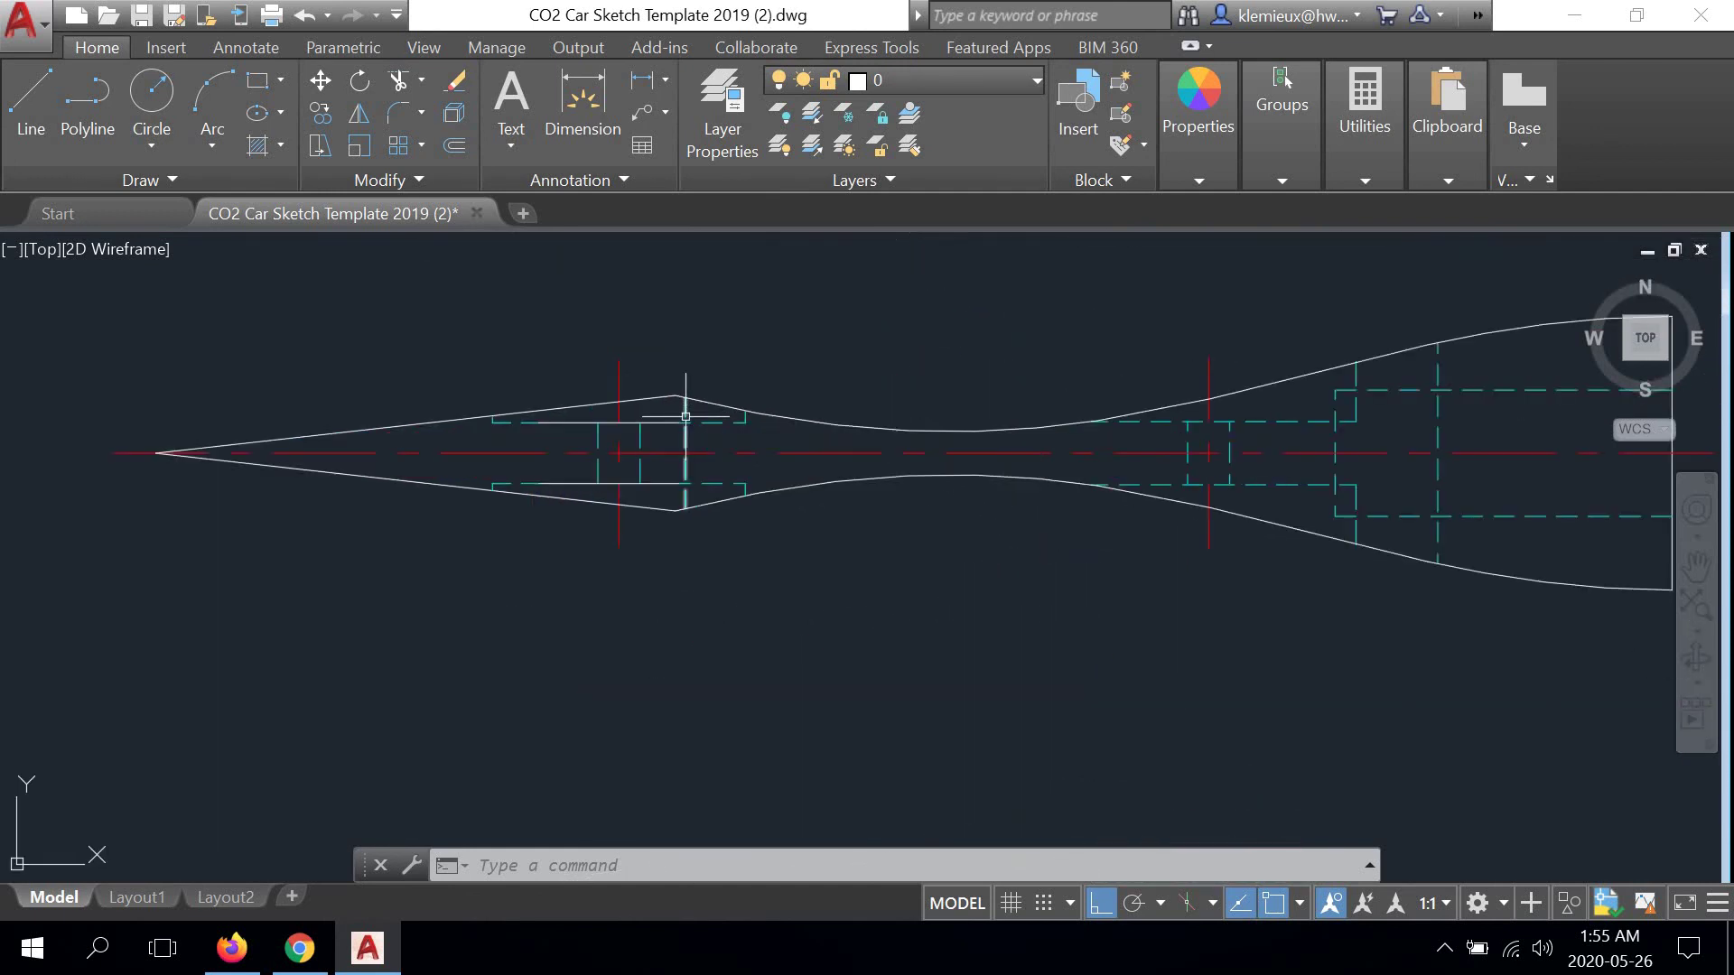
pyautogui.scroll(2, 388, 469)
pyautogui.scroll(-2, 388, 470)
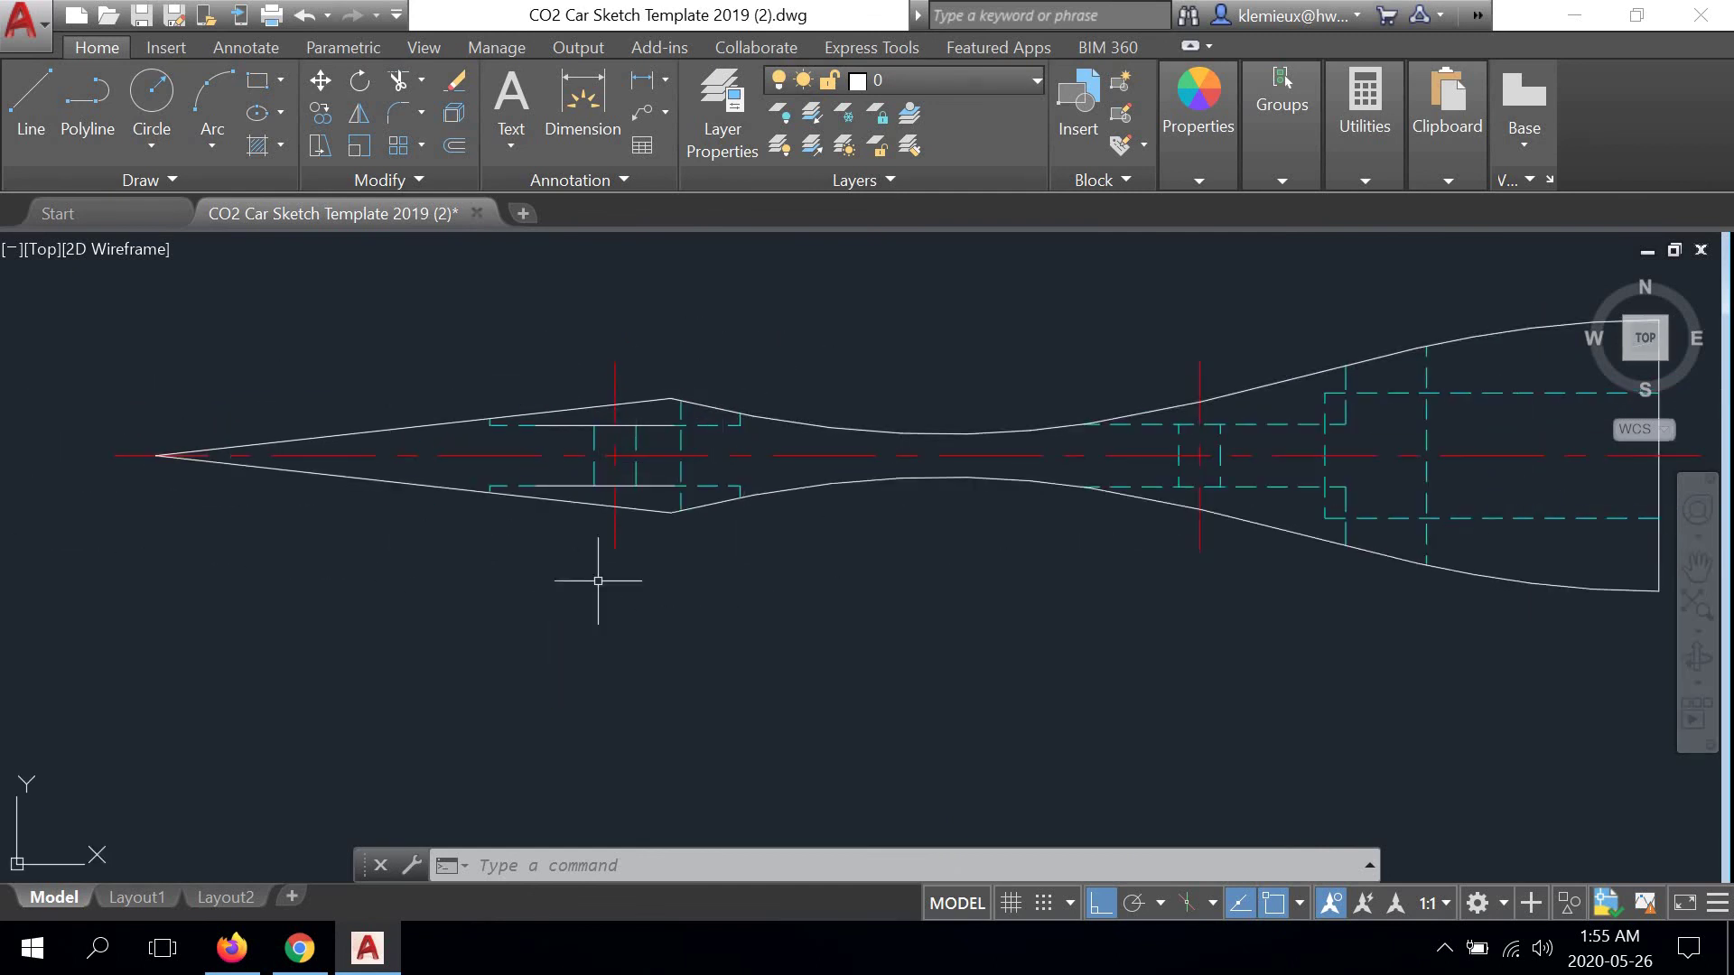
pyautogui.scroll(-4, 695, 523)
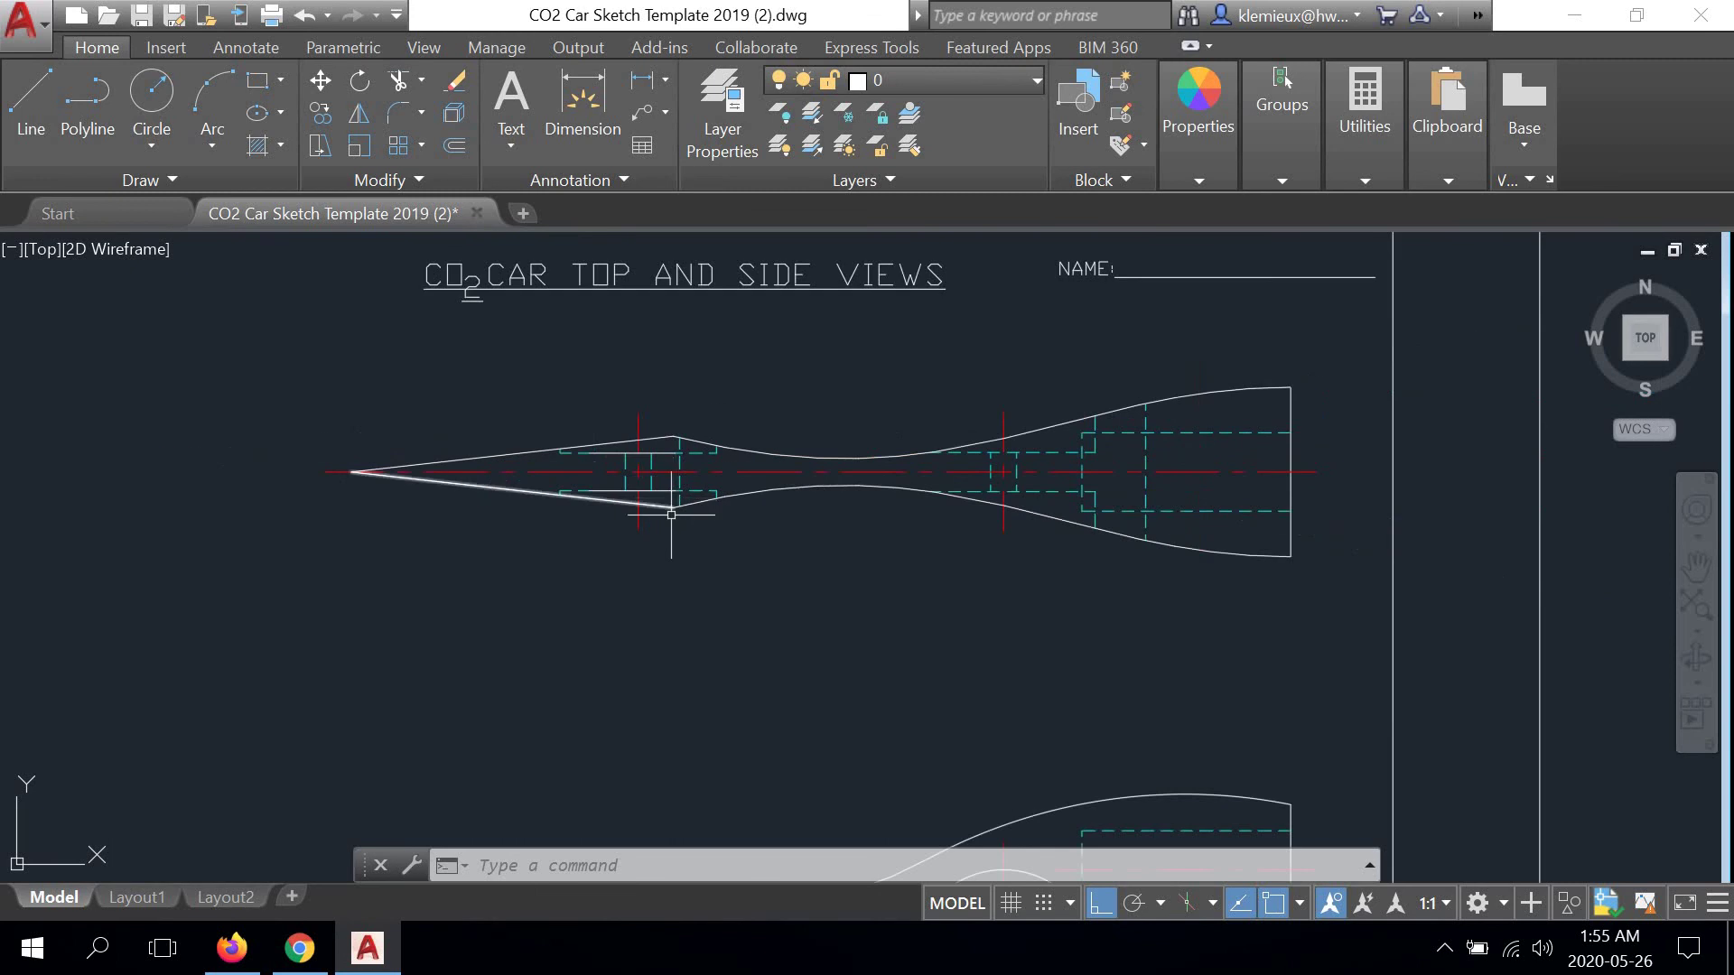
# Compare the two copies of the car's top and side views, then examine the front wheel recess in the first copy's top view
pyautogui.scroll(1, 666, 530)
pyautogui.scroll(-4, 667, 496)
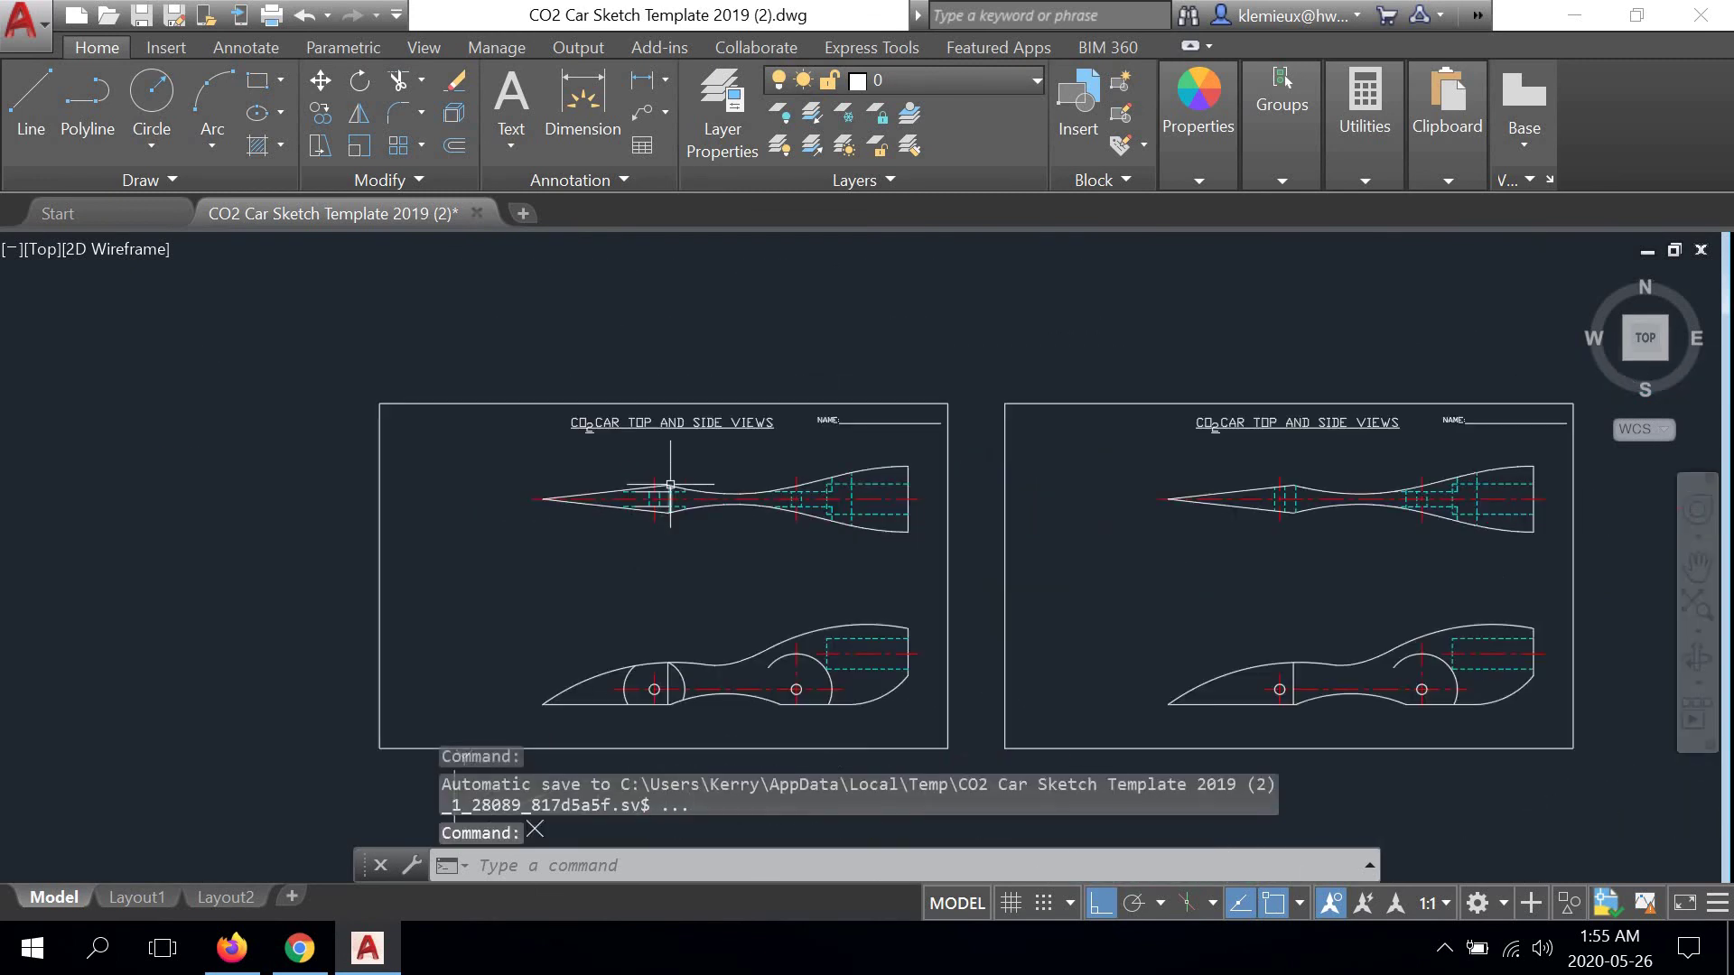
pyautogui.moveTo(667, 496); pyautogui.dragTo(397, 506, button='middle')
pyautogui.scroll(5, 1020, 490)
pyautogui.scroll(-3, 983, 426)
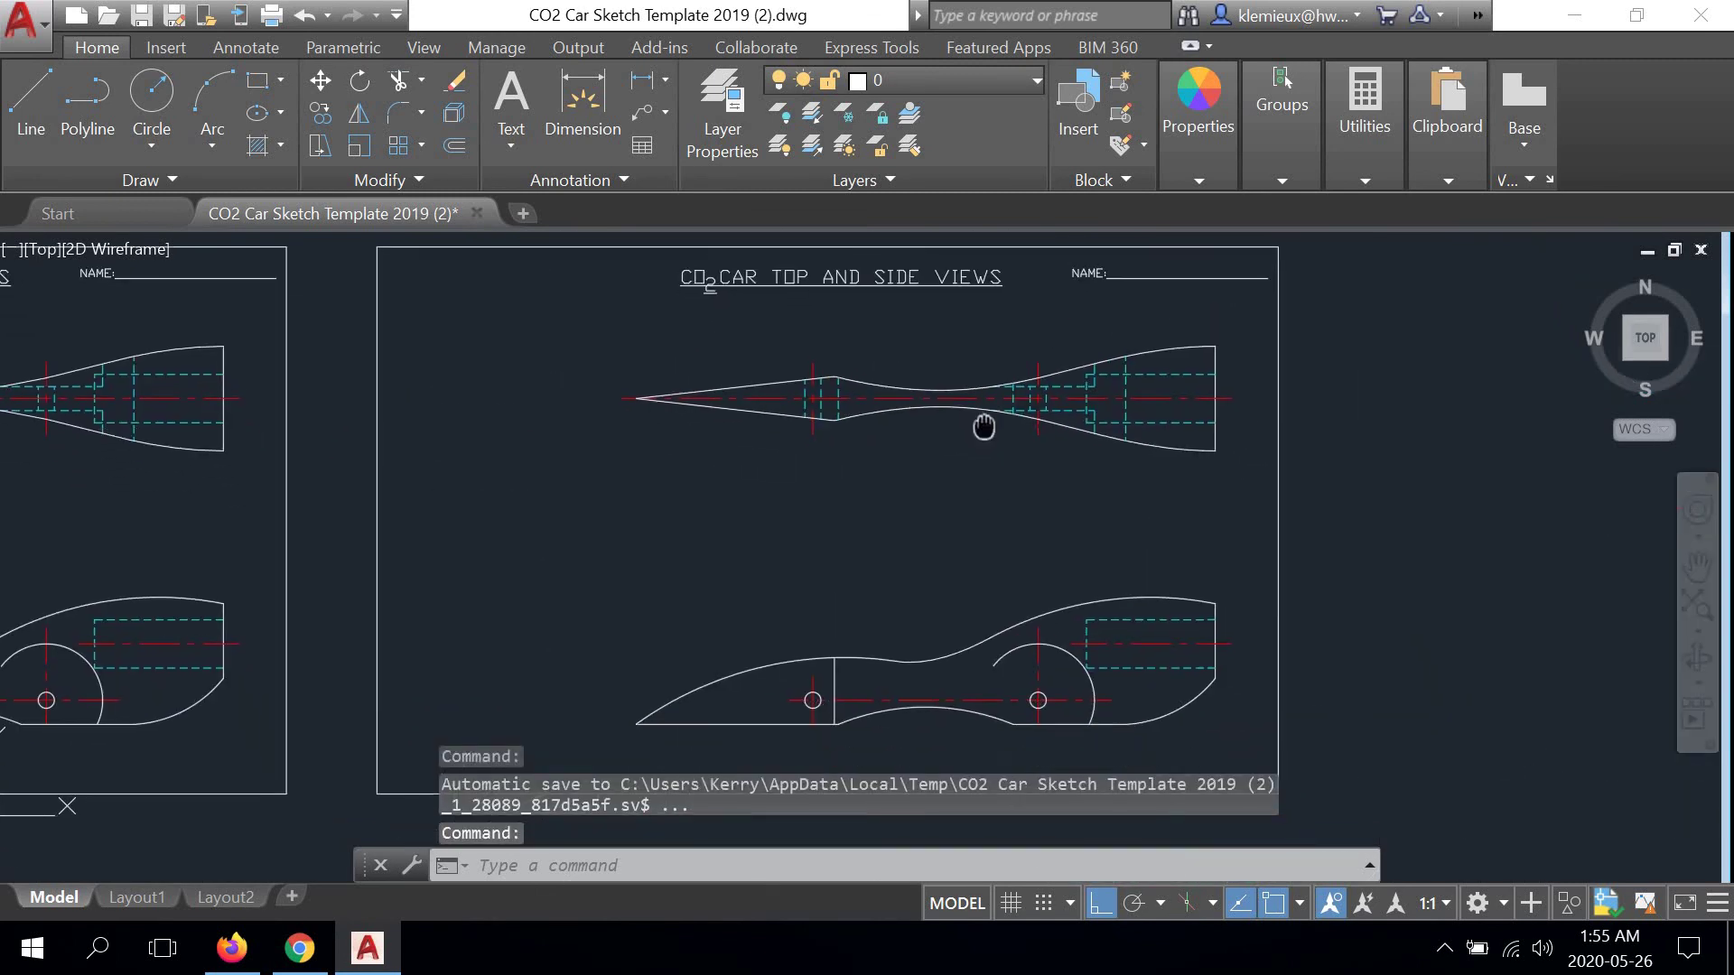
pyautogui.moveTo(983, 425); pyautogui.dragTo(980, 399, button='middle')
pyautogui.moveTo(747, 561); pyautogui.dragTo(1328, 503, button='middle')
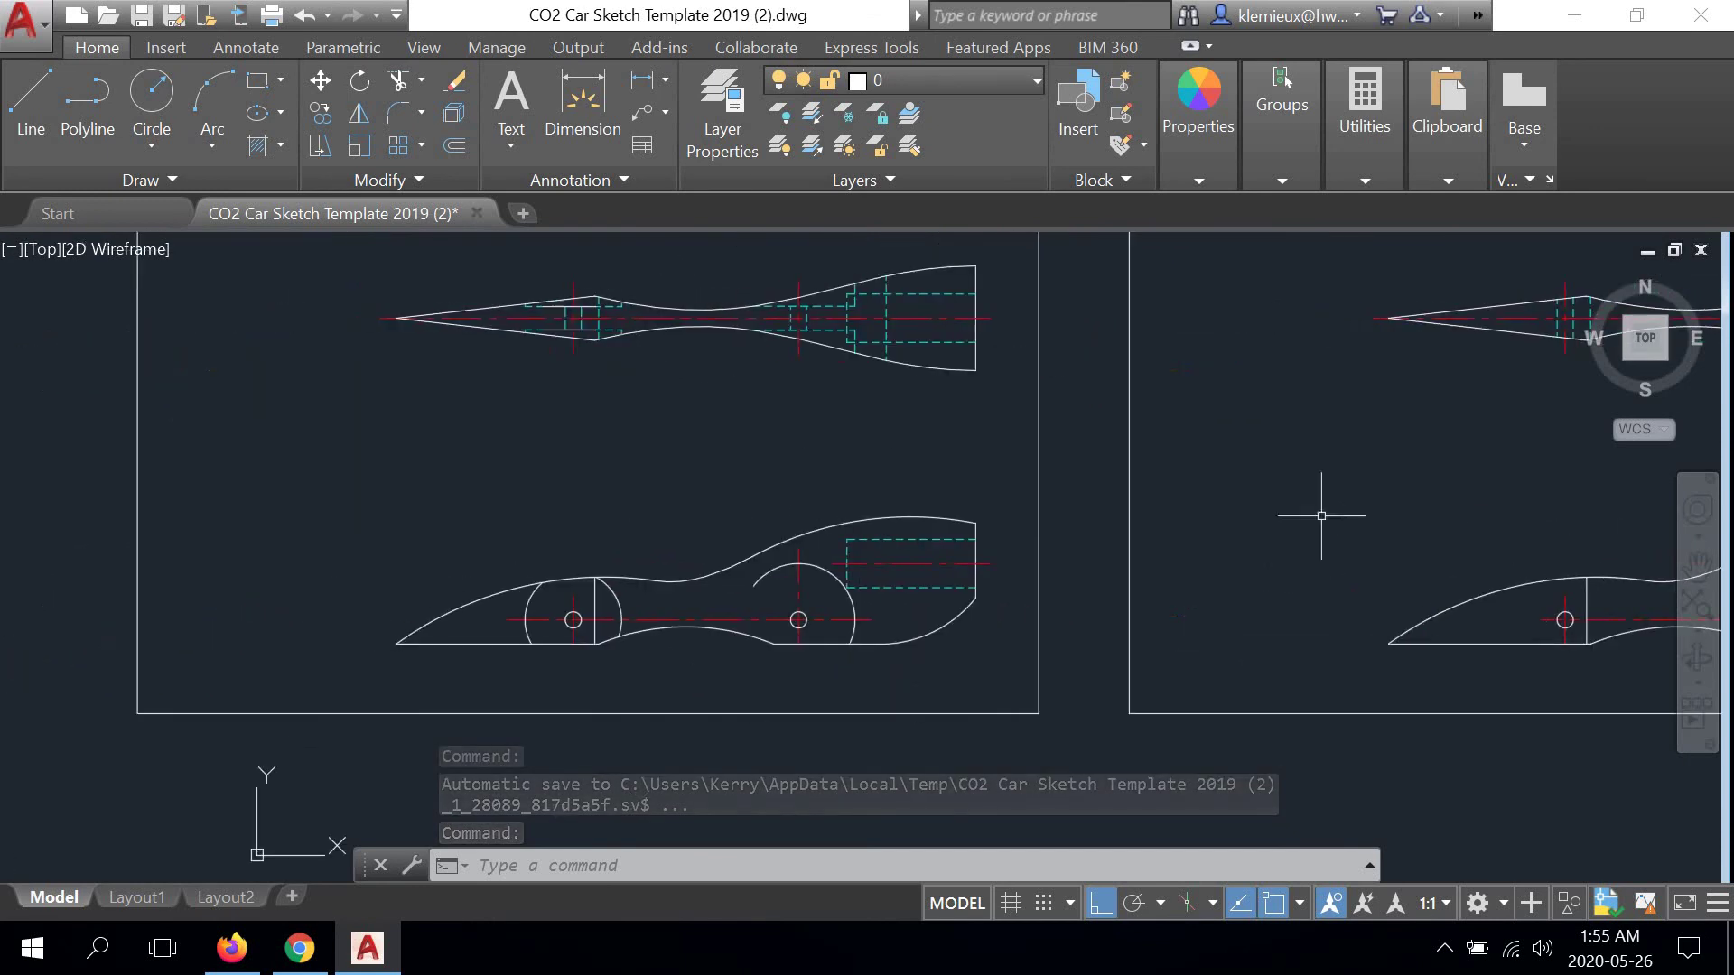
pyautogui.scroll(3, 611, 388)
pyautogui.scroll(2, 696, 333)
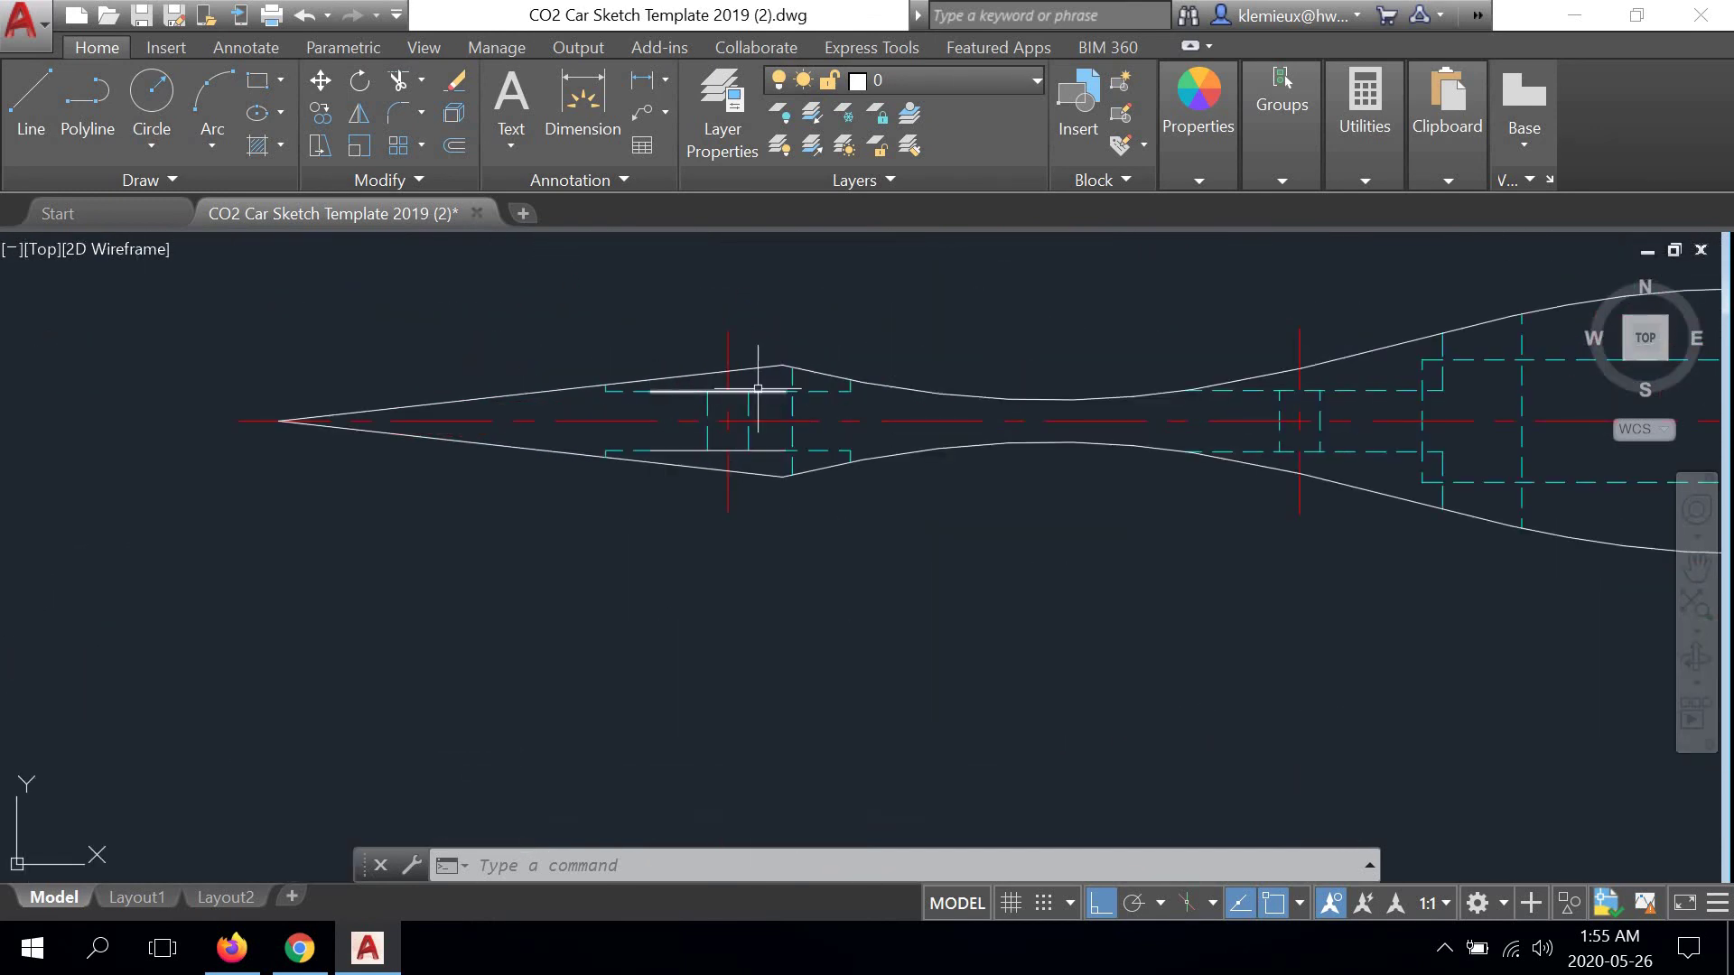
pyautogui.scroll(1, 725, 368)
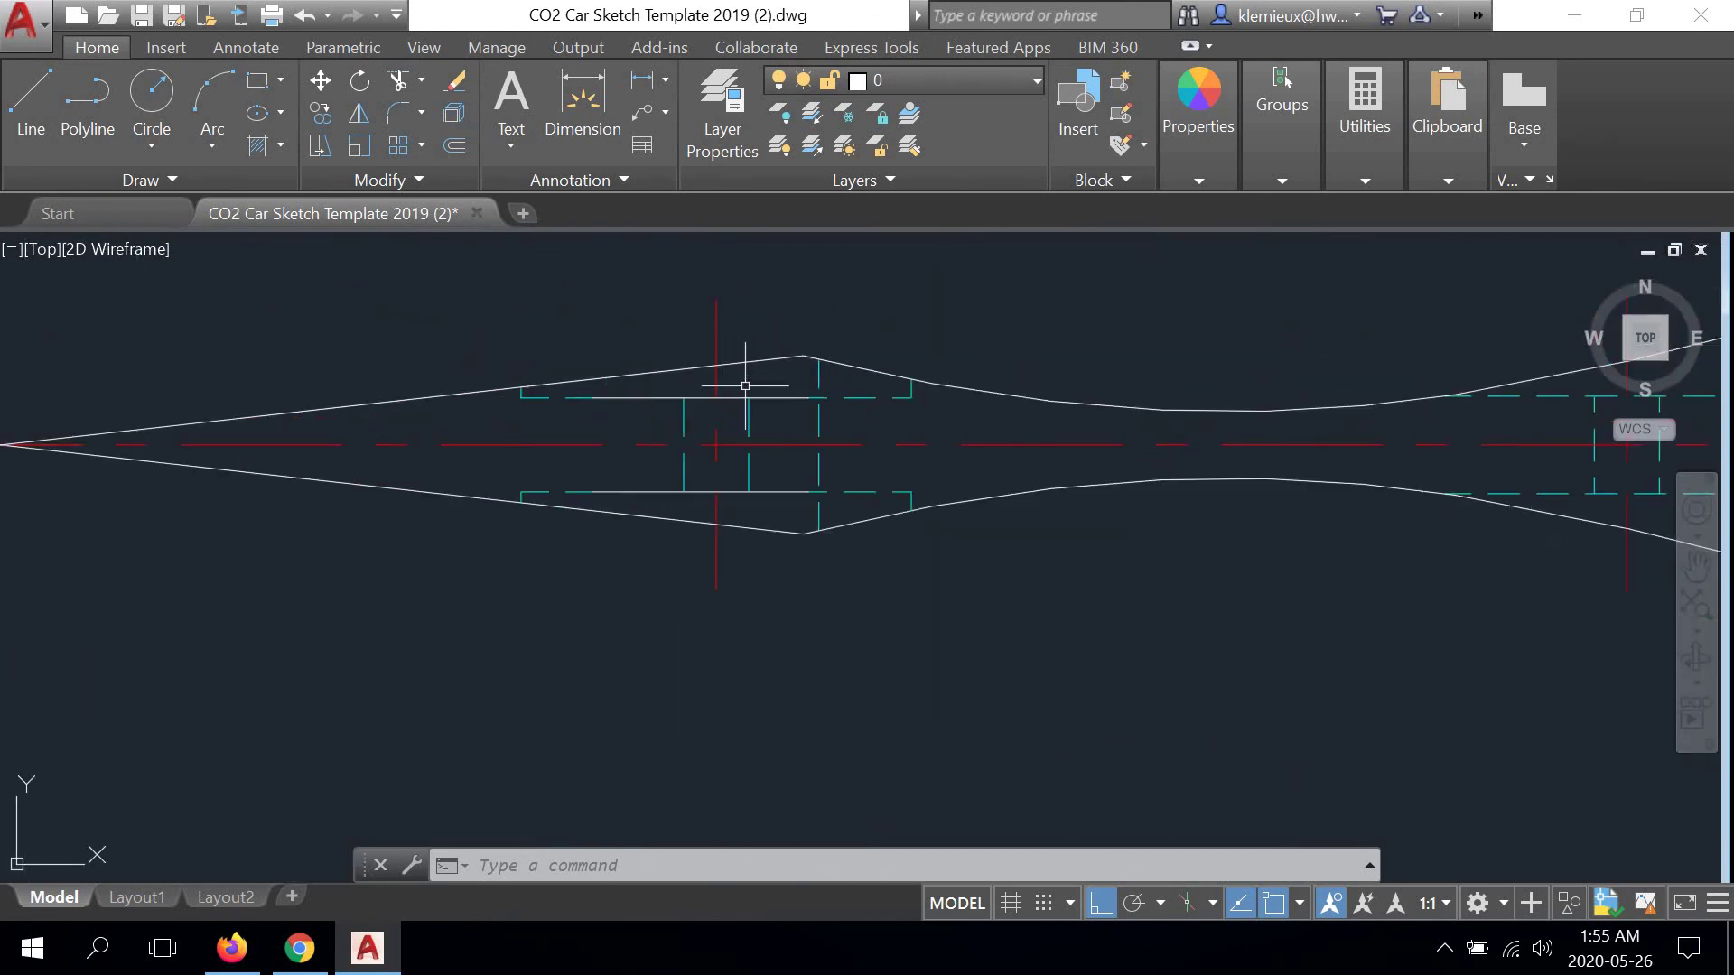
pyautogui.scroll(2, 793, 429)
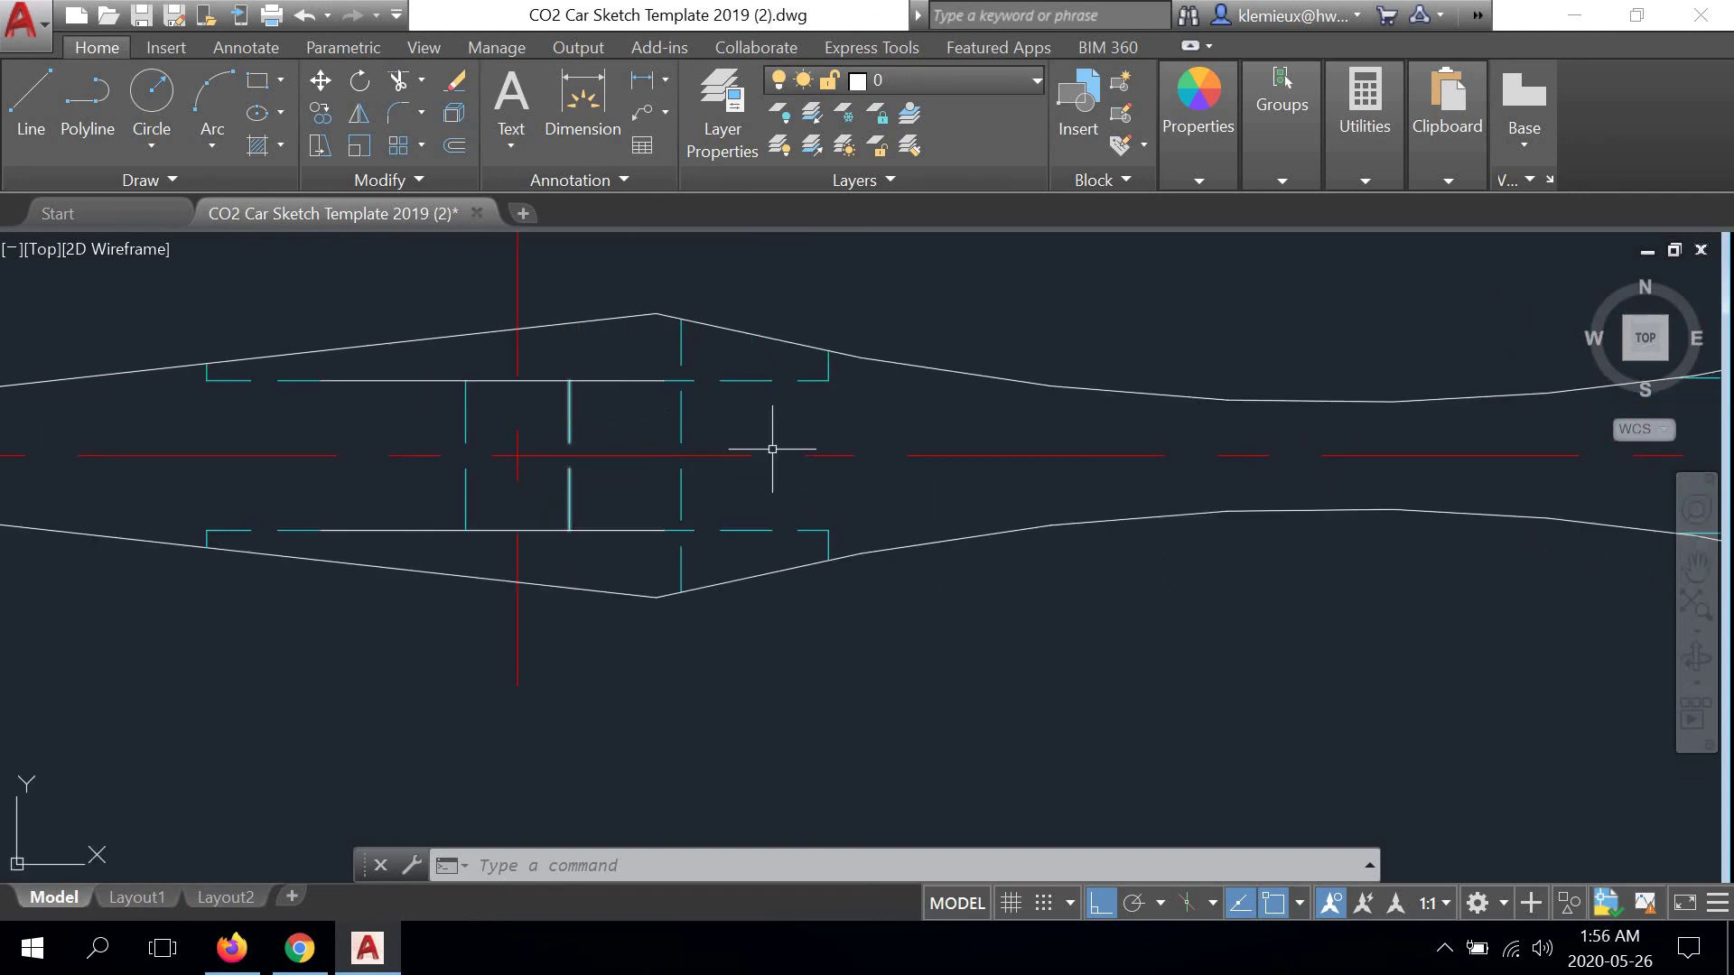
# Measure the body thickness between the two rear wheel recess lines along the rear axle hole in the top view
pyautogui.scroll(-2, 813, 451)
pyautogui.scroll(2, 495, 464)
pyautogui.scroll(1, 760, 454)
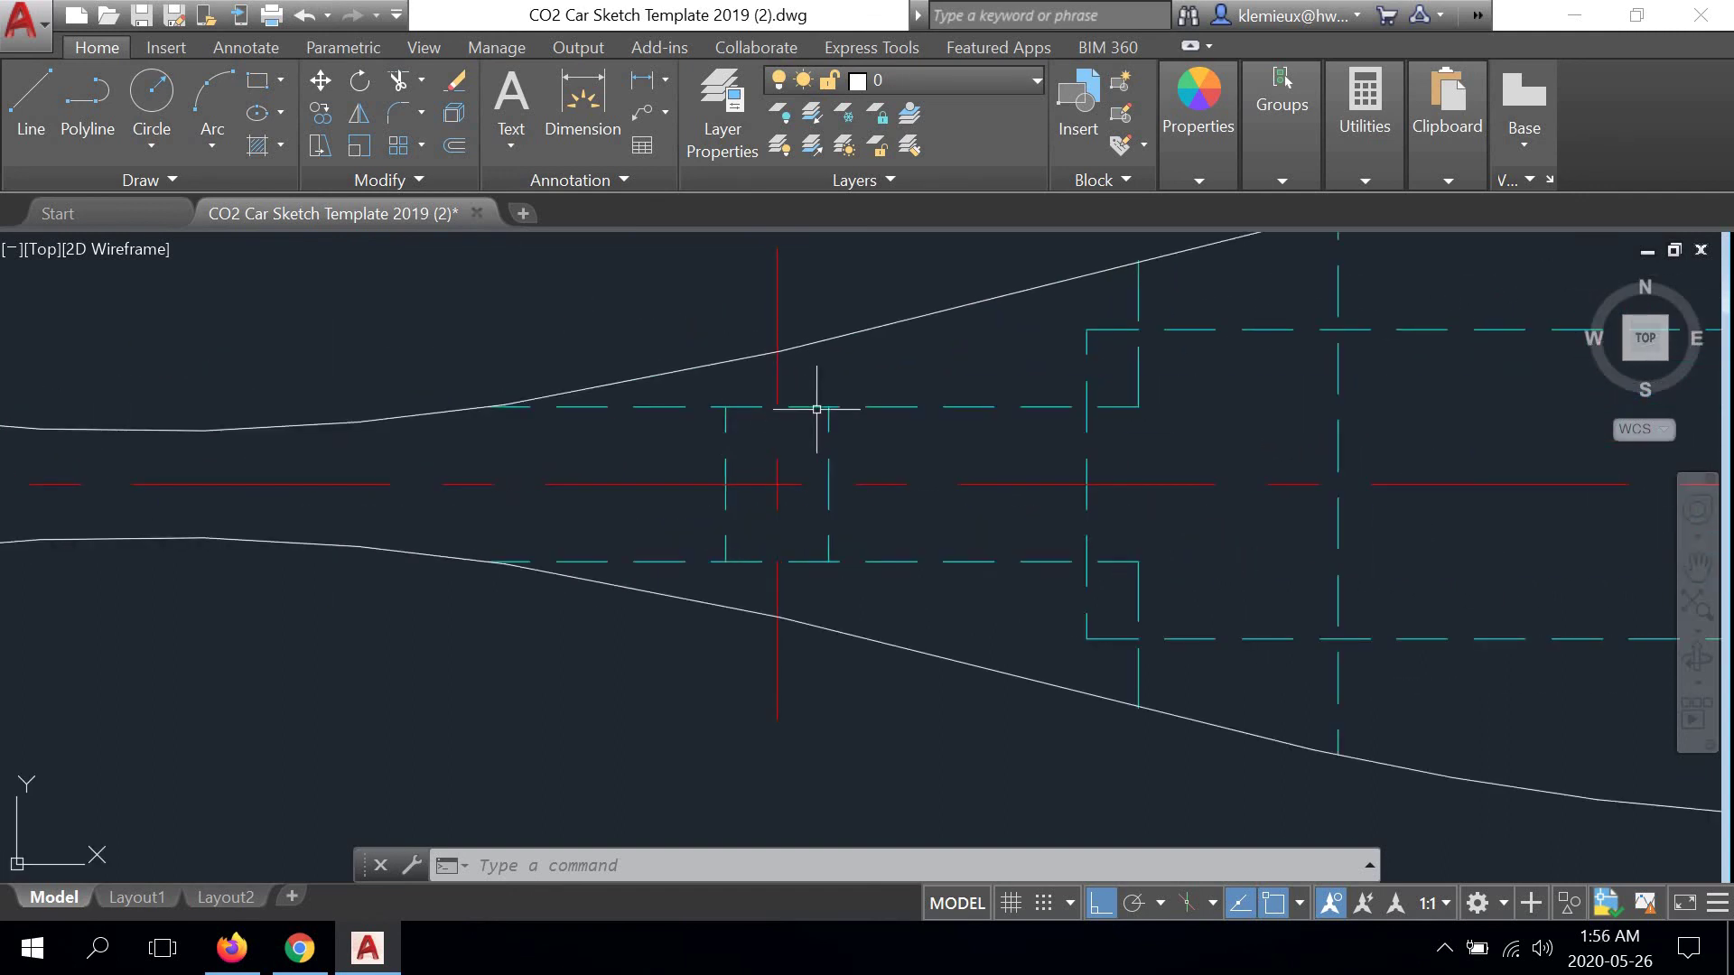
pyautogui.click(1364, 136)
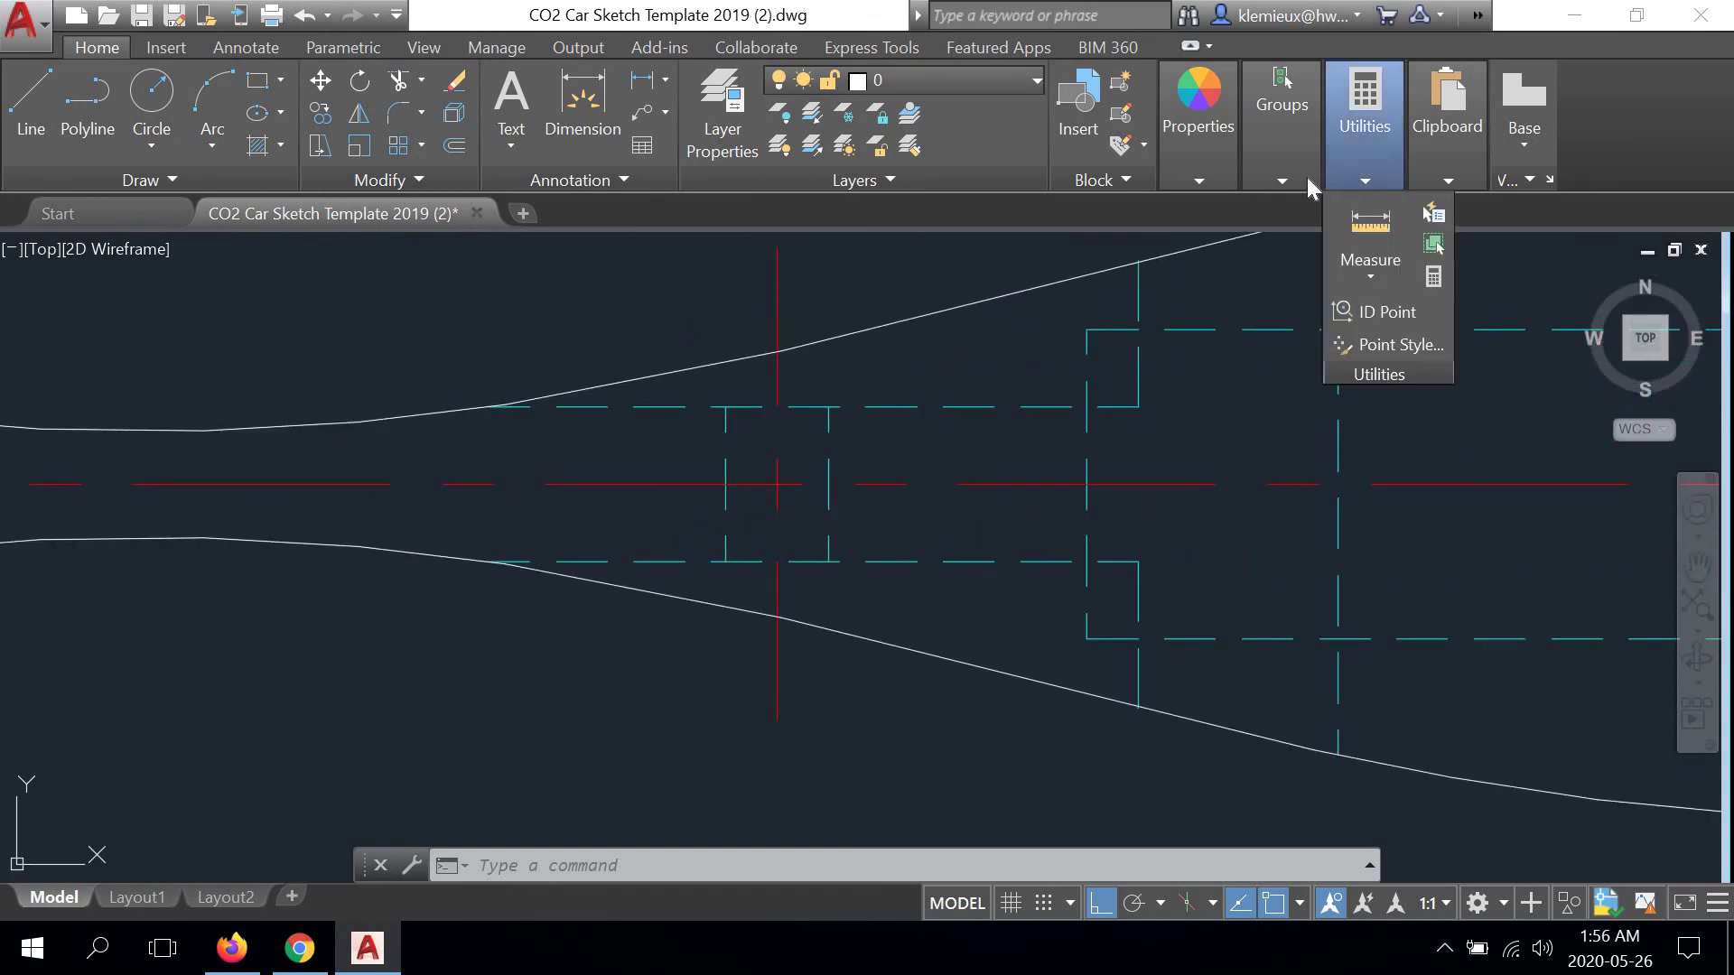
pyautogui.click(1369, 224)
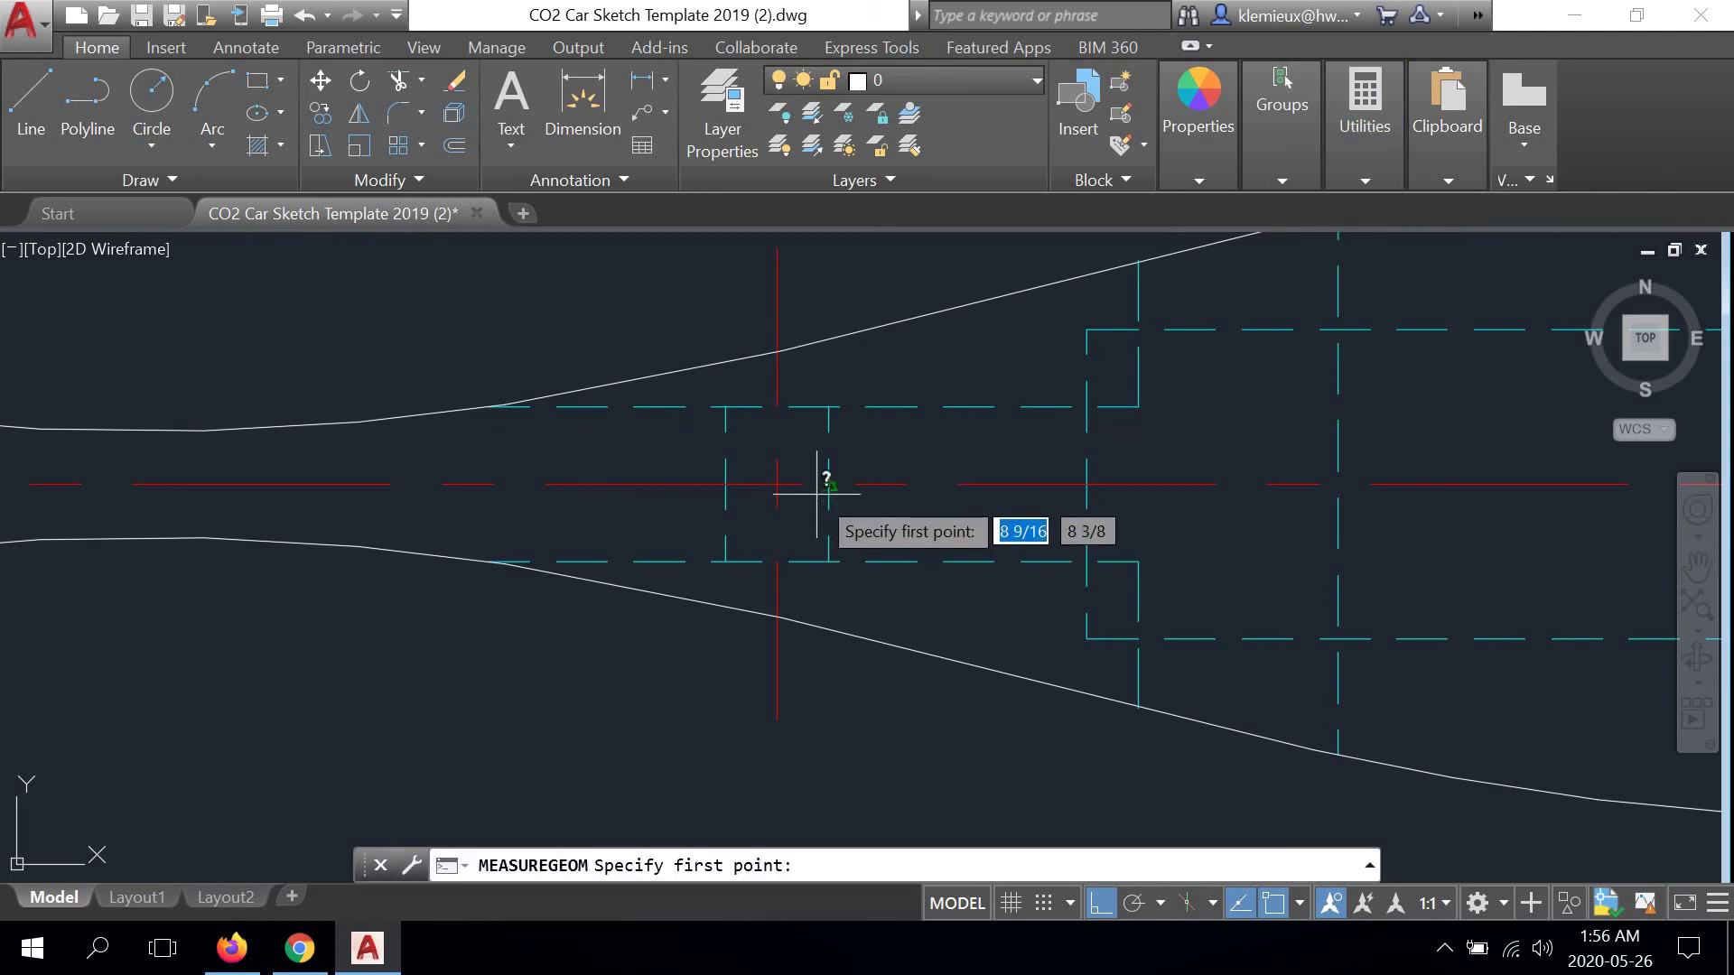
pyautogui.click(829, 406)
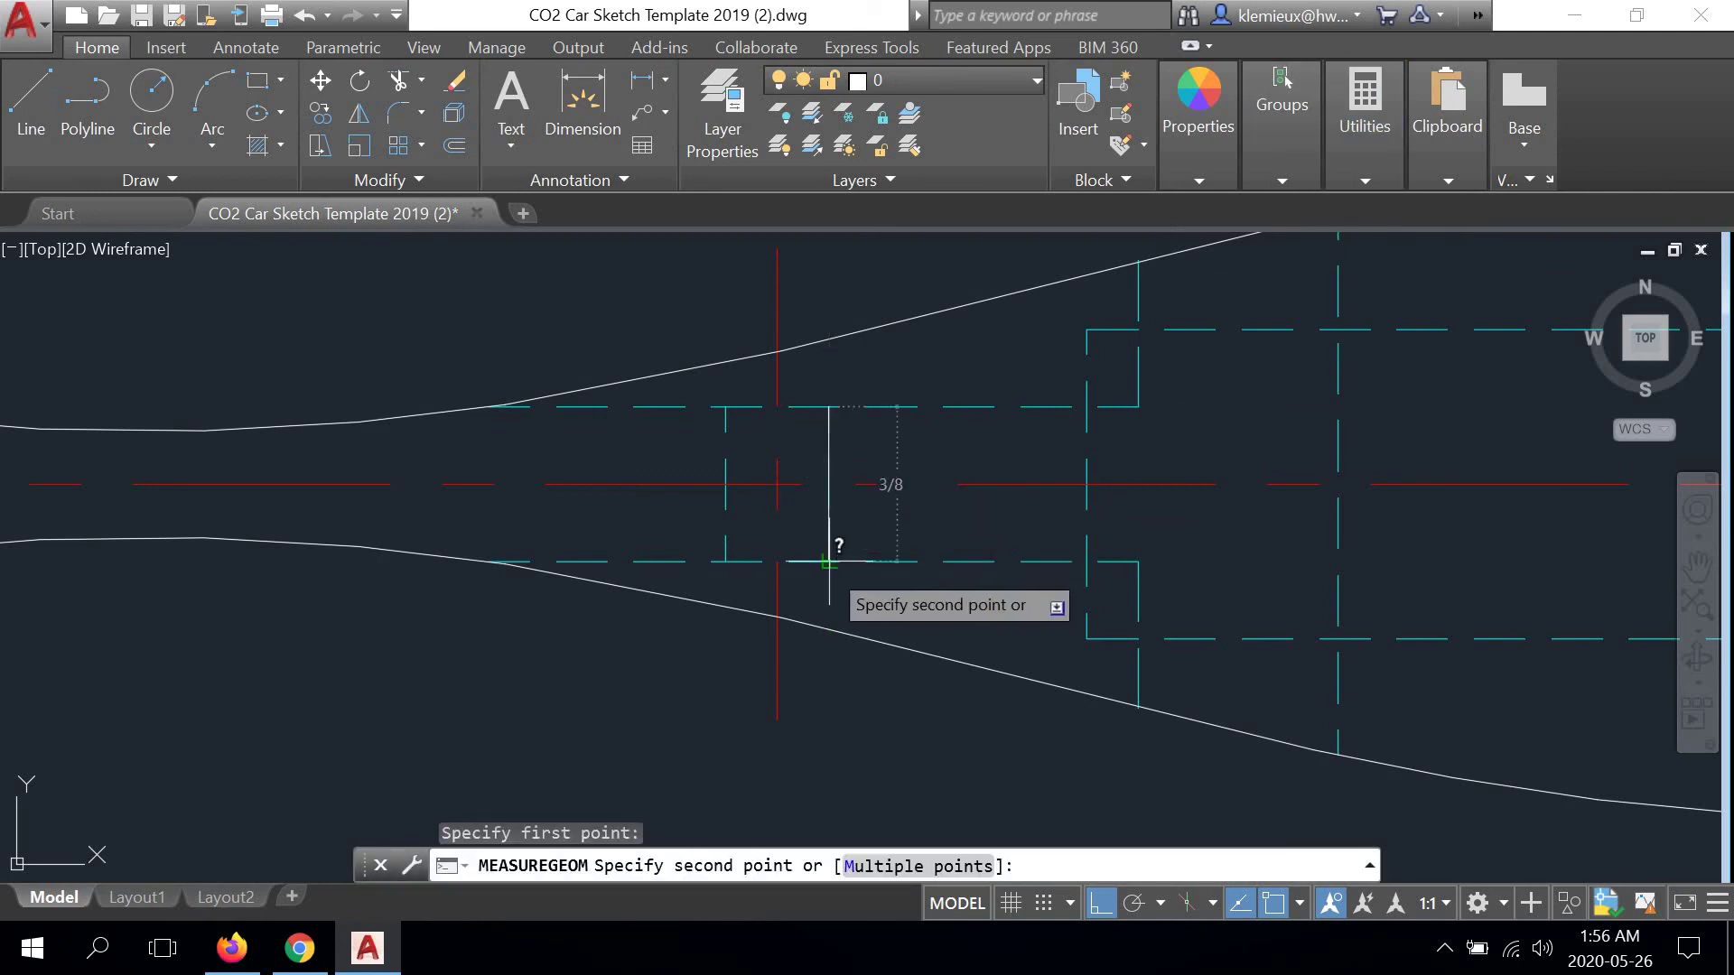
pyautogui.rightClick(880, 551)
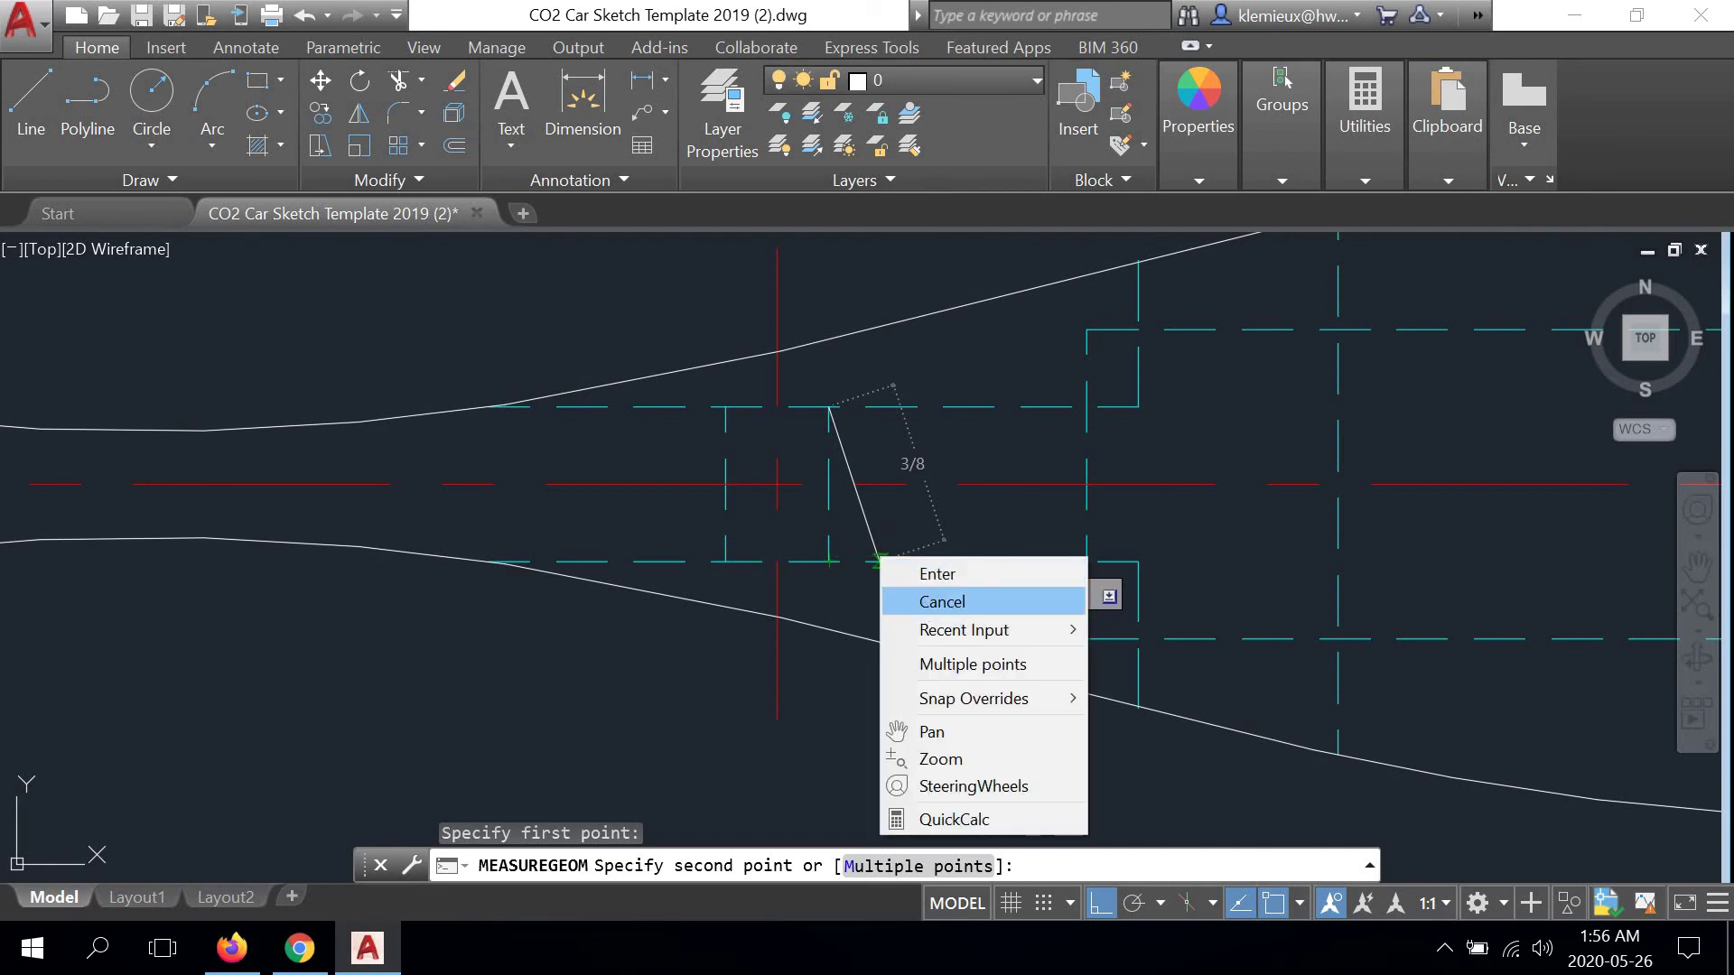
pyautogui.click(935, 603)
# Measure the body thickness between the two front wheel recess lines along the front axle hole in the top view
pyautogui.scroll(-5, 779, 482)
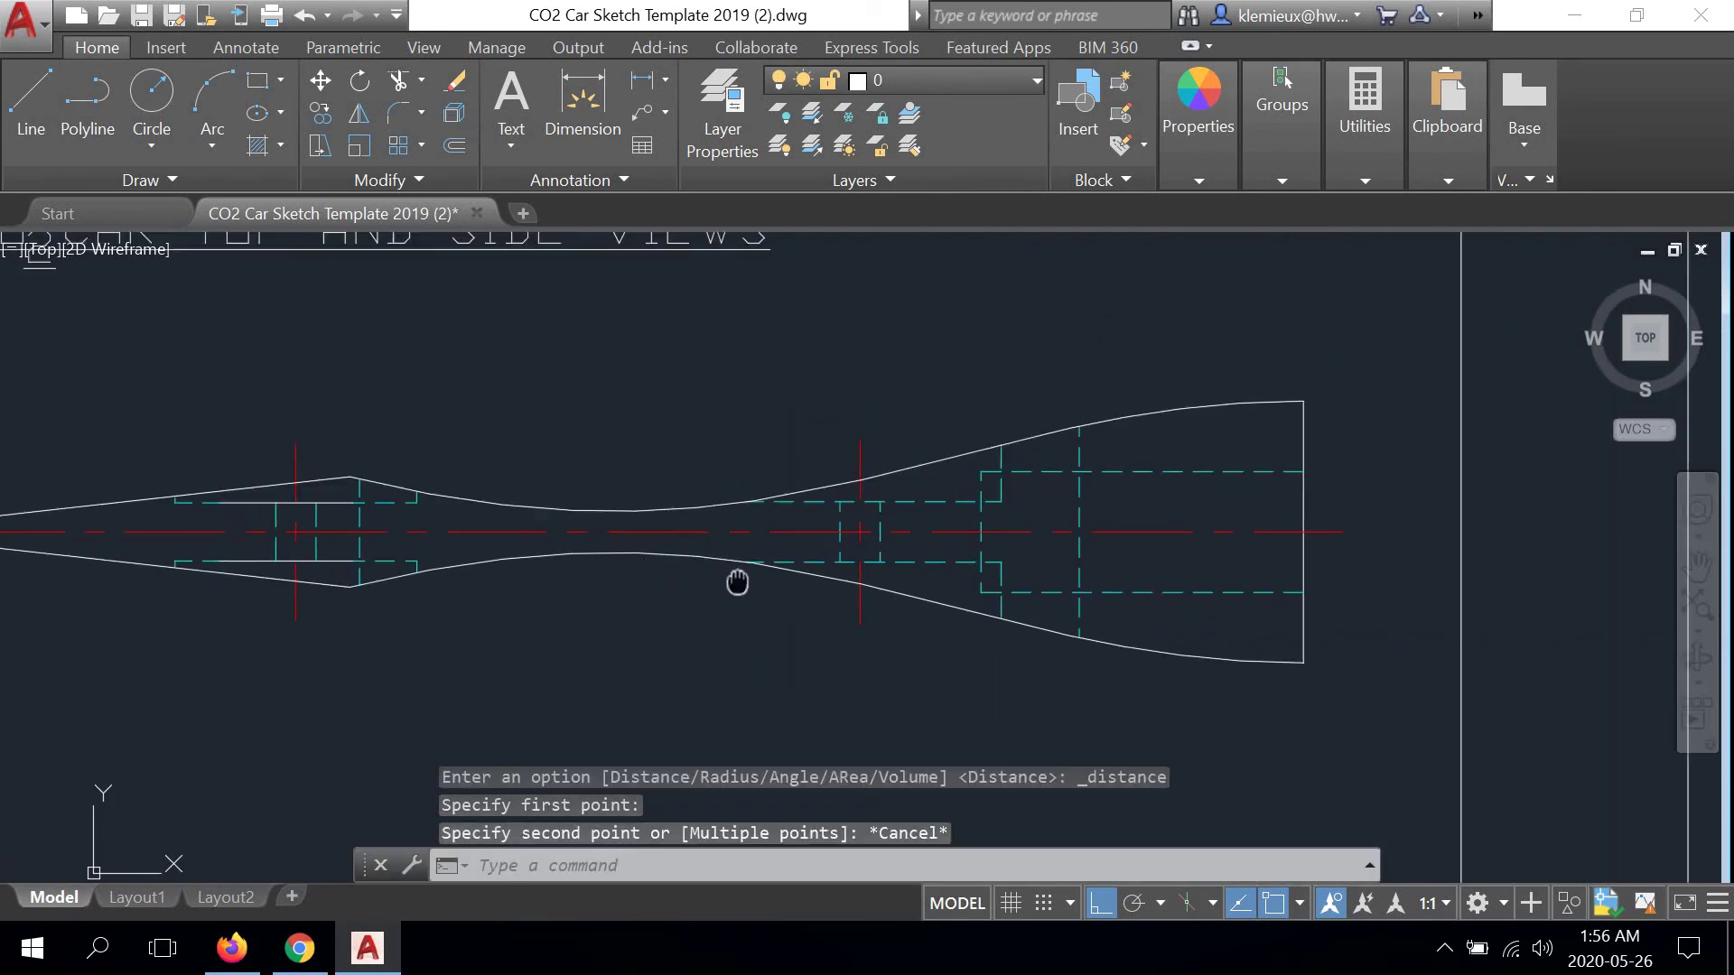
pyautogui.moveTo(736, 581); pyautogui.dragTo(1105, 504, button='middle')
pyautogui.scroll(3, 621, 469)
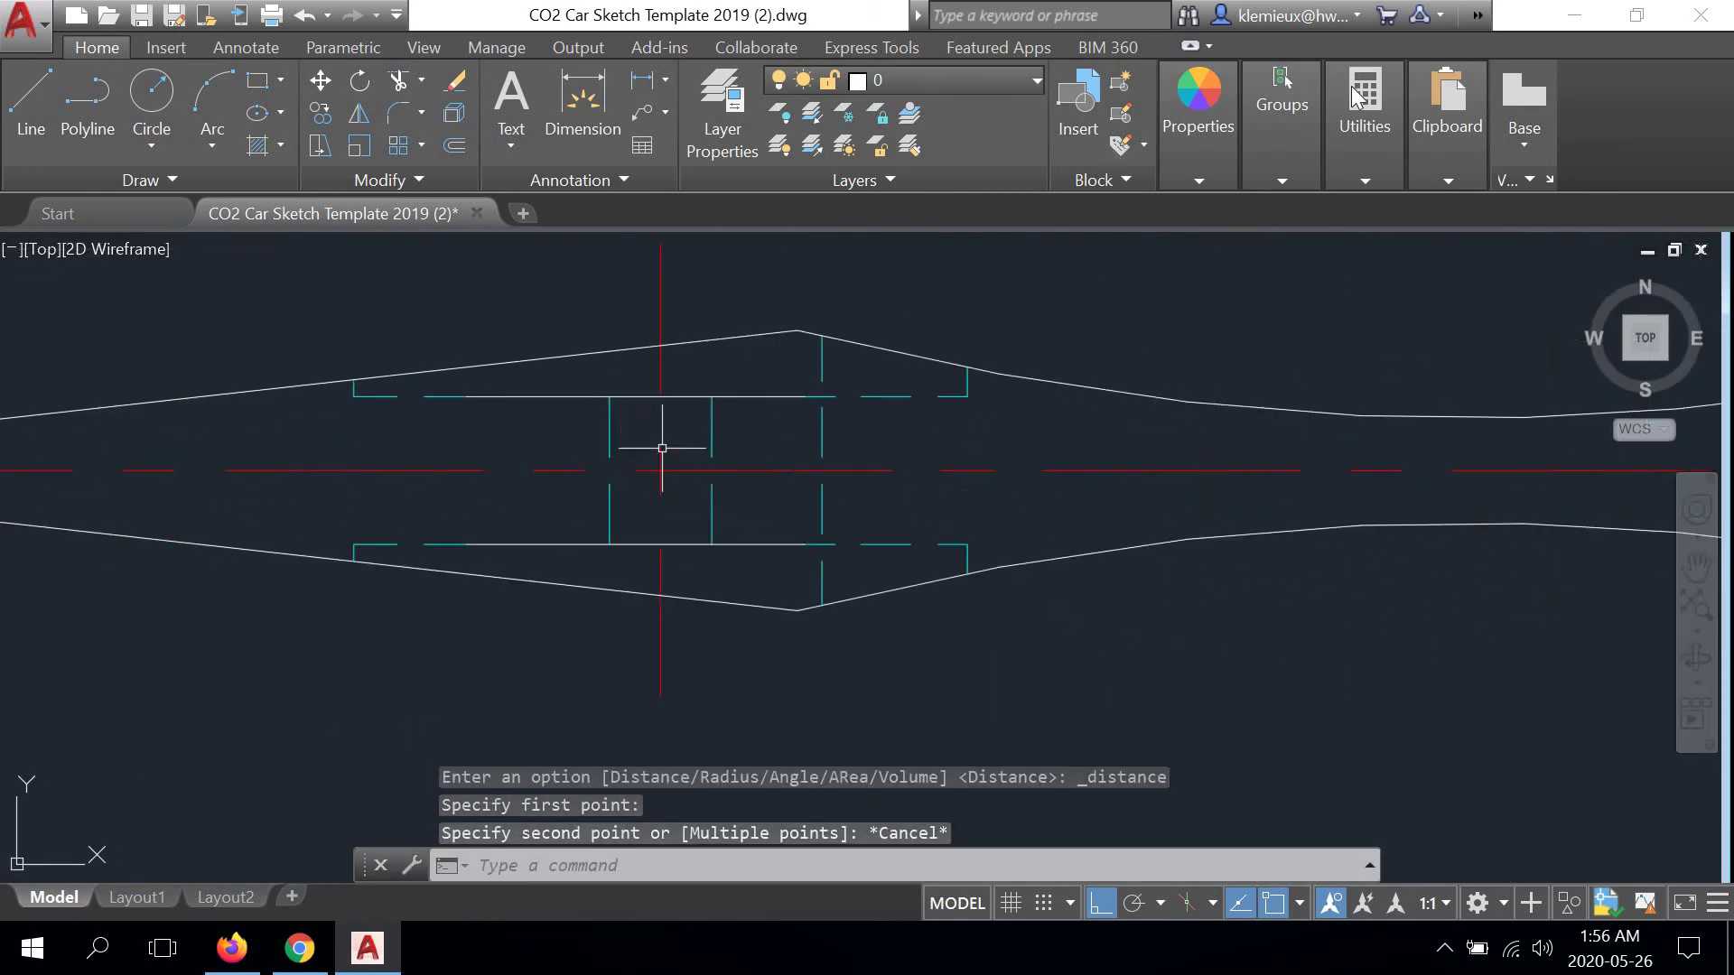
pyautogui.click(1367, 165)
pyautogui.click(1346, 233)
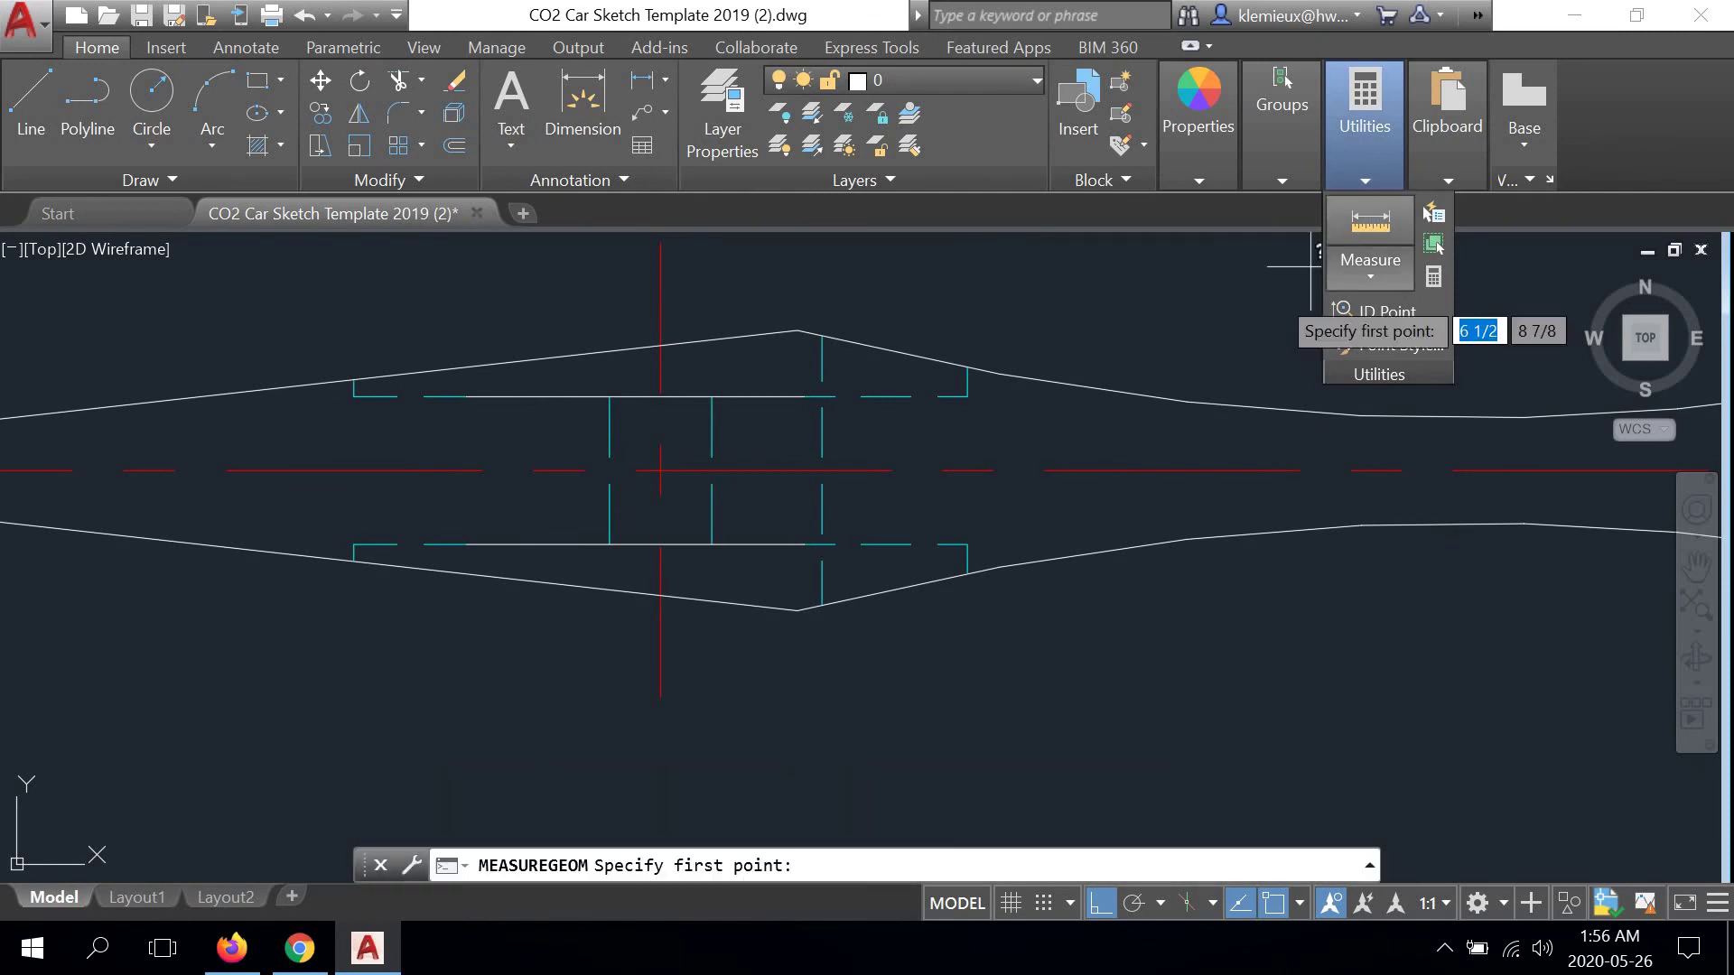
pyautogui.click(711, 395)
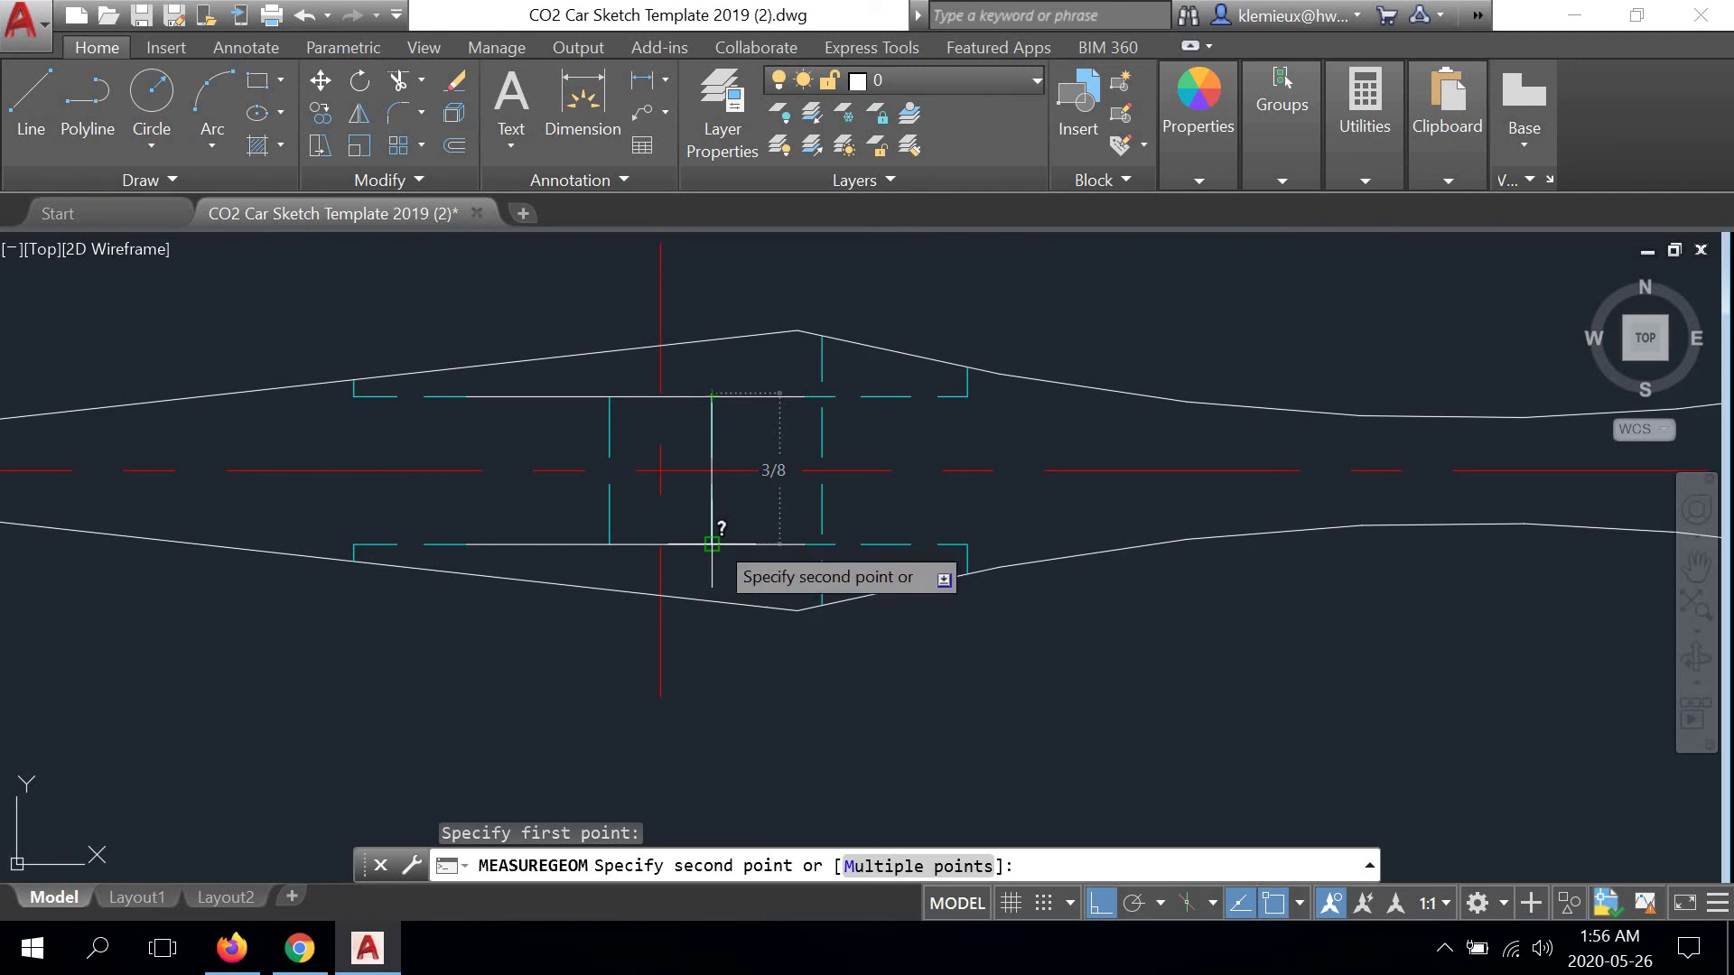
pyautogui.rightClick(752, 539)
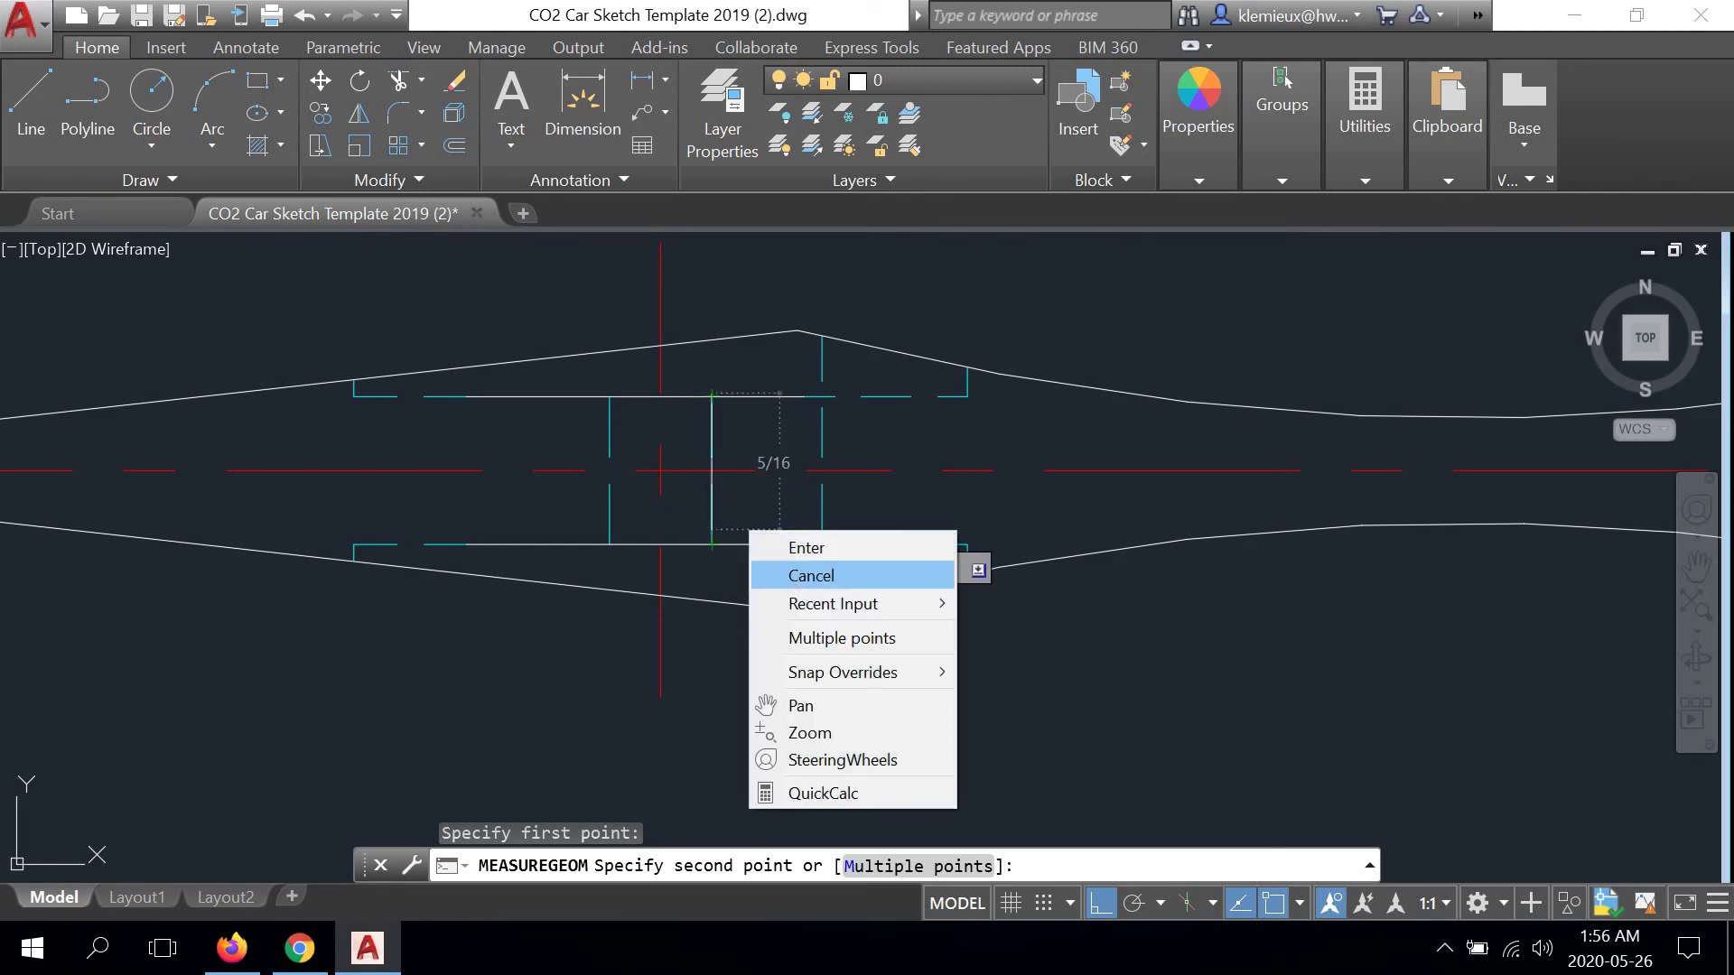
pyautogui.click(794, 569)
# Review both drawing sheets side by side, comparing the wheel recesses and axle holes in their top and side views
pyautogui.scroll(-5, 687, 565)
pyautogui.moveTo(767, 638); pyautogui.dragTo(845, 504, button='middle')
pyautogui.scroll(-2, 844, 504)
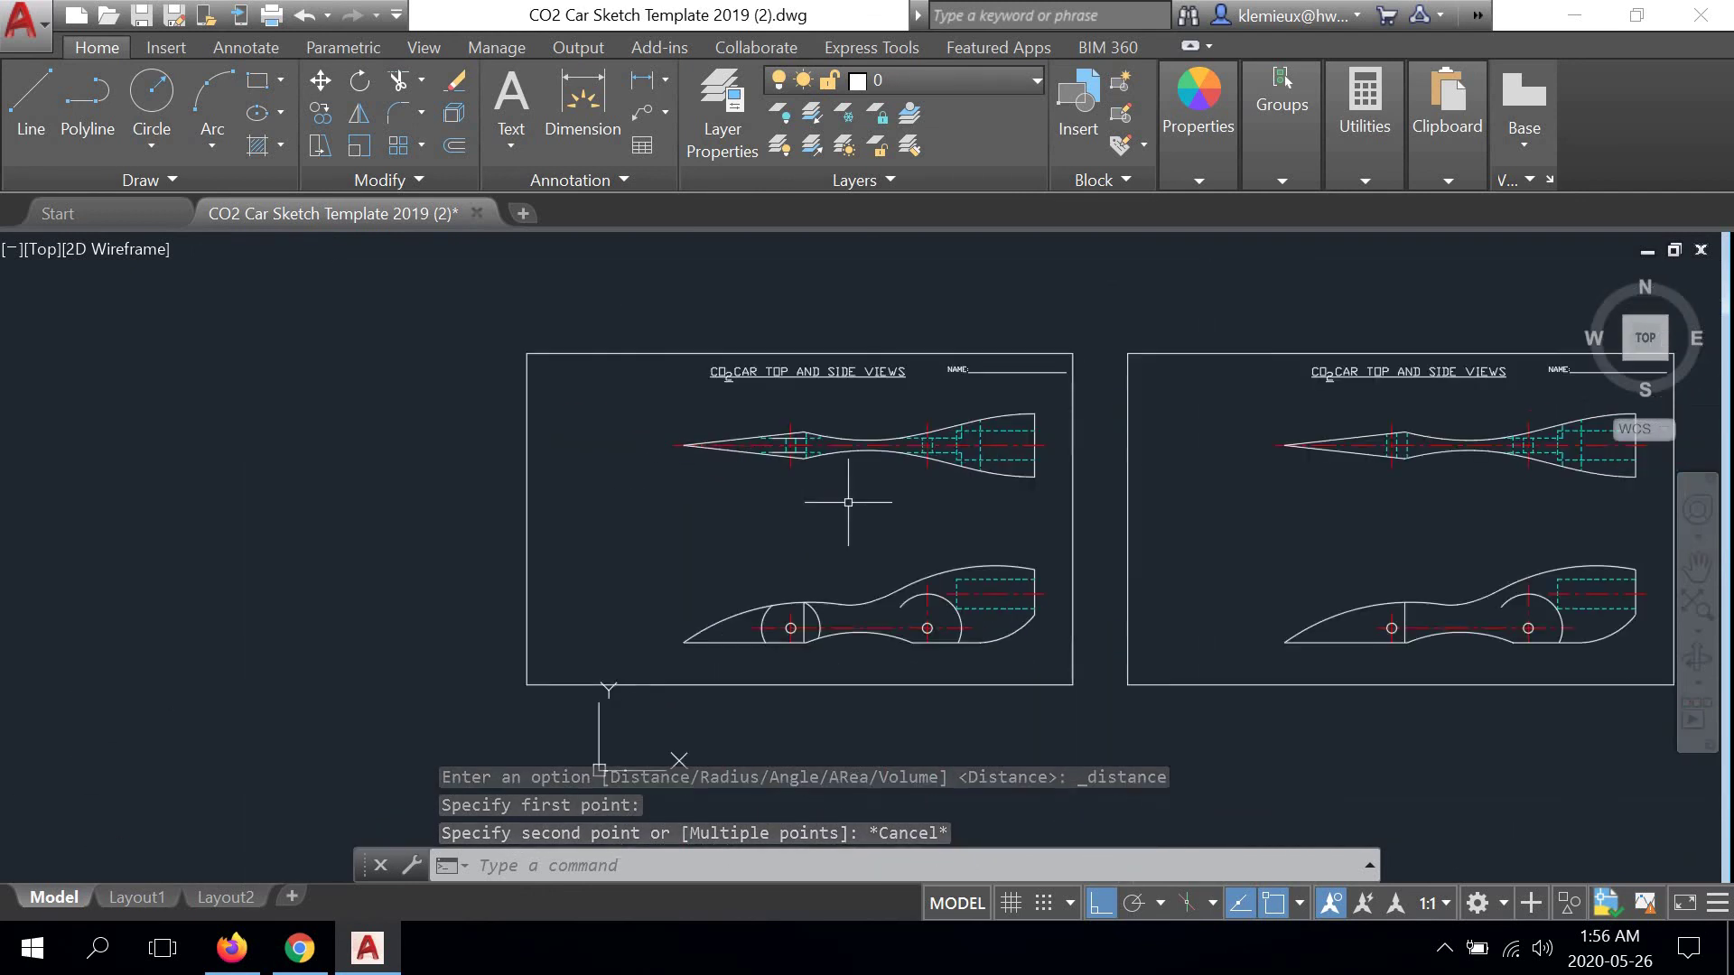
pyautogui.moveTo(952, 512)
pyautogui.mouseDown(button='middle')
pyautogui.moveTo(512, 513)
pyautogui.moveTo(871, 479)
pyautogui.moveTo(734, 515)
pyautogui.moveTo(735, 496)
pyautogui.moveTo(588, 507)
pyautogui.moveTo(606, 495)
pyautogui.mouseUp(button='middle')
pyautogui.scroll(2, 702, 477)
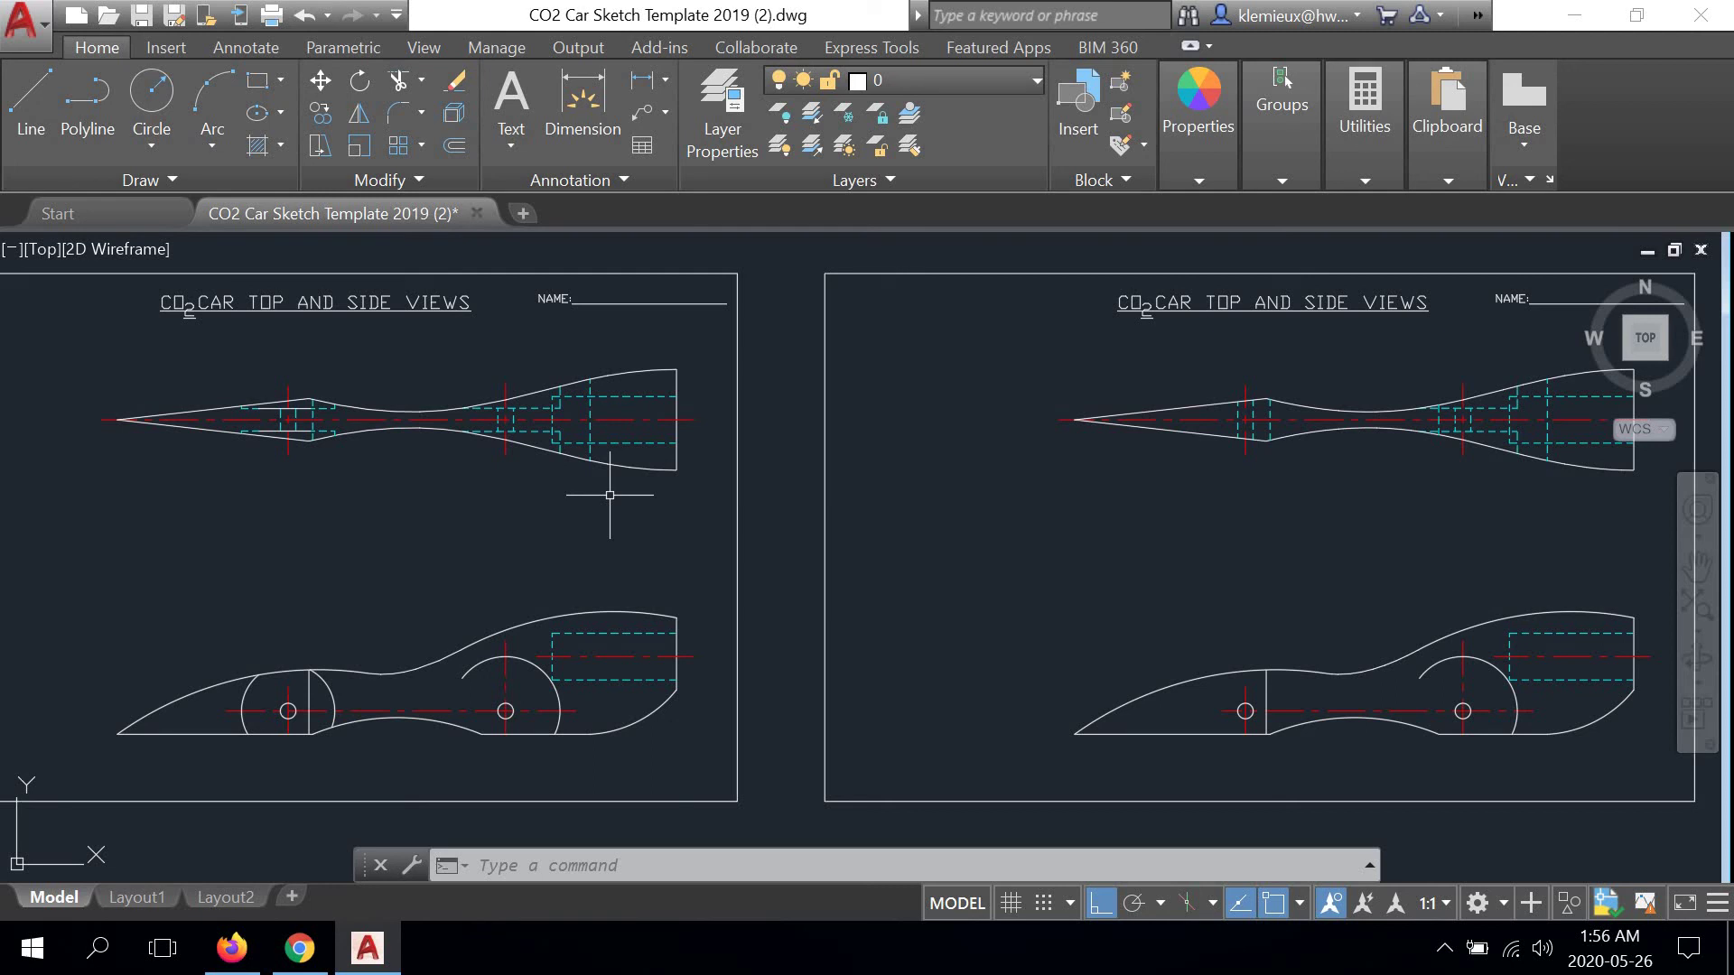
pyautogui.scroll(-2, 651, 574)
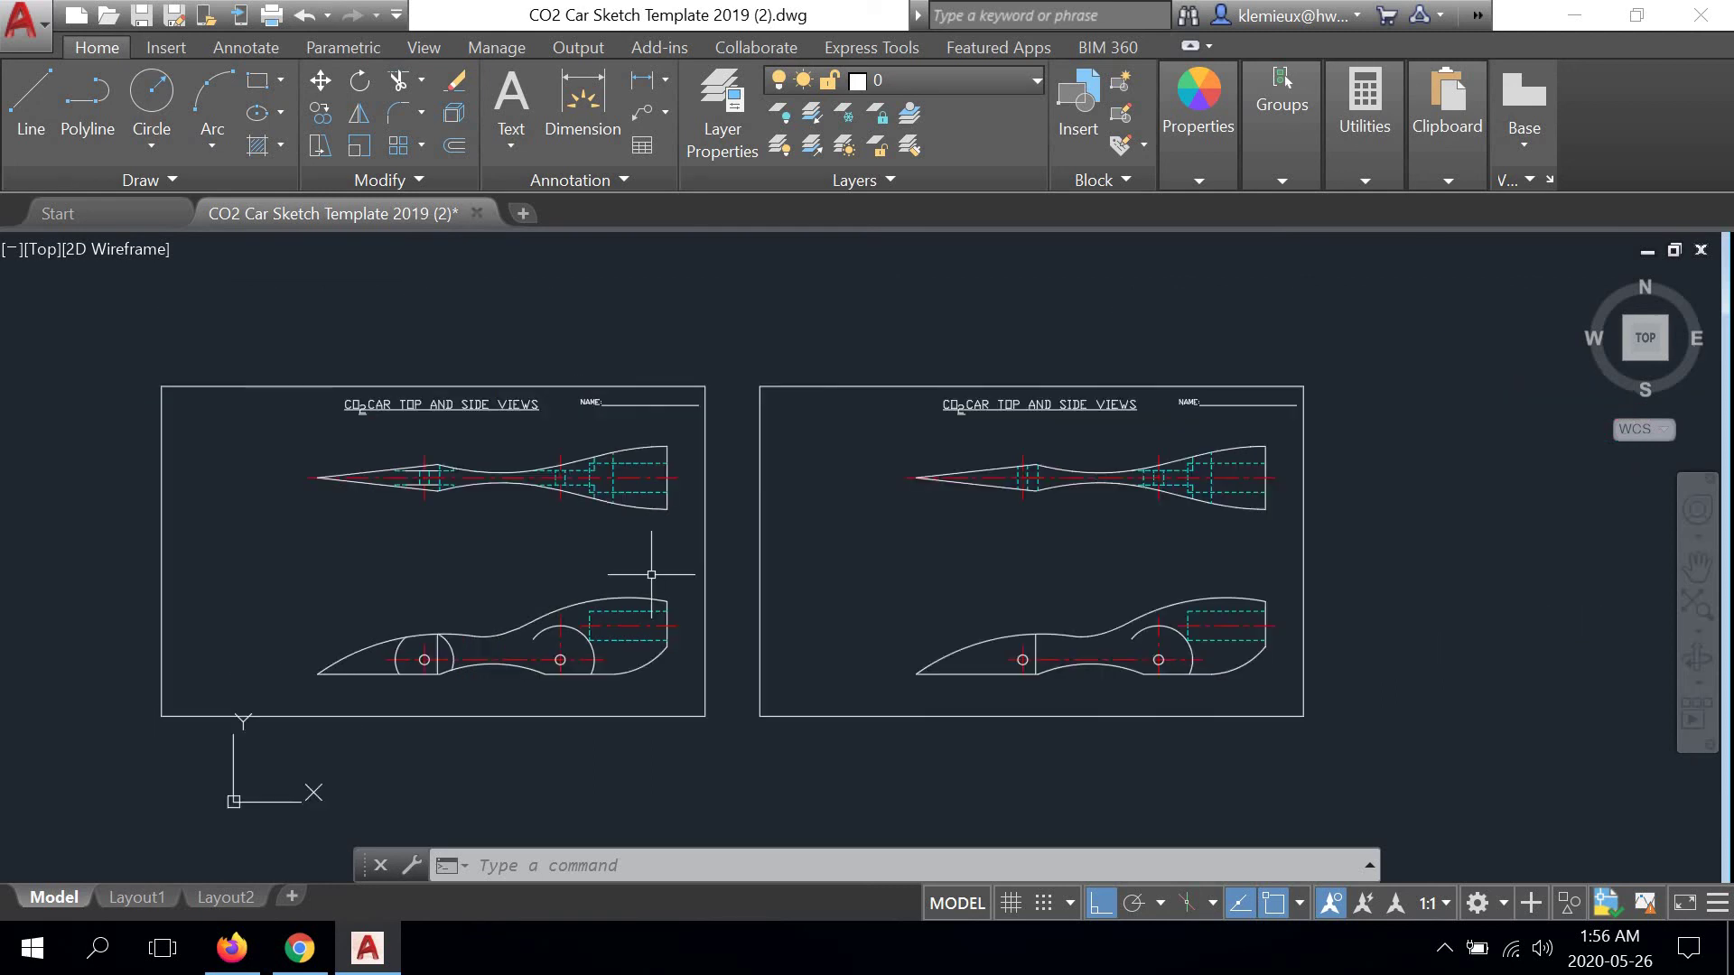
pyautogui.moveTo(782, 565)
pyautogui.mouseDown(button='middle')
pyautogui.moveTo(933, 526)
pyautogui.moveTo(821, 538)
pyautogui.moveTo(856, 549)
pyautogui.mouseUp(button='middle')
pyautogui.scroll(2, 924, 521)
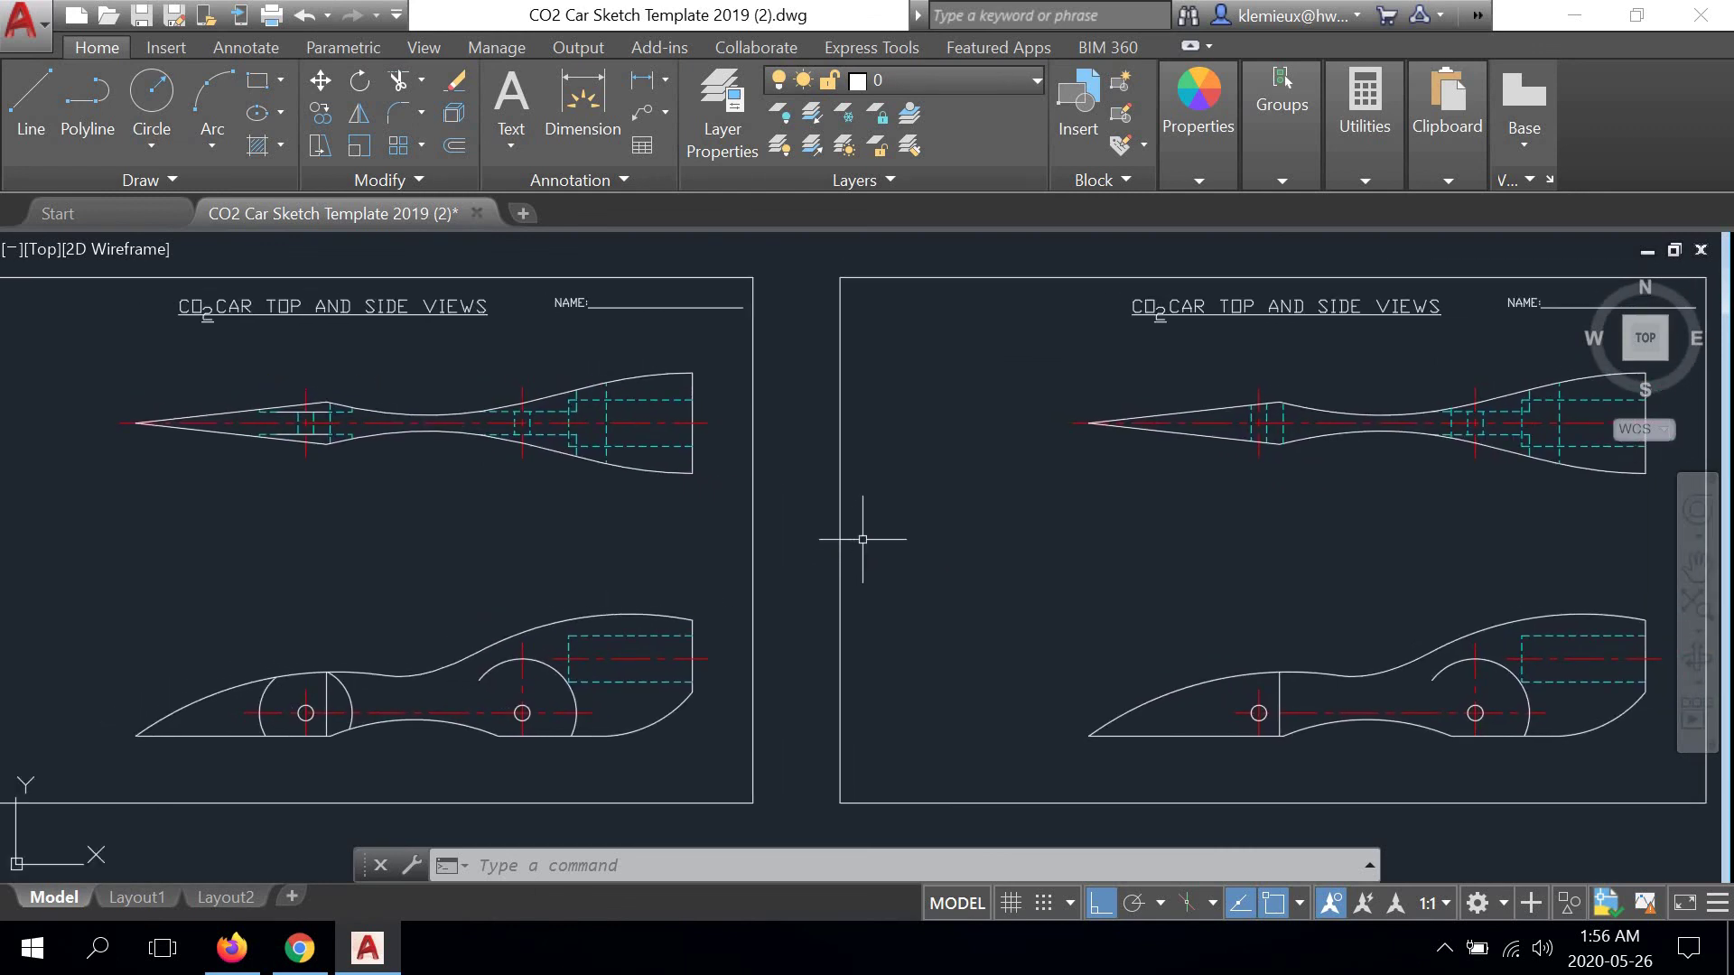
pyautogui.scroll(-2, 901, 509)
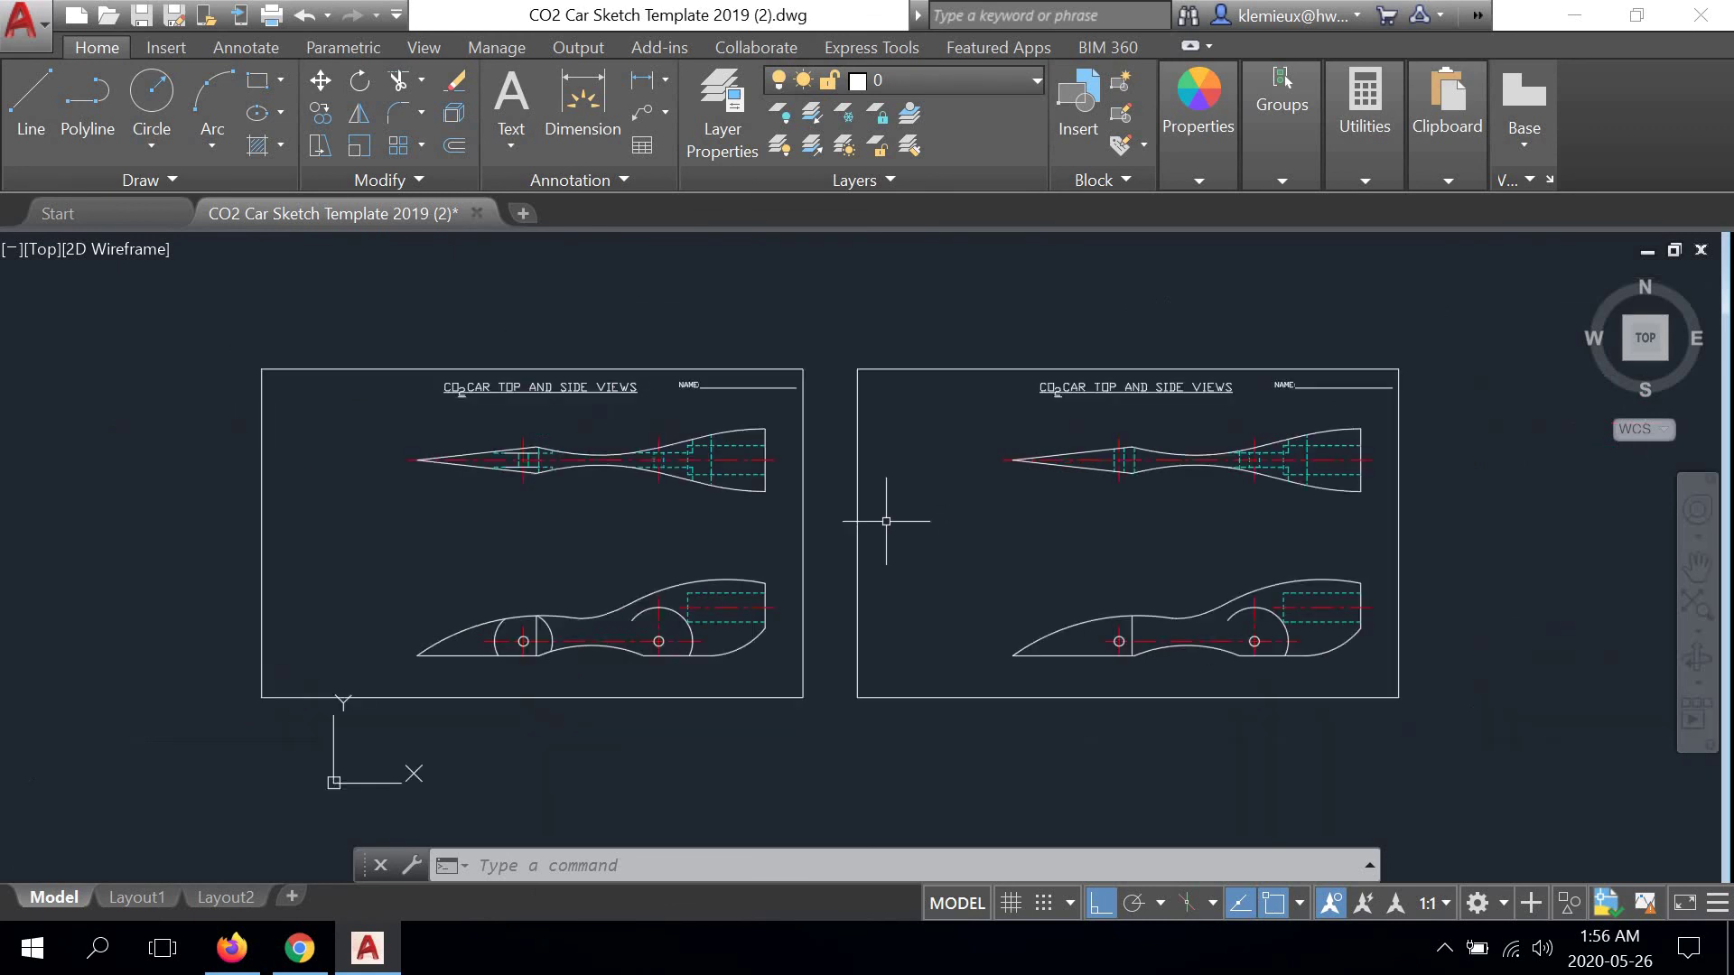